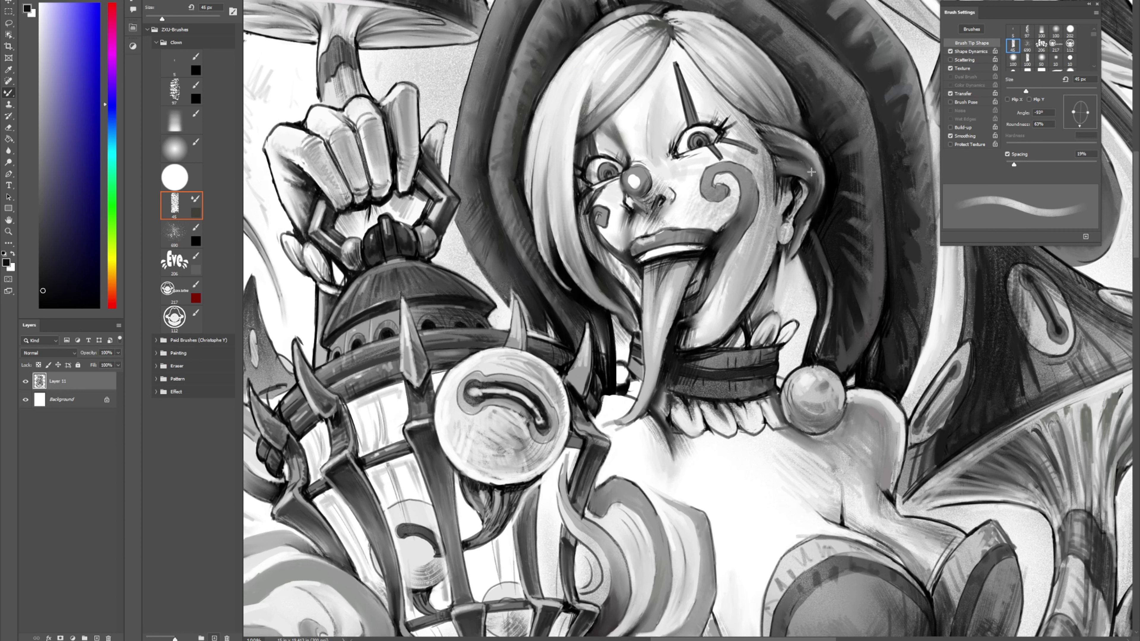
Step: Darken the hair above the ear with a sampled dark tone, alternating the 12 px brush and the 45 px blending brush
{"action": "key", "text": "shift+b"}
{"action": "left_click", "coordinate": [790, 158], "text": "alt"}
{"action": "left_click_drag", "start_coordinate": [782, 172], "coordinate": [800, 177]}
{"action": "left_click_drag", "start_coordinate": [808, 122], "coordinate": [802, 122]}
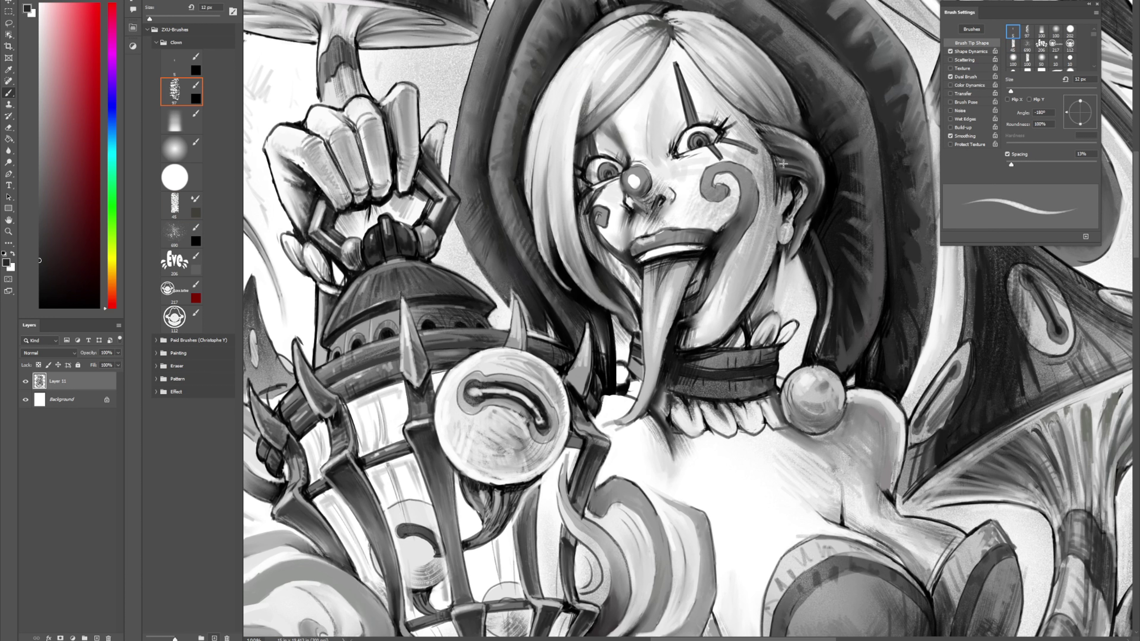
{"action": "key", "text": "period"}
{"action": "key", "text": "period"}
{"action": "key", "text": "period"}
{"action": "key", "text": "period"}
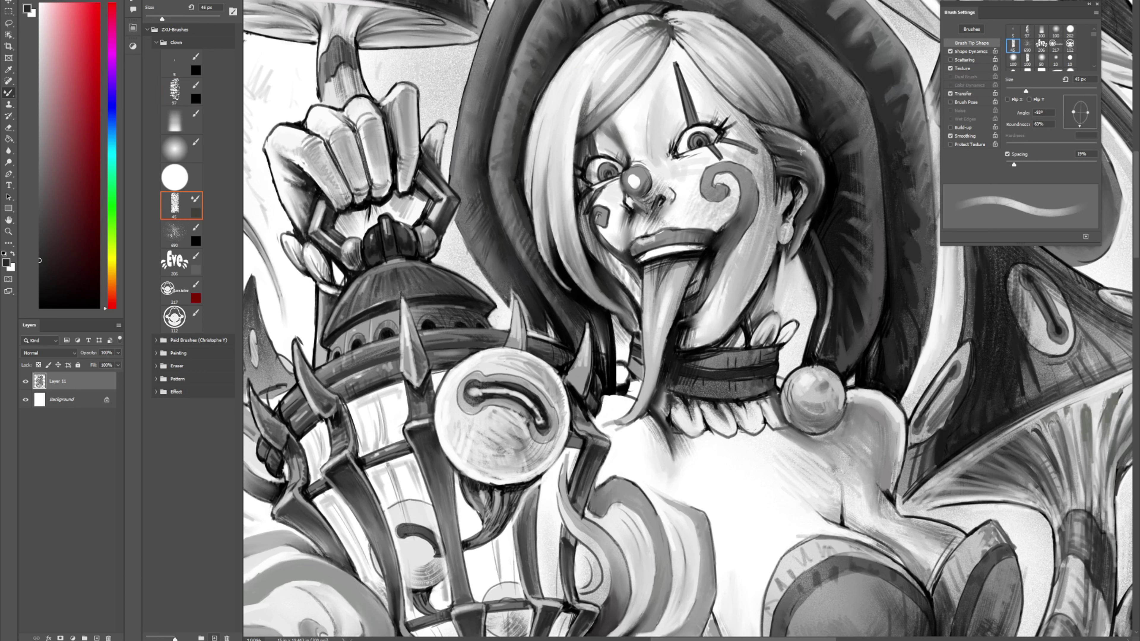
{"action": "key", "text": "comma"}
{"action": "key", "text": "comma"}
{"action": "key", "text": "comma"}
{"action": "key", "text": "comma"}
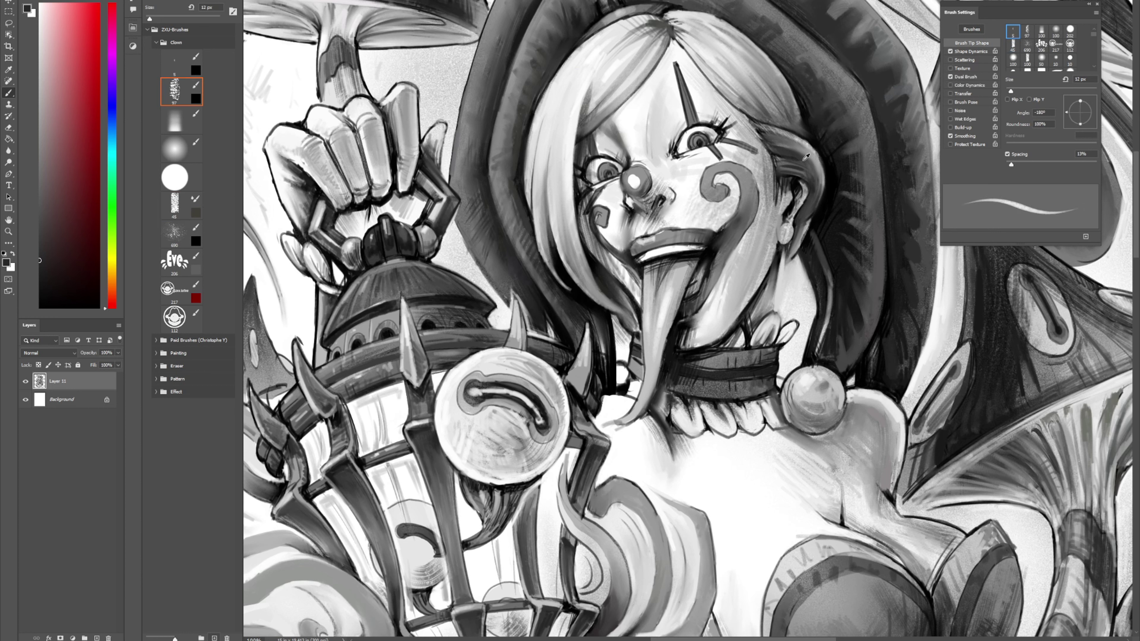
Step: Paint sampled light tones along the hair curl behind the ear with the 12 px brush and soften them with the 45 px blending brush
{"action": "left_click", "coordinate": [808, 149], "text": "alt"}
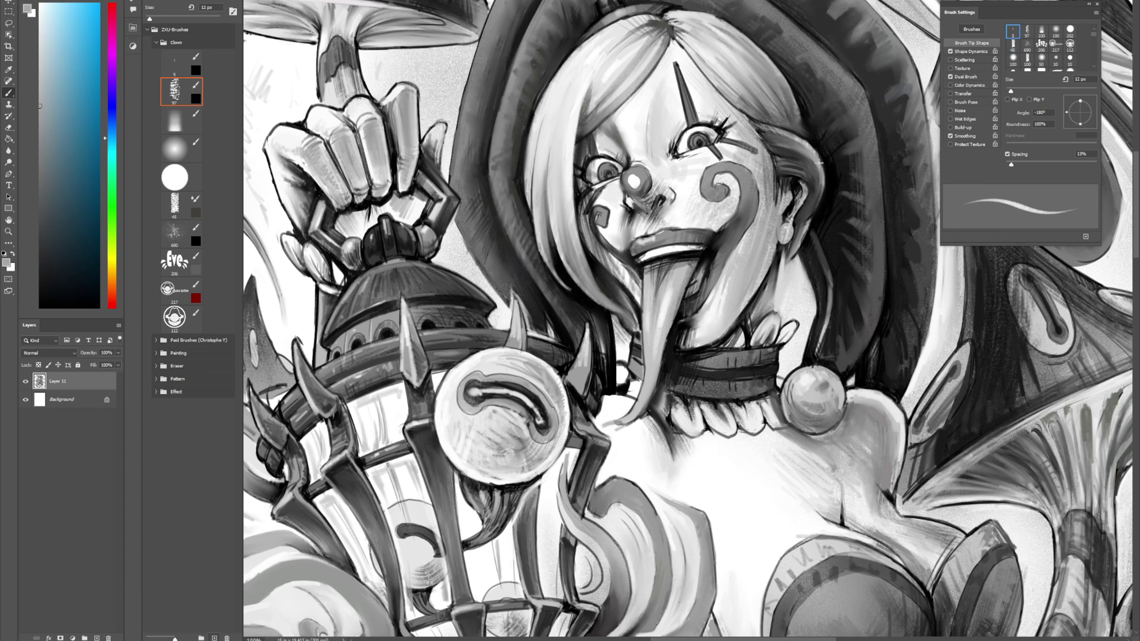
{"action": "left_click", "coordinate": [814, 145], "text": "alt"}
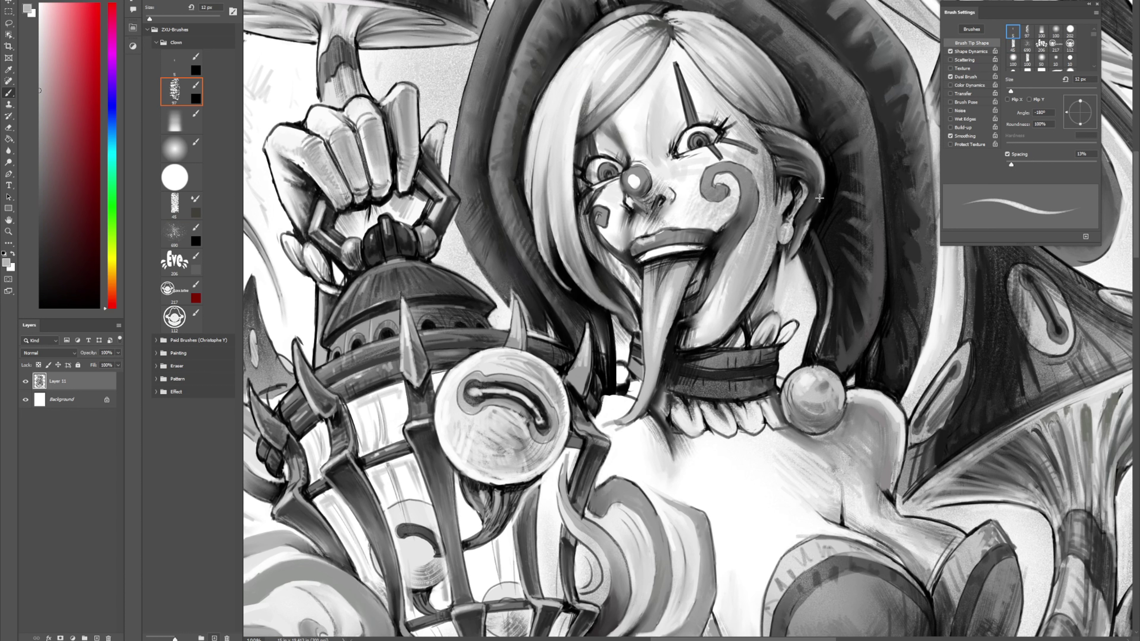
{"action": "left_click_drag", "start_coordinate": [808, 168], "coordinate": [812, 202]}
{"action": "key", "text": "shift+b"}
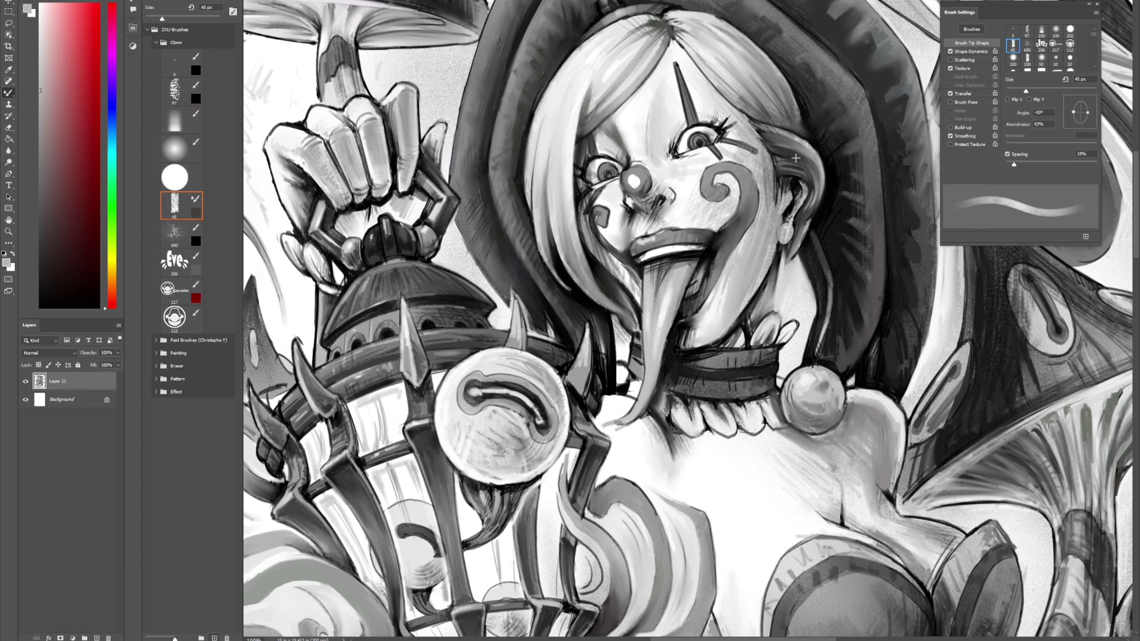
{"action": "key", "text": "comma"}
{"action": "key", "text": "period"}
Step: Touch up the far corner of the clown's upper lip with a sampled white tone and blend the stroke
{"action": "key", "text": "r"}
{"action": "left_click_drag", "start_coordinate": [643, 202], "coordinate": [708, 195]}
{"action": "key", "text": "b"}
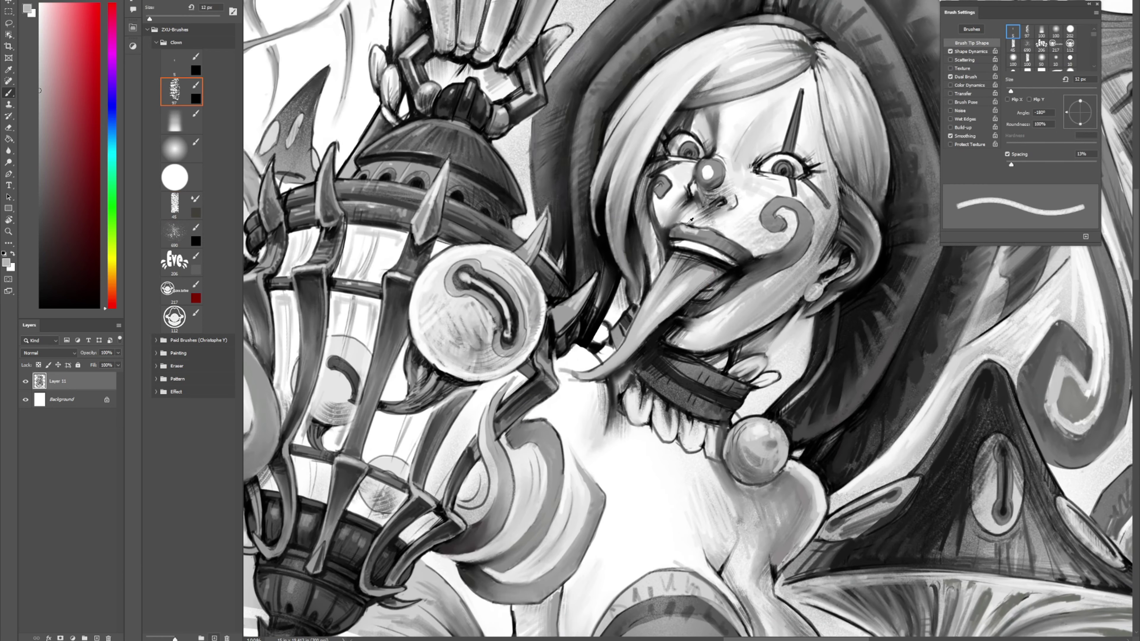
{"action": "left_click", "coordinate": [674, 194], "text": "alt"}
{"action": "left_click_drag", "start_coordinate": [677, 232], "coordinate": [679, 231]}
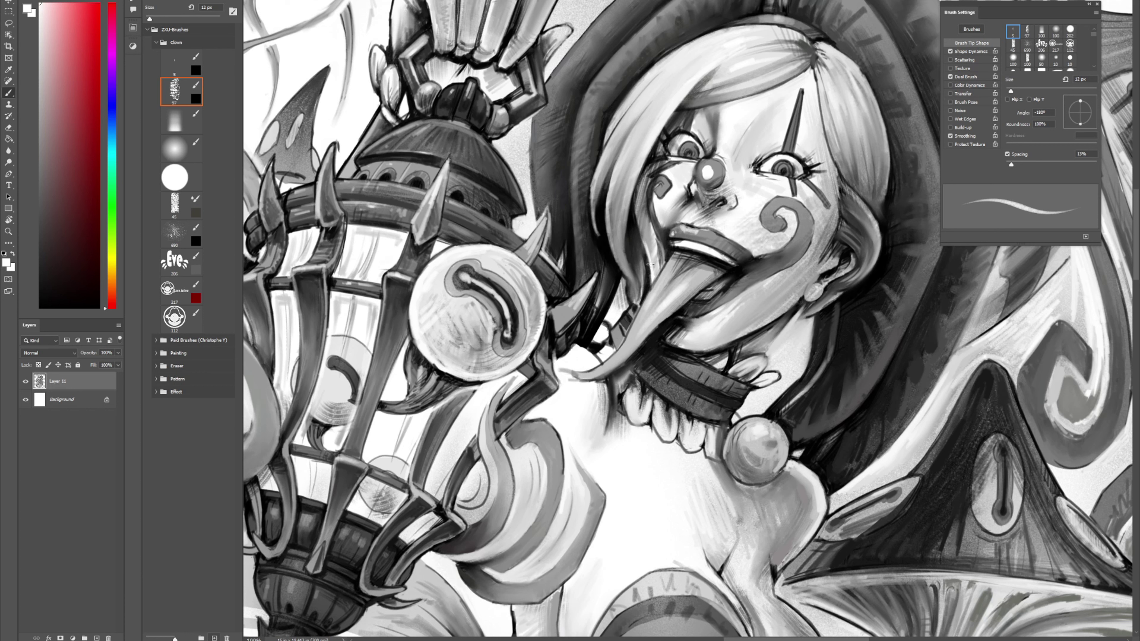
{"action": "key", "text": "shift+b"}
{"action": "key", "text": "comma"}
{"action": "key", "text": "comma"}
{"action": "key", "text": "comma"}
{"action": "key", "text": "comma"}
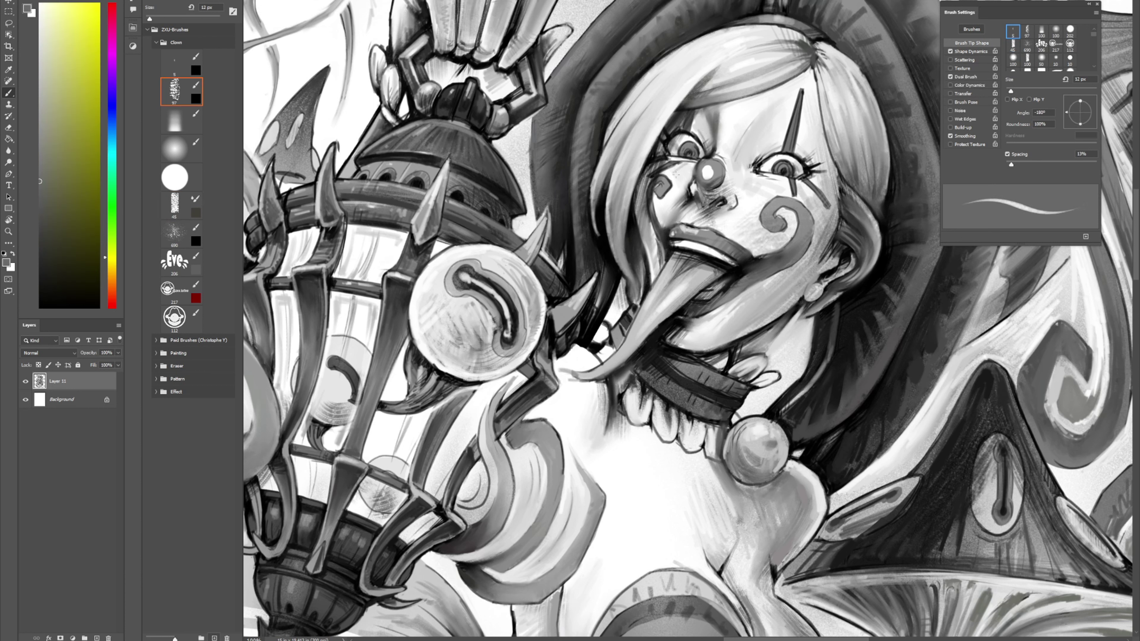
Step: Paint a grey shade beneath the far eye beside the nose and soften it with the 45 px blending brush
{"action": "left_click_drag", "start_coordinate": [675, 169], "coordinate": [693, 174]}
{"action": "key", "text": "period"}
{"action": "key", "text": "period"}
{"action": "key", "text": "period"}
{"action": "key", "text": "period"}
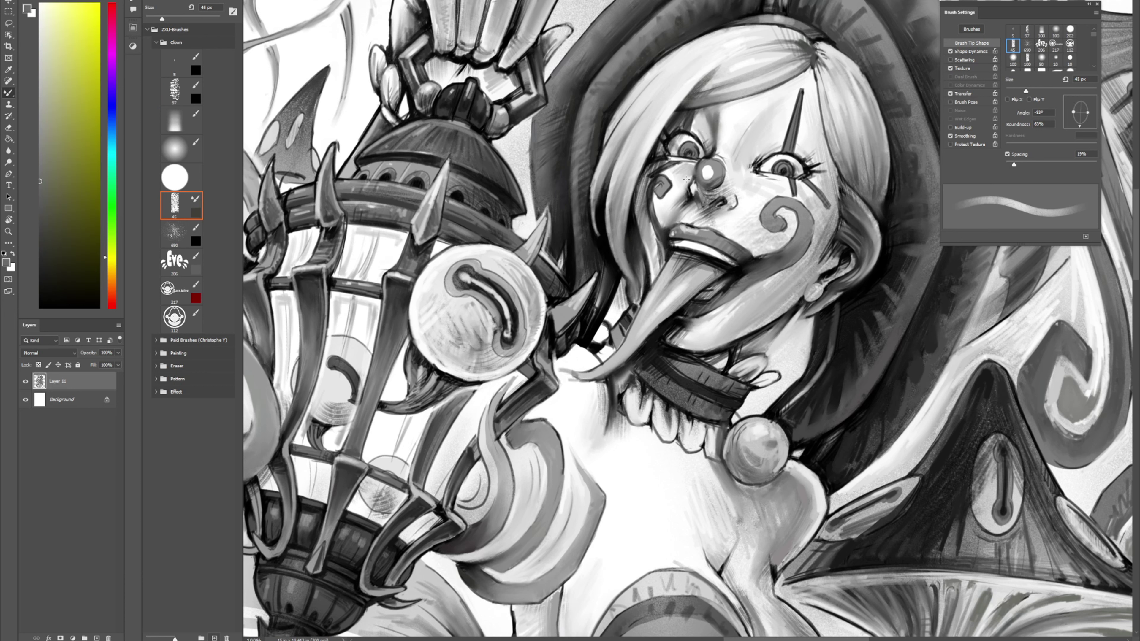
{"action": "key", "text": "comma"}
{"action": "key", "text": "comma"}
{"action": "key", "text": "comma"}
{"action": "key", "text": "comma"}
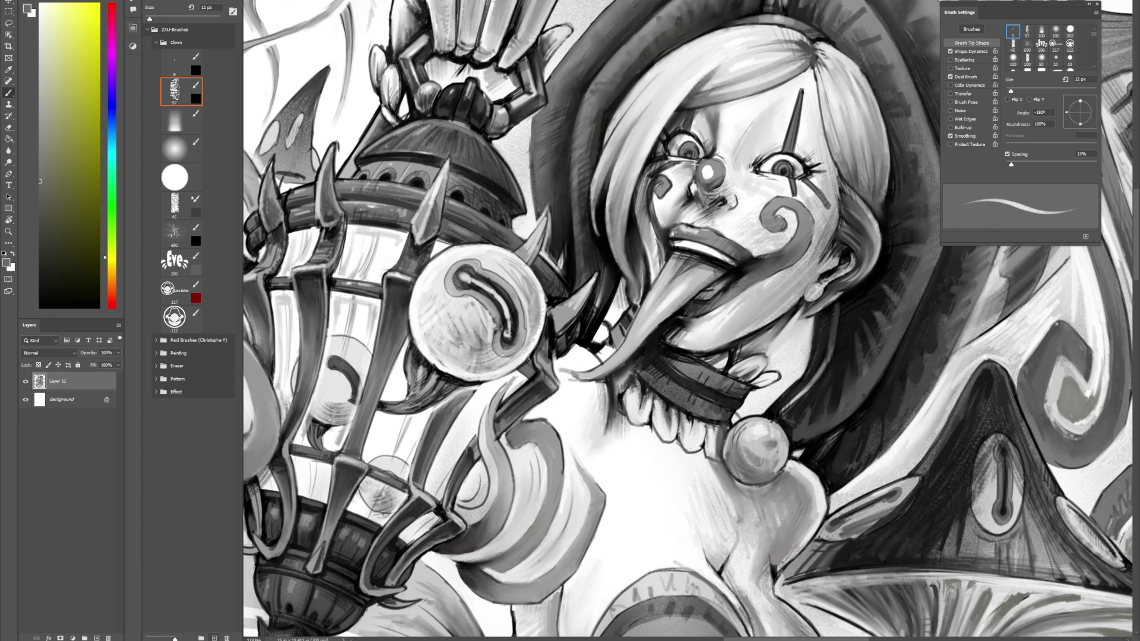
Step: Tone down the highlight on the clown's round nose with sampled dark tones and blend it
{"action": "left_click", "coordinate": [711, 152], "text": "alt"}
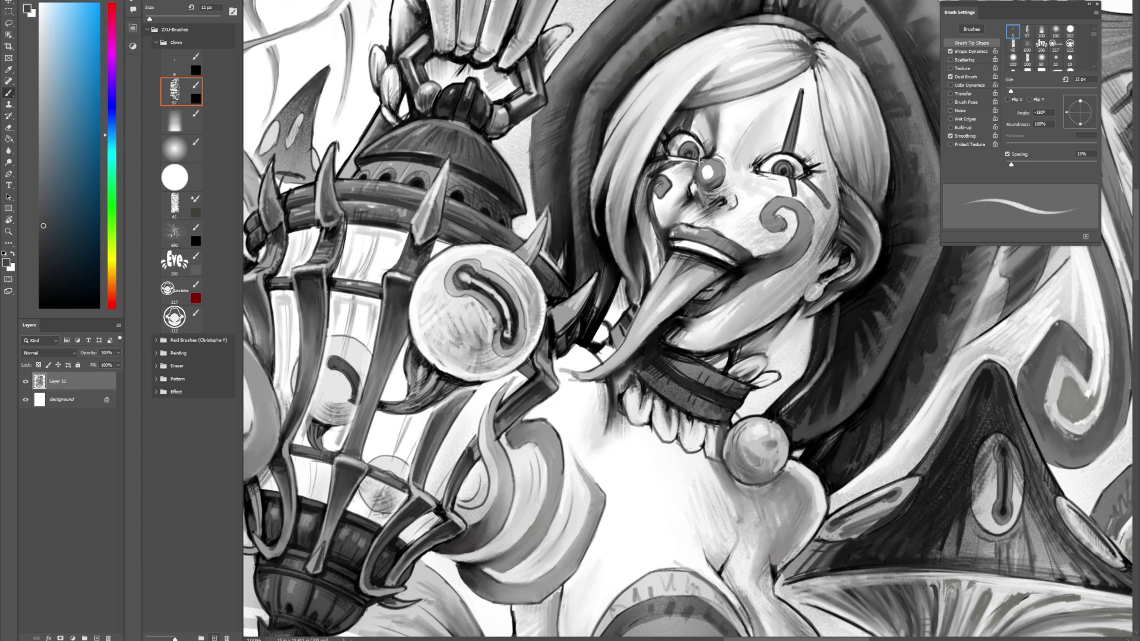
{"action": "left_click", "coordinate": [697, 196], "text": "alt"}
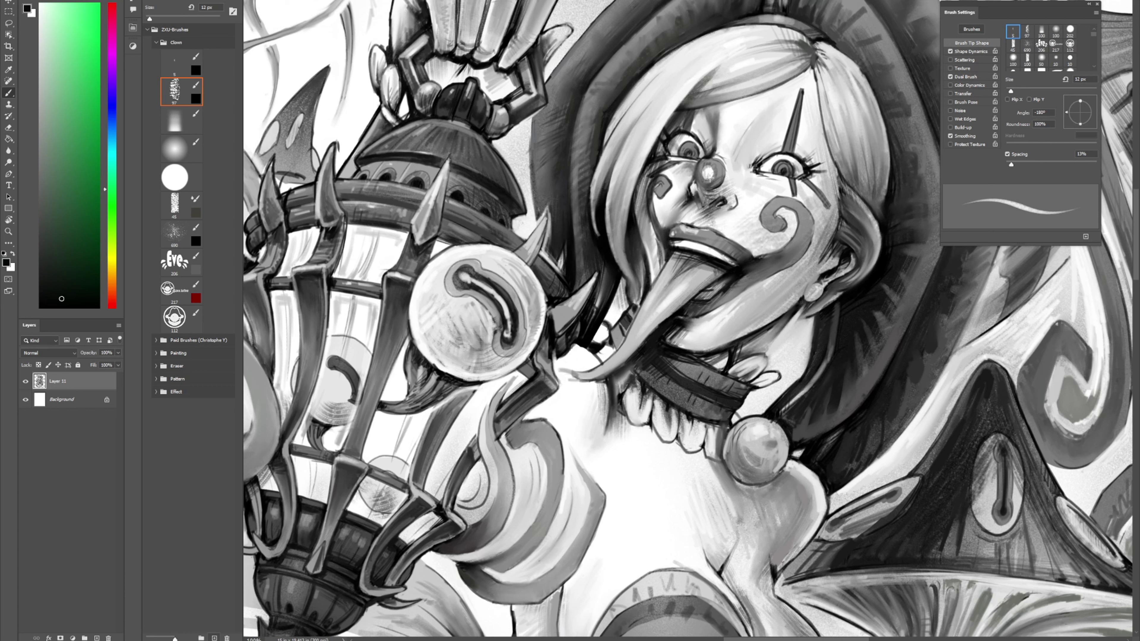
{"action": "key", "text": "shift+b"}
{"action": "mouse_move", "coordinate": [708, 181]}
{"action": "left_mouse_down"}
{"action": "mouse_move", "coordinate": [717, 163]}
{"action": "mouse_move", "coordinate": [705, 185]}
{"action": "left_mouse_up"}
{"action": "key", "text": "comma"}
{"action": "key", "text": "comma"}
{"action": "key", "text": "comma"}
{"action": "key", "text": "comma"}
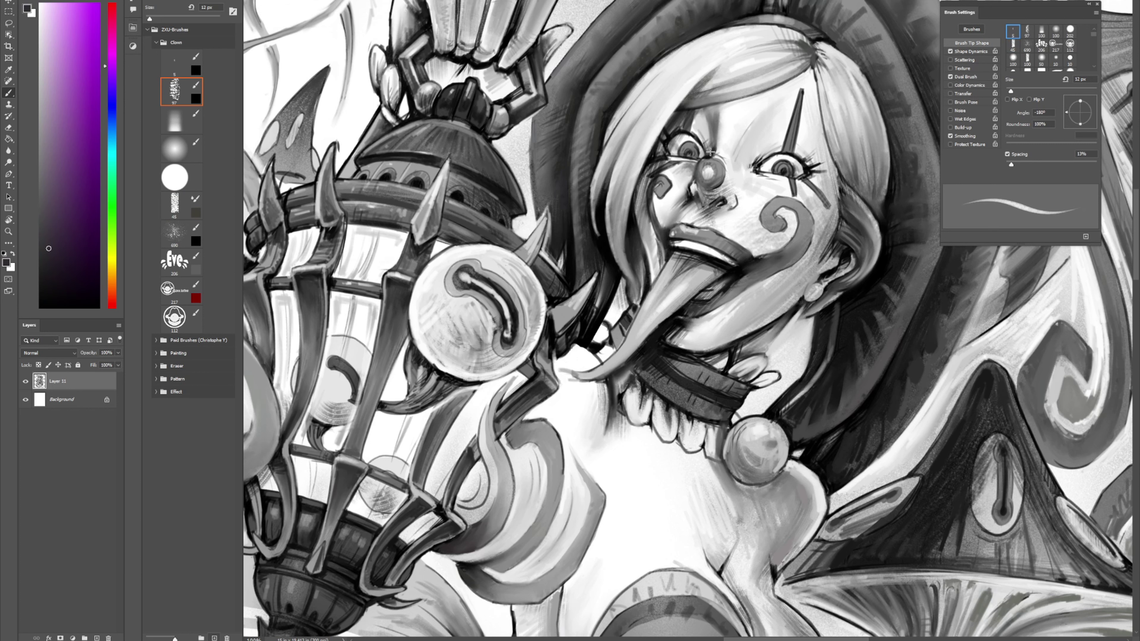
Step: Refine the round nose with a sampled dark tone and white using the 12 px brush, and blend the transitions
{"action": "left_click", "coordinate": [712, 152], "text": "alt"}
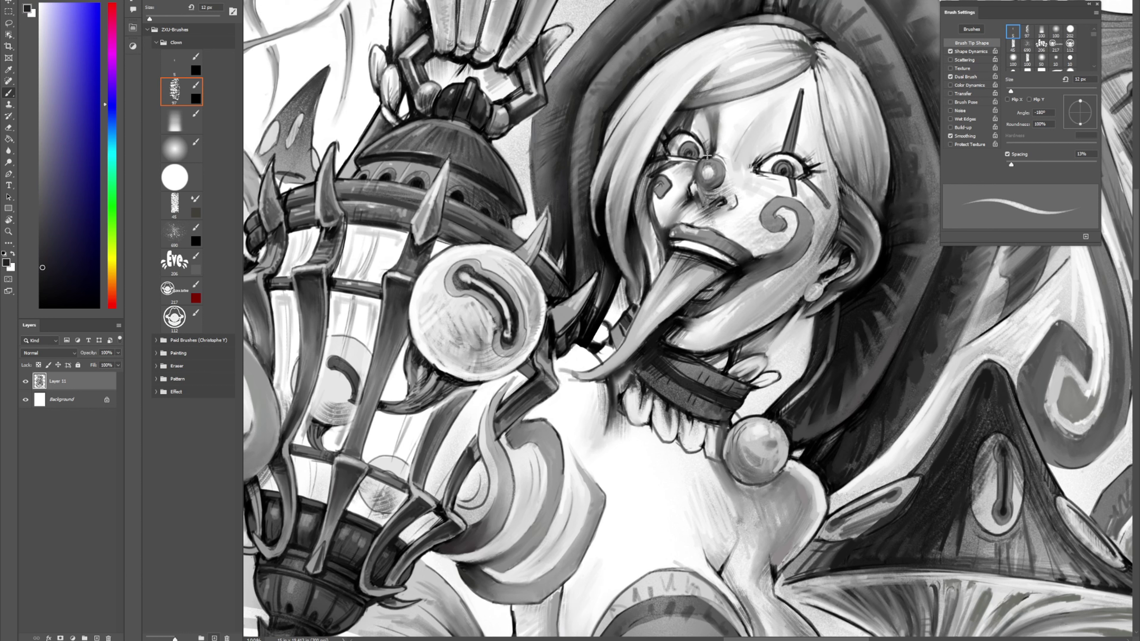
{"action": "key", "text": "x"}
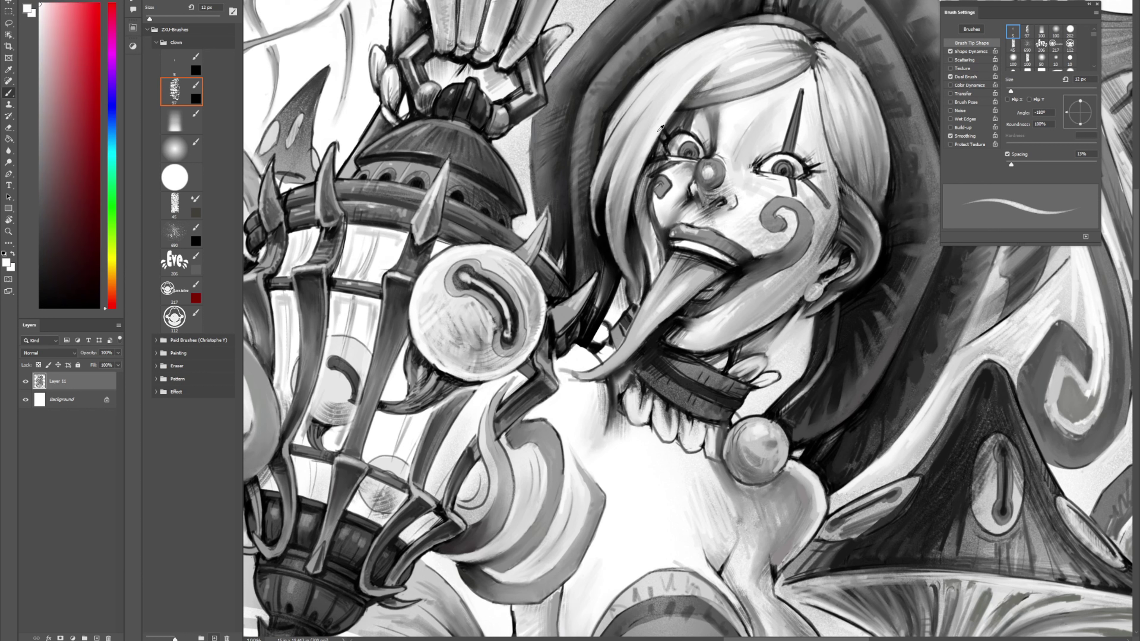
{"action": "key", "text": "period"}
{"action": "key", "text": "period"}
{"action": "key", "text": "period"}
{"action": "key", "text": "period"}
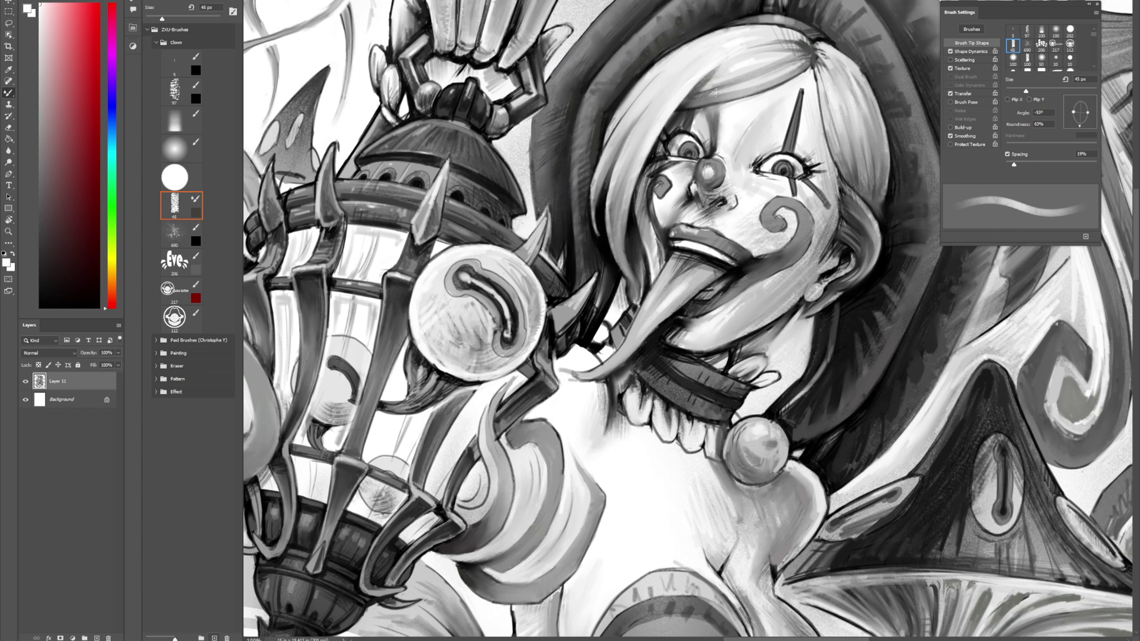
{"action": "key", "text": "comma"}
{"action": "key", "text": "comma"}
{"action": "key", "text": "comma"}
{"action": "key", "text": "comma"}
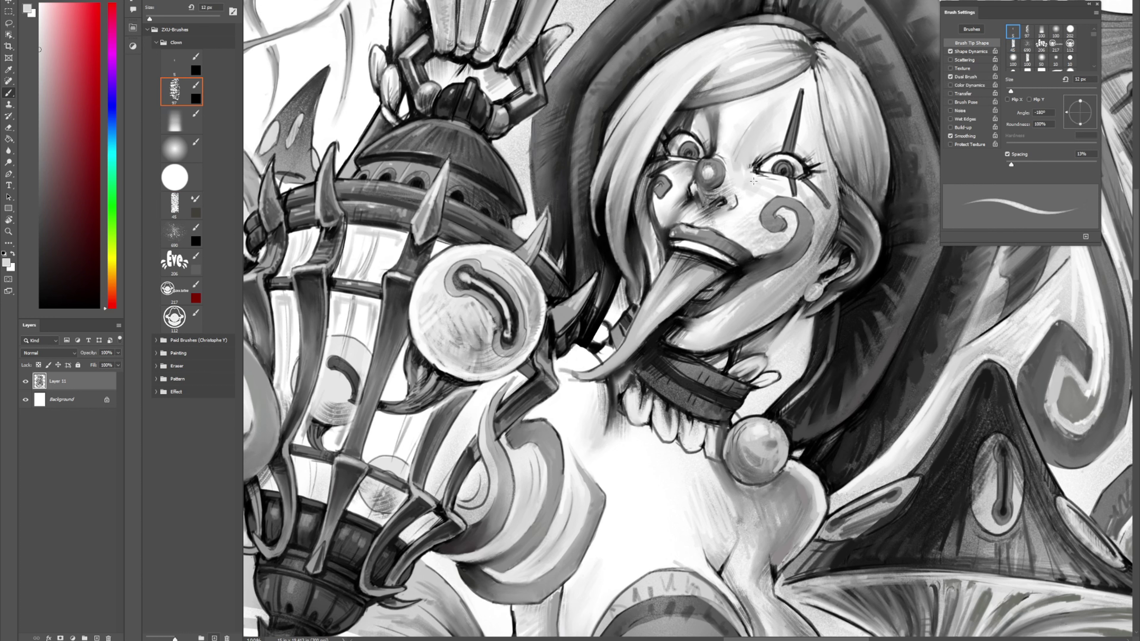
Step: Shade the skin between the nose and the near eye with a sampled grey and smooth it with the 45 px blending brush
{"action": "left_click", "coordinate": [742, 166], "text": "alt"}
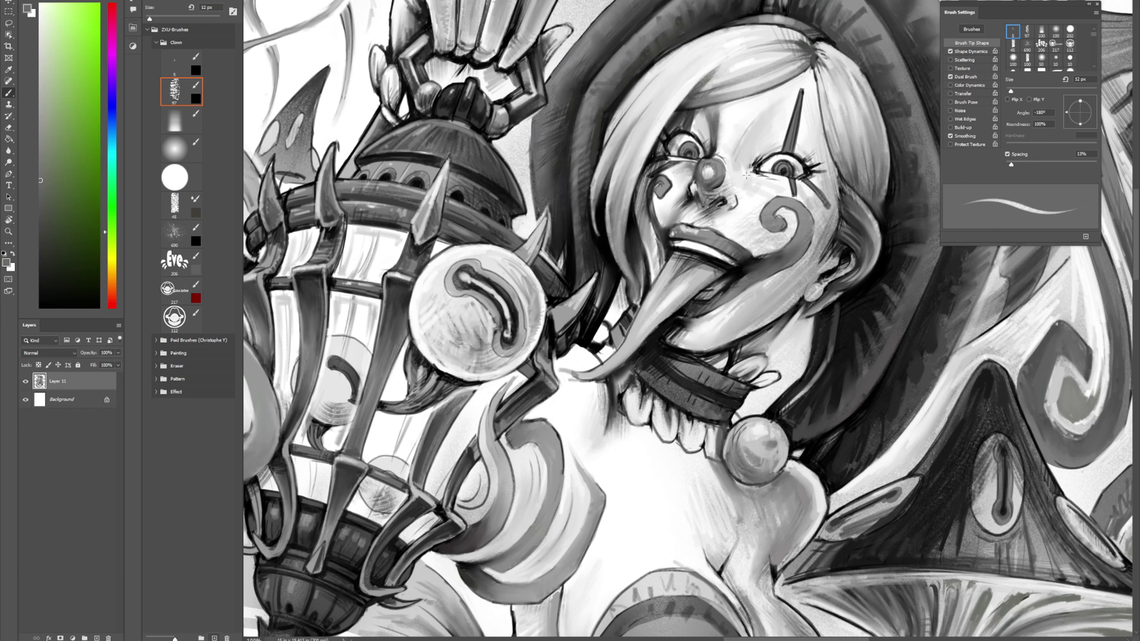
{"action": "left_click_drag", "start_coordinate": [750, 171], "coordinate": [764, 177]}
{"action": "key", "text": "period"}
{"action": "key", "text": "period"}
{"action": "key", "text": "period"}
{"action": "key", "text": "period"}
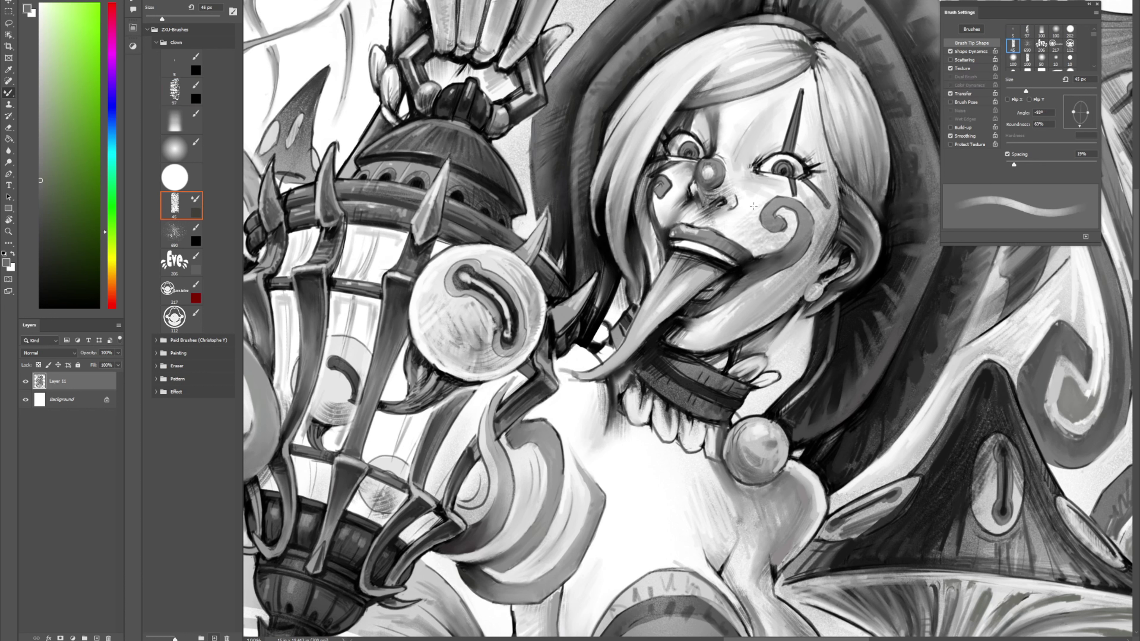
{"action": "key", "text": "comma"}
{"action": "key", "text": "comma"}
{"action": "key", "text": "comma"}
{"action": "key", "text": "comma"}
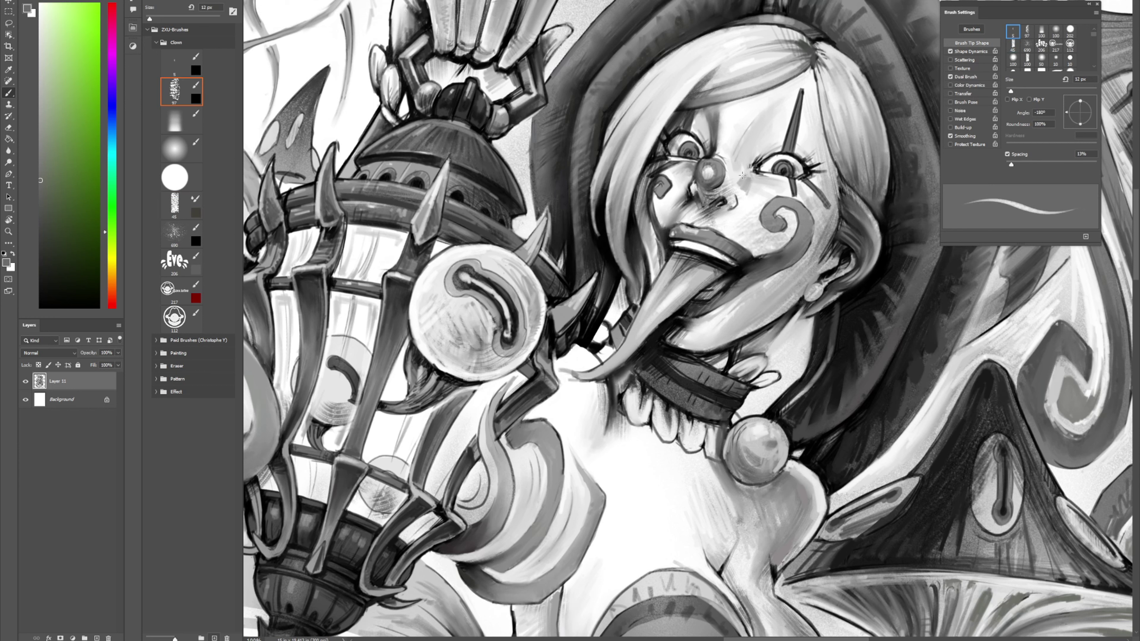
{"action": "key", "text": "period"}
{"action": "key", "text": "period"}
{"action": "key", "text": "period"}
{"action": "key", "text": "period"}
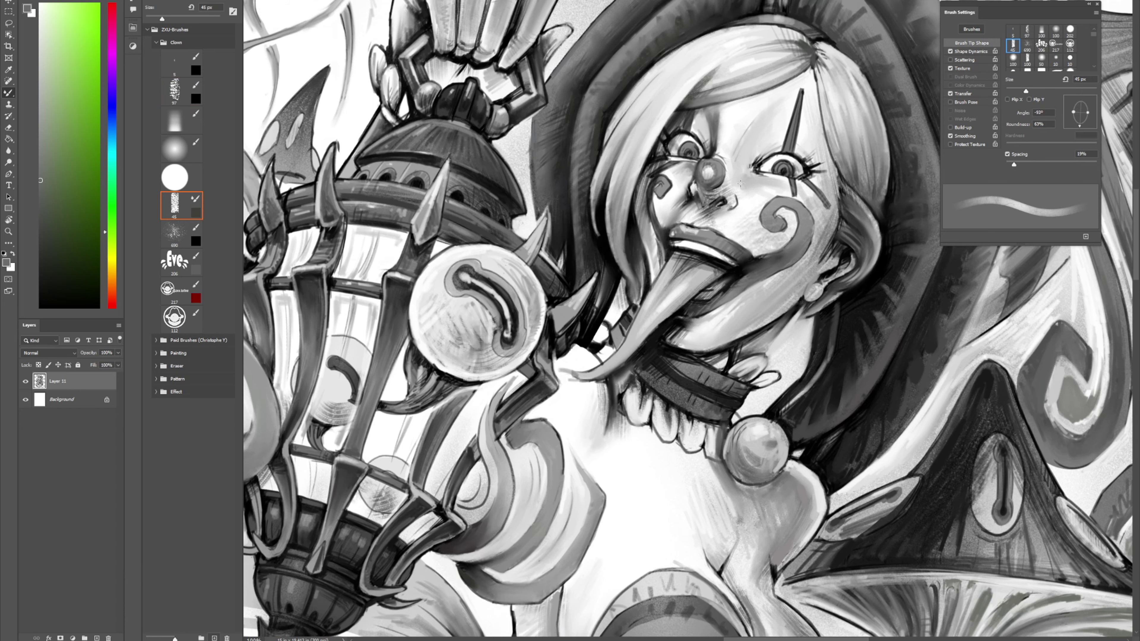
Step: Model the forehead and brow above the far eye with sampled white and grey tones, blending them with the 45 px brush
{"action": "key", "text": "r"}
{"action": "left_click_drag", "start_coordinate": [795, 126], "coordinate": [703, 104]}
{"action": "key", "text": "b"}
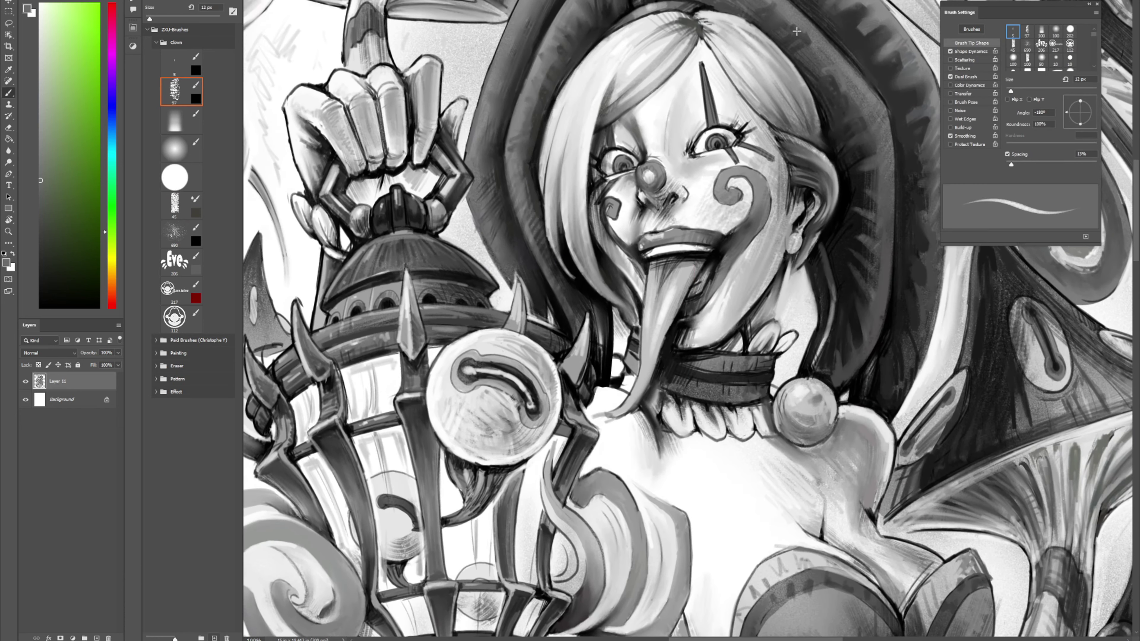
{"action": "left_click", "coordinate": [662, 100], "text": "alt"}
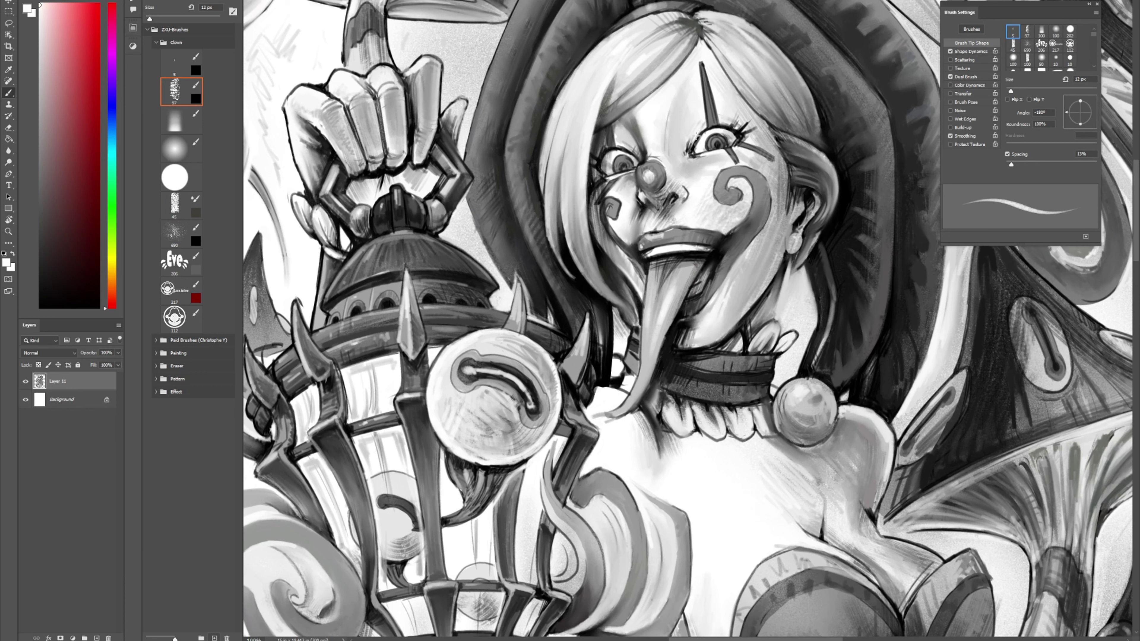
{"action": "left_click", "coordinate": [635, 125], "text": "alt"}
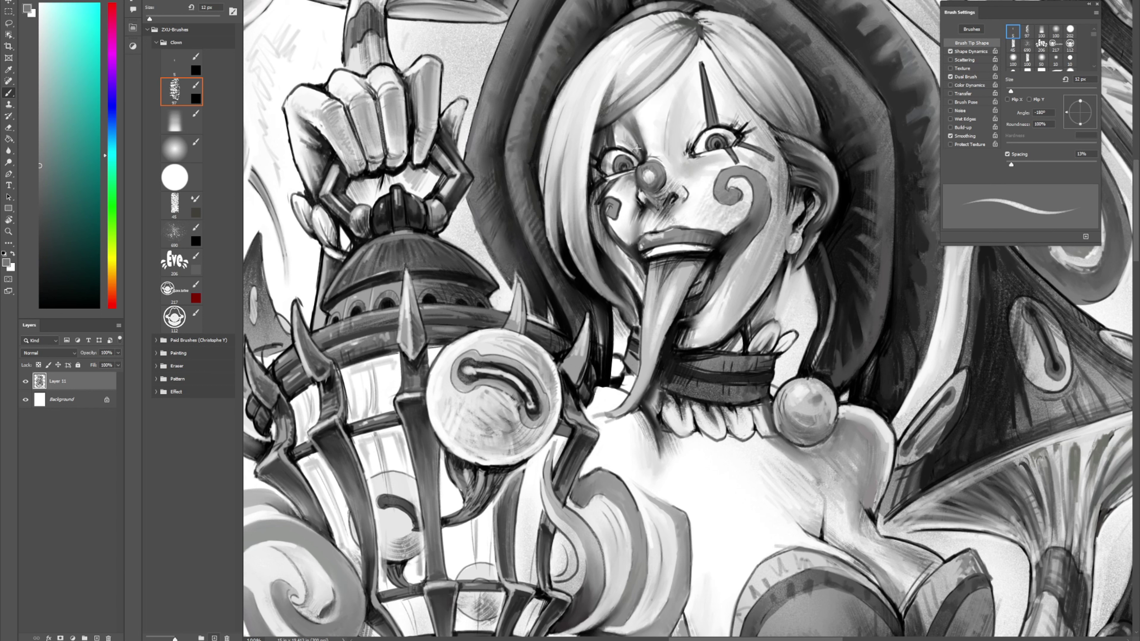
{"action": "key", "text": "shift+b"}
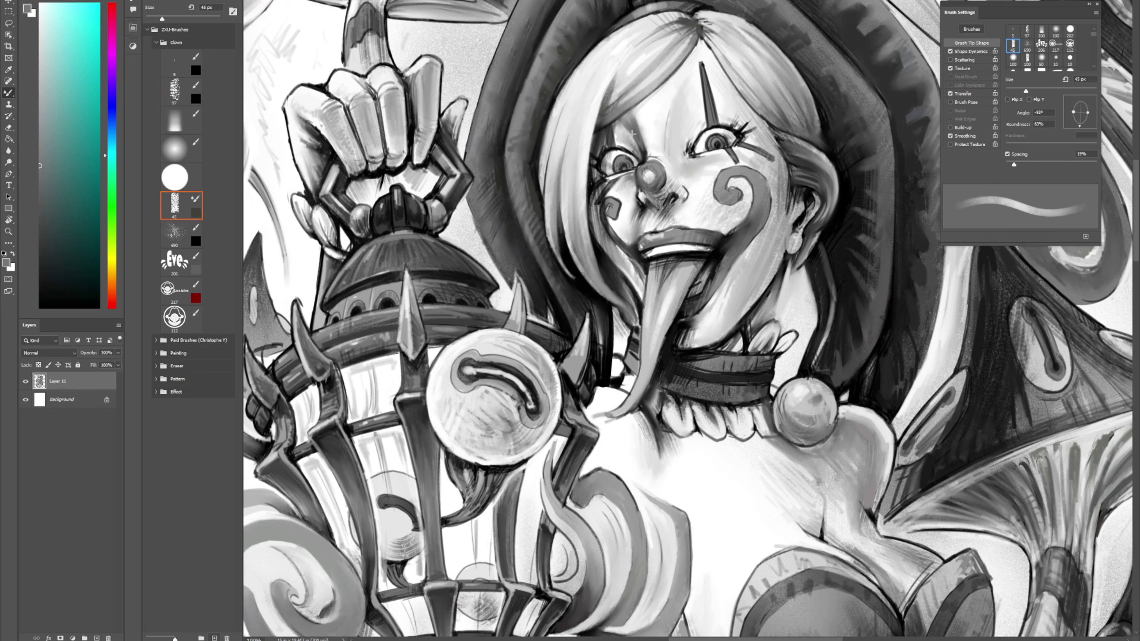
{"action": "key", "text": "comma"}
{"action": "key", "text": "comma"}
{"action": "key", "text": "comma"}
{"action": "key", "text": "comma"}
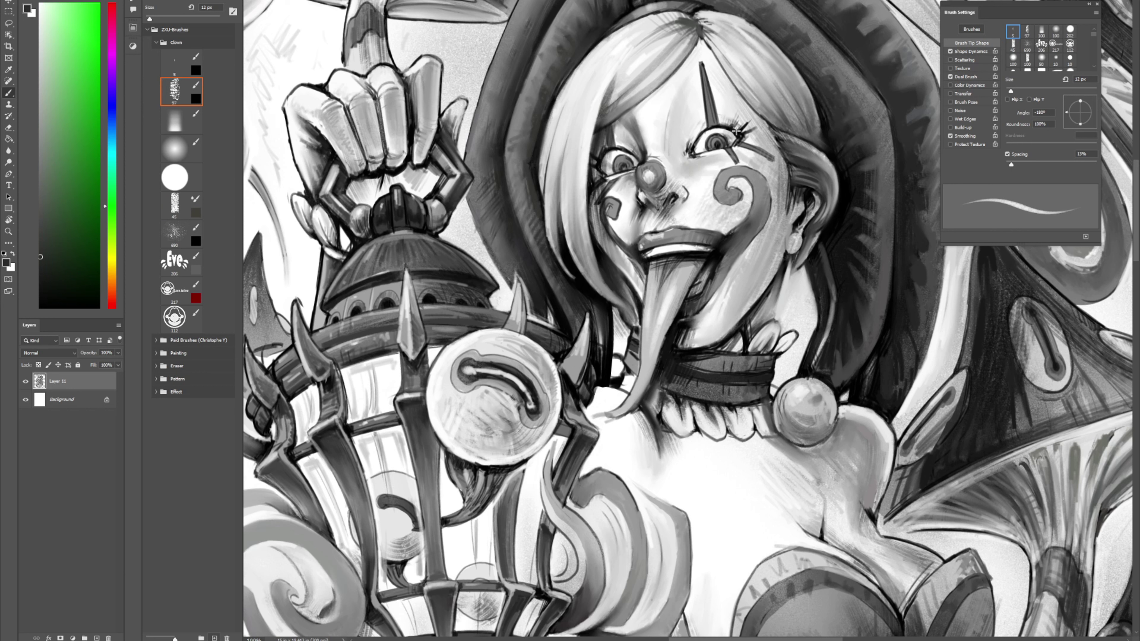
Step: Paint a dark brow stroke above the near eye with the 12 px brush and blend it
{"action": "mouse_move", "coordinate": [727, 117]}
{"action": "left_mouse_down"}
{"action": "mouse_move", "coordinate": [740, 129]}
{"action": "mouse_move", "coordinate": [732, 120]}
{"action": "mouse_move", "coordinate": [743, 128]}
{"action": "mouse_move", "coordinate": [751, 119]}
{"action": "left_mouse_up"}
{"action": "key", "text": "shift+b"}
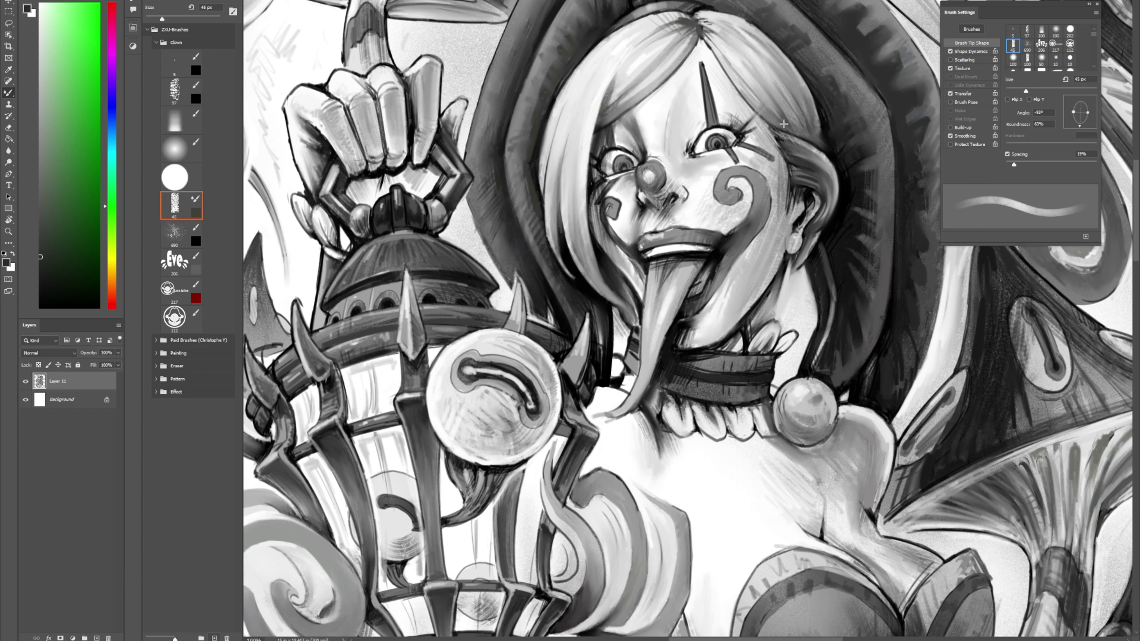
{"action": "key", "text": "comma"}
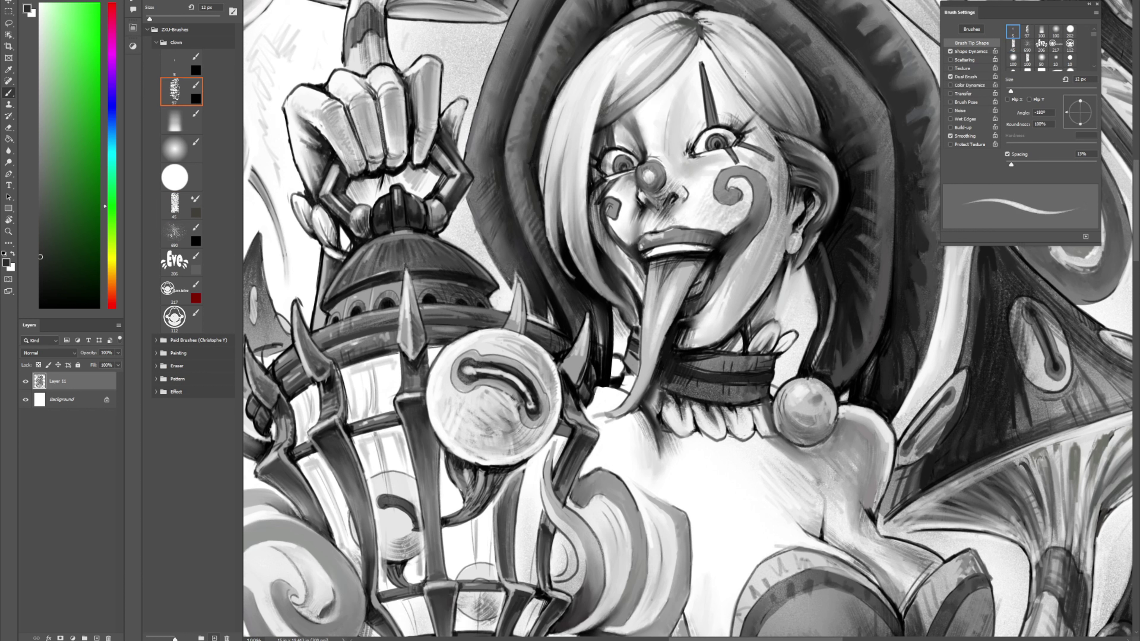
Step: Sample a grey from the hair parting and blend the strands beside it with the 45 px brush
{"action": "left_click", "coordinate": [701, 38], "text": "alt"}
{"action": "key", "text": "period"}
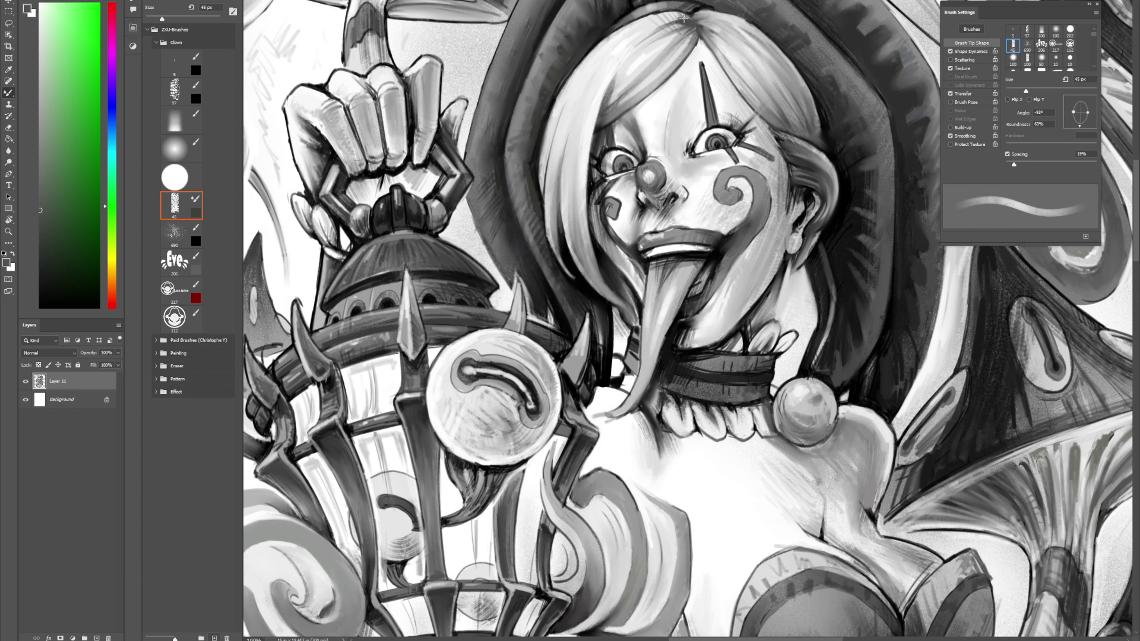
{"action": "mouse_move", "coordinate": [682, 21]}
{"action": "left_mouse_down"}
{"action": "mouse_move", "coordinate": [615, 72]}
{"action": "mouse_move", "coordinate": [671, 37]}
{"action": "mouse_move", "coordinate": [643, 66]}
{"action": "mouse_move", "coordinate": [679, 47]}
{"action": "left_mouse_up"}
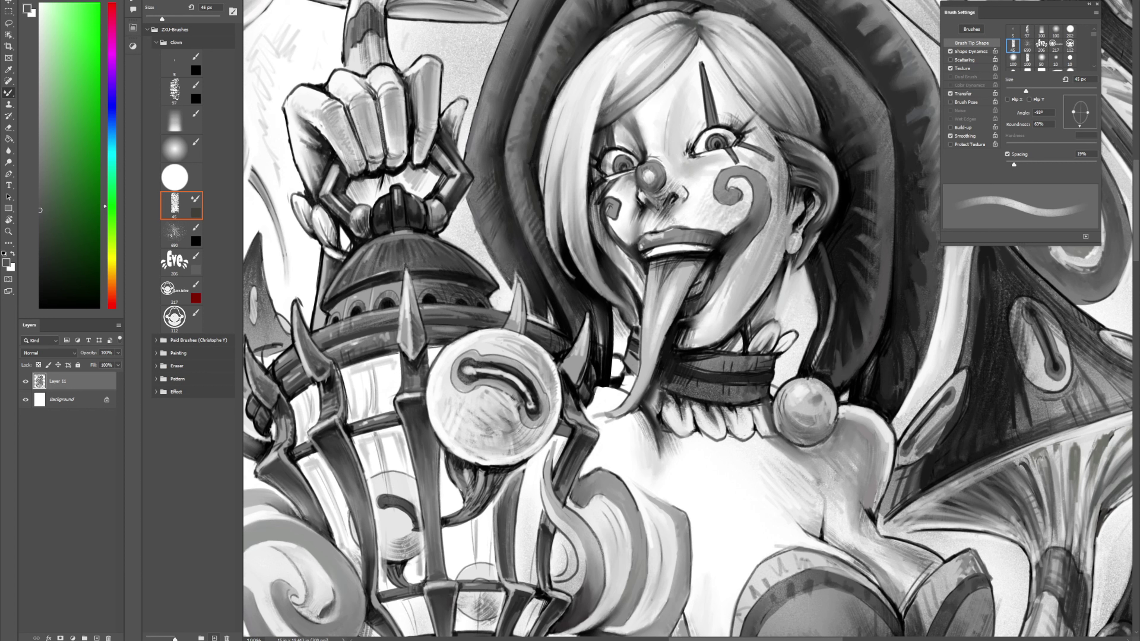
{"action": "key", "text": "b"}
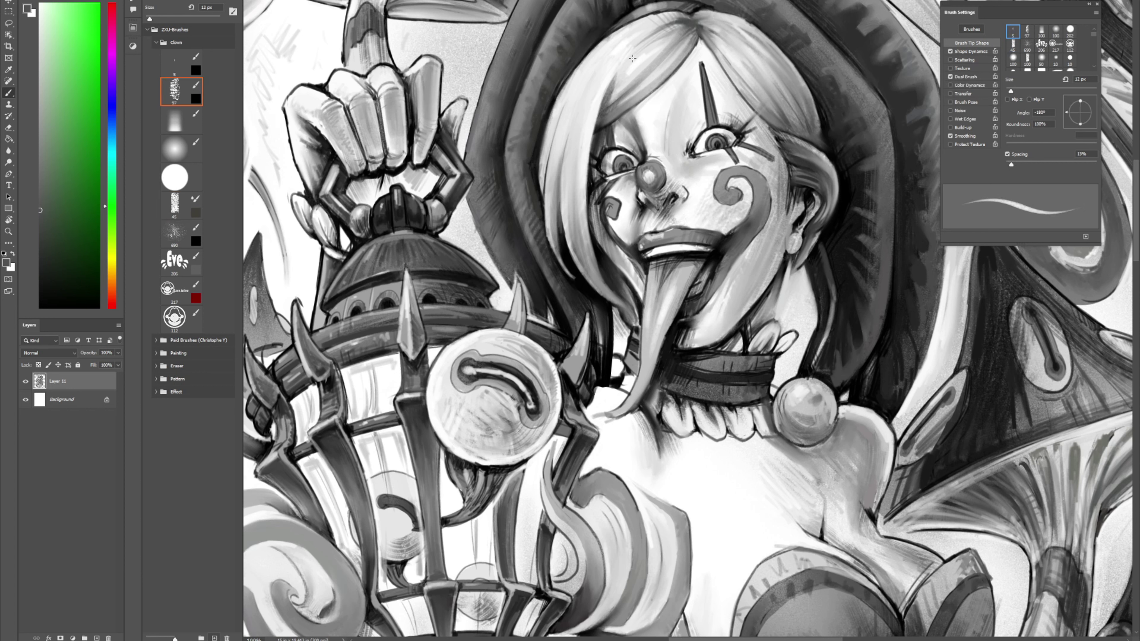
Step: Paint a sampled grey along the fringe edge beside the forehead, alternating the 12 px brush and the 45 px blending brush
{"action": "left_click", "coordinate": [615, 109], "text": "alt"}
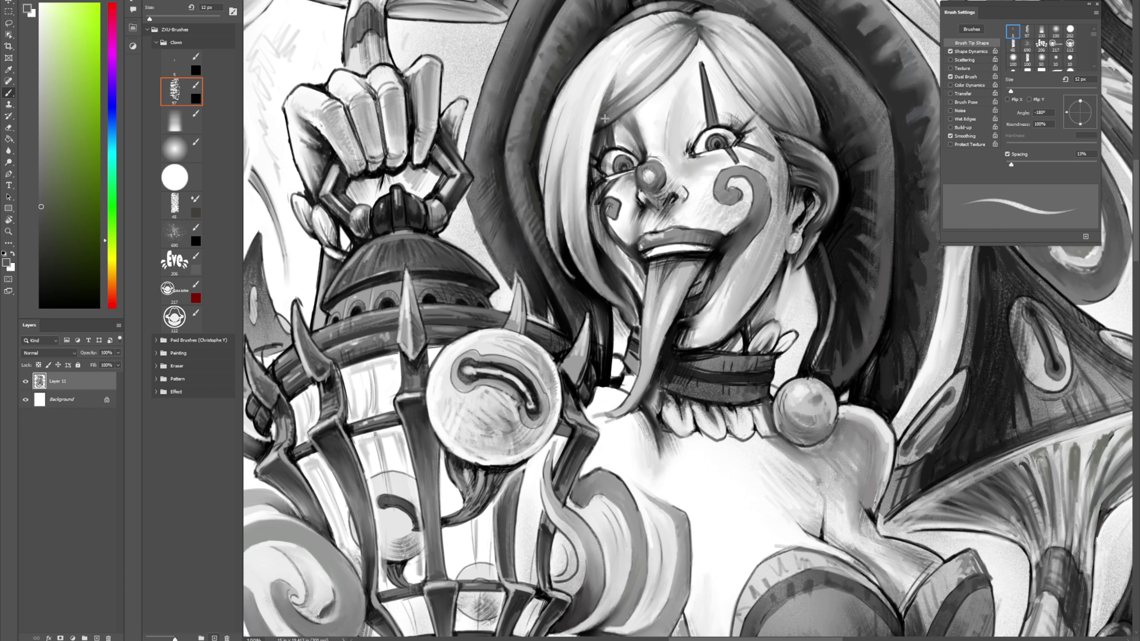
{"action": "mouse_move", "coordinate": [622, 109]}
{"action": "left_mouse_down"}
{"action": "mouse_move", "coordinate": [651, 83]}
{"action": "mouse_move", "coordinate": [611, 113]}
{"action": "mouse_move", "coordinate": [654, 84]}
{"action": "left_mouse_up"}
{"action": "key", "text": "shift+b"}
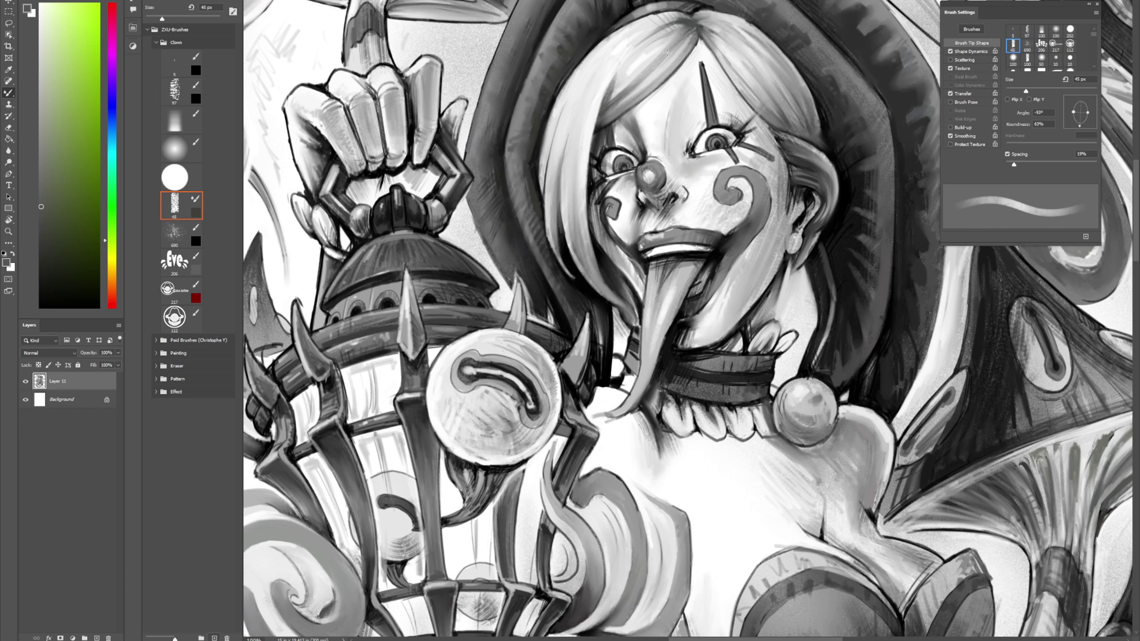
{"action": "key", "text": "comma"}
{"action": "key", "text": "comma"}
{"action": "key", "text": "comma"}
{"action": "key", "text": "comma"}
{"action": "key", "text": "period"}
{"action": "key", "text": "period"}
{"action": "key", "text": "period"}
{"action": "key", "text": "period"}
{"action": "key", "text": "comma"}
{"action": "key", "text": "comma"}
{"action": "key", "text": "comma"}
{"action": "key", "text": "comma"}
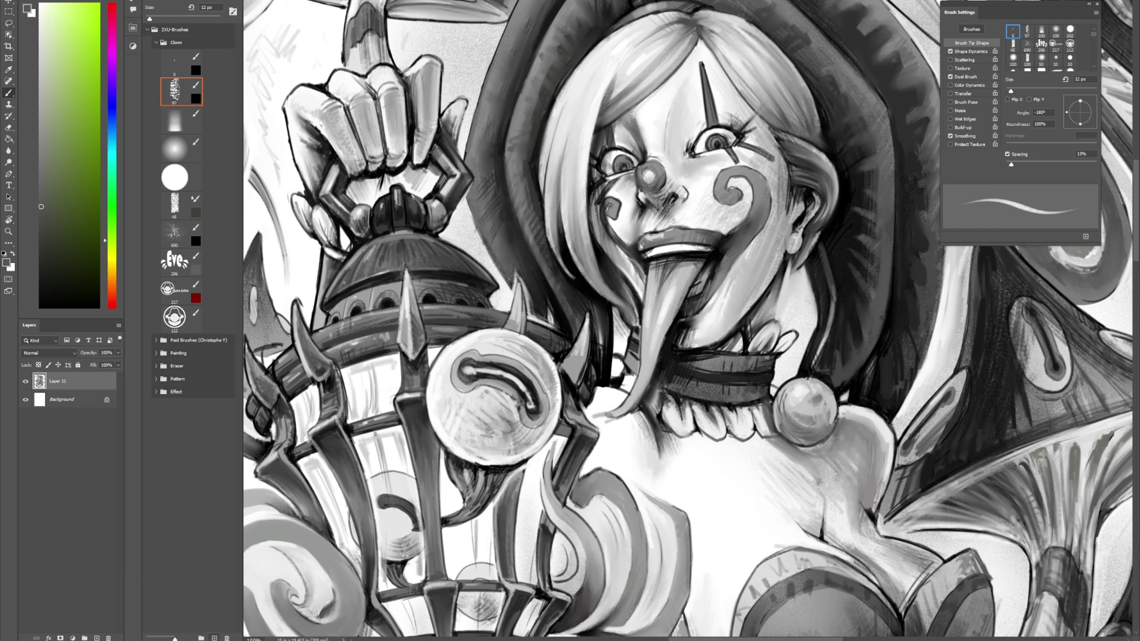
Step: Touch up the lashes above the near eye with a sampled dark grey and blend them with the 45 px brush
{"action": "left_click", "coordinate": [735, 121], "text": "alt"}
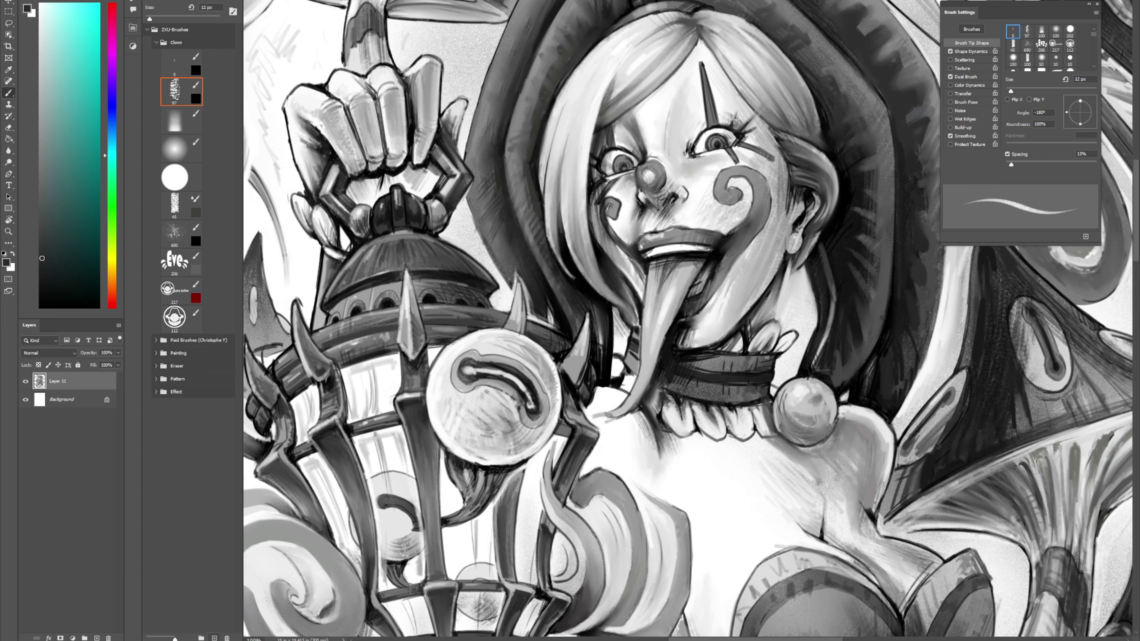
{"action": "key", "text": "shift+b"}
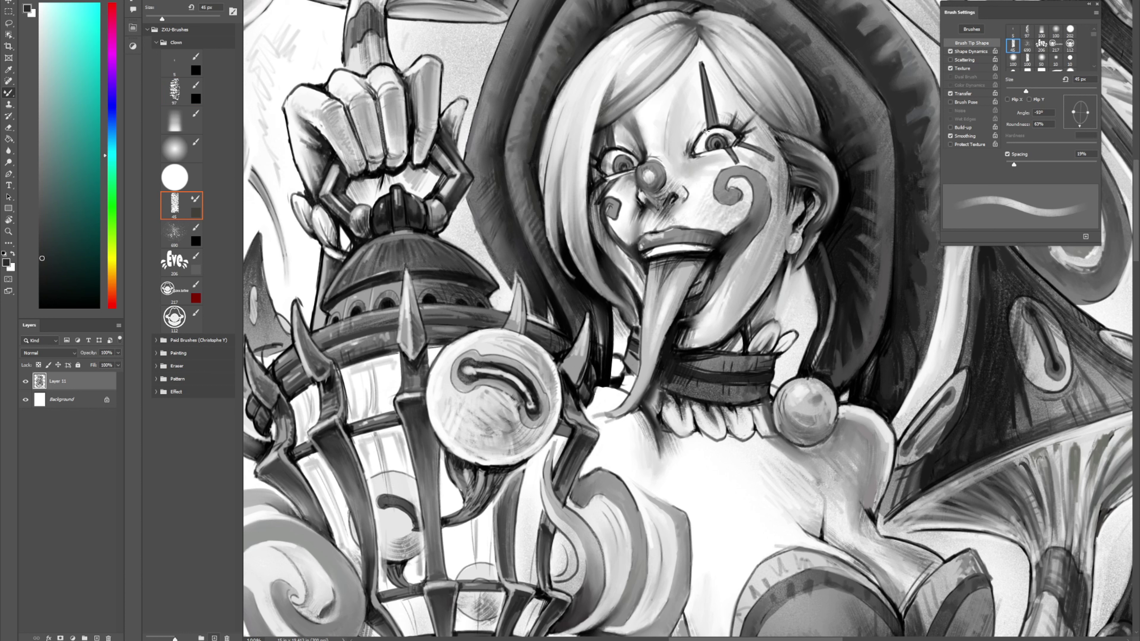
{"action": "key", "text": "comma"}
{"action": "key", "text": "comma"}
{"action": "key", "text": "comma"}
{"action": "key", "text": "comma"}
Step: Rotate the canvas and lighten the cheek beside the mouth corner with sampled light tones, using the 12 px brush
{"action": "left_click", "coordinate": [739, 279], "text": "alt"}
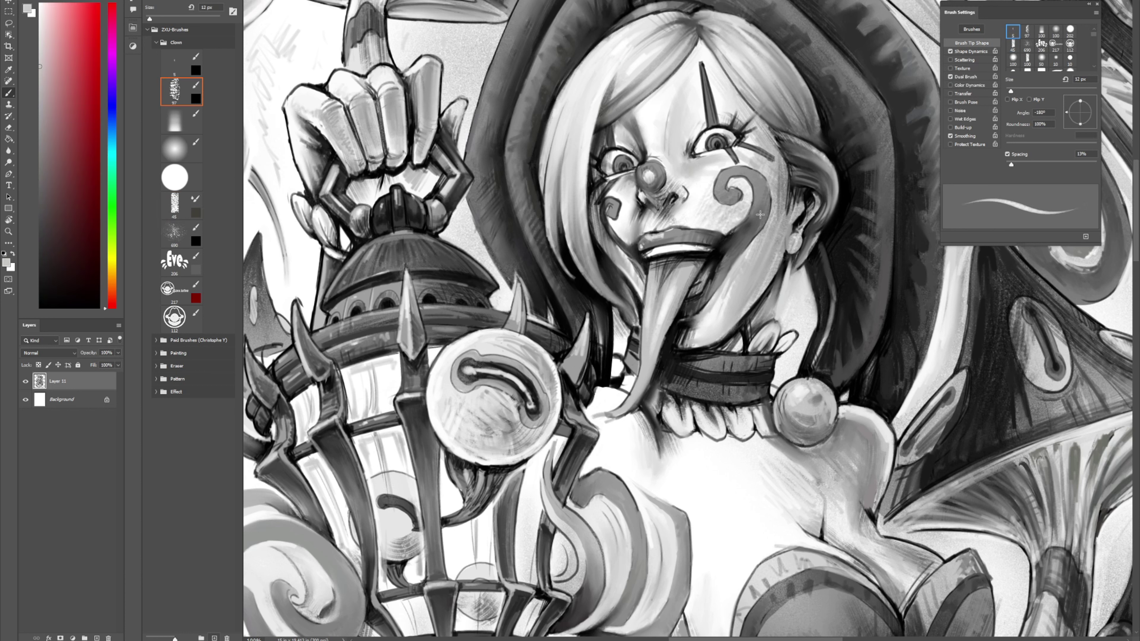
{"action": "key", "text": "d"}
{"action": "key", "text": "r"}
{"action": "mouse_move", "coordinate": [735, 197]}
{"action": "left_mouse_down"}
{"action": "mouse_move", "coordinate": [781, 136]}
{"action": "mouse_move", "coordinate": [721, 110]}
{"action": "left_mouse_up"}
{"action": "left_click", "coordinate": [595, 306], "text": "alt"}
{"action": "mouse_move", "coordinate": [608, 276]}
{"action": "left_mouse_down"}
{"action": "mouse_move", "coordinate": [600, 319]}
{"action": "mouse_move", "coordinate": [604, 277]}
{"action": "mouse_move", "coordinate": [608, 286]}
{"action": "left_mouse_up"}
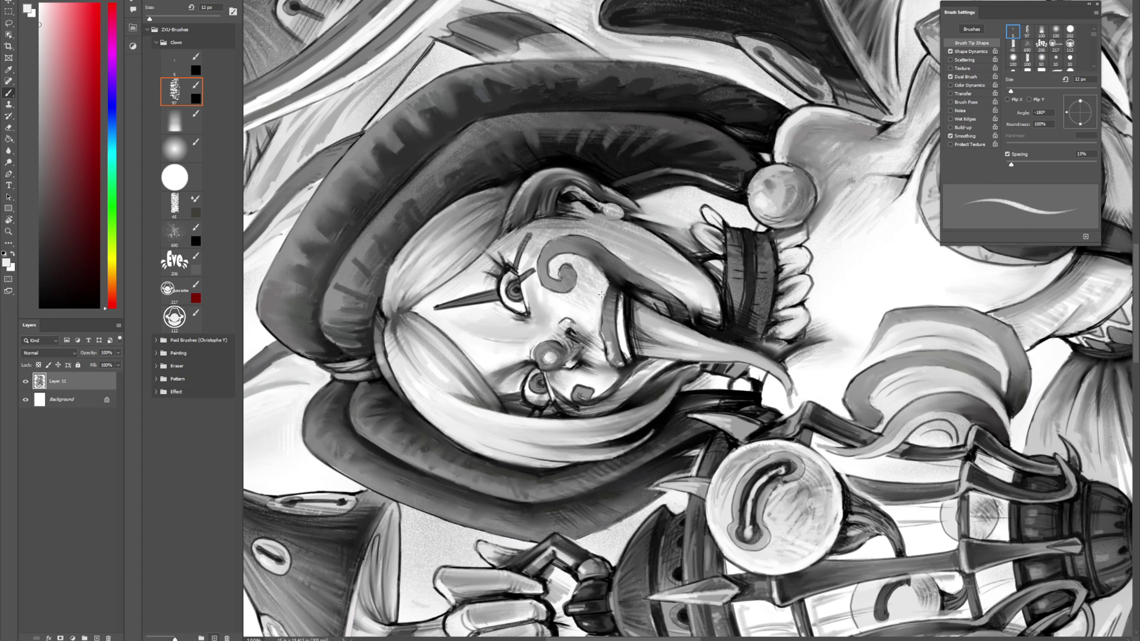
Step: Deepen the mouth corner with a sampled dark grey, blend it with the 45 px brush, and turn the canvas back upright
{"action": "left_click", "coordinate": [609, 280], "text": "alt"}
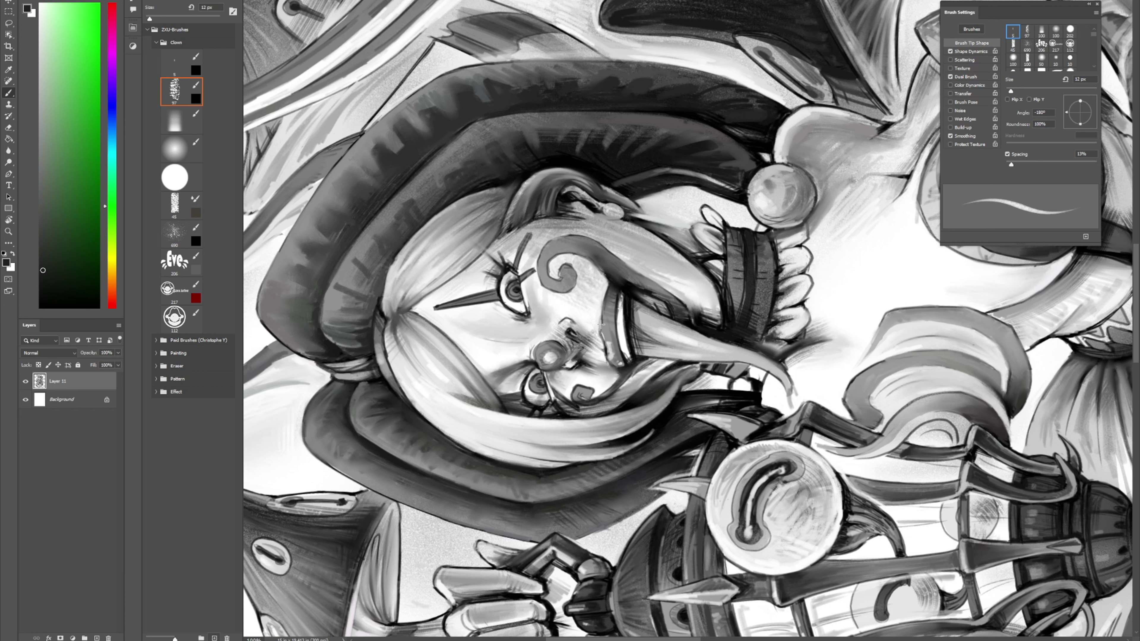
{"action": "key", "text": "shift+b"}
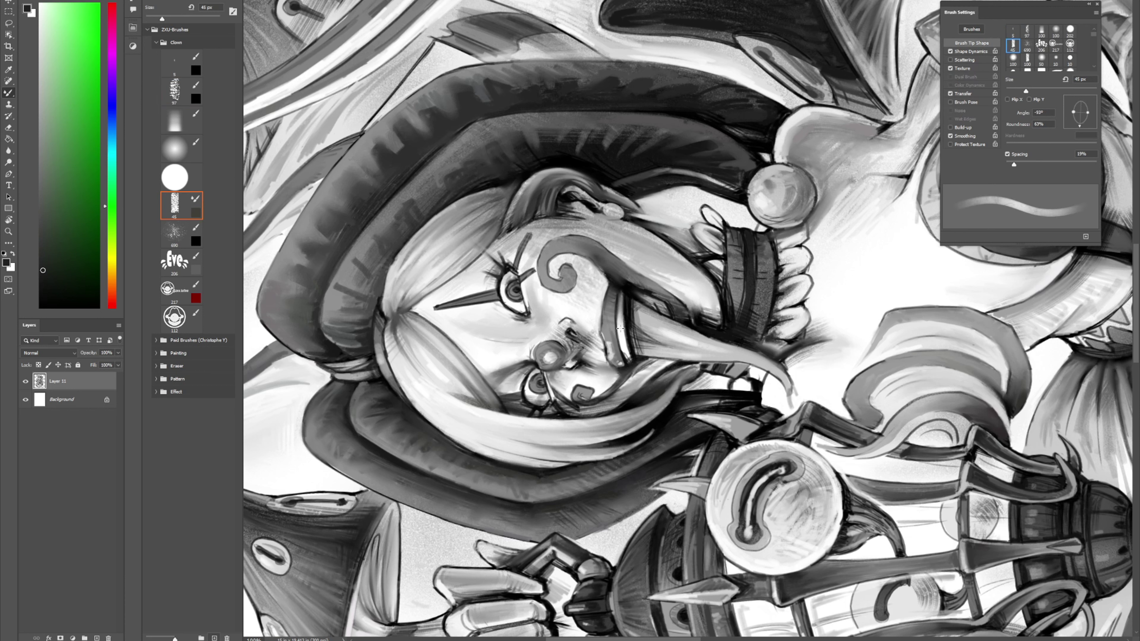
{"action": "key", "text": "r"}
{"action": "left_click_drag", "start_coordinate": [609, 266], "coordinate": [829, 198]}
{"action": "key", "text": "b"}
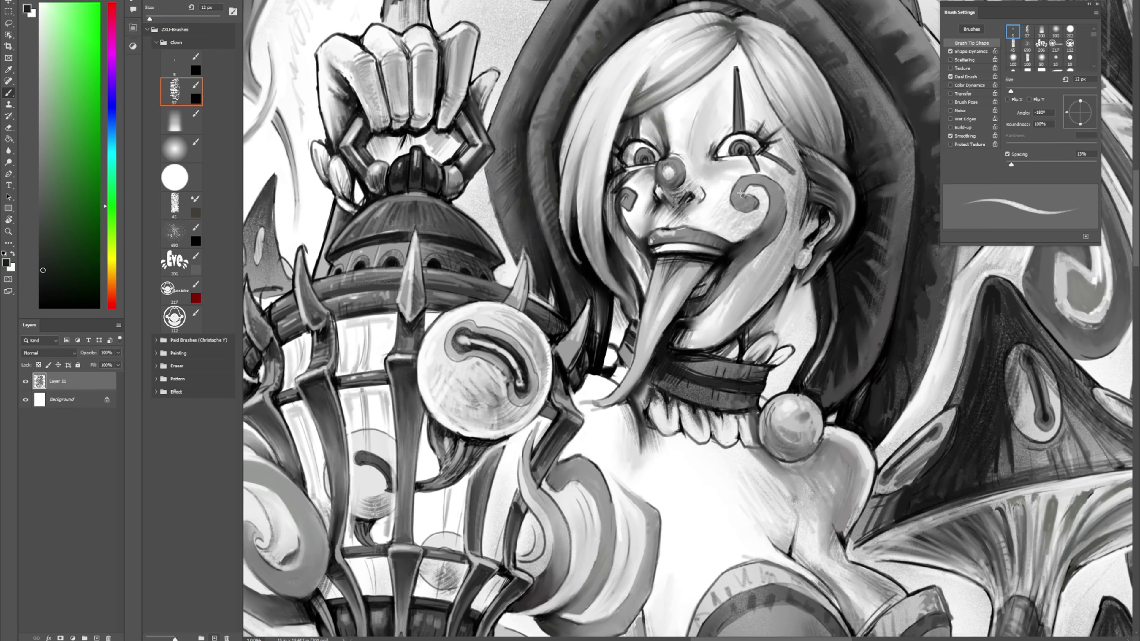
Step: Blend the shading where the tongue meets the mouth corner with the 45 px brush, ending on the 12 px brush
{"action": "key", "text": "shift+b"}
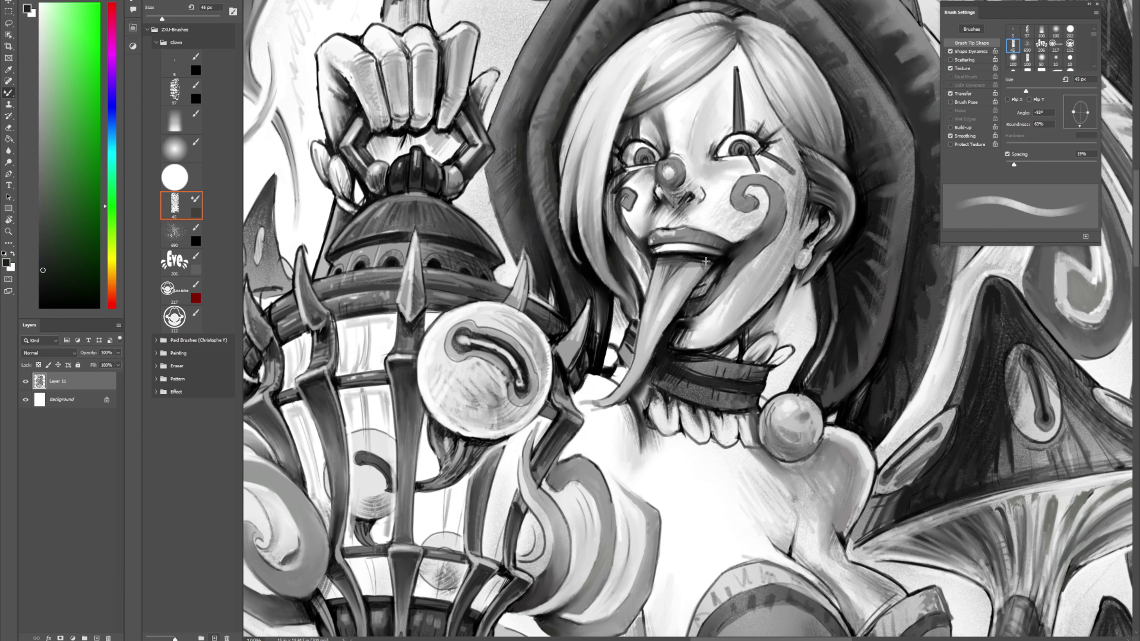
{"action": "key", "text": "comma"}
{"action": "key", "text": "comma"}
{"action": "key", "text": "comma"}
{"action": "key", "text": "comma"}
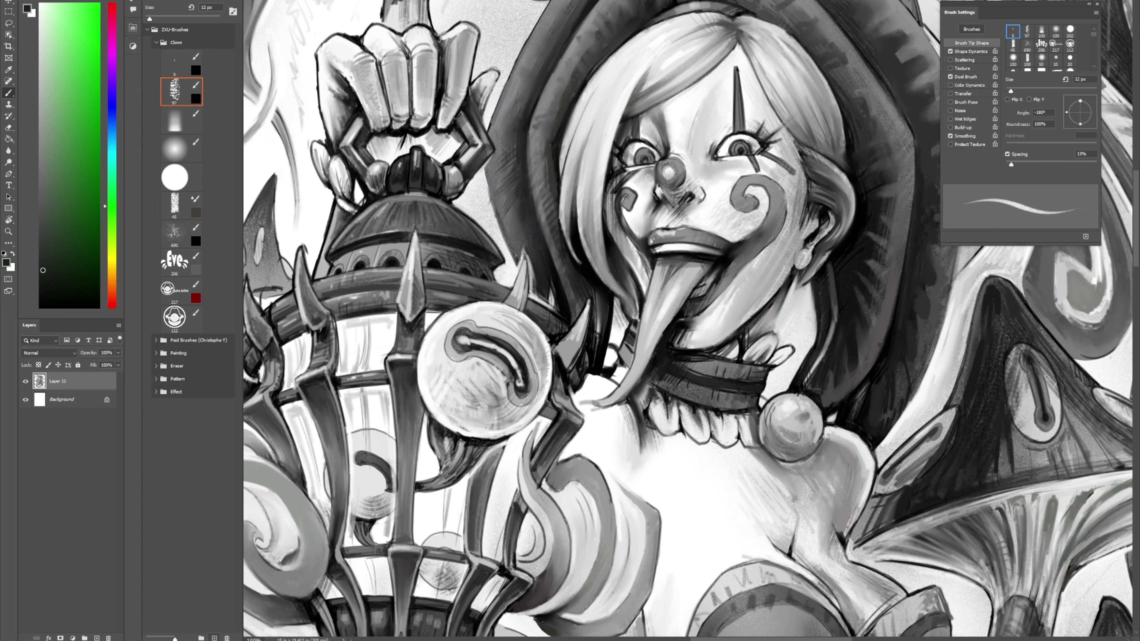
Step: Refine the hair strands between the tongue and the hood with sampled dark and light tones, using the 12 px brush
{"action": "key", "text": "x"}
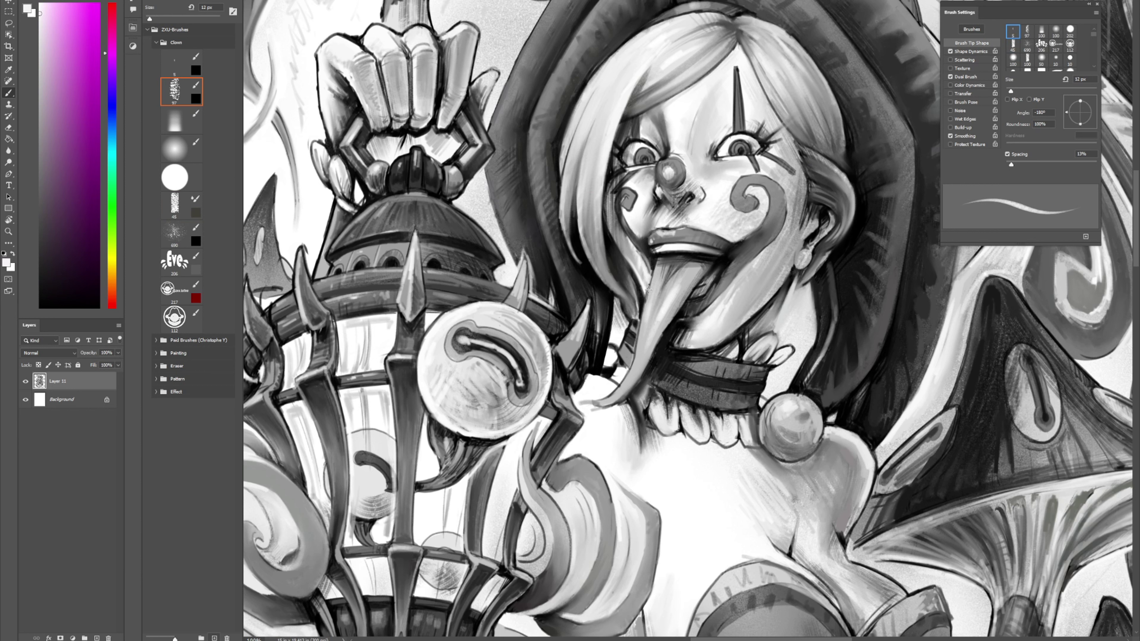
{"action": "key", "text": "x"}
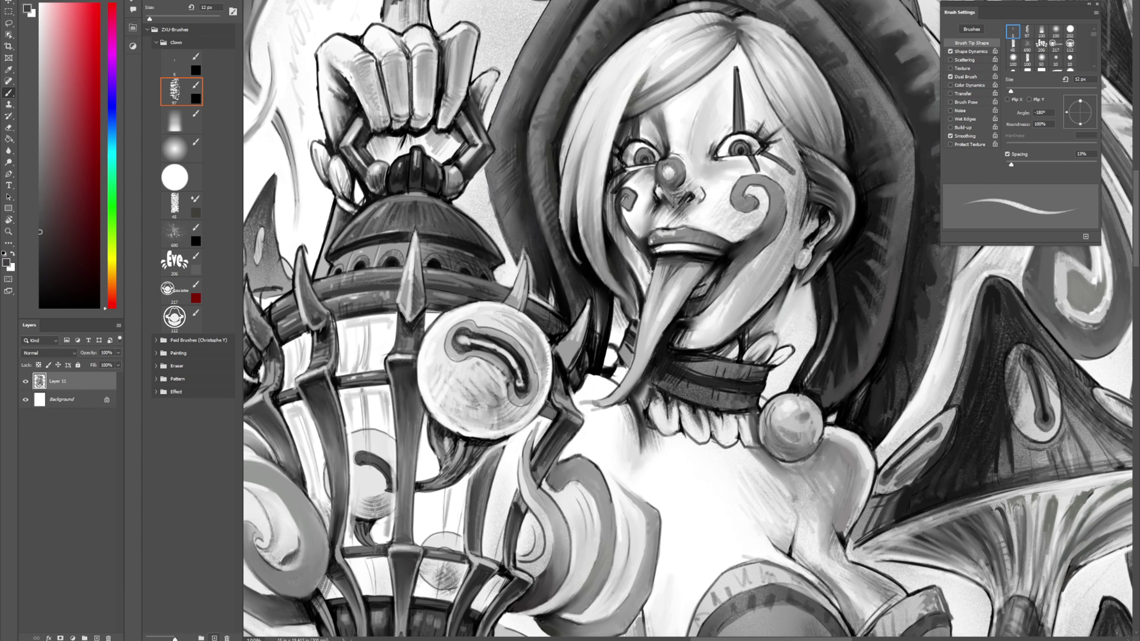
{"action": "left_click", "coordinate": [653, 283], "text": "alt"}
{"action": "left_click", "coordinate": [624, 267], "text": "alt"}
{"action": "left_click", "coordinate": [613, 260], "text": "alt"}
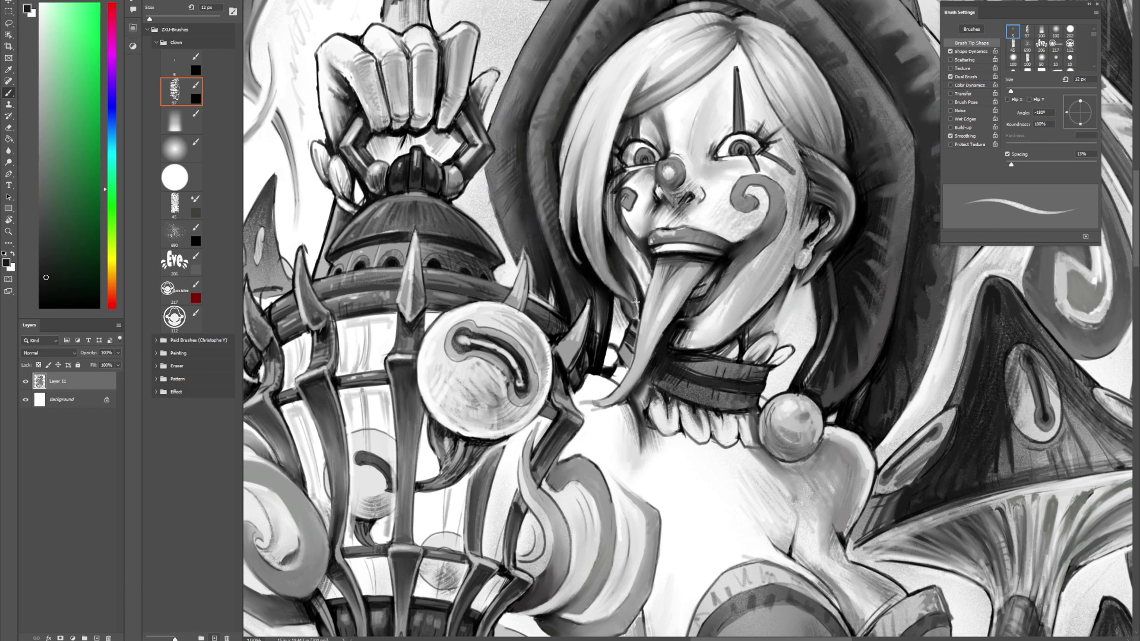
{"action": "left_click", "coordinate": [638, 284], "text": "alt"}
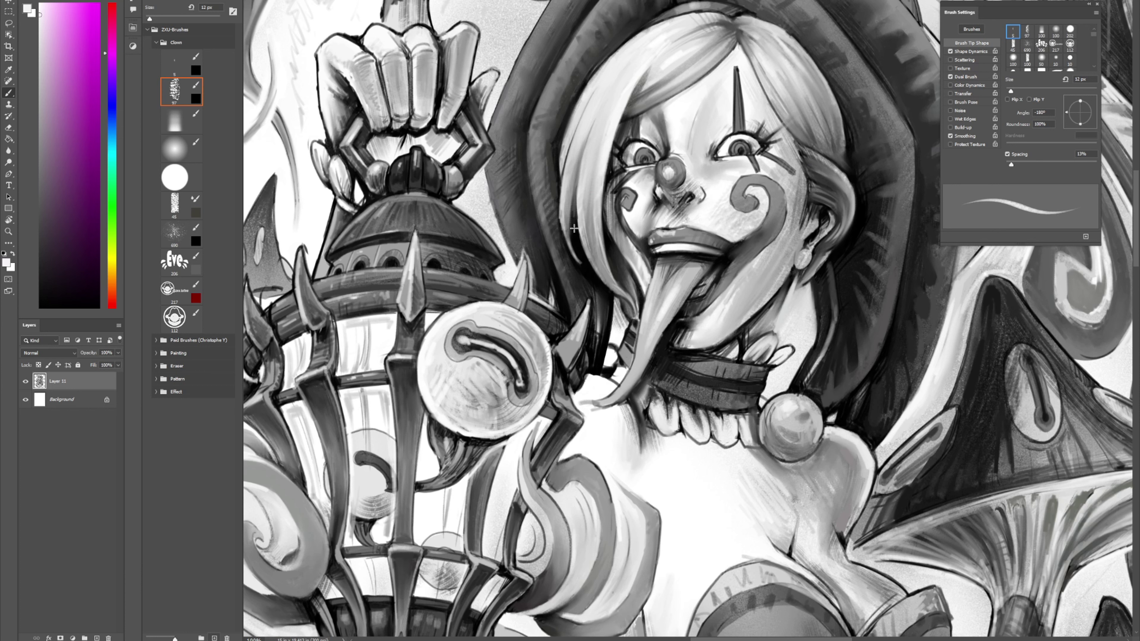
Step: Try light strokes down the outer edge of the long hair lock beside the hood
{"action": "left_click_drag", "start_coordinate": [564, 217], "coordinate": [583, 260]}
{"action": "key", "text": "ctrl+z"}
{"action": "key", "text": "ctrl+z"}
{"action": "left_click_drag", "start_coordinate": [567, 201], "coordinate": [588, 268]}
{"action": "key", "text": "ctrl+z"}
Step: Blend the strands of the long hair lock beside the far cheek with the 45 px brush
{"action": "key", "text": "shift+b"}
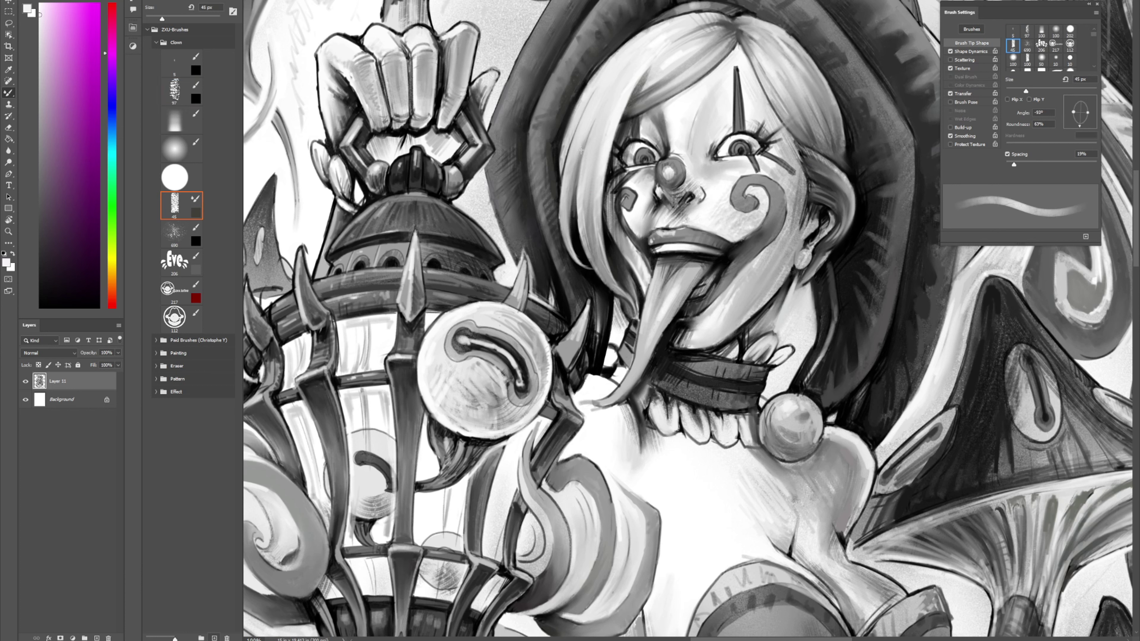
{"action": "left_click_drag", "start_coordinate": [587, 221], "coordinate": [598, 267]}
{"action": "key", "text": "comma"}
{"action": "key", "text": "comma"}
{"action": "key", "text": "comma"}
{"action": "key", "text": "comma"}
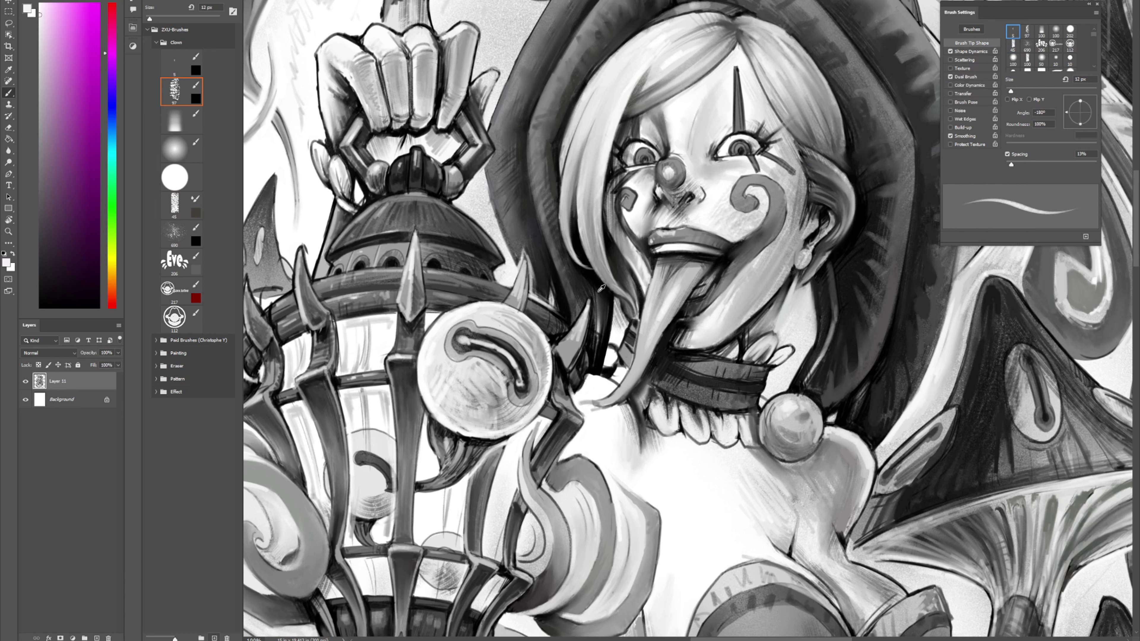
Step: Darken the hood's inner edge beside the hair with black and a sampled dark grey, alternating the blending and 12 px brushes
{"action": "key", "text": "d"}
{"action": "key", "text": "period"}
{"action": "key", "text": "period"}
{"action": "key", "text": "period"}
{"action": "key", "text": "period"}
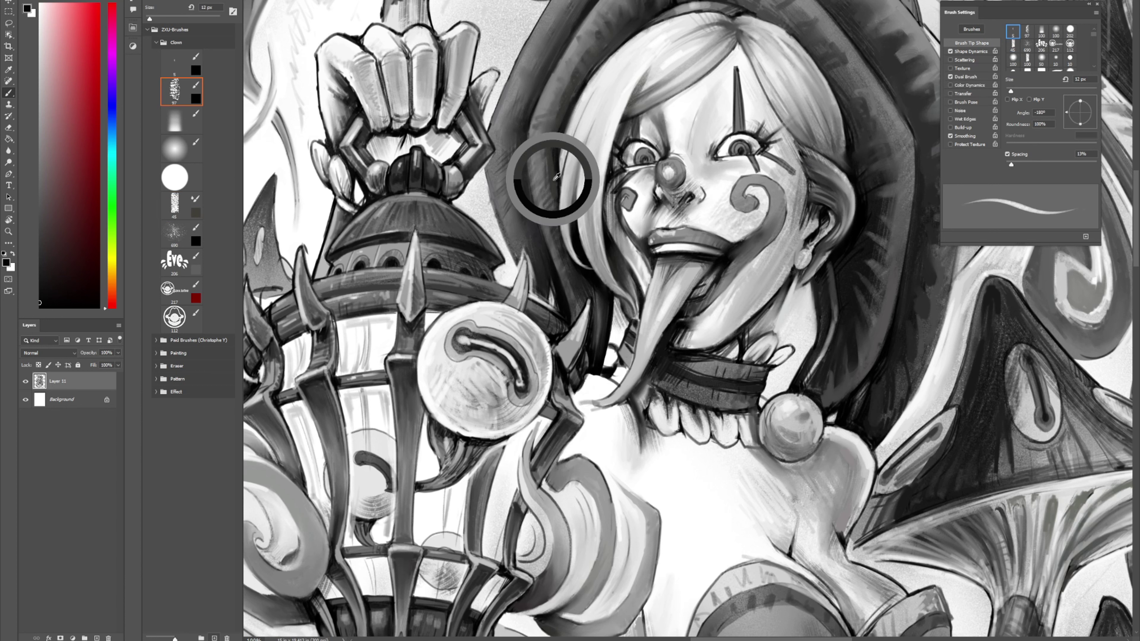
{"action": "key", "text": "comma"}
{"action": "key", "text": "comma"}
{"action": "key", "text": "comma"}
{"action": "key", "text": "comma"}
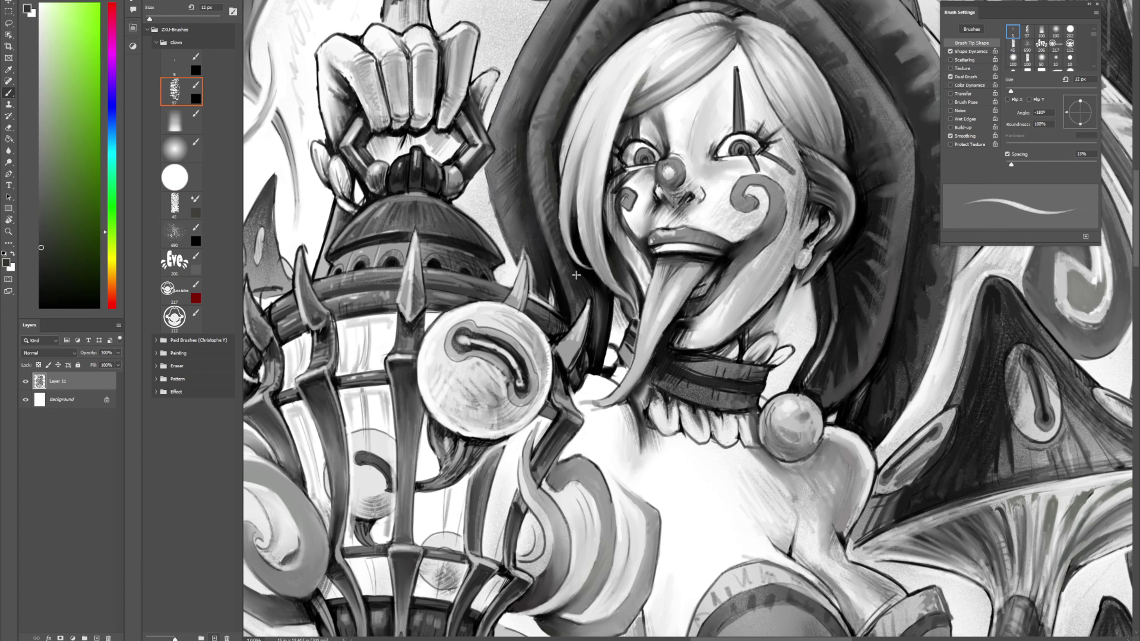
Step: Smooth the hood fold beside the hair with the 45 px blending brush, returning to the 12 px brush for dark accents
{"action": "key", "text": "period"}
{"action": "key", "text": "period"}
{"action": "key", "text": "period"}
{"action": "key", "text": "period"}
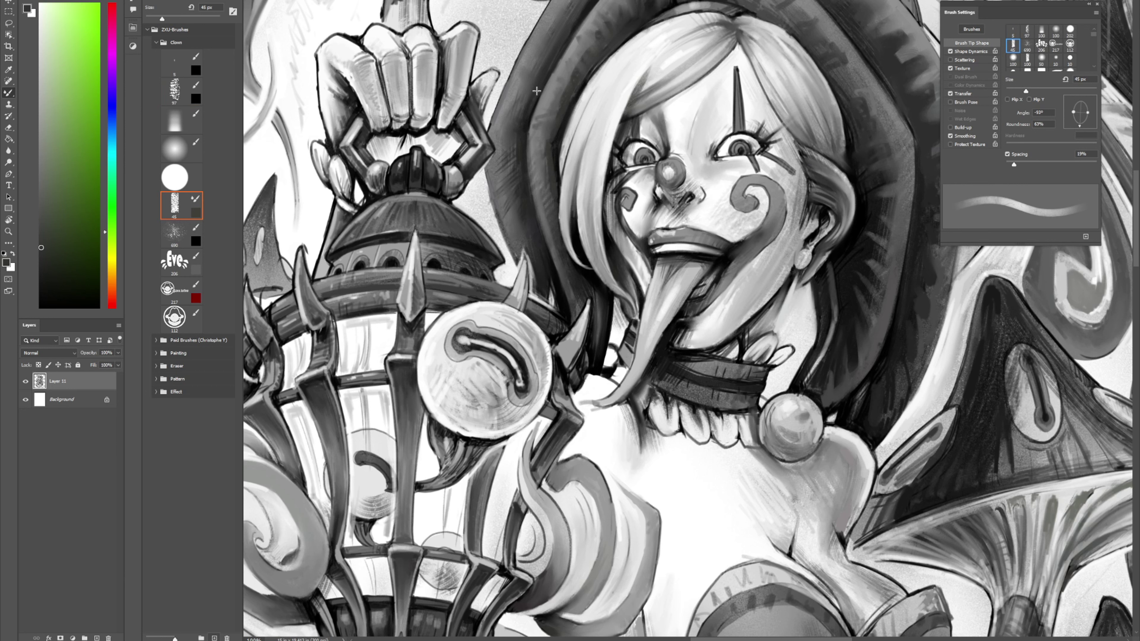
{"action": "key", "text": "comma"}
{"action": "key", "text": "comma"}
{"action": "key", "text": "comma"}
{"action": "key", "text": "comma"}
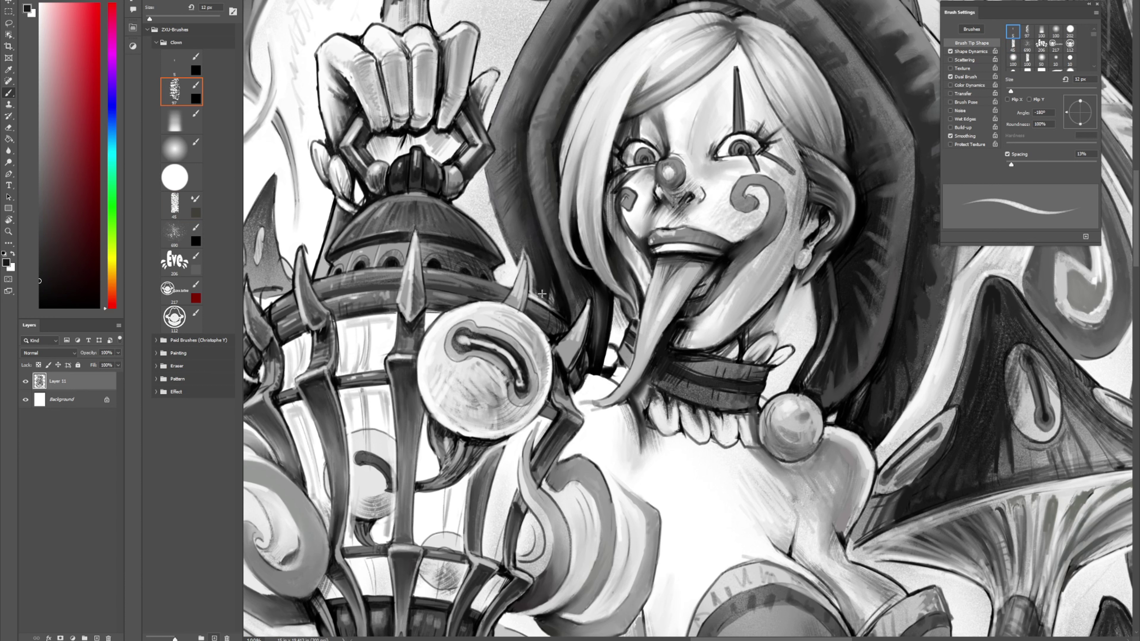
Step: Blend the hood's outer edge beside the raised hand with the 45 px brush
{"action": "key", "text": "shift+b"}
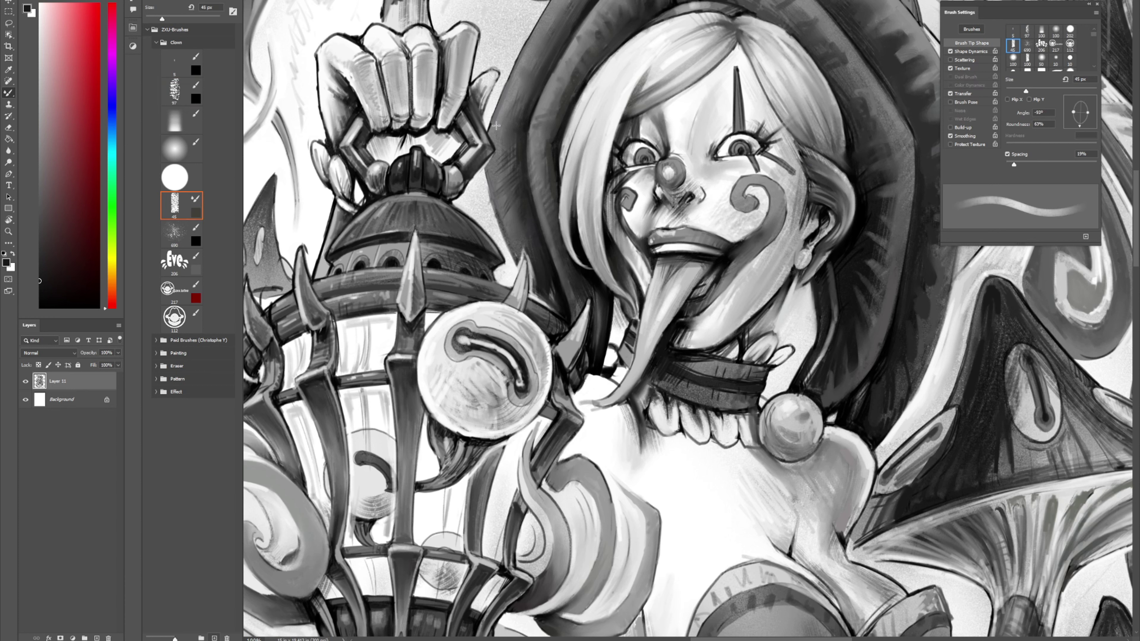
{"action": "key", "text": "comma"}
{"action": "key", "text": "comma"}
{"action": "key", "text": "comma"}
{"action": "key", "text": "comma"}
Step: Clean up the hood's outer contour beside the raised hand with greys sampled from the hood and the background
{"action": "left_click", "coordinate": [502, 182], "text": "alt"}
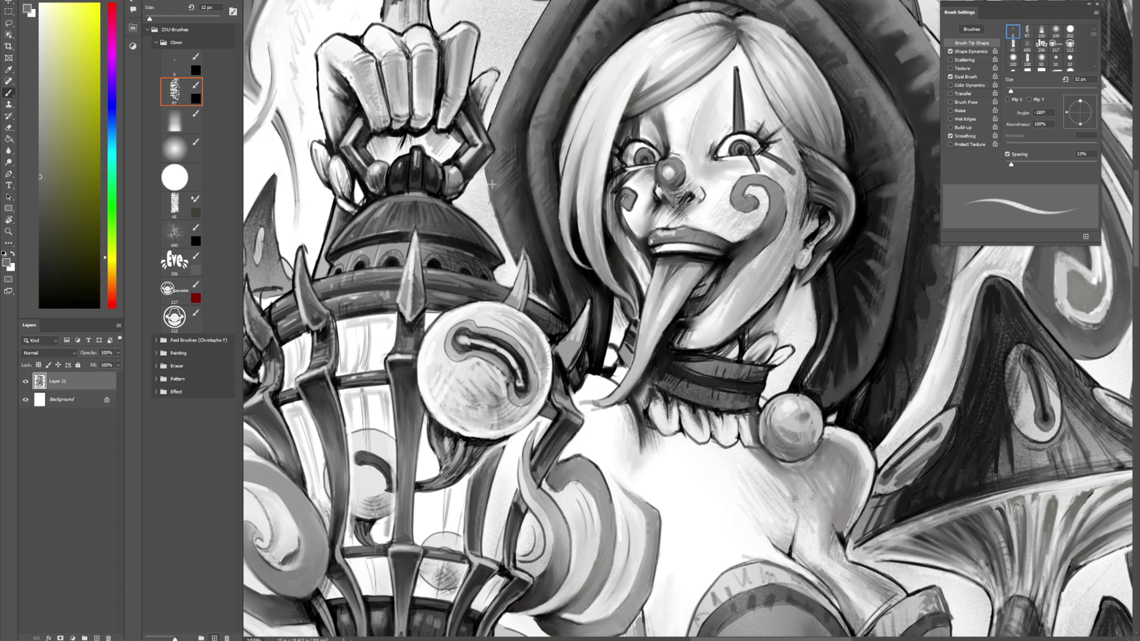
{"action": "left_click", "coordinate": [491, 180], "text": "alt"}
{"action": "left_click", "coordinate": [504, 198], "text": "alt"}
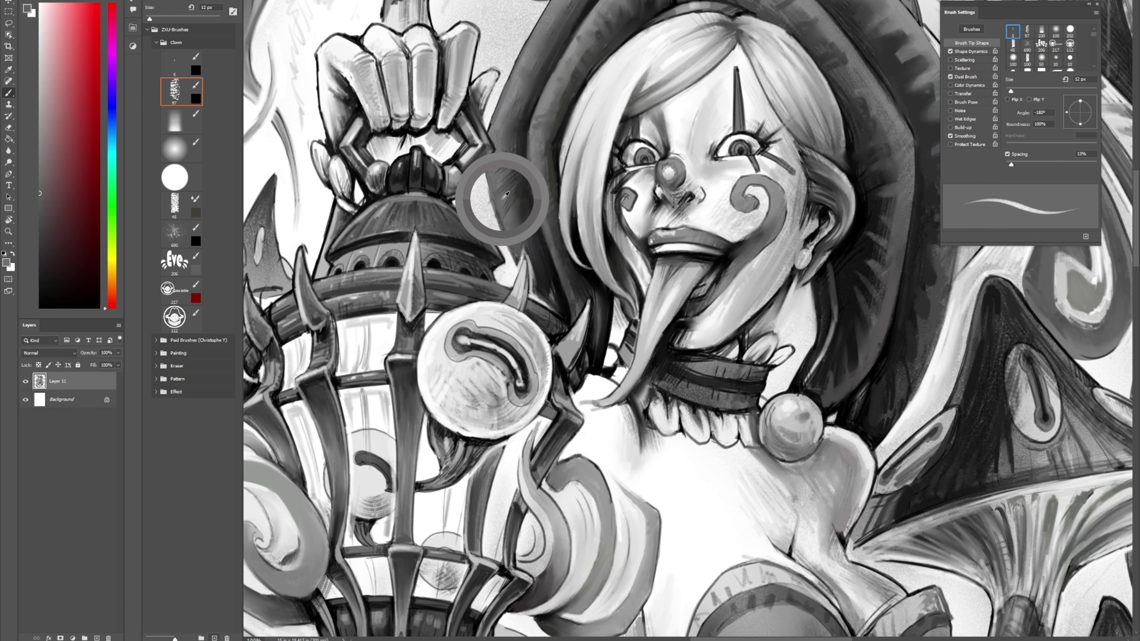
{"action": "mouse_move", "coordinate": [502, 199]}
{"action": "left_mouse_down"}
{"action": "mouse_move", "coordinate": [481, 200]}
{"action": "mouse_move", "coordinate": [505, 174]}
{"action": "left_mouse_up"}
{"action": "key", "text": "ctrl+z"}
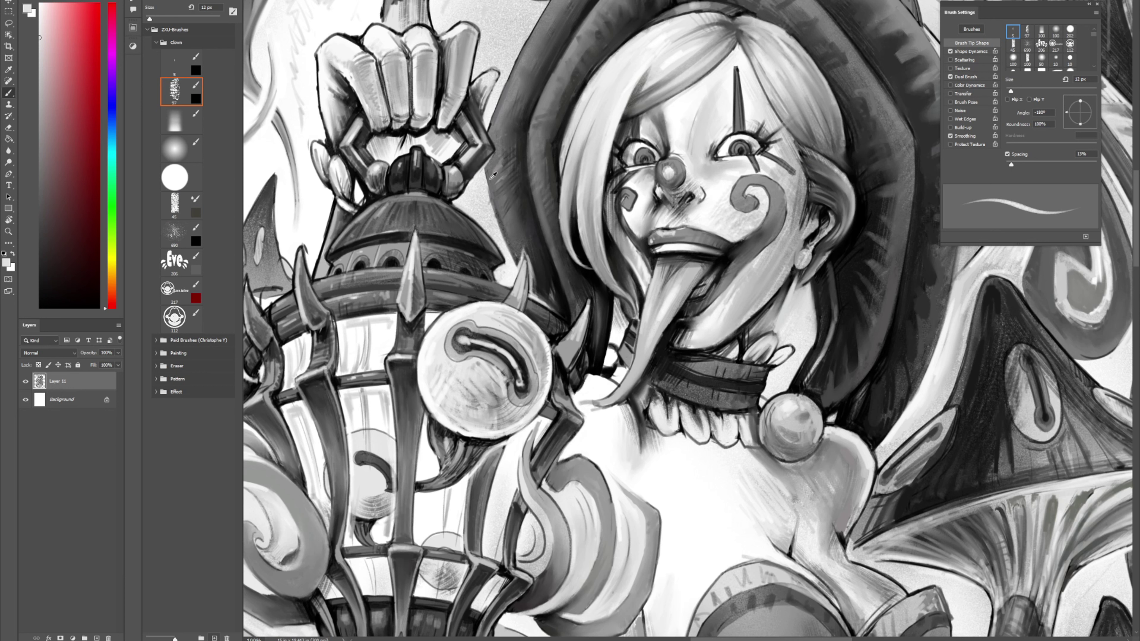
{"action": "left_click", "coordinate": [491, 175], "text": "alt"}
{"action": "left_click", "coordinate": [485, 180], "text": "alt"}
Step: Paint sampled greys along the hood's upper outer contour and the adjoining edge of the mushroom cap
{"action": "left_click_drag", "start_coordinate": [513, 109], "coordinate": [497, 216]}
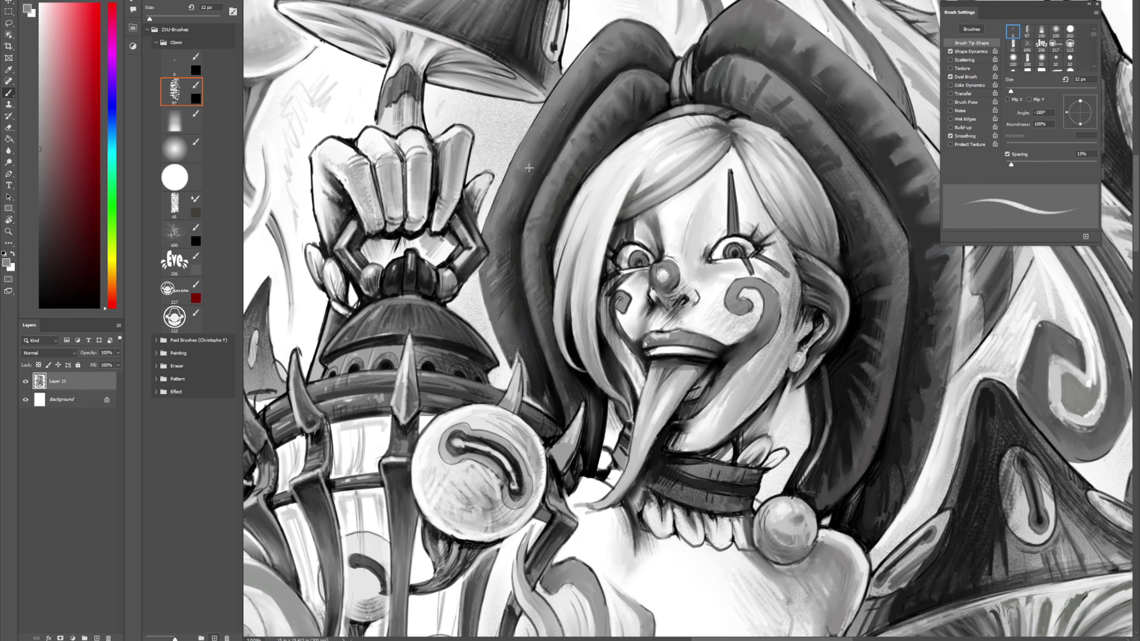
{"action": "left_click", "coordinate": [521, 176], "text": "alt"}
{"action": "left_click_drag", "start_coordinate": [566, 90], "coordinate": [539, 168]}
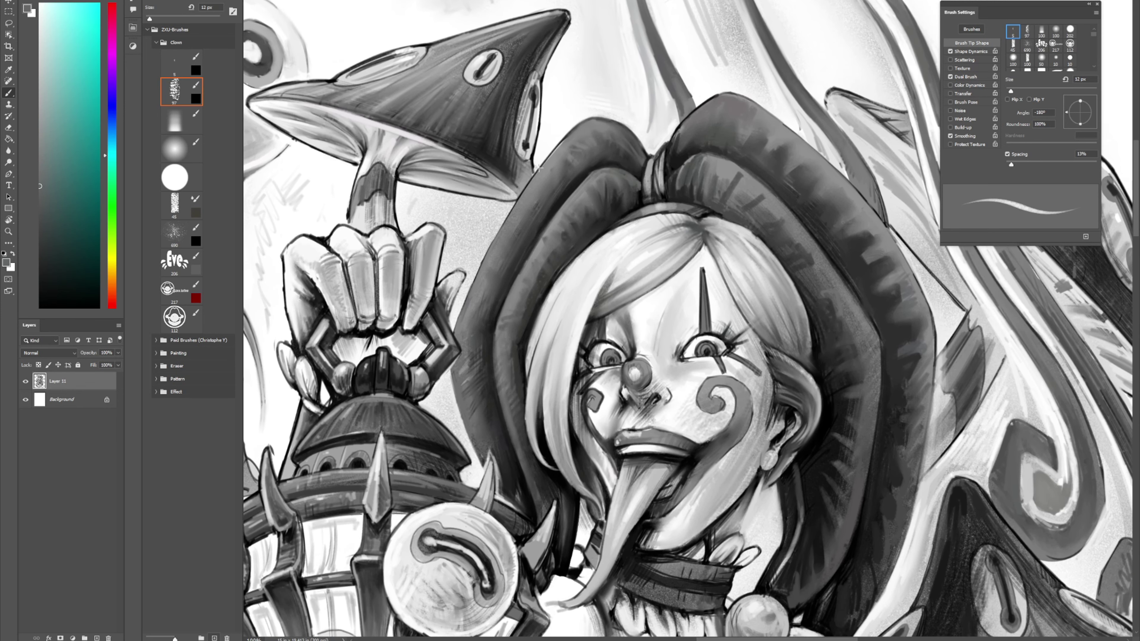
{"action": "left_click", "coordinate": [502, 218], "text": "alt"}
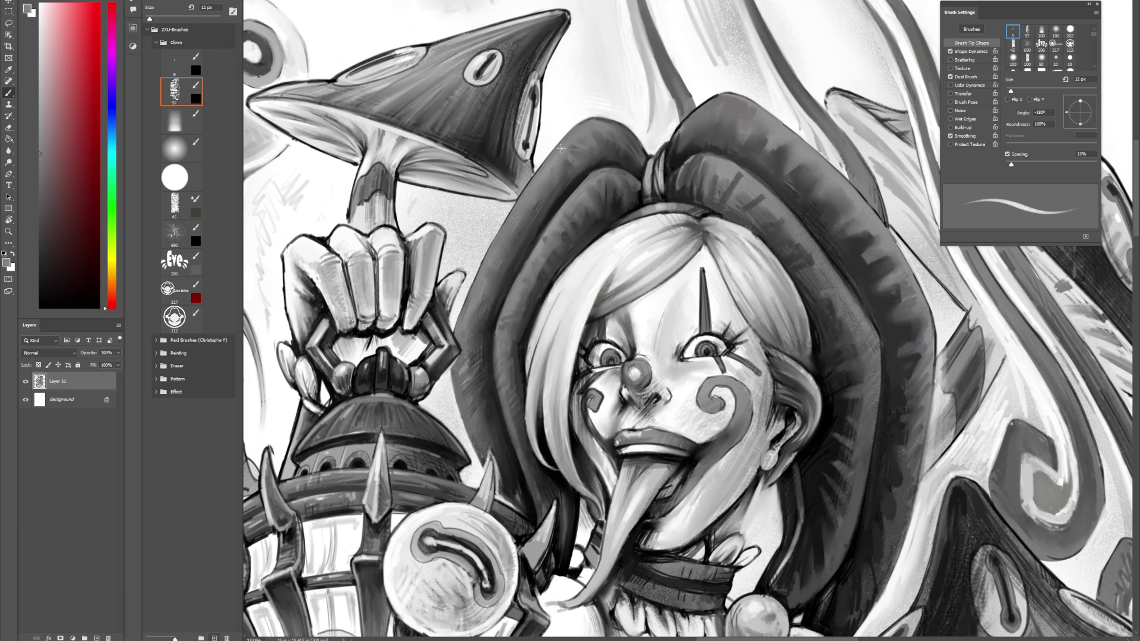
{"action": "left_click", "coordinate": [546, 151], "text": "alt"}
{"action": "left_click_drag", "start_coordinate": [535, 142], "coordinate": [537, 130]}
{"action": "left_click_drag", "start_coordinate": [529, 88], "coordinate": [539, 87]}
Step: Paint sampled white into the background gap between the mushroom cap and the hood to tidy both outlines
{"action": "left_click", "coordinate": [540, 144], "text": "alt"}
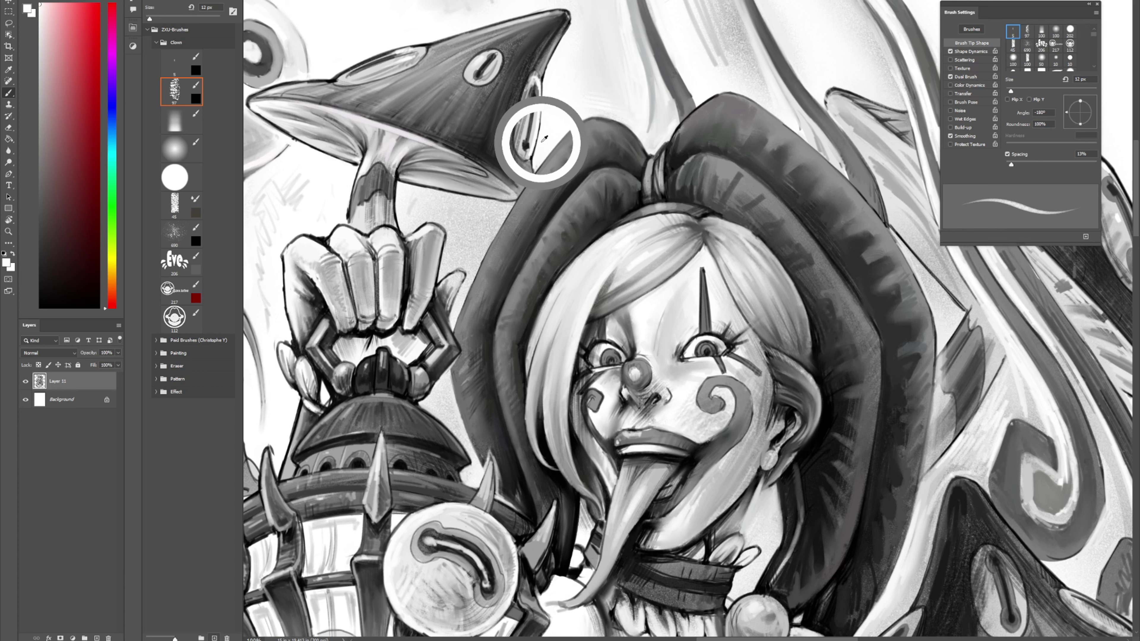
{"action": "left_click", "coordinate": [541, 150], "text": "alt"}
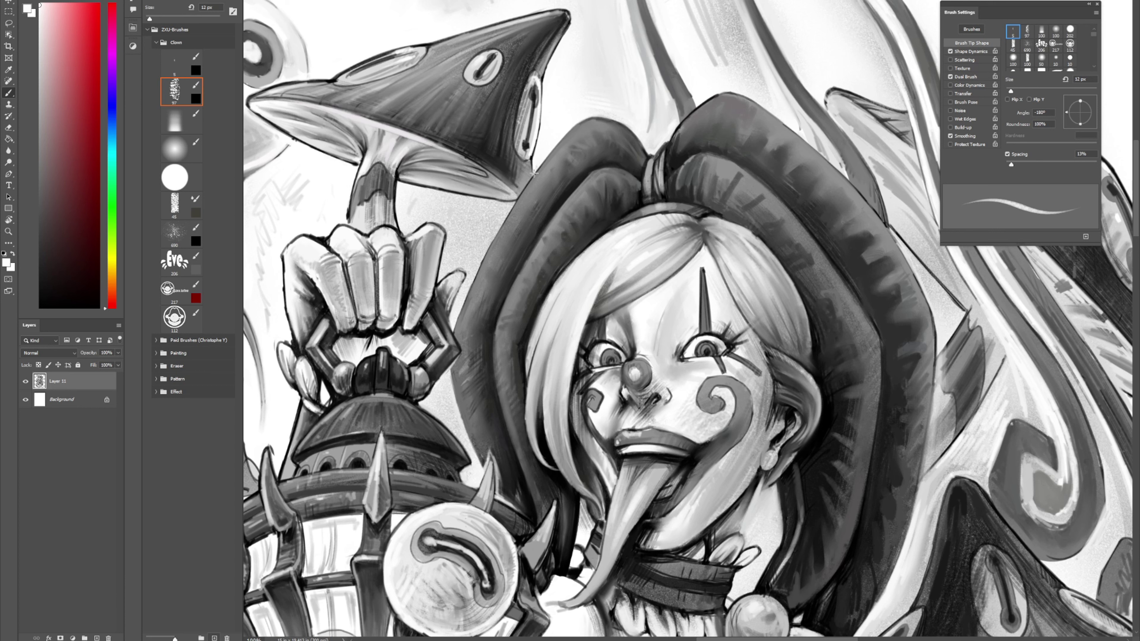
{"action": "left_click_drag", "start_coordinate": [516, 200], "coordinate": [531, 176]}
{"action": "left_click_drag", "start_coordinate": [614, 167], "coordinate": [598, 97]}
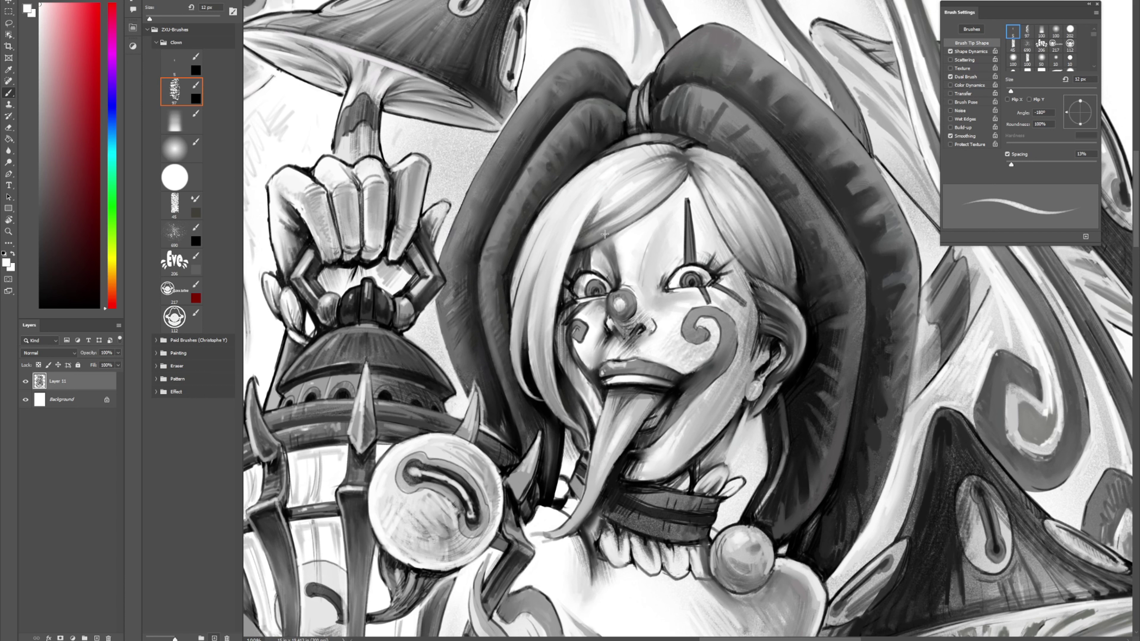
Step: Blend the fringe strands above the forehead with the 45 px brush and return to the 12 px brush
{"action": "key", "text": "shift+b"}
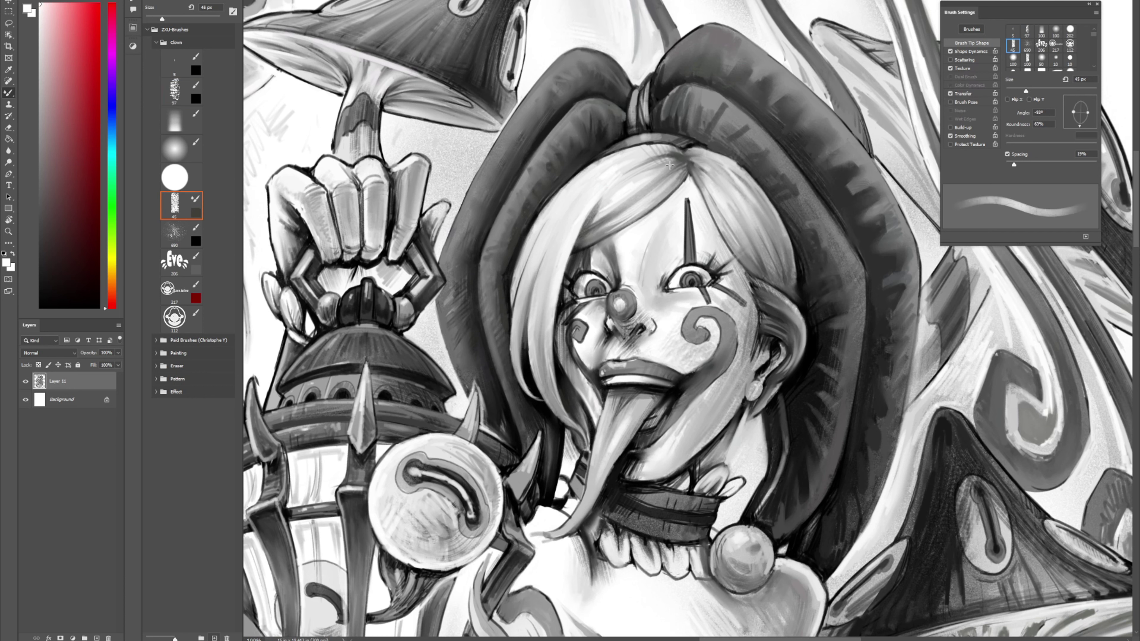
{"action": "key", "text": "comma"}
{"action": "key", "text": "comma"}
{"action": "key", "text": "comma"}
{"action": "key", "text": "comma"}
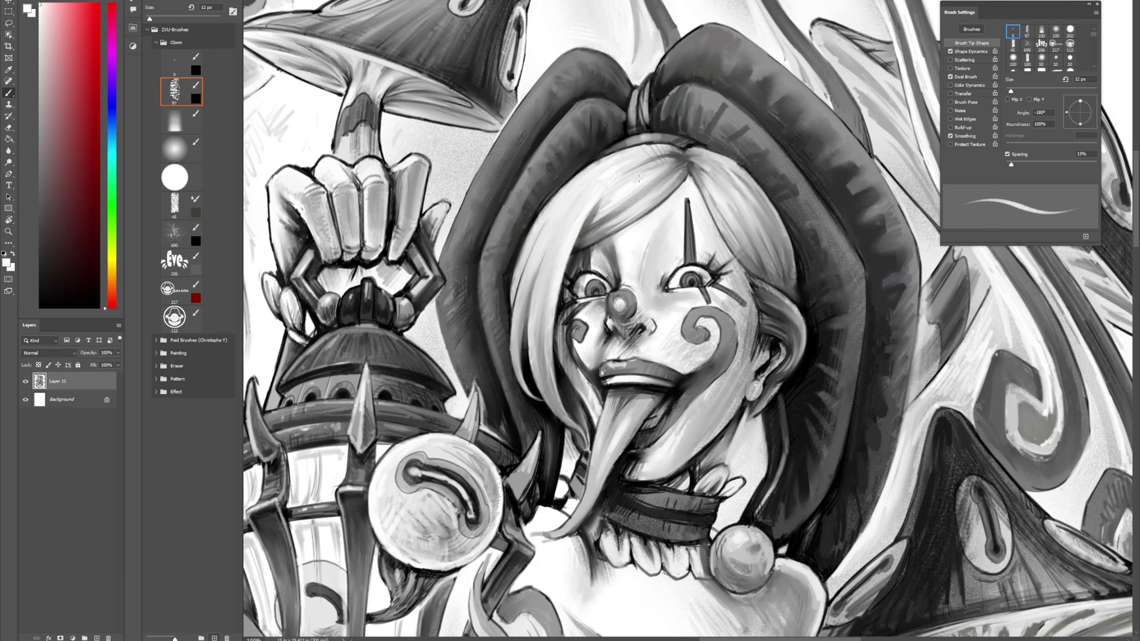
Step: Shade the root of the tongue below the teeth with sampled greys, blend with the 45 px brush, and swap the painting colour
{"action": "scroll", "coordinate": [627, 343], "scroll_direction": "down", "scroll_amount": 3}
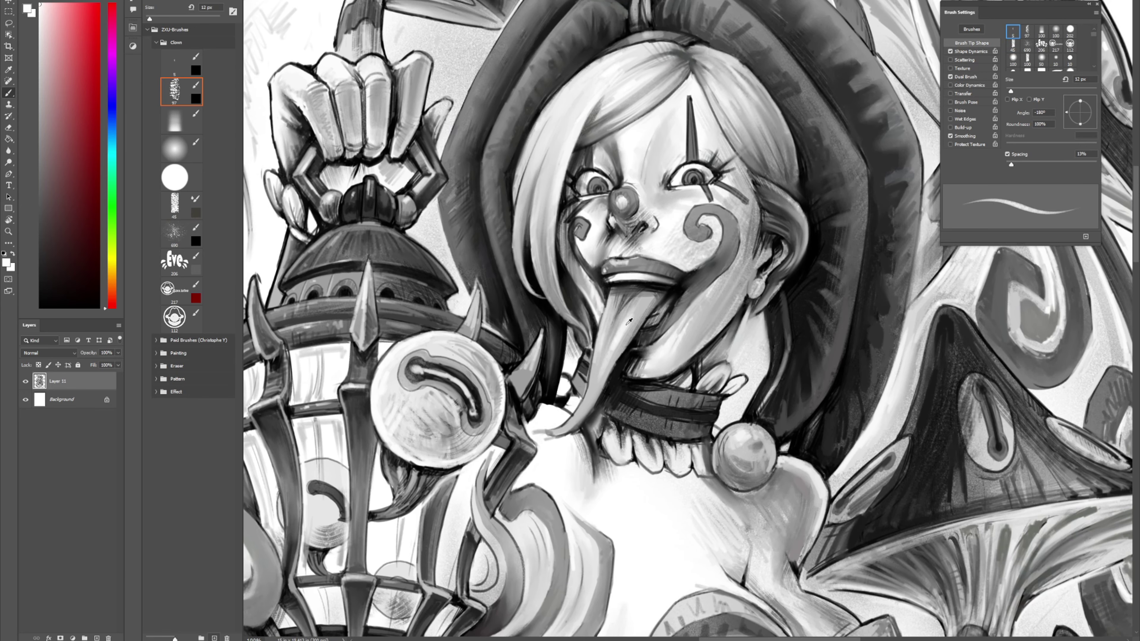
{"action": "left_click", "coordinate": [614, 298], "text": "alt"}
{"action": "left_click", "coordinate": [600, 289], "text": "alt"}
{"action": "key", "text": "shift+b"}
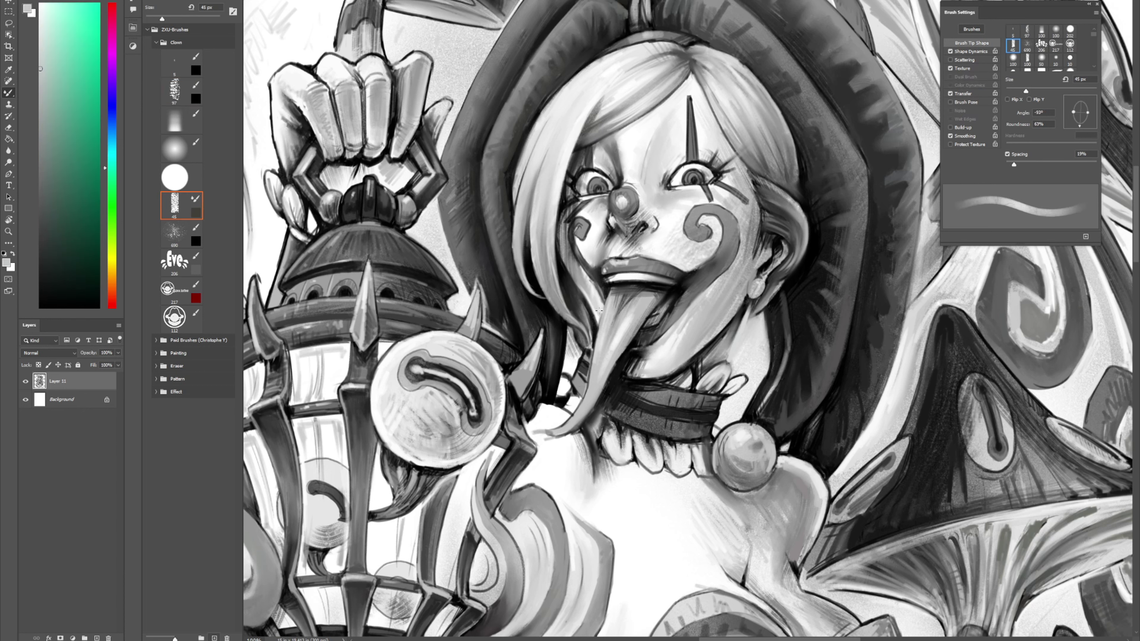
{"action": "key", "text": "comma"}
{"action": "key", "text": "comma"}
{"action": "key", "text": "comma"}
{"action": "key", "text": "comma"}
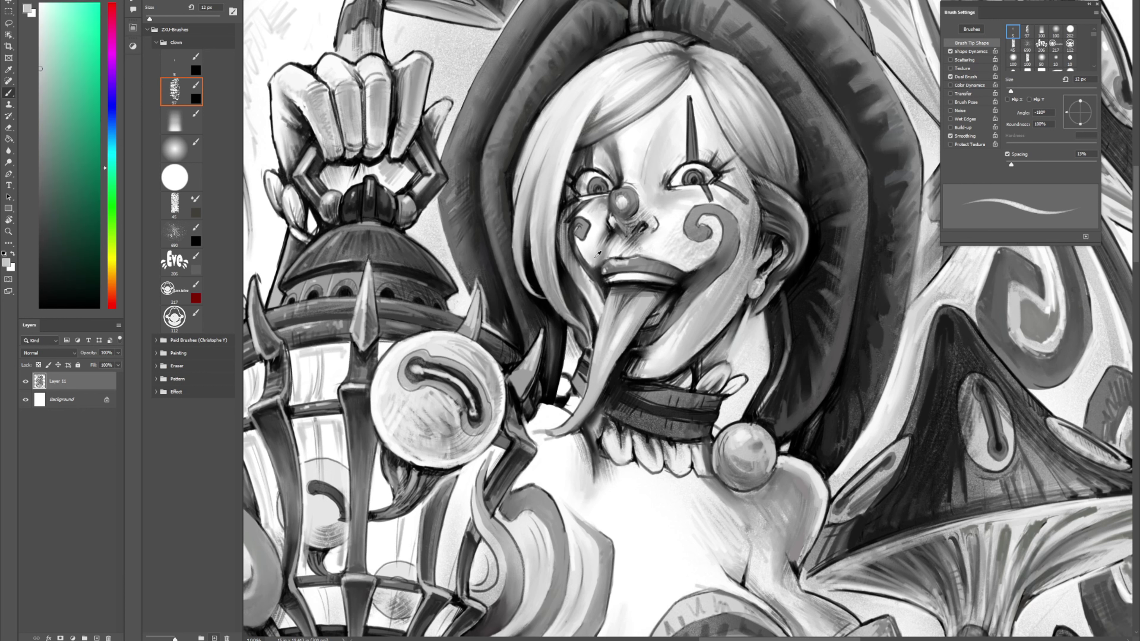
{"action": "key", "text": "x"}
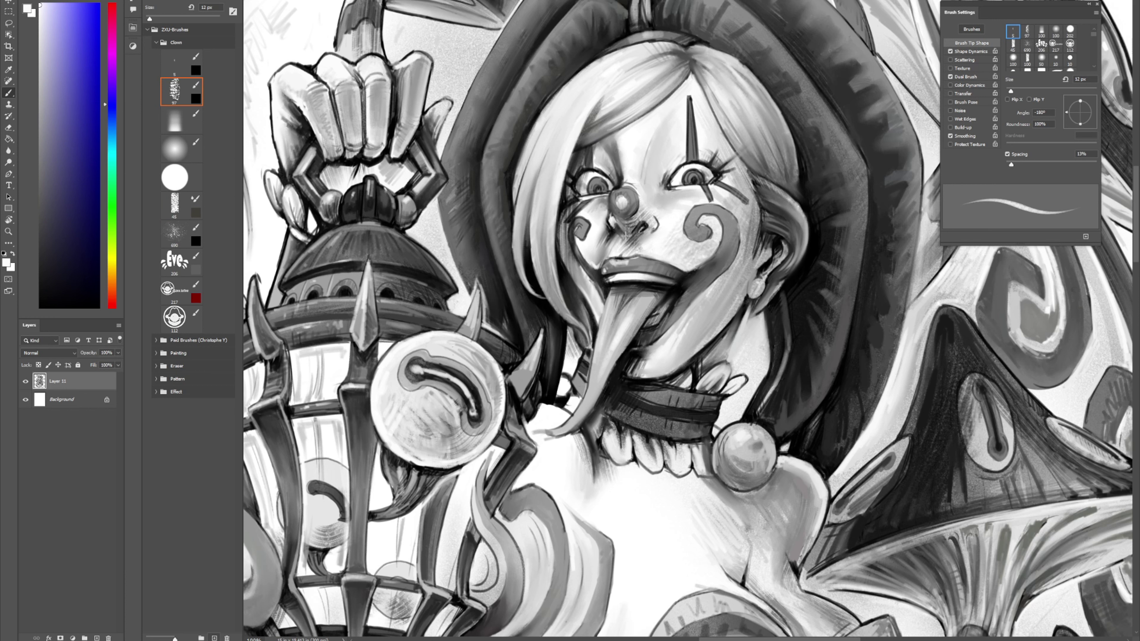
Step: Blend the shading around the tongue and mouth with the 45 px brush, swap the painting colour, and return to the 12 px brush
{"action": "key", "text": "period"}
{"action": "key", "text": "period"}
{"action": "key", "text": "period"}
{"action": "key", "text": "period"}
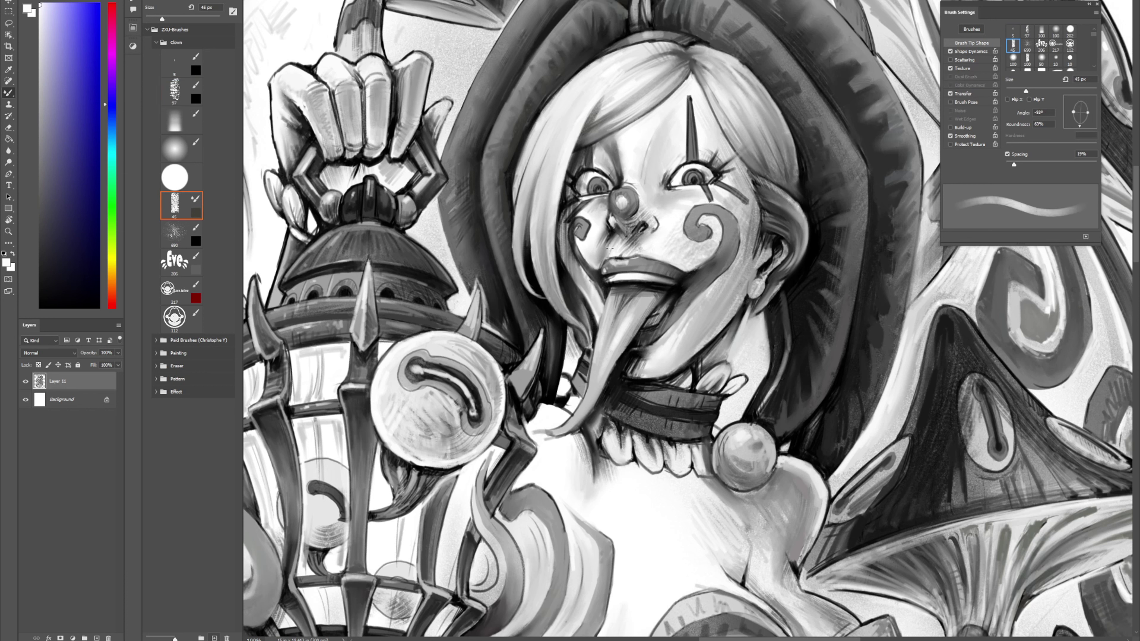
{"action": "key", "text": "comma"}
{"action": "key", "text": "comma"}
{"action": "key", "text": "comma"}
{"action": "key", "text": "comma"}
{"action": "key", "text": "x"}
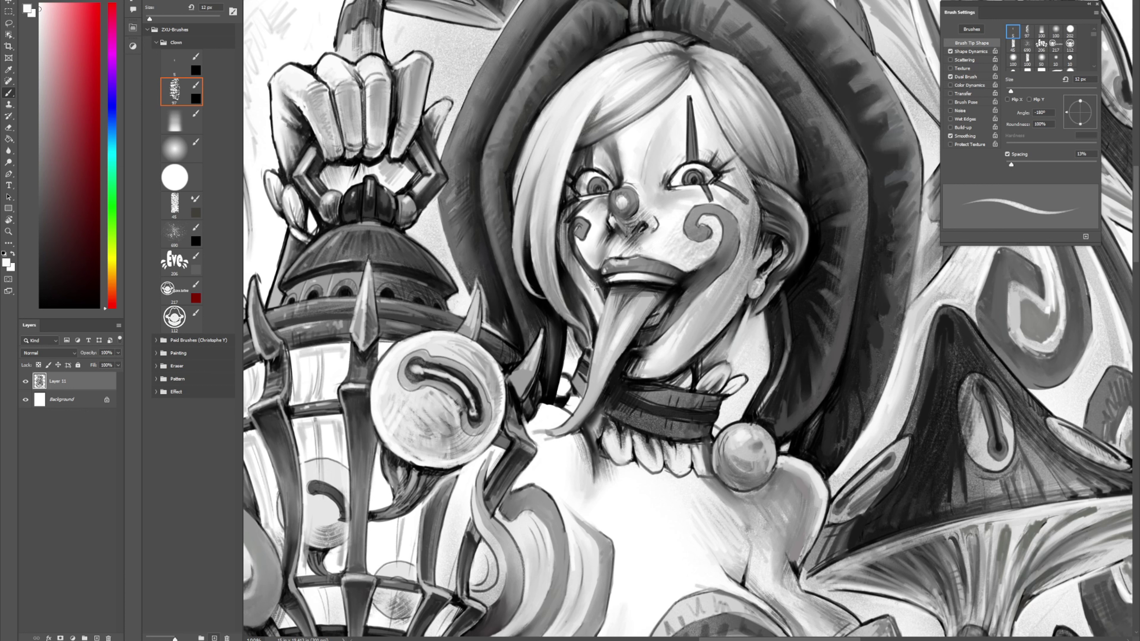
{"action": "key", "text": "period"}
{"action": "key", "text": "period"}
{"action": "key", "text": "period"}
{"action": "key", "text": "period"}
{"action": "key", "text": "comma"}
{"action": "key", "text": "comma"}
{"action": "key", "text": "comma"}
{"action": "key", "text": "comma"}
Step: Shade the clown nose and nostril with sampled light and dark greys, undoing one stroke
{"action": "left_click", "coordinate": [616, 194], "text": "alt"}
{"action": "left_click", "coordinate": [613, 202], "text": "alt"}
{"action": "left_click", "coordinate": [612, 205], "text": "alt"}
{"action": "left_click", "coordinate": [613, 222], "text": "alt"}
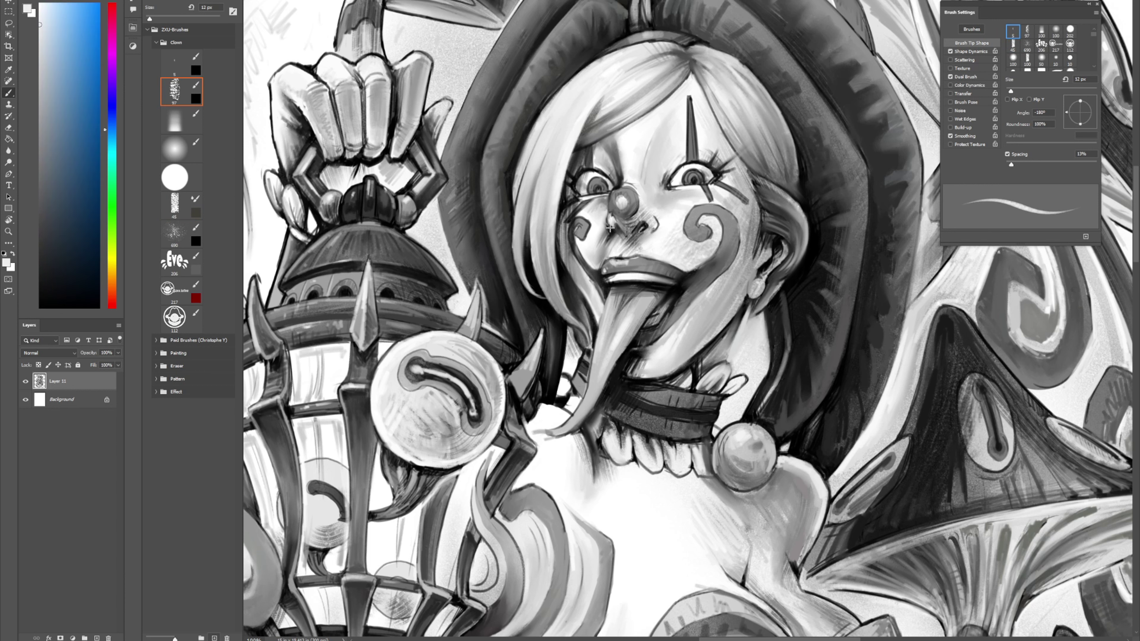
{"action": "key", "text": "ctrl+z"}
{"action": "left_click", "coordinate": [619, 230], "text": "alt"}
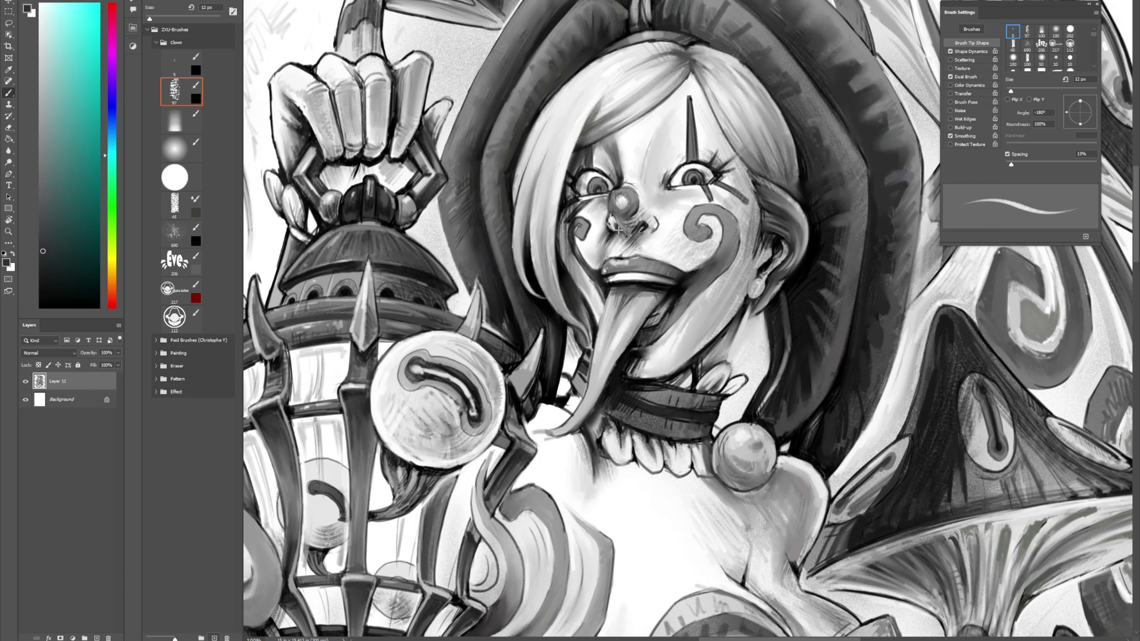
{"action": "left_click", "coordinate": [618, 224], "text": "alt"}
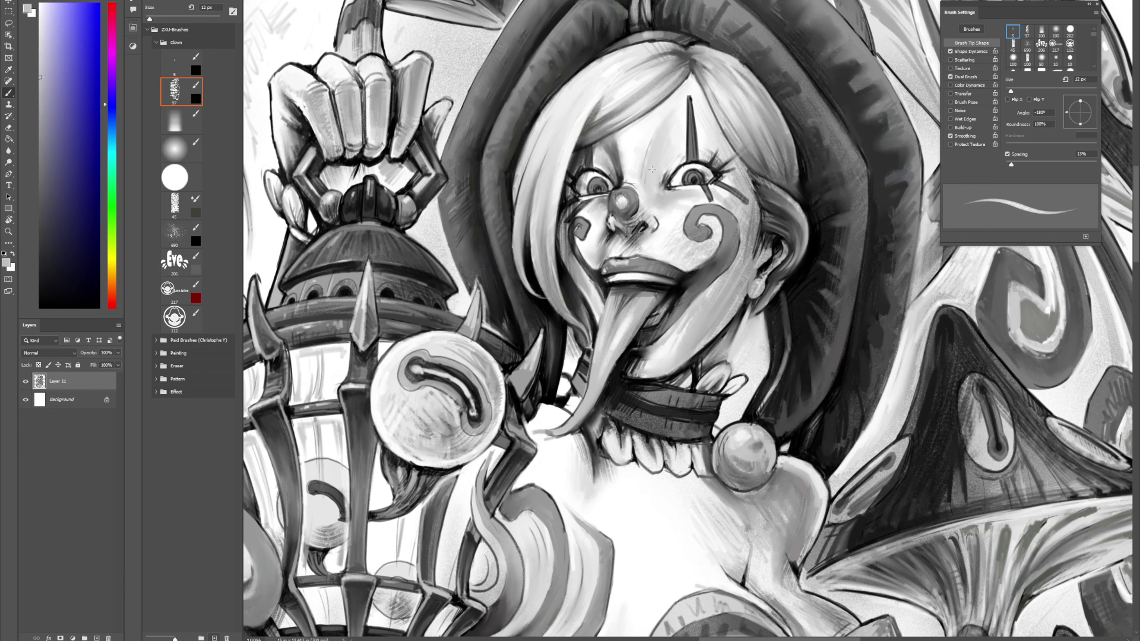
Step: Paint sampled greys along the temple hairline, blend with the 45 px brush, and resample a grey with the 12 px brush
{"action": "left_click", "coordinate": [748, 186], "text": "alt"}
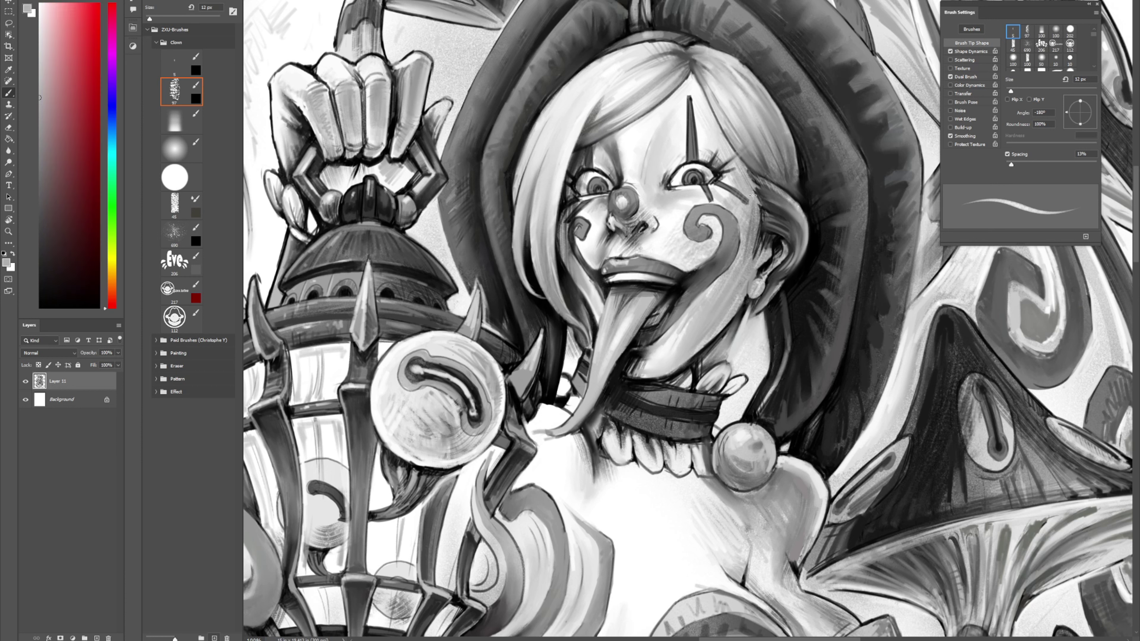
{"action": "key", "text": "shift+b"}
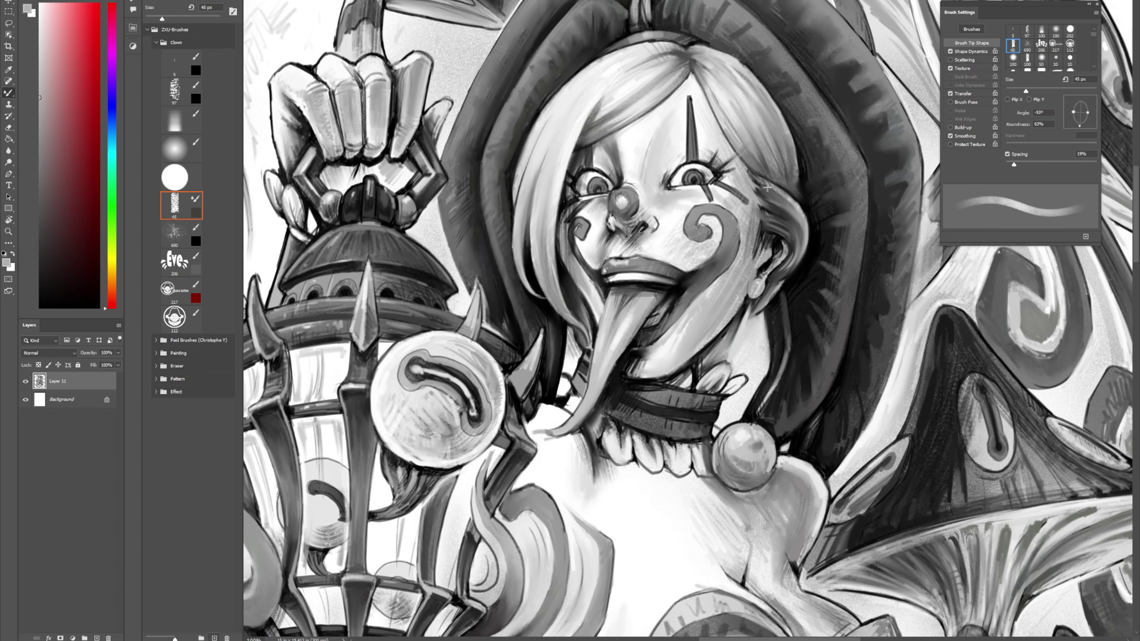
{"action": "key", "text": "comma"}
{"action": "left_click", "coordinate": [757, 220], "text": "alt"}
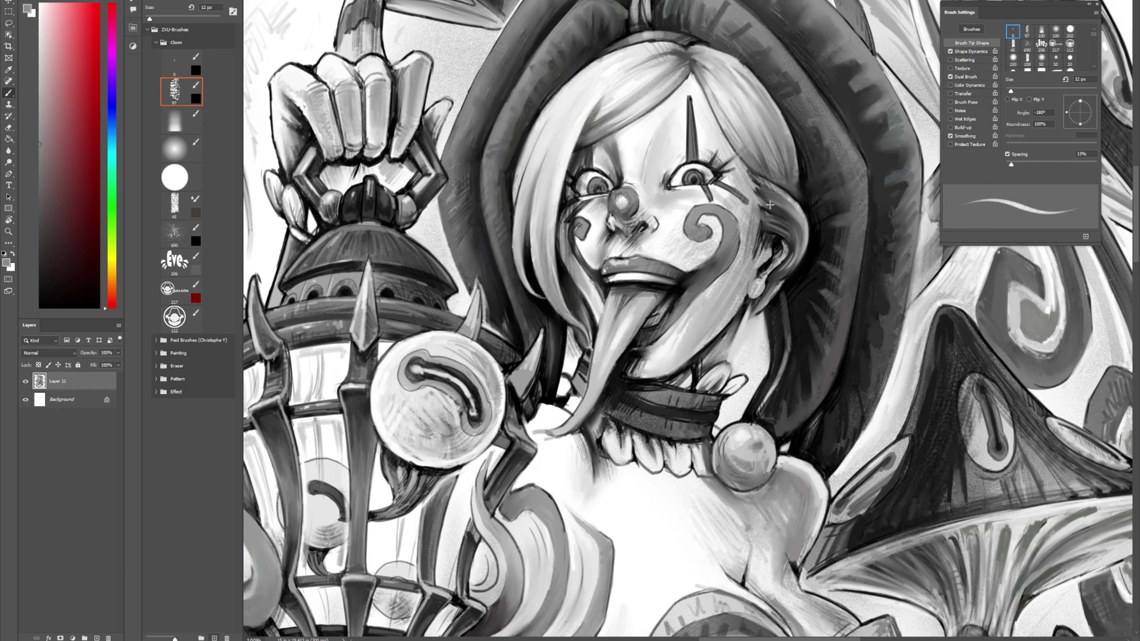
Step: Paint sampled greys between the brow and nose and beneath the eye above the cheek swirl
{"action": "left_click", "coordinate": [647, 179], "text": "alt"}
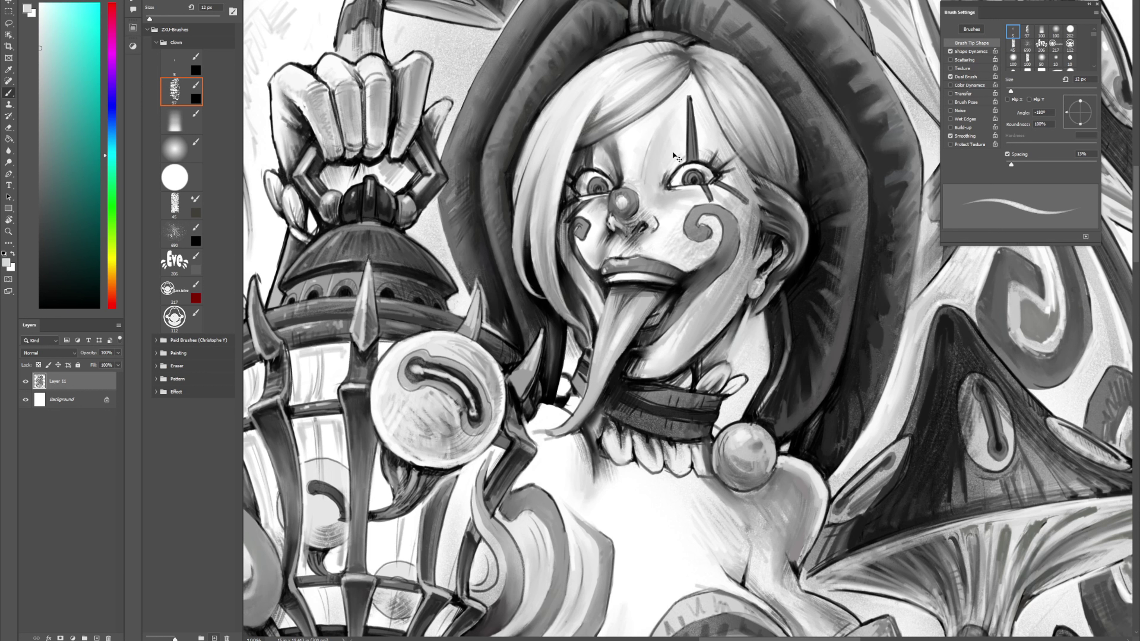
{"action": "key", "text": "r"}
{"action": "left_click", "coordinate": [779, 142]}
{"action": "left_click_drag", "start_coordinate": [779, 142], "coordinate": [653, 123]}
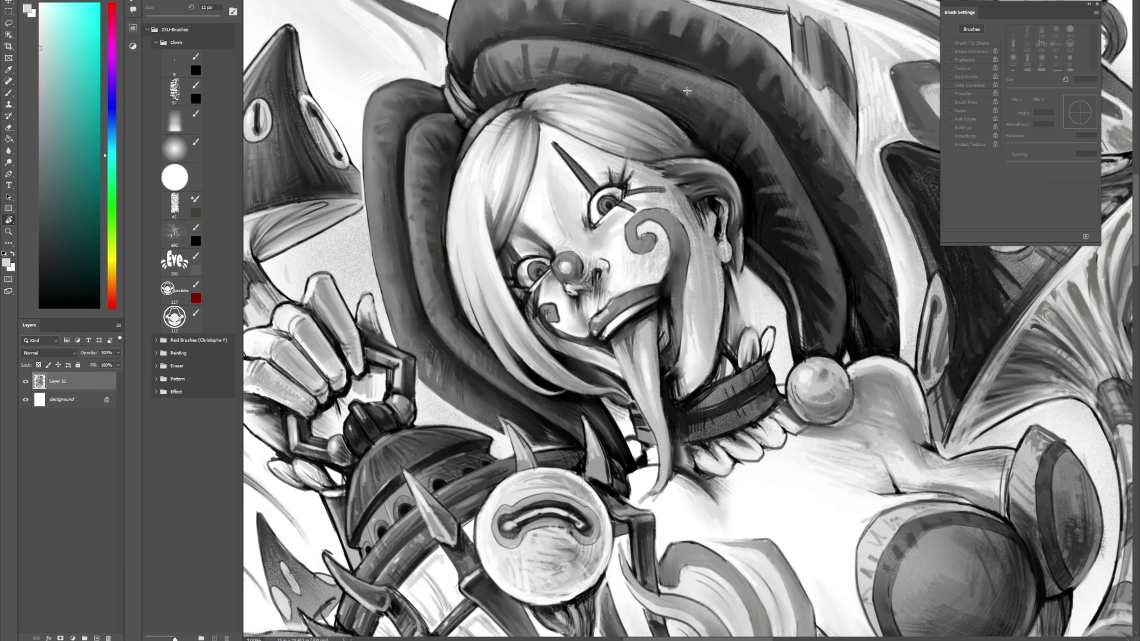
{"action": "key", "text": "b"}
{"action": "left_click", "coordinate": [596, 239], "text": "alt"}
{"action": "left_click", "coordinate": [588, 220], "text": "alt"}
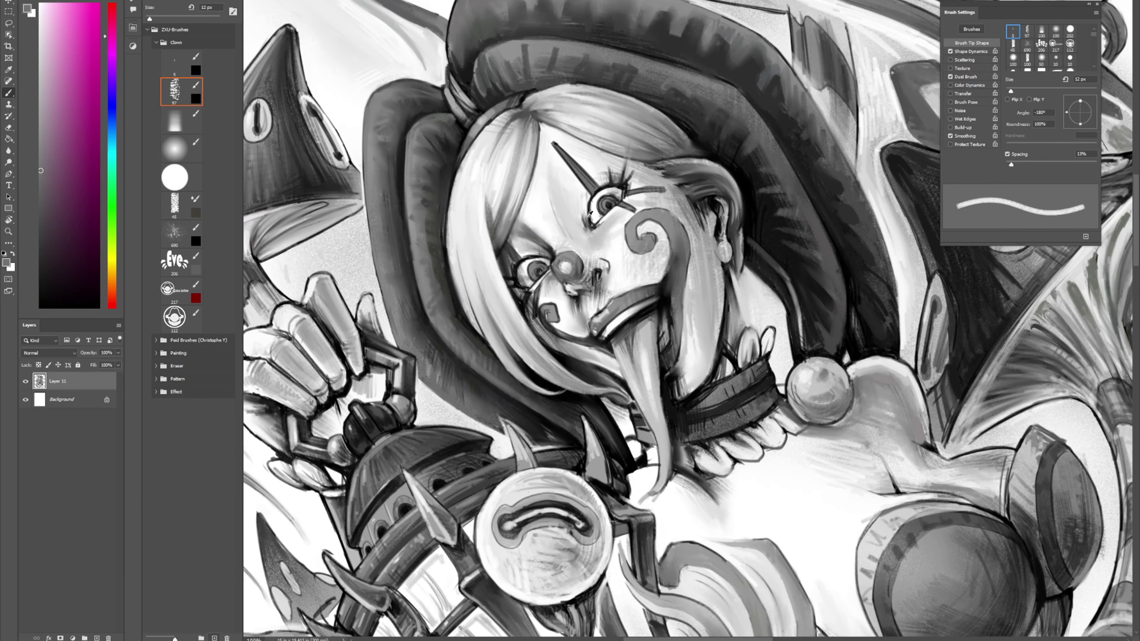
{"action": "left_click_drag", "start_coordinate": [607, 237], "coordinate": [613, 224]}
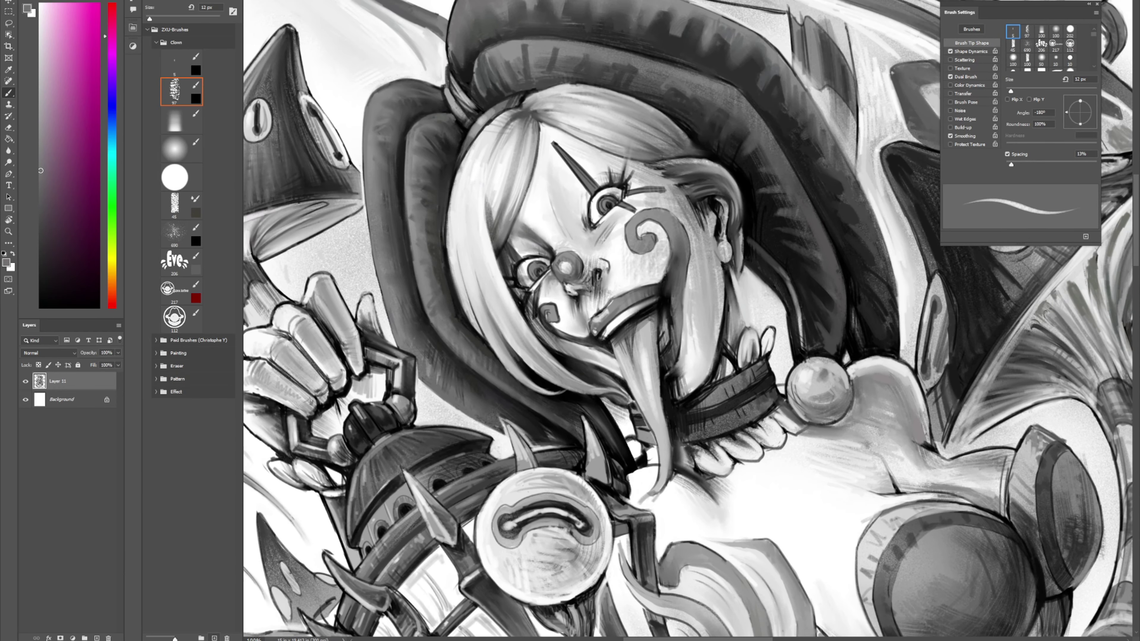
Step: Blend the shading under the eye with the 45 px brush and touch it up with the 12 px brush and a sampled light tone
{"action": "key", "text": "shift+b"}
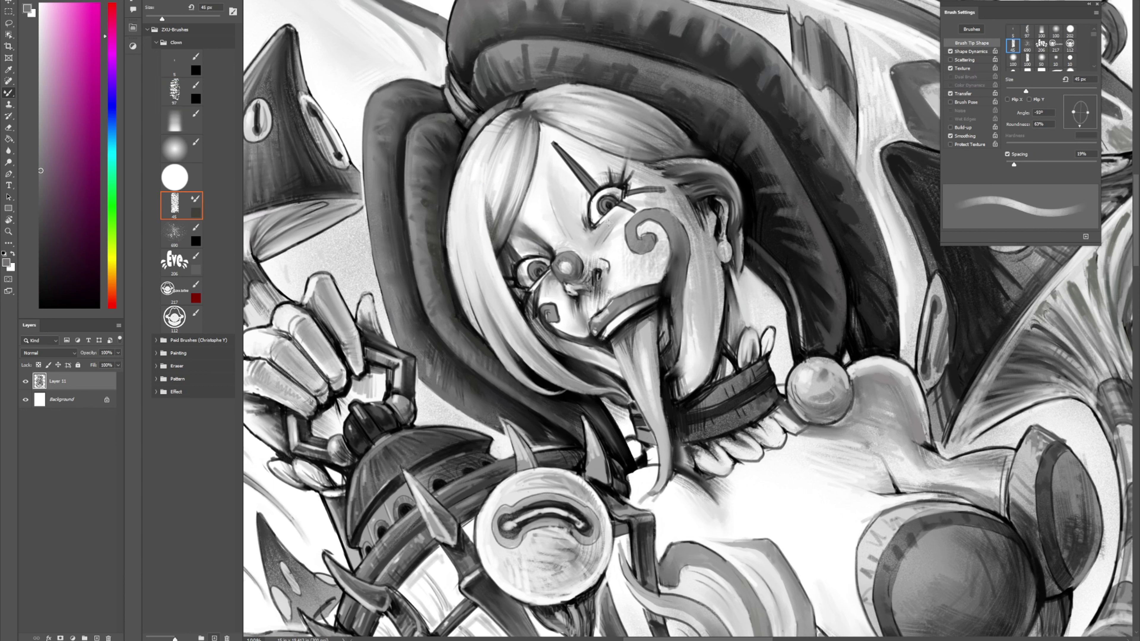
{"action": "key", "text": "comma"}
{"action": "key", "text": "comma"}
{"action": "key", "text": "comma"}
{"action": "key", "text": "comma"}
{"action": "left_click_drag", "start_coordinate": [596, 227], "coordinate": [593, 235]}
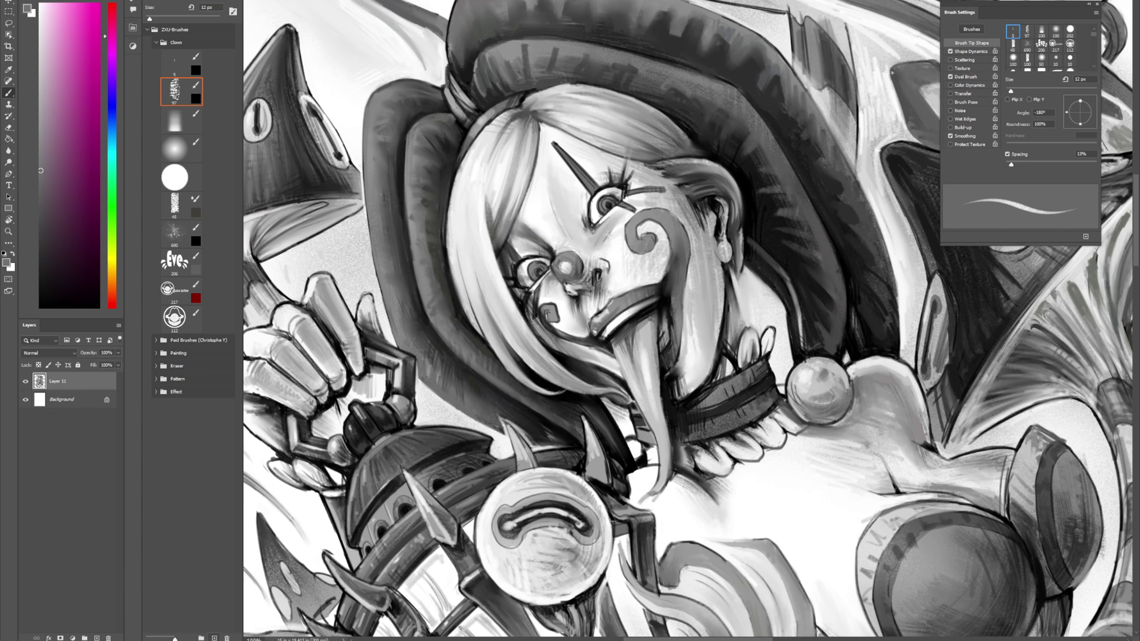
{"action": "left_click", "coordinate": [619, 230], "text": "alt"}
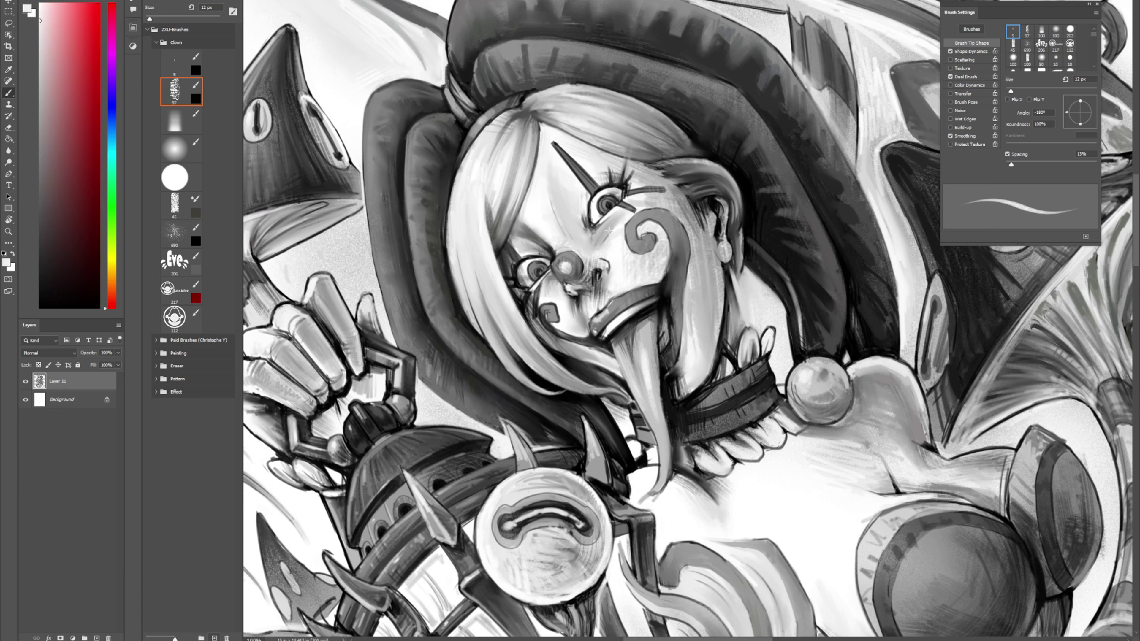
Step: Smooth the cheek and jaw below the swirl with the 45 px brush, adding a sampled near-white tone
{"action": "key", "text": "shift+b"}
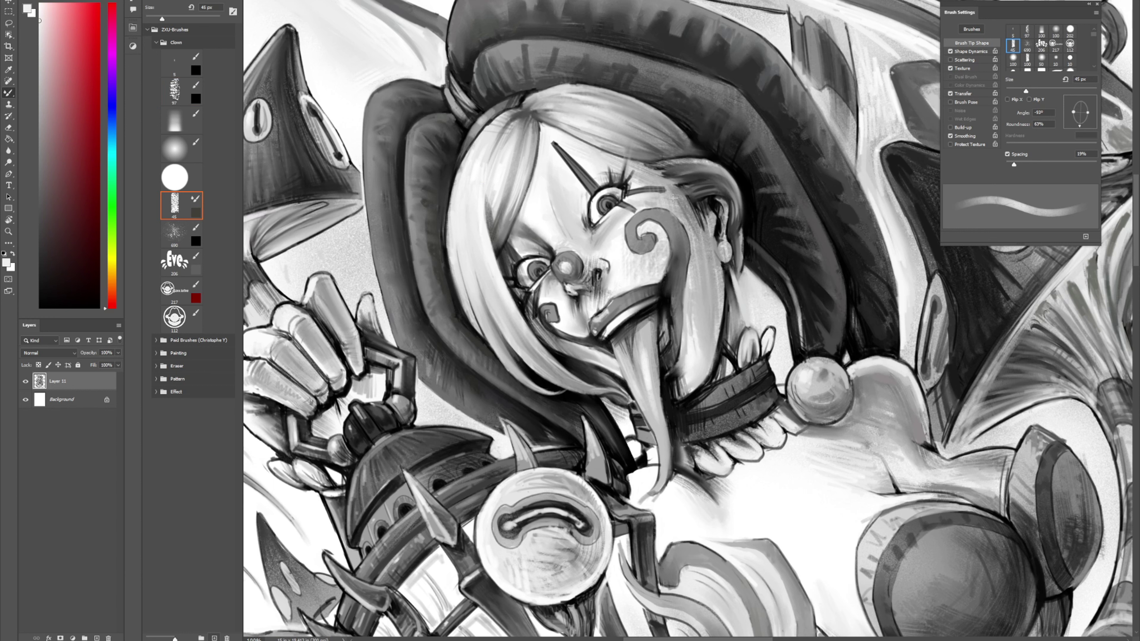
{"action": "mouse_move", "coordinate": [702, 300]}
{"action": "left_mouse_down"}
{"action": "mouse_move", "coordinate": [703, 348]}
{"action": "mouse_move", "coordinate": [709, 337]}
{"action": "left_mouse_up"}
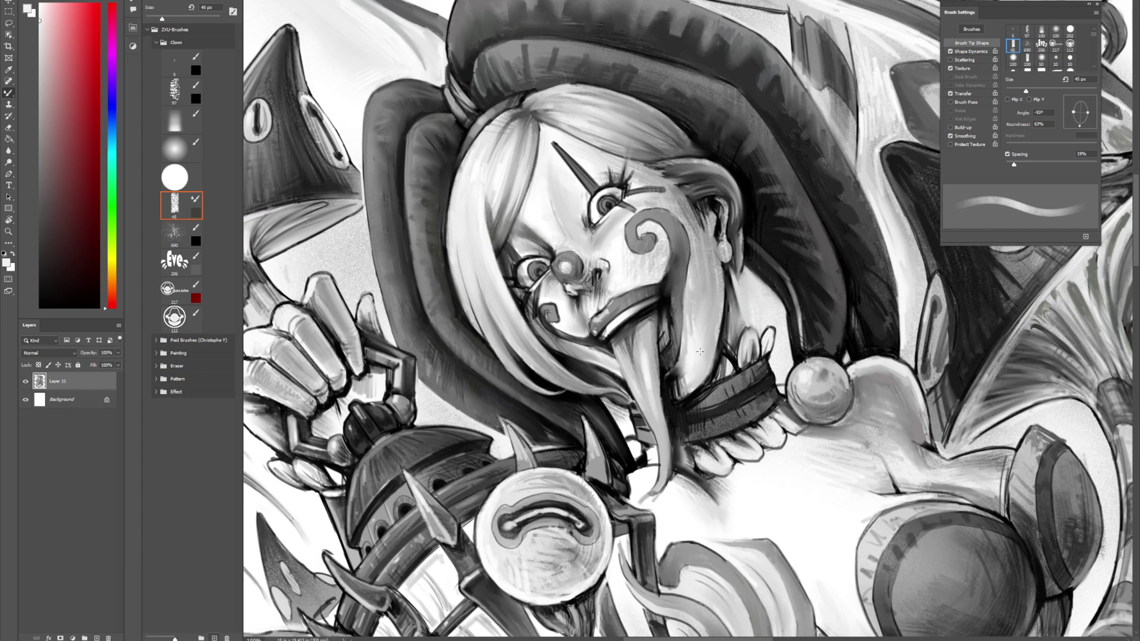
{"action": "key", "text": "shift+b"}
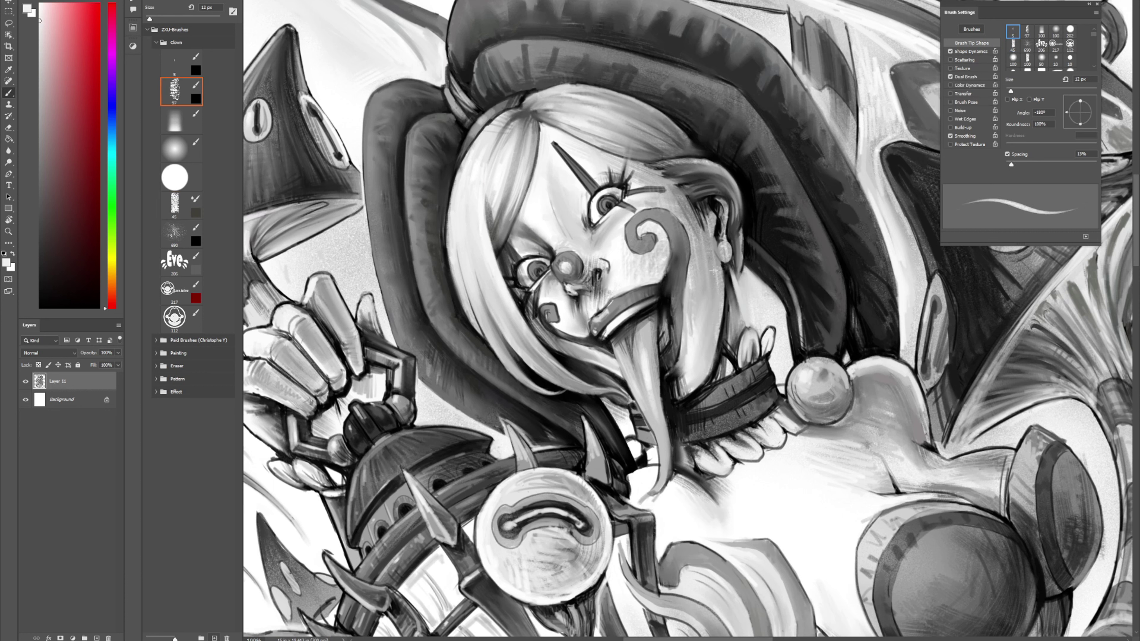
{"action": "left_click", "coordinate": [694, 347], "text": "alt"}
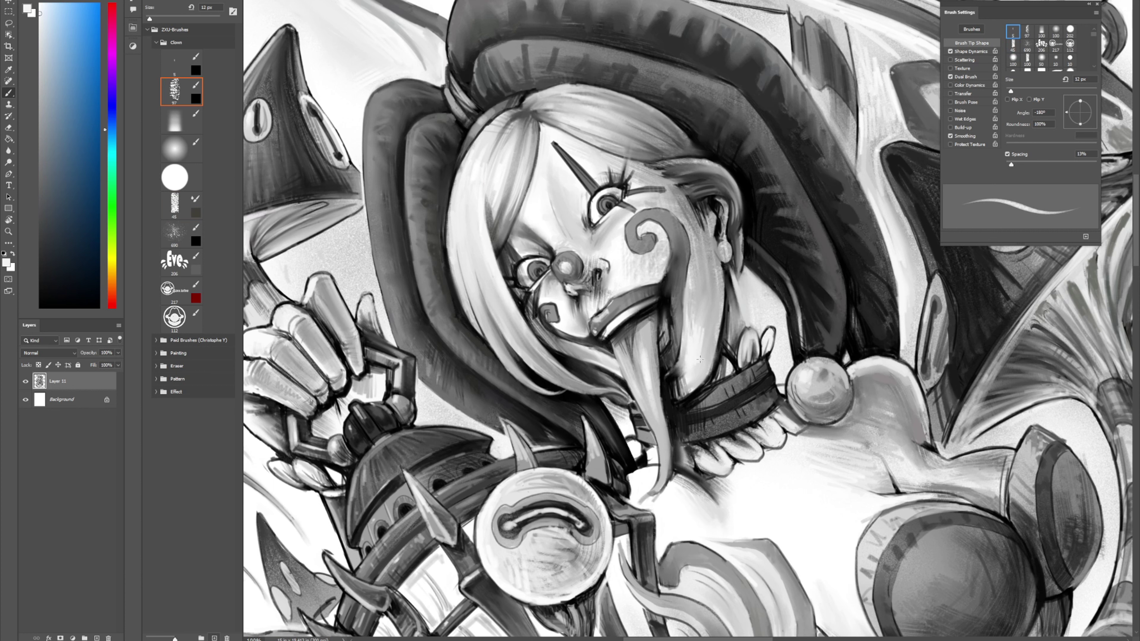
{"action": "key", "text": "period"}
{"action": "key", "text": "period"}
{"action": "key", "text": "period"}
{"action": "key", "text": "period"}
{"action": "left_click_drag", "start_coordinate": [685, 317], "coordinate": [679, 349]}
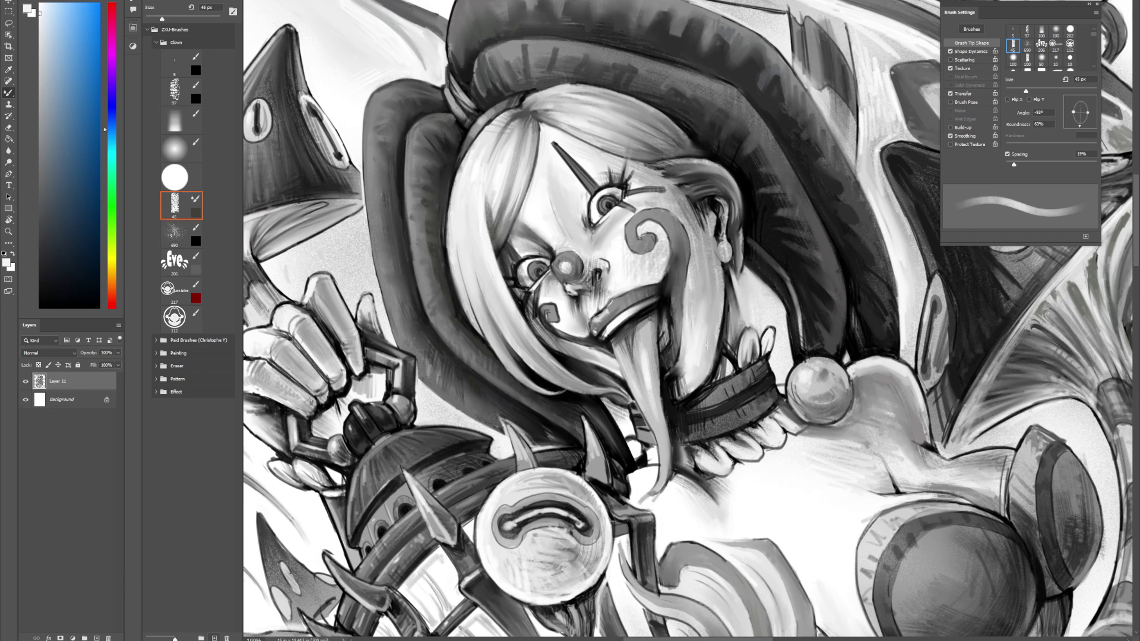
Step: Paint a sampled light grey on the cheek between the swirl's stem and the ear, and blend with the 45 px brush
{"action": "key", "text": "comma"}
{"action": "key", "text": "comma"}
{"action": "key", "text": "comma"}
{"action": "key", "text": "comma"}
{"action": "left_click", "coordinate": [693, 281], "text": "alt"}
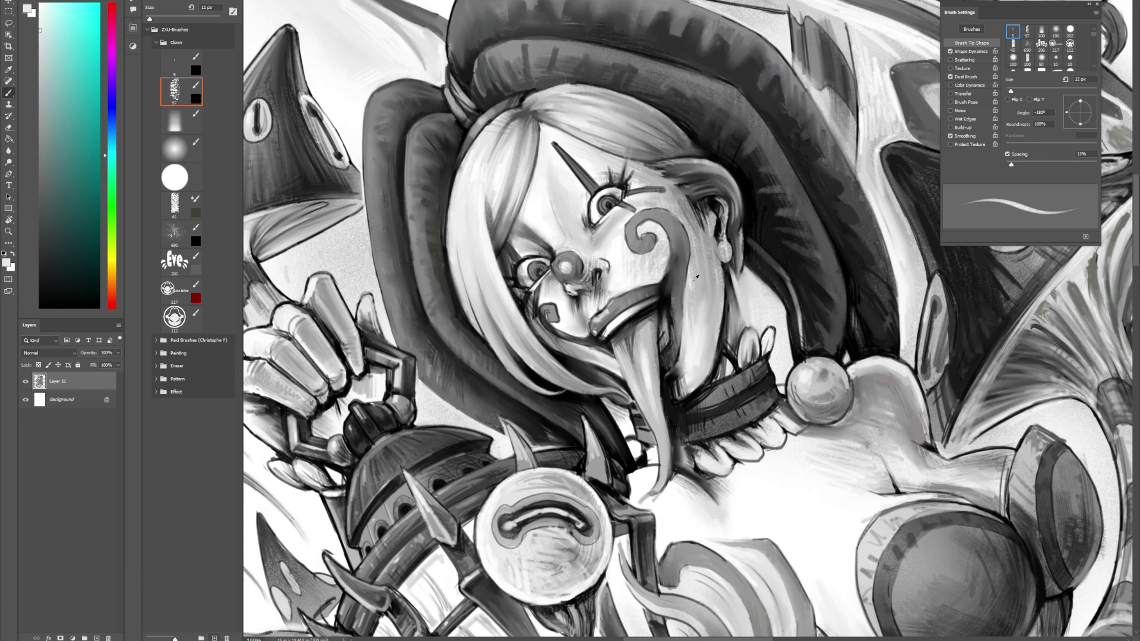
{"action": "key", "text": "period"}
{"action": "key", "text": "period"}
{"action": "key", "text": "period"}
{"action": "key", "text": "period"}
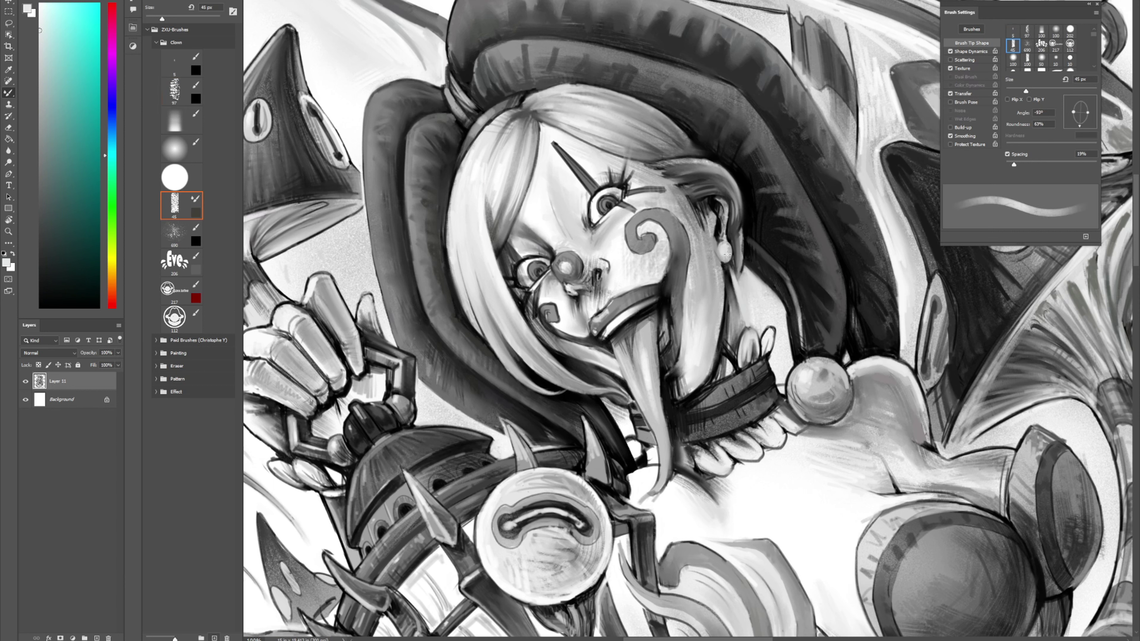
Step: Paint the frill petals above the collar and the adjoining neck background with sampled greys and whites using the 12 px brush
{"action": "key", "text": "comma"}
{"action": "key", "text": "comma"}
{"action": "key", "text": "comma"}
{"action": "key", "text": "comma"}
{"action": "left_click", "coordinate": [754, 321], "text": "alt"}
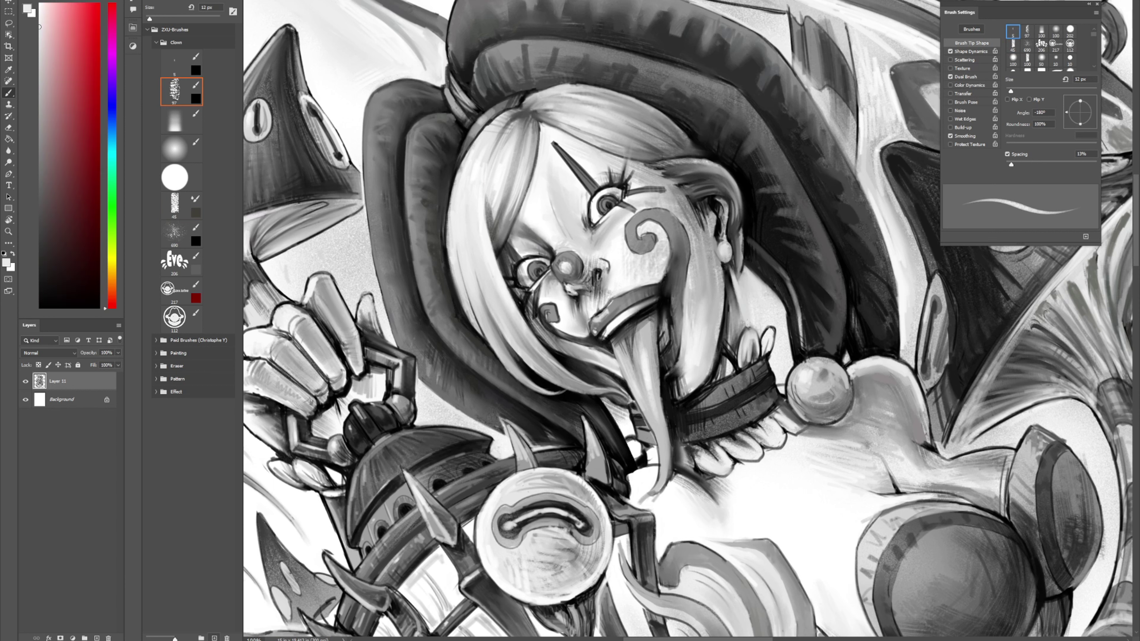
{"action": "left_click", "coordinate": [756, 335], "text": "alt"}
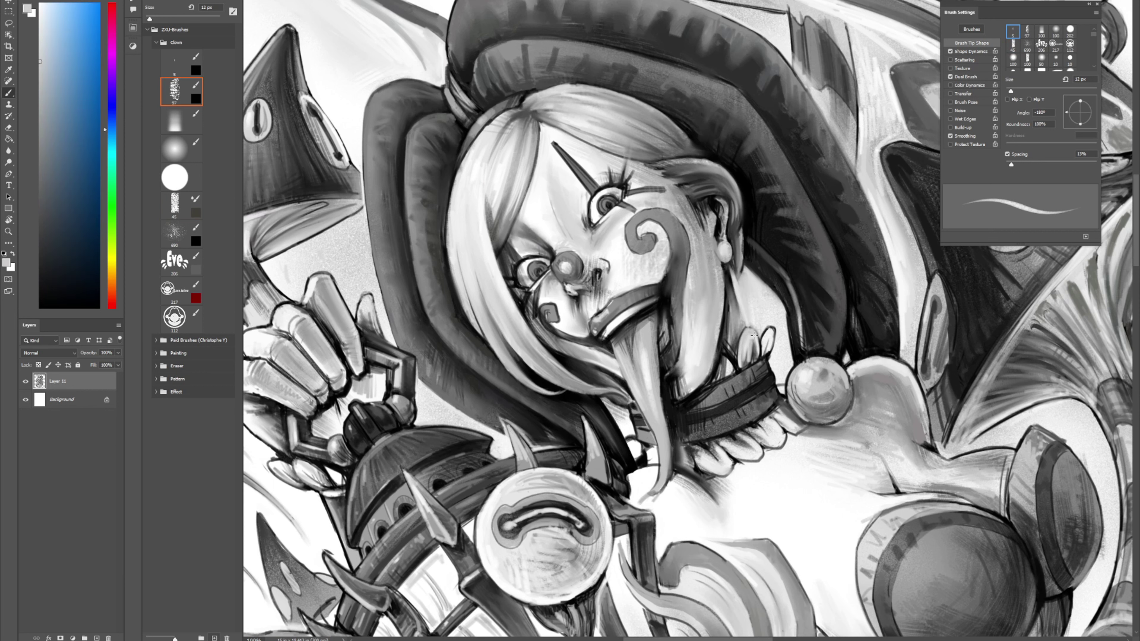
{"action": "left_click", "coordinate": [729, 359], "text": "alt"}
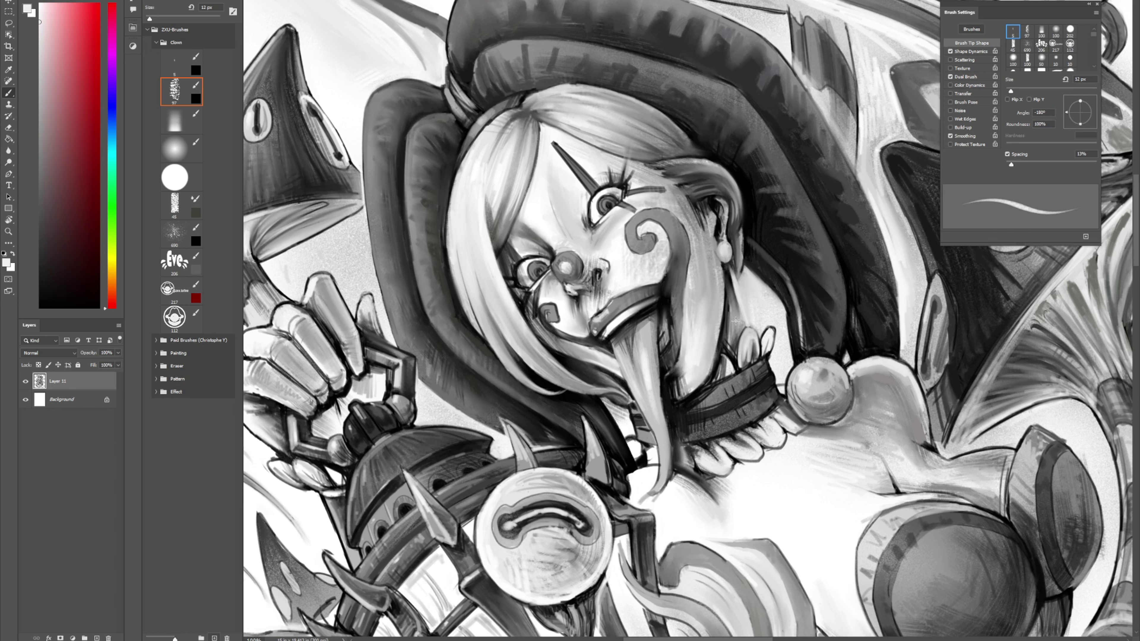
{"action": "left_click", "coordinate": [755, 345], "text": "alt"}
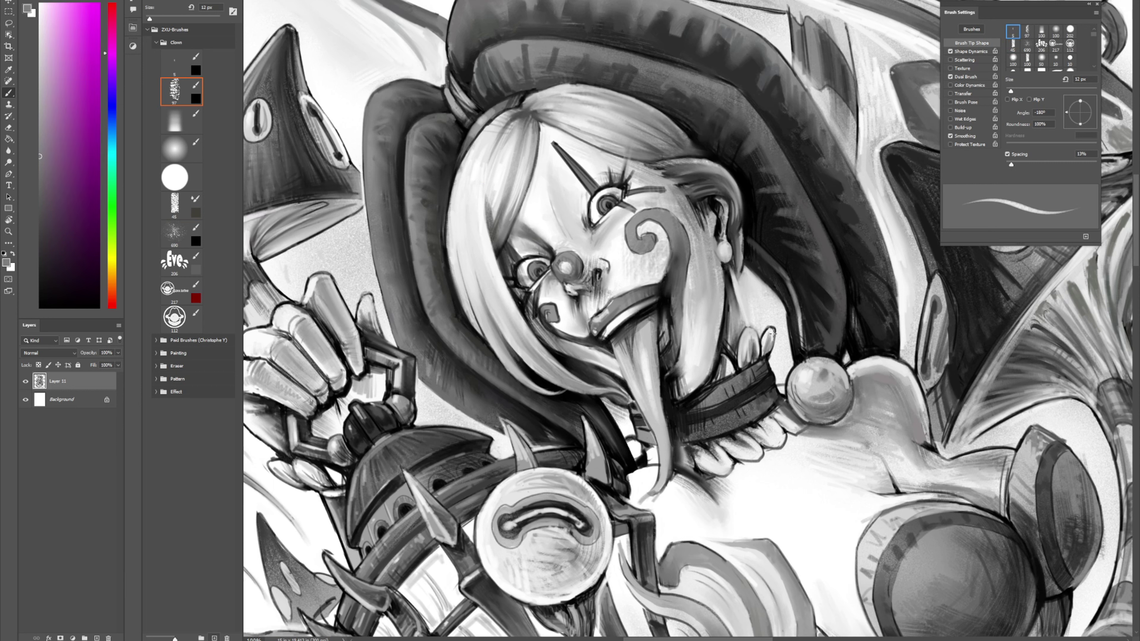
{"action": "left_click", "coordinate": [764, 338], "text": "alt"}
{"action": "left_click_drag", "start_coordinate": [769, 351], "coordinate": [762, 336]}
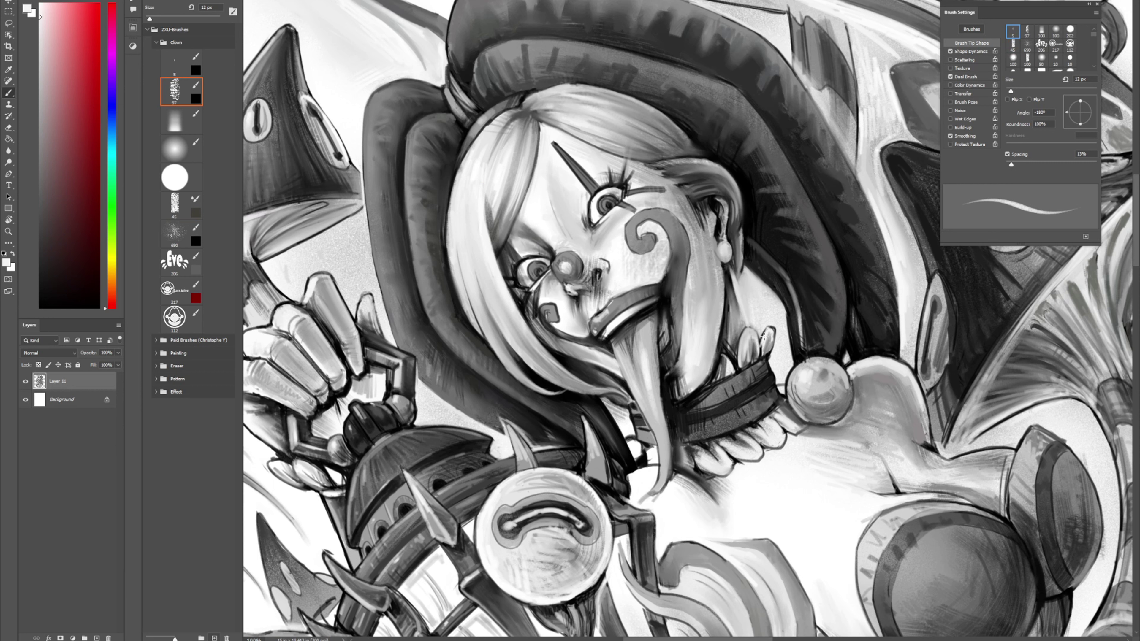
{"action": "left_click", "coordinate": [778, 333], "text": "alt"}
Step: Refine the hair edge behind the ear and around the earring with sampled greys and near-black
{"action": "key", "text": "r"}
{"action": "left_click_drag", "start_coordinate": [770, 228], "coordinate": [842, 262]}
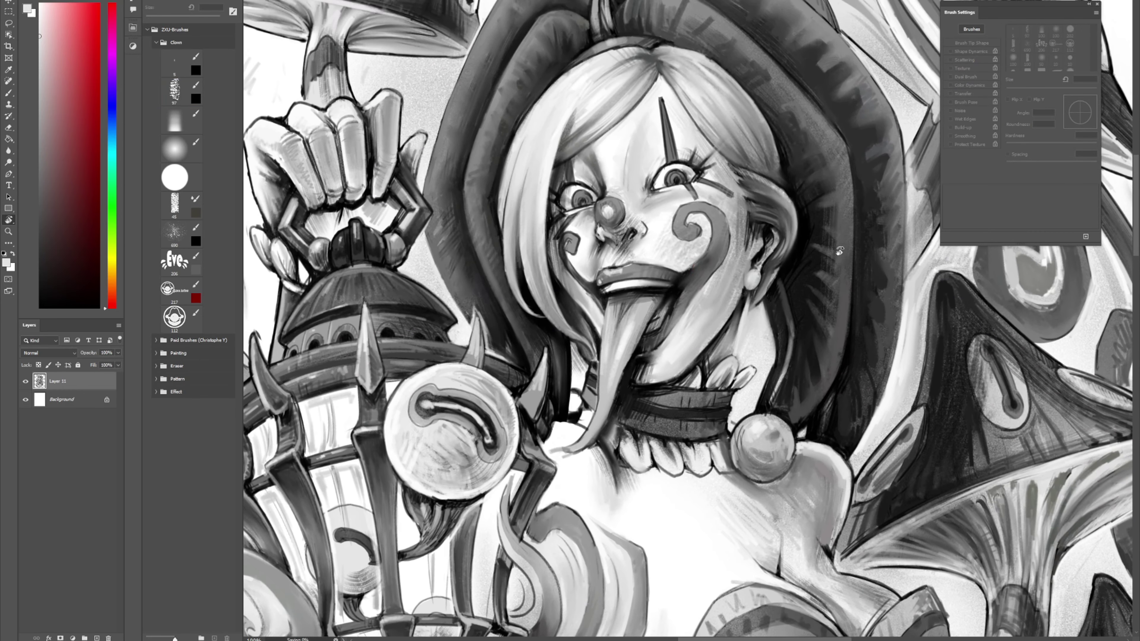
{"action": "key", "text": "b"}
{"action": "left_click", "coordinate": [762, 296], "text": "alt"}
{"action": "left_click", "coordinate": [758, 298], "text": "alt"}
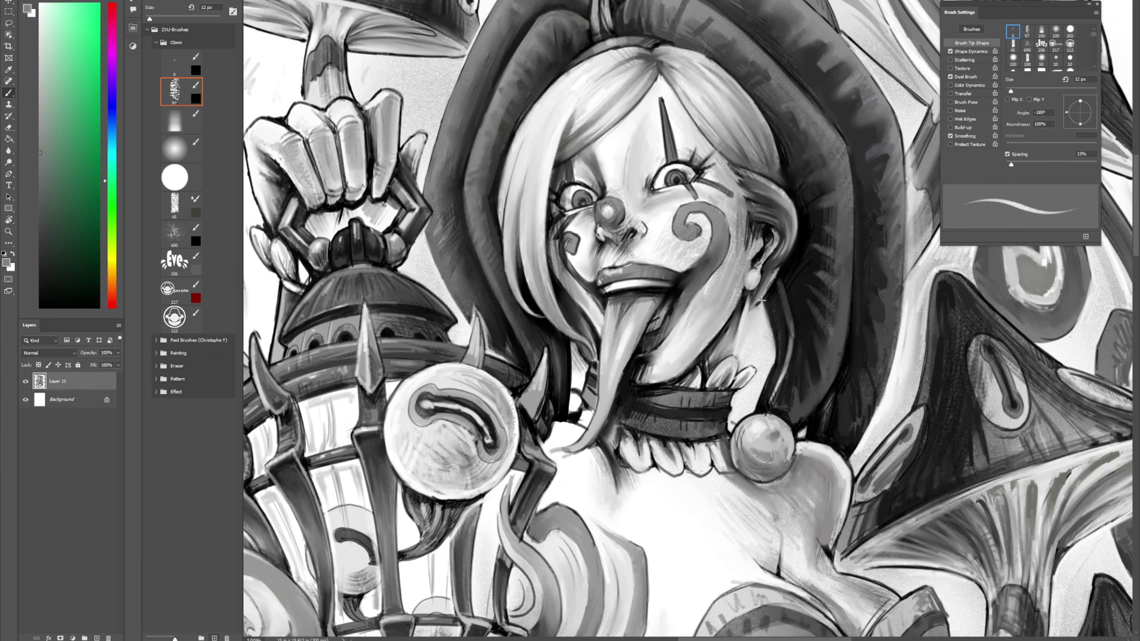
{"action": "left_click", "coordinate": [775, 274], "text": "alt"}
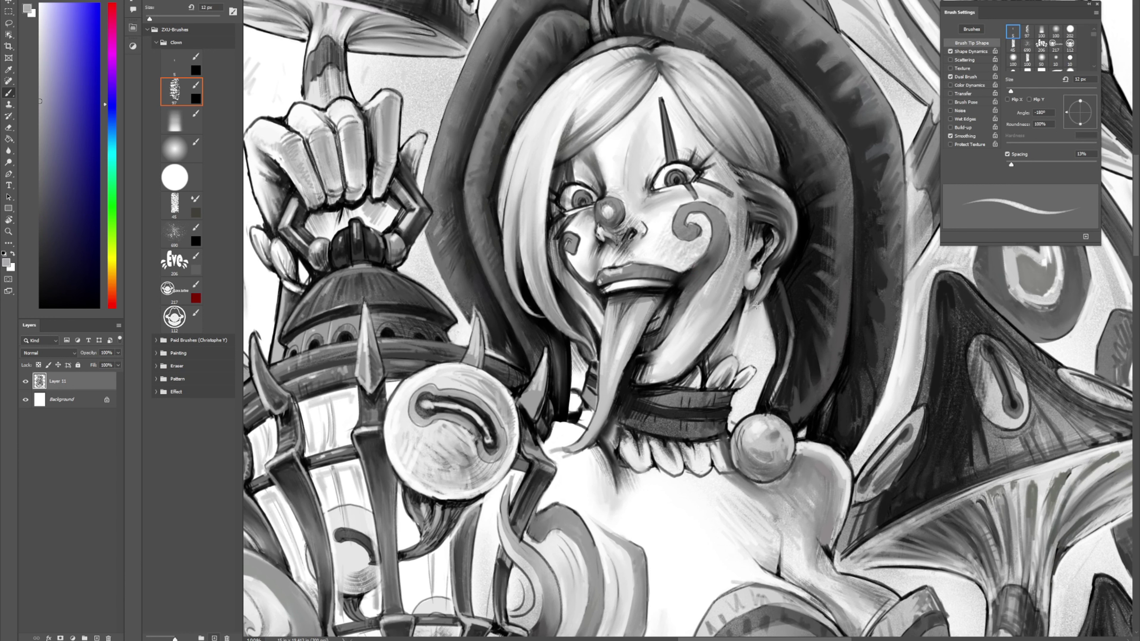
{"action": "left_click", "coordinate": [769, 291], "text": "alt"}
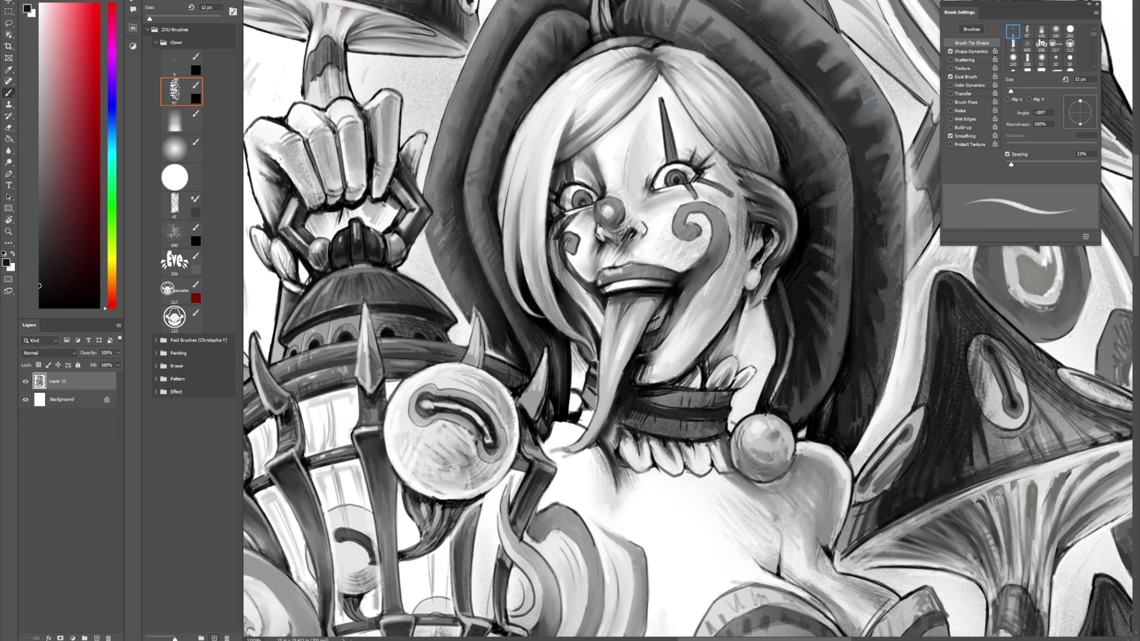
Step: Paint sampled greys on the hair curving over the ear and add dark accents, then blend with the 45 px brush
{"action": "left_click", "coordinate": [797, 226], "text": "alt"}
{"action": "left_click_drag", "start_coordinate": [797, 226], "coordinate": [790, 238]}
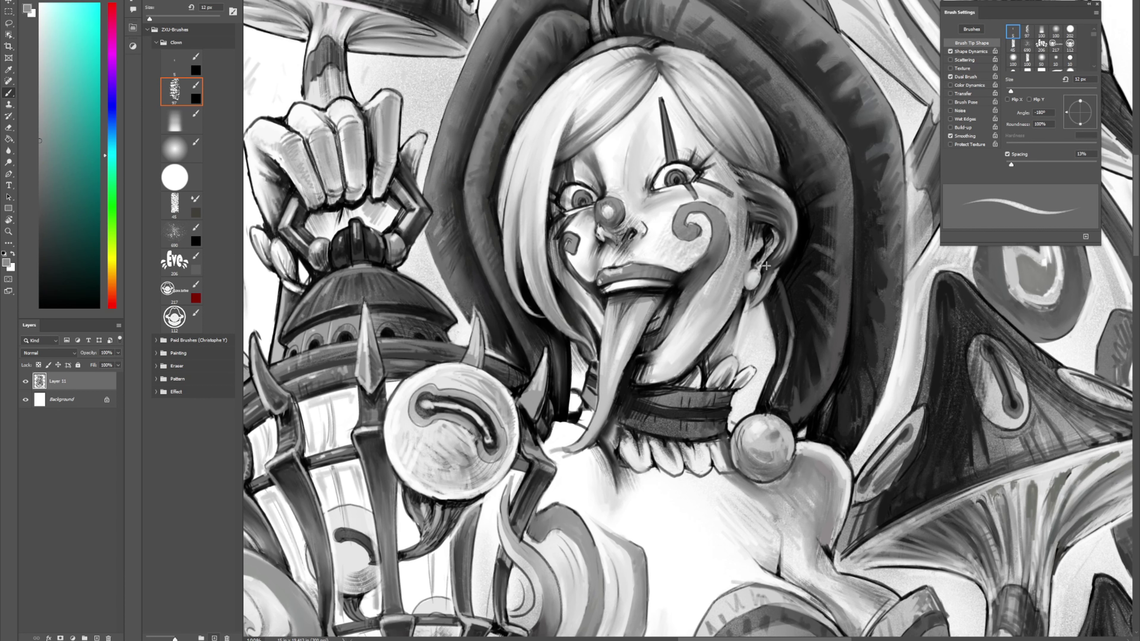
{"action": "left_click", "coordinate": [747, 288], "text": "alt"}
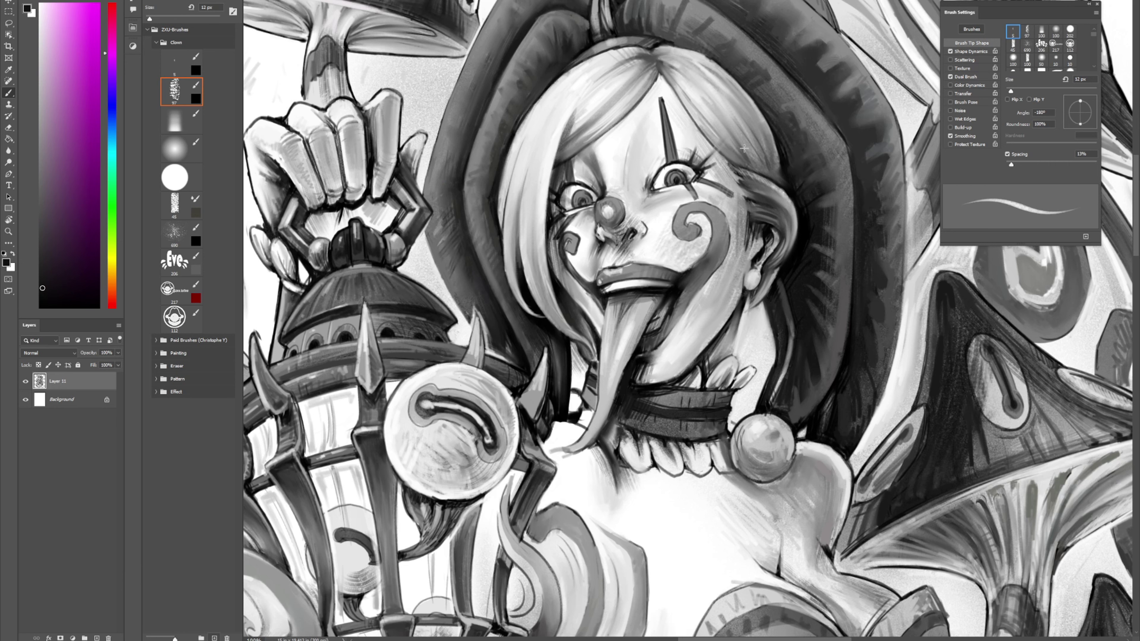
{"action": "key", "text": "shift+b"}
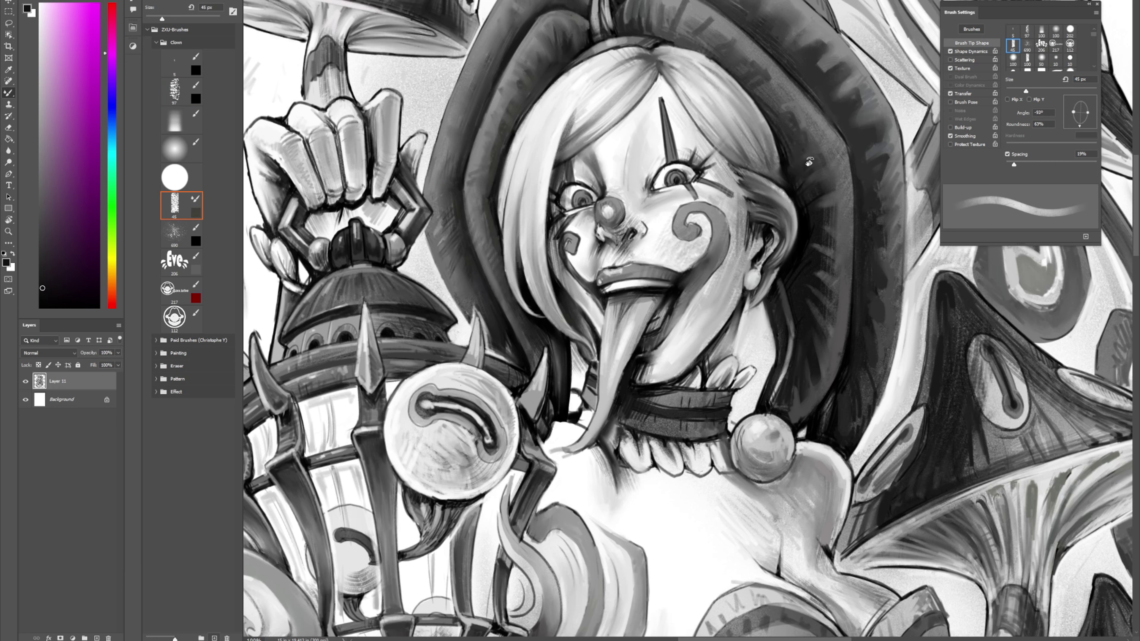
Step: Paint a sampled light grey on the hair curving over the ear with the 12 px brush, and blend with the 45 px brush
{"action": "key", "text": "r"}
{"action": "mouse_move", "coordinate": [810, 162]}
{"action": "left_mouse_down"}
{"action": "mouse_move", "coordinate": [664, 128]}
{"action": "mouse_move", "coordinate": [567, 200]}
{"action": "left_mouse_up"}
{"action": "key", "text": "b"}
{"action": "left_click", "coordinate": [543, 262], "text": "alt"}
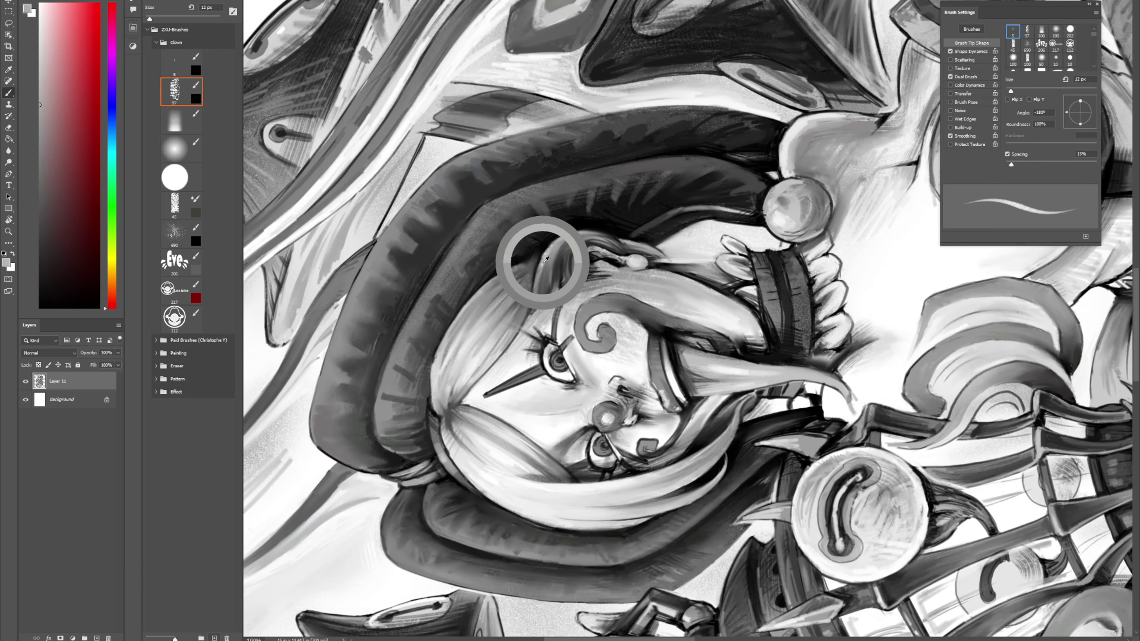
{"action": "left_click_drag", "start_coordinate": [550, 263], "coordinate": [545, 294]}
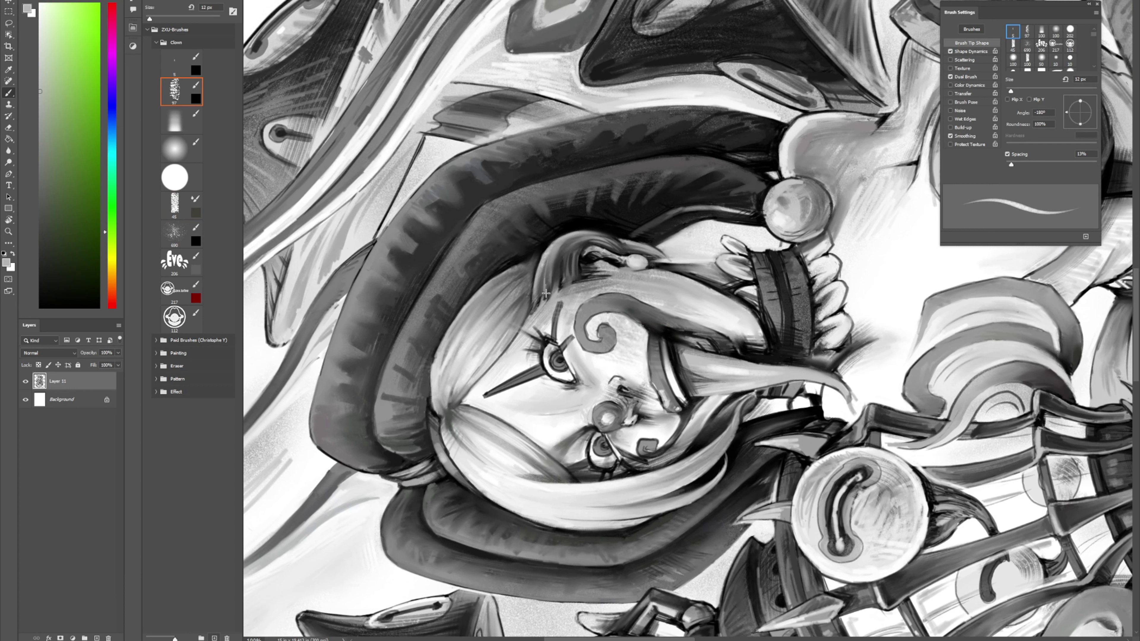
{"action": "left_click_drag", "start_coordinate": [556, 252], "coordinate": [552, 285]}
{"action": "key", "text": "period"}
{"action": "key", "text": "period"}
{"action": "key", "text": "period"}
{"action": "key", "text": "period"}
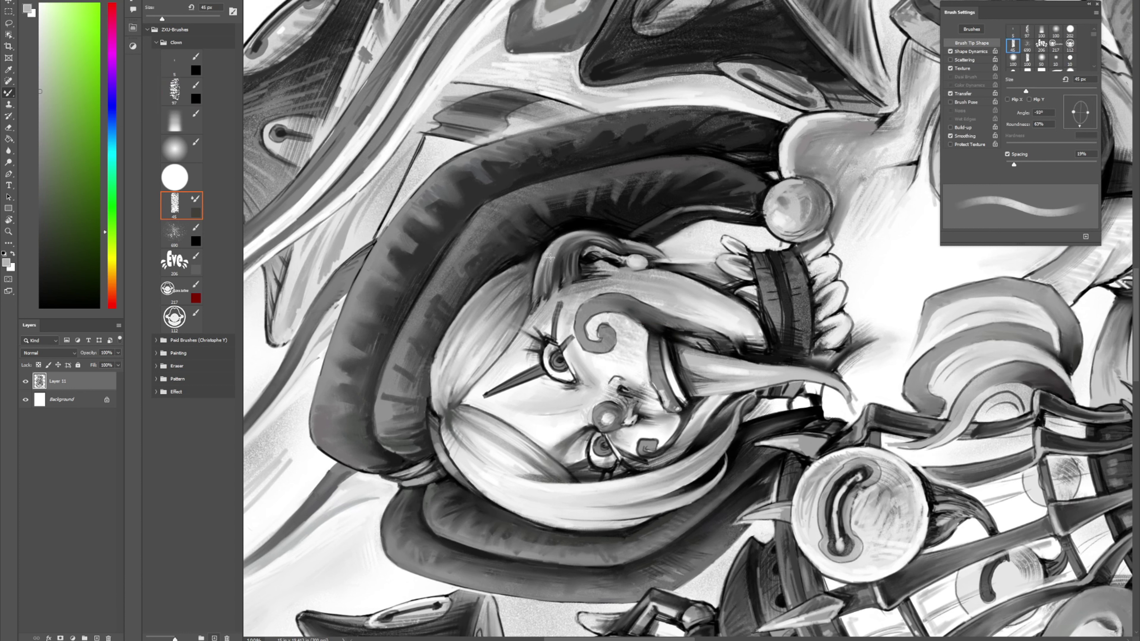
Step: Refine the hair at the temple in front of the ear with sampled greys using the 12 px brush
{"action": "key", "text": "comma"}
{"action": "key", "text": "comma"}
{"action": "key", "text": "comma"}
{"action": "key", "text": "comma"}
{"action": "left_click", "coordinate": [542, 280], "text": "alt"}
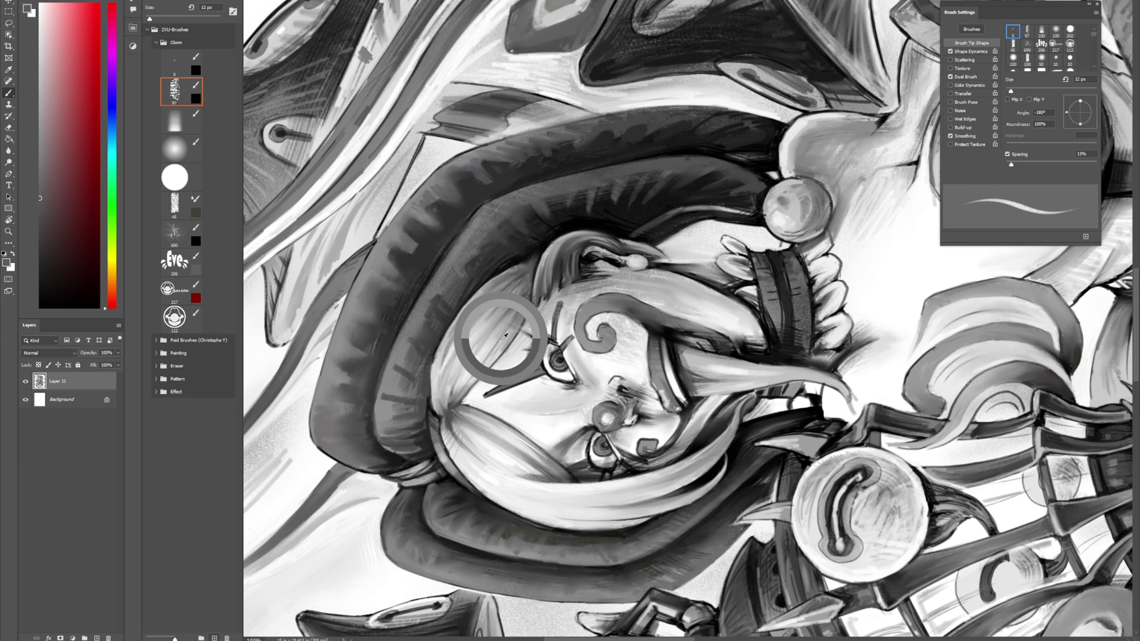
{"action": "left_click", "coordinate": [528, 296], "text": "alt"}
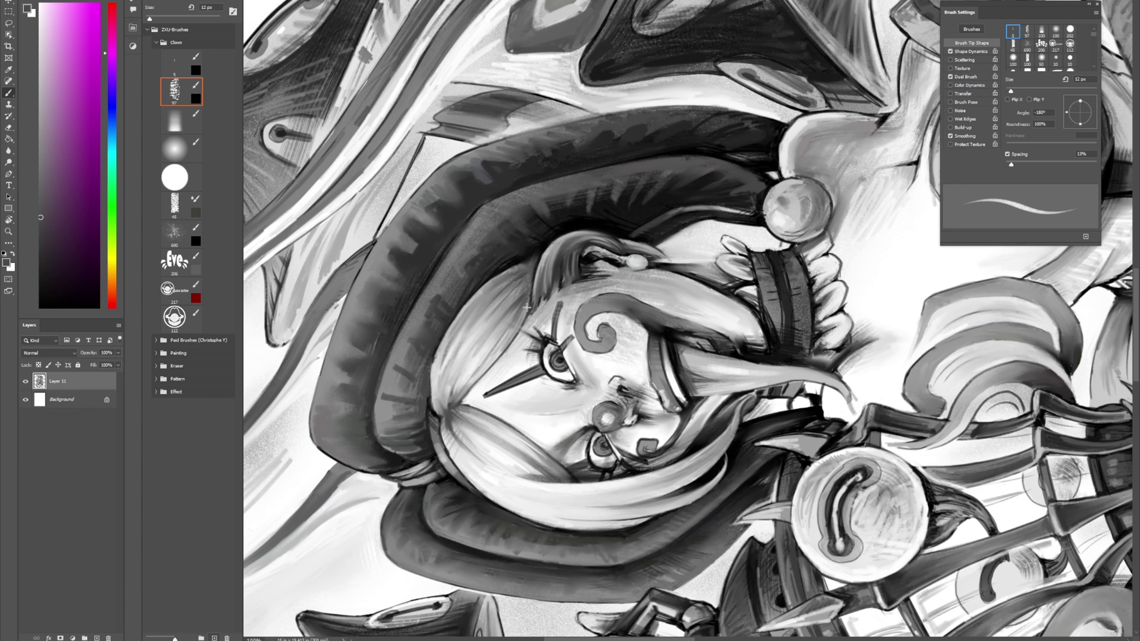
Step: Refine the edge between the hair and the hood above the ear with sampled near-black and mid grey
{"action": "left_click", "coordinate": [538, 249], "text": "alt"}
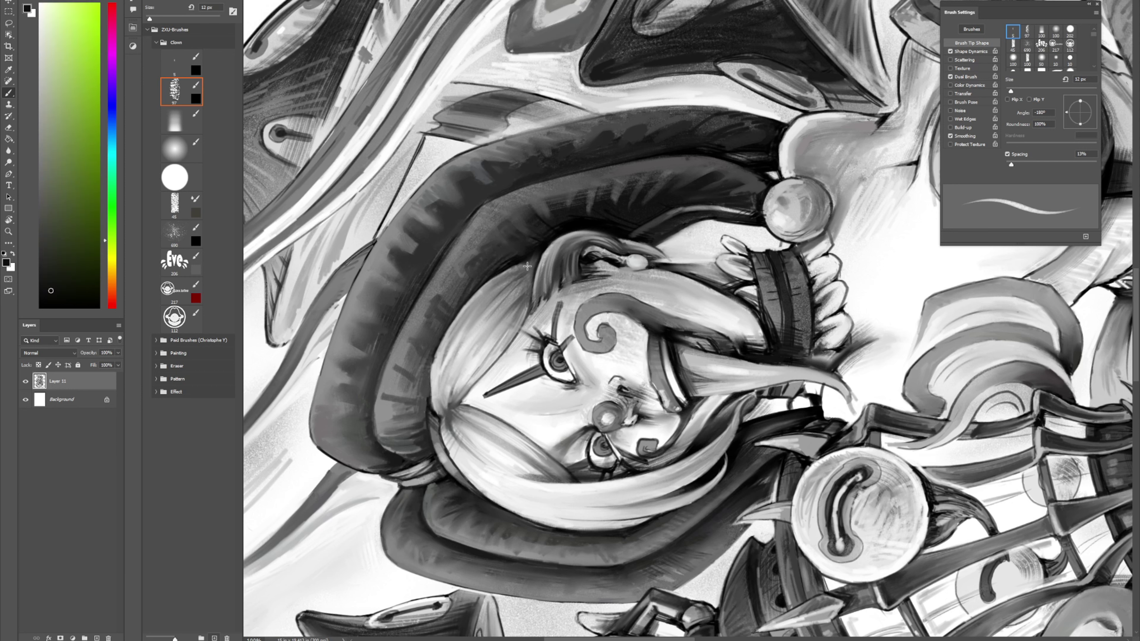
{"action": "left_click", "coordinate": [517, 267], "text": "alt"}
{"action": "left_click", "coordinate": [512, 270], "text": "alt"}
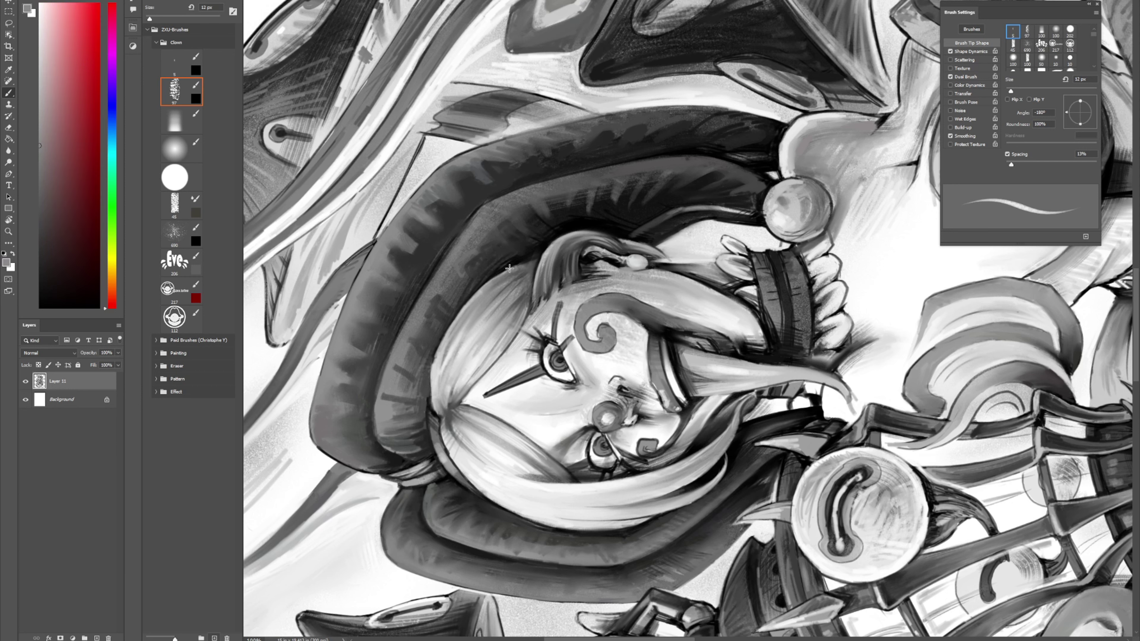
Step: Add sampled light, dark and mid grey strands to the lock of hair wrapping over the ear
{"action": "left_click", "coordinate": [544, 265], "text": "alt"}
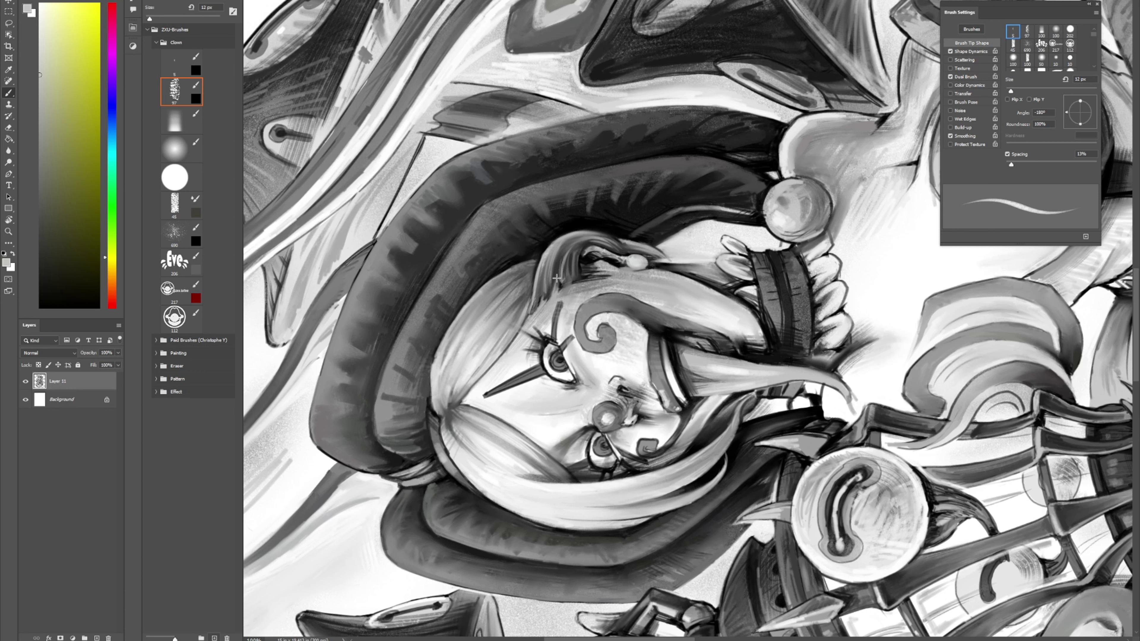
{"action": "left_click", "coordinate": [551, 291], "text": "alt"}
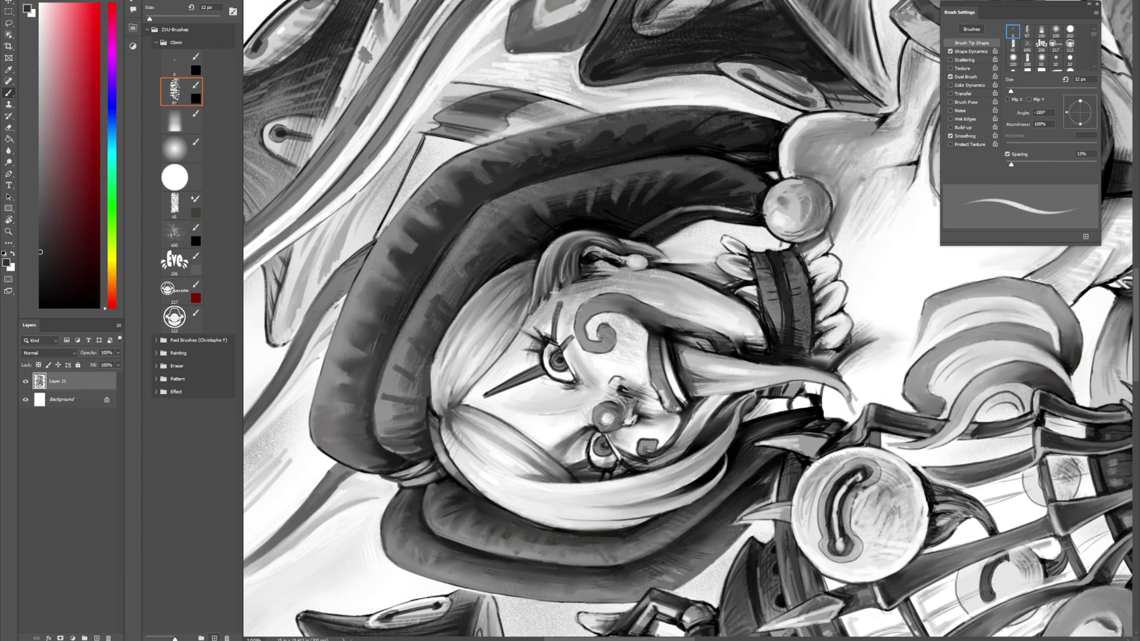
{"action": "left_click", "coordinate": [552, 270], "text": "alt"}
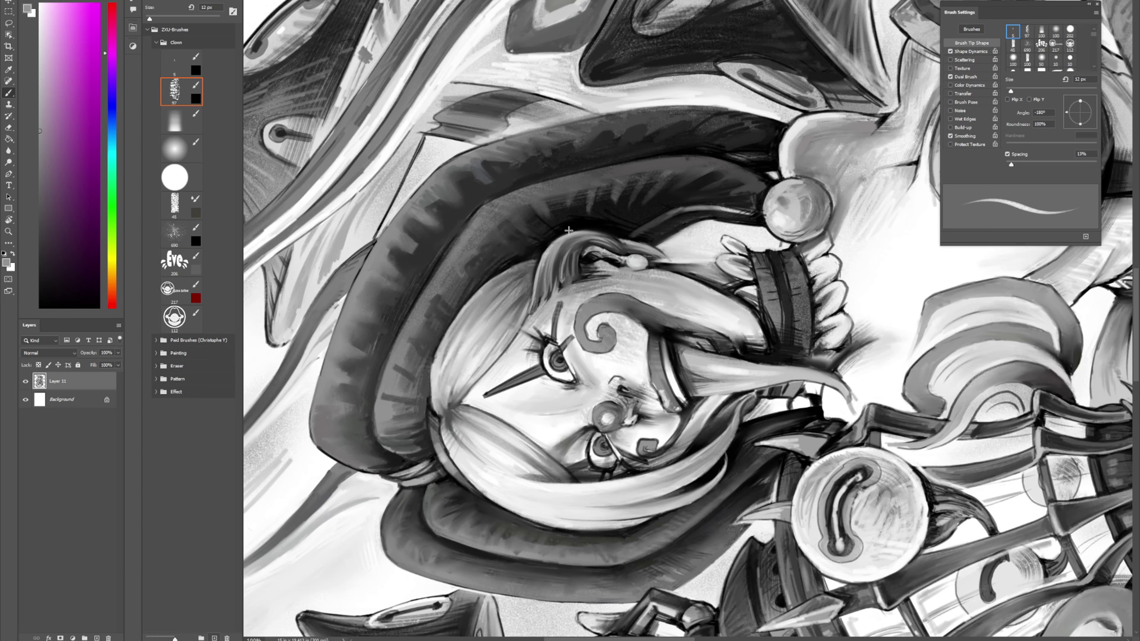
Step: Paint a sampled near-white highlight under the eye above the cheek swirl
{"action": "key", "text": "r"}
{"action": "left_click_drag", "start_coordinate": [569, 231], "coordinate": [646, 151]}
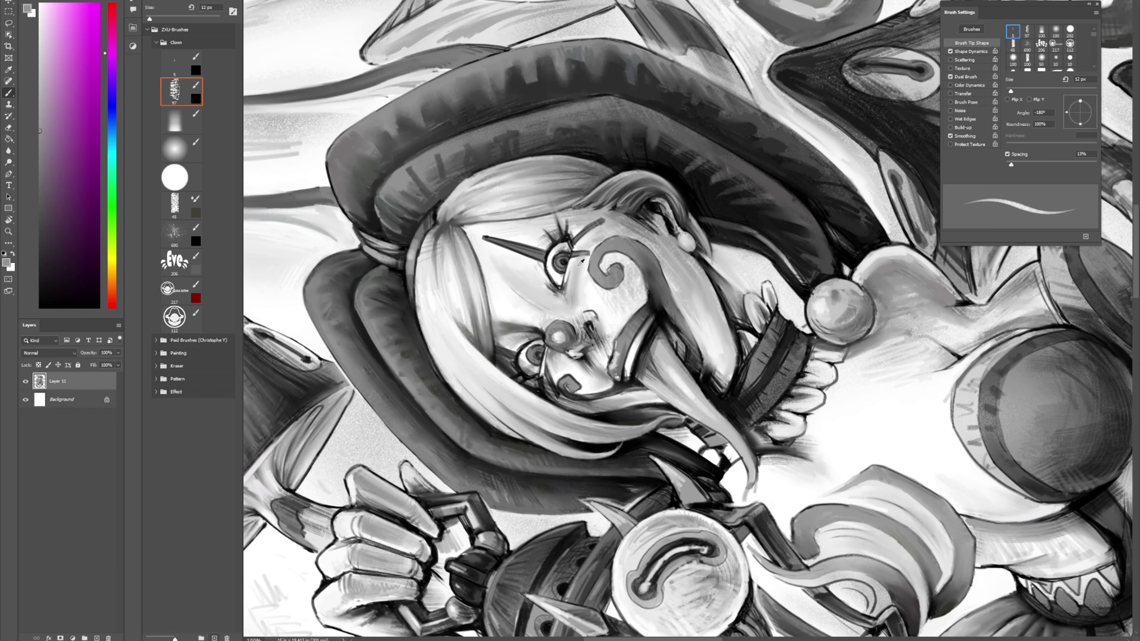
{"action": "left_click", "coordinate": [584, 255], "text": "alt"}
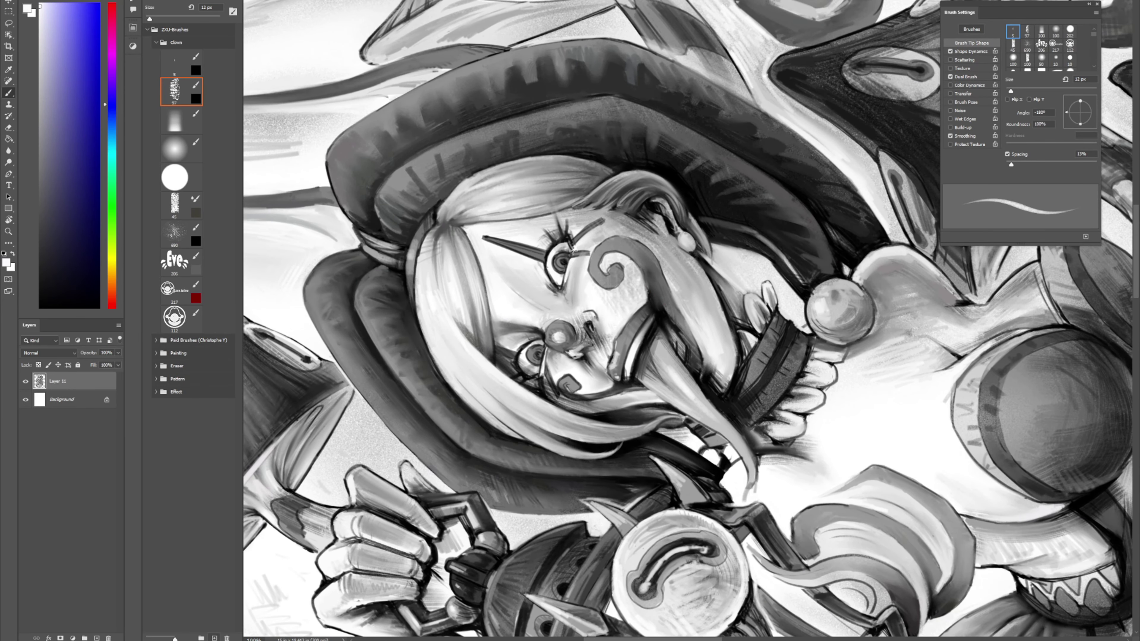
{"action": "left_click_drag", "start_coordinate": [573, 251], "coordinate": [567, 264]}
Step: Refine the area around the eyes and nose bridge with sampled whites and near-black accents, and blend with the 45 px brush
{"action": "key", "text": "r"}
{"action": "mouse_move", "coordinate": [497, 207]}
{"action": "left_mouse_down"}
{"action": "mouse_move", "coordinate": [738, 108]}
{"action": "mouse_move", "coordinate": [782, 135]}
{"action": "left_mouse_up"}
{"action": "left_click", "coordinate": [740, 172], "text": "alt"}
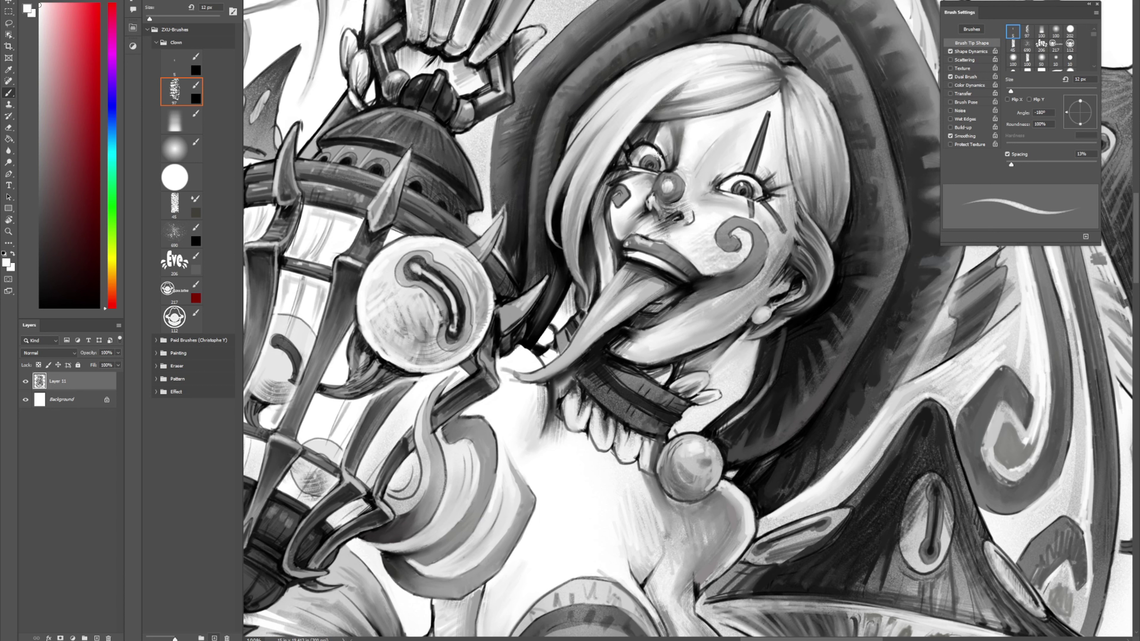
{"action": "left_click", "coordinate": [683, 144], "text": "alt"}
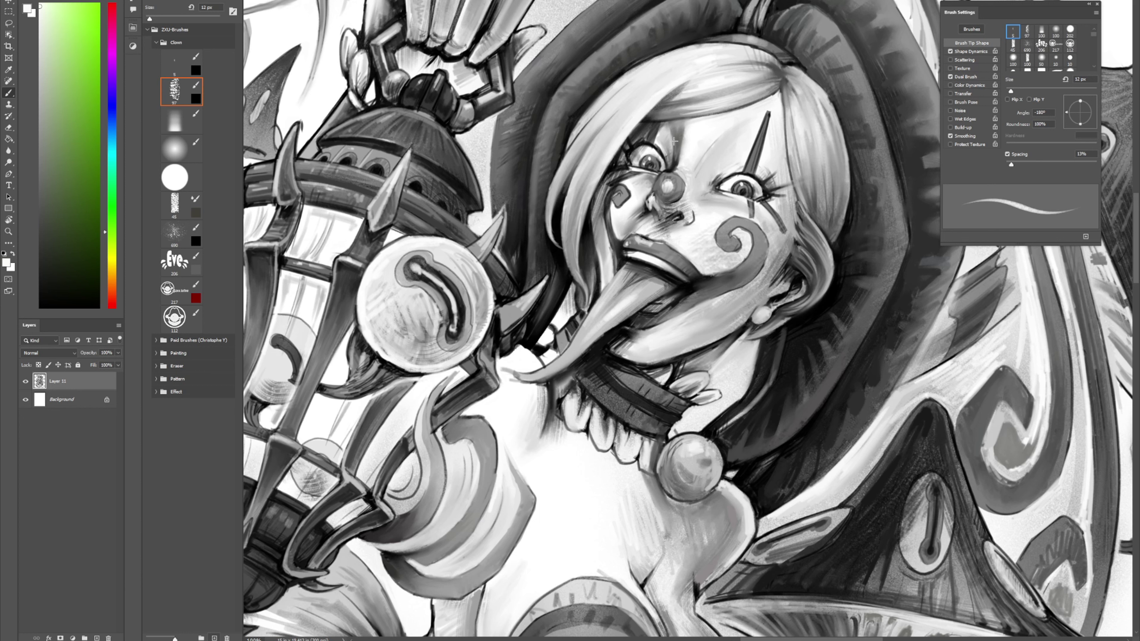
{"action": "key", "text": "x"}
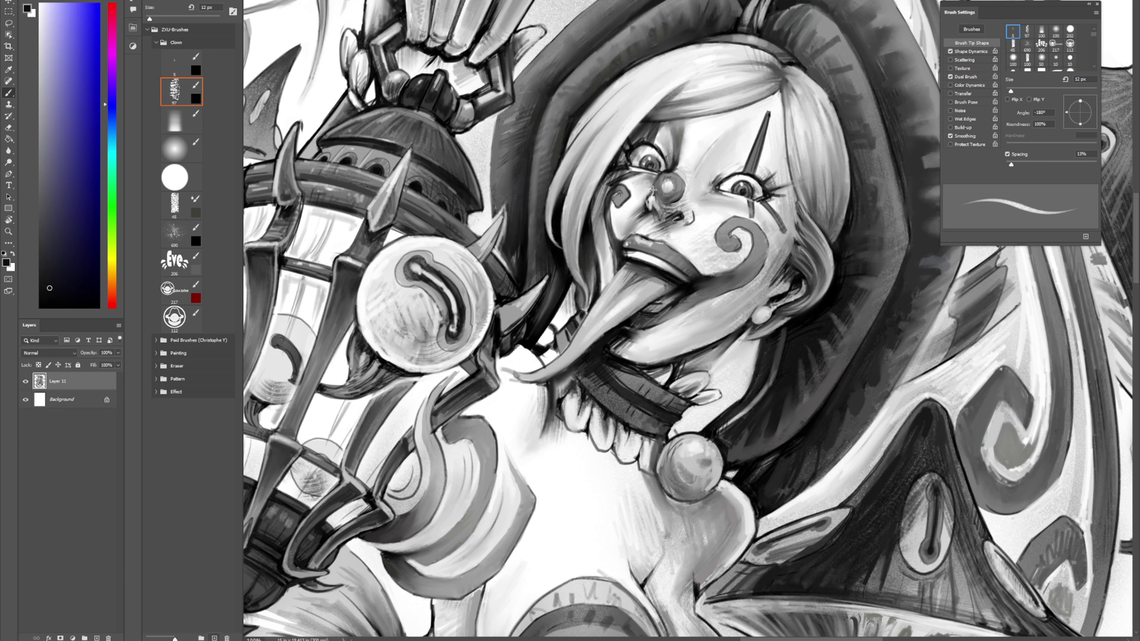
{"action": "left_click_drag", "start_coordinate": [656, 181], "coordinate": [648, 197]}
{"action": "key", "text": "shift+b"}
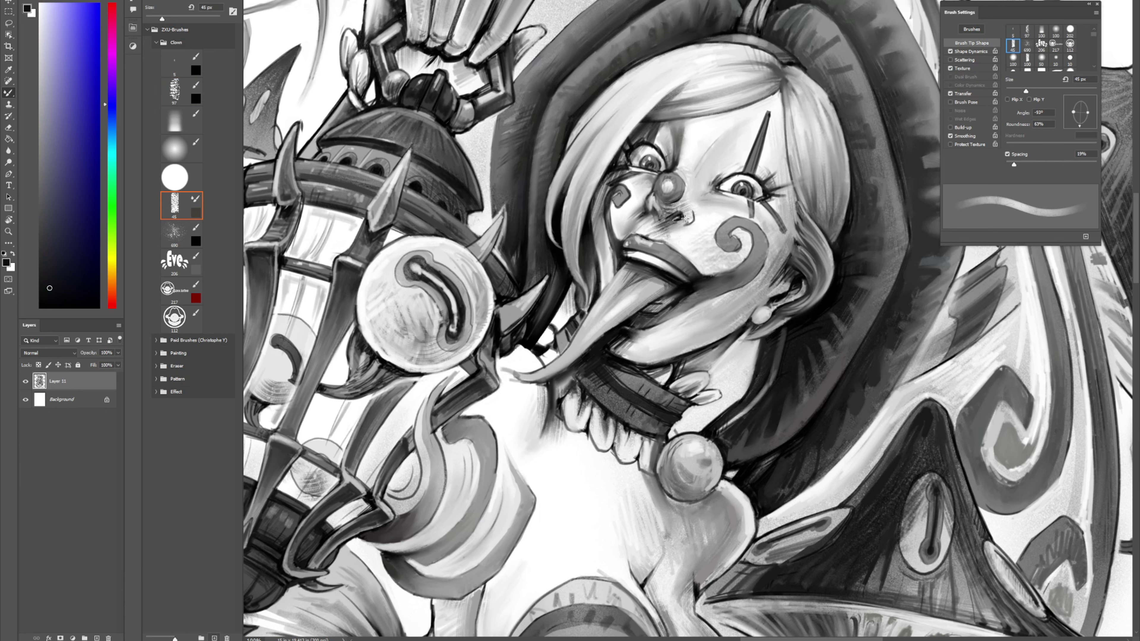
Step: Paint a sampled near-white on the cheek between the nose and the swirl, and blend with the 45 px brush
{"action": "key", "text": "r"}
{"action": "mouse_move", "coordinate": [699, 173]}
{"action": "left_mouse_down"}
{"action": "mouse_move", "coordinate": [675, 174]}
{"action": "mouse_move", "coordinate": [639, 215]}
{"action": "mouse_move", "coordinate": [639, 237]}
{"action": "left_mouse_up"}
{"action": "key", "text": "b"}
{"action": "left_click", "coordinate": [644, 234], "text": "alt"}
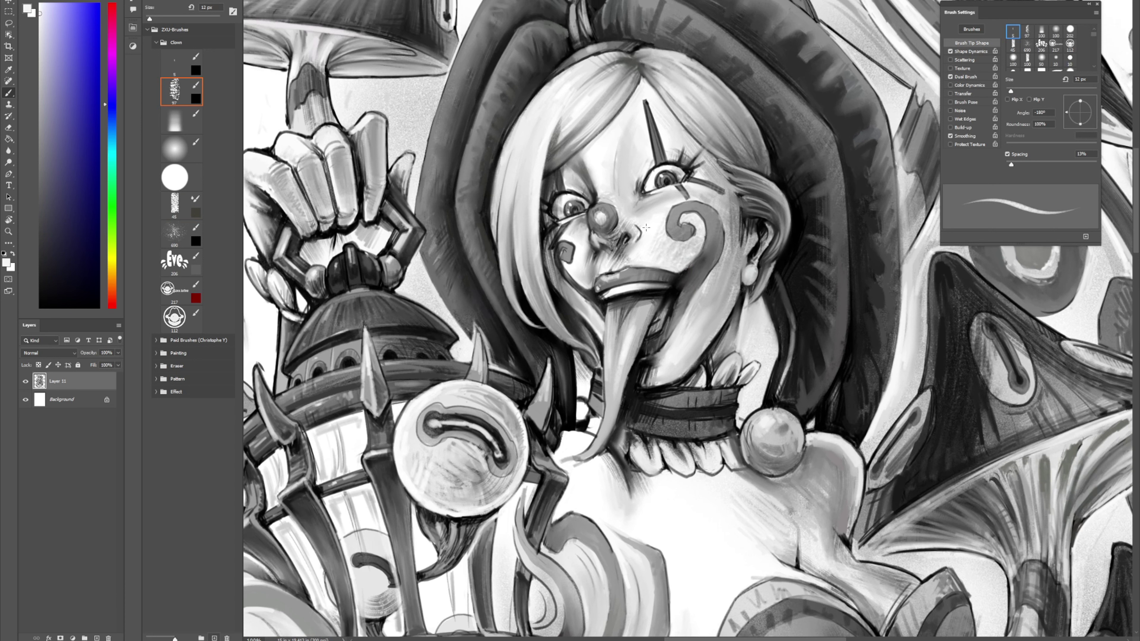
{"action": "key", "text": "period"}
{"action": "key", "text": "period"}
{"action": "key", "text": "period"}
{"action": "key", "text": "period"}
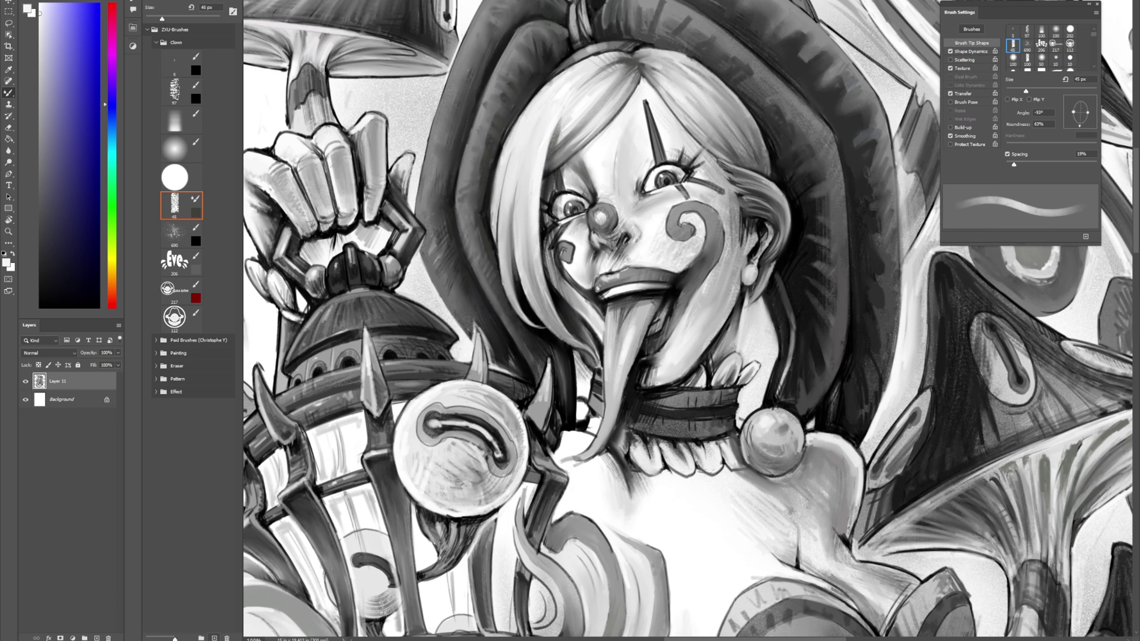
Step: Paint the nostril and the shadow between nose and upper lip with a sampled near-white and darker grey, and blend with the 45 px brush
{"action": "key", "text": "comma"}
{"action": "key", "text": "comma"}
{"action": "key", "text": "comma"}
{"action": "key", "text": "comma"}
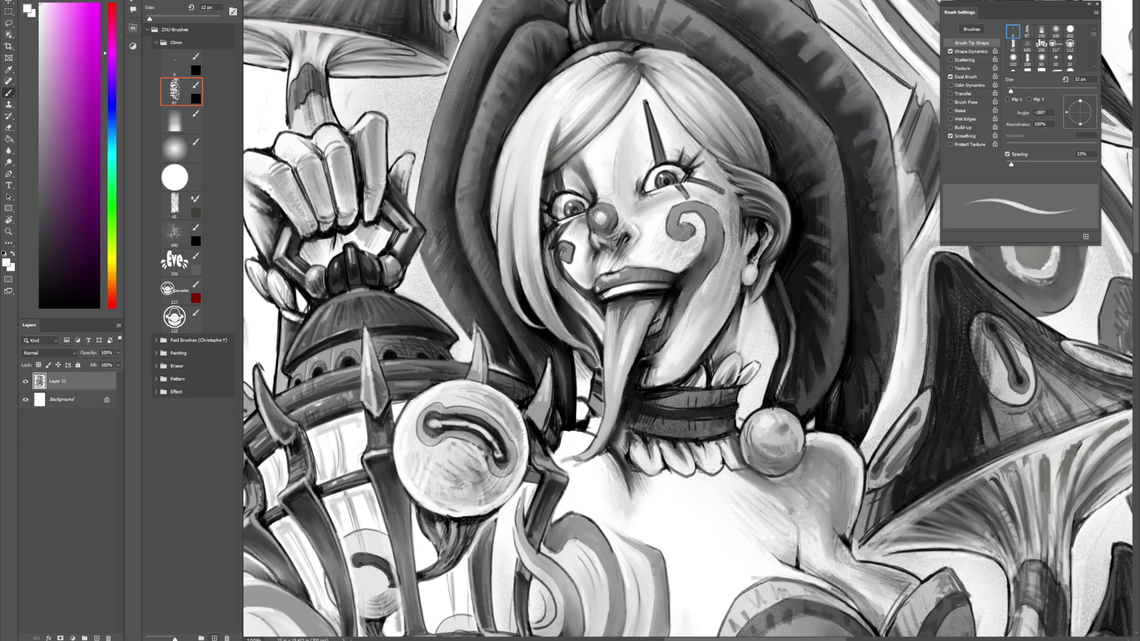
{"action": "left_click", "coordinate": [644, 246], "text": "alt"}
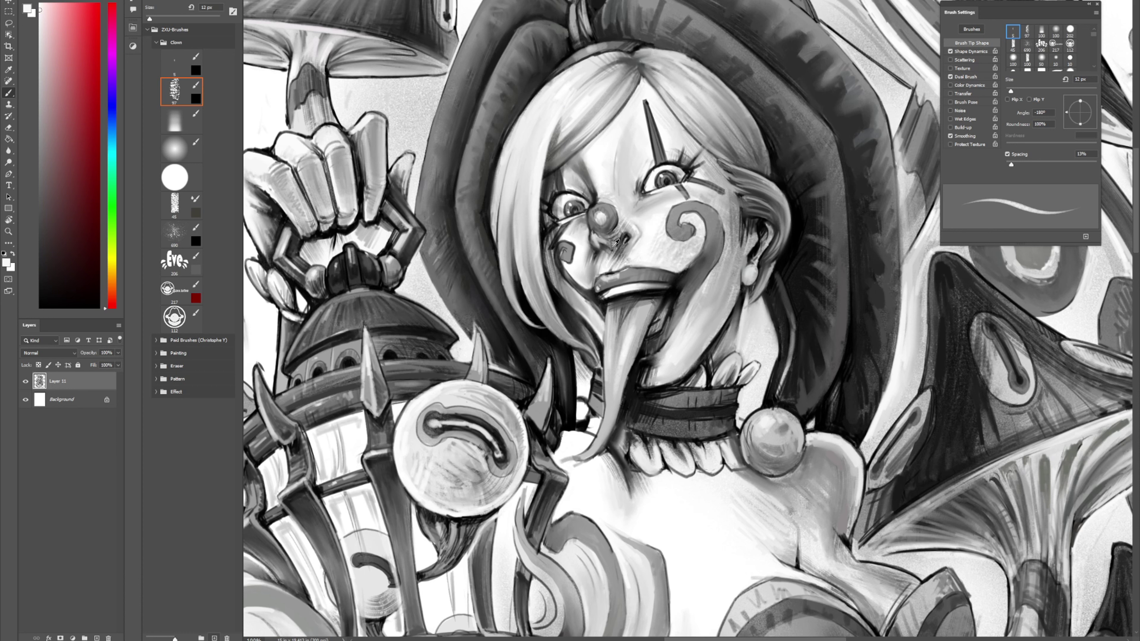
{"action": "left_click", "coordinate": [615, 252], "text": "alt"}
{"action": "key", "text": "period"}
{"action": "key", "text": "period"}
{"action": "key", "text": "period"}
{"action": "key", "text": "period"}
{"action": "left_click_drag", "start_coordinate": [613, 260], "coordinate": [617, 260]}
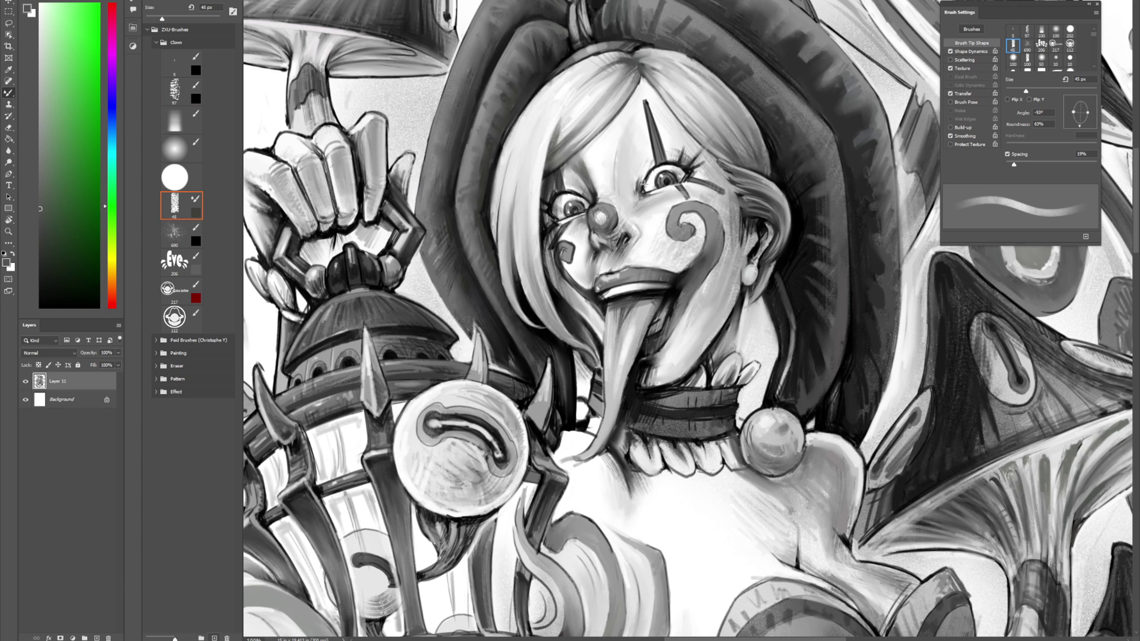
Step: Refine the skin around the mouth, the lips and the teeth edge with sampled near-white, mid and dark greys, and blend with the 45 px brush
{"action": "key", "text": "comma"}
{"action": "key", "text": "comma"}
{"action": "key", "text": "comma"}
{"action": "key", "text": "comma"}
{"action": "left_click", "coordinate": [643, 246], "text": "alt"}
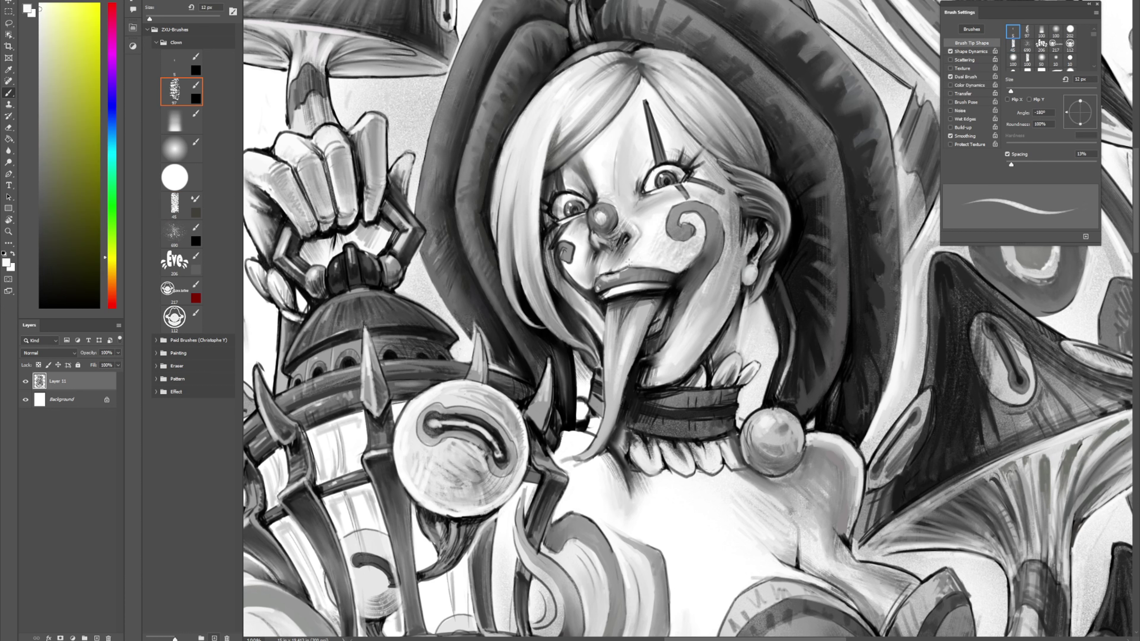
{"action": "left_click", "coordinate": [597, 263], "text": "alt"}
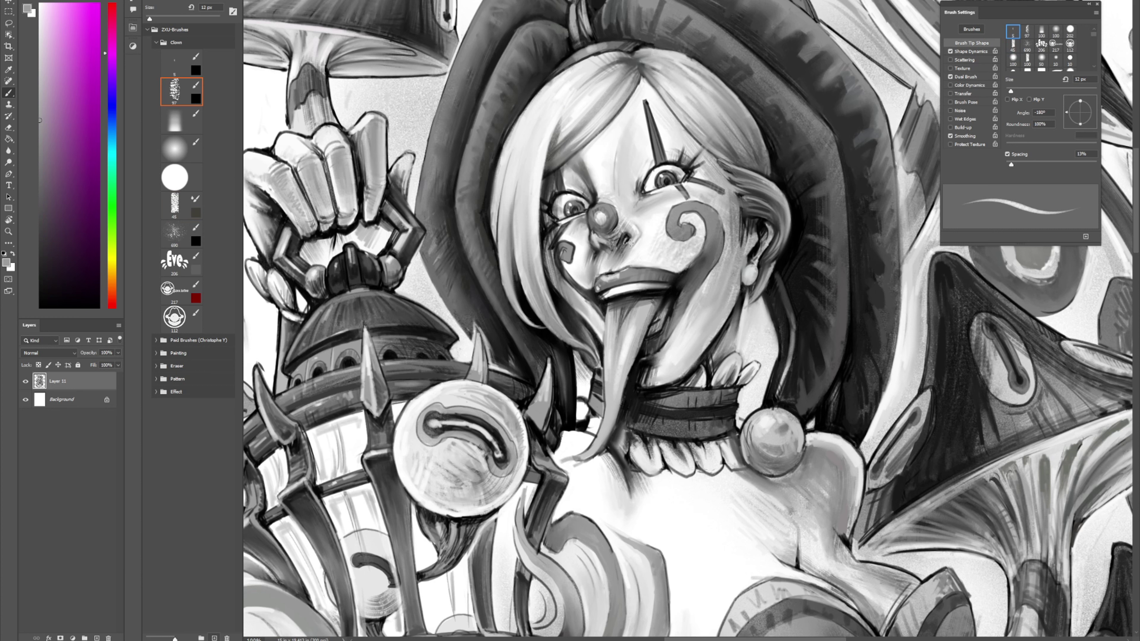
{"action": "left_click", "coordinate": [598, 295], "text": "alt"}
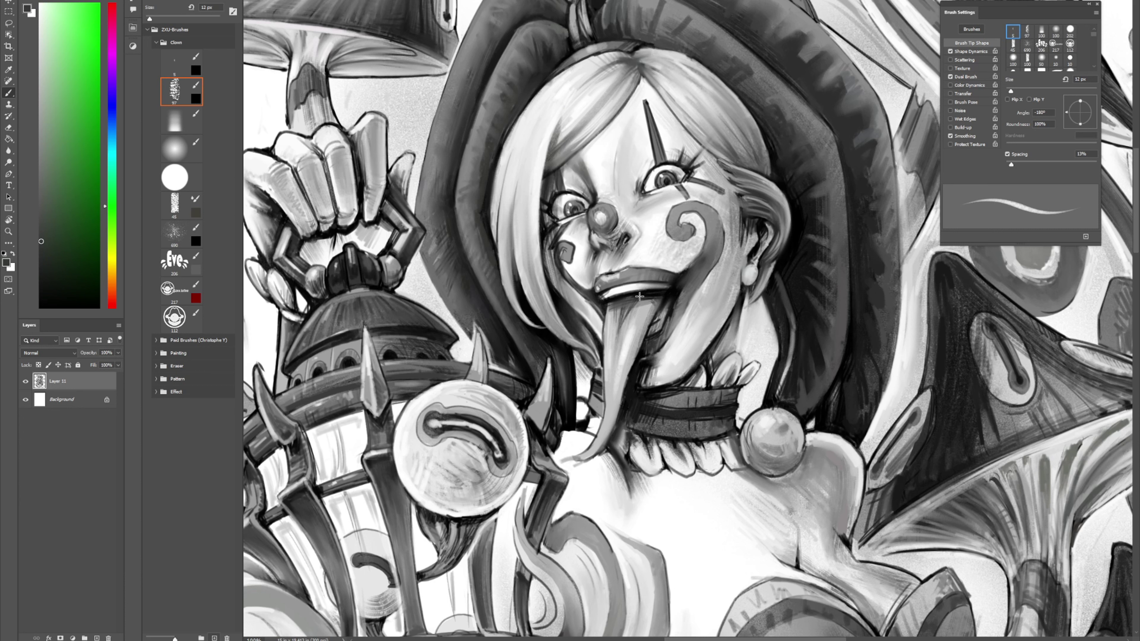
{"action": "key", "text": "shift+b"}
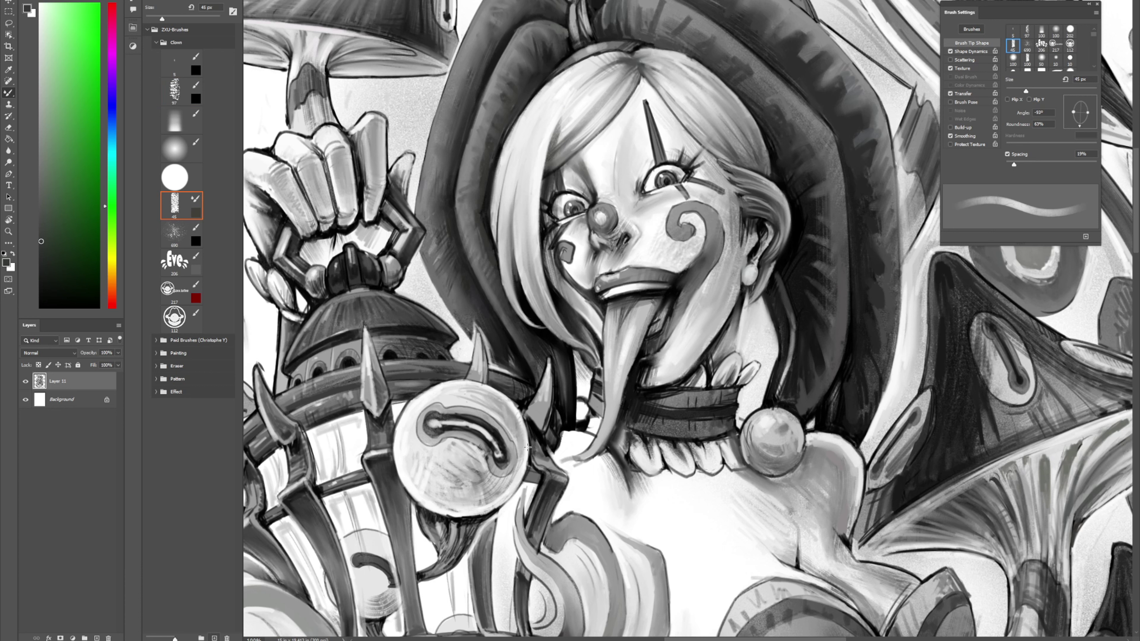
Step: Paint a sampled light grey down the lantern spike beside the eyeball with the 12 px brush
{"action": "key", "text": "comma"}
{"action": "key", "text": "comma"}
{"action": "key", "text": "comma"}
{"action": "key", "text": "comma"}
{"action": "left_click", "coordinate": [543, 387], "text": "alt"}
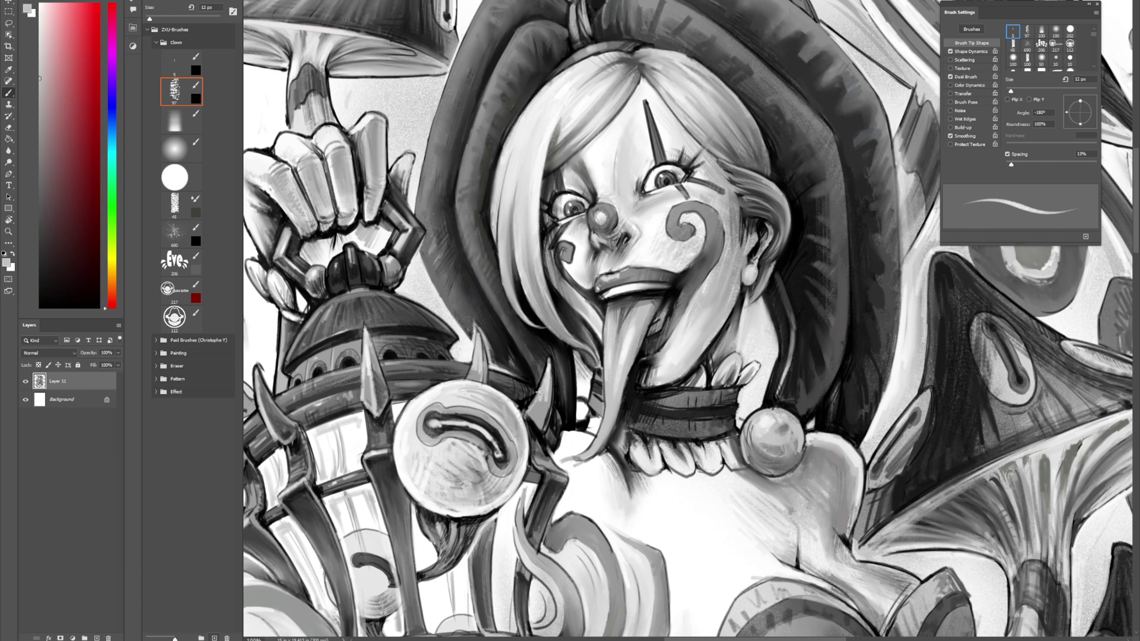
{"action": "left_click_drag", "start_coordinate": [550, 359], "coordinate": [543, 425]}
Step: Paint a sampled dark grey on the hood behind the lantern spikes, and blend the hood with the 45 px brush
{"action": "left_click", "coordinate": [489, 324], "text": "alt"}
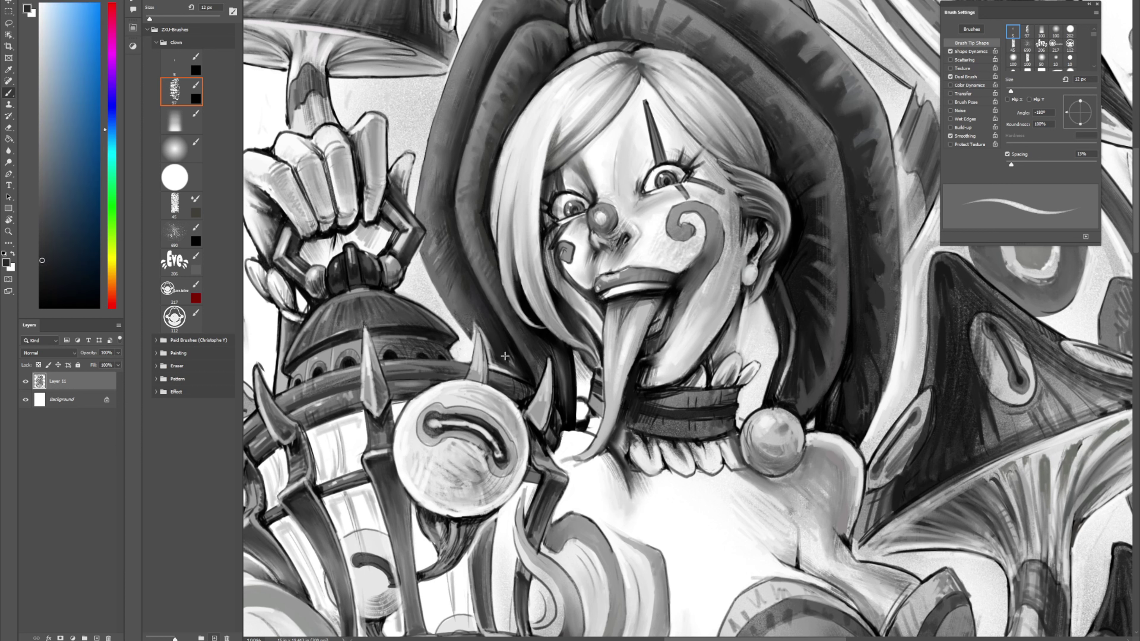
{"action": "key", "text": "shift+b"}
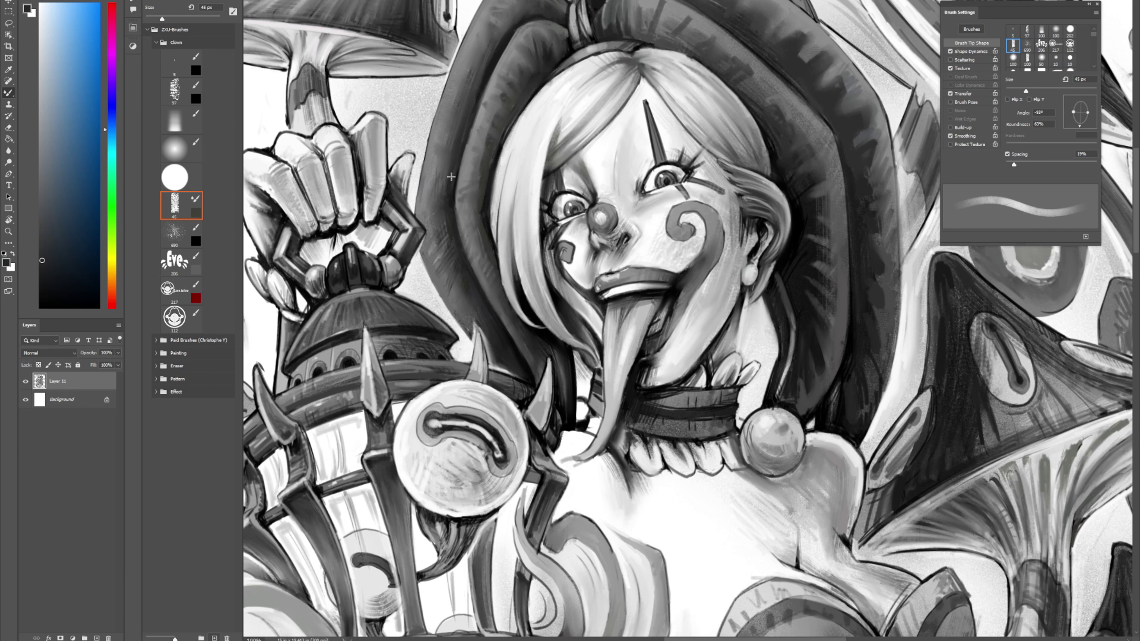
{"action": "key", "text": "shift+b"}
Step: Paint sampled near-white on the fingertips beside the lantern's top knob, and blend with the 45 px brush
{"action": "left_click", "coordinate": [404, 288], "text": "alt"}
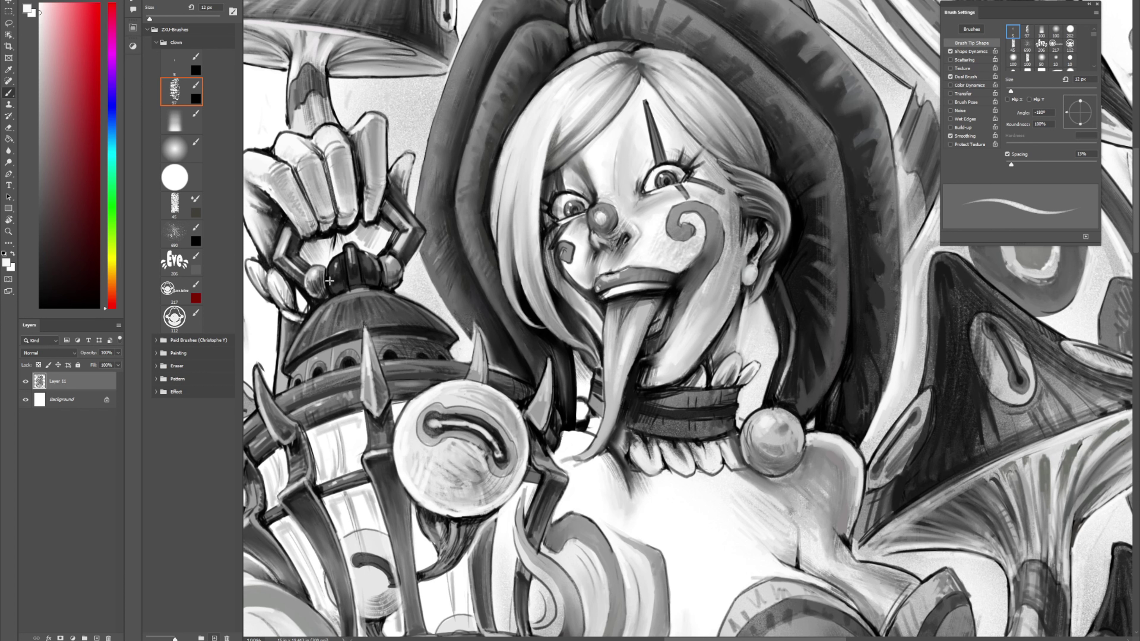
{"action": "left_click", "coordinate": [303, 301], "text": "alt"}
{"action": "key", "text": "shift+b"}
{"action": "left_click_drag", "start_coordinate": [302, 291], "coordinate": [308, 301]}
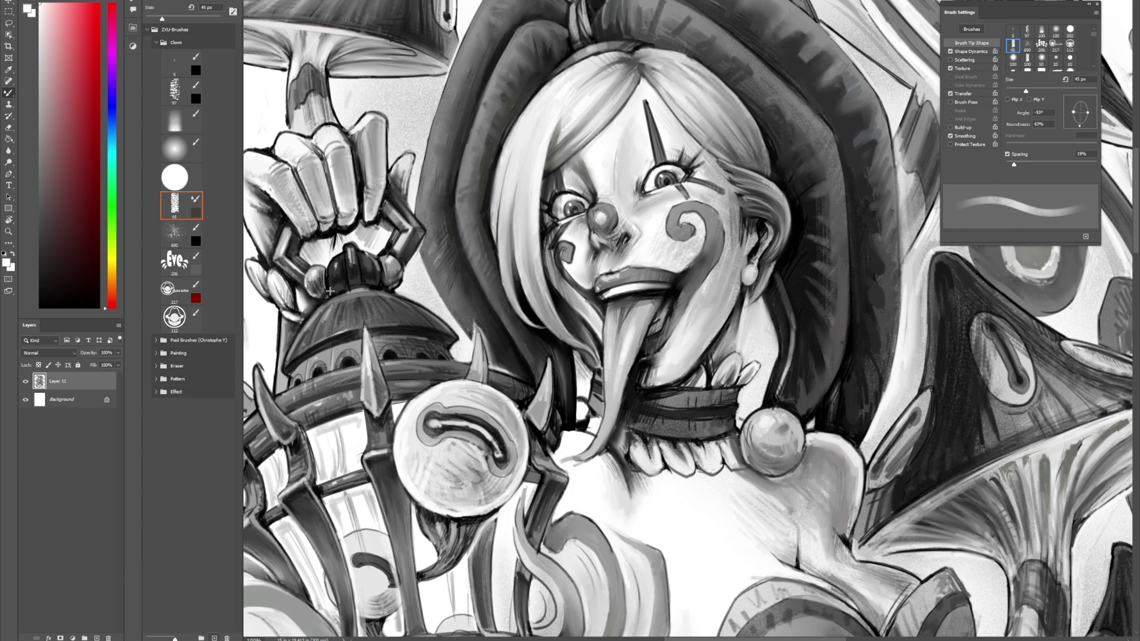
Step: Shade the fingertips beside the lantern handle with sampled light and mid greys using the 12 px brush, and blend with the 45 px brush
{"action": "key", "text": "comma"}
{"action": "key", "text": "comma"}
{"action": "key", "text": "comma"}
{"action": "key", "text": "comma"}
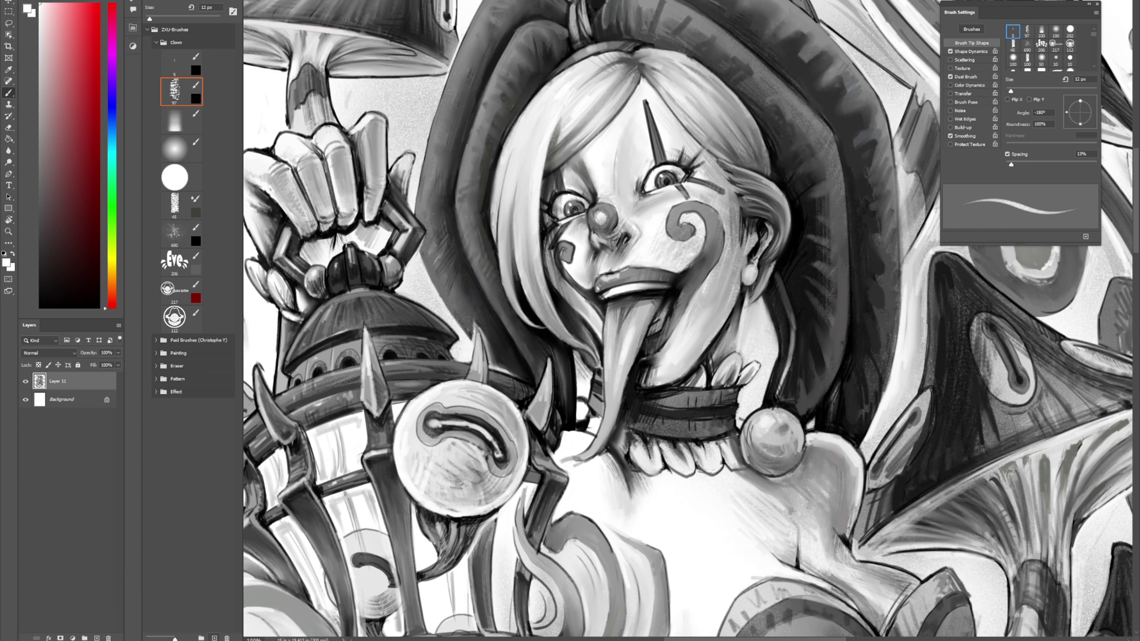
{"action": "left_click", "coordinate": [302, 300], "text": "alt"}
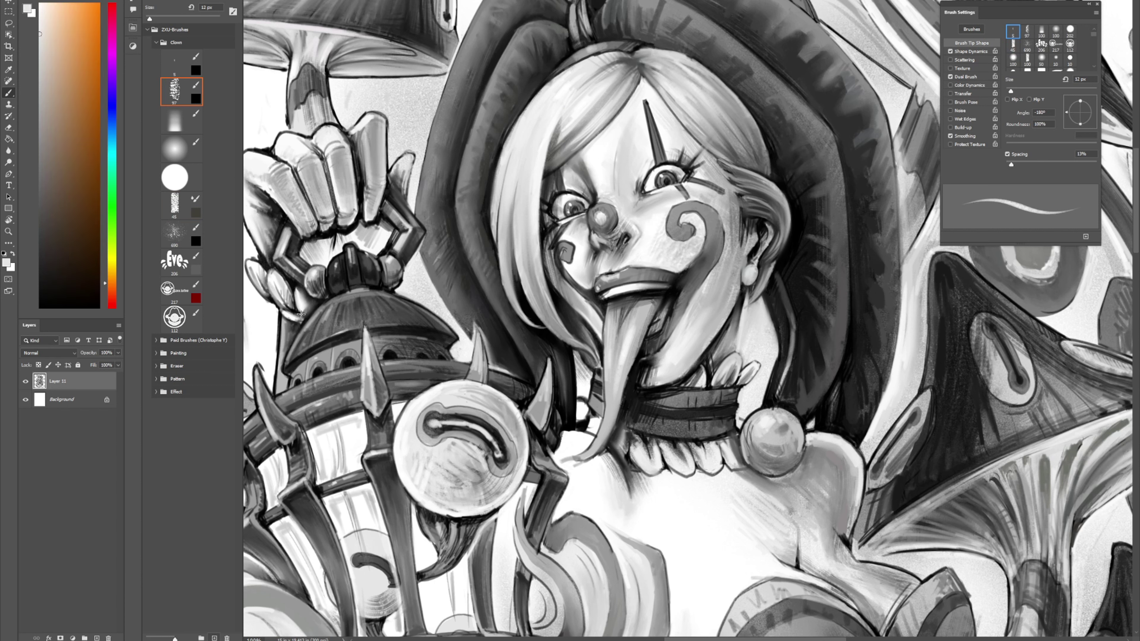
{"action": "left_click", "coordinate": [289, 296], "text": "alt"}
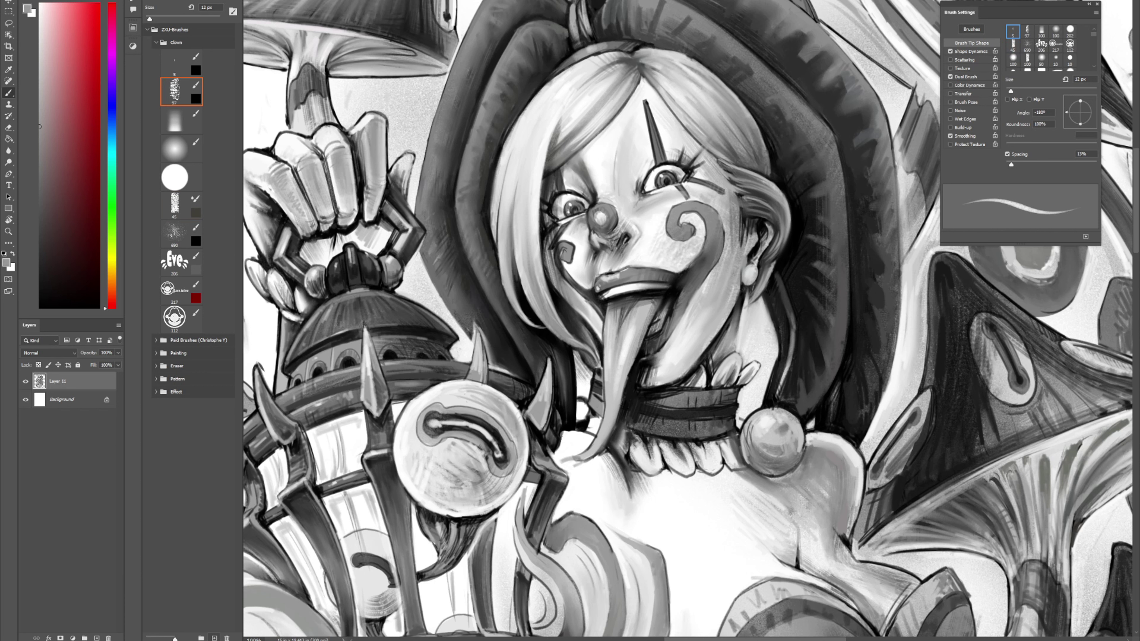
{"action": "left_click", "coordinate": [283, 272], "text": "alt"}
{"action": "key", "text": "period"}
{"action": "key", "text": "period"}
{"action": "key", "text": "period"}
{"action": "key", "text": "period"}
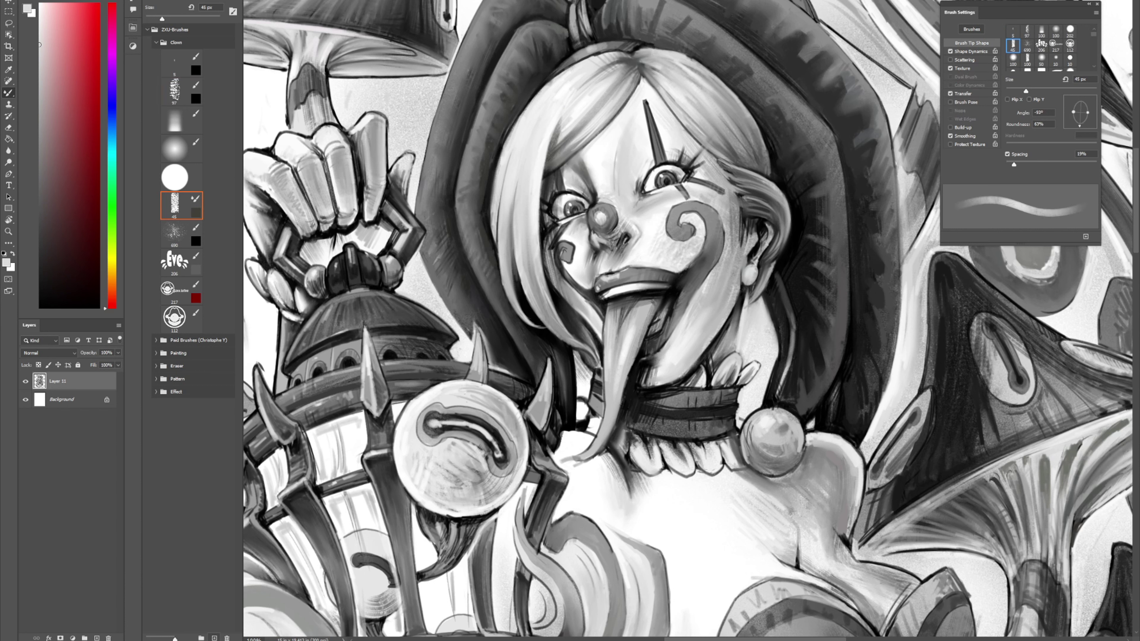
{"action": "key", "text": "comma"}
{"action": "key", "text": "comma"}
{"action": "key", "text": "comma"}
{"action": "key", "text": "comma"}
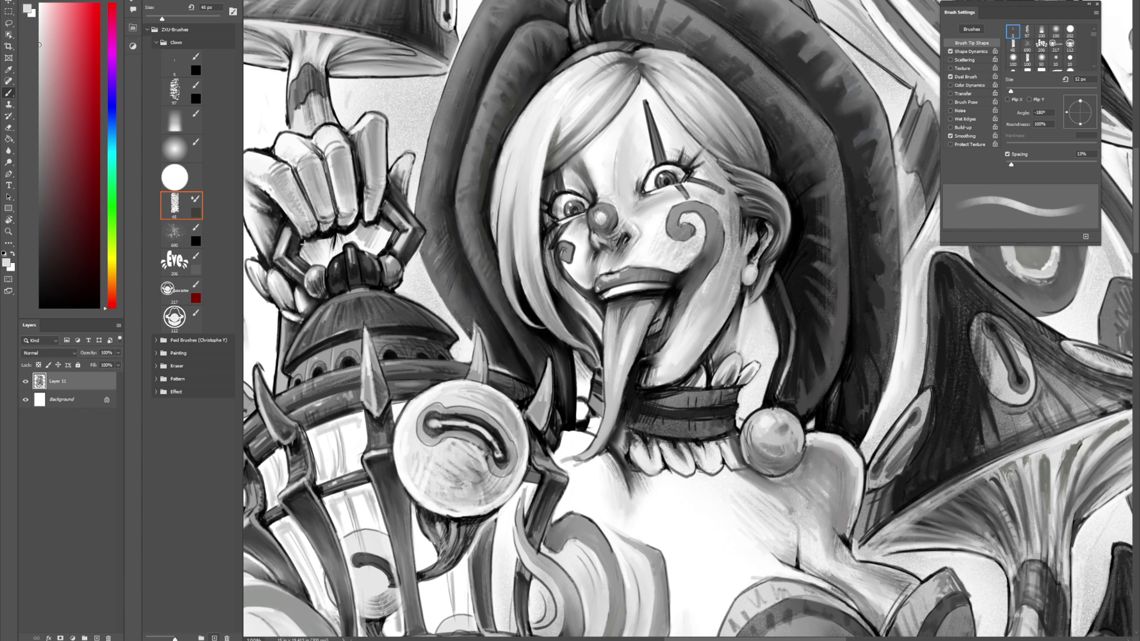
Step: Paint sampled dark grey along the fingertips below the lantern's handle with the 12 px brush, and blend the stroke
{"action": "left_click", "coordinate": [310, 308], "text": "alt"}
{"action": "key", "text": "ctrl+z"}
{"action": "mouse_move", "coordinate": [280, 288]}
{"action": "left_mouse_down"}
{"action": "mouse_move", "coordinate": [304, 283]}
{"action": "mouse_move", "coordinate": [300, 312]}
{"action": "left_mouse_up"}
{"action": "key", "text": "period"}
{"action": "key", "text": "period"}
{"action": "key", "text": "period"}
{"action": "key", "text": "period"}
{"action": "key", "text": "shift+b"}
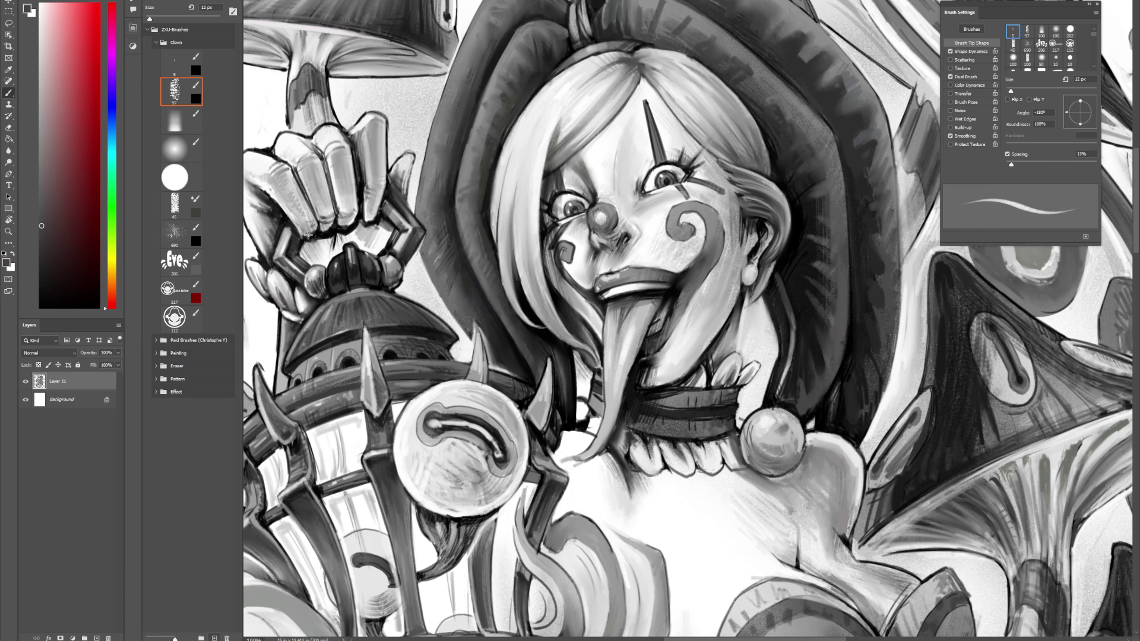
{"action": "key", "text": "shift+b"}
Step: Clean up the fingertip edges beside the lantern handle with near-white, and blend with the 45 px brush
{"action": "mouse_move", "coordinate": [278, 194]}
{"action": "left_mouse_down"}
{"action": "mouse_move", "coordinate": [368, 247]}
{"action": "mouse_move", "coordinate": [327, 245]}
{"action": "mouse_move", "coordinate": [359, 318]}
{"action": "left_mouse_up"}
{"action": "key", "text": "comma"}
{"action": "key", "text": "comma"}
{"action": "key", "text": "comma"}
{"action": "key", "text": "comma"}
{"action": "key", "text": "x"}
{"action": "key", "text": "period"}
{"action": "key", "text": "period"}
{"action": "key", "text": "period"}
{"action": "key", "text": "period"}
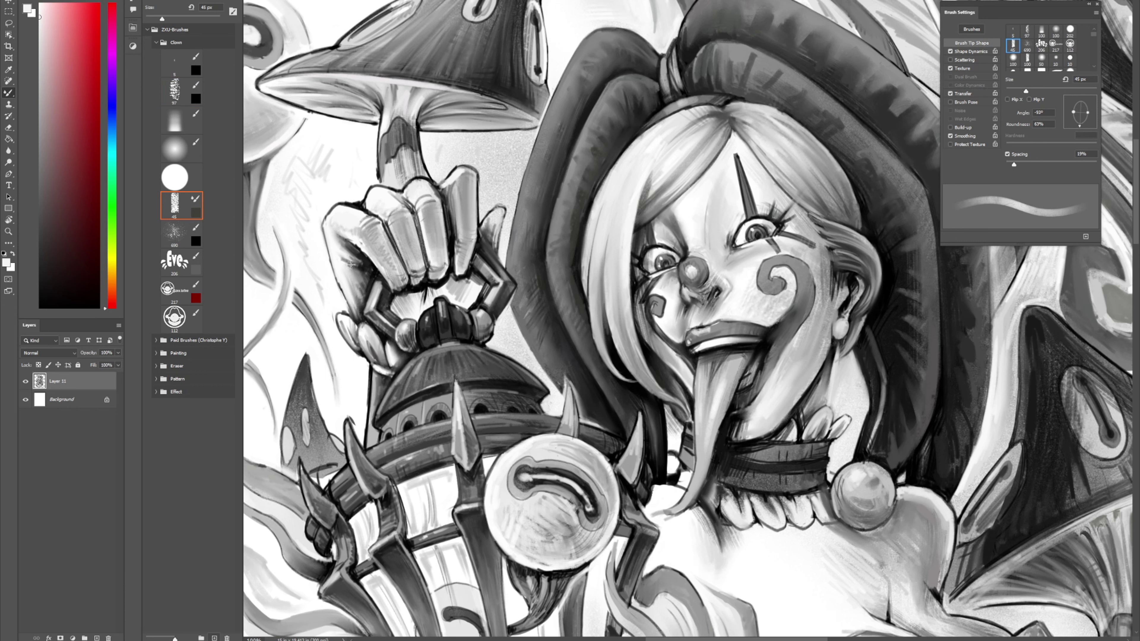
Step: Paint sampled light grey down the staff beside the lantern's dome with the 12 px brush, and blend it
{"action": "key", "text": "comma"}
{"action": "key", "text": "comma"}
{"action": "key", "text": "comma"}
{"action": "key", "text": "comma"}
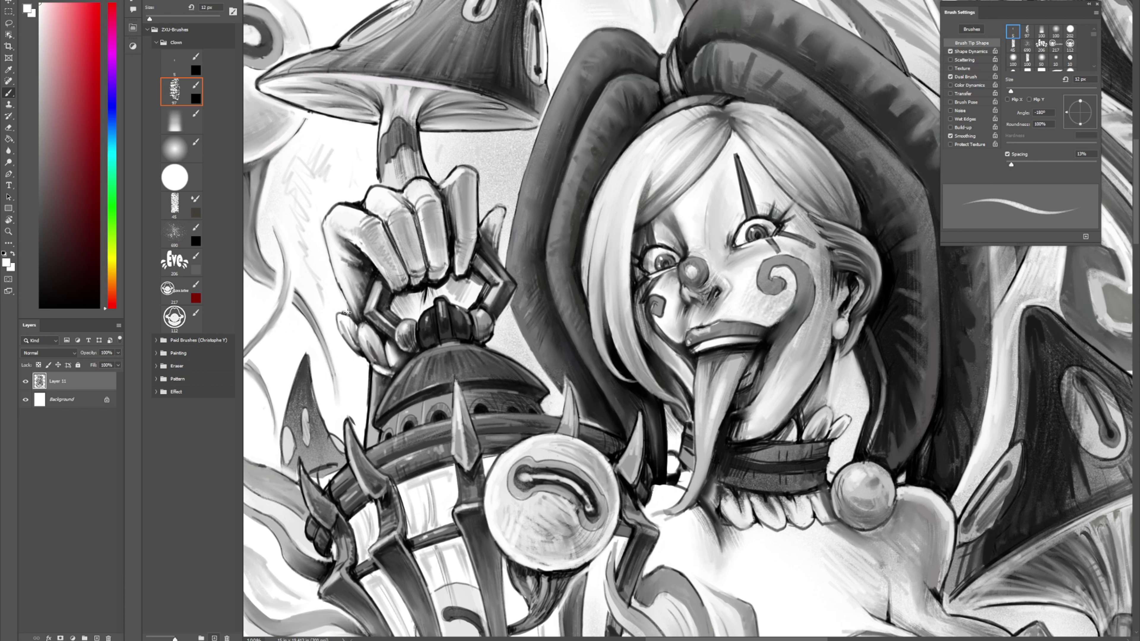
{"action": "left_click", "coordinate": [369, 382], "text": "alt"}
{"action": "left_click_drag", "start_coordinate": [371, 380], "coordinate": [366, 448]}
{"action": "key", "text": "shift+b"}
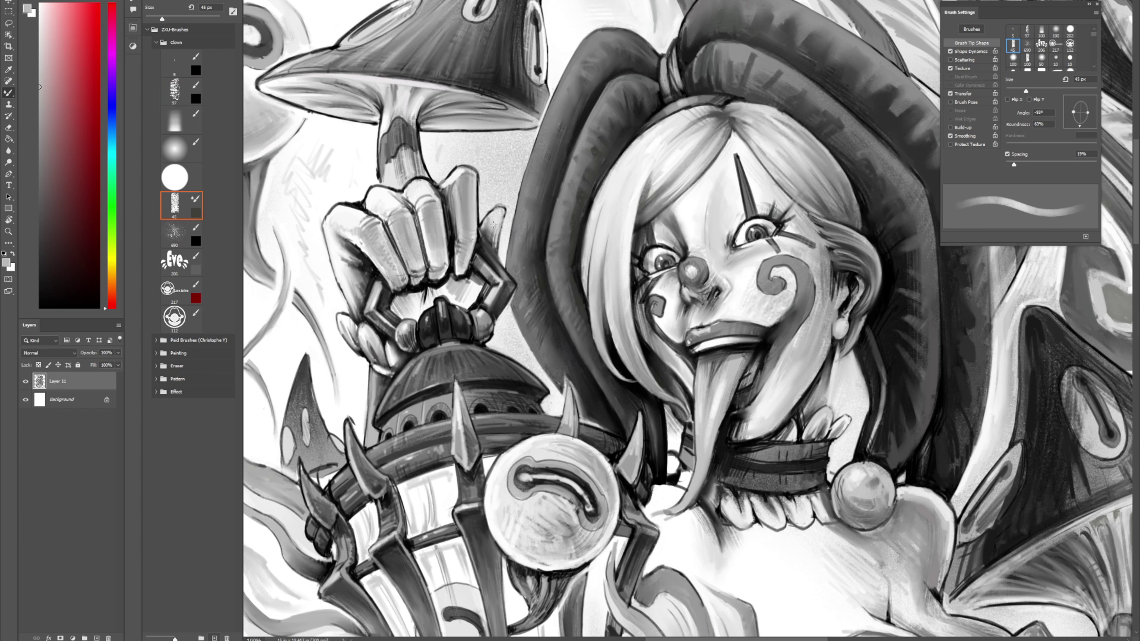
Step: Shade the lone fingertip behind the lantern handle with several sampled greys using the 12 px brush
{"action": "key", "text": "comma"}
{"action": "key", "text": "comma"}
{"action": "key", "text": "comma"}
{"action": "key", "text": "comma"}
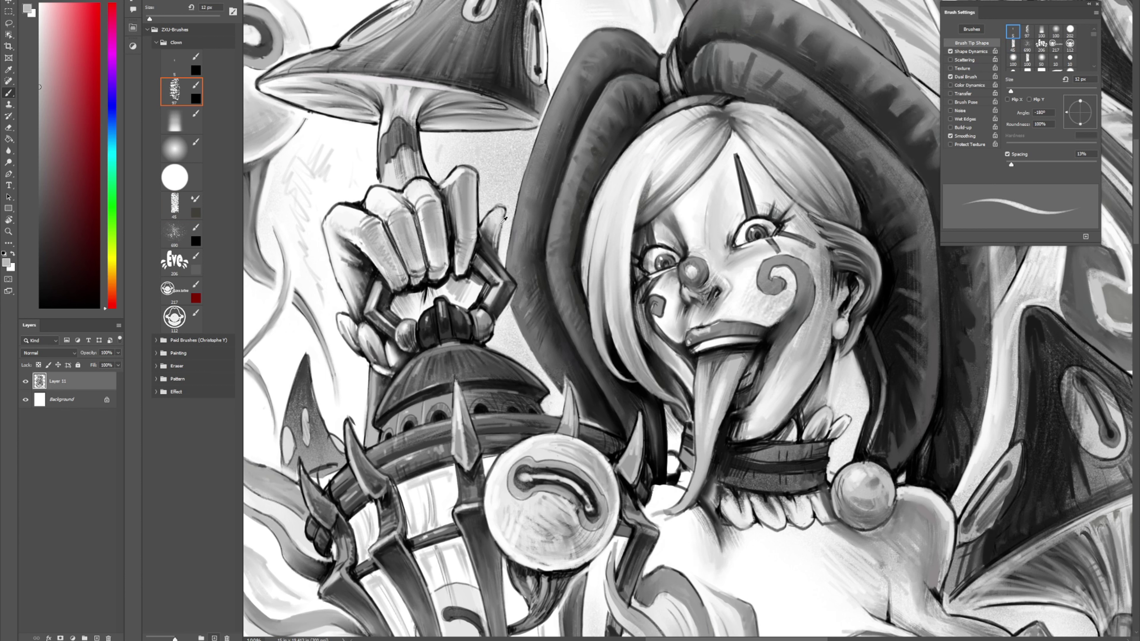
{"action": "left_click", "coordinate": [493, 246], "text": "alt"}
{"action": "left_click", "coordinate": [483, 239], "text": "alt"}
{"action": "left_click", "coordinate": [499, 255], "text": "alt"}
Step: Paint sampled near-white on the mushroom's stem and gills above the hand, and blend with the 45 px brush
{"action": "left_click", "coordinate": [429, 137], "text": "alt"}
{"action": "key", "text": "shift+b"}
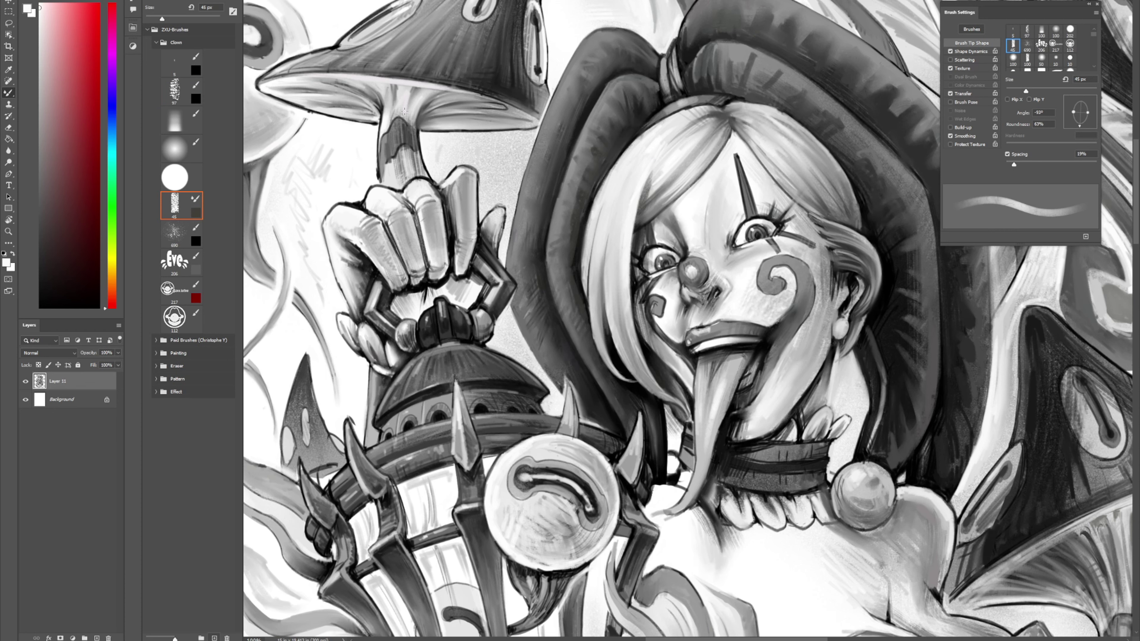
{"action": "left_click_drag", "start_coordinate": [388, 92], "coordinate": [417, 181]}
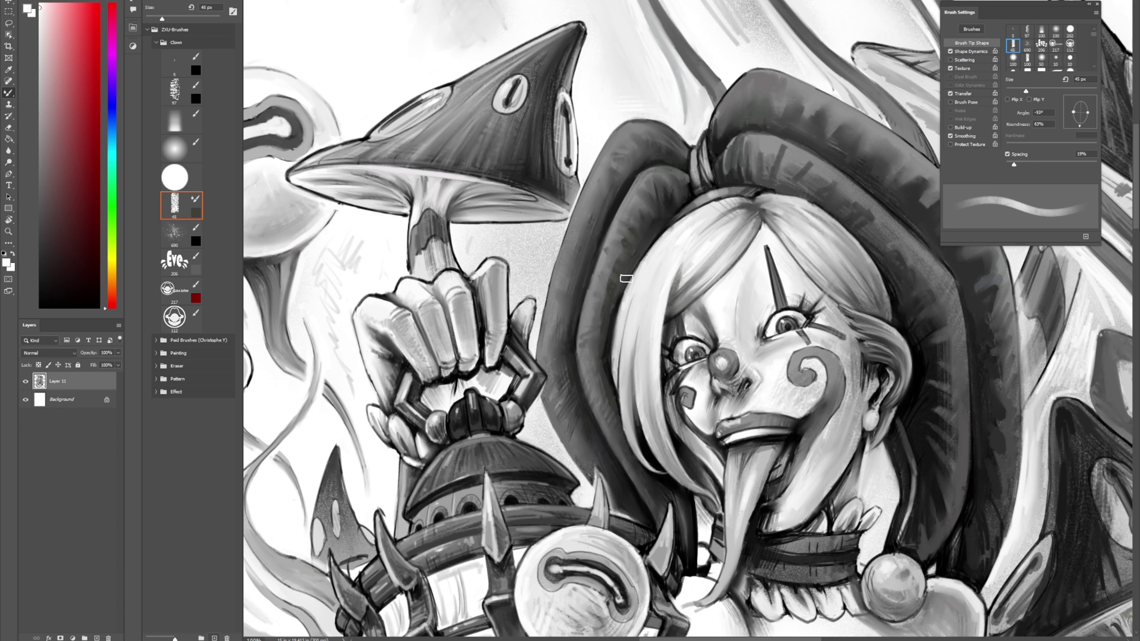
Step: Paint sampled near-white on the nose bridge beside the far eye, and reduce the blending brush to 20 px
{"action": "left_click_drag", "start_coordinate": [764, 221], "coordinate": [698, 169]}
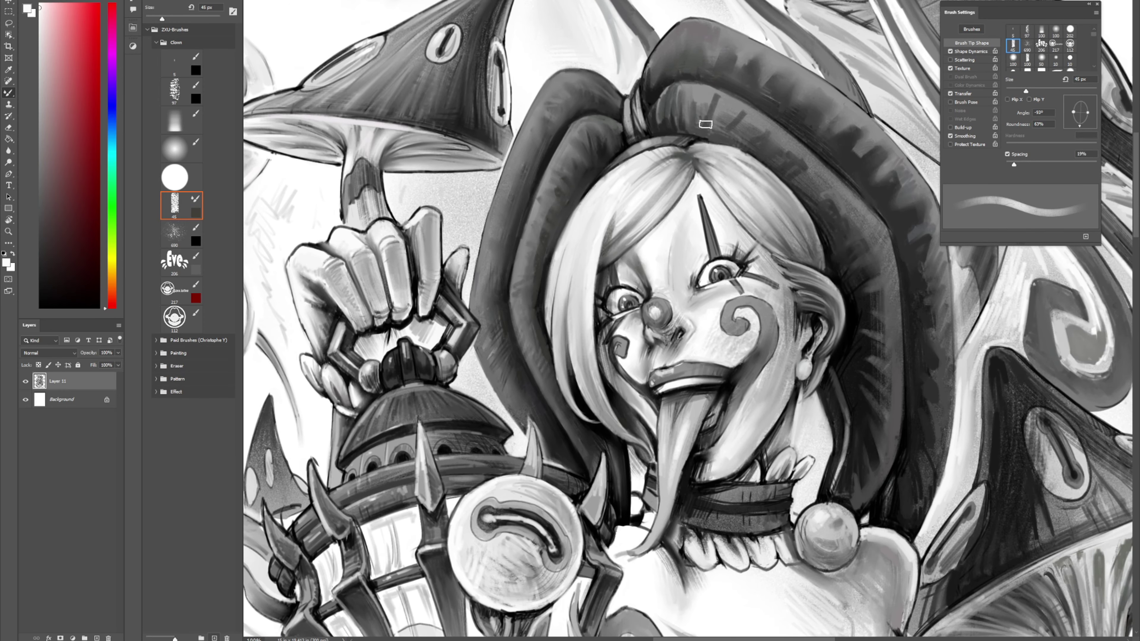
{"action": "key", "text": "r"}
{"action": "left_click_drag", "start_coordinate": [641, 235], "coordinate": [786, 196]}
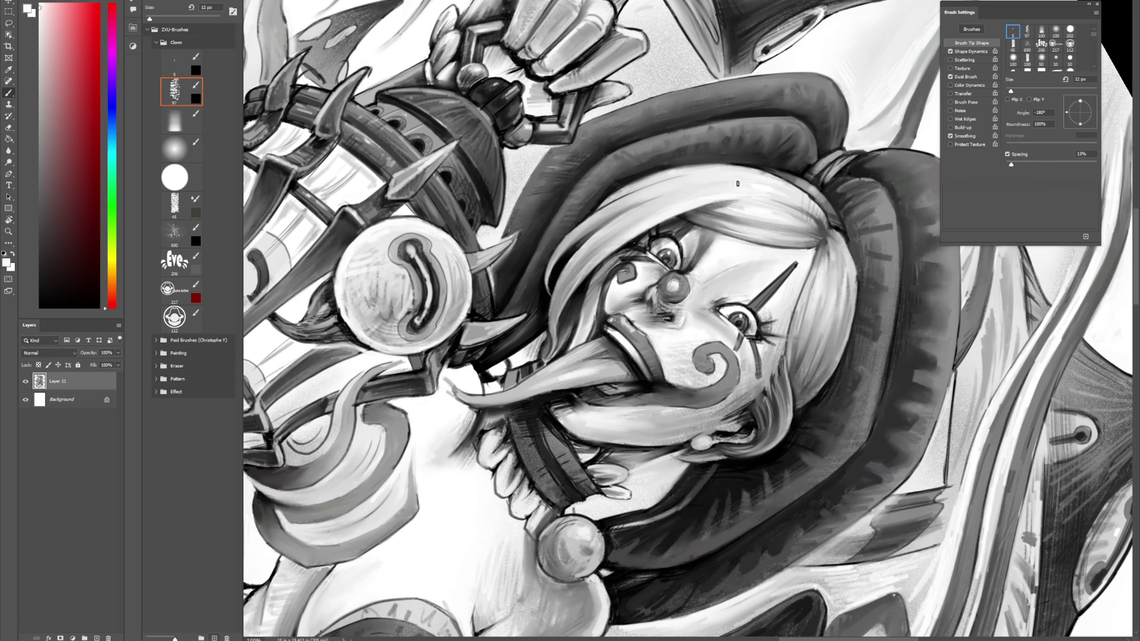
{"action": "left_click", "coordinate": [712, 257], "text": "alt"}
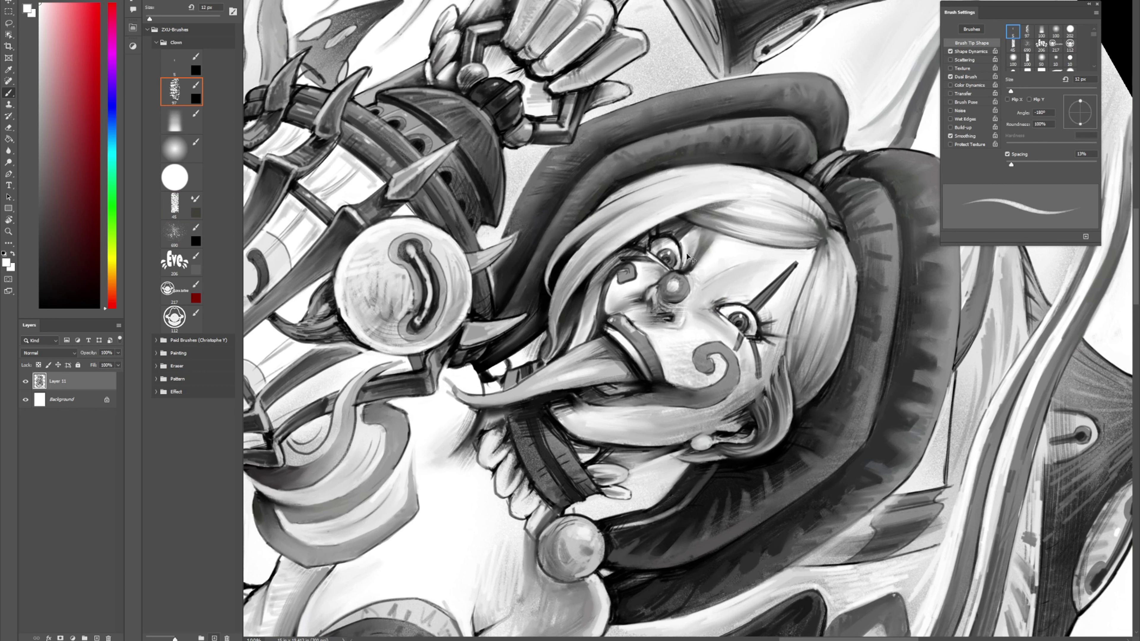
{"action": "key", "text": "shift+b"}
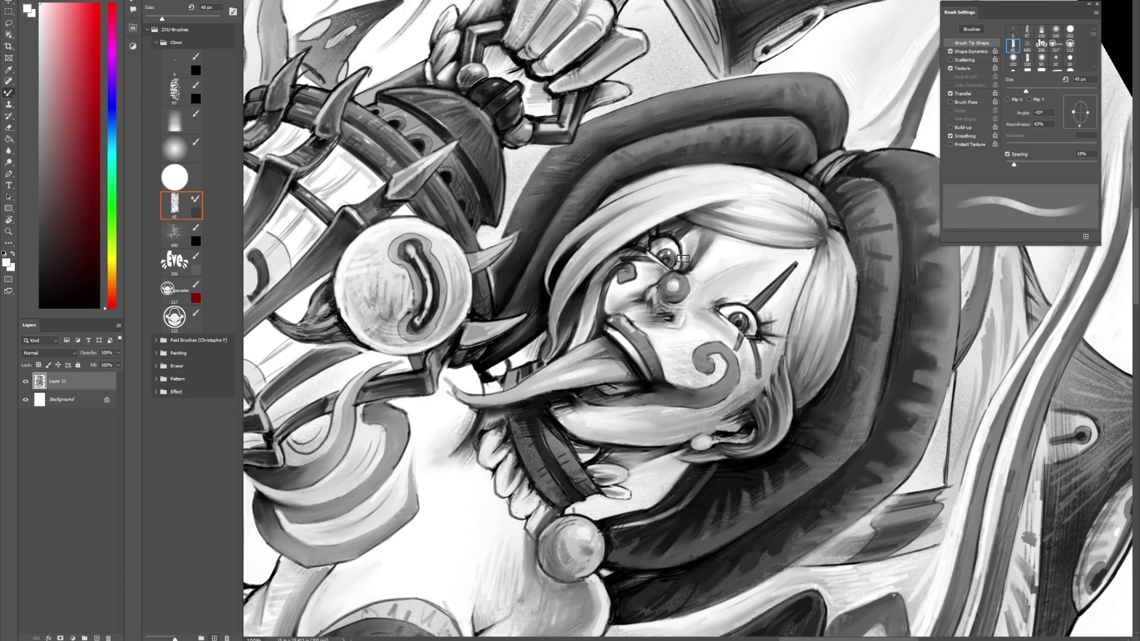
{"action": "key", "text": "["}
{"action": "key", "text": "["}
{"action": "key", "text": "["}
{"action": "key", "text": "["}
{"action": "key", "text": "["}
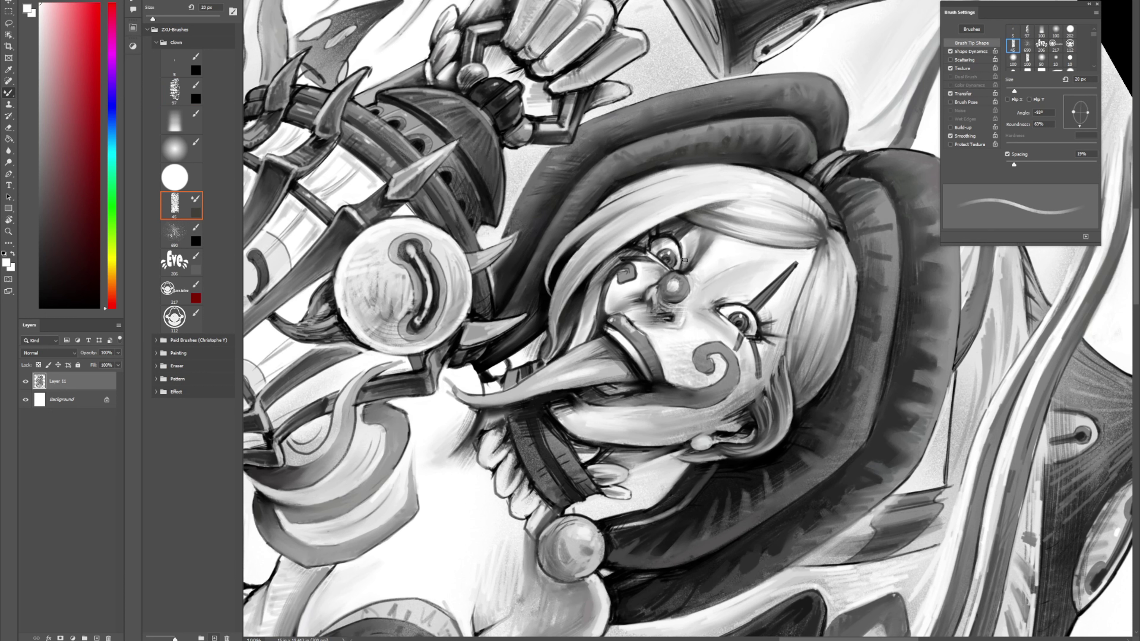
Step: Touch up the inner corner of the far eye with the 12 px brush, and blend with the 20 px brush
{"action": "key", "text": "comma"}
{"action": "key", "text": "comma"}
{"action": "key", "text": "comma"}
{"action": "key", "text": "comma"}
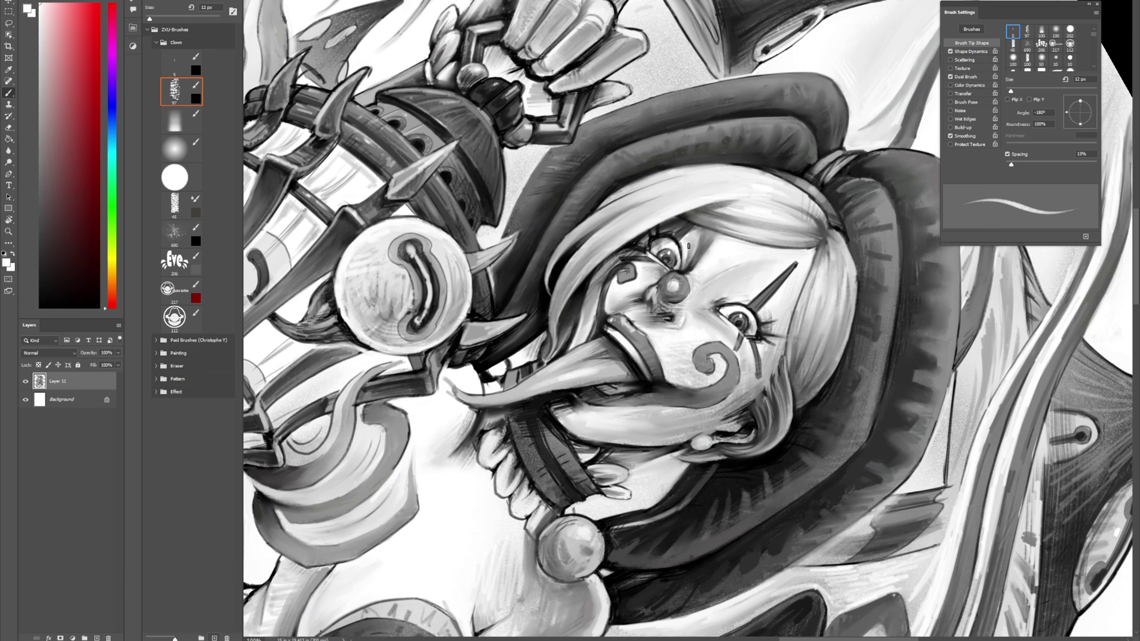
{"action": "key", "text": "period"}
{"action": "key", "text": "period"}
{"action": "key", "text": "period"}
{"action": "key", "text": "period"}
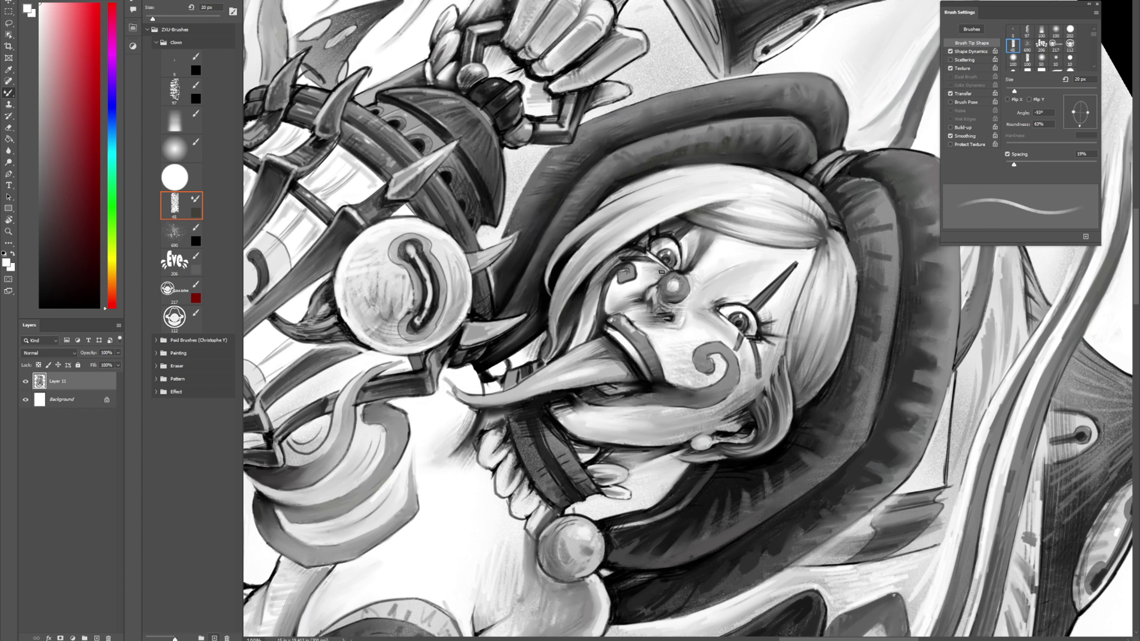
Step: Paint sampled dark and light greys beside the nostril under the clown nose with the 12 px brush
{"action": "key", "text": "comma"}
{"action": "key", "text": "comma"}
{"action": "key", "text": "comma"}
{"action": "key", "text": "comma"}
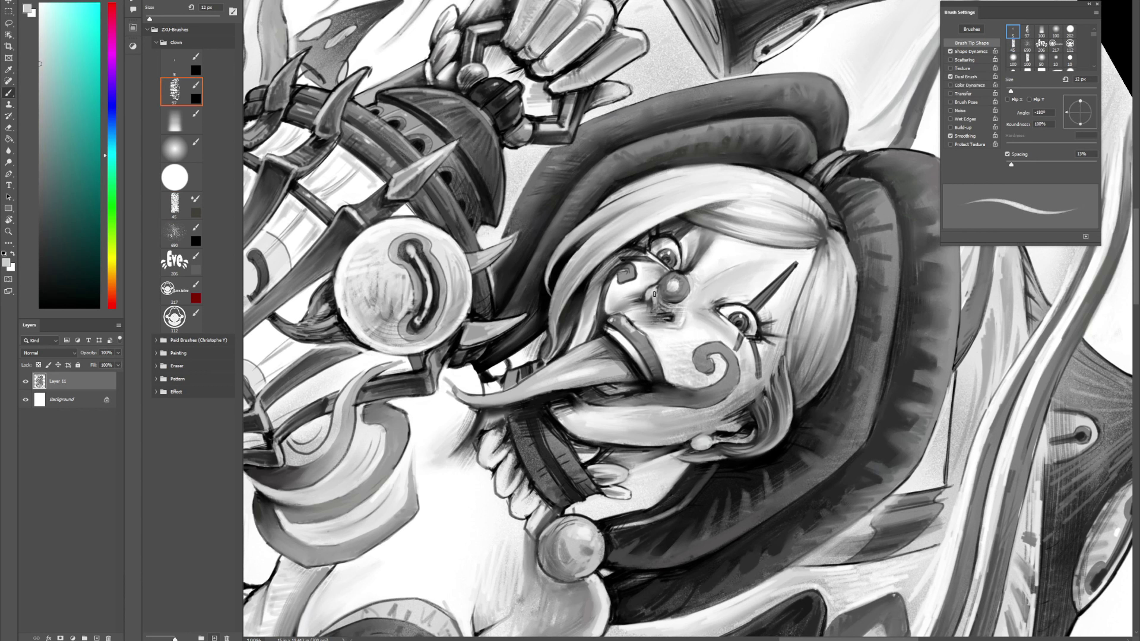
{"action": "left_click", "coordinate": [649, 298], "text": "alt"}
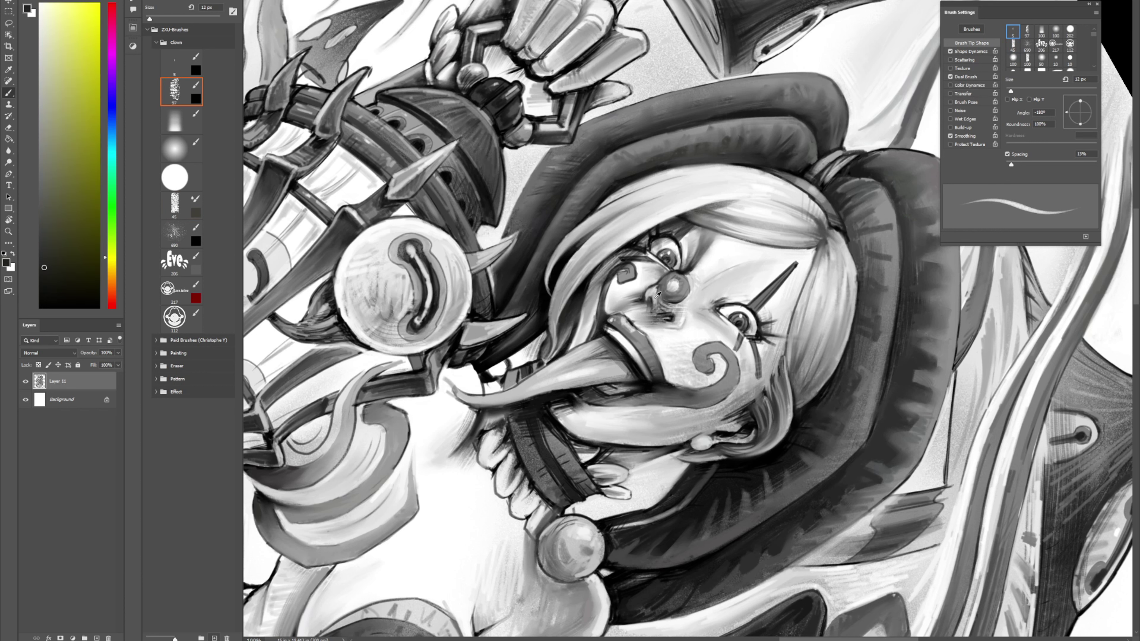
{"action": "left_click", "coordinate": [652, 300], "text": "alt"}
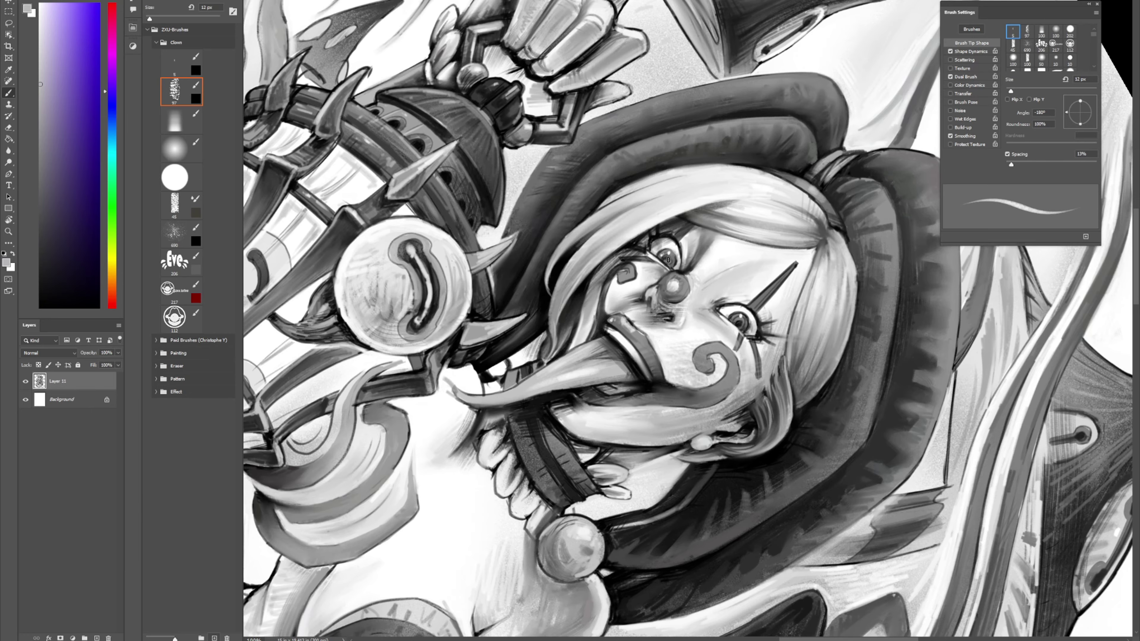
Step: Rotate the canvas and darken the nostril under the clown nose with sampled dark grey
{"action": "key", "text": "r"}
{"action": "left_click_drag", "start_coordinate": [716, 166], "coordinate": [586, 202]}
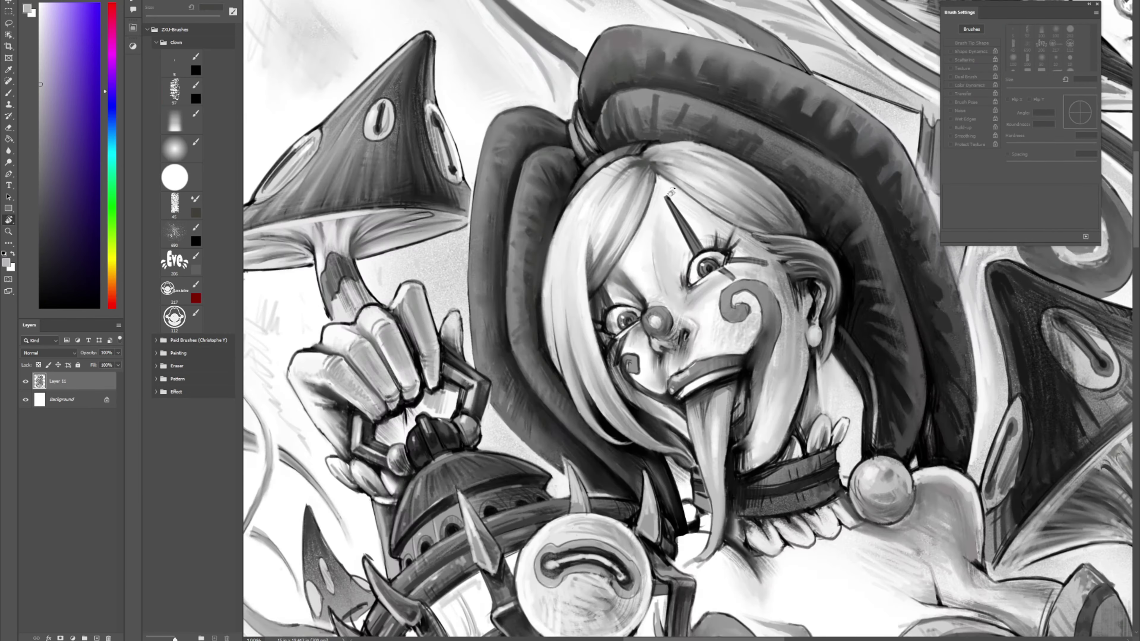
{"action": "mouse_move", "coordinate": [782, 365]}
{"action": "left_mouse_down"}
{"action": "mouse_move", "coordinate": [774, 256]}
{"action": "mouse_move", "coordinate": [657, 221]}
{"action": "left_mouse_up"}
{"action": "left_click_drag", "start_coordinate": [755, 262], "coordinate": [777, 279]}
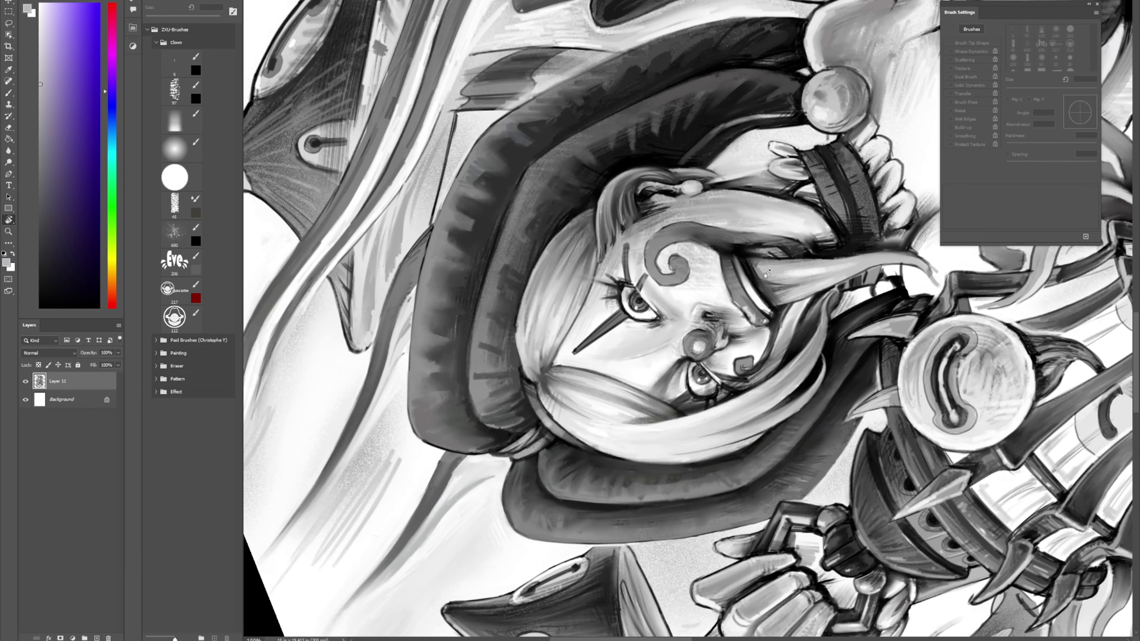
{"action": "key", "text": "b"}
{"action": "left_click", "coordinate": [706, 332], "text": "alt"}
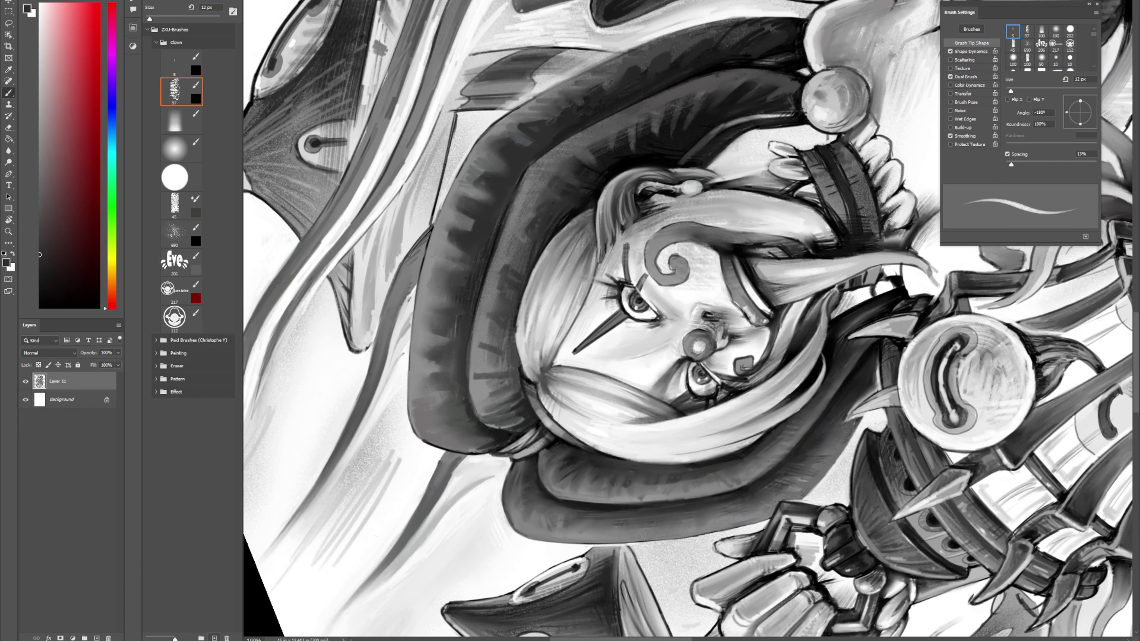
Step: Shade the clown nose's far edge with sampled dark grey, and blend around the nose with the 20 px brush
{"action": "key", "text": "r"}
{"action": "left_click_drag", "start_coordinate": [790, 153], "coordinate": [650, 128]}
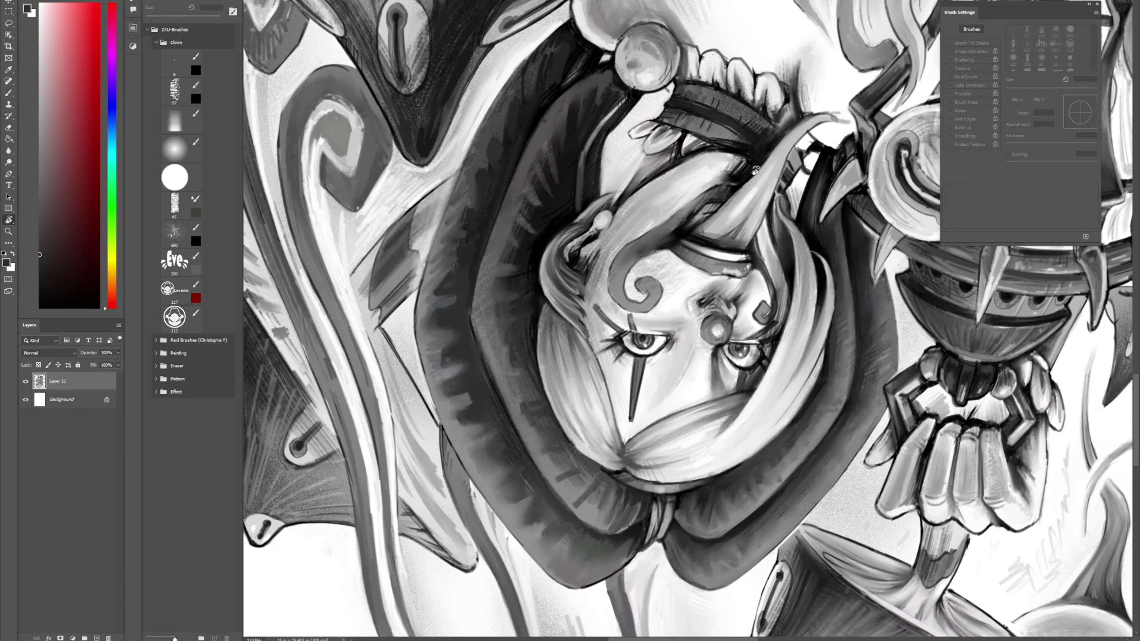
{"action": "key", "text": "b"}
{"action": "left_click", "coordinate": [734, 318], "text": "alt"}
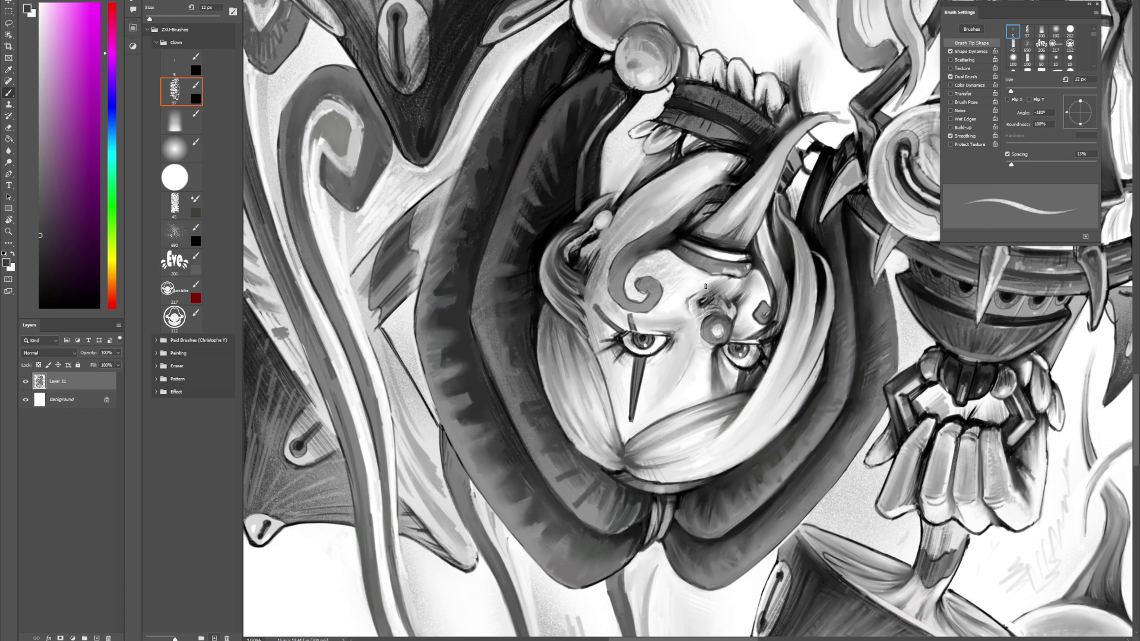
{"action": "key", "text": "shift+b"}
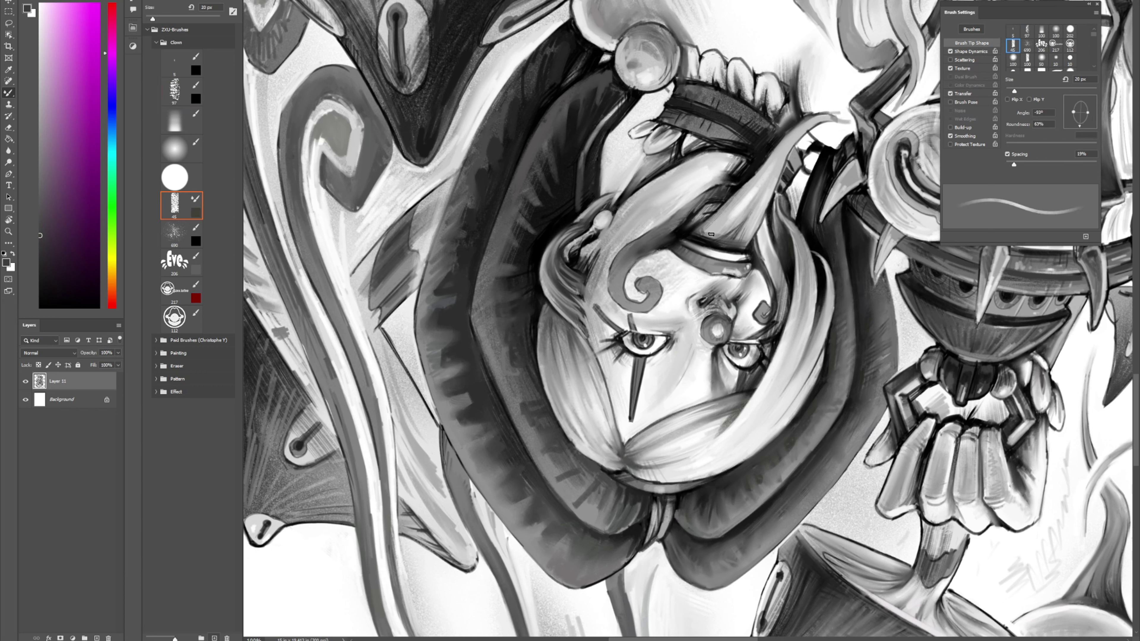
Step: Refine the cheek swirl's outer edge with sampled near-white and mid grey using the 12 px brush, and blend with the 20 px brush
{"action": "key", "text": "comma"}
{"action": "key", "text": "comma"}
{"action": "key", "text": "comma"}
{"action": "key", "text": "comma"}
{"action": "left_click", "coordinate": [667, 284], "text": "alt"}
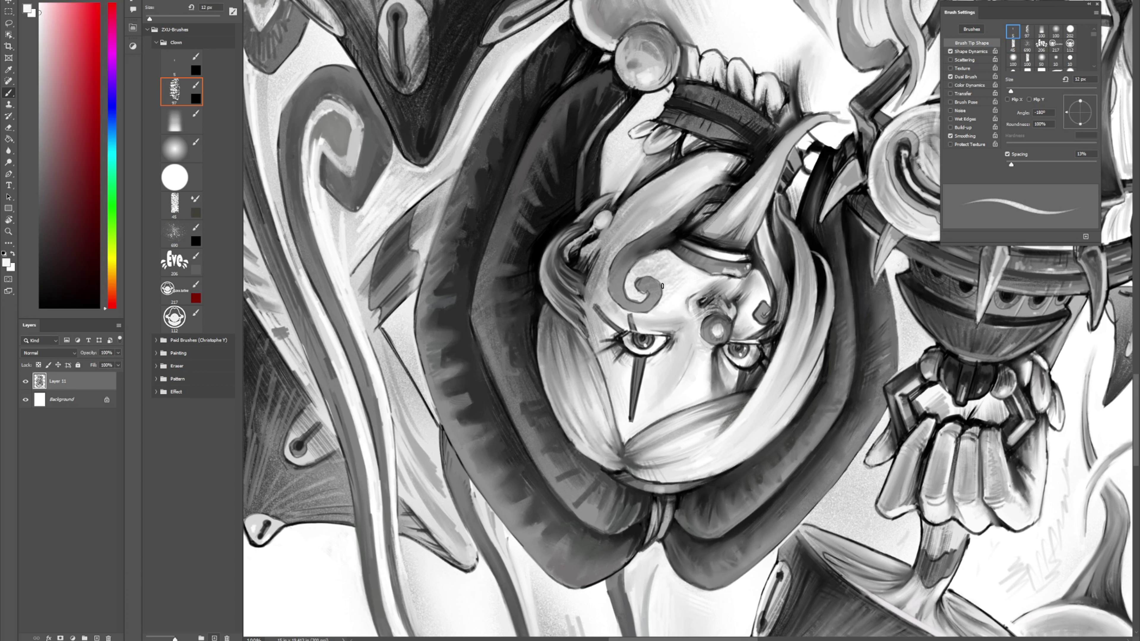
{"action": "left_click", "coordinate": [634, 281], "text": "alt"}
{"action": "left_click", "coordinate": [617, 265], "text": "alt"}
{"action": "left_click", "coordinate": [625, 261], "text": "alt"}
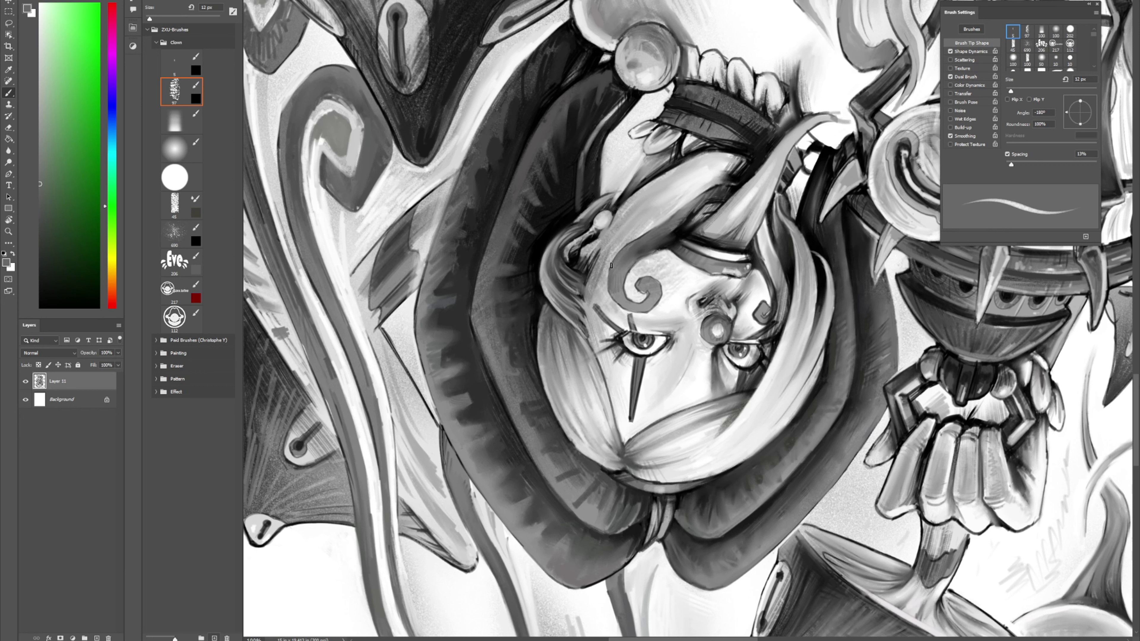
{"action": "key", "text": "shift+b"}
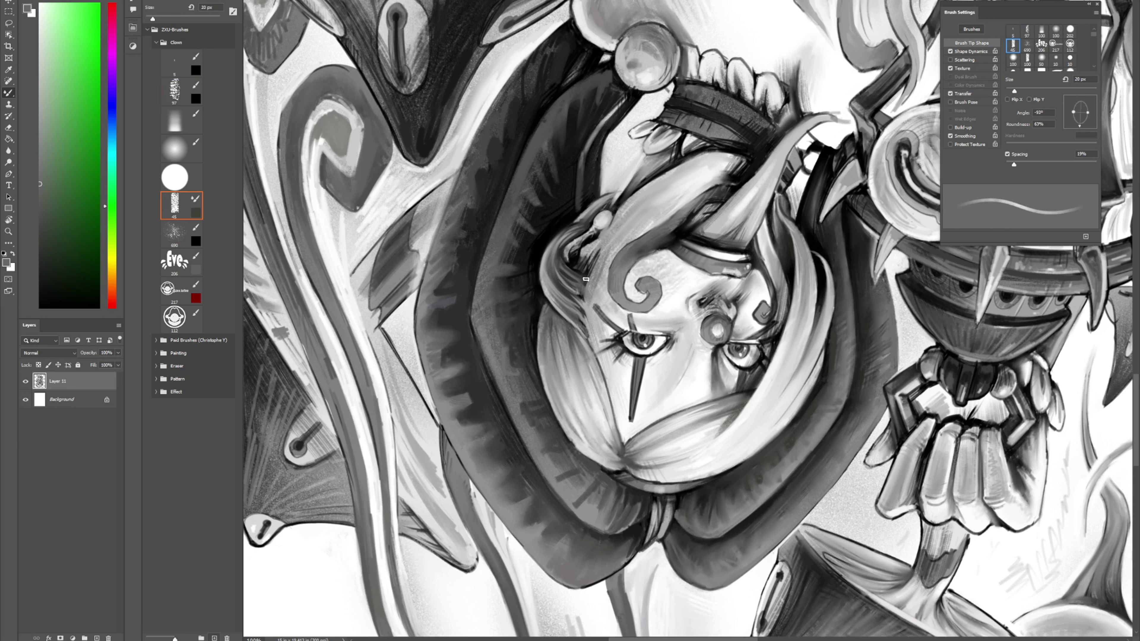
Step: Paint light grey on the cheek edge beside the ear with the 12 px brush
{"action": "key", "text": "comma"}
{"action": "key", "text": "comma"}
{"action": "key", "text": "comma"}
{"action": "key", "text": "comma"}
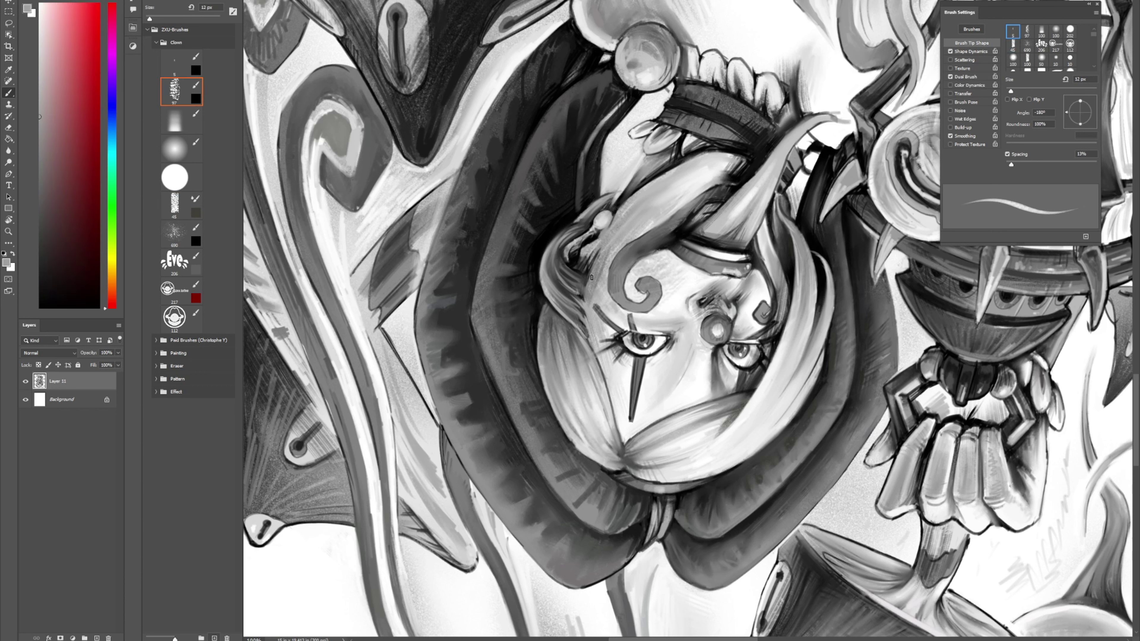
Step: Retouch the pale strip between the mushroom cap and the hood, and the shoulder's edge, with sampled dark and light greys
{"action": "left_click_drag", "start_coordinate": [592, 234], "coordinate": [584, 362]}
{"action": "left_click", "coordinate": [513, 255], "text": "alt"}
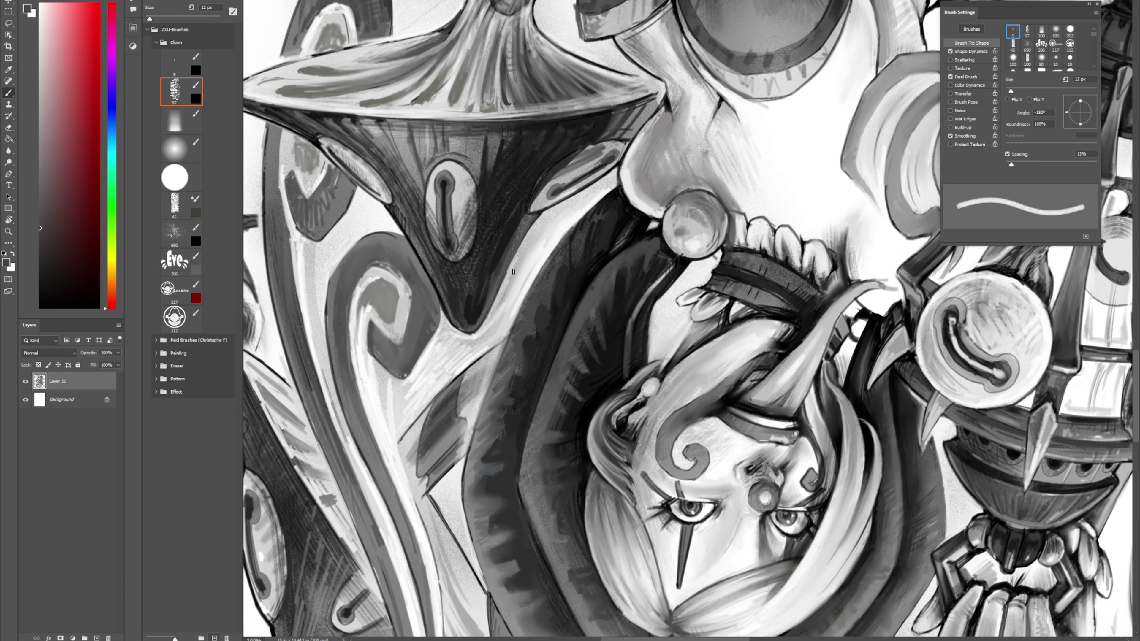
{"action": "left_click", "coordinate": [512, 266], "text": "alt"}
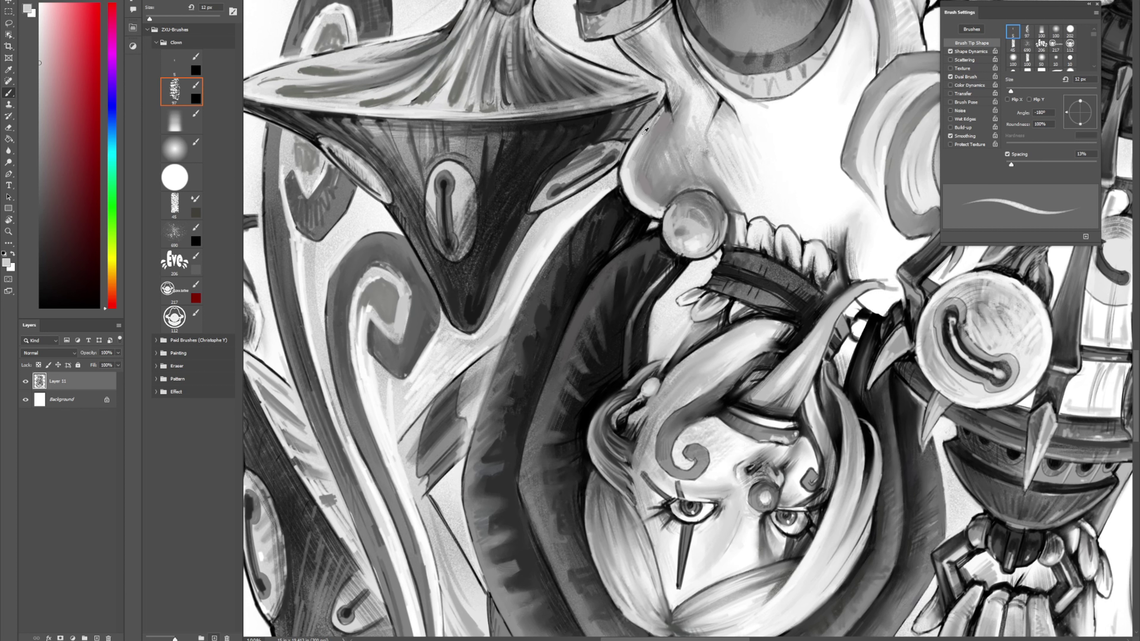
{"action": "left_click", "coordinate": [627, 163], "text": "alt"}
Step: Repaint the mushroom cap's edge beside the background swirl with sampled mid and dark greys, and blend with the 20 px brush
{"action": "left_click_drag", "start_coordinate": [669, 73], "coordinate": [717, 81]}
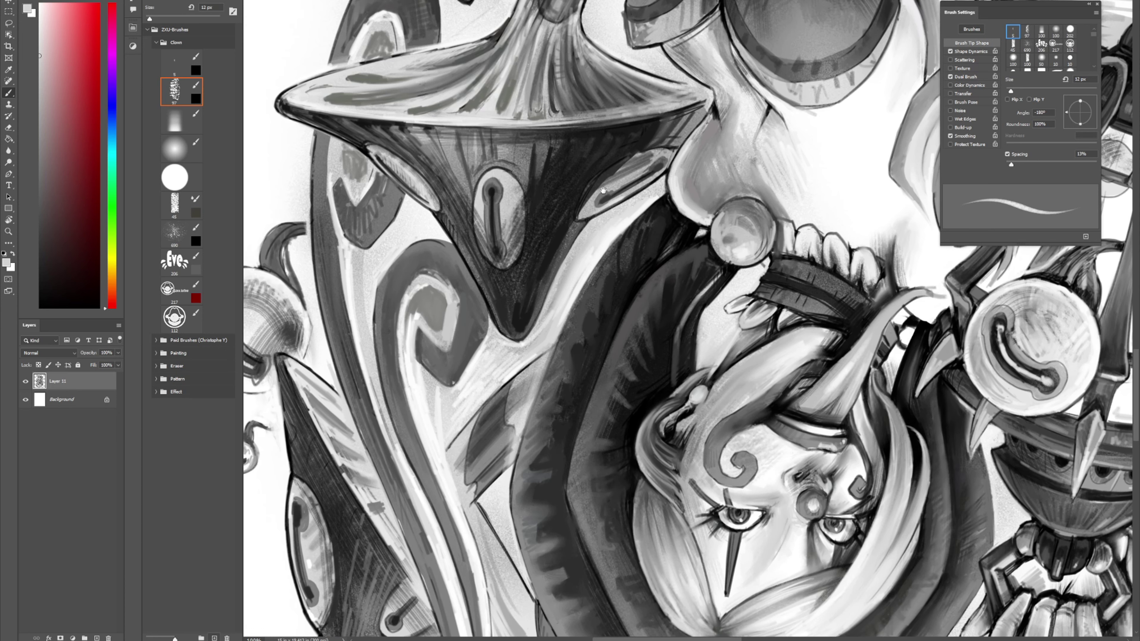
{"action": "left_click", "coordinate": [463, 237], "text": "alt"}
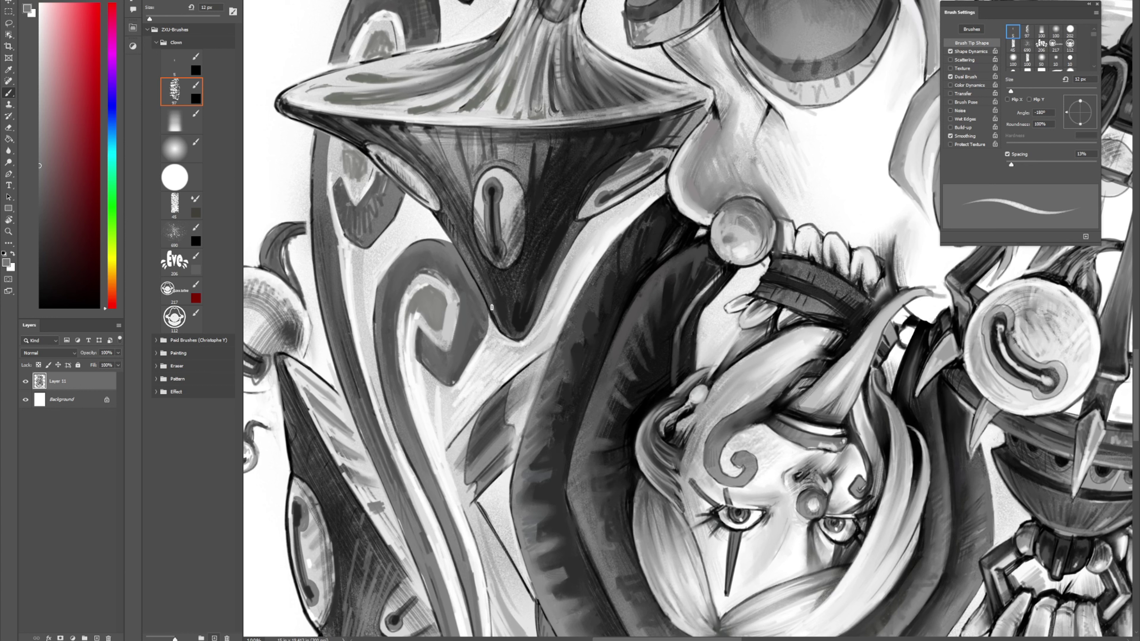
{"action": "left_click", "coordinate": [489, 321], "text": "alt"}
{"action": "left_click", "coordinate": [513, 320], "text": "alt"}
{"action": "left_click_drag", "start_coordinate": [461, 234], "coordinate": [495, 314]}
{"action": "key", "text": "shift+b"}
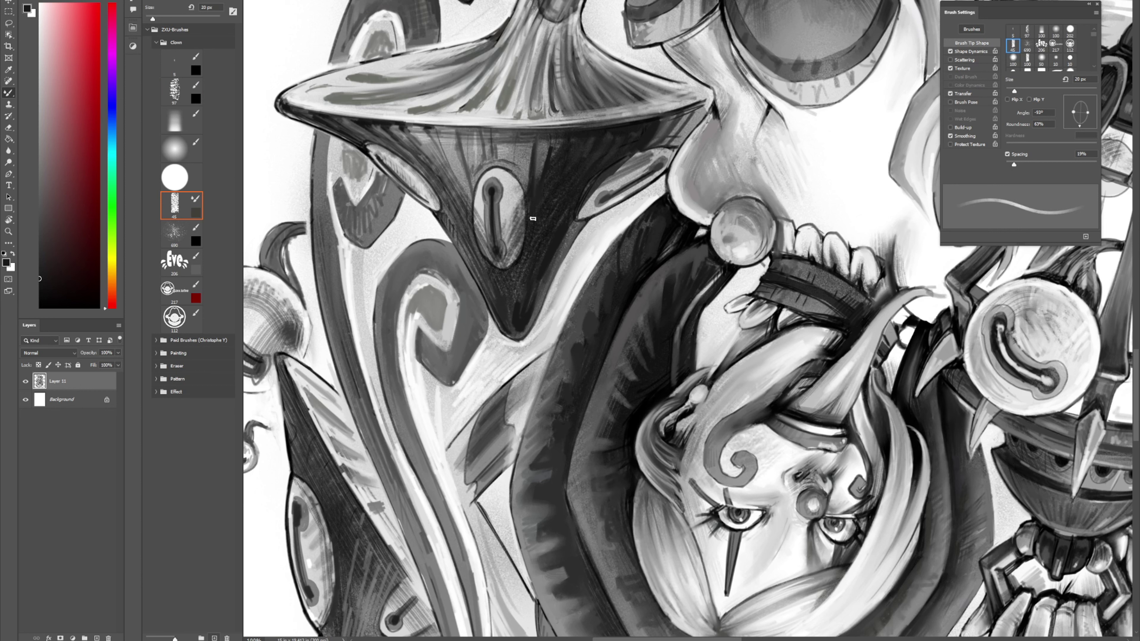
Step: Repaint the pale inner band of the background swirl beside the mushroom cap with sampled dark and light greys using the 12 px brush
{"action": "key", "text": "comma"}
{"action": "key", "text": "comma"}
{"action": "key", "text": "comma"}
{"action": "key", "text": "comma"}
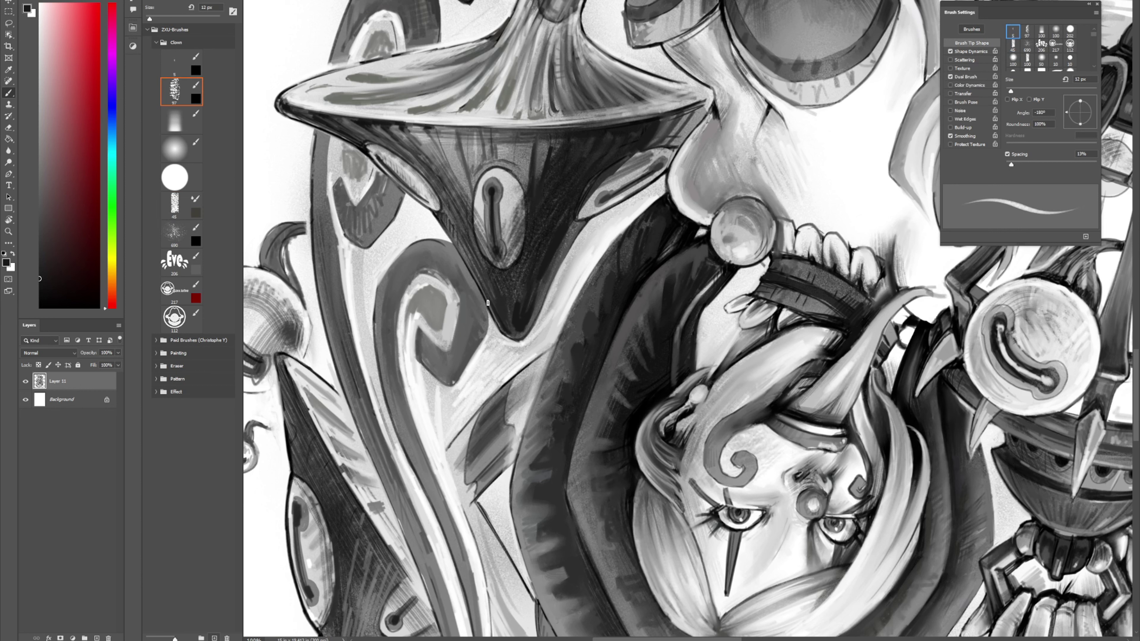
{"action": "left_click", "coordinate": [454, 277], "text": "alt"}
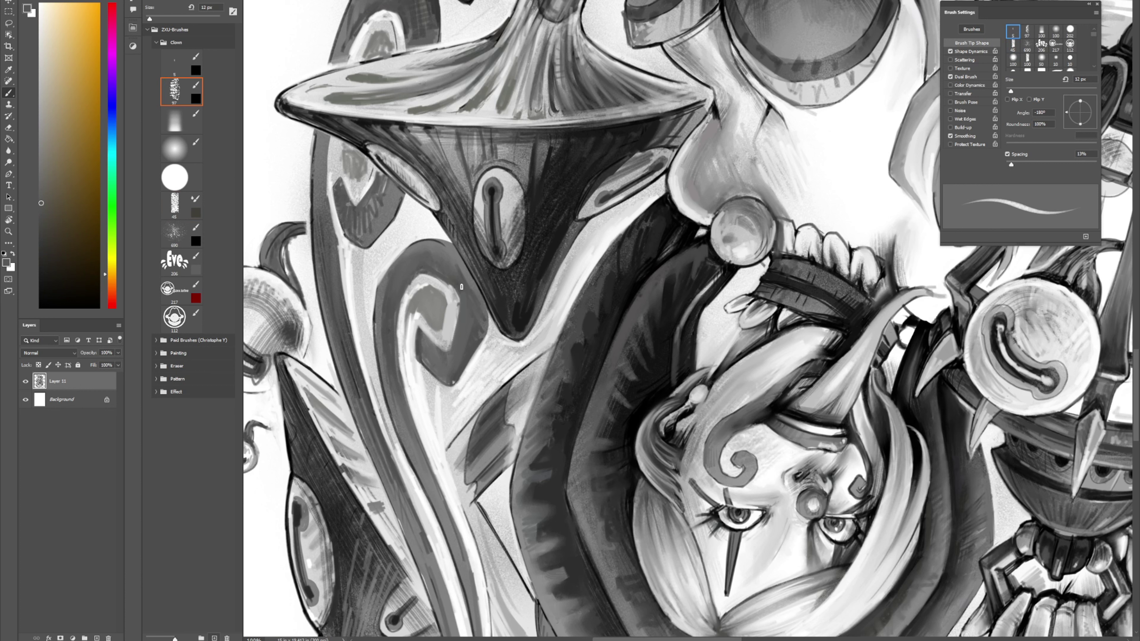
{"action": "left_click", "coordinate": [448, 291], "text": "alt"}
{"action": "left_click_drag", "start_coordinate": [443, 283], "coordinate": [459, 295]}
{"action": "left_click", "coordinate": [459, 284], "text": "alt"}
{"action": "left_click", "coordinate": [451, 299], "text": "alt"}
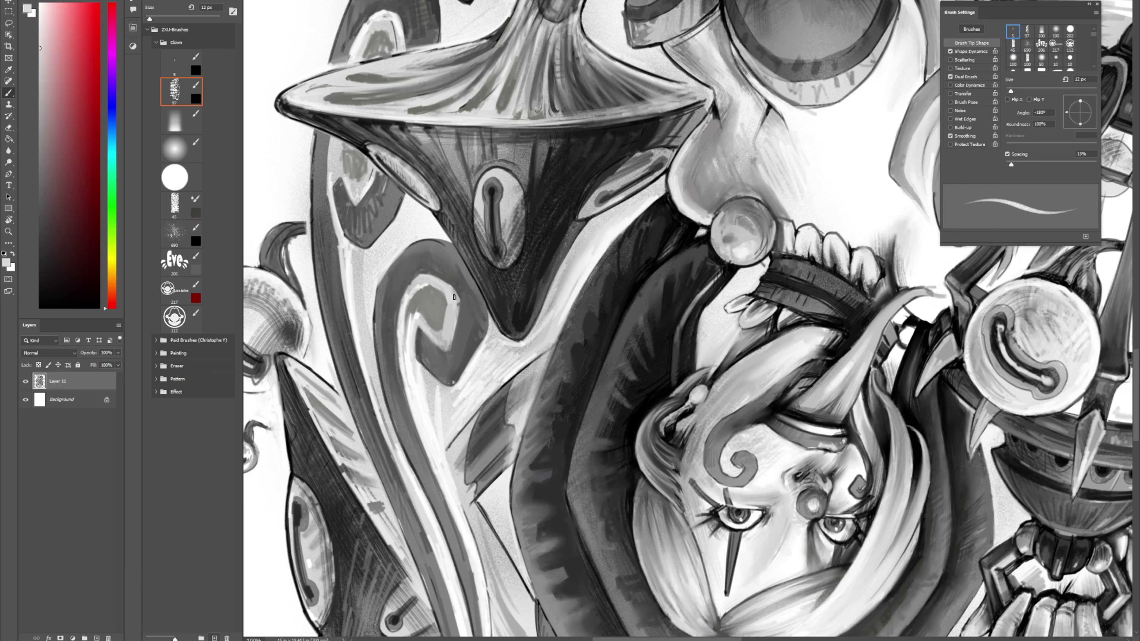
Step: Clean up the inner contour of the swirl's curl with sampled greys, and blend with the 20 px brush
{"action": "left_click", "coordinate": [456, 296], "text": "alt"}
{"action": "left_click", "coordinate": [453, 350], "text": "alt"}
{"action": "left_click", "coordinate": [462, 348], "text": "alt"}
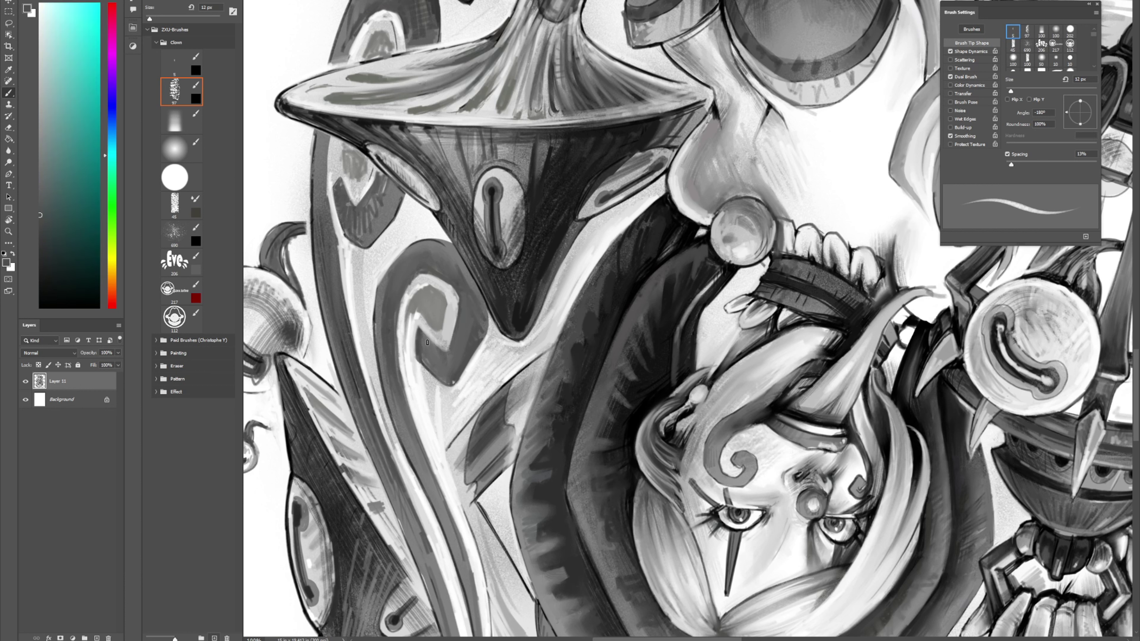
{"action": "left_click_drag", "start_coordinate": [410, 330], "coordinate": [415, 314]}
{"action": "key", "text": "shift+b"}
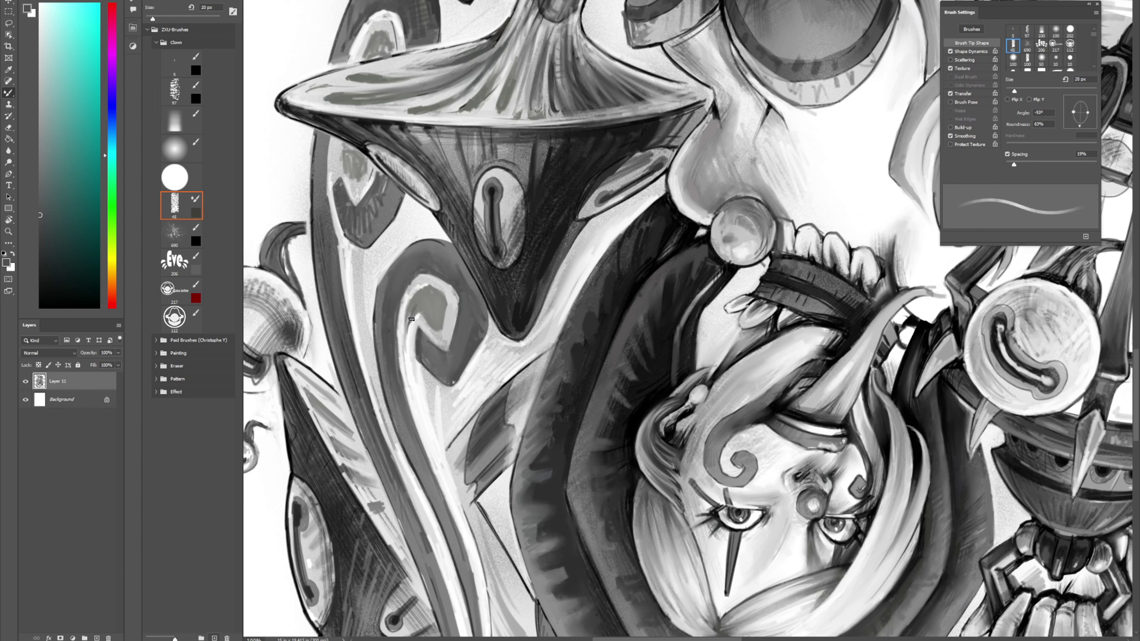
Step: Paint sampled mid grey inside the swirl's curl with the 12 px brush, and blend with the 20 px brush
{"action": "key", "text": "comma"}
{"action": "key", "text": "comma"}
{"action": "key", "text": "comma"}
{"action": "key", "text": "comma"}
{"action": "left_click", "coordinate": [413, 314], "text": "alt"}
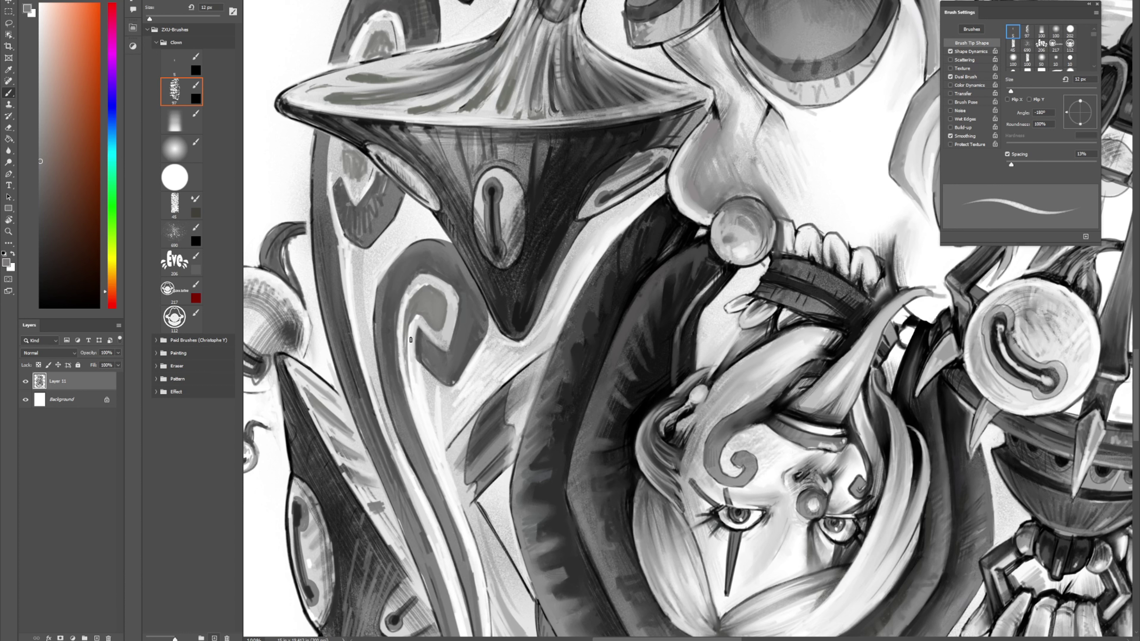
{"action": "key", "text": "shift+b"}
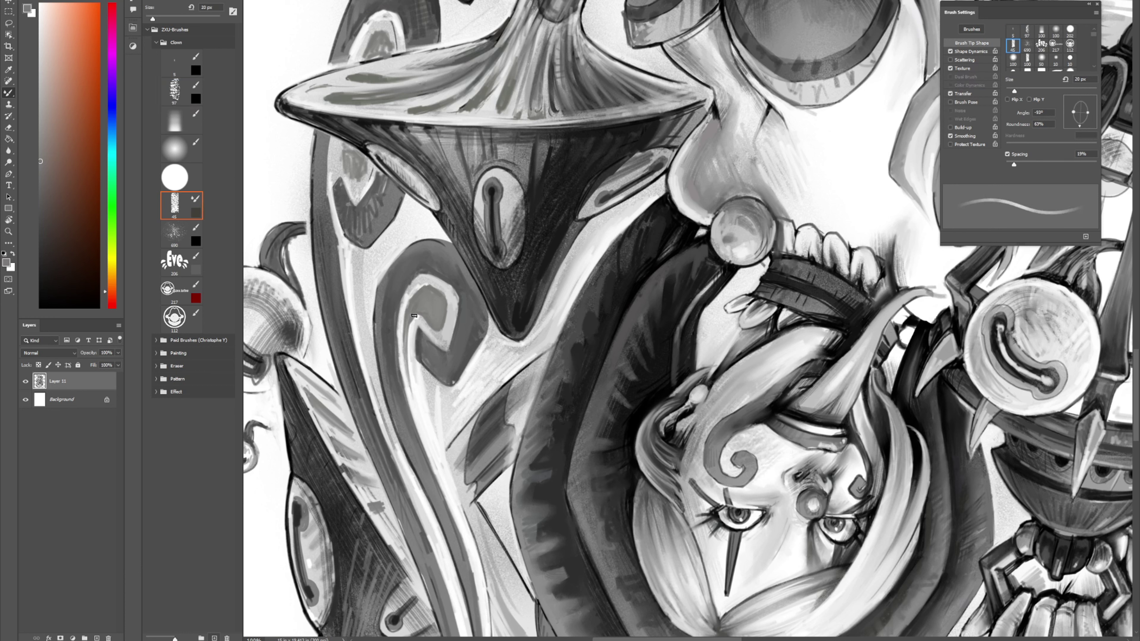
Step: Refine the outer edge of the swirl's stem with dark grey using the 12 px brush, and blend with the 20 px brush
{"action": "key", "text": "comma"}
{"action": "key", "text": "comma"}
{"action": "key", "text": "comma"}
{"action": "key", "text": "comma"}
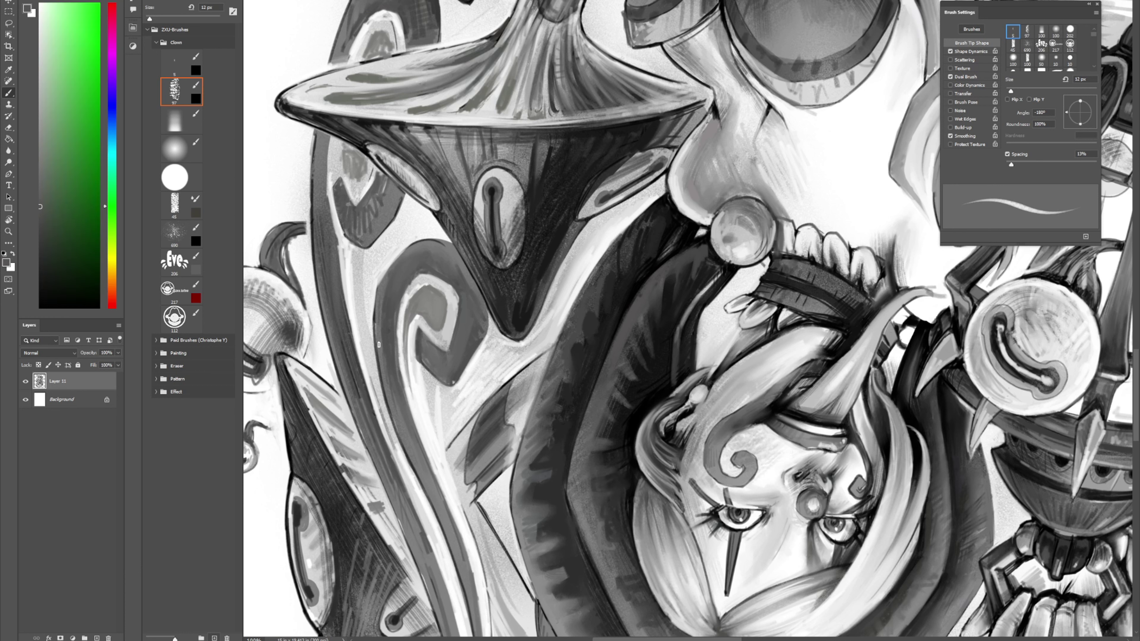
{"action": "key", "text": "period"}
{"action": "key", "text": "period"}
{"action": "key", "text": "period"}
{"action": "key", "text": "period"}
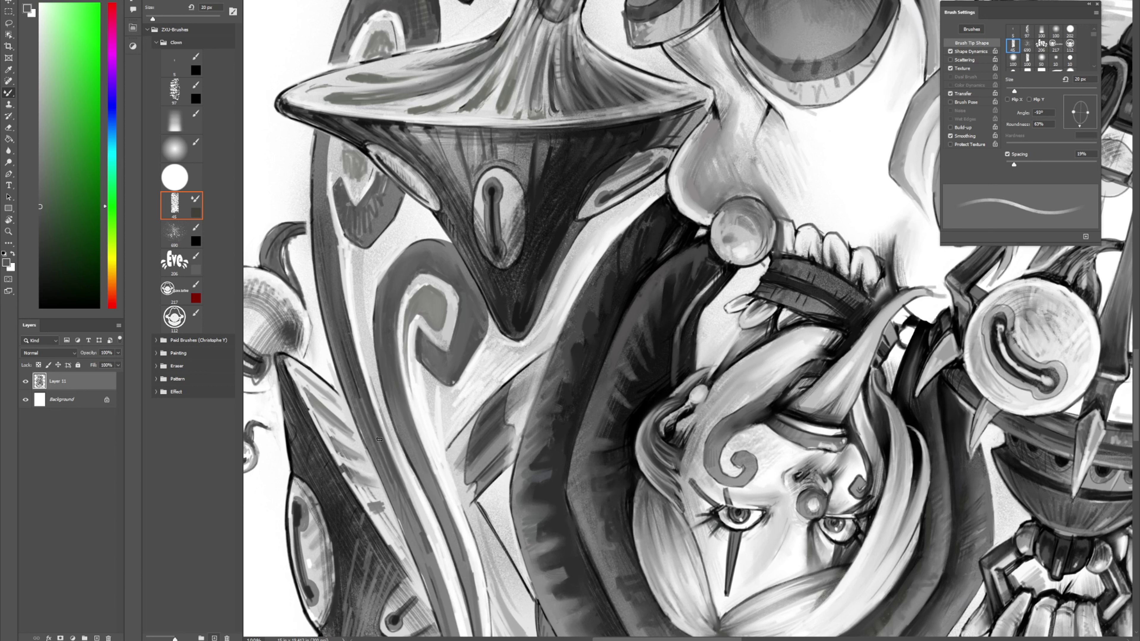
Step: Retouch the swirl partly hidden behind the mushroom cap, alternating the 12 px brush with an enlarged blending brush
{"action": "left_click_drag", "start_coordinate": [377, 324], "coordinate": [409, 433]}
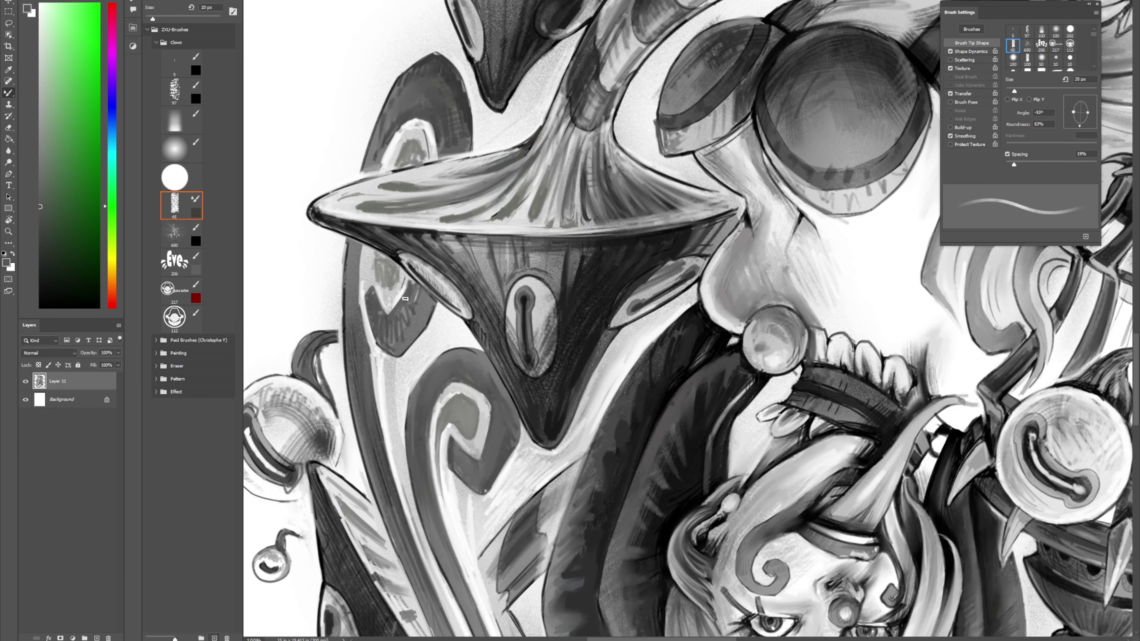
{"action": "key", "text": "bracketright"}
{"action": "key", "text": "bracketright"}
{"action": "key", "text": "bracketright"}
{"action": "key", "text": "bracketright"}
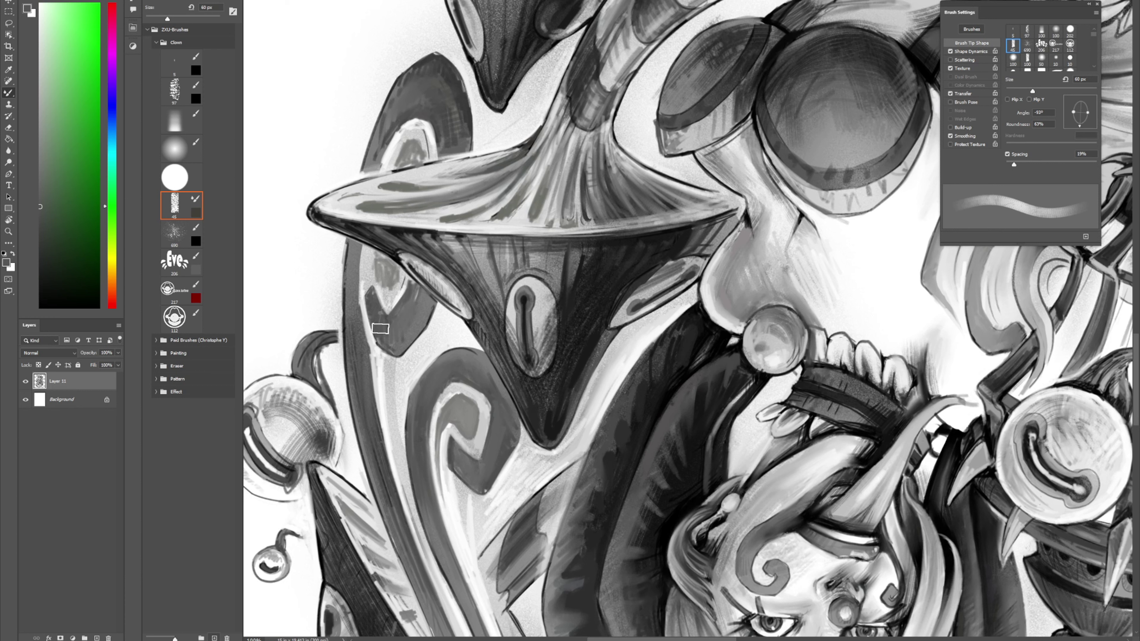
{"action": "key", "text": "shift+b"}
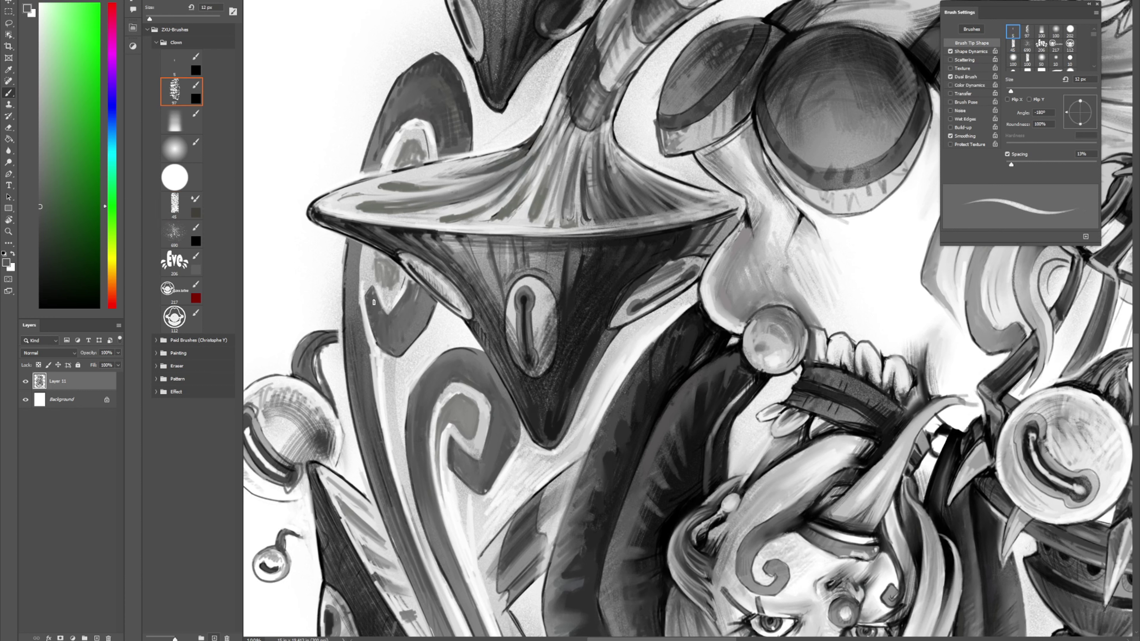
{"action": "key", "text": "period"}
{"action": "key", "text": "period"}
{"action": "key", "text": "period"}
{"action": "key", "text": "period"}
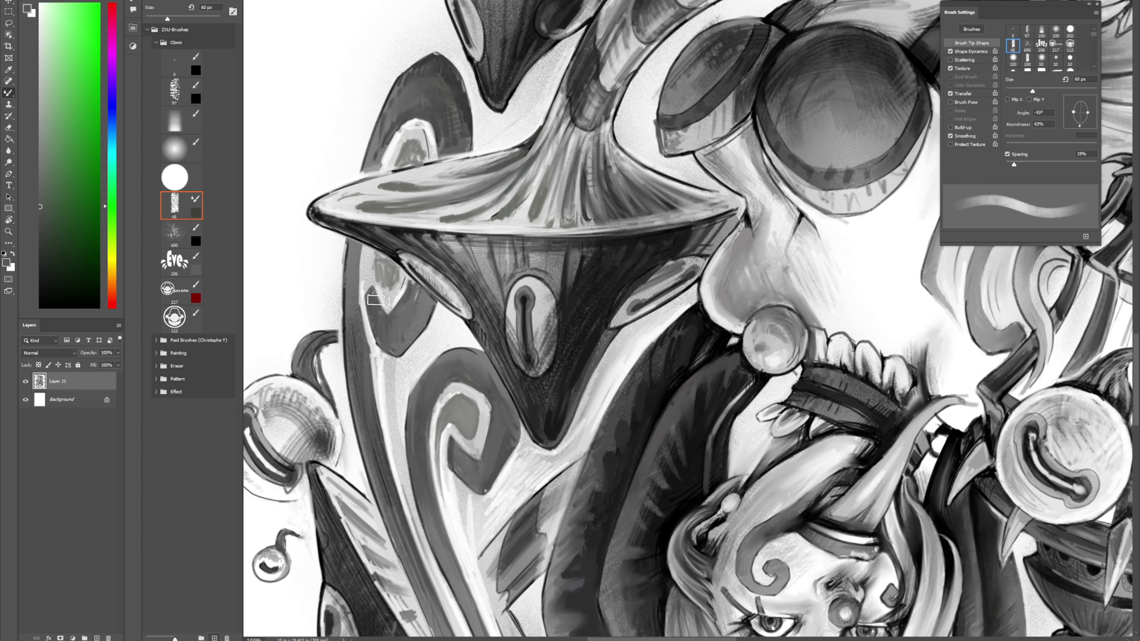
{"action": "key", "text": "bracketleft"}
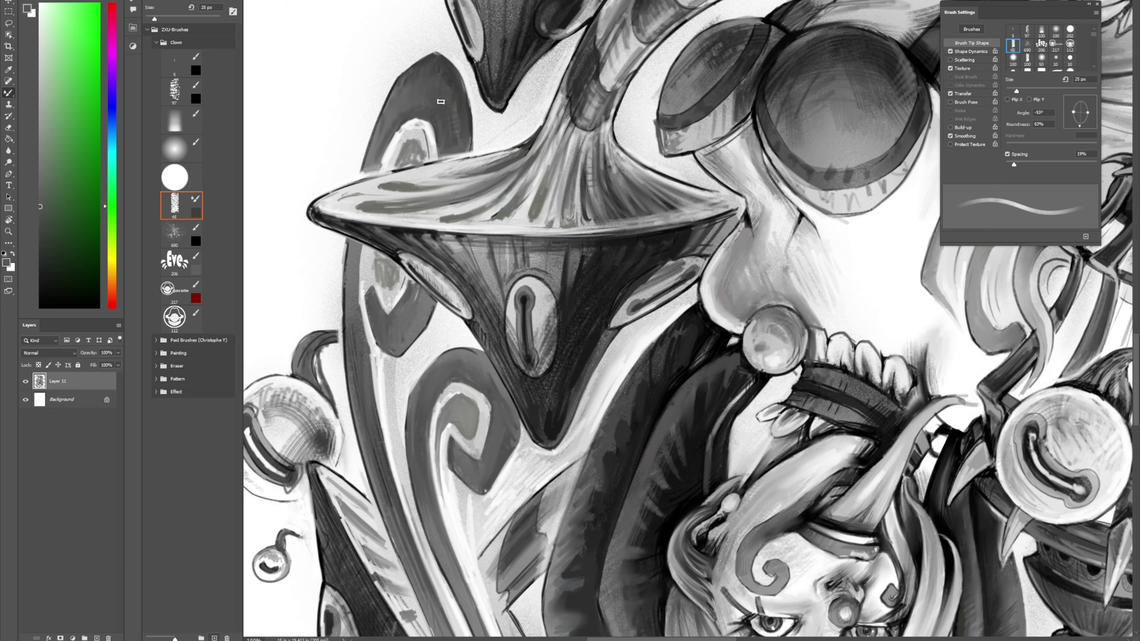
Step: Paint sampled mid grey and white in the curl of the swirl above the mushroom cap, and blend with the 25 px brush
{"action": "key", "text": "shift+b"}
{"action": "left_click", "coordinate": [409, 147], "text": "alt"}
{"action": "mouse_move", "coordinate": [409, 138]}
{"action": "left_mouse_down"}
{"action": "mouse_move", "coordinate": [395, 167]}
{"action": "mouse_move", "coordinate": [409, 137]}
{"action": "mouse_move", "coordinate": [427, 153]}
{"action": "mouse_move", "coordinate": [402, 165]}
{"action": "mouse_move", "coordinate": [426, 158]}
{"action": "left_mouse_up"}
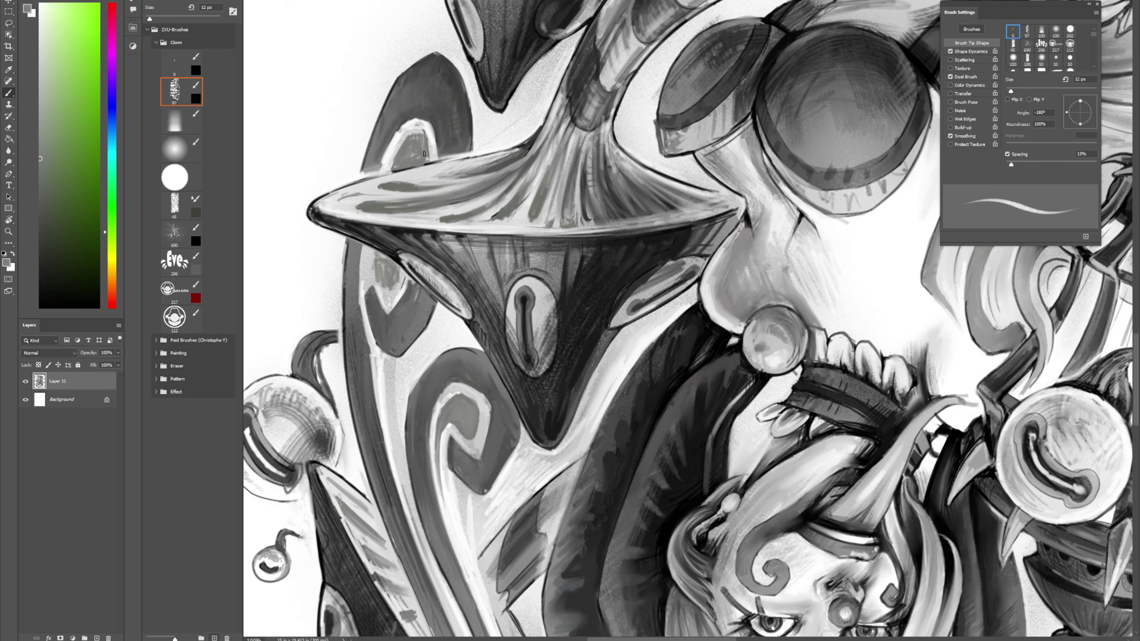
{"action": "key", "text": "x"}
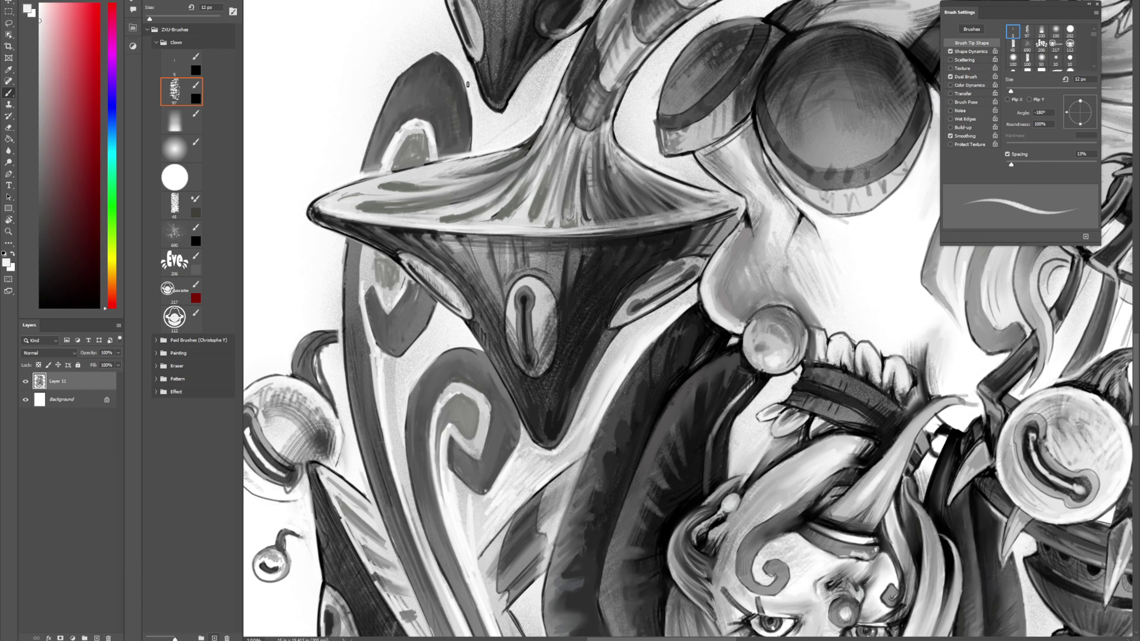
{"action": "key", "text": "shift+b"}
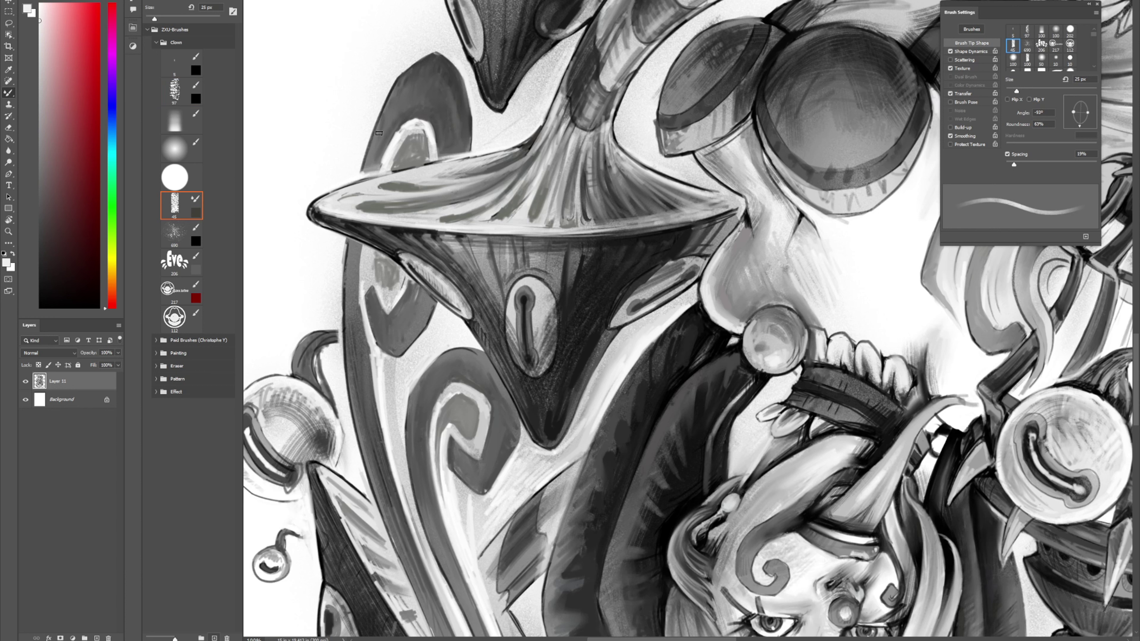
Step: Sharpen the pale band and outer edge of the swirl above the cap with sampled dark grey and white, and blend at 25 px
{"action": "key", "text": "comma"}
{"action": "key", "text": "comma"}
{"action": "key", "text": "comma"}
{"action": "key", "text": "comma"}
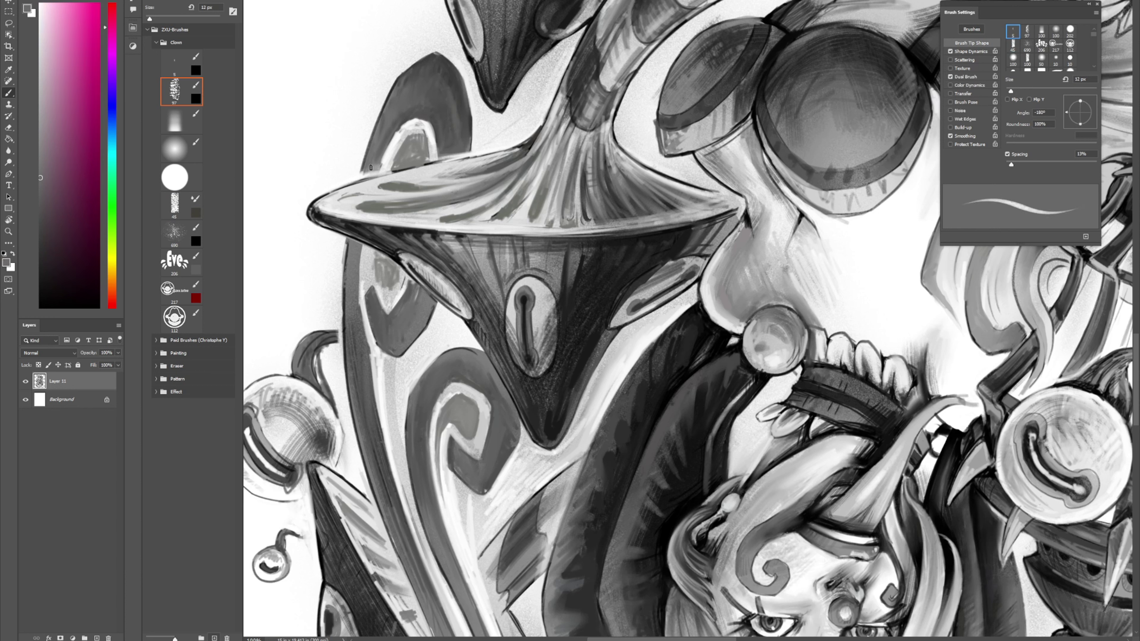
{"action": "left_click", "coordinate": [380, 154], "text": "alt"}
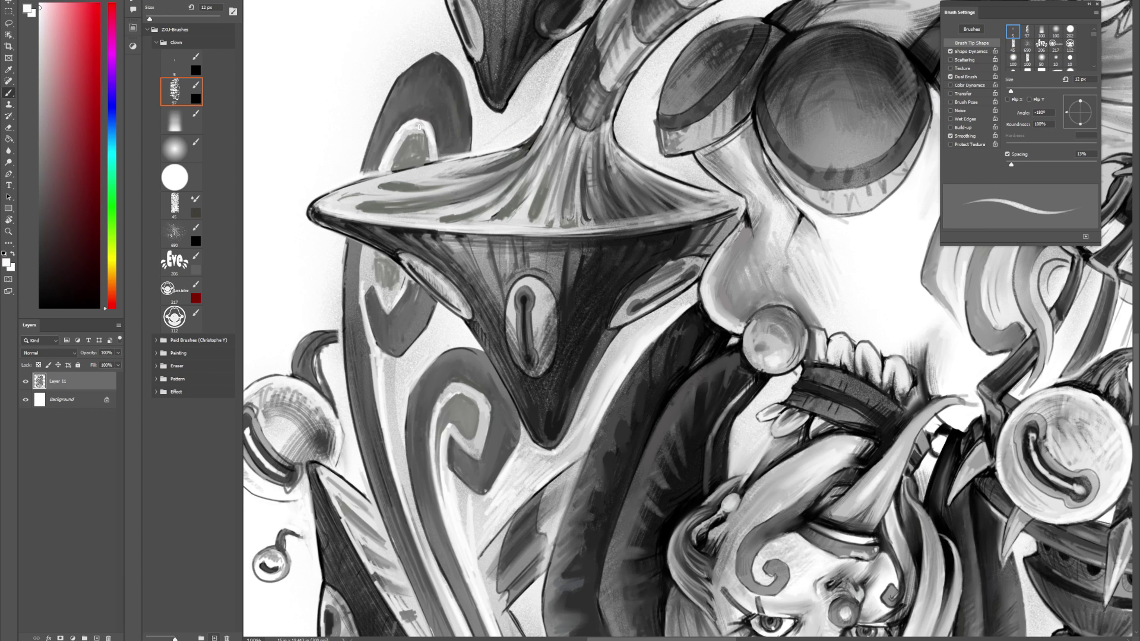
{"action": "key", "text": "shift+b"}
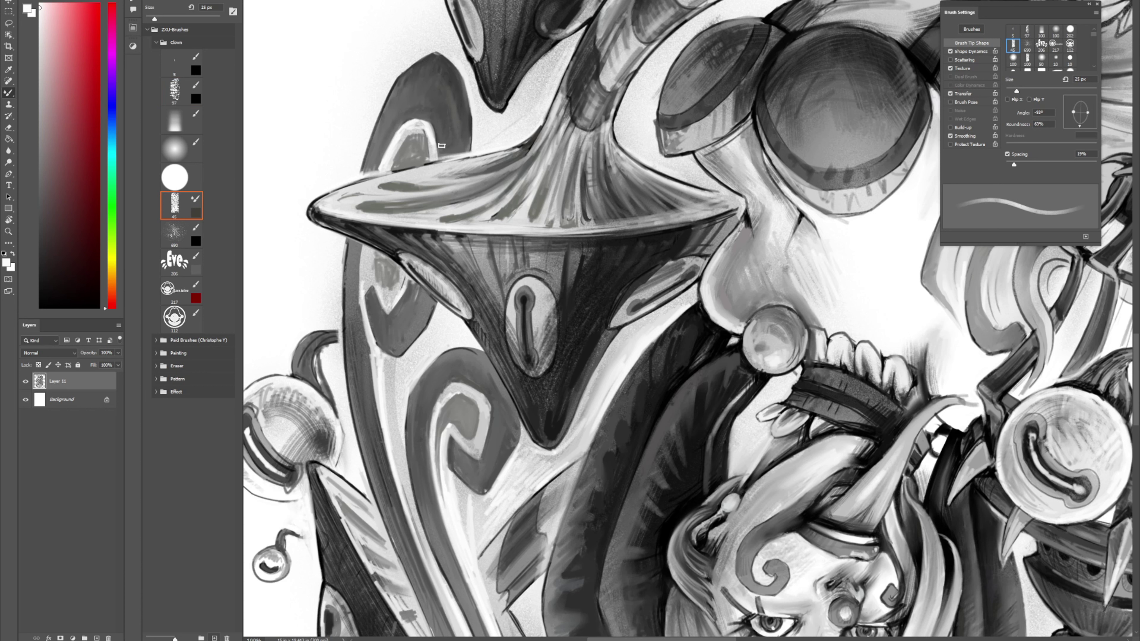
Step: Paint sampled light grey on the pointed tip of the mushroom cap's rim with the 12 px brush, and blend at 25 px
{"action": "key", "text": "comma"}
{"action": "key", "text": "comma"}
{"action": "key", "text": "comma"}
{"action": "key", "text": "comma"}
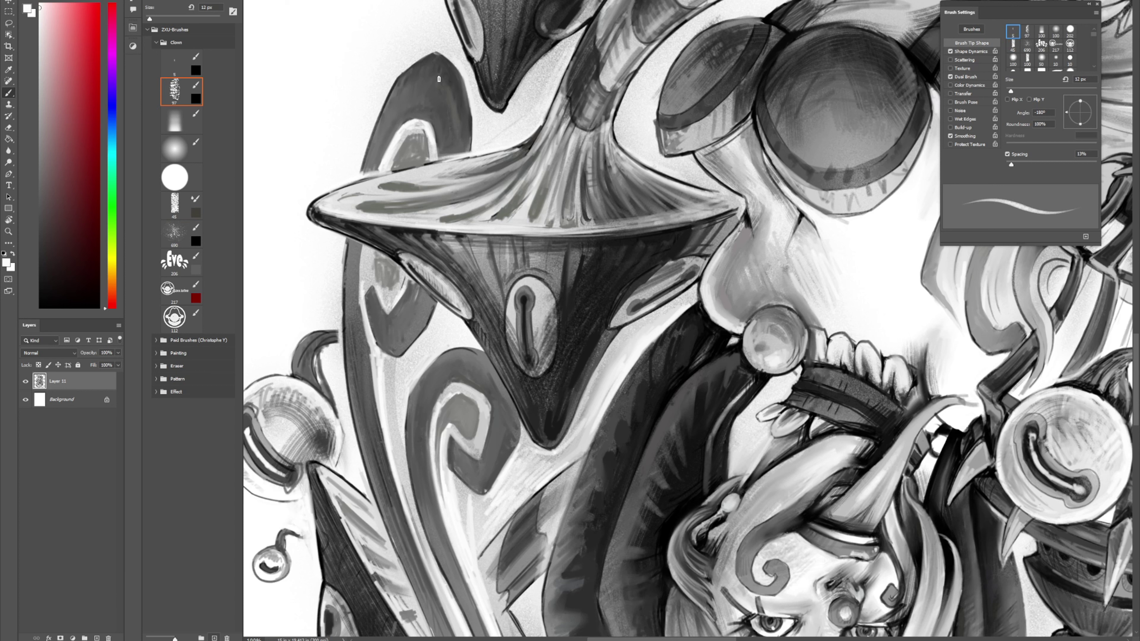
{"action": "left_click", "coordinate": [326, 206], "text": "alt"}
{"action": "key", "text": "period"}
{"action": "key", "text": "period"}
{"action": "key", "text": "period"}
{"action": "key", "text": "period"}
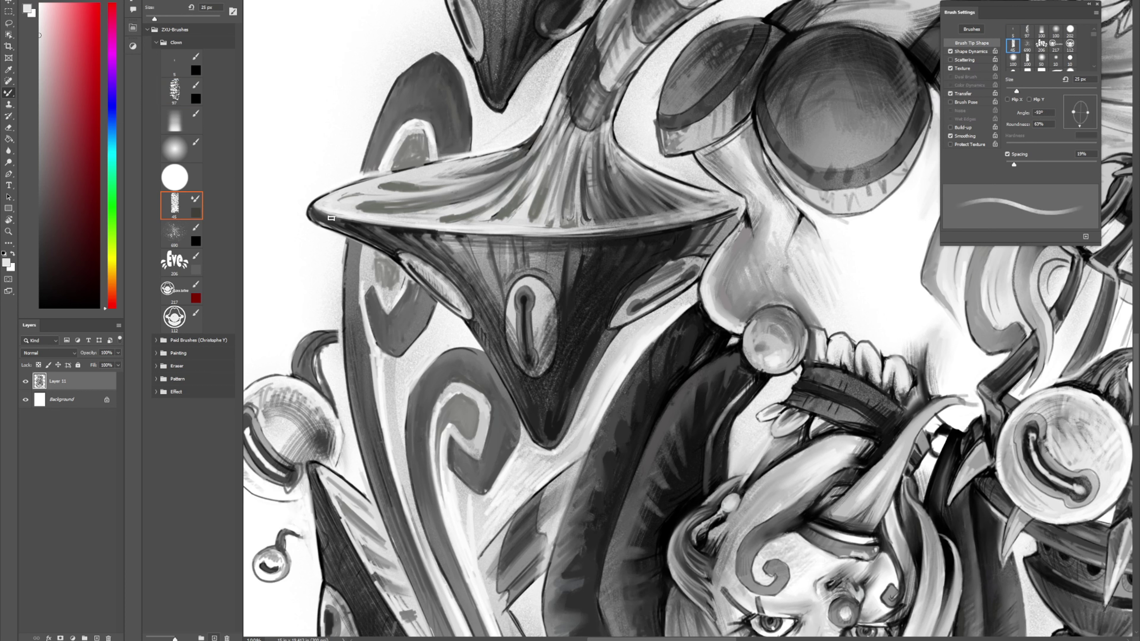
Step: Rotate the canvas and darken the mushroom's underside around the narrow edge oval with sampled dark grey, blending at 25 px
{"action": "key", "text": "r"}
{"action": "left_click_drag", "start_coordinate": [449, 215], "coordinate": [825, 538]}
{"action": "key", "text": "space"}
{"action": "mouse_move", "coordinate": [665, 236]}
{"action": "left_mouse_down"}
{"action": "mouse_move", "coordinate": [525, 103]}
{"action": "mouse_move", "coordinate": [530, 152]}
{"action": "left_mouse_up"}
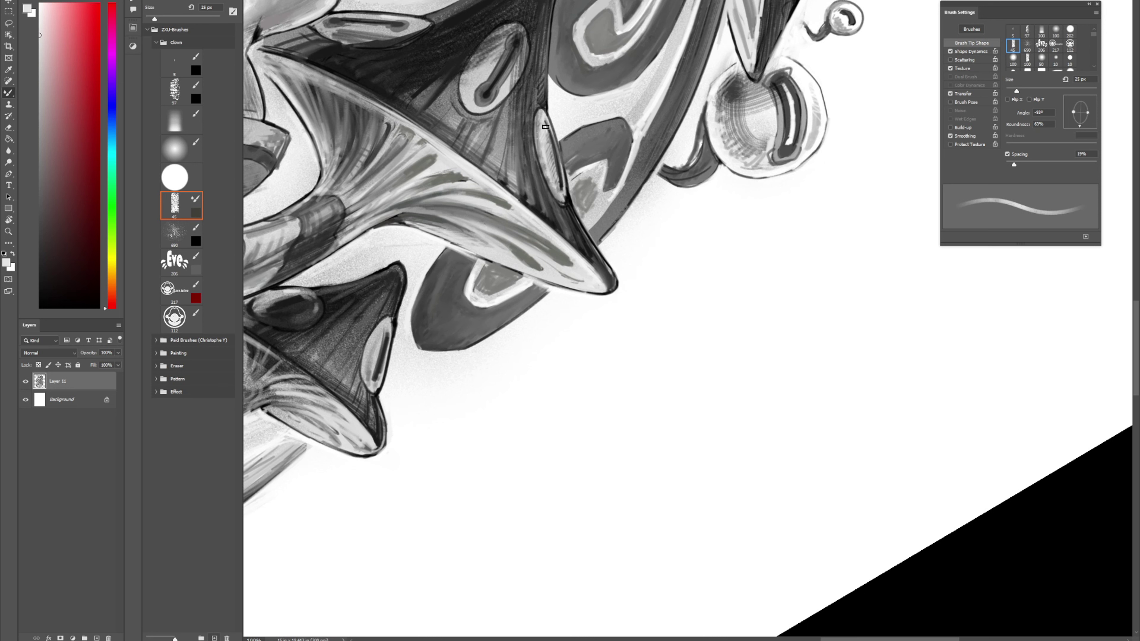
{"action": "key", "text": "shift+b"}
{"action": "left_click", "coordinate": [570, 199], "text": "alt"}
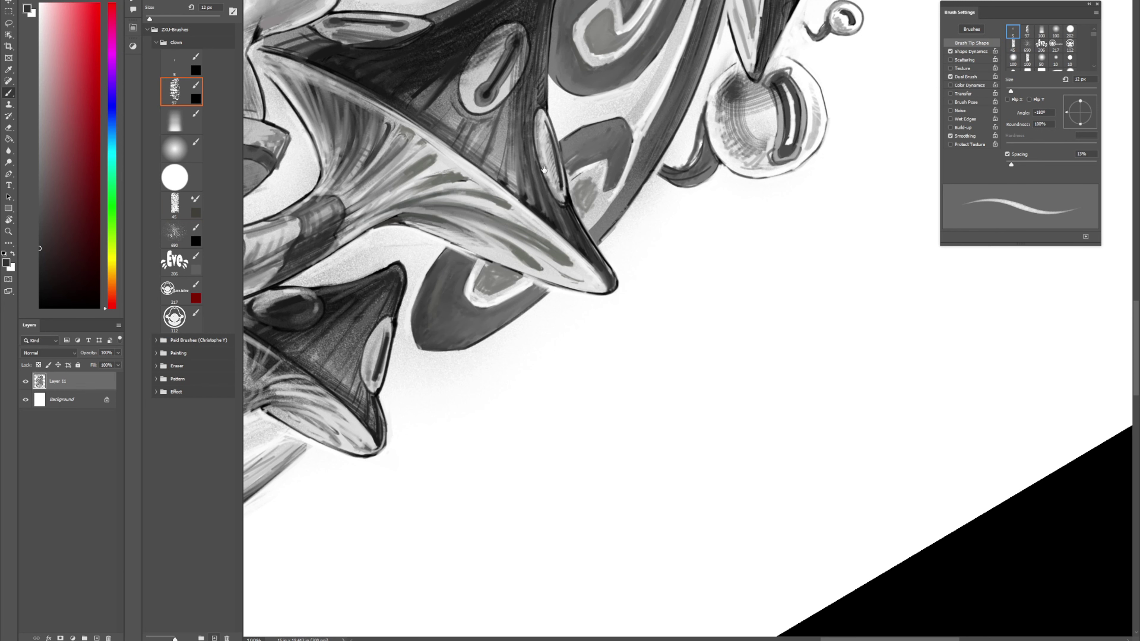
{"action": "left_click_drag", "start_coordinate": [545, 170], "coordinate": [572, 319]}
{"action": "key", "text": "shift+b"}
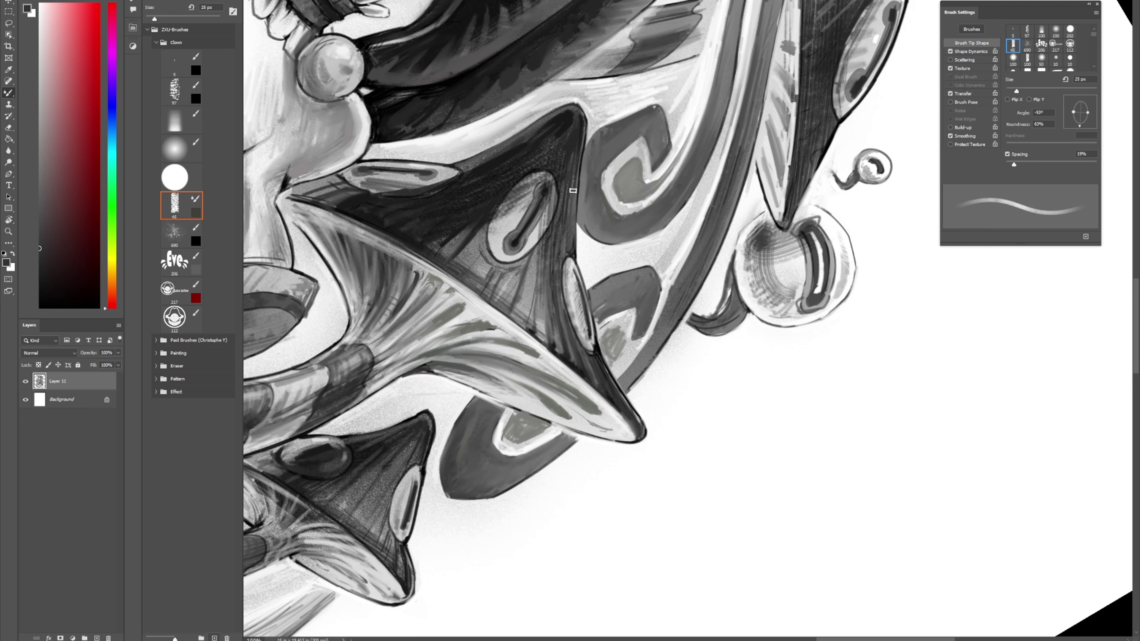
Step: Paint dark grey strokes on the mushroom's underside below its central oval with the 12 px brush, and blend at 25 px
{"action": "key", "text": "comma"}
{"action": "key", "text": "comma"}
{"action": "key", "text": "comma"}
{"action": "key", "text": "comma"}
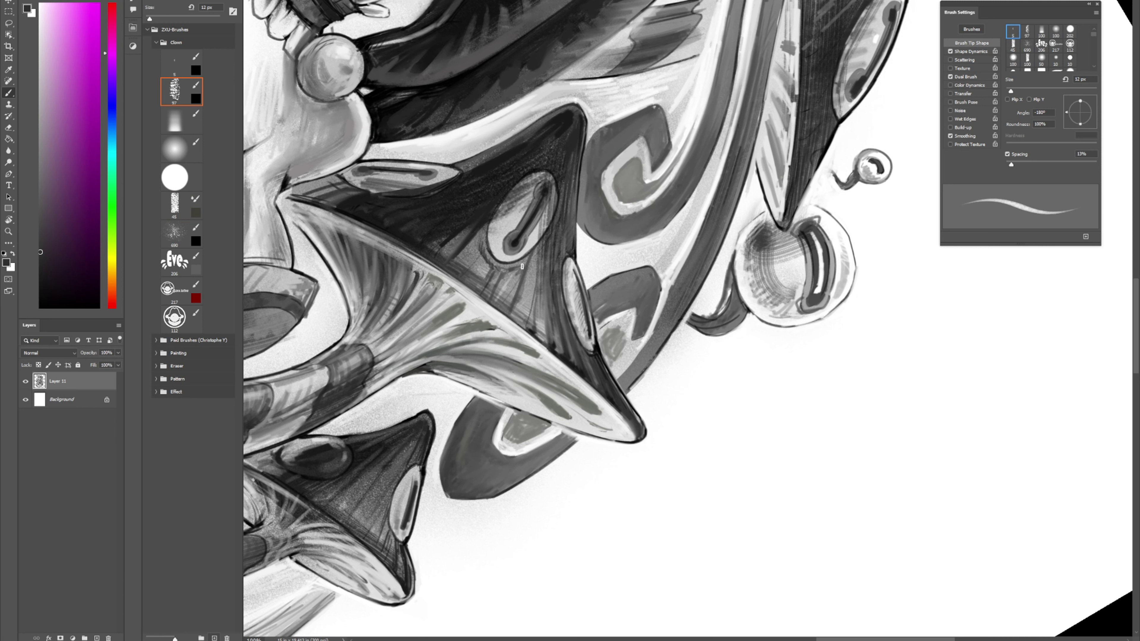
{"action": "left_click_drag", "start_coordinate": [521, 269], "coordinate": [486, 284]}
{"action": "key", "text": "shift+b"}
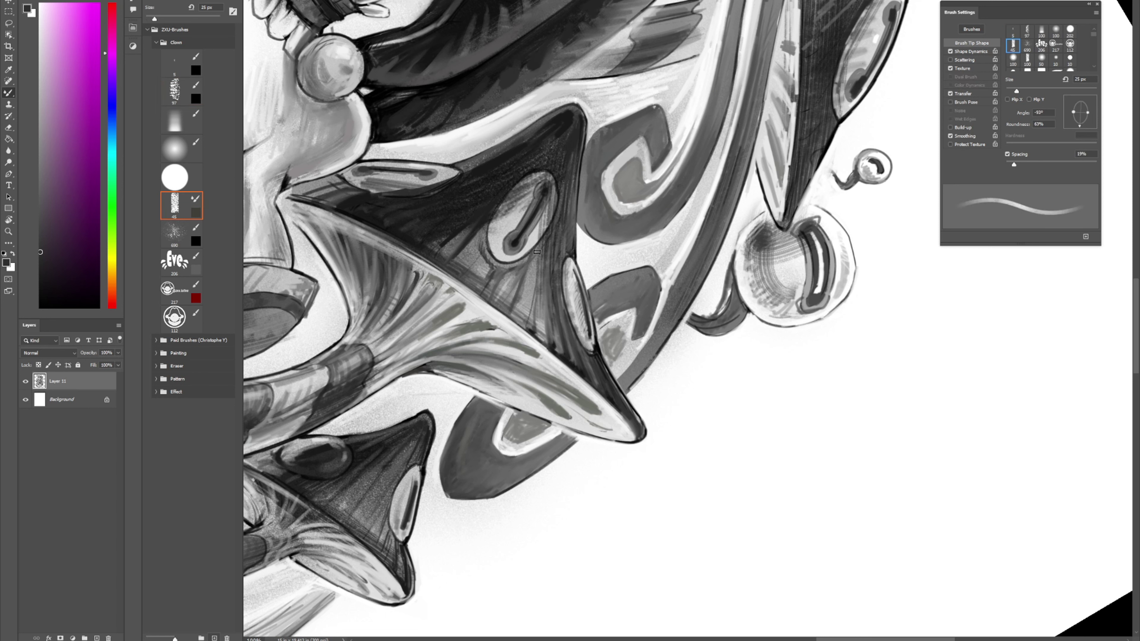
Step: Redefine the rim of the mushroom's central oval with sampled dark and mid greys at 12 px, and blend at 25 px
{"action": "key", "text": "comma"}
{"action": "key", "text": "comma"}
{"action": "key", "text": "comma"}
{"action": "key", "text": "comma"}
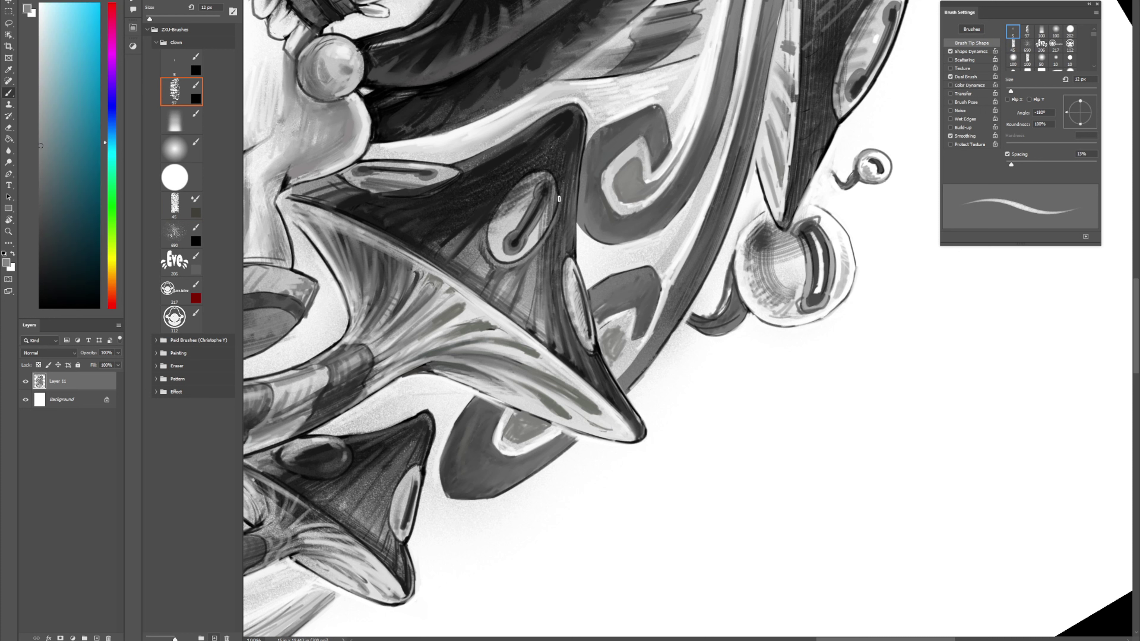
{"action": "left_click", "coordinate": [556, 230], "text": "alt"}
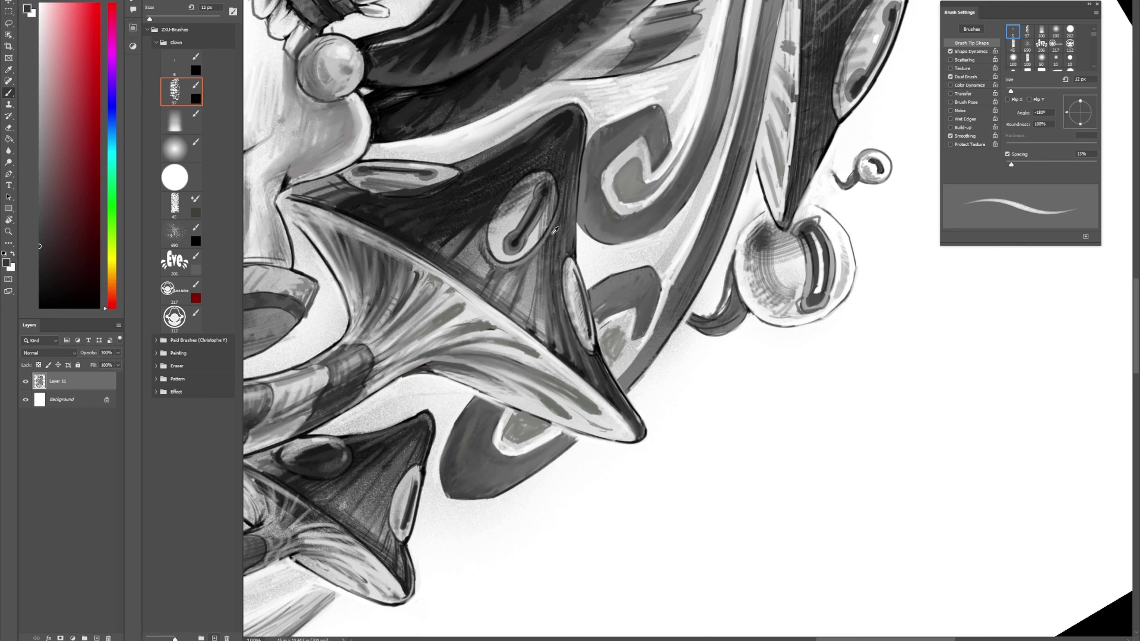
{"action": "left_click", "coordinate": [540, 247], "text": "alt"}
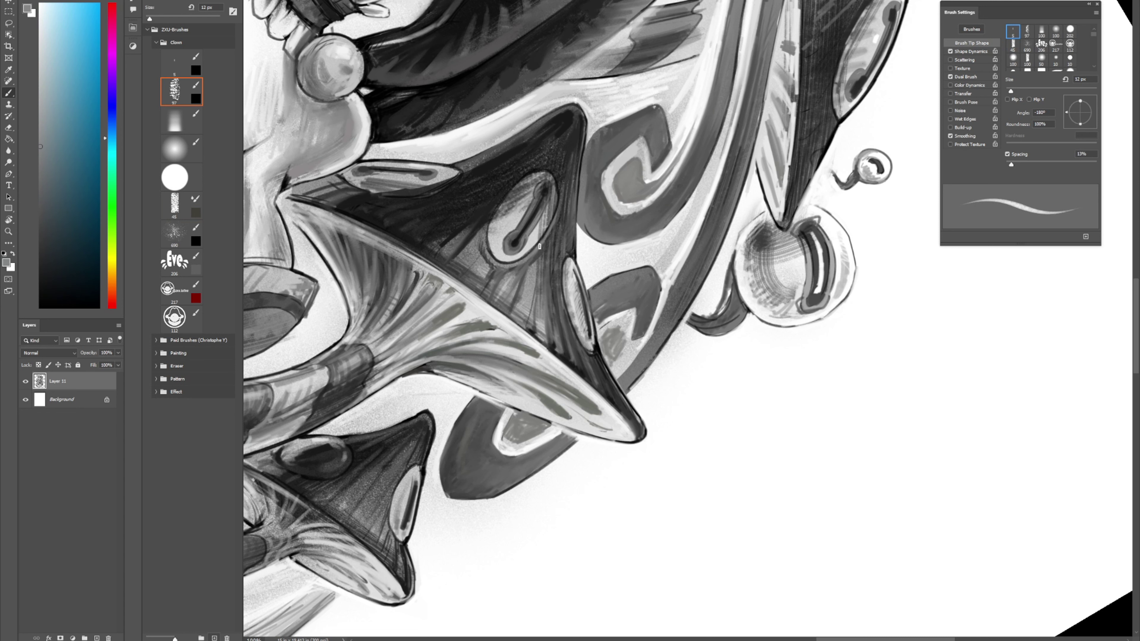
{"action": "left_click_drag", "start_coordinate": [539, 248], "coordinate": [557, 216]}
{"action": "left_click", "coordinate": [485, 250], "text": "alt"}
{"action": "key", "text": "shift+b"}
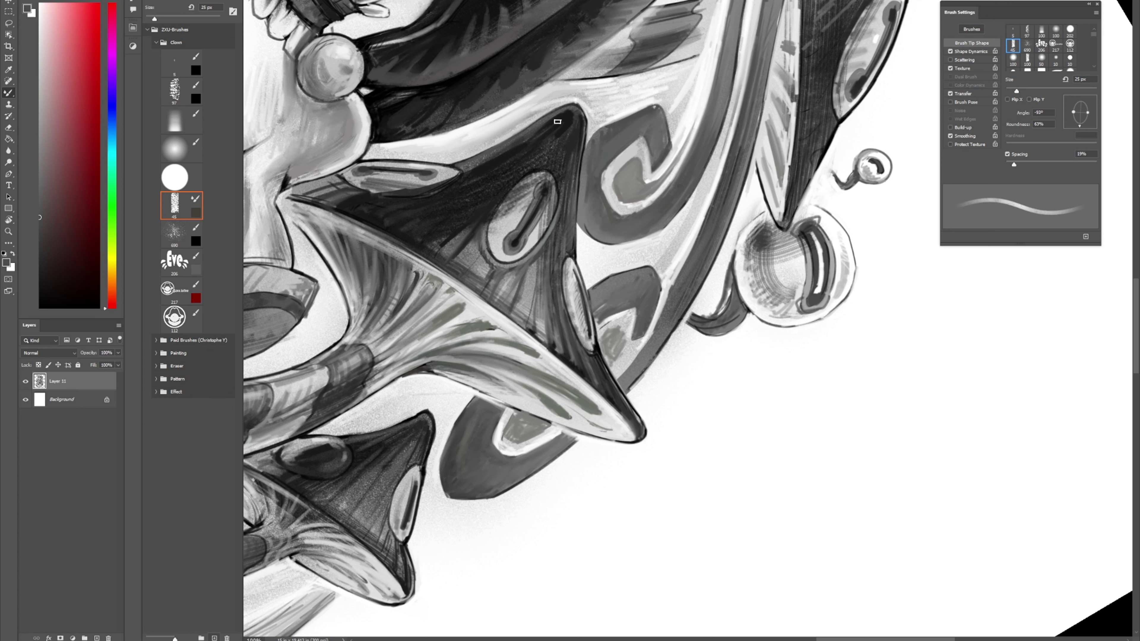
Step: Paint near-black strokes on the pointed dark end of the mushroom's underside with the 12 px brush
{"action": "key", "text": "comma"}
{"action": "key", "text": "comma"}
{"action": "key", "text": "comma"}
{"action": "key", "text": "comma"}
{"action": "left_click_drag", "start_coordinate": [561, 112], "coordinate": [528, 131]}
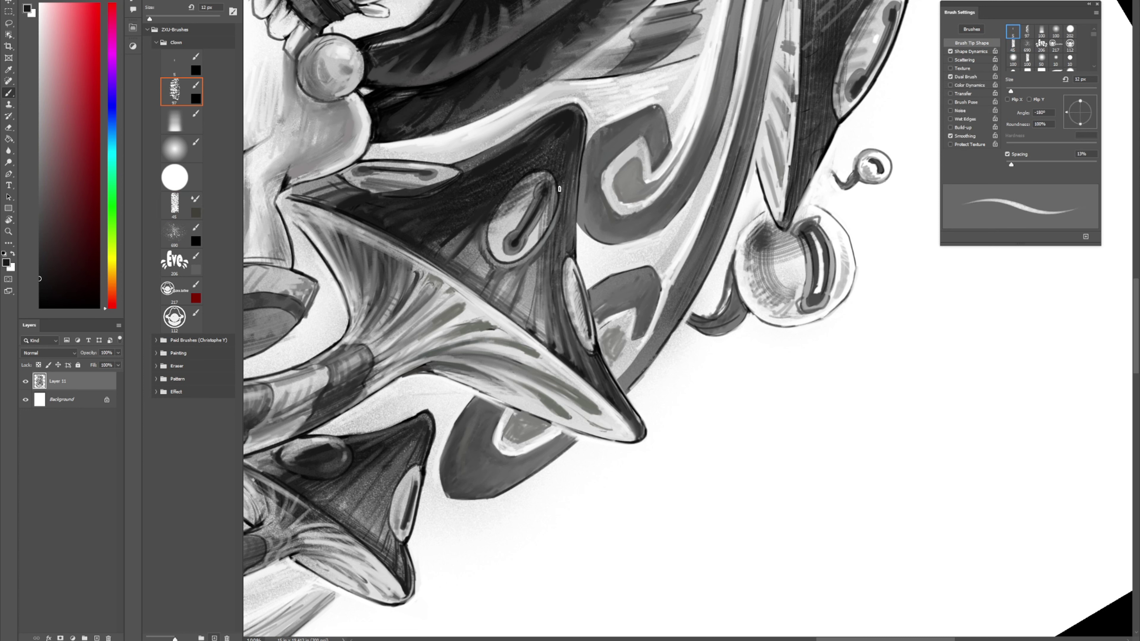
Step: Shade the mushroom's underside between the central oval and the edge oval with sampled greys
{"action": "left_click", "coordinate": [533, 276], "text": "alt"}
{"action": "left_click_drag", "start_coordinate": [561, 282], "coordinate": [571, 333]}
{"action": "left_click_drag", "start_coordinate": [561, 264], "coordinate": [561, 284]}
{"action": "left_click", "coordinate": [567, 273], "text": "alt"}
{"action": "left_click", "coordinate": [563, 265], "text": "alt"}
Step: Retouch the swirl's edge beside the mushroom with sampled mid grey, and blend with the 25 px brush
{"action": "left_click", "coordinate": [593, 154], "text": "alt"}
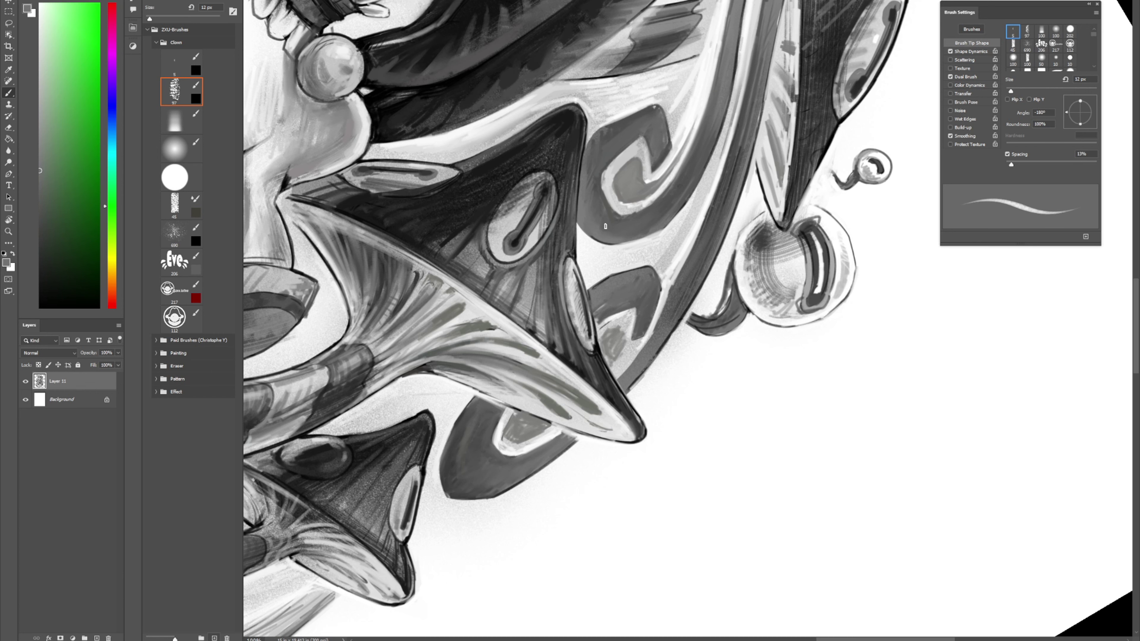
{"action": "key", "text": "shift+b"}
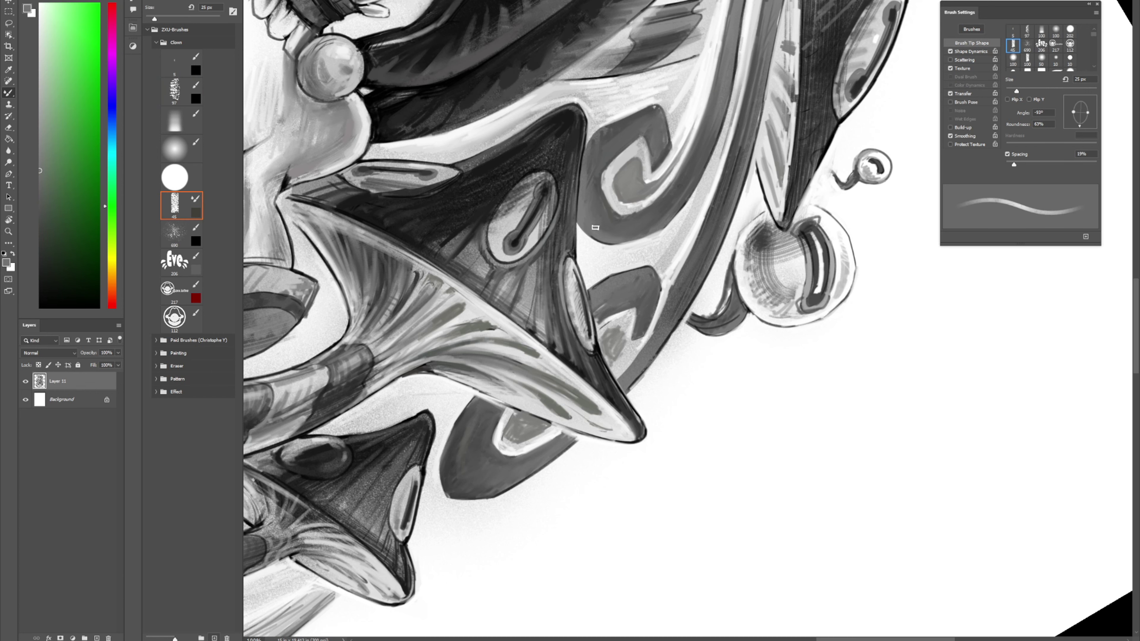
{"action": "left_click_drag", "start_coordinate": [653, 141], "coordinate": [615, 226]}
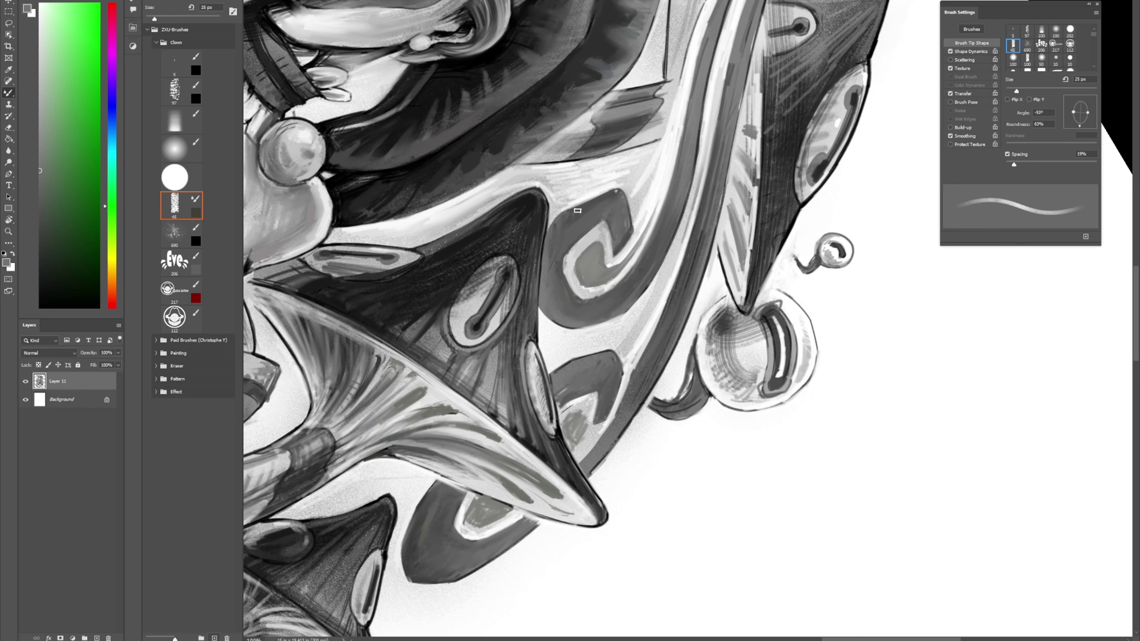
Step: Clean the edge of the dark mushroom cap beside the large swirl with sampled near-white strokes at 12 px
{"action": "key", "text": "r"}
{"action": "left_click_drag", "start_coordinate": [566, 199], "coordinate": [656, 134]}
{"action": "key", "text": "shift+b"}
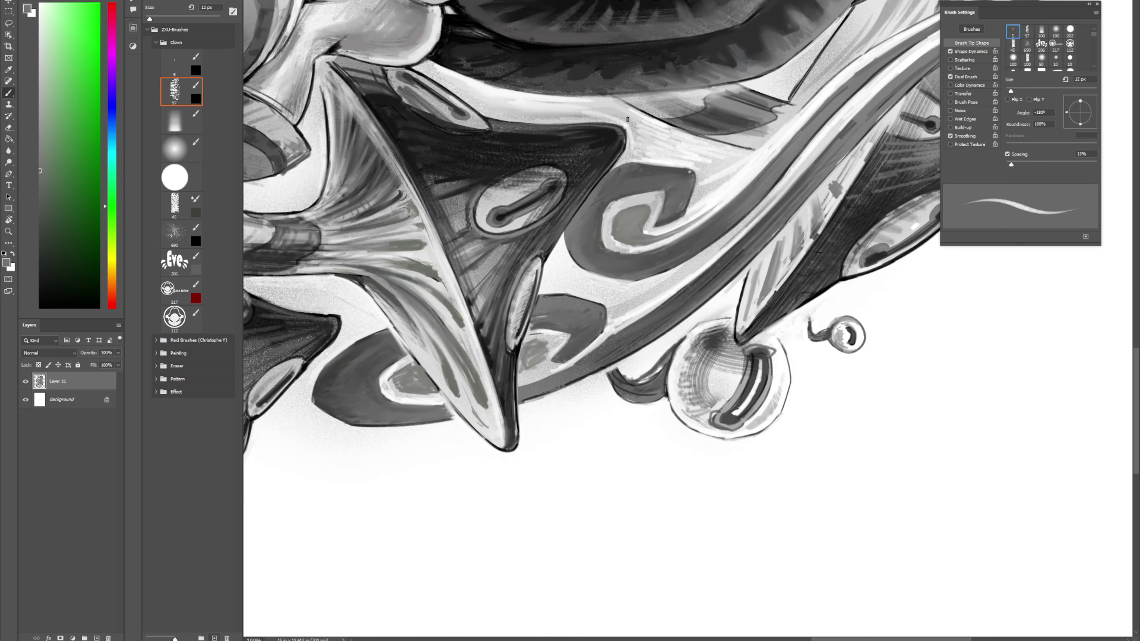
{"action": "left_click", "coordinate": [567, 251], "text": "alt"}
{"action": "left_click_drag", "start_coordinate": [564, 236], "coordinate": [572, 257]}
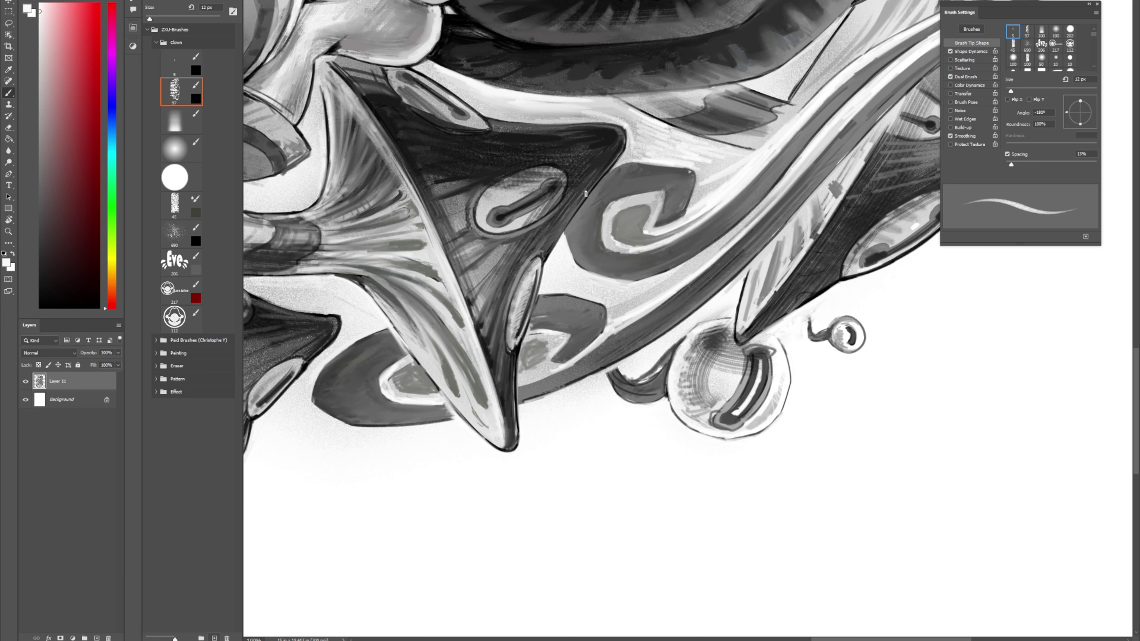
Step: Retouch the small lower swirl beside the mushroom's edge with sampled mid and light greys at 12 px, and blend at 25 px
{"action": "left_click", "coordinate": [541, 343], "text": "alt"}
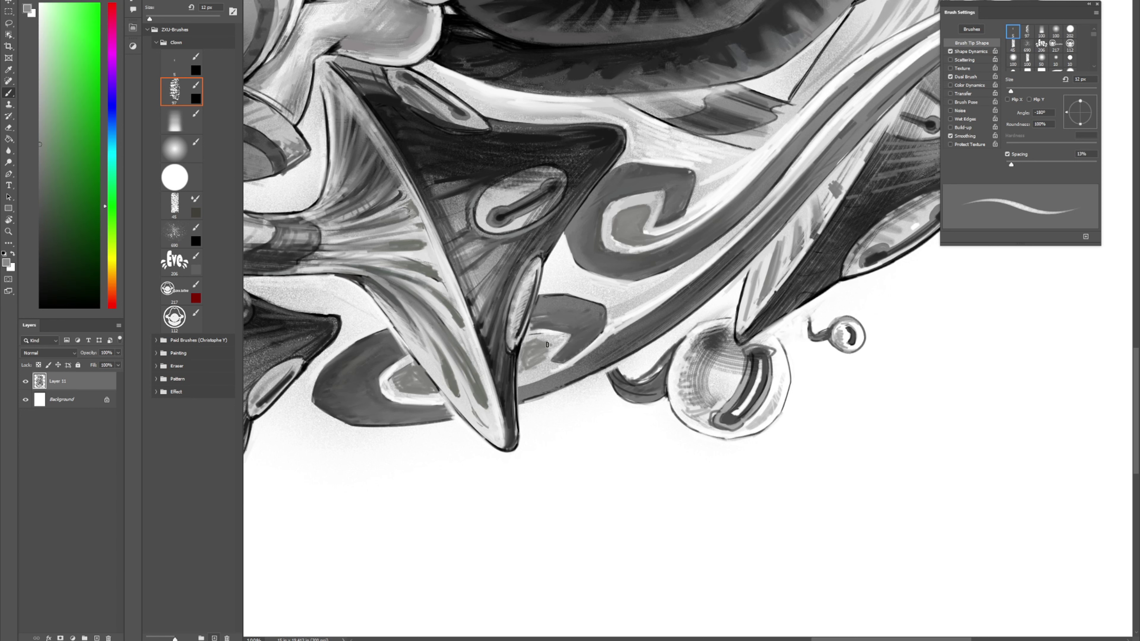
{"action": "left_click_drag", "start_coordinate": [536, 357], "coordinate": [528, 365]}
{"action": "key", "text": "shift+b"}
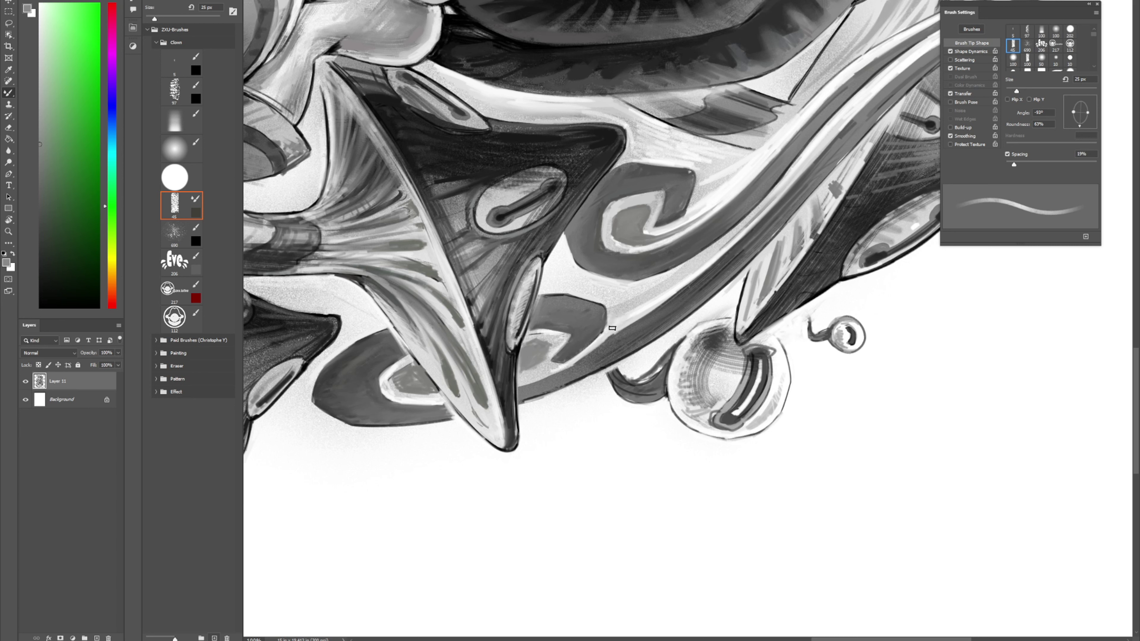
{"action": "key", "text": "shift+b"}
{"action": "left_click", "coordinate": [599, 297], "text": "alt"}
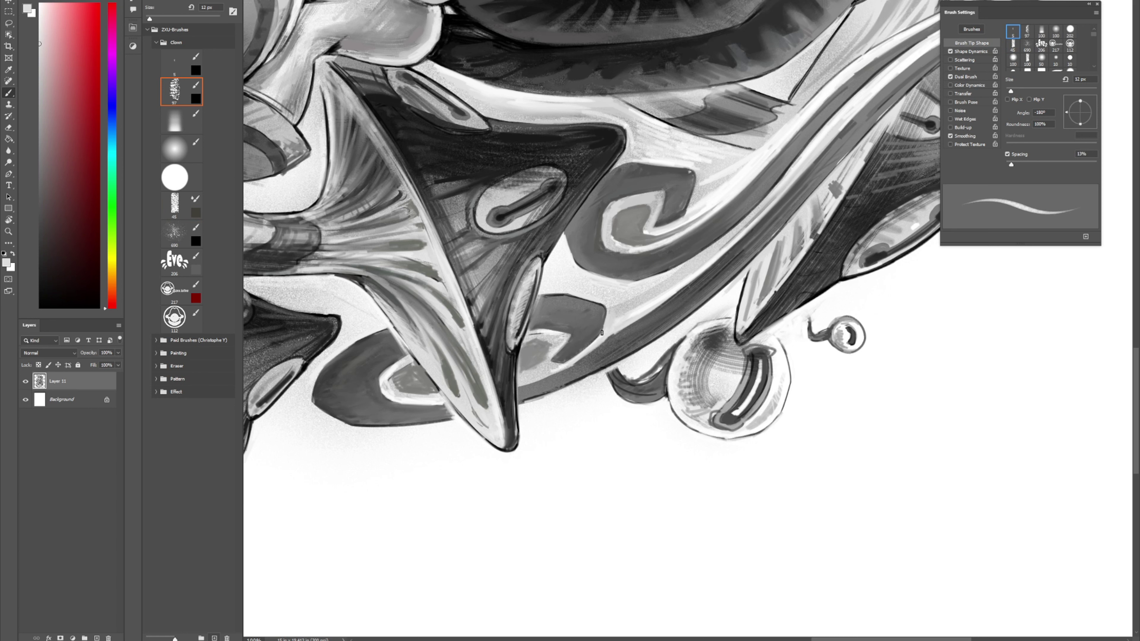
{"action": "key", "text": "shift+b"}
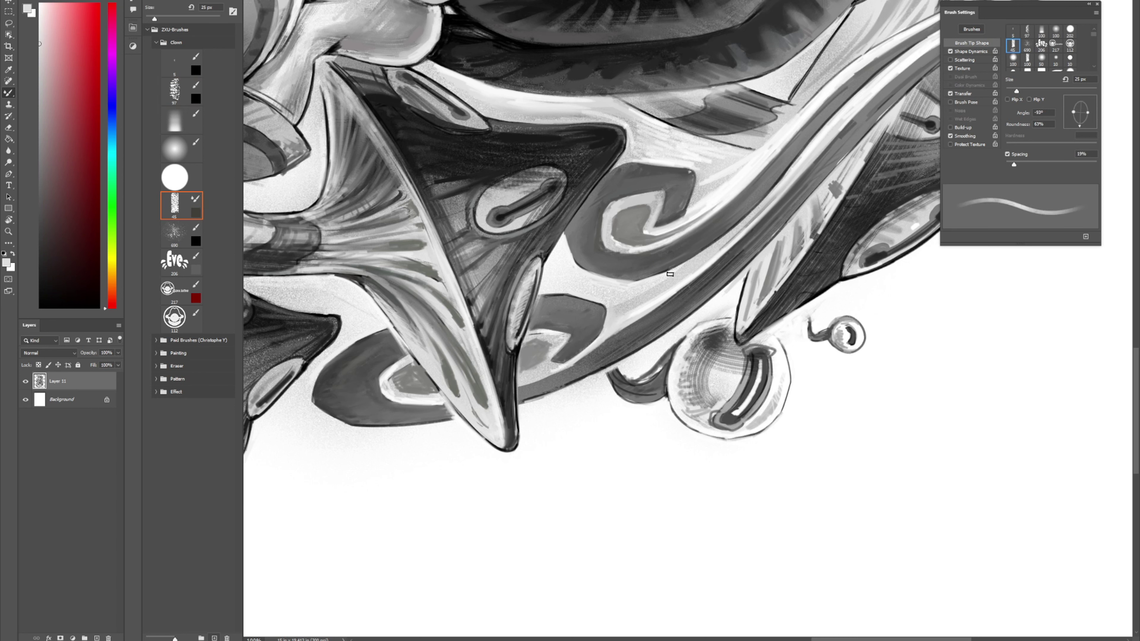
Step: Shade the curled stem beneath the large sphere with sampled grey at 12 px, and blend at 25 px
{"action": "key", "text": "r"}
{"action": "left_click_drag", "start_coordinate": [772, 226], "coordinate": [644, 159]}
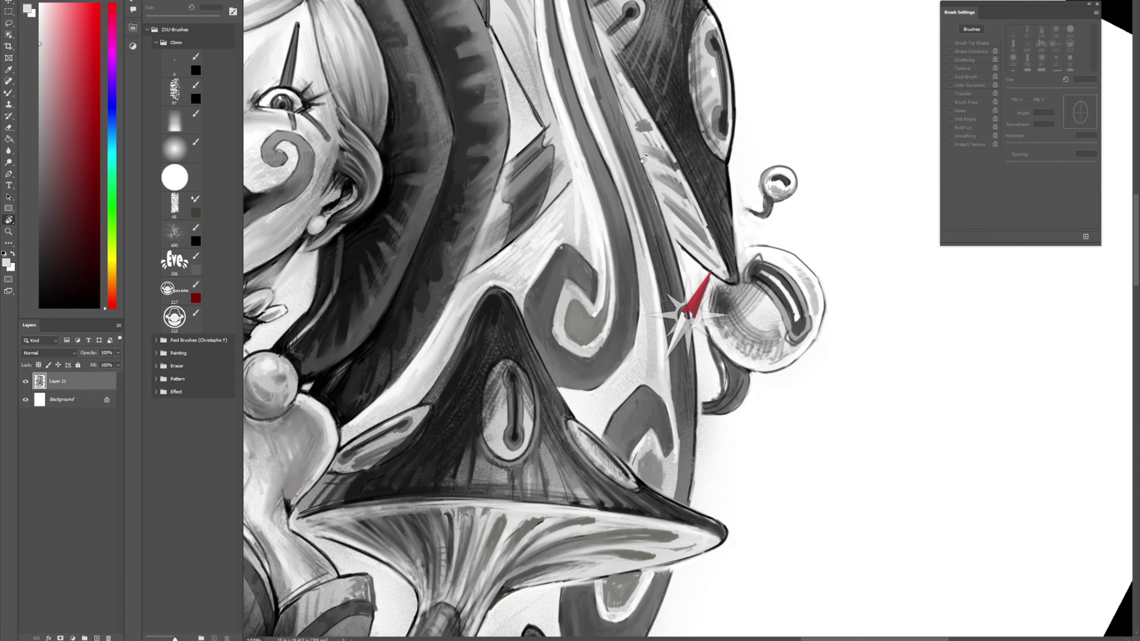
{"action": "key", "text": "shift+b"}
{"action": "left_click", "coordinate": [685, 341], "text": "alt"}
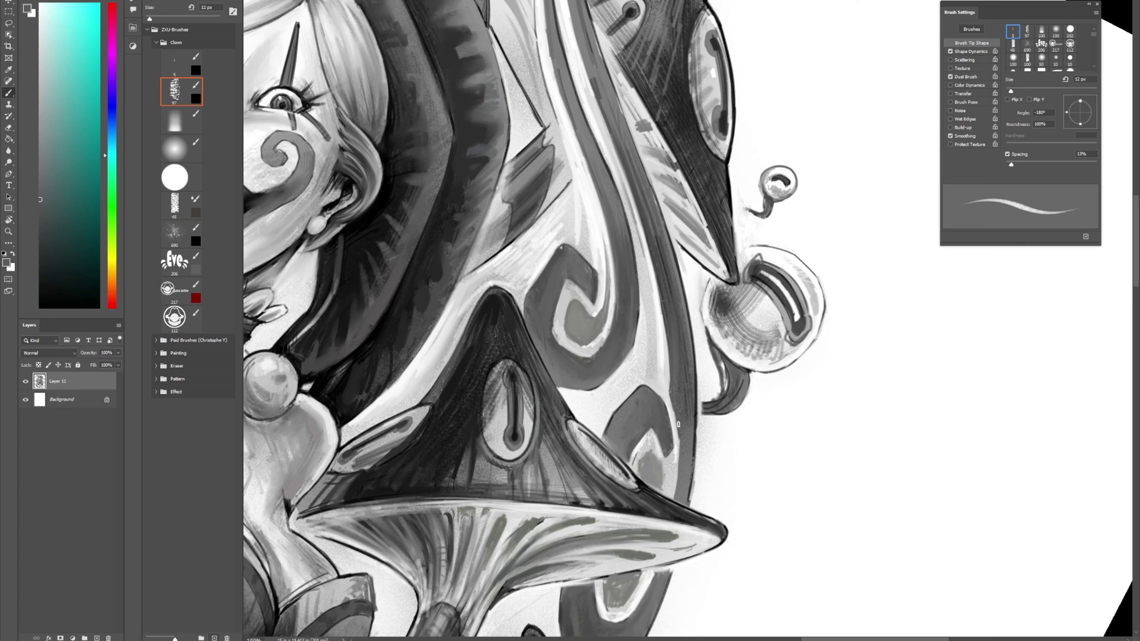
{"action": "left_click", "coordinate": [679, 407], "text": "alt"}
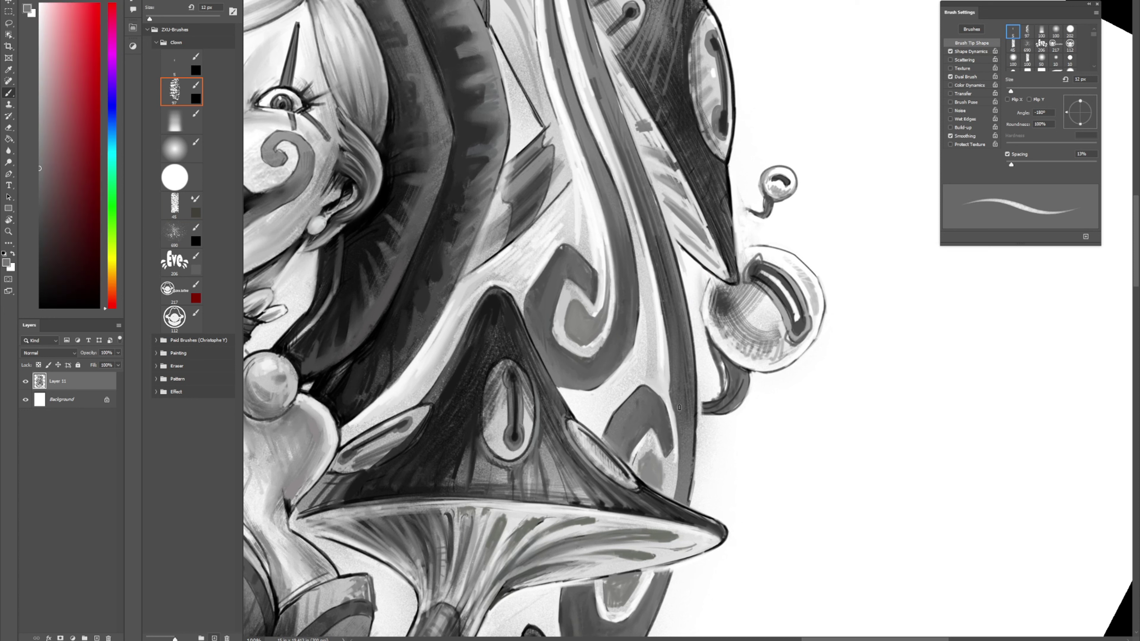
{"action": "left_click", "coordinate": [724, 361], "text": "alt"}
{"action": "left_click_drag", "start_coordinate": [726, 377], "coordinate": [718, 404]}
{"action": "key", "text": "shift+b"}
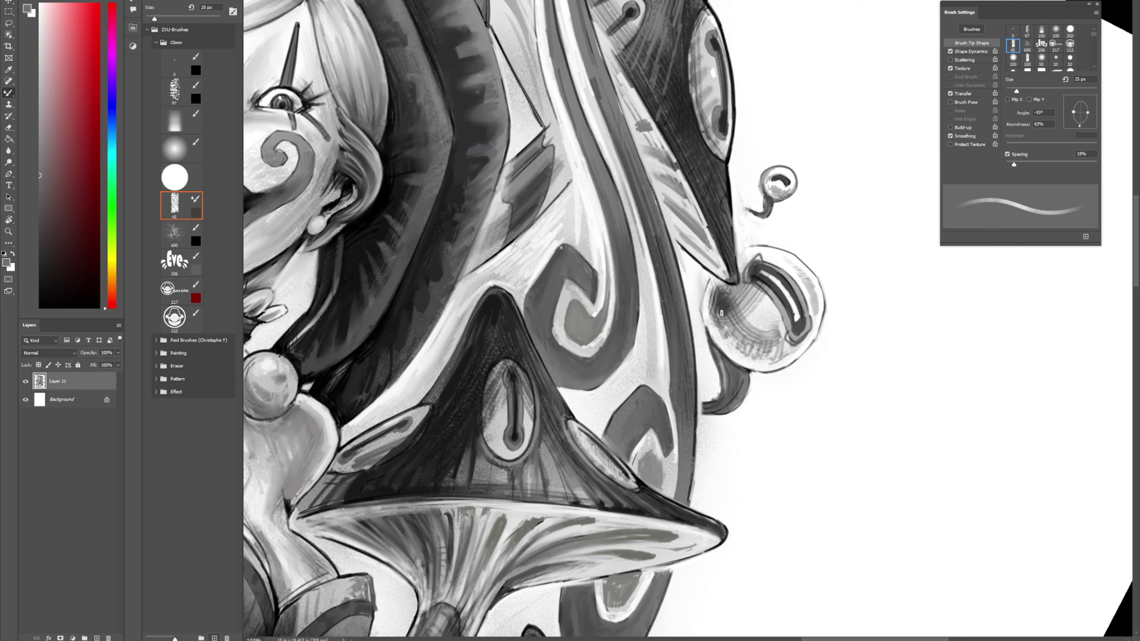
Step: Refine the outer edges of the large sphere and its stem with sampled tones at 12 px, and blend the sphere's shaded side at 25 px
{"action": "key", "text": "comma"}
{"action": "key", "text": "comma"}
{"action": "key", "text": "comma"}
{"action": "key", "text": "comma"}
{"action": "left_click", "coordinate": [706, 332], "text": "alt"}
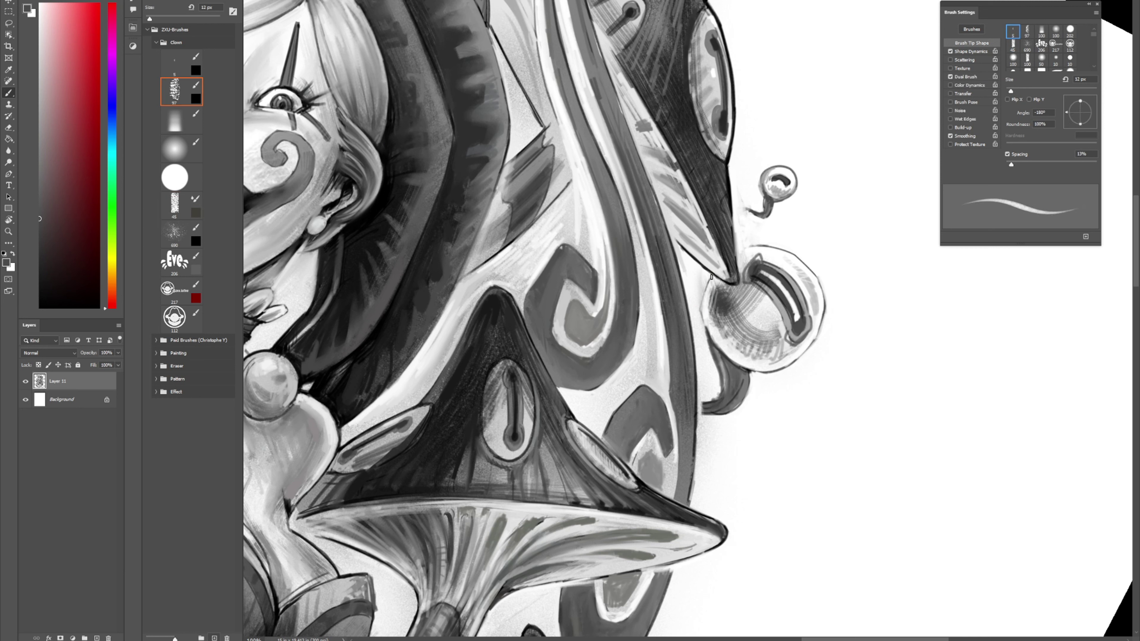
{"action": "left_click", "coordinate": [706, 317], "text": "alt"}
{"action": "left_click", "coordinate": [752, 382], "text": "alt"}
{"action": "left_click_drag", "start_coordinate": [750, 373], "coordinate": [742, 407]}
{"action": "left_click_drag", "start_coordinate": [709, 333], "coordinate": [713, 361]}
{"action": "key", "text": "shift+b"}
{"action": "left_click_drag", "start_coordinate": [712, 336], "coordinate": [724, 351]}
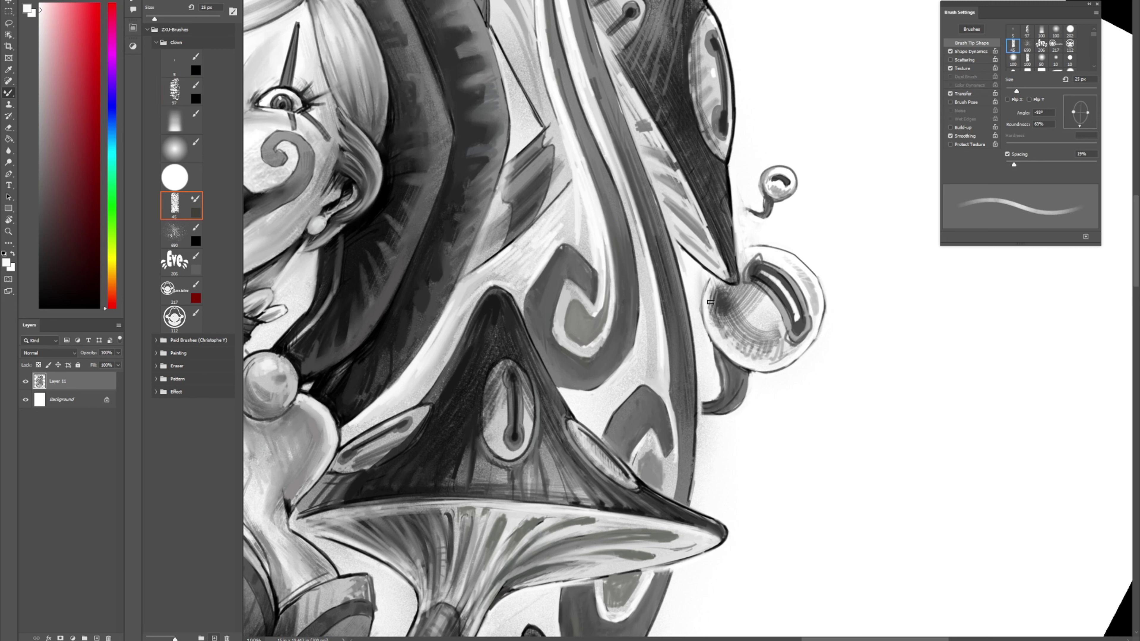
{"action": "left_click_drag", "start_coordinate": [712, 305], "coordinate": [719, 338]}
Step: Trim the outer contour of the upper mushroom's pointed end with sampled white at 12 px, down to the large sphere
{"action": "key", "text": "comma"}
{"action": "key", "text": "comma"}
{"action": "key", "text": "comma"}
{"action": "key", "text": "comma"}
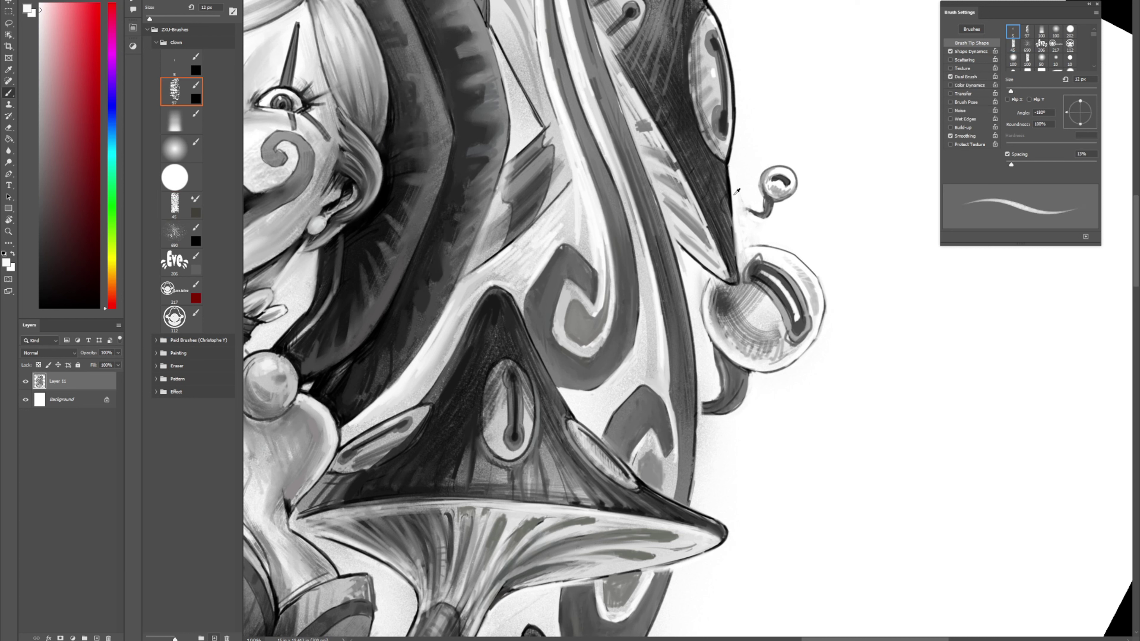
{"action": "left_click", "coordinate": [749, 179], "text": "alt"}
{"action": "left_click_drag", "start_coordinate": [738, 254], "coordinate": [739, 268]}
{"action": "left_click", "coordinate": [736, 209], "text": "alt"}
{"action": "left_click_drag", "start_coordinate": [728, 206], "coordinate": [741, 283]}
Step: Clean the gap between the mushroom tip and large sphere with sampled near-white, and darken the sphere's stem joint with near-black
{"action": "key", "text": "r"}
{"action": "left_click_drag", "start_coordinate": [853, 359], "coordinate": [681, 140]}
{"action": "left_click", "coordinate": [720, 203], "text": "alt"}
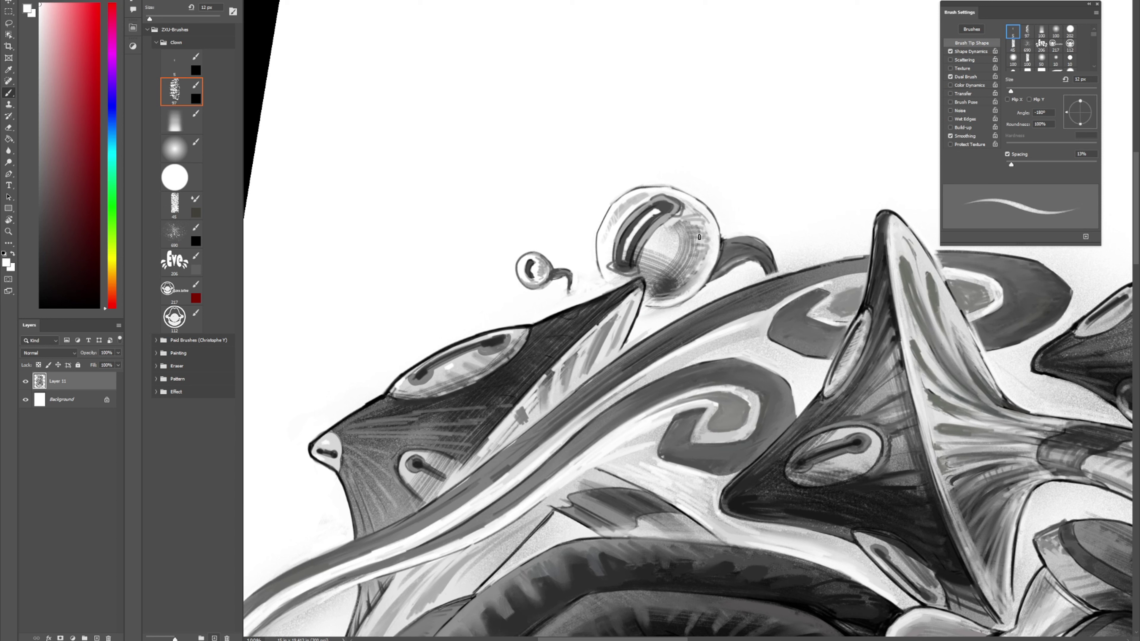
{"action": "left_click", "coordinate": [649, 302], "text": "alt"}
{"action": "mouse_move", "coordinate": [629, 282]}
{"action": "left_mouse_down"}
{"action": "mouse_move", "coordinate": [640, 318]}
{"action": "mouse_move", "coordinate": [650, 283]}
{"action": "mouse_move", "coordinate": [657, 313]}
{"action": "mouse_move", "coordinate": [641, 309]}
{"action": "mouse_move", "coordinate": [627, 342]}
{"action": "mouse_move", "coordinate": [644, 299]}
{"action": "left_mouse_up"}
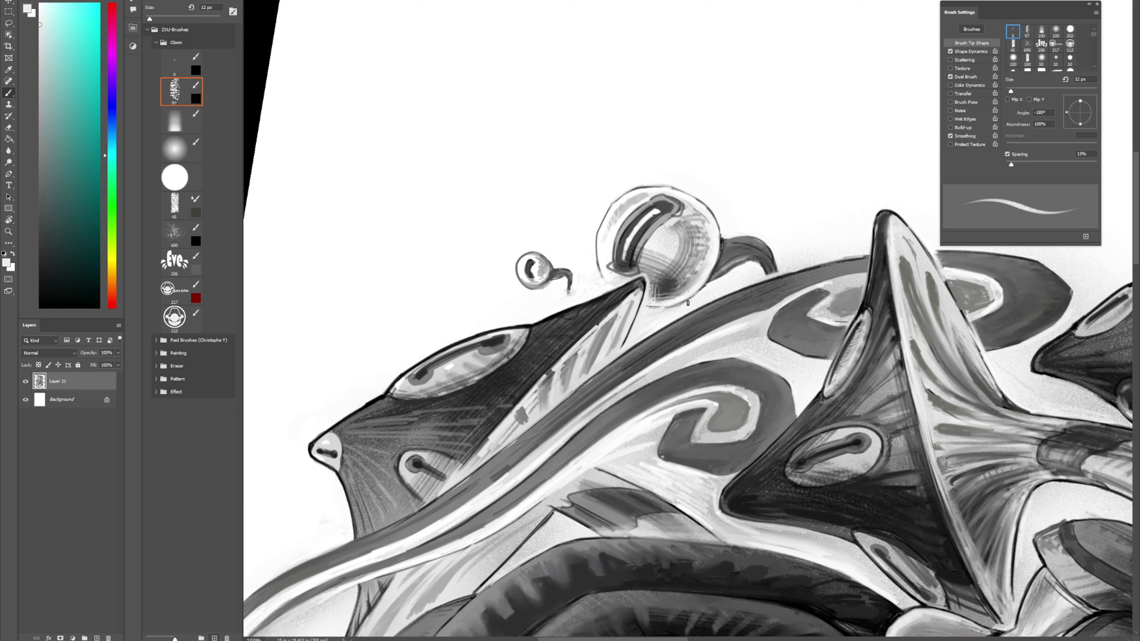
{"action": "left_click", "coordinate": [730, 253], "text": "alt"}
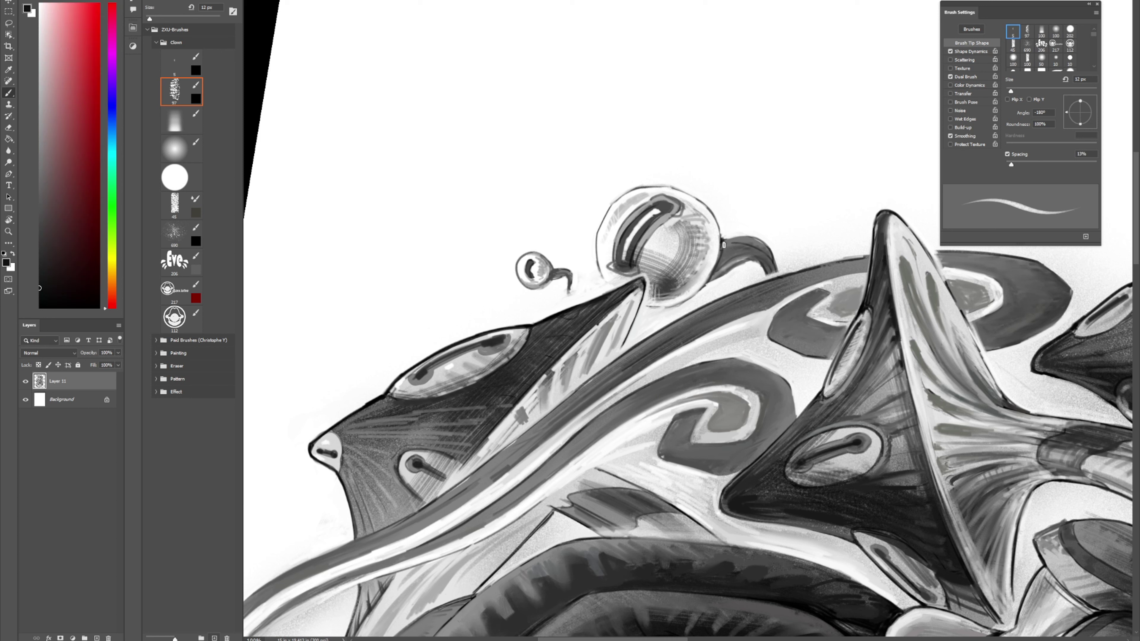
{"action": "mouse_move", "coordinate": [724, 239]}
{"action": "left_mouse_down"}
{"action": "mouse_move", "coordinate": [720, 255]}
{"action": "mouse_move", "coordinate": [743, 248]}
{"action": "left_mouse_up"}
Step: Smooth the hatched shading inside the large sphere with the 25 px blending brush
{"action": "key", "text": "shift+b"}
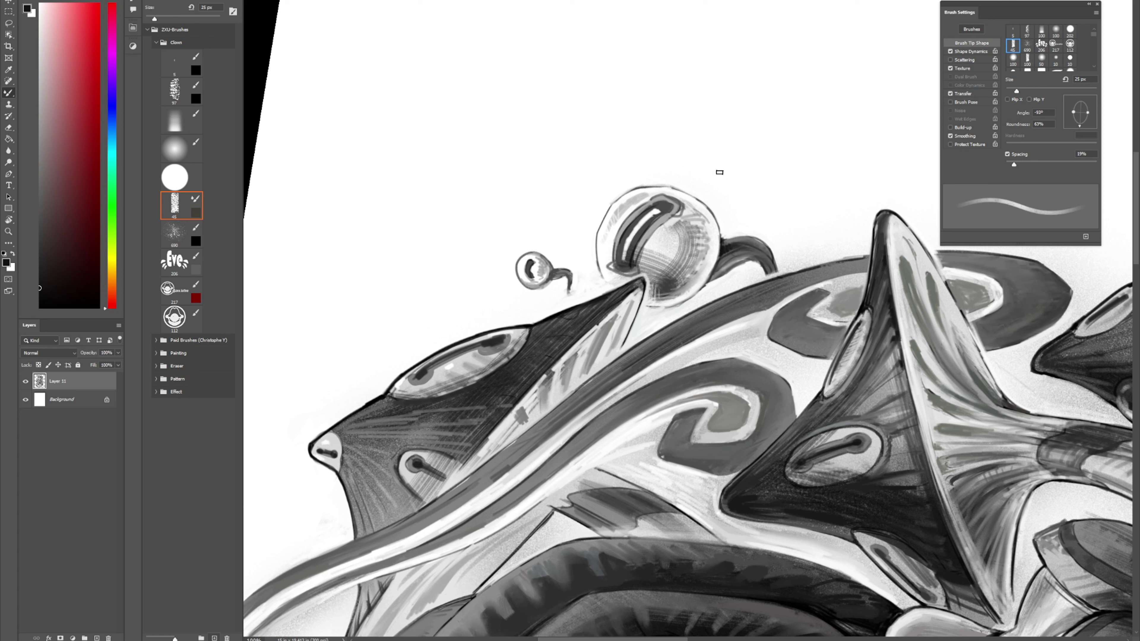
{"action": "key", "text": "comma"}
{"action": "key", "text": "comma"}
{"action": "key", "text": "comma"}
{"action": "key", "text": "comma"}
{"action": "key", "text": "x"}
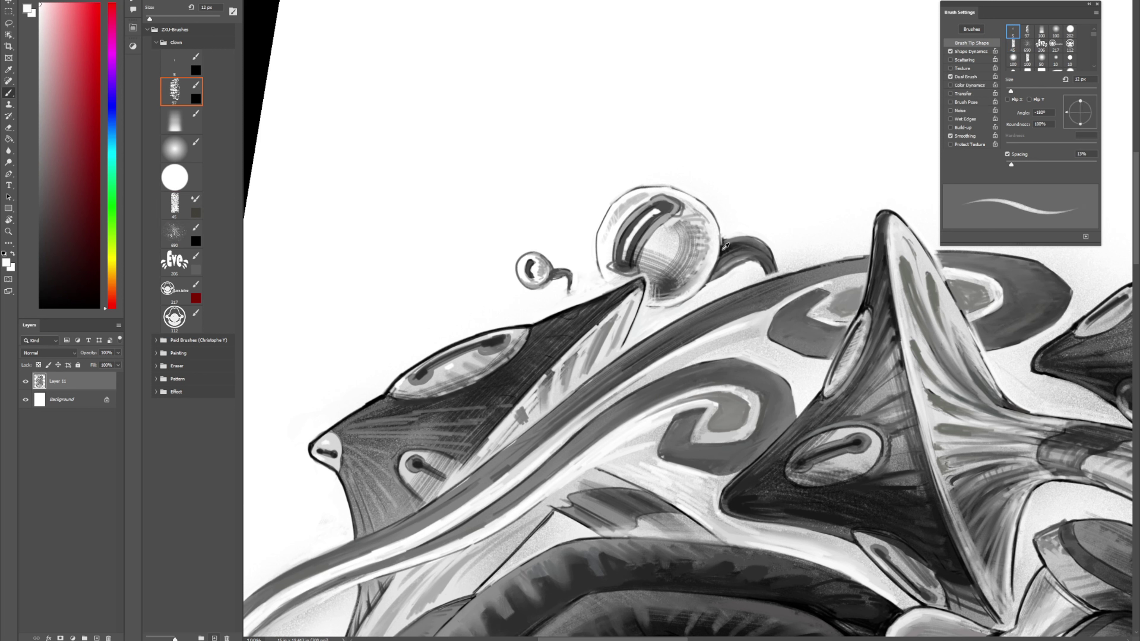
{"action": "key", "text": "d"}
{"action": "key", "text": "period"}
{"action": "key", "text": "period"}
{"action": "key", "text": "period"}
{"action": "key", "text": "period"}
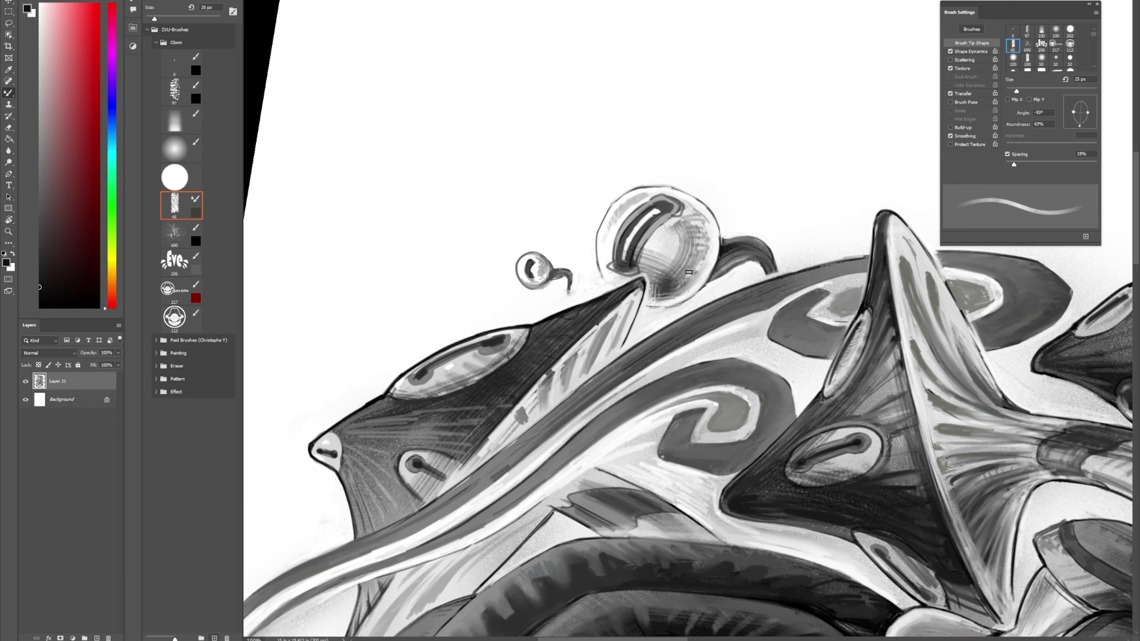
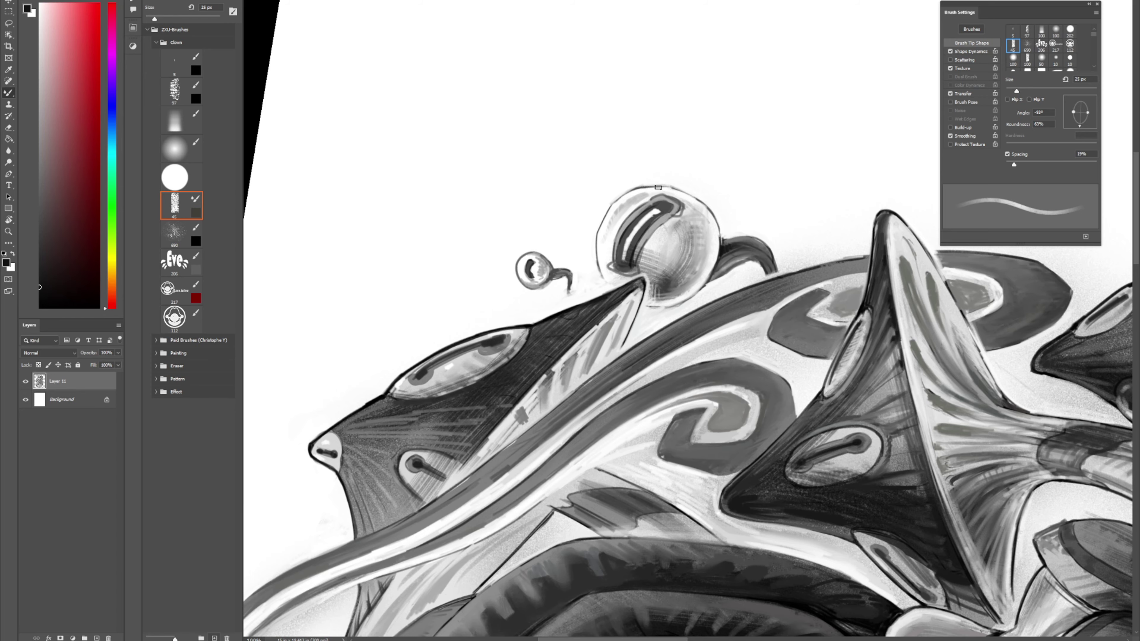
Step: Trim the upper mushroom cap's outline beside the edge oval and near the knob with white at 12 px
{"action": "key", "text": "r"}
{"action": "mouse_move", "coordinate": [658, 188]}
{"action": "left_mouse_down"}
{"action": "mouse_move", "coordinate": [630, 175]}
{"action": "mouse_move", "coordinate": [660, 218]}
{"action": "left_mouse_up"}
{"action": "scroll", "coordinate": [661, 217], "scroll_direction": "down", "scroll_amount": 4}
{"action": "key", "text": "b"}
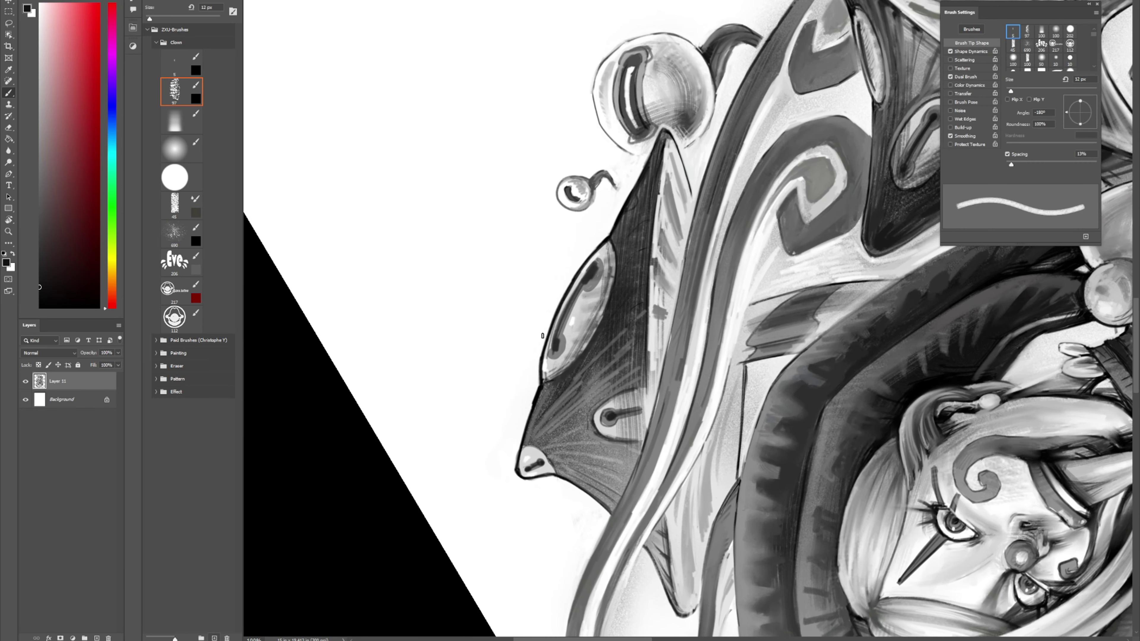
{"action": "key", "text": "x"}
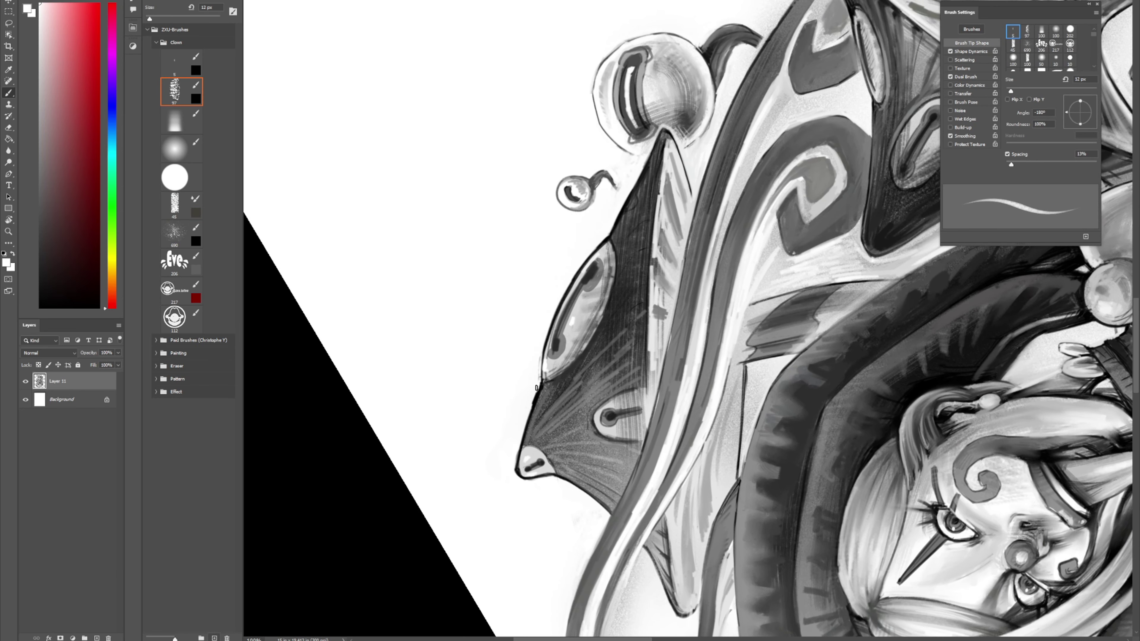
{"action": "left_click_drag", "start_coordinate": [518, 449], "coordinate": [515, 473]}
{"action": "left_click_drag", "start_coordinate": [537, 368], "coordinate": [537, 382]}
{"action": "left_click", "coordinate": [548, 392], "text": "alt"}
{"action": "left_click", "coordinate": [526, 454], "text": "alt"}
Step: Retouch the edge of the pale knob atop the upper mushroom with sampled light tones at 12 px, and blend at 25 px
{"action": "key", "text": "r"}
{"action": "mouse_move", "coordinate": [534, 346]}
{"action": "left_mouse_down"}
{"action": "mouse_move", "coordinate": [539, 233]}
{"action": "mouse_move", "coordinate": [825, 102]}
{"action": "left_mouse_up"}
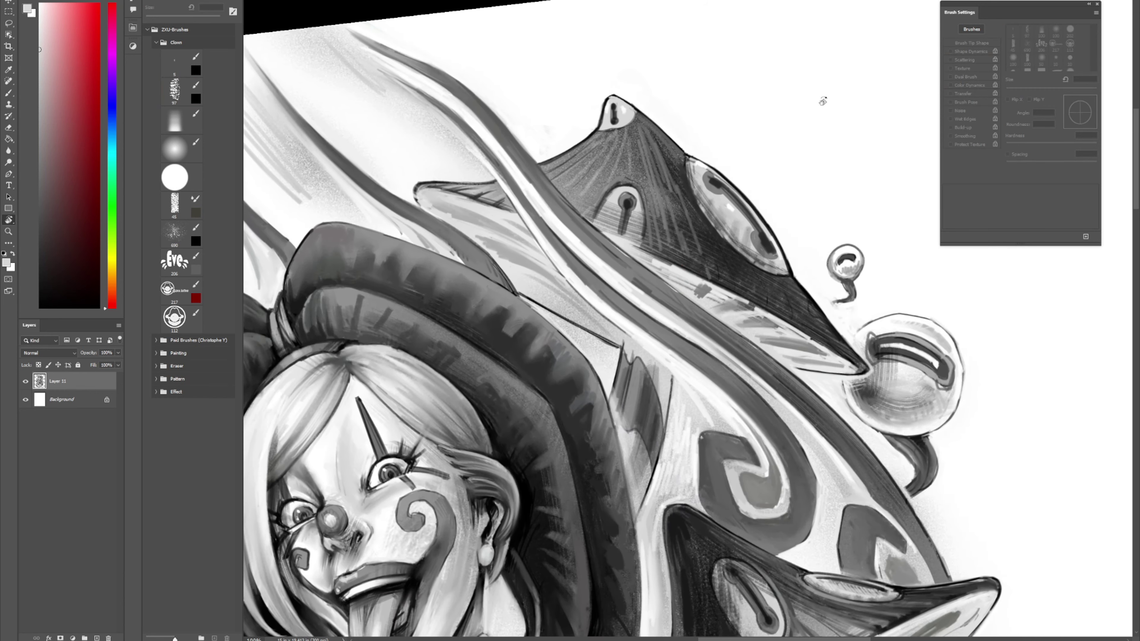
{"action": "left_click", "coordinate": [608, 102], "text": "alt"}
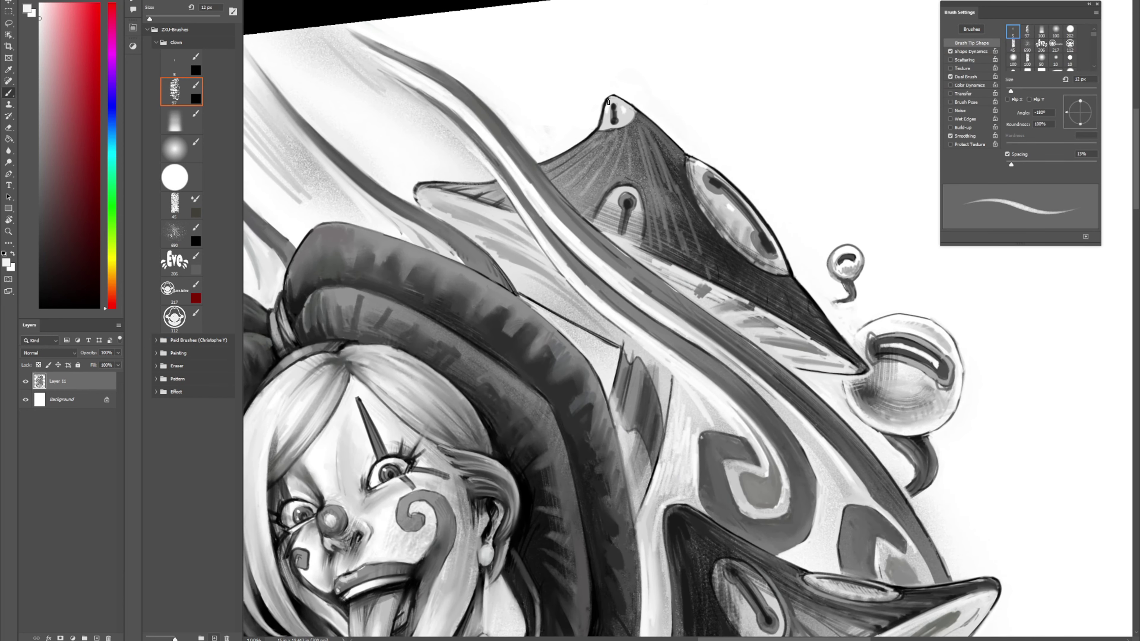
{"action": "left_click_drag", "start_coordinate": [605, 109], "coordinate": [601, 126]}
{"action": "left_click", "coordinate": [602, 127], "text": "alt"}
{"action": "key", "text": "shift+b"}
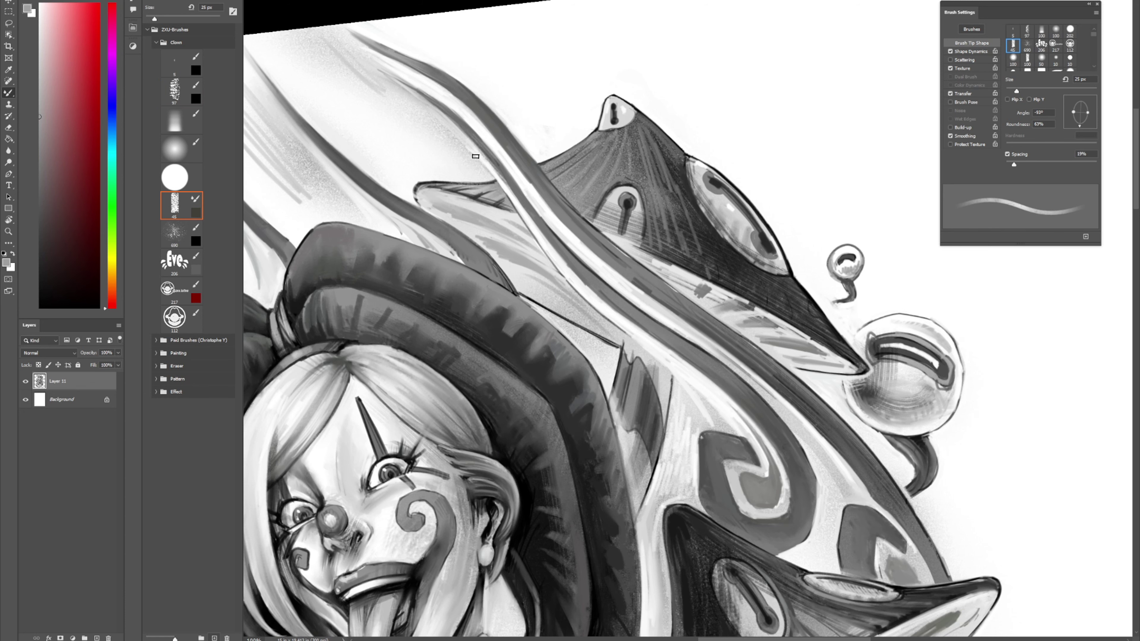
Step: Paint a grey stroke down the pale underside end of the upper mushroom at 12 px, and blend at 25 px
{"action": "key", "text": "r"}
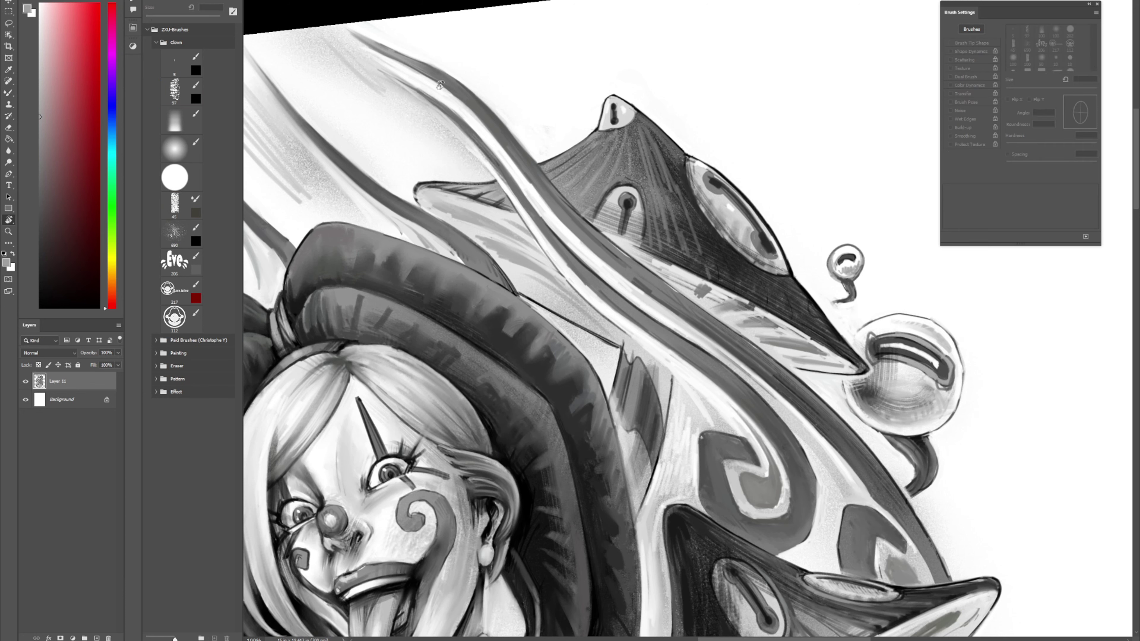
{"action": "mouse_move", "coordinate": [447, 129]}
{"action": "left_mouse_down"}
{"action": "mouse_move", "coordinate": [669, 88]}
{"action": "mouse_move", "coordinate": [643, 200]}
{"action": "left_mouse_up"}
{"action": "key", "text": "b"}
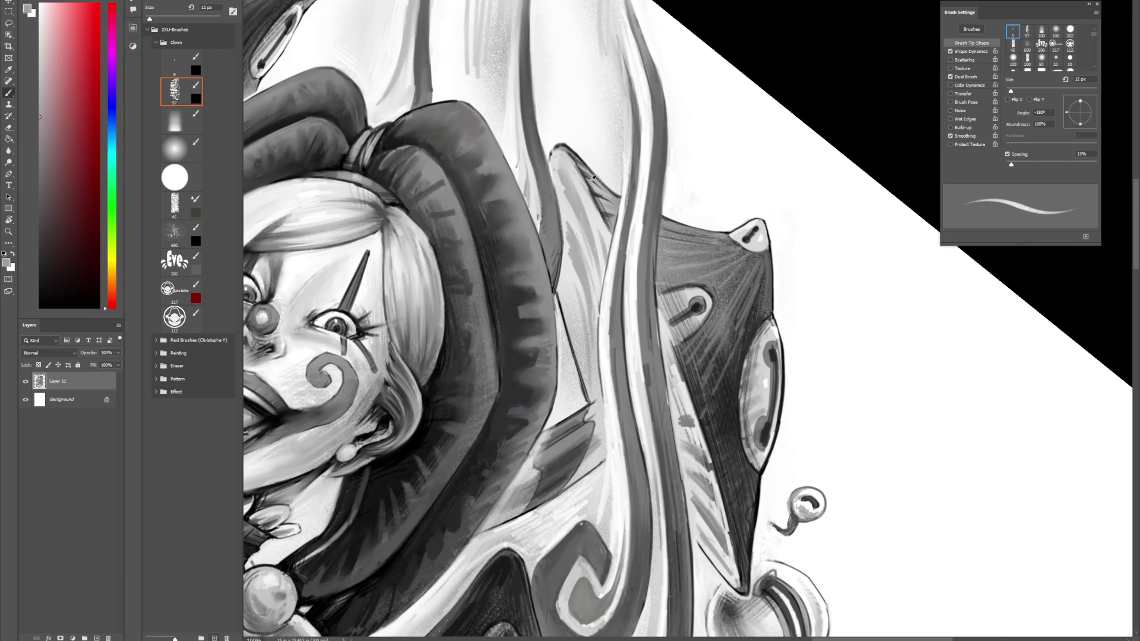
{"action": "mouse_move", "coordinate": [561, 165]}
{"action": "left_mouse_down"}
{"action": "mouse_move", "coordinate": [587, 230]}
{"action": "mouse_move", "coordinate": [563, 174]}
{"action": "mouse_move", "coordinate": [588, 227]}
{"action": "left_mouse_up"}
{"action": "key", "text": "shift+b"}
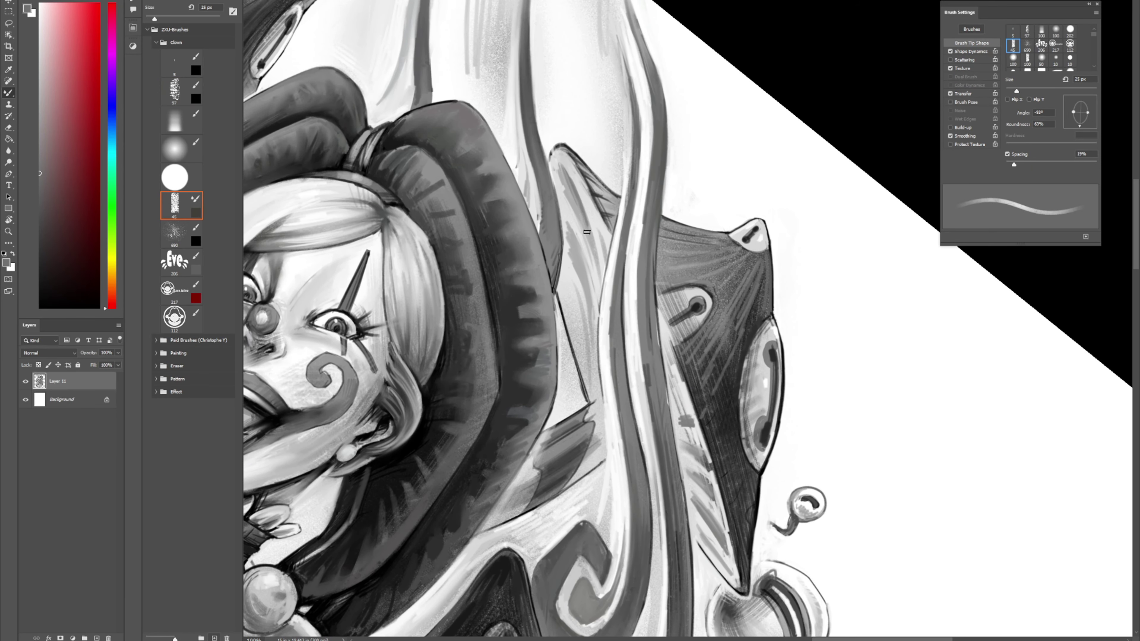
Step: Add sampled grey and light streaks to the upper mushroom's pale underside beside the hood at 12 px, and blend at 25 px
{"action": "key", "text": "comma"}
{"action": "key", "text": "comma"}
{"action": "key", "text": "comma"}
{"action": "key", "text": "comma"}
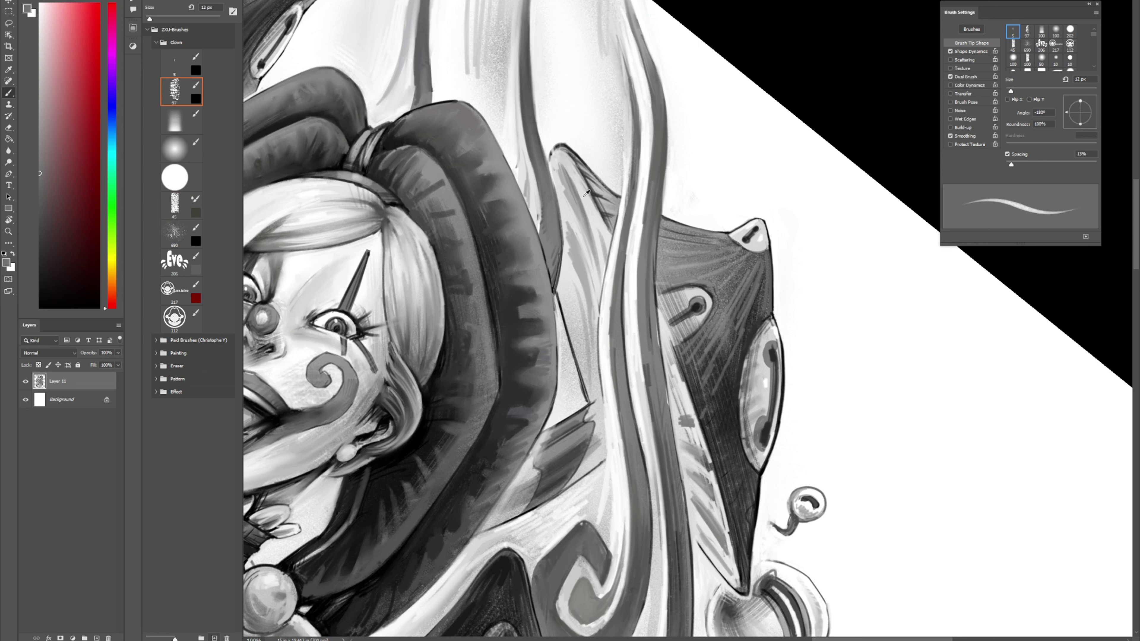
{"action": "left_click", "coordinate": [583, 194], "text": "alt"}
{"action": "left_click", "coordinate": [581, 193], "text": "alt"}
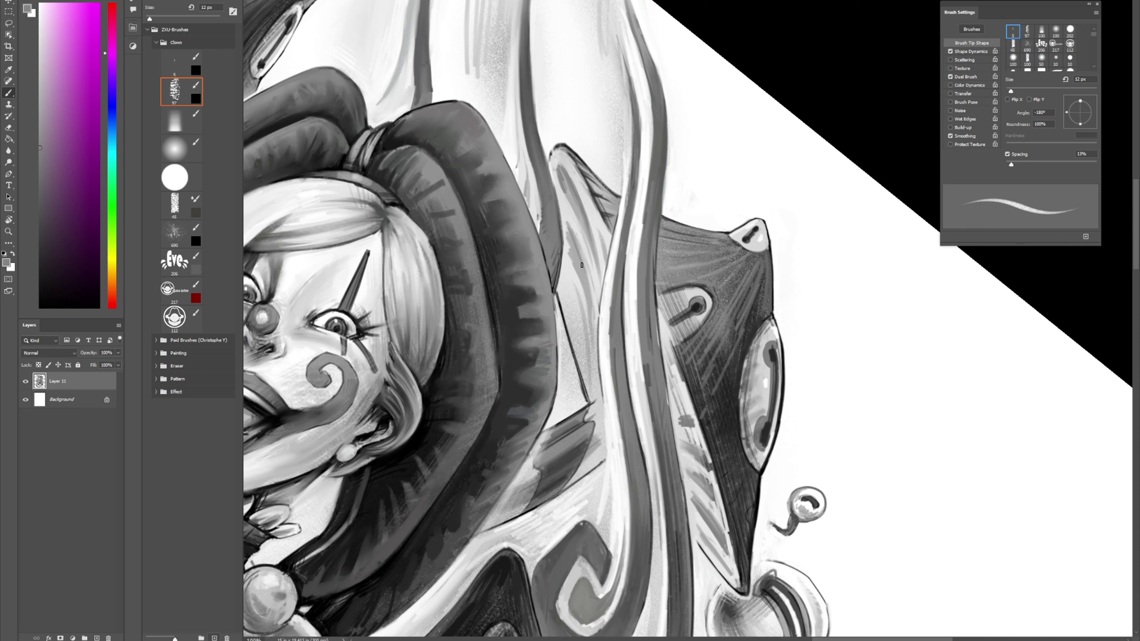
{"action": "left_click_drag", "start_coordinate": [567, 287], "coordinate": [587, 349]}
{"action": "left_click_drag", "start_coordinate": [567, 294], "coordinate": [582, 328]}
{"action": "left_click_drag", "start_coordinate": [567, 304], "coordinate": [578, 325]}
{"action": "left_click", "coordinate": [577, 318], "text": "alt"}
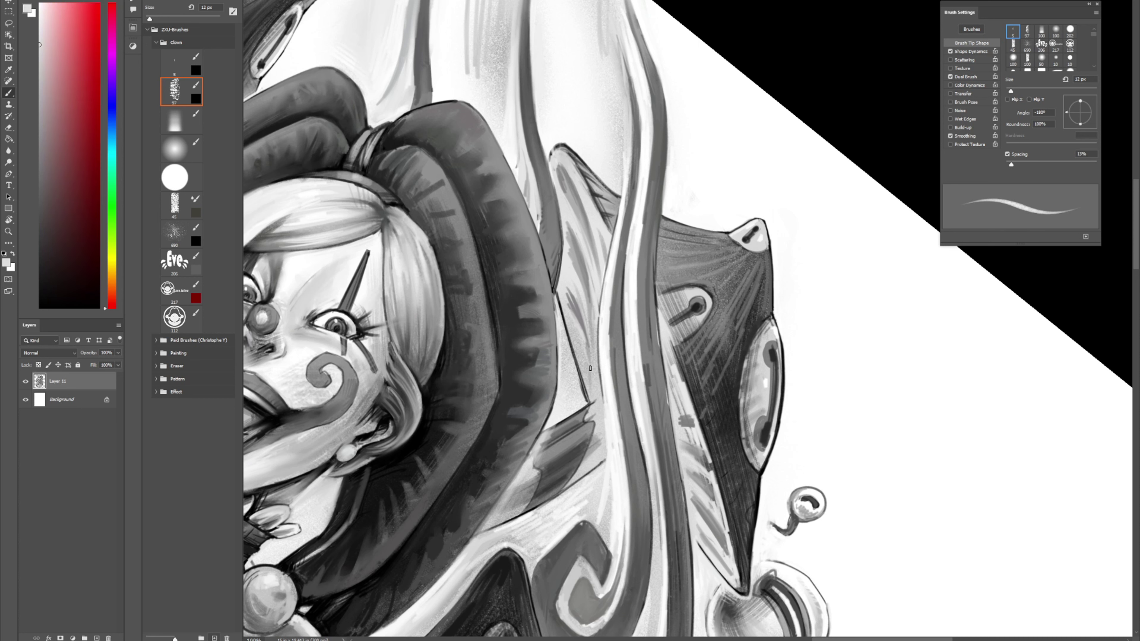
{"action": "left_click", "coordinate": [578, 299], "text": "alt"}
{"action": "key", "text": "shift+b"}
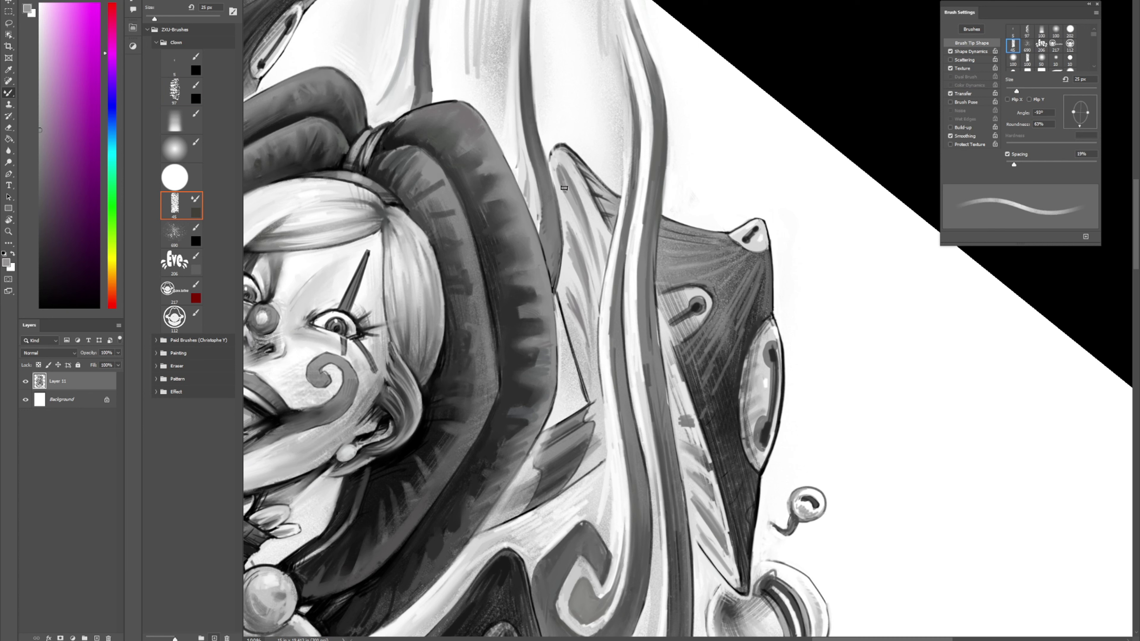
Step: Paint sampled grey along the seam between the hood's inner and outer ruffles beside the hair at 12 px, and blend at 25 px
{"action": "key", "text": "comma"}
{"action": "key", "text": "comma"}
{"action": "key", "text": "comma"}
{"action": "key", "text": "comma"}
{"action": "left_click", "coordinate": [484, 291], "text": "alt"}
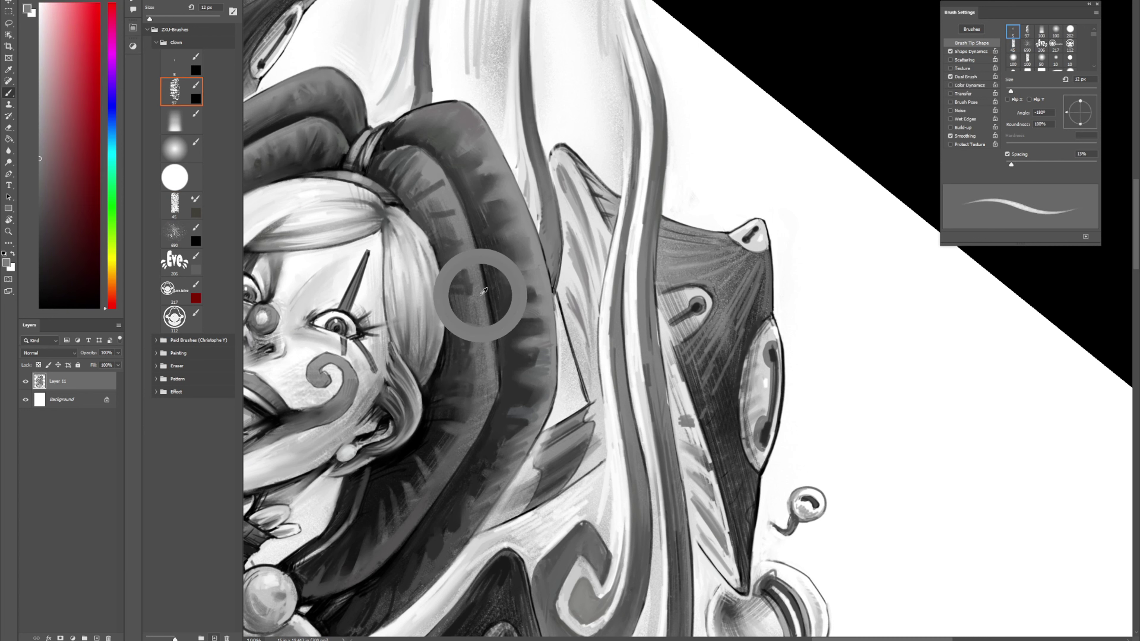
{"action": "left_click_drag", "start_coordinate": [483, 288], "coordinate": [496, 375]}
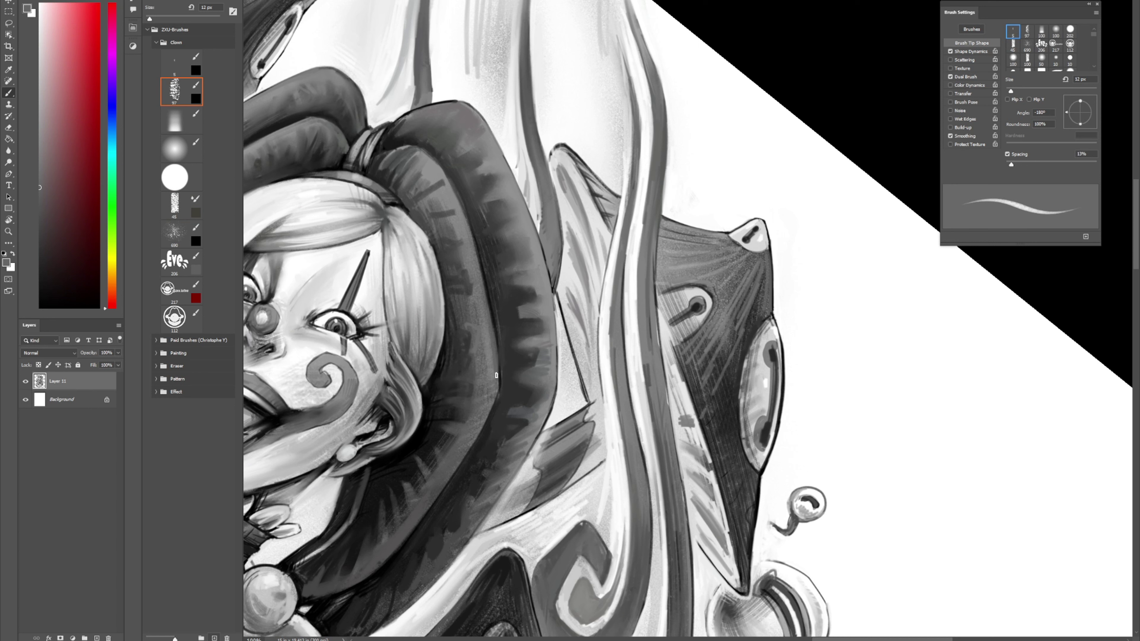
{"action": "left_click", "coordinate": [466, 231], "text": "alt"}
{"action": "left_click_drag", "start_coordinate": [468, 227], "coordinate": [493, 352]}
{"action": "left_click_drag", "start_coordinate": [489, 305], "coordinate": [496, 369]}
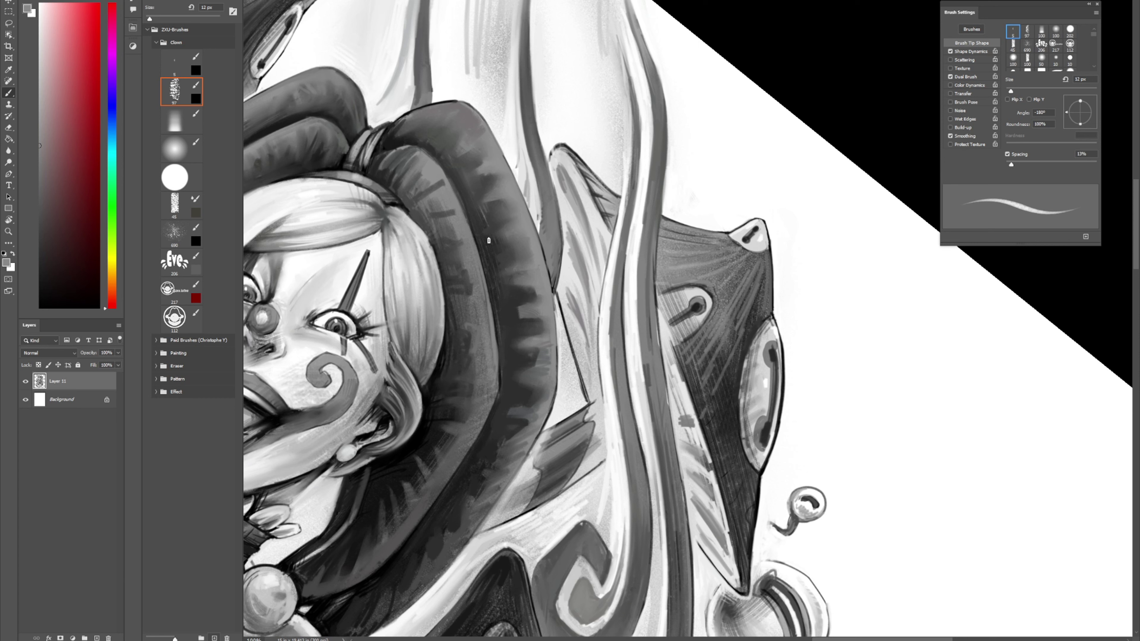
{"action": "key", "text": "shift+b"}
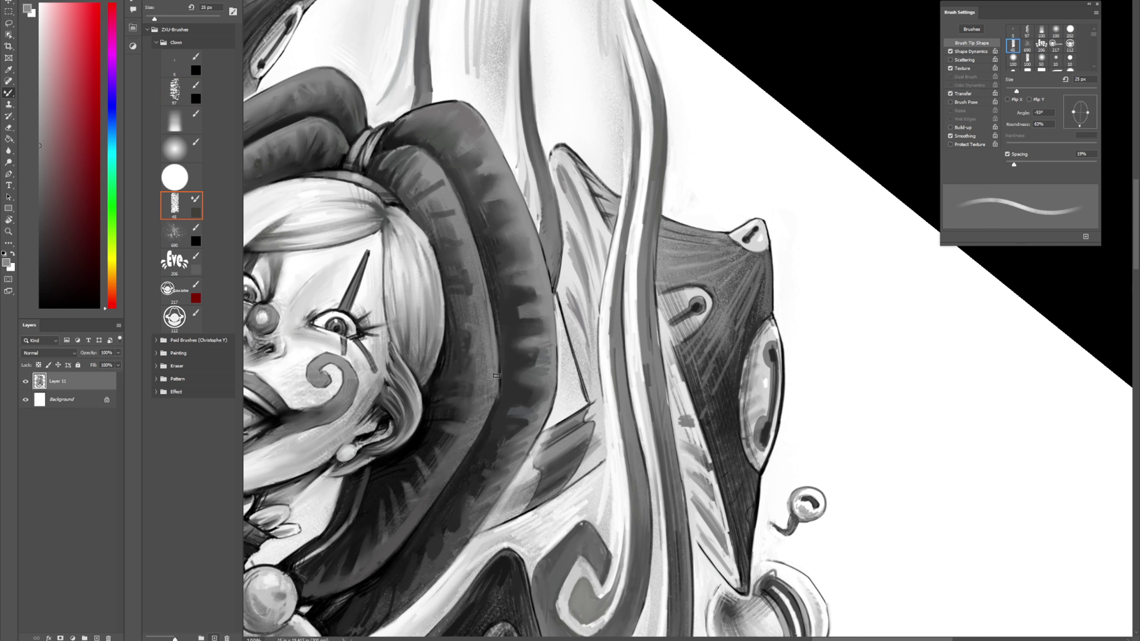
Step: Retouch the hood's outer edge beside the upper mushroom's pale underside with sampled grey and light tones at 12 px
{"action": "key", "text": "comma"}
{"action": "key", "text": "comma"}
{"action": "key", "text": "comma"}
{"action": "key", "text": "comma"}
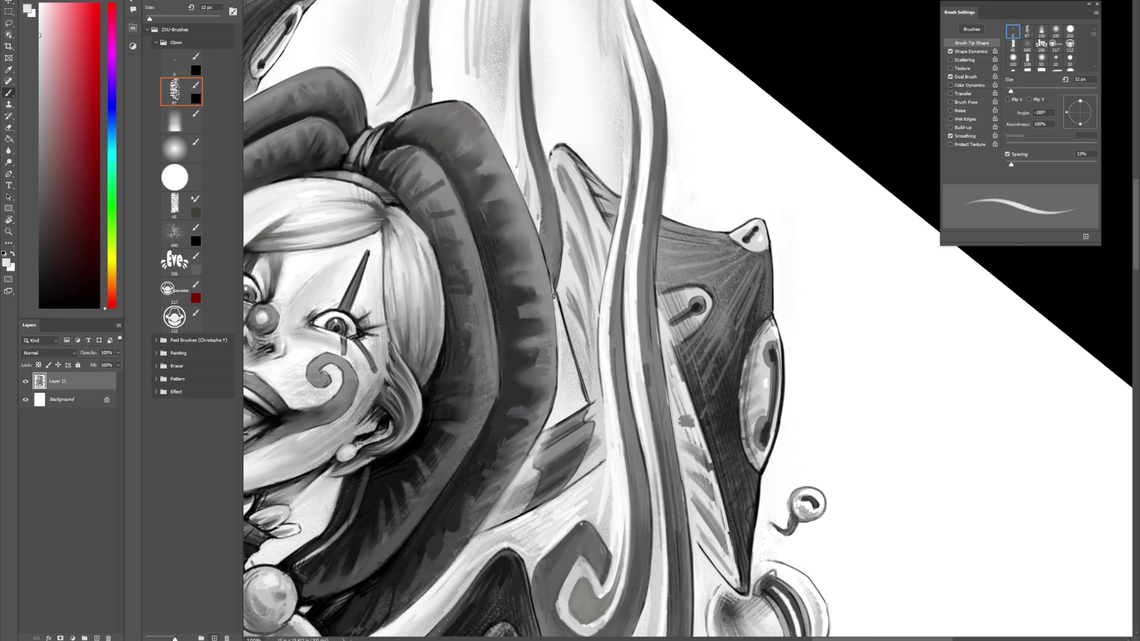
{"action": "left_click", "coordinate": [558, 253], "text": "alt"}
{"action": "left_click", "coordinate": [557, 274], "text": "alt"}
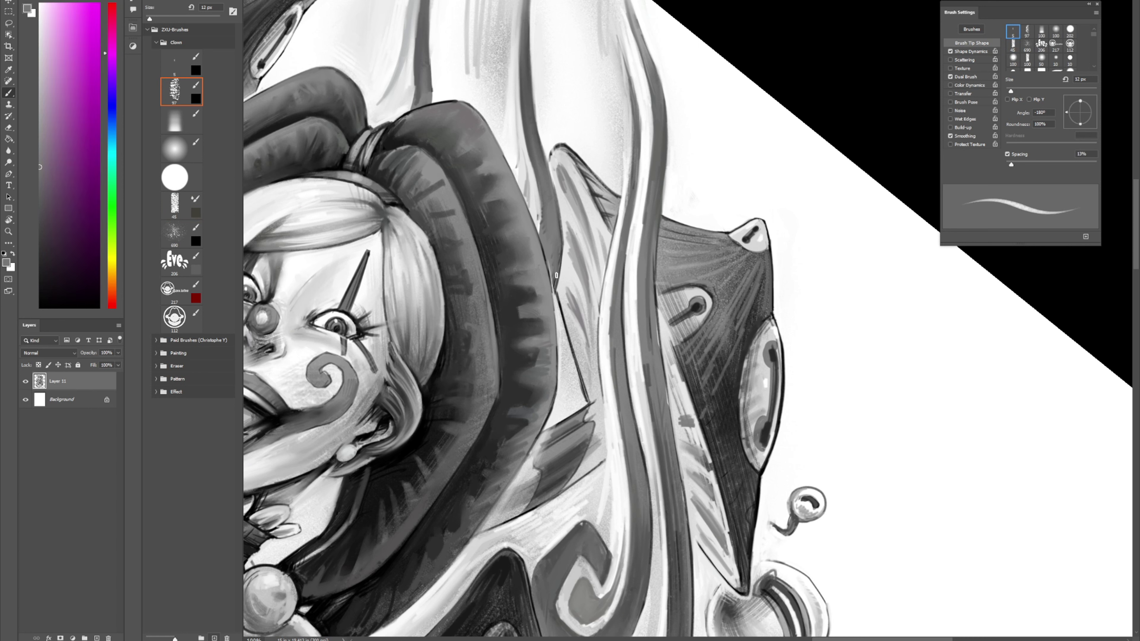
{"action": "left_click", "coordinate": [557, 314], "text": "alt"}
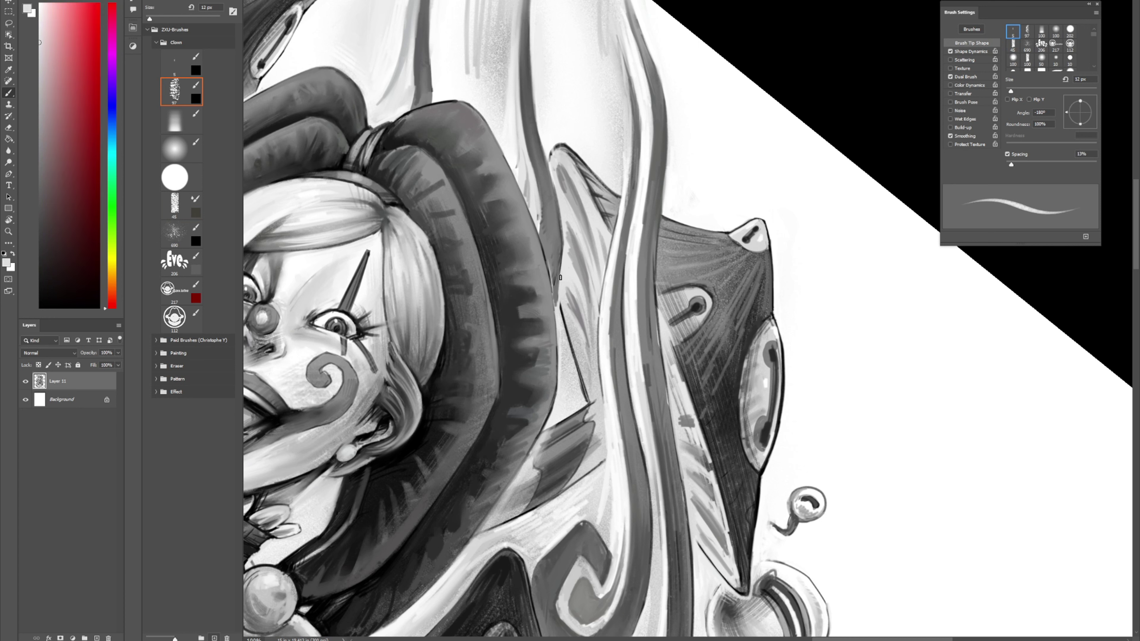
{"action": "left_click", "coordinate": [553, 135], "text": "alt"}
{"action": "left_click_drag", "start_coordinate": [561, 205], "coordinate": [563, 234]}
Step: Repaint the front edge of the large ruffle above the hood's tie with sampled grey and light tones, and blend at 25 px
{"action": "scroll", "coordinate": [568, 80], "scroll_direction": "up", "scroll_amount": 5}
{"action": "key", "text": "r"}
{"action": "left_click_drag", "start_coordinate": [632, 124], "coordinate": [491, 183]}
{"action": "key", "text": "space"}
{"action": "left_click_drag", "start_coordinate": [513, 288], "coordinate": [618, 92]}
{"action": "left_click", "coordinate": [536, 256], "text": "alt"}
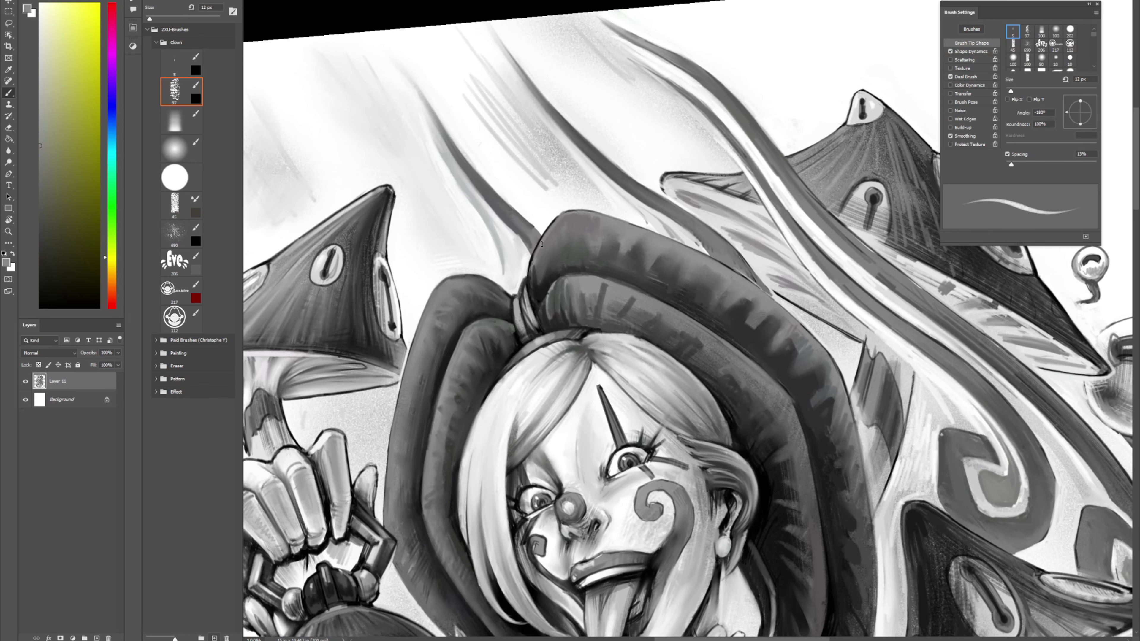
{"action": "left_click_drag", "start_coordinate": [530, 272], "coordinate": [548, 232]}
{"action": "key", "text": "x"}
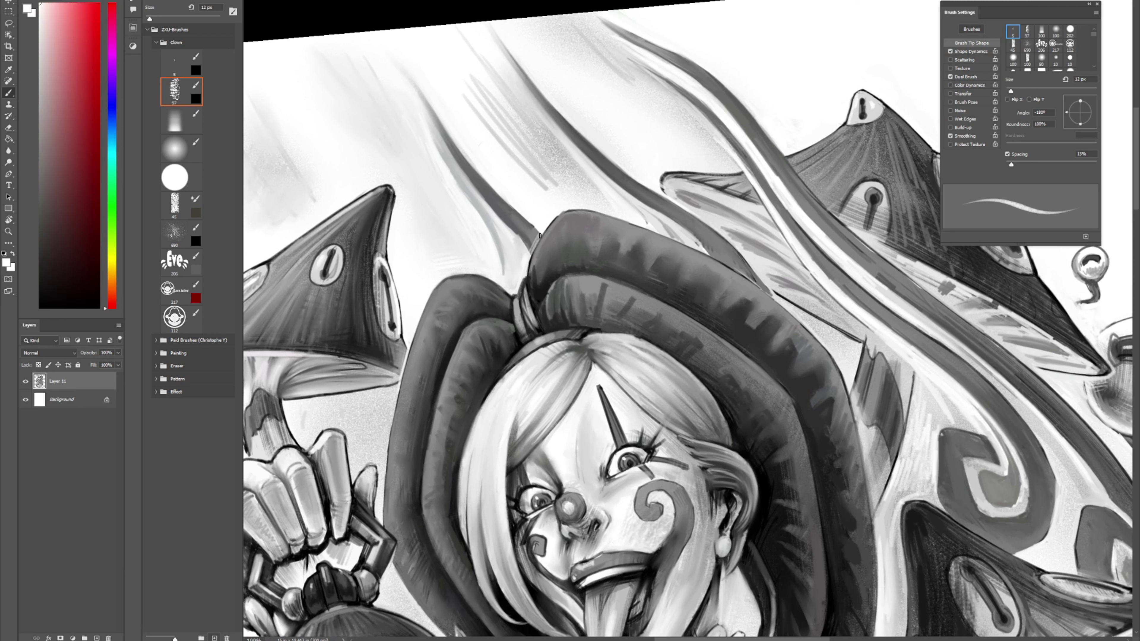
{"action": "left_click", "coordinate": [535, 238], "text": "alt"}
{"action": "key", "text": "shift+b"}
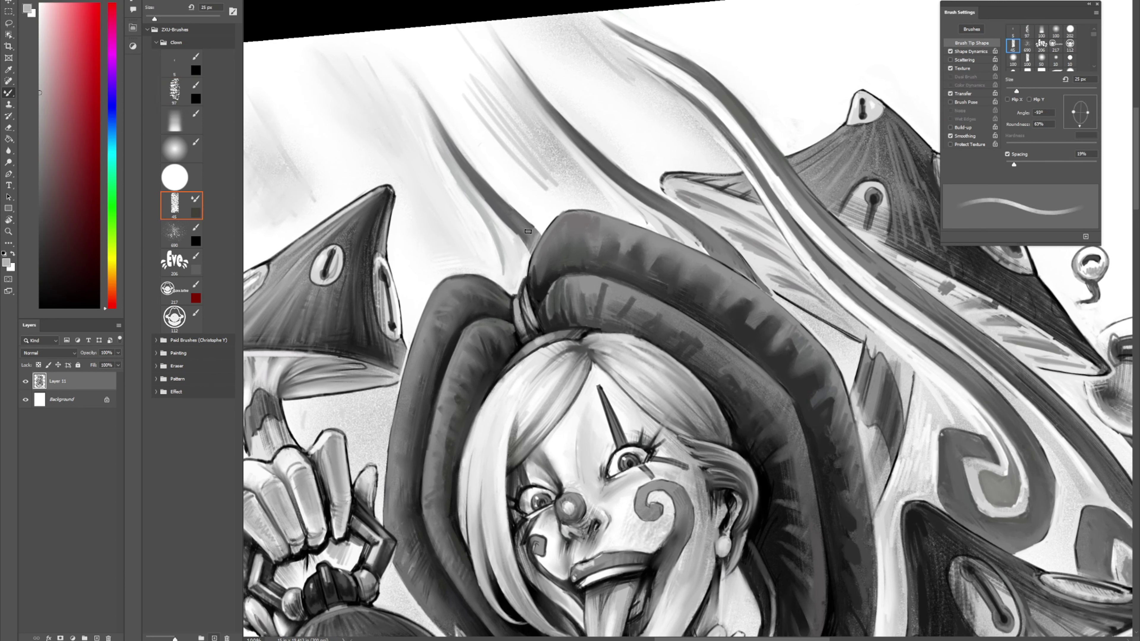
Step: Clean the background along the large ruffle's crest with white at 12 px, and work sampled grey into the tie, blending at 25 px
{"action": "key", "text": "comma"}
{"action": "key", "text": "comma"}
{"action": "key", "text": "comma"}
{"action": "key", "text": "comma"}
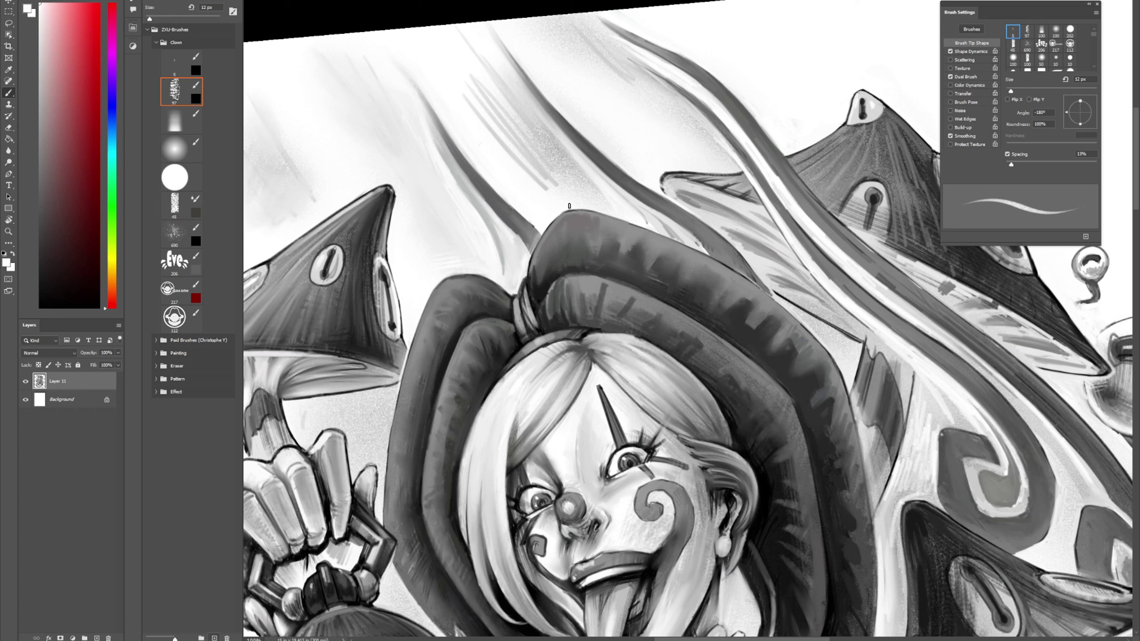
{"action": "left_click", "coordinate": [524, 295], "text": "alt"}
{"action": "key", "text": "period"}
{"action": "key", "text": "period"}
{"action": "key", "text": "period"}
{"action": "key", "text": "period"}
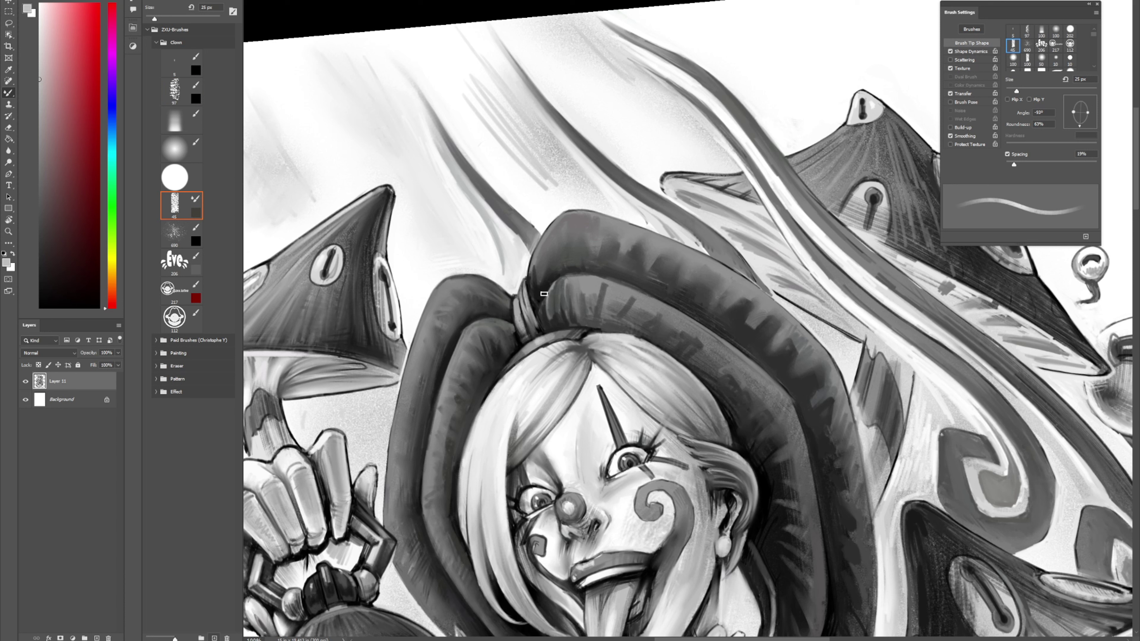
Step: Deepen the shadows around the folds of the hood's tie with sampled dark tones at 12 px, and blend at 25 px
{"action": "key", "text": "comma"}
{"action": "key", "text": "comma"}
{"action": "key", "text": "comma"}
{"action": "key", "text": "comma"}
{"action": "left_click", "coordinate": [537, 302], "text": "alt"}
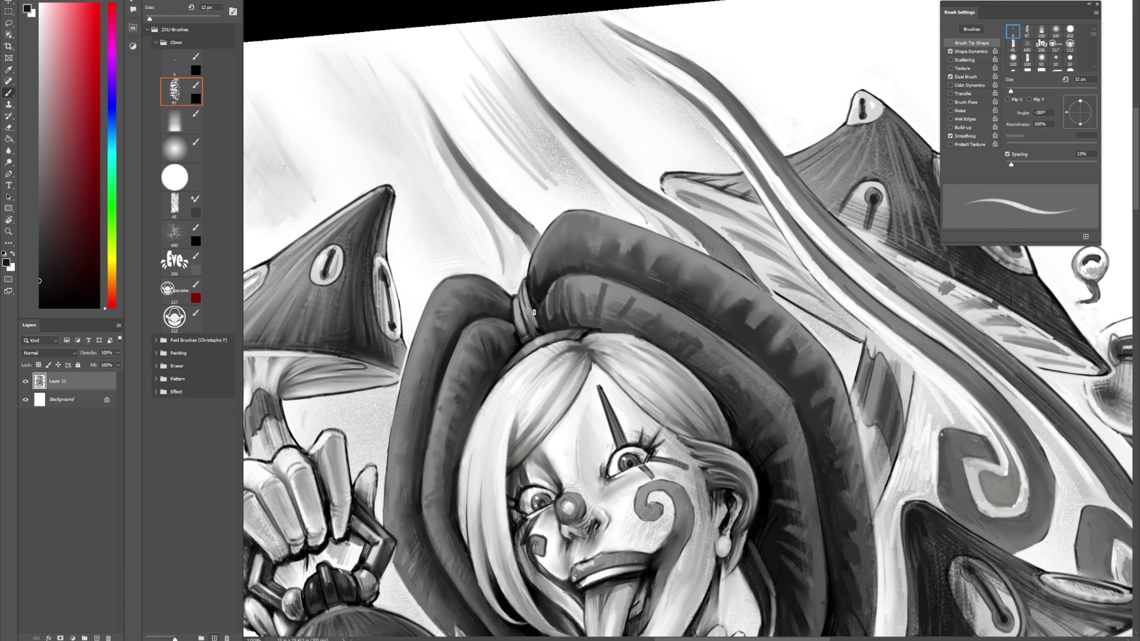
{"action": "left_click", "coordinate": [524, 324], "text": "alt"}
{"action": "left_click", "coordinate": [519, 317], "text": "alt"}
{"action": "key", "text": "period"}
{"action": "key", "text": "period"}
{"action": "key", "text": "period"}
{"action": "key", "text": "period"}
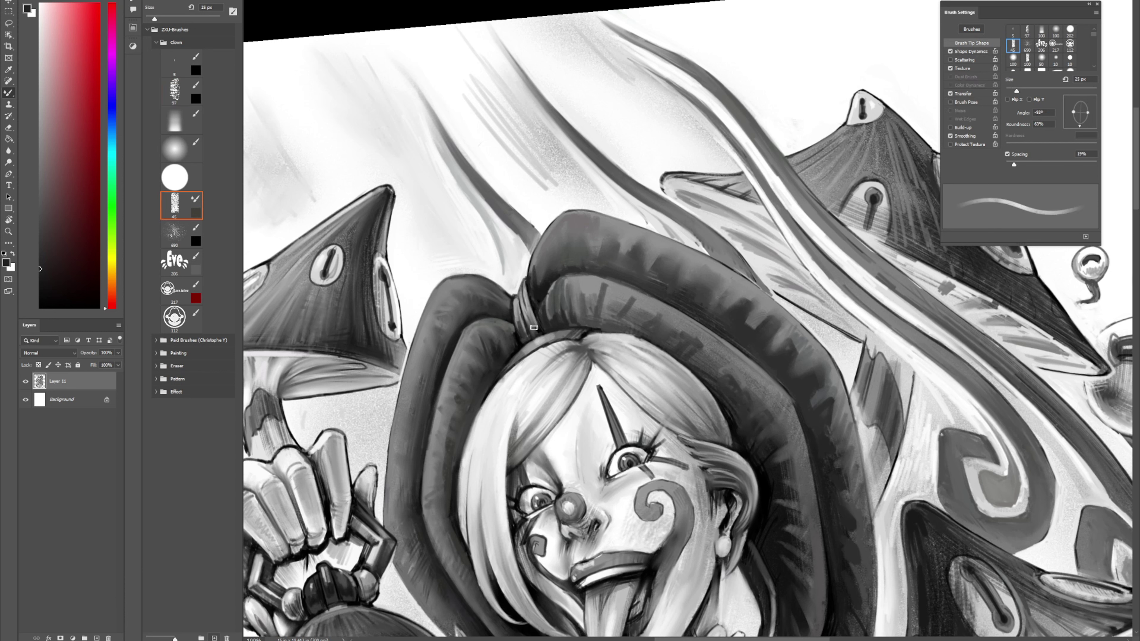
Step: Add near-black accents at the base of the hood's tie at 12 px, and blend at 25 px
{"action": "key", "text": "comma"}
{"action": "key", "text": "comma"}
{"action": "key", "text": "comma"}
{"action": "key", "text": "comma"}
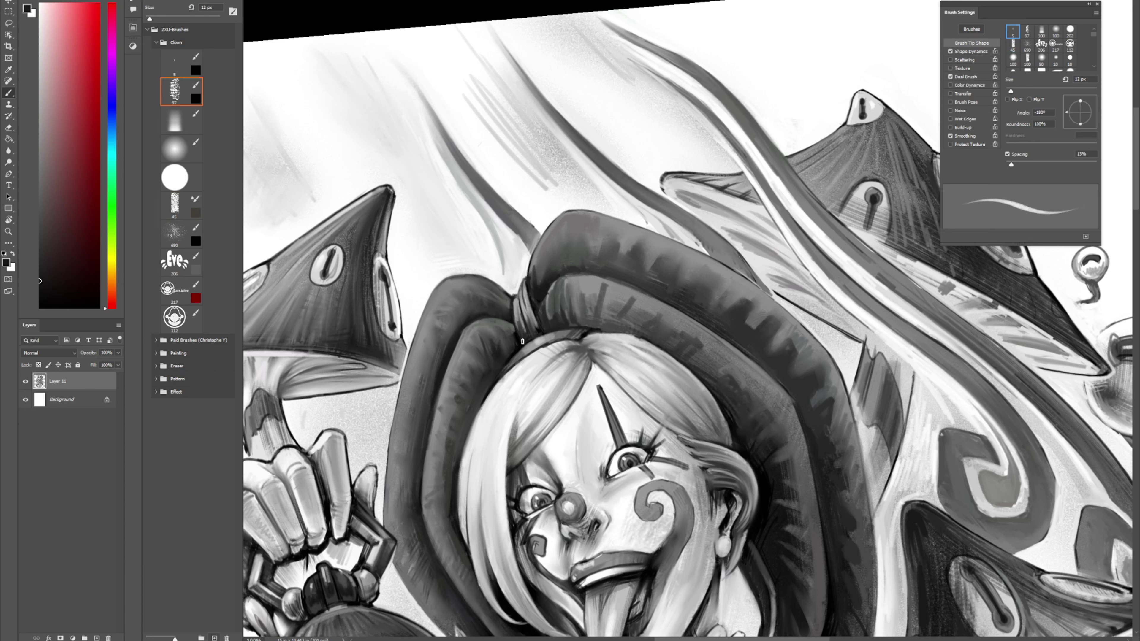
{"action": "key", "text": "period"}
{"action": "key", "text": "period"}
{"action": "key", "text": "period"}
{"action": "key", "text": "period"}
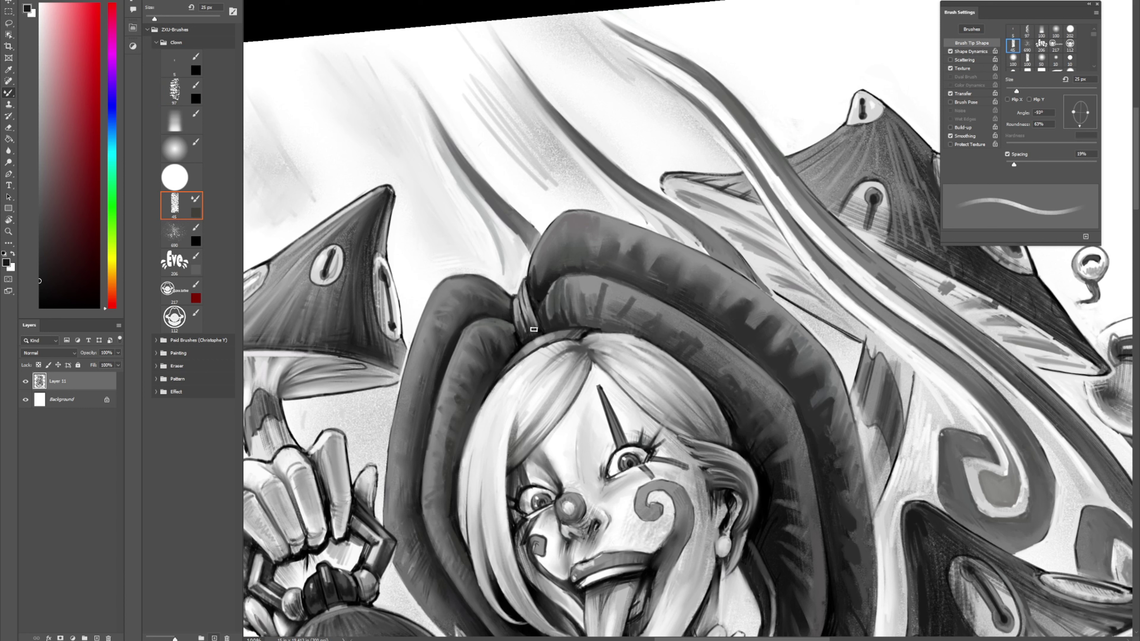
Step: Paint sampled mid-grey on the rounded front of the large outer ruffle at 12 px, and blend at 25 px
{"action": "key", "text": "shift+b"}
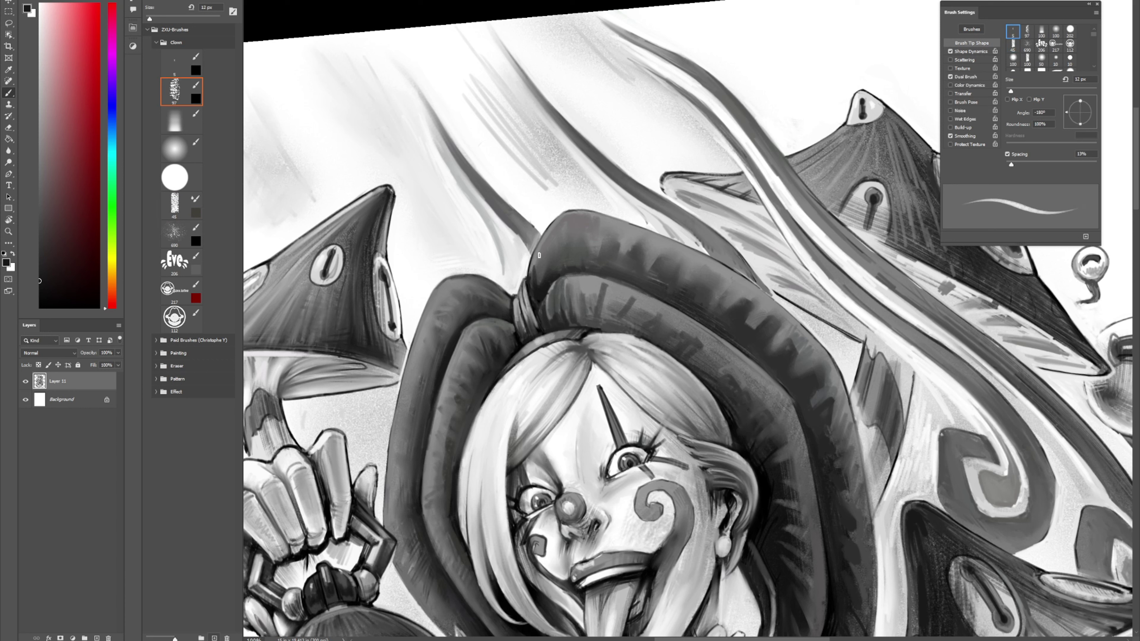
{"action": "left_click", "coordinate": [518, 277], "text": "alt"}
{"action": "left_click", "coordinate": [534, 261], "text": "alt"}
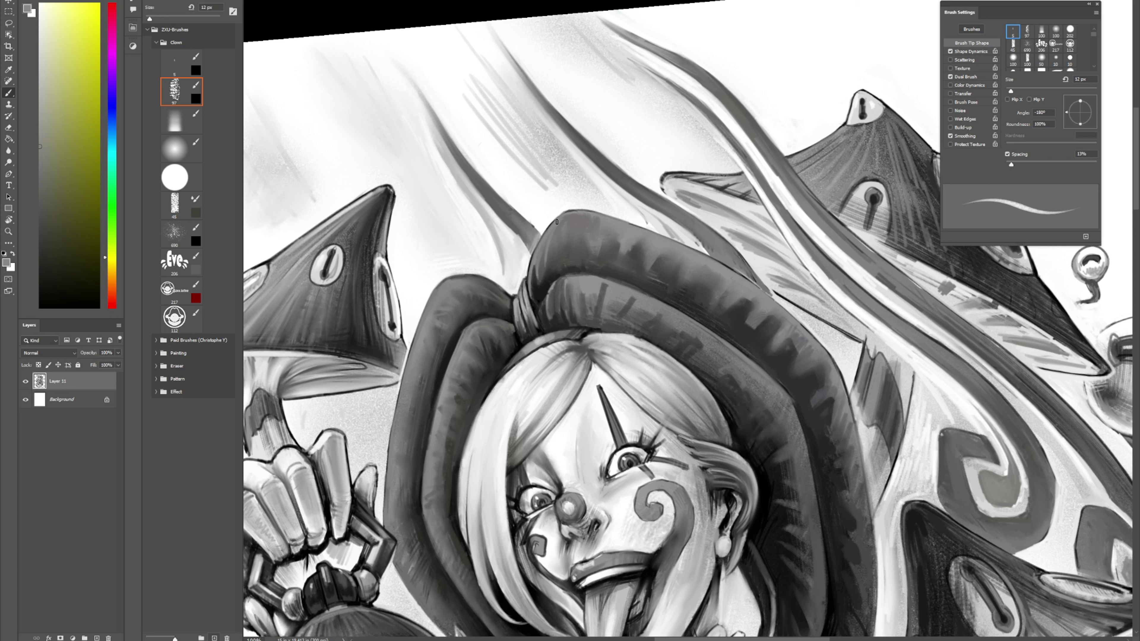
{"action": "key", "text": "shift+b"}
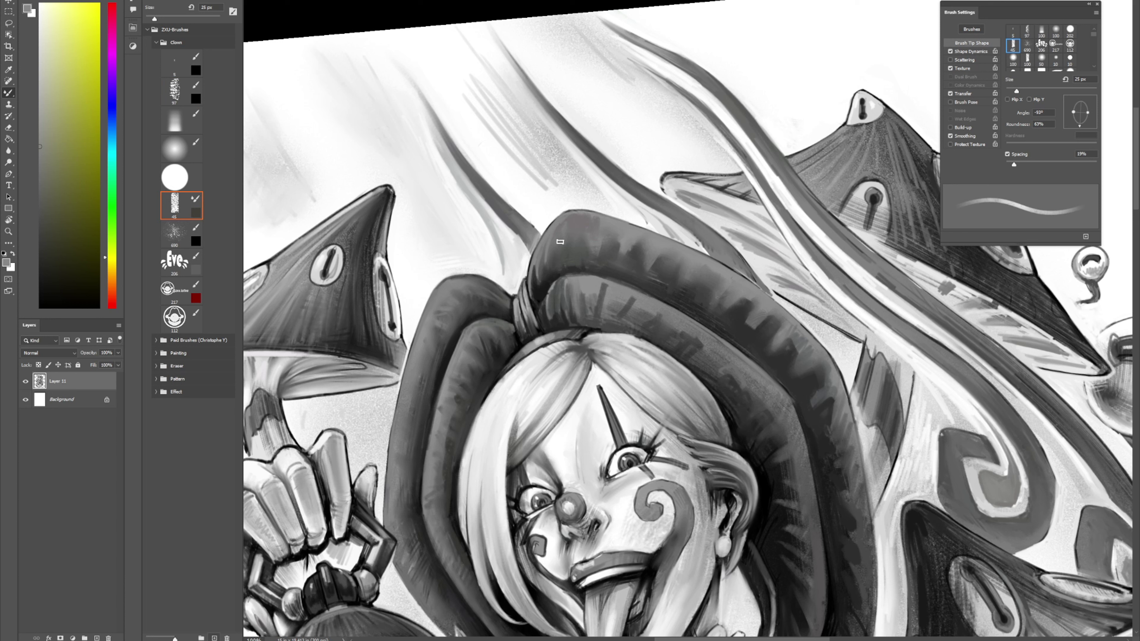
Step: Paint sampled grey along the top edge of the inner ruffle beside the tie at 12 px, and blend at 25 px
{"action": "key", "text": "comma"}
{"action": "key", "text": "comma"}
{"action": "key", "text": "comma"}
{"action": "key", "text": "comma"}
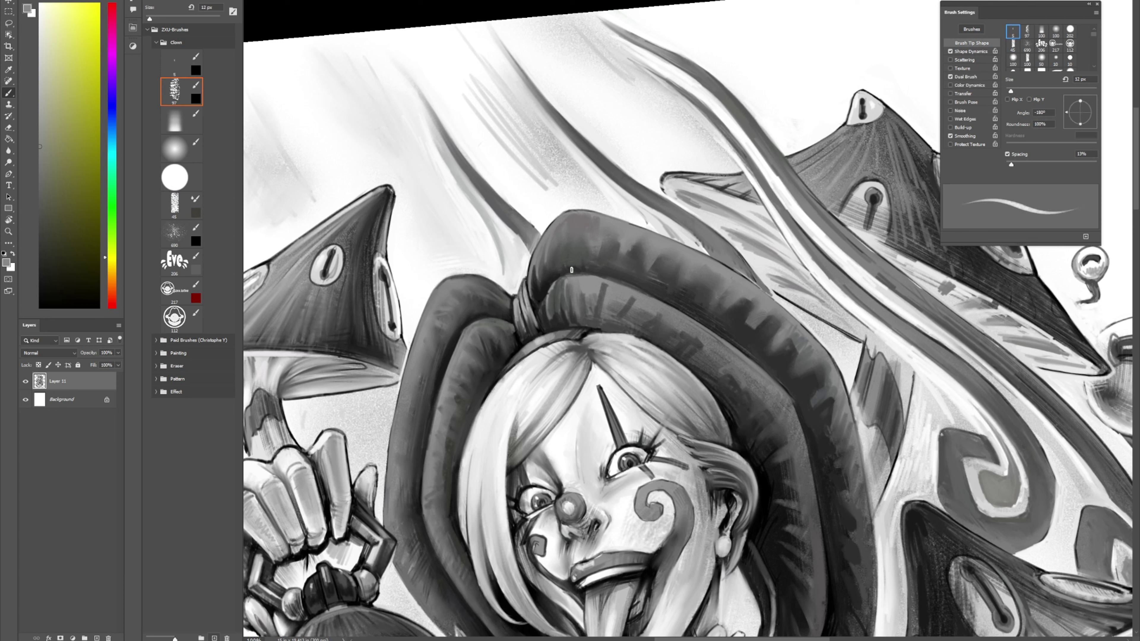
{"action": "left_click", "coordinate": [570, 281], "text": "alt"}
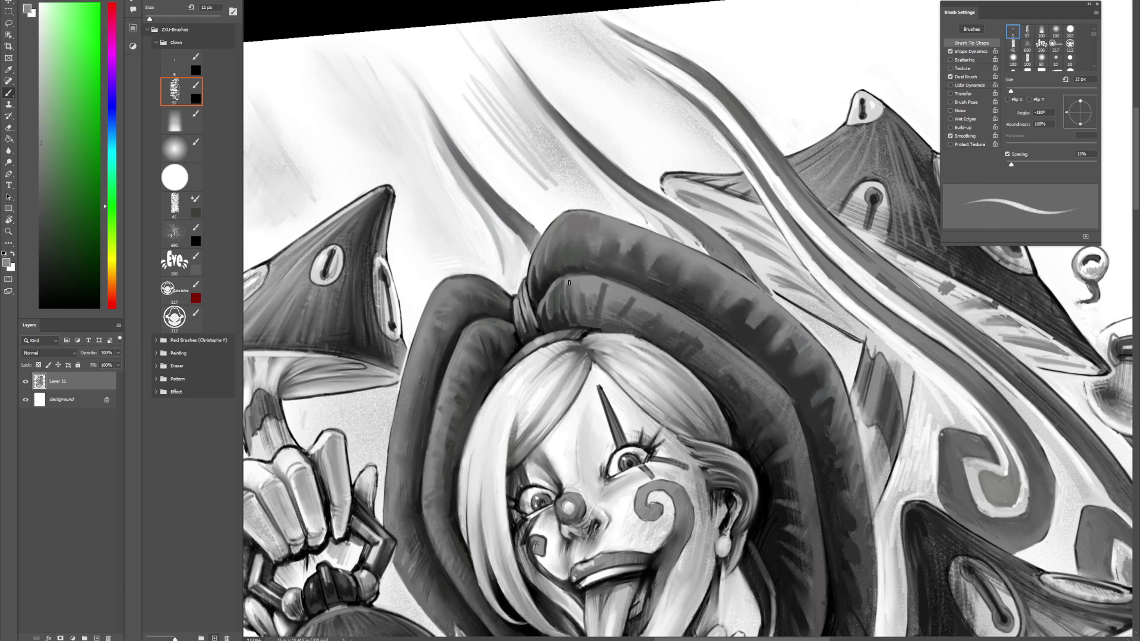
{"action": "key", "text": "period"}
{"action": "key", "text": "period"}
{"action": "key", "text": "period"}
{"action": "key", "text": "period"}
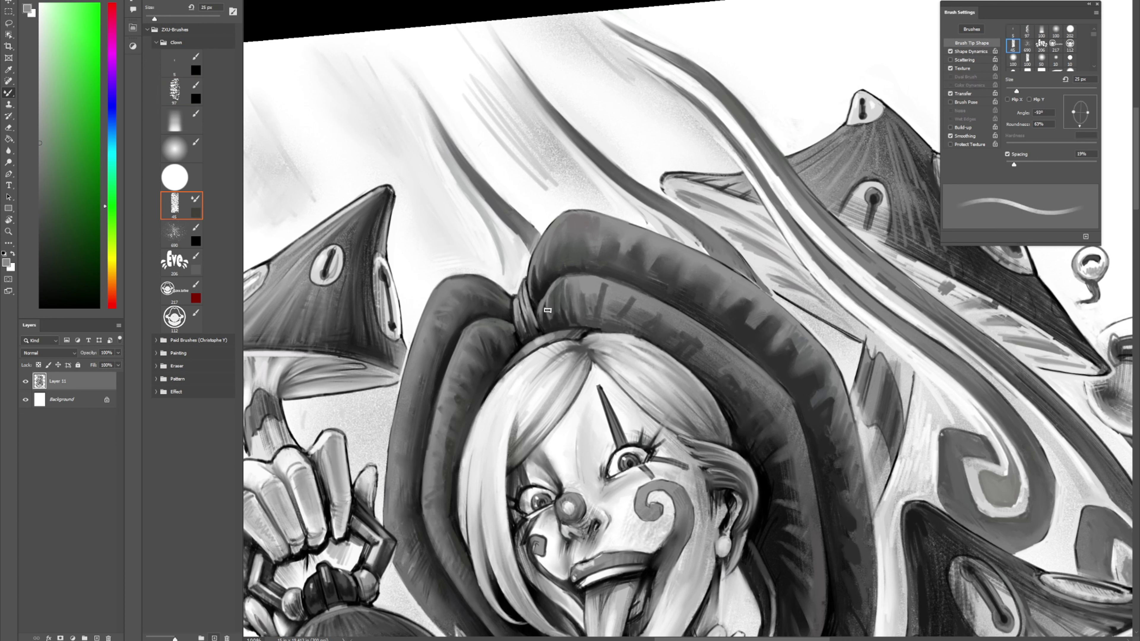
Step: Darken the gap between the ruffles and the tie with a sampled near-black at 12 px, and blend at 25 px
{"action": "key", "text": "comma"}
{"action": "key", "text": "comma"}
{"action": "key", "text": "comma"}
{"action": "key", "text": "comma"}
{"action": "left_click", "coordinate": [541, 296], "text": "alt"}
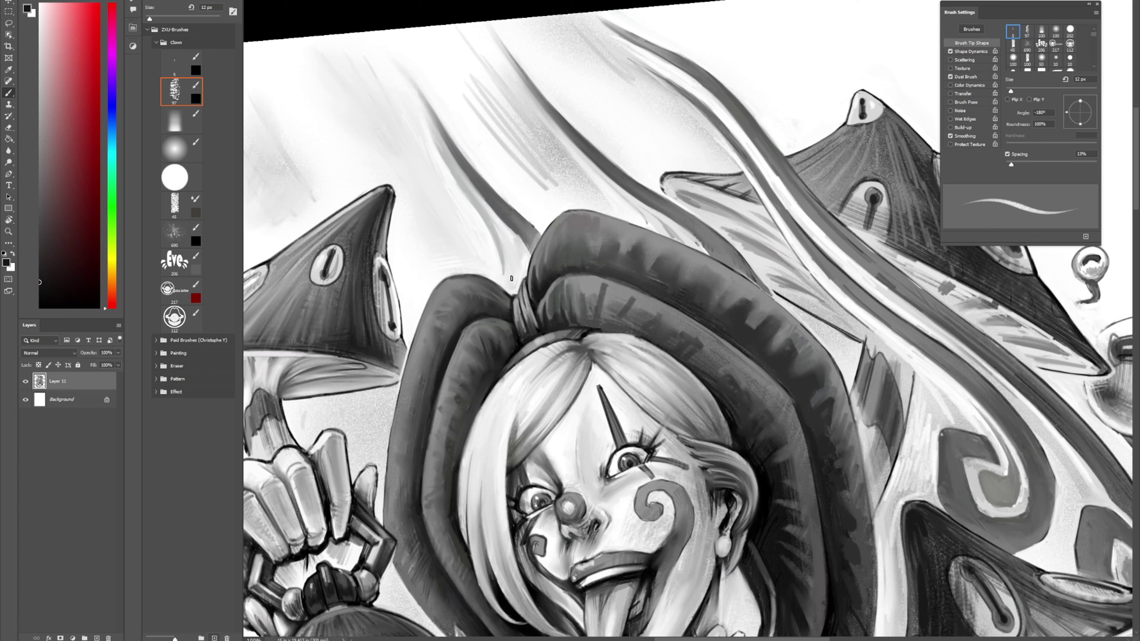
{"action": "key", "text": "shift+b"}
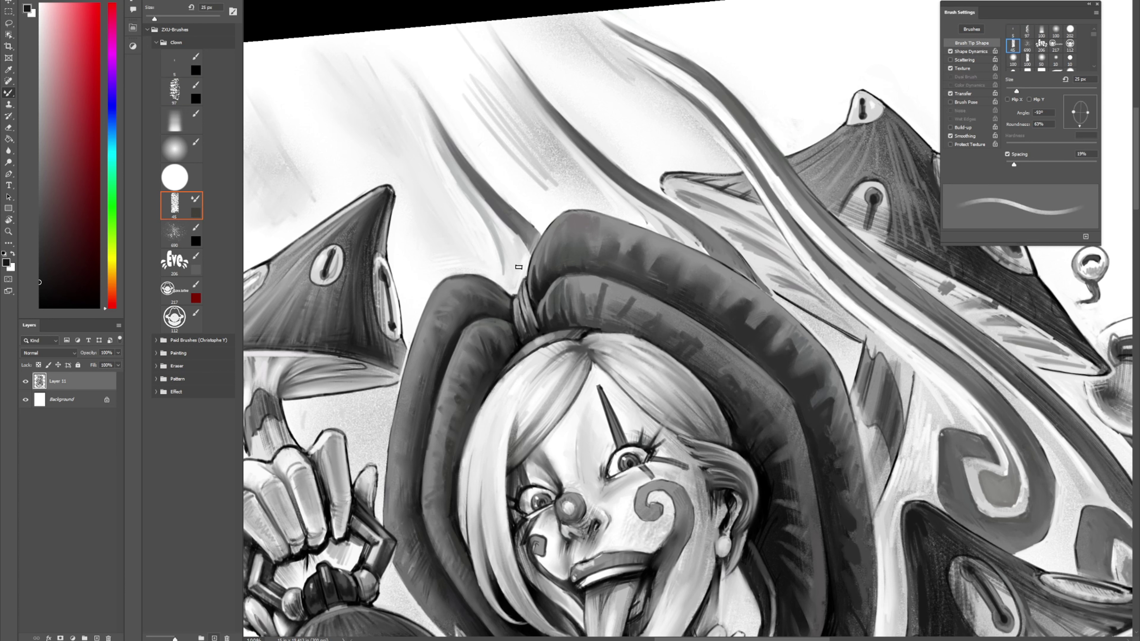
Step: Refine the upper tip of the hood's tie with sampled light and grey strokes, using a finer brush
{"action": "left_click", "coordinate": [520, 295], "text": "alt"}
{"action": "key", "text": "z"}
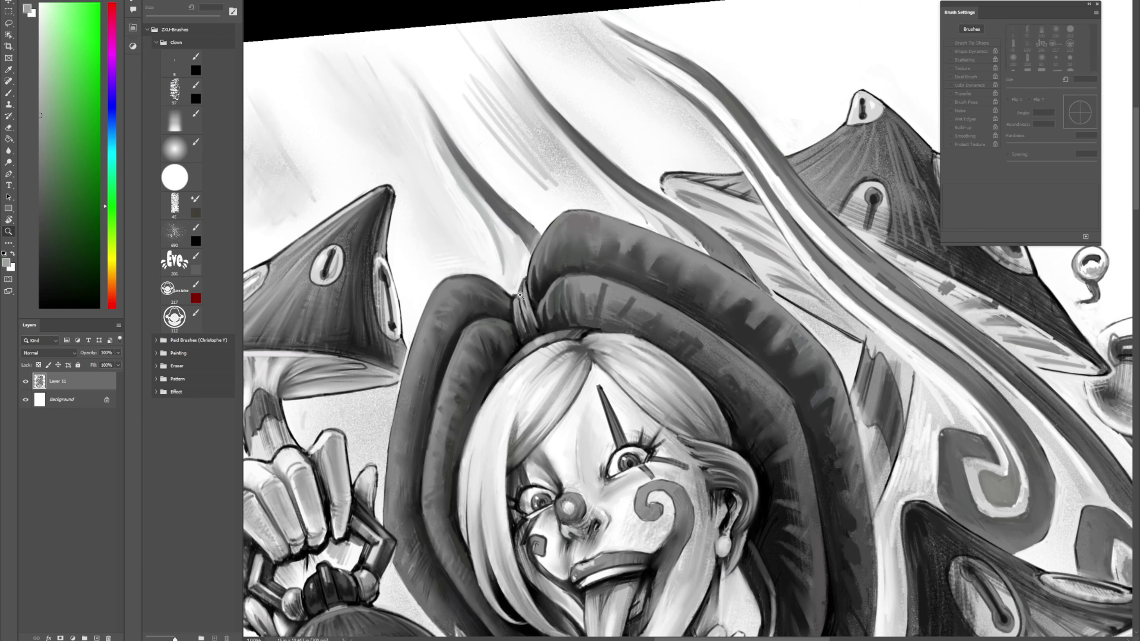
{"action": "left_click", "coordinate": [520, 295]}
{"action": "key", "text": "b"}
{"action": "key", "text": "comma"}
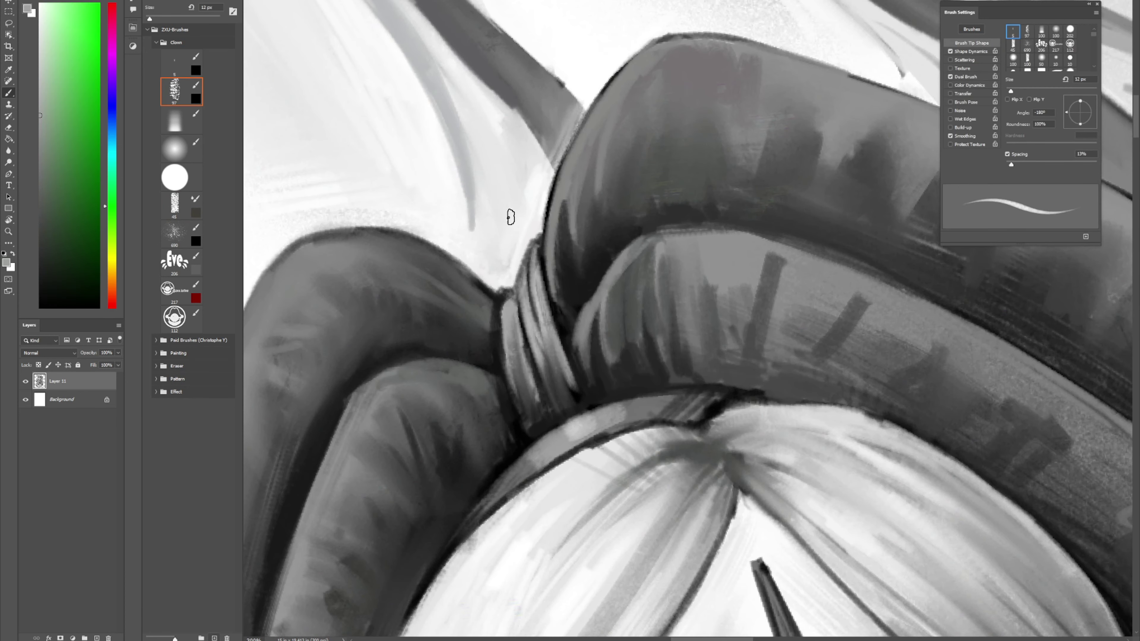
{"action": "right_click", "coordinate": [530, 274], "text": "alt"}
{"action": "left_click", "coordinate": [537, 265], "text": "alt"}
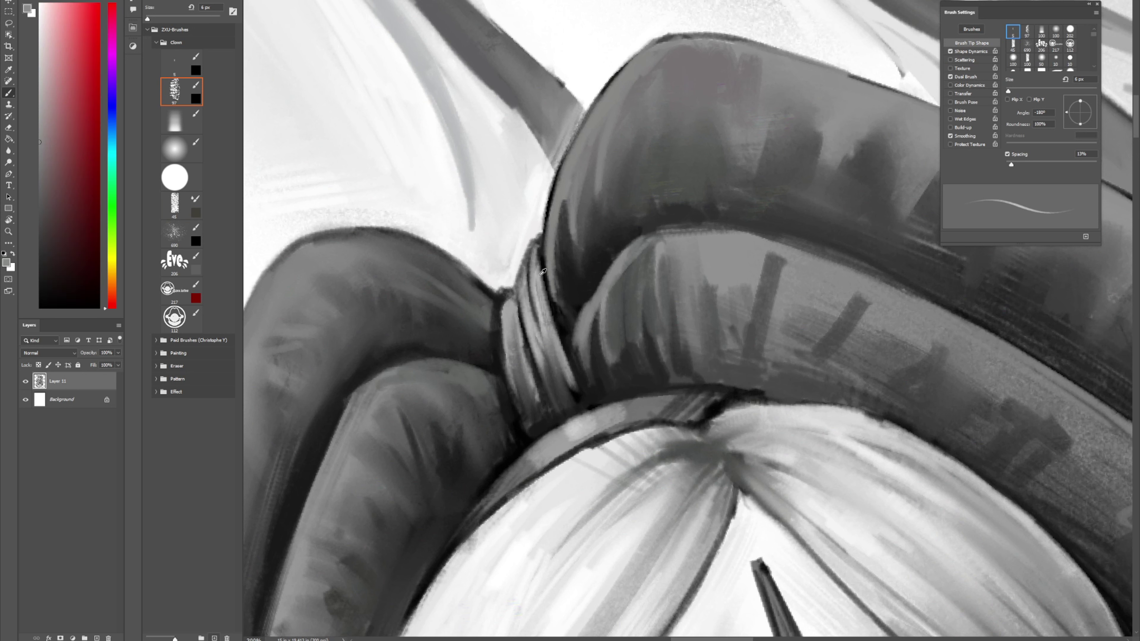
{"action": "left_click", "coordinate": [537, 255], "text": "alt"}
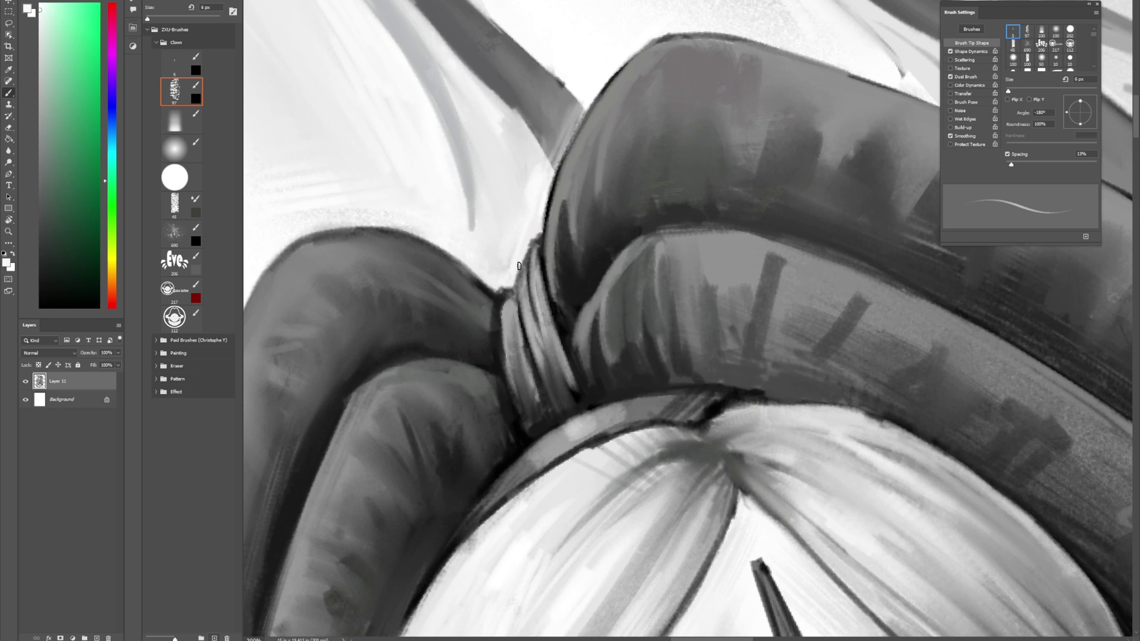
{"action": "left_click", "coordinate": [530, 264], "text": "alt"}
{"action": "left_click_drag", "start_coordinate": [530, 264], "coordinate": [535, 319]}
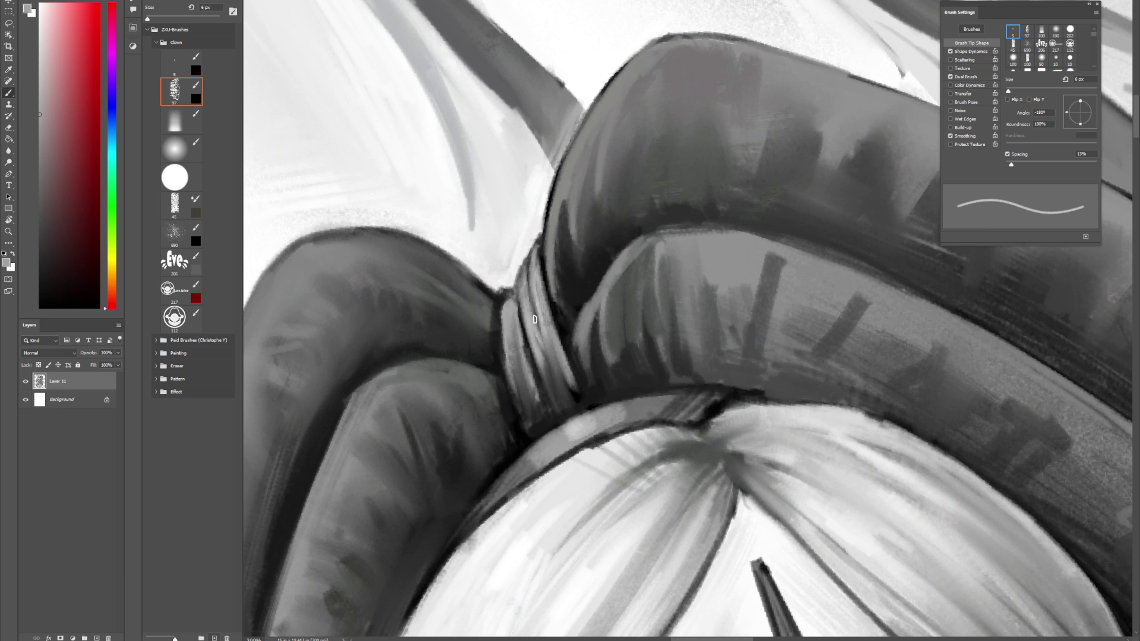
Step: Clean the upper outer edge of the tie with a sampled pale tone, and paint a grey stroke down its outermost fold
{"action": "left_click", "coordinate": [514, 272], "text": "alt"}
{"action": "left_click", "coordinate": [501, 298], "text": "alt"}
{"action": "left_click", "coordinate": [516, 274], "text": "alt"}
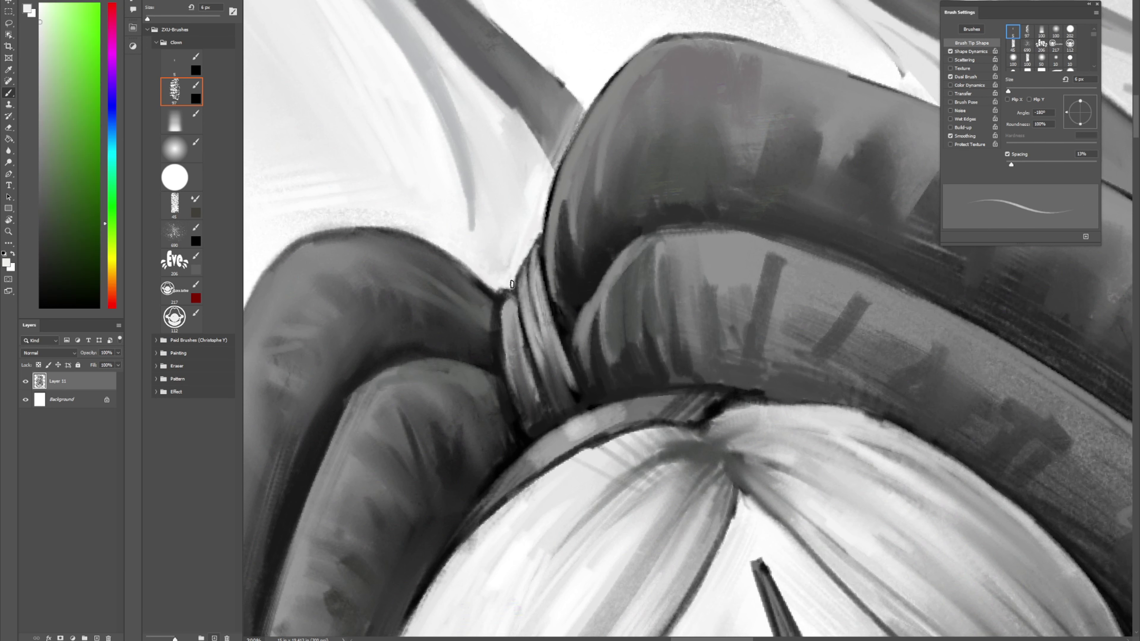
{"action": "left_click", "coordinate": [526, 322], "text": "alt"}
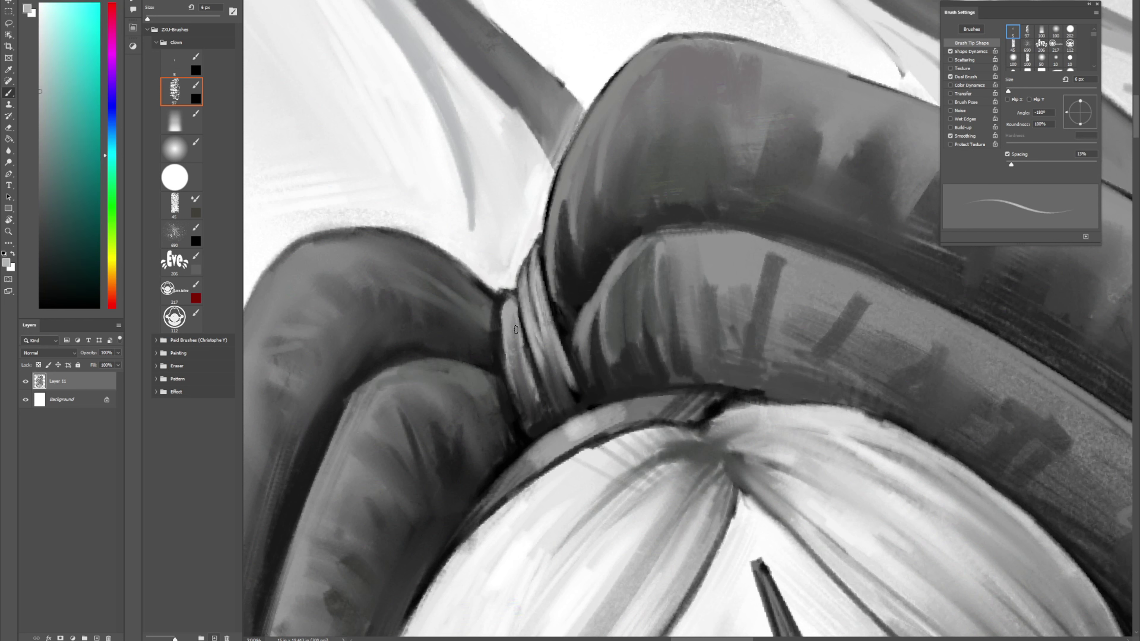
{"action": "left_click_drag", "start_coordinate": [503, 305], "coordinate": [516, 385]}
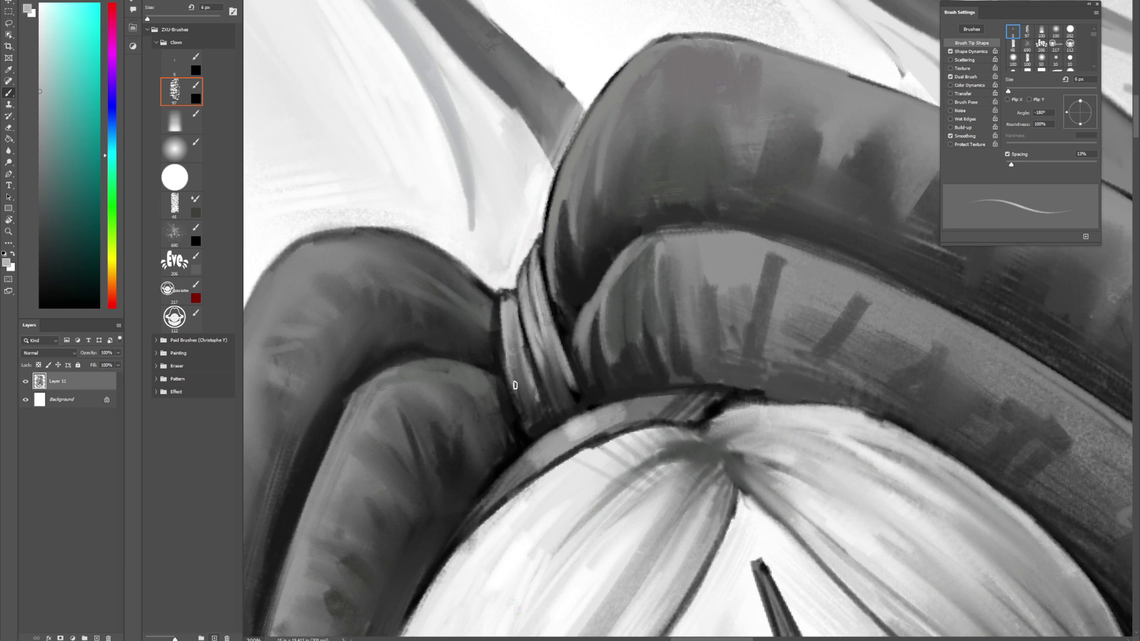
Step: Refine the outer and middle folds of the hood's tie with strokes of sampled light and mid grey
{"action": "left_click", "coordinate": [518, 323], "text": "alt"}
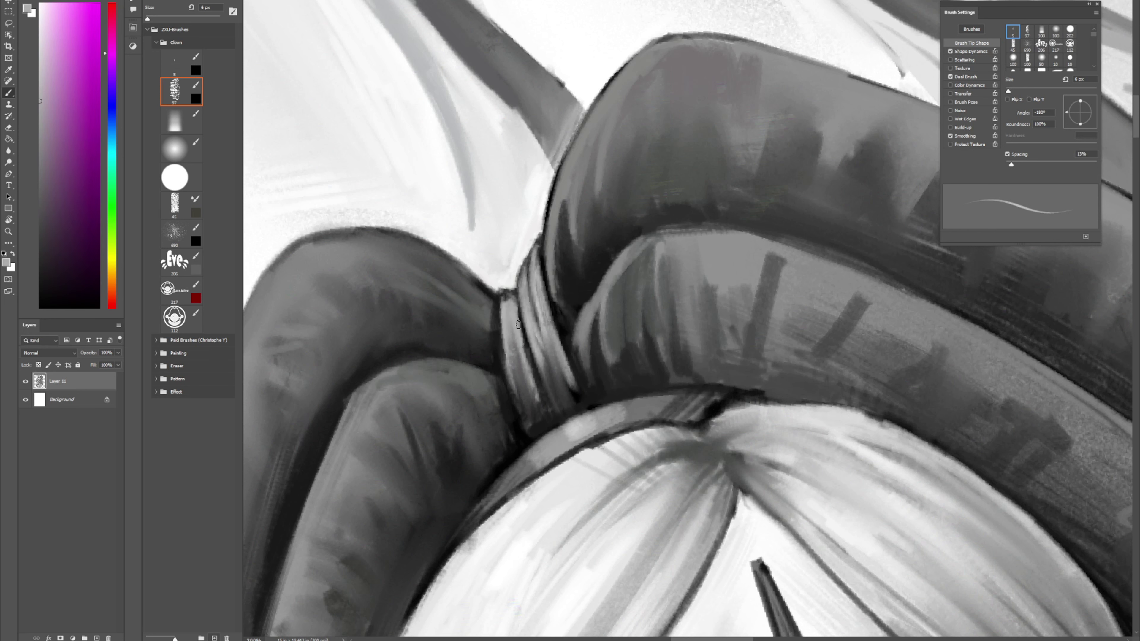
{"action": "left_click", "coordinate": [546, 414], "text": "alt"}
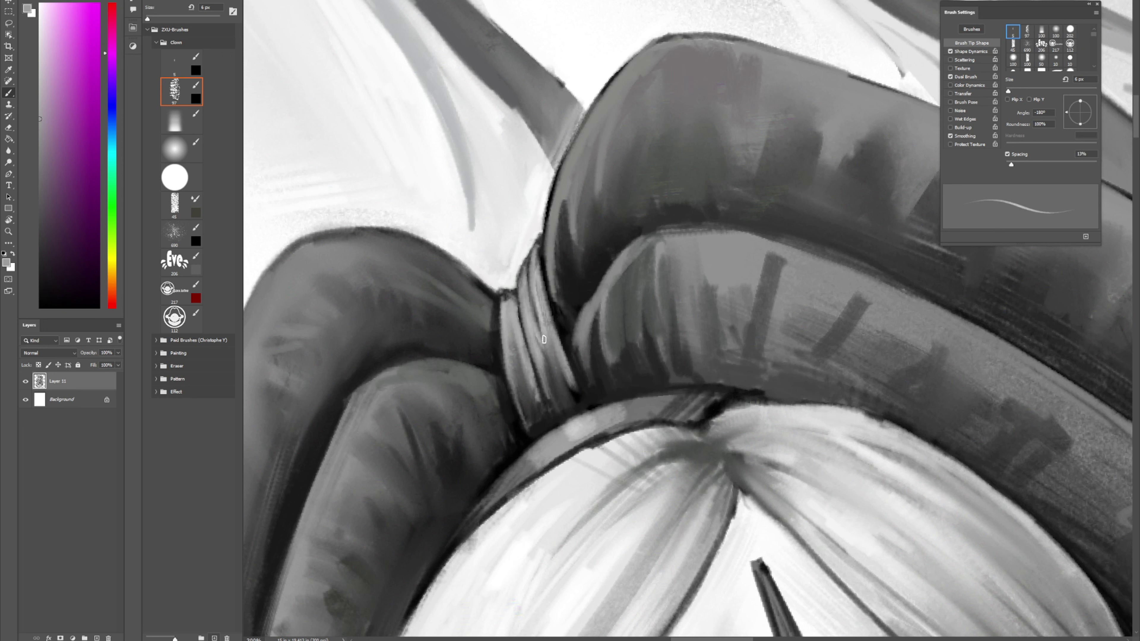
{"action": "left_click", "coordinate": [549, 374], "text": "alt"}
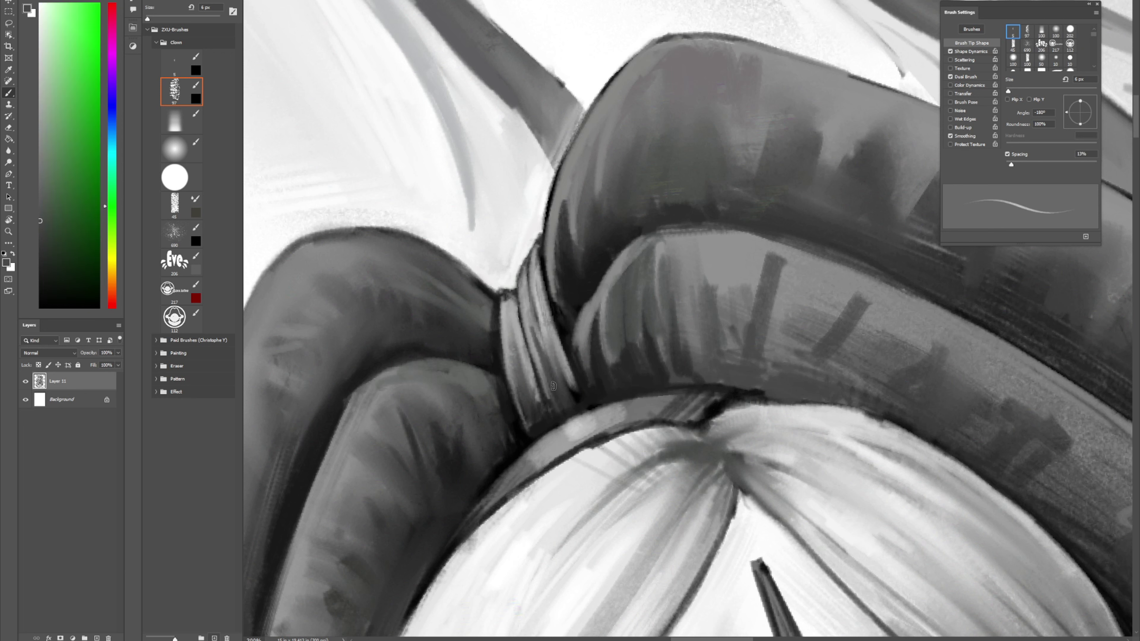
{"action": "left_click", "coordinate": [524, 311], "text": "alt"}
{"action": "left_click", "coordinate": [541, 330], "text": "alt"}
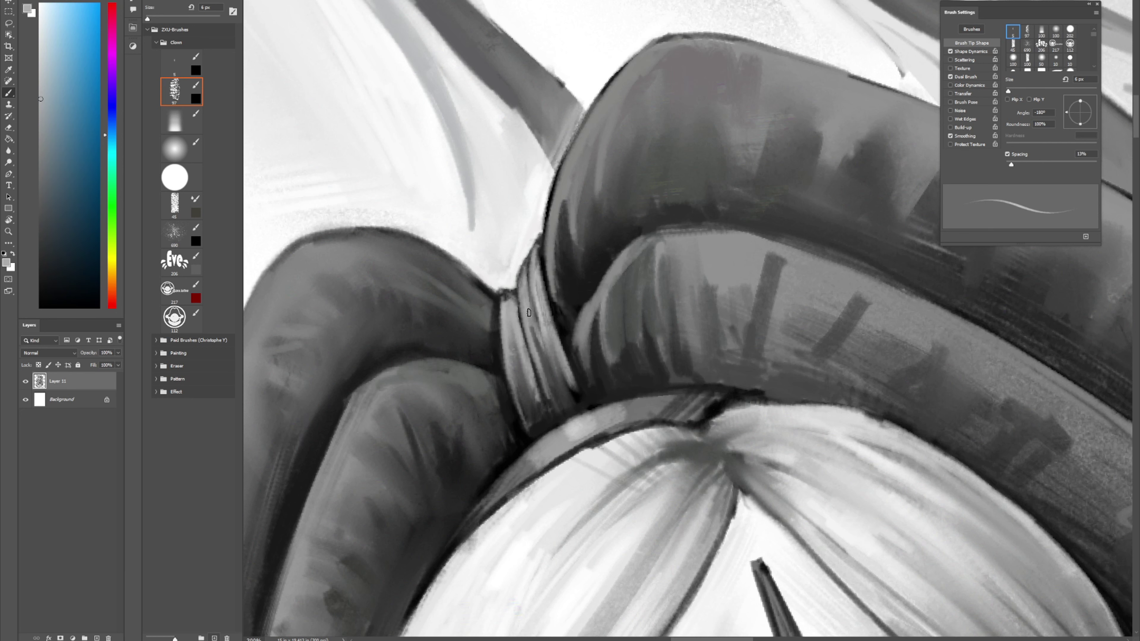
Step: Darken the creases at the lower end of the hood's tie with sampled dark grey and near-black
{"action": "left_click", "coordinate": [568, 389], "text": "alt"}
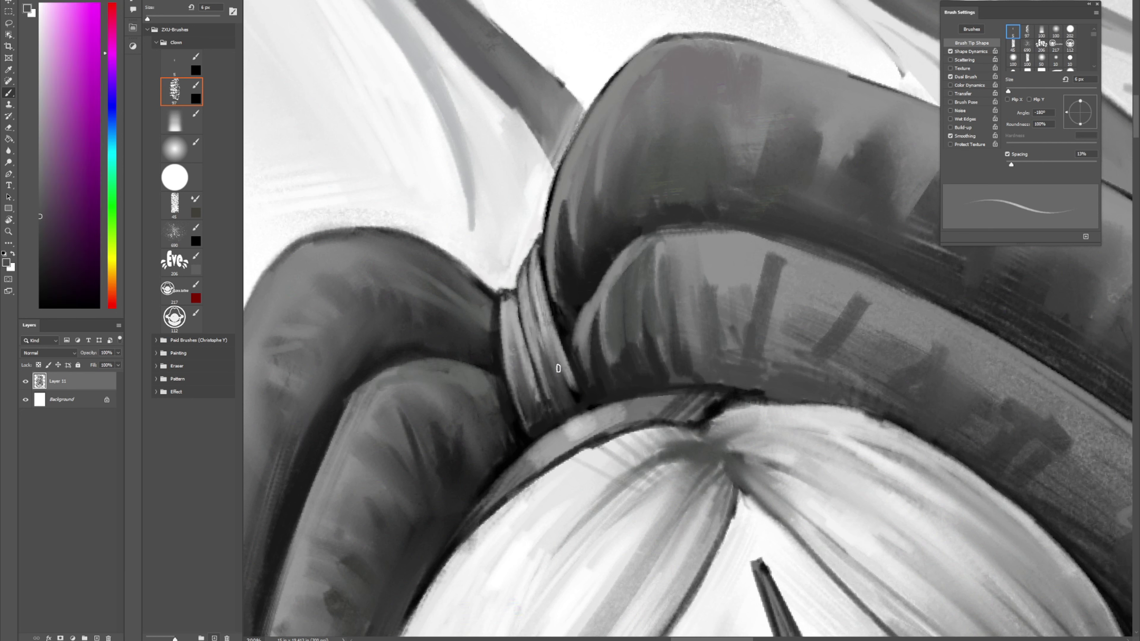
{"action": "left_click", "coordinate": [571, 387], "text": "alt"}
{"action": "left_click", "coordinate": [579, 394], "text": "alt"}
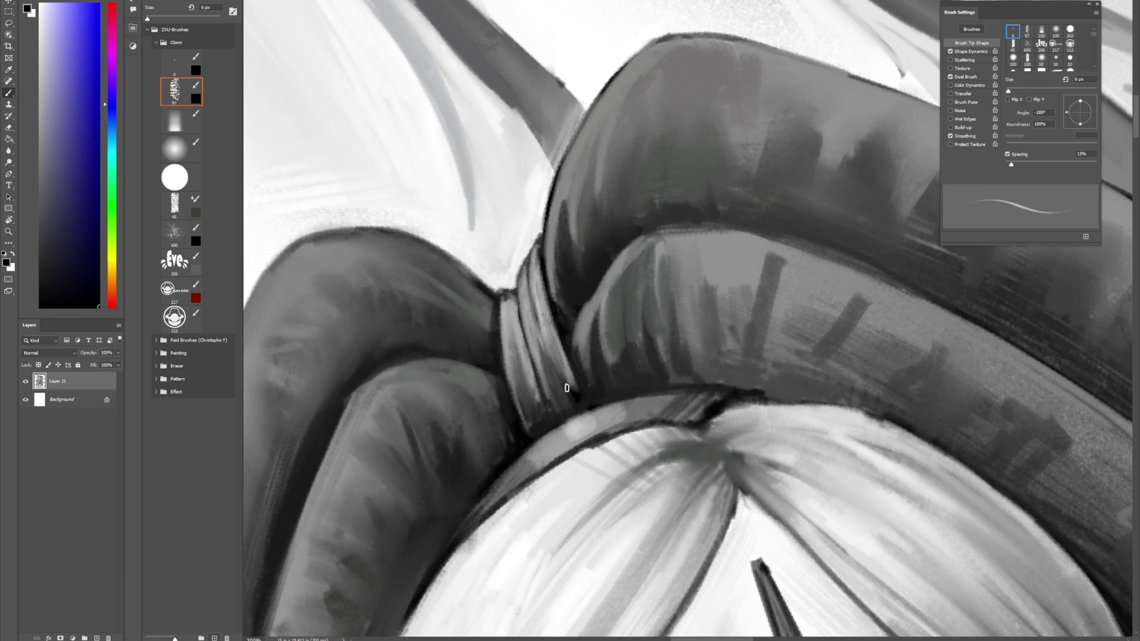
{"action": "mouse_move", "coordinate": [546, 375]}
{"action": "left_mouse_down"}
{"action": "mouse_move", "coordinate": [561, 413]}
{"action": "mouse_move", "coordinate": [531, 407]}
{"action": "mouse_move", "coordinate": [535, 429]}
{"action": "mouse_move", "coordinate": [565, 407]}
{"action": "left_mouse_up"}
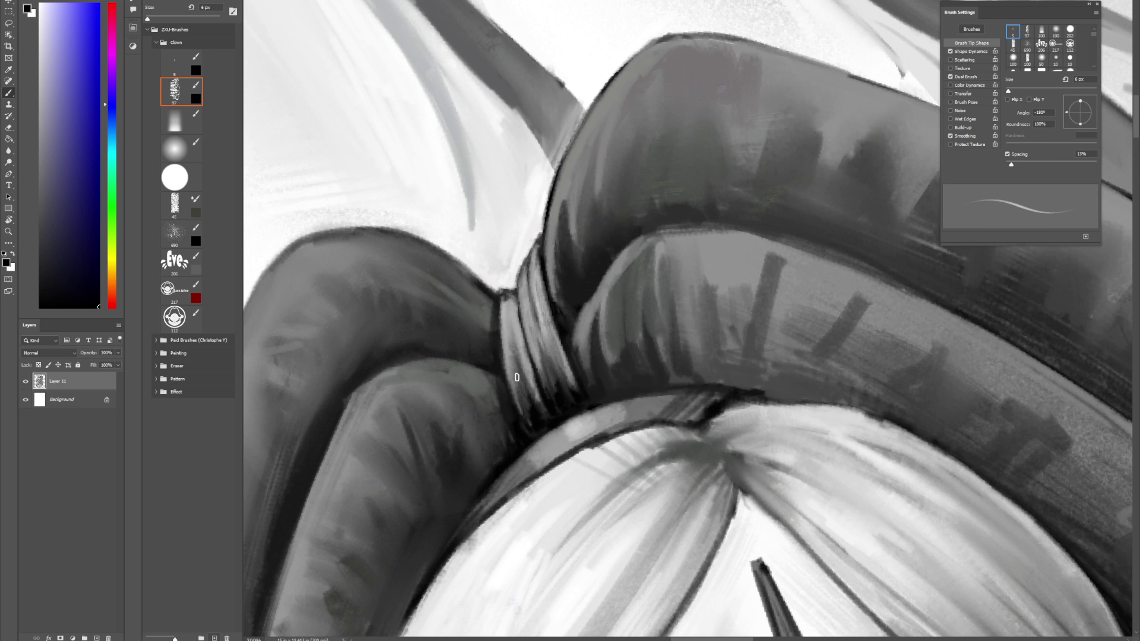
Step: Touch up the tie's middle folds with sampled grey, and darken the ruffle ends beside the tie with a sampled near-black
{"action": "left_click", "coordinate": [537, 296], "text": "alt"}
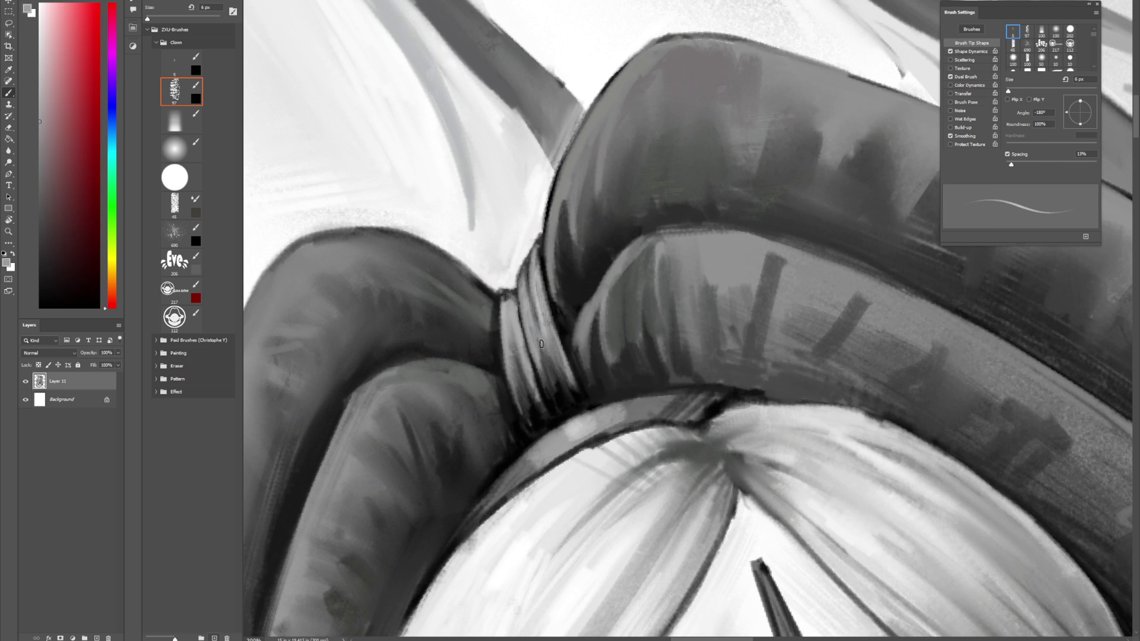
{"action": "left_click", "coordinate": [557, 303], "text": "alt"}
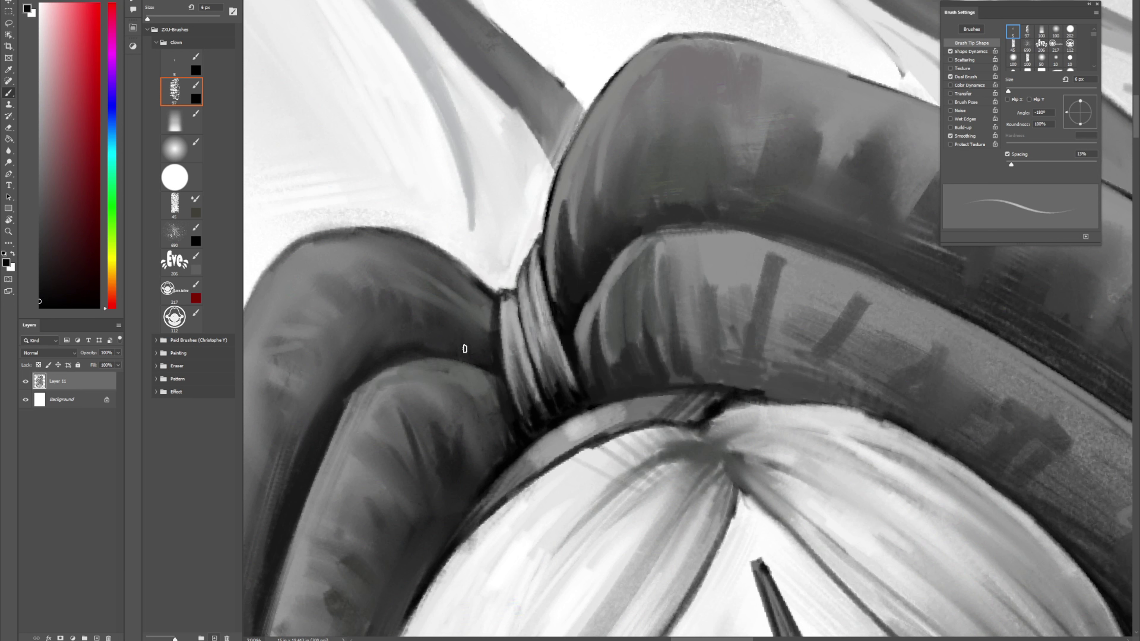
{"action": "mouse_move", "coordinate": [477, 341]}
{"action": "left_mouse_down"}
{"action": "mouse_move", "coordinate": [481, 362]}
{"action": "mouse_move", "coordinate": [494, 362]}
{"action": "left_mouse_up"}
{"action": "left_click_drag", "start_coordinate": [483, 302], "coordinate": [499, 390]}
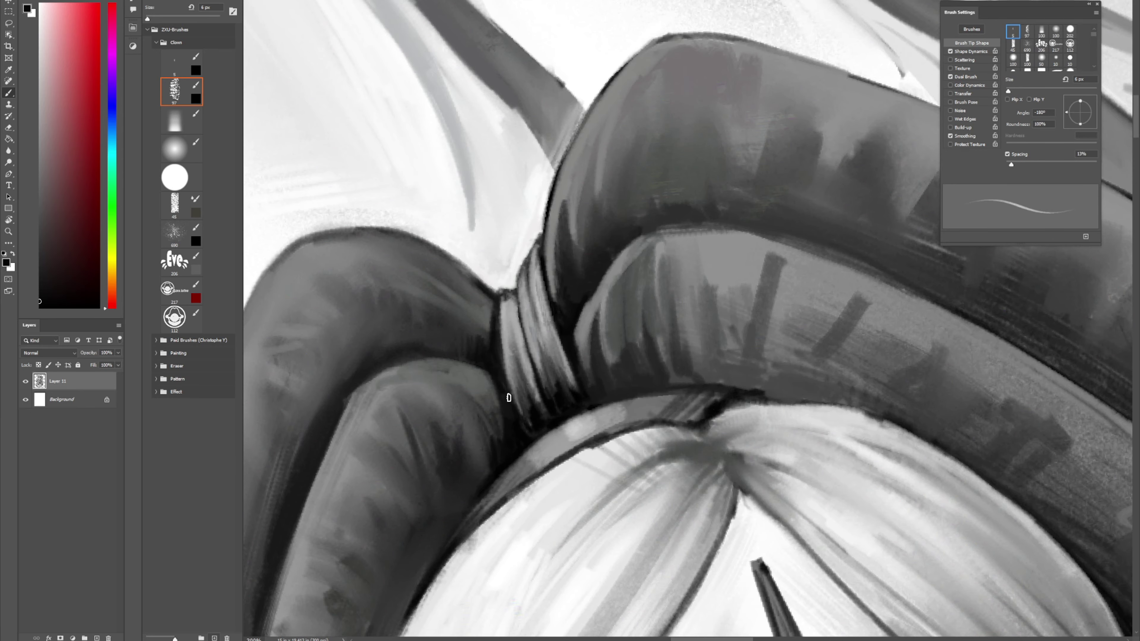
Step: Review the overall shading of the illustration, from the hood down to the lantern and the creature below
{"action": "key", "text": "z"}
{"action": "left_click", "coordinate": [612, 247], "text": "alt"}
{"action": "left_click", "coordinate": [612, 247], "text": "alt"}
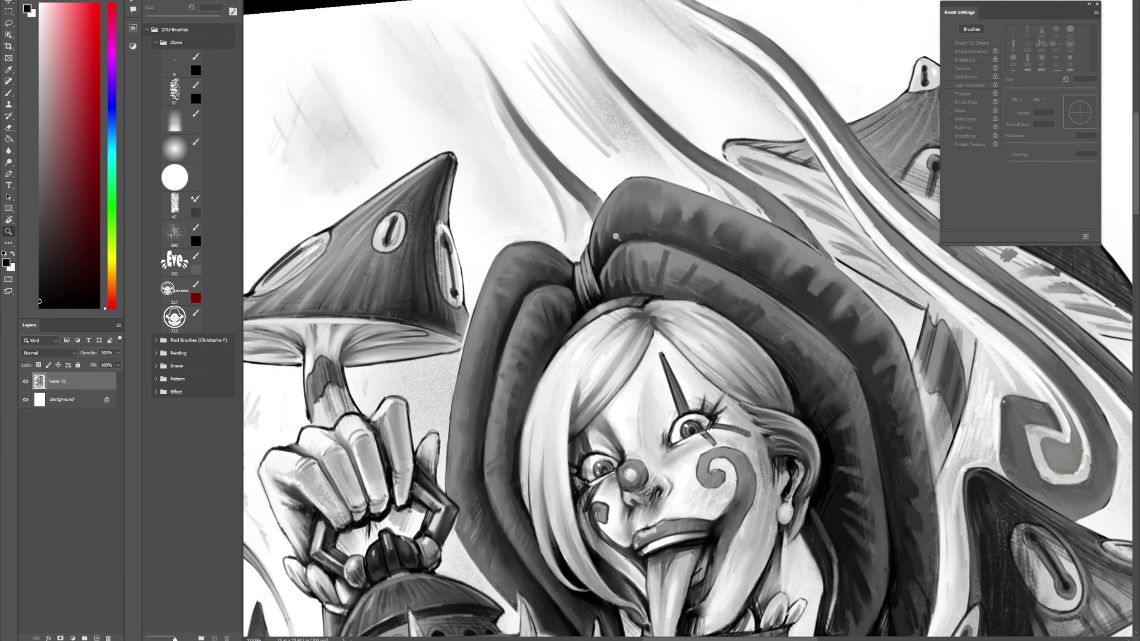
{"action": "left_click", "coordinate": [614, 247], "text": "alt"}
{"action": "left_click_drag", "start_coordinate": [661, 306], "coordinate": [637, 214]}
{"action": "left_click", "coordinate": [642, 196], "text": "alt"}
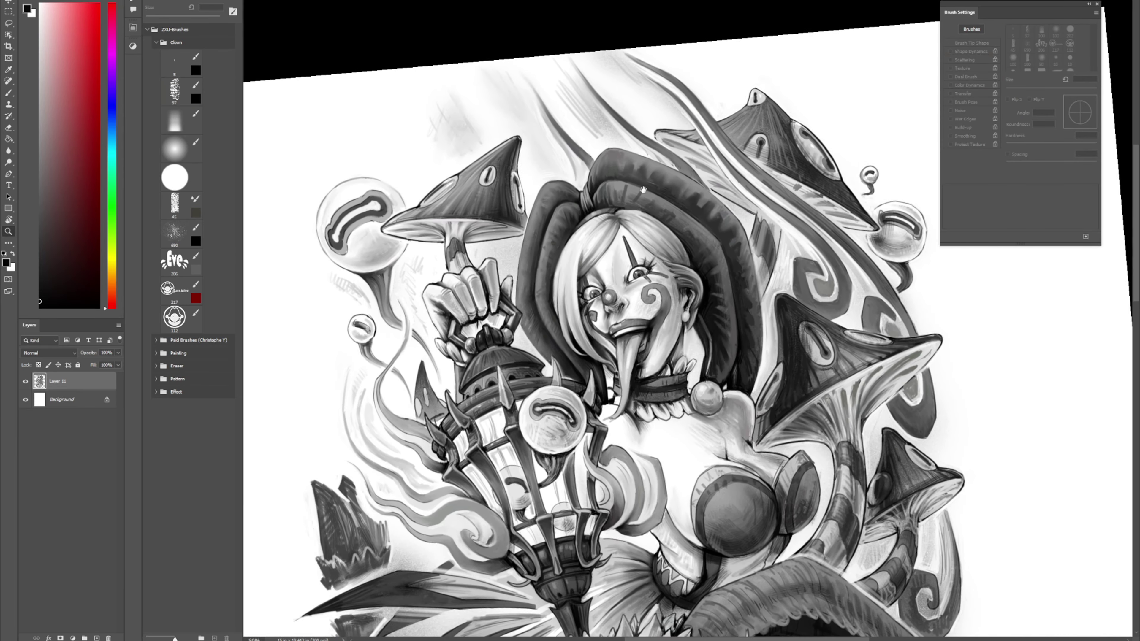
{"action": "left_click_drag", "start_coordinate": [680, 272], "coordinate": [710, 129]}
{"action": "left_click_drag", "start_coordinate": [660, 240], "coordinate": [640, 167]}
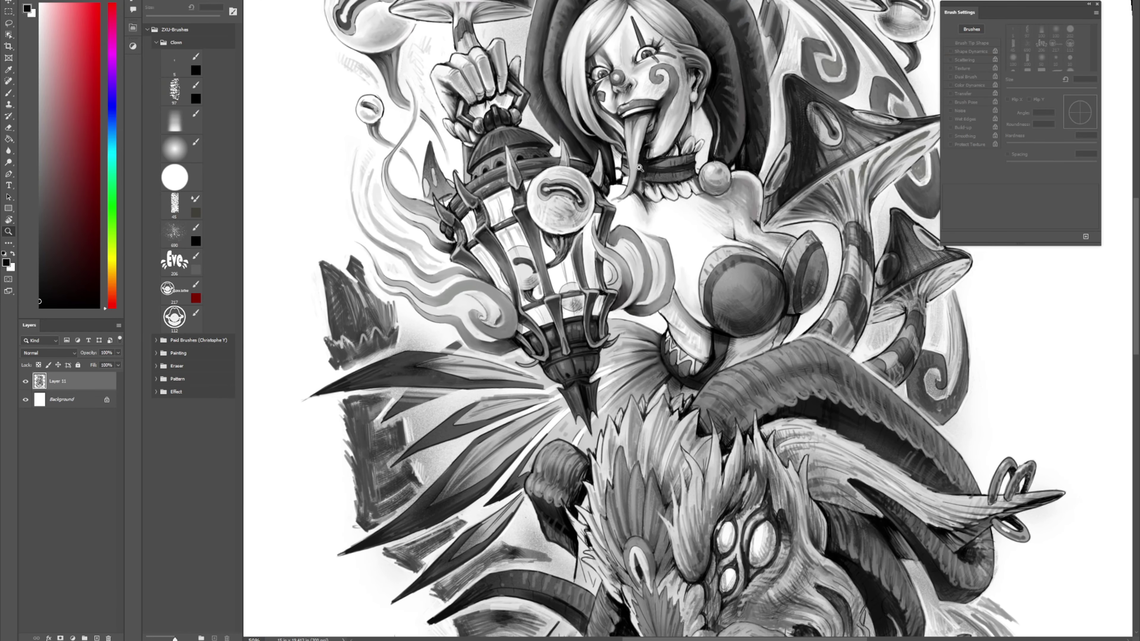
Step: Clean the edge at the lower joint of the lantern's middle rib with white, and shade below the joint with sampled dark grey
{"action": "left_click", "coordinate": [557, 289]}
{"action": "left_click", "coordinate": [569, 245]}
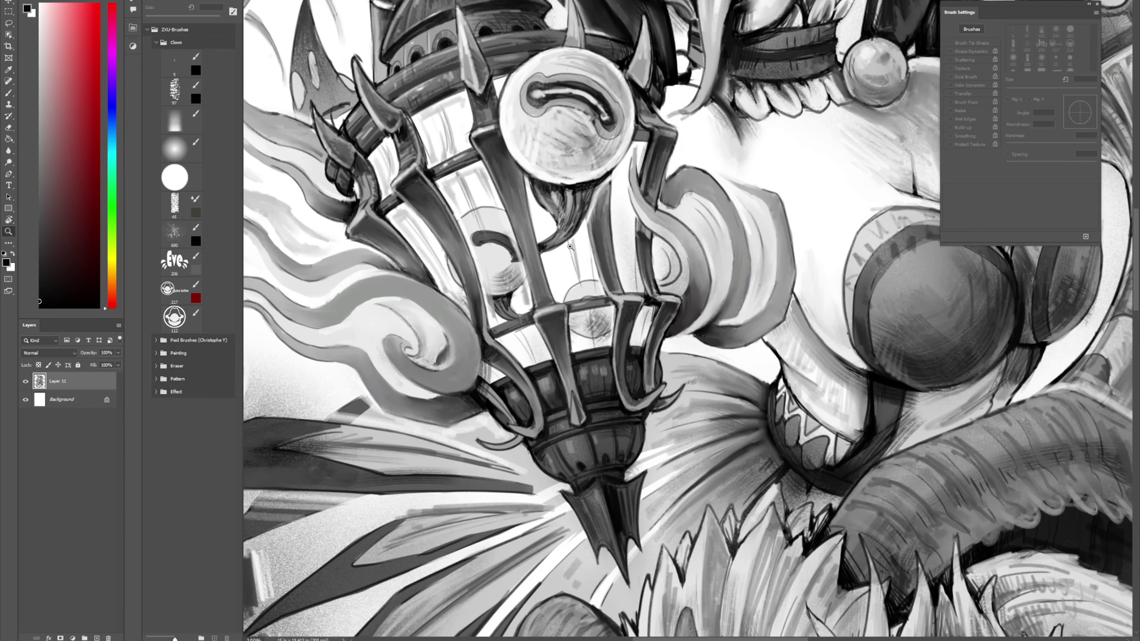
{"action": "left_click", "coordinate": [578, 221]}
{"action": "key", "text": "b"}
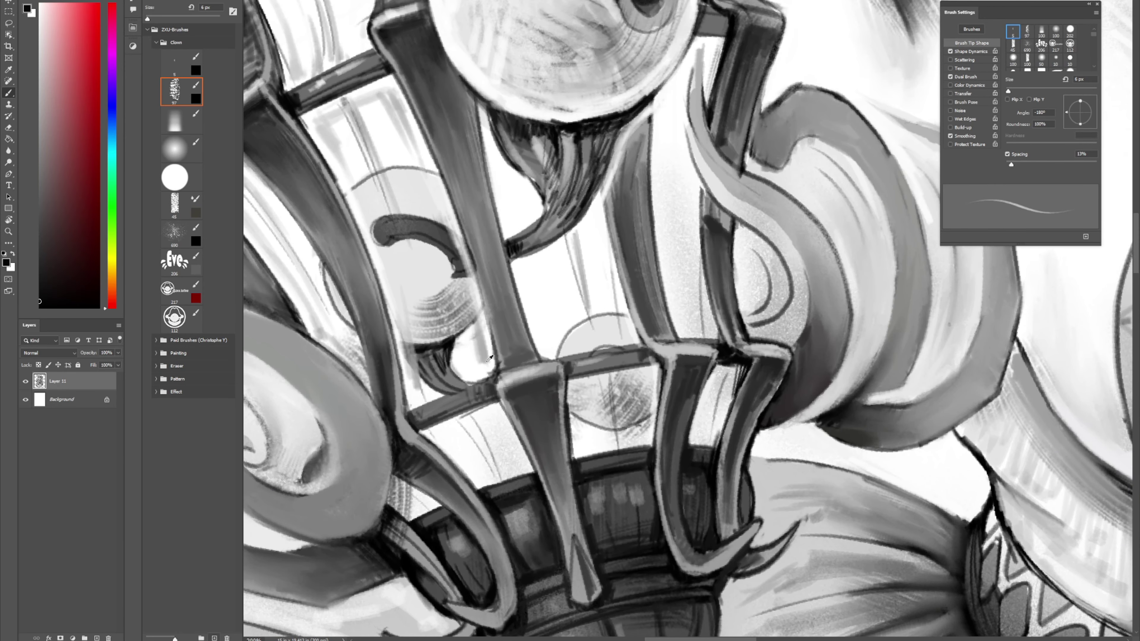
{"action": "key", "text": "x"}
{"action": "mouse_move", "coordinate": [494, 374]}
{"action": "left_mouse_down"}
{"action": "mouse_move", "coordinate": [495, 347]}
{"action": "mouse_move", "coordinate": [497, 369]}
{"action": "left_mouse_up"}
{"action": "left_click", "coordinate": [506, 379], "text": "alt"}
{"action": "left_click", "coordinate": [501, 385], "text": "alt"}
{"action": "left_click", "coordinate": [513, 390], "text": "alt"}
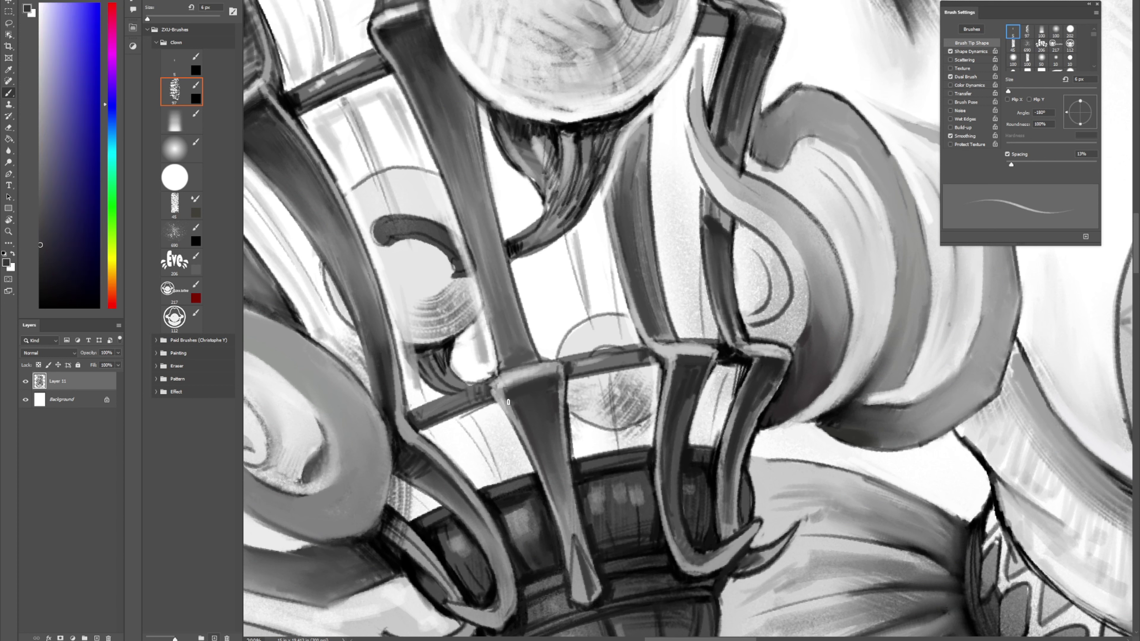
{"action": "left_click_drag", "start_coordinate": [513, 390], "coordinate": [555, 382]}
Step: Refine the lower joint of the lantern's neighbouring outer rib beside the smoke swirl with sampled light grey
{"action": "left_click_drag", "start_coordinate": [411, 428], "coordinate": [417, 431]}
{"action": "left_click", "coordinate": [399, 424], "text": "alt"}
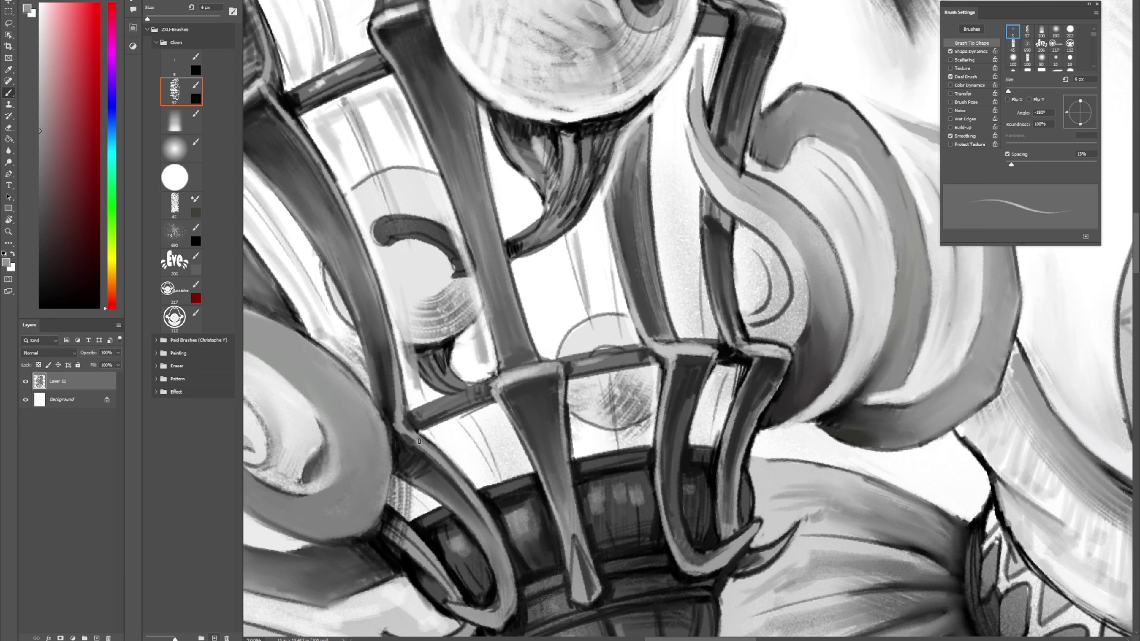
{"action": "left_click", "coordinate": [397, 426], "text": "alt"}
Step: Rework the rim of the lantern's dark base between the ribs with sampled mid-grey and near-black strokes
{"action": "key", "text": "r"}
{"action": "left_click_drag", "start_coordinate": [735, 209], "coordinate": [634, 212]}
{"action": "key", "text": "space"}
{"action": "left_click_drag", "start_coordinate": [786, 355], "coordinate": [713, 135]}
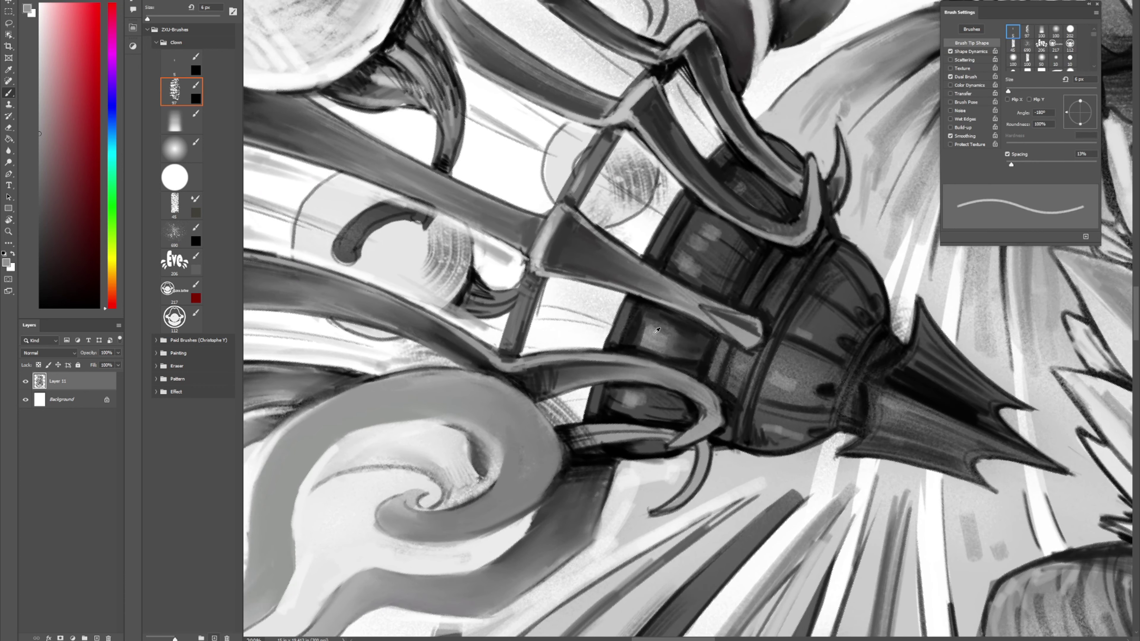
{"action": "left_click_drag", "start_coordinate": [622, 311], "coordinate": [622, 321]}
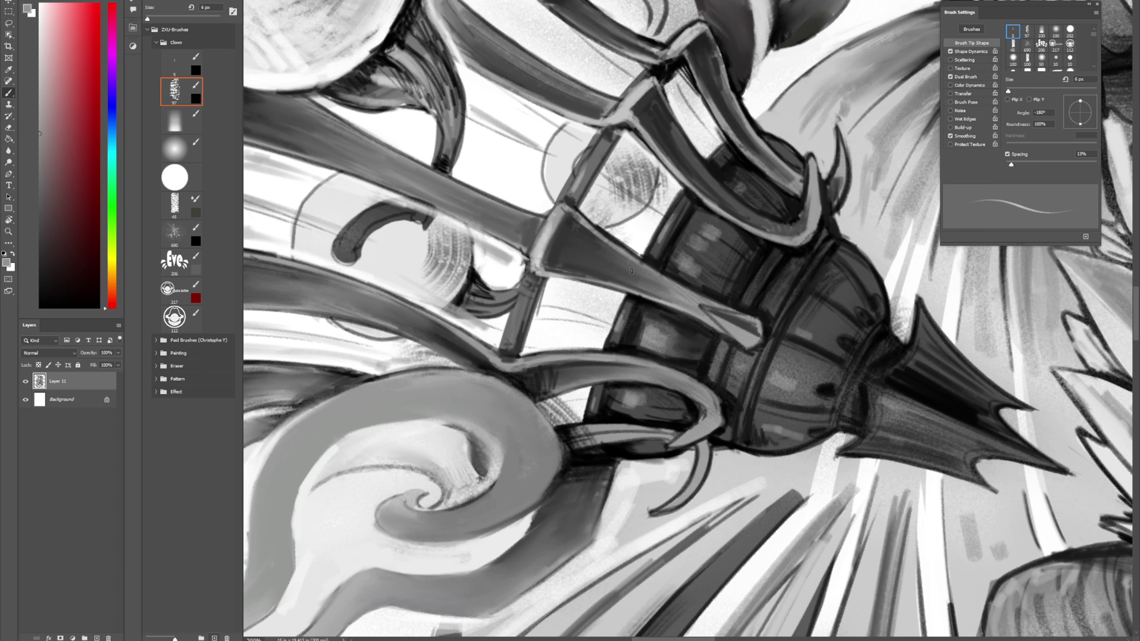
{"action": "left_click", "coordinate": [628, 303], "text": "alt"}
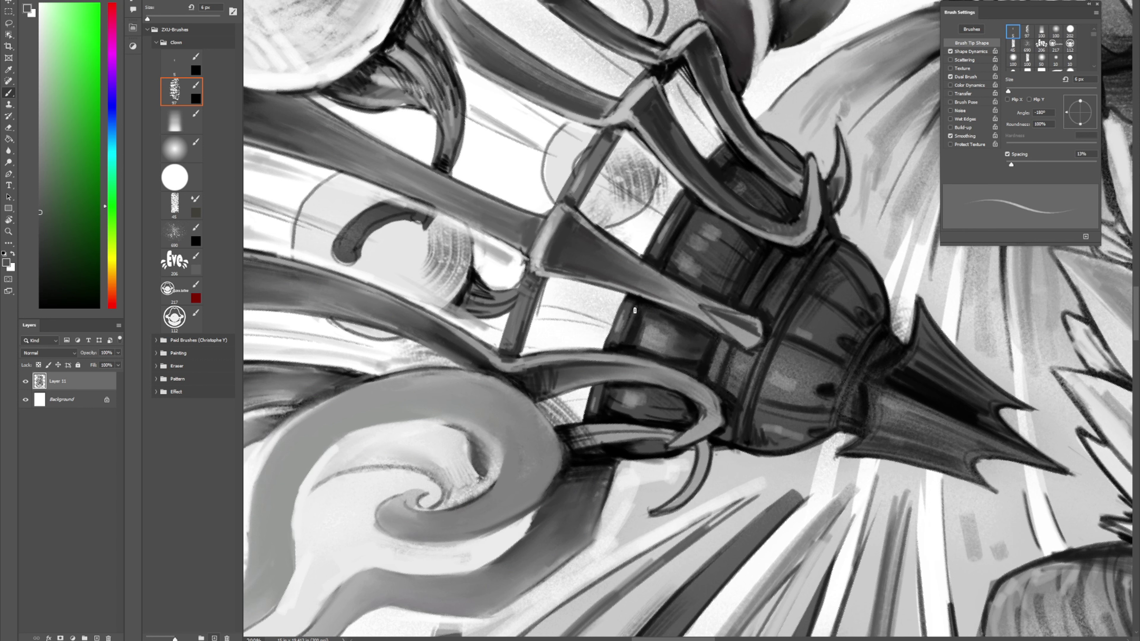
{"action": "left_click", "coordinate": [599, 389], "text": "alt"}
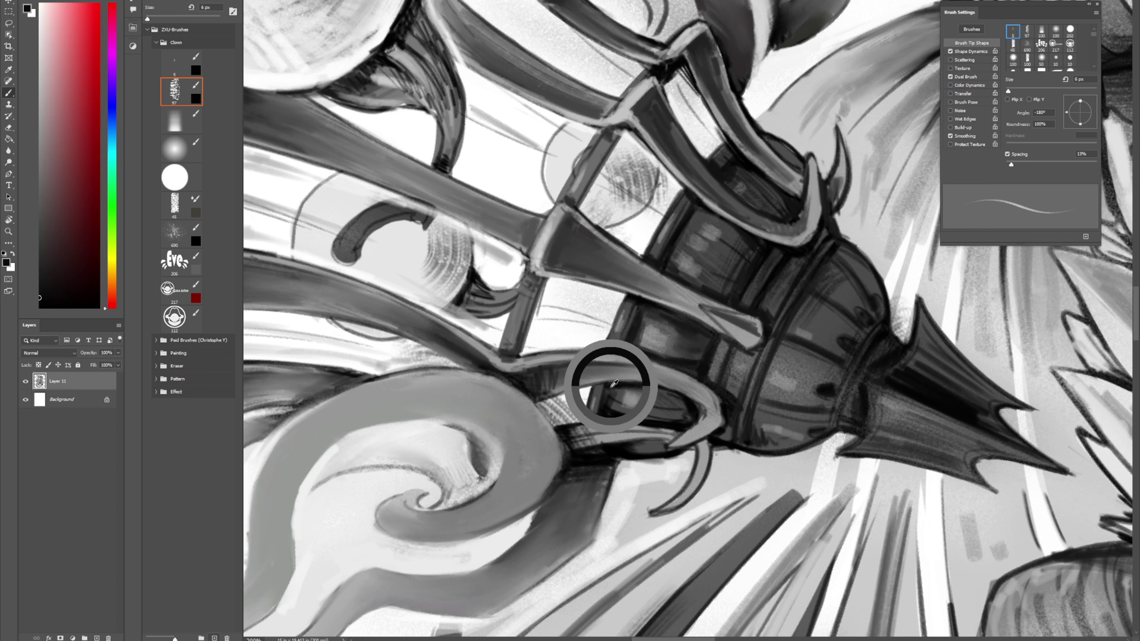
{"action": "left_click", "coordinate": [630, 310], "text": "alt"}
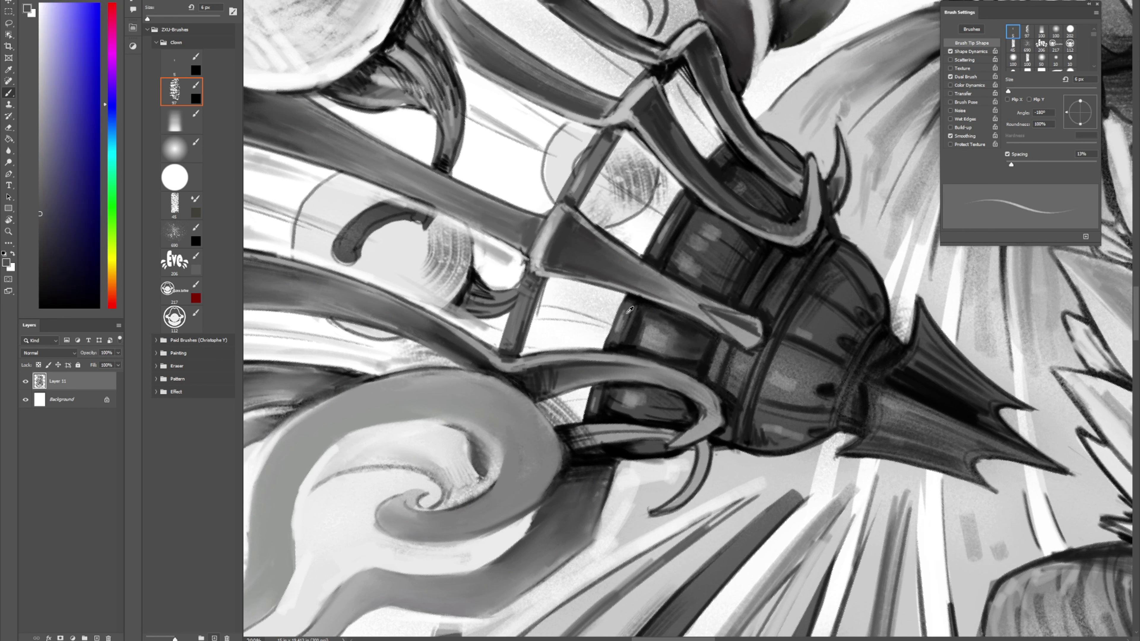
Step: Shade the recessed panels of the lantern's base with sampled greys, and darken their lower edges with near-black
{"action": "left_click", "coordinate": [659, 331], "text": "alt"}
{"action": "mouse_move", "coordinate": [704, 227]}
{"action": "left_mouse_down"}
{"action": "mouse_move", "coordinate": [696, 260]}
{"action": "mouse_move", "coordinate": [727, 242]}
{"action": "left_mouse_up"}
{"action": "left_click", "coordinate": [730, 238], "text": "alt"}
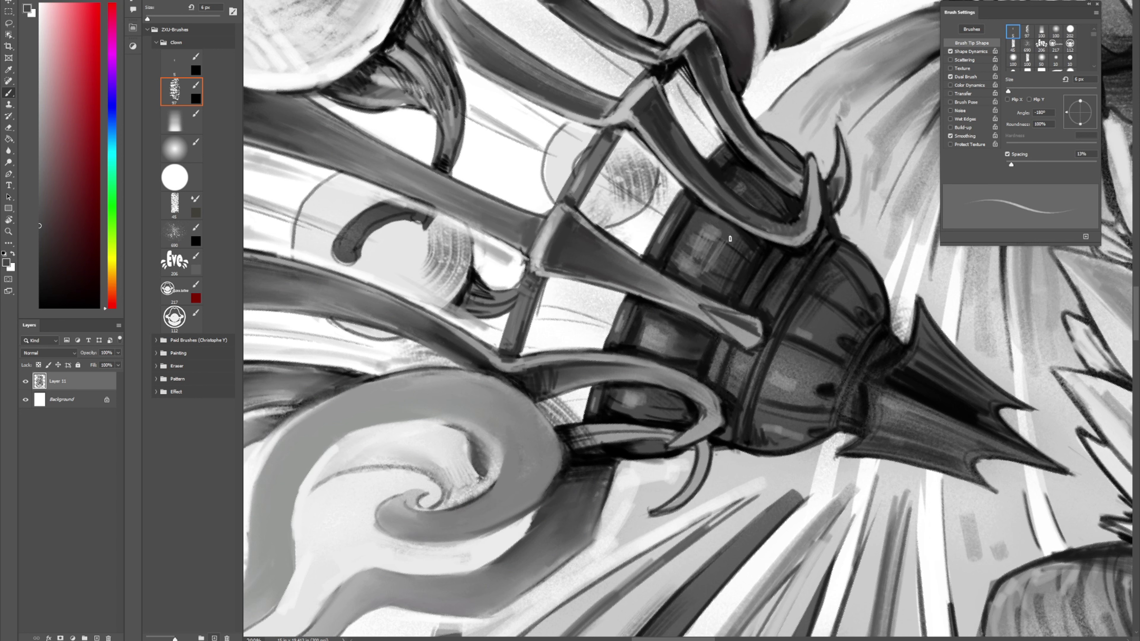
{"action": "left_click", "coordinate": [682, 344], "text": "alt"}
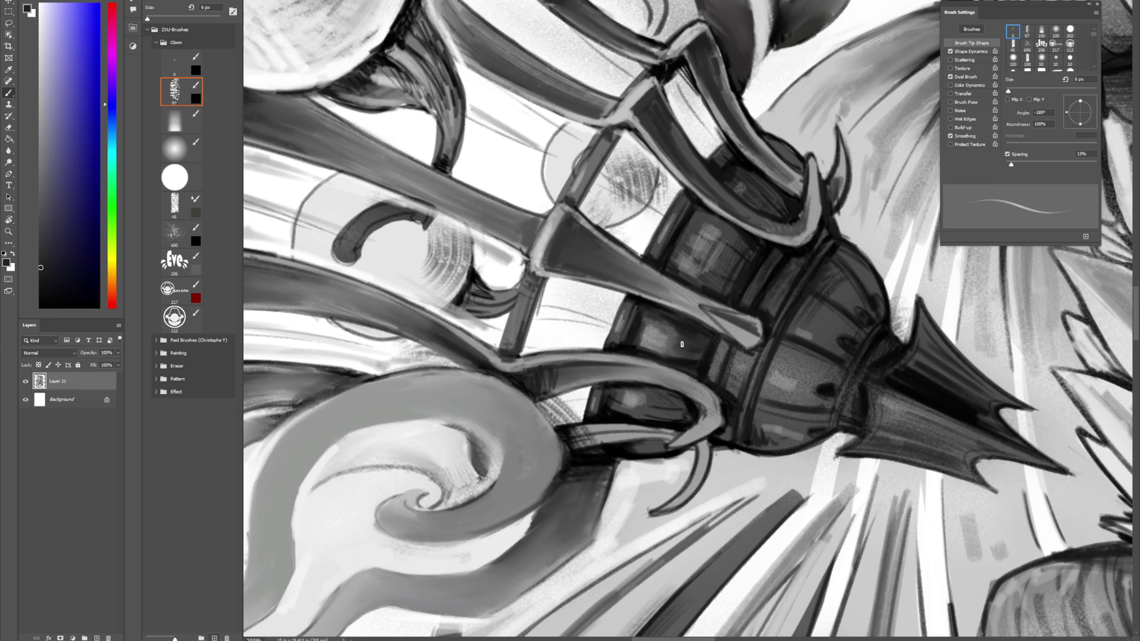
{"action": "left_click", "coordinate": [680, 359], "text": "alt"}
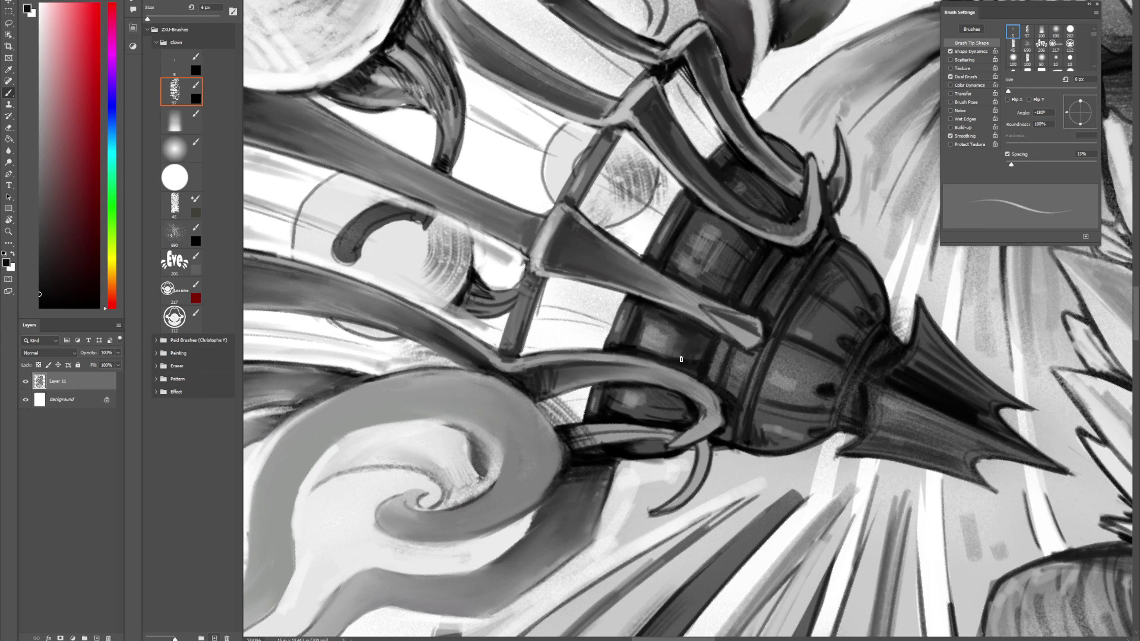
Step: Paint sampled dark and lighter greys on the narrow band between the base's panels and its bowl
{"action": "left_click", "coordinate": [720, 400], "text": "alt"}
{"action": "left_click_drag", "start_coordinate": [748, 368], "coordinate": [740, 401]}
{"action": "left_click", "coordinate": [659, 335], "text": "alt"}
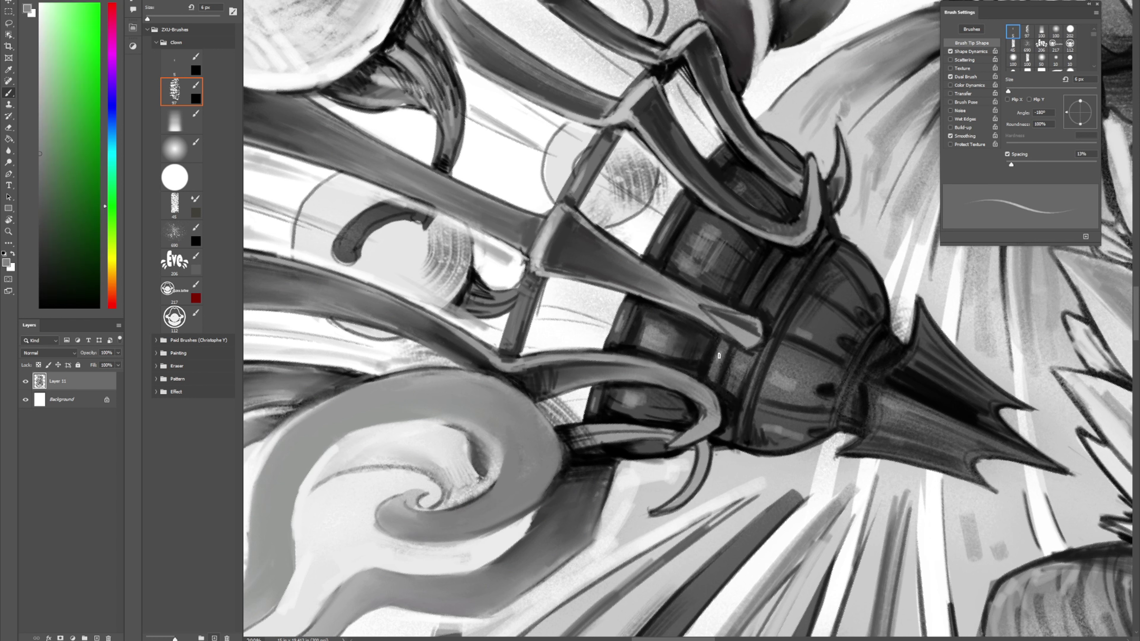
{"action": "left_click_drag", "start_coordinate": [761, 284], "coordinate": [755, 275]}
Step: Darken the outline and seams of the base's bowl with sampled near-black, and paint sampled grey along the collar above the spike
{"action": "left_click", "coordinate": [708, 363], "text": "alt"}
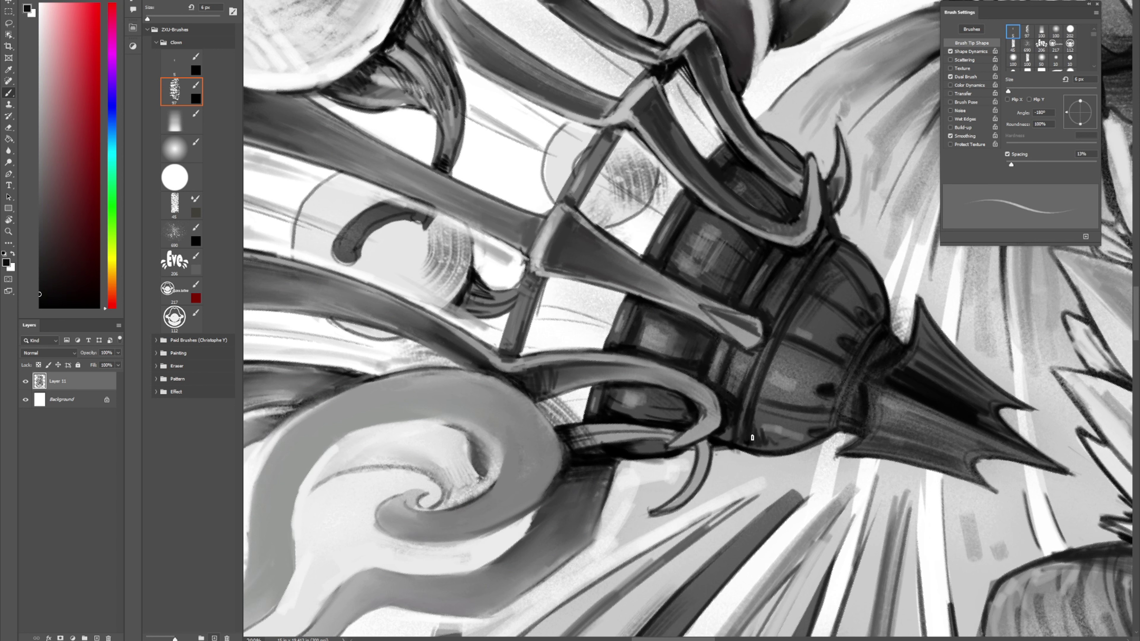
{"action": "mouse_move", "coordinate": [797, 429]}
{"action": "left_mouse_down"}
{"action": "mouse_move", "coordinate": [804, 440]}
{"action": "mouse_move", "coordinate": [821, 433]}
{"action": "left_mouse_up"}
{"action": "mouse_move", "coordinate": [826, 417]}
{"action": "left_mouse_down"}
{"action": "mouse_move", "coordinate": [826, 432]}
{"action": "mouse_move", "coordinate": [868, 356]}
{"action": "left_mouse_up"}
{"action": "left_click", "coordinate": [849, 379], "text": "alt"}
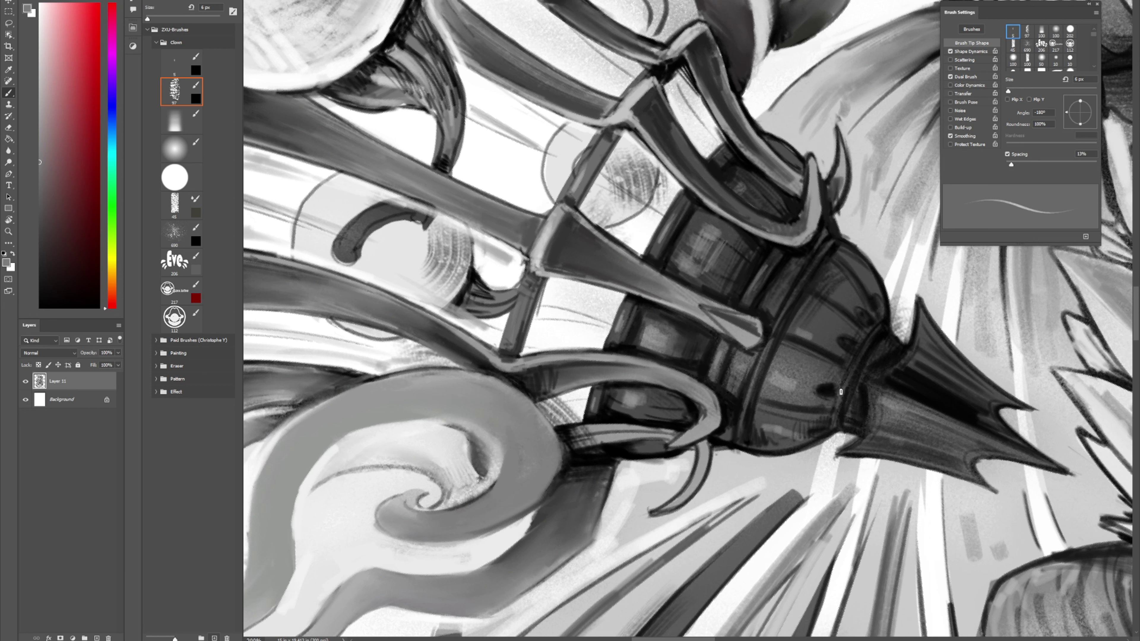
{"action": "left_click_drag", "start_coordinate": [845, 385], "coordinate": [872, 340]}
{"action": "left_click", "coordinate": [821, 291], "text": "alt"}
Step: Enlarge the brush to 17 px and darken the area just under the middle rib's lower joint with near-black
{"action": "left_click_drag", "start_coordinate": [820, 190], "coordinate": [829, 190]}
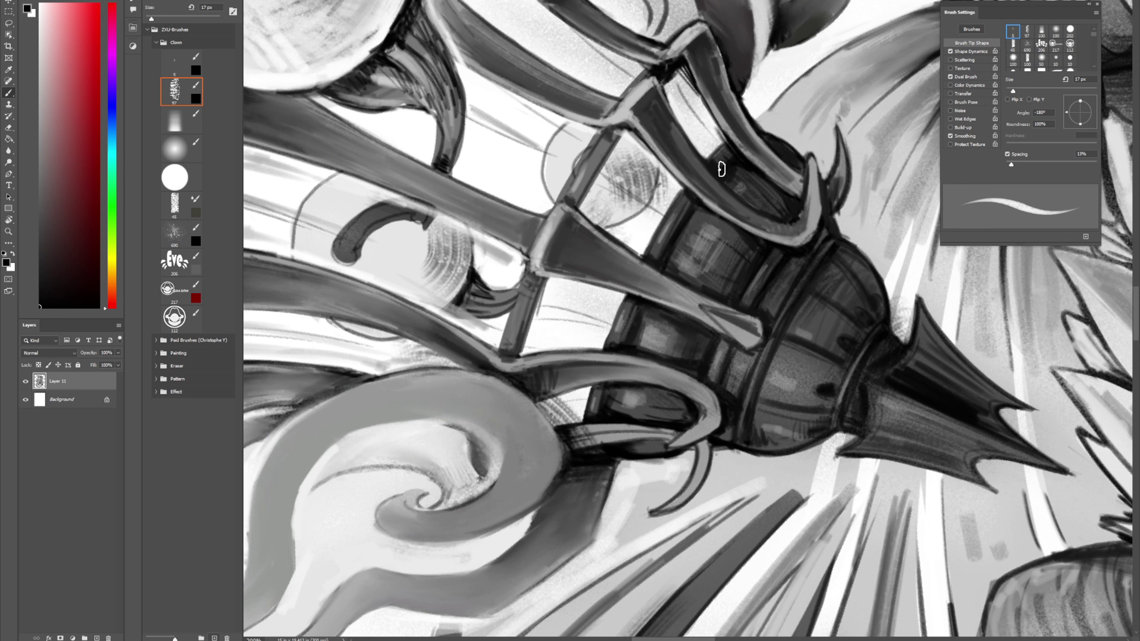
{"action": "scroll", "coordinate": [722, 168], "scroll_direction": "up", "scroll_amount": 3}
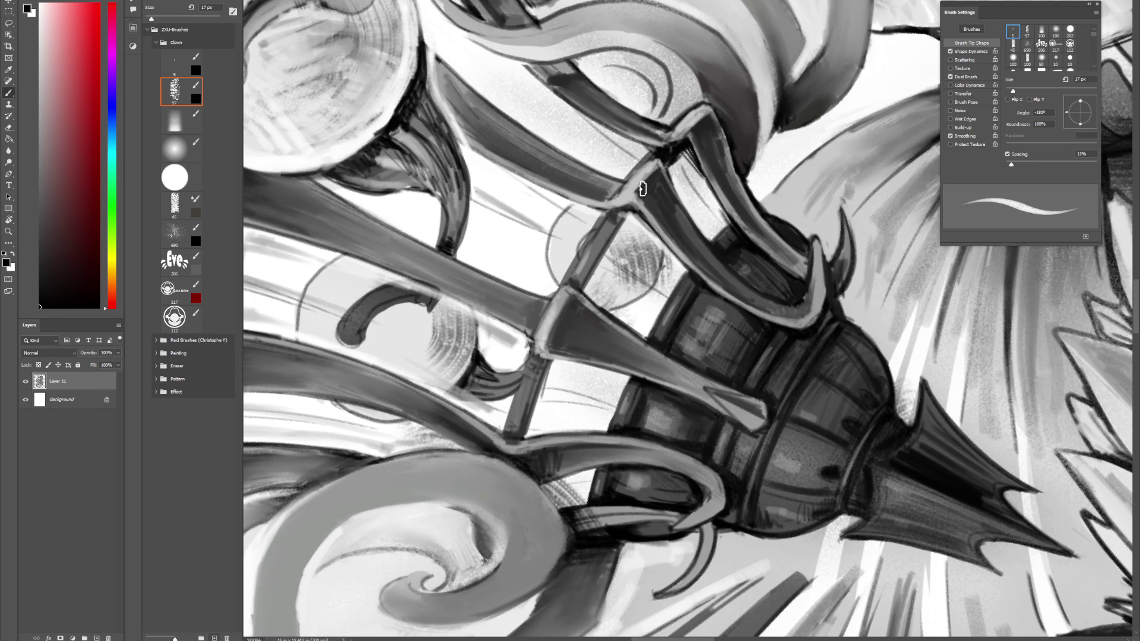
{"action": "key", "text": "r"}
{"action": "mouse_move", "coordinate": [724, 197]}
{"action": "left_mouse_down"}
{"action": "mouse_move", "coordinate": [759, 204]}
{"action": "mouse_move", "coordinate": [826, 287]}
{"action": "left_mouse_up"}
{"action": "key", "text": "b"}
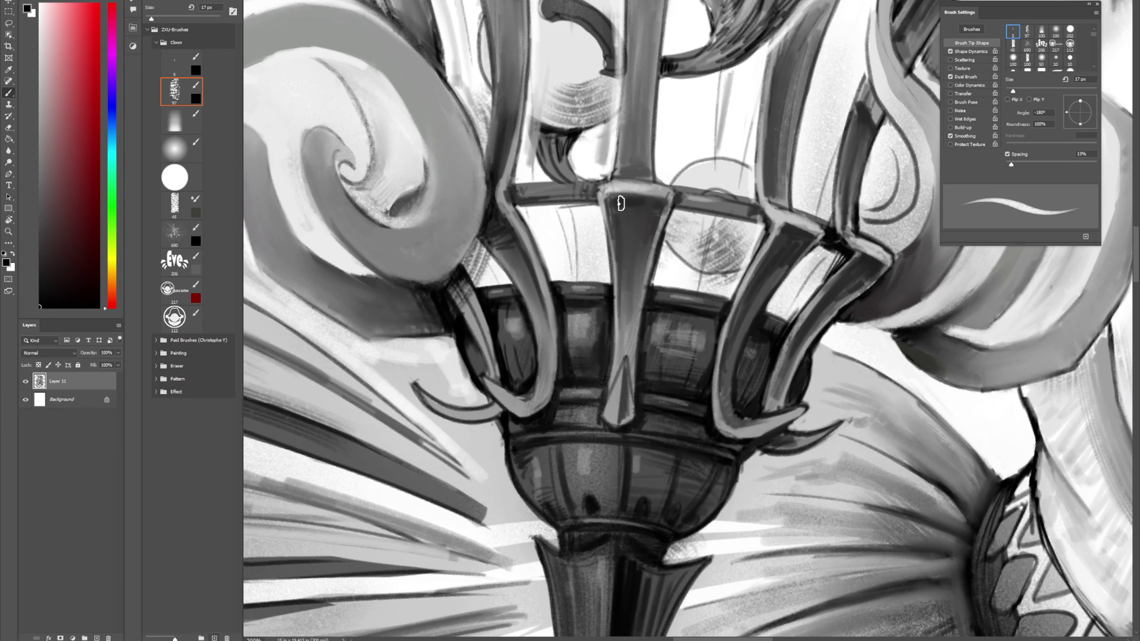
{"action": "mouse_move", "coordinate": [621, 204]}
{"action": "left_mouse_down"}
{"action": "mouse_move", "coordinate": [656, 199]}
{"action": "mouse_move", "coordinate": [609, 198]}
{"action": "mouse_move", "coordinate": [655, 212]}
{"action": "mouse_move", "coordinate": [658, 201]}
{"action": "mouse_move", "coordinate": [649, 220]}
{"action": "mouse_move", "coordinate": [635, 203]}
{"action": "mouse_move", "coordinate": [613, 213]}
{"action": "left_mouse_up"}
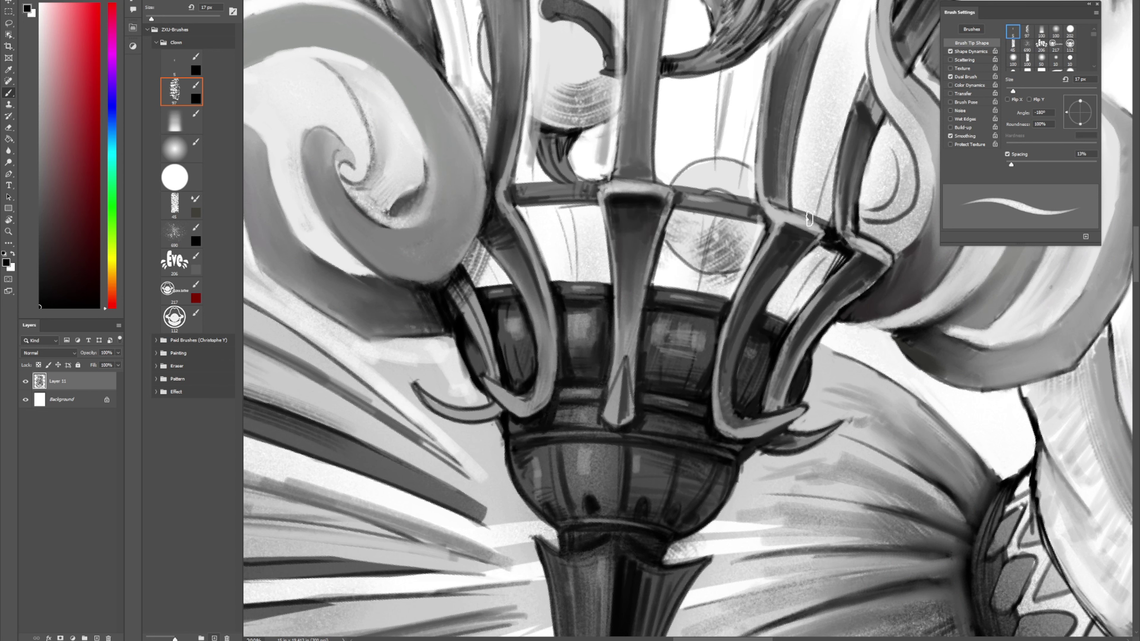
Step: Darken the lantern's upper crossbar and shade the bubble behind the ribs with near-black at 17 px
{"action": "scroll", "coordinate": [809, 219], "scroll_direction": "up", "scroll_amount": 10}
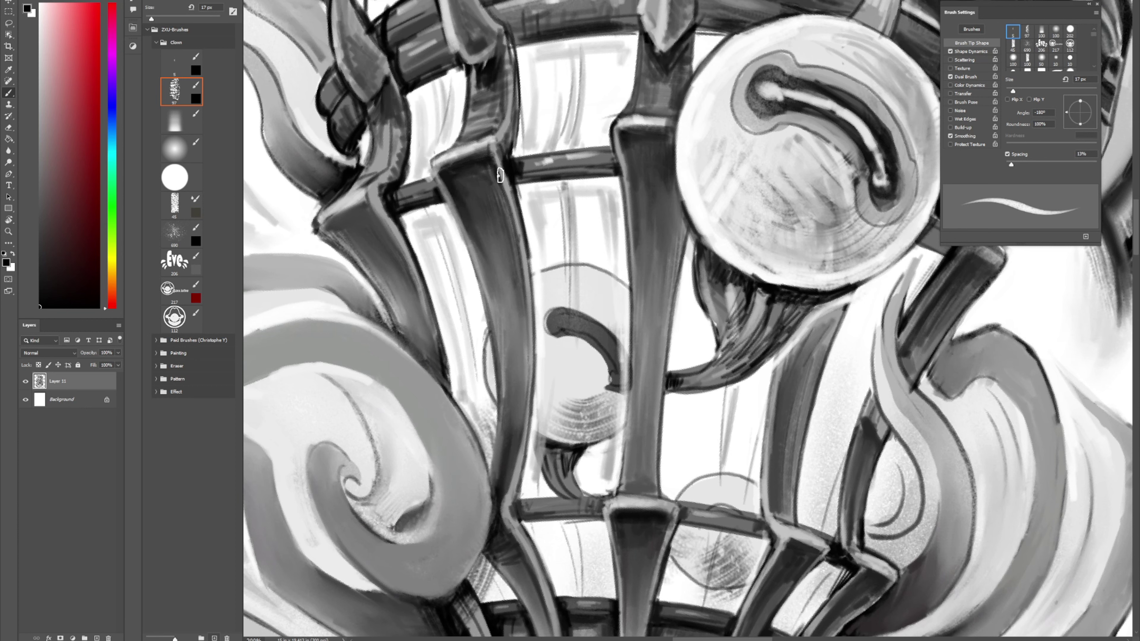
{"action": "mouse_move", "coordinate": [523, 172]}
{"action": "left_mouse_down"}
{"action": "mouse_move", "coordinate": [577, 164]}
{"action": "mouse_move", "coordinate": [563, 172]}
{"action": "mouse_move", "coordinate": [611, 170]}
{"action": "left_mouse_up"}
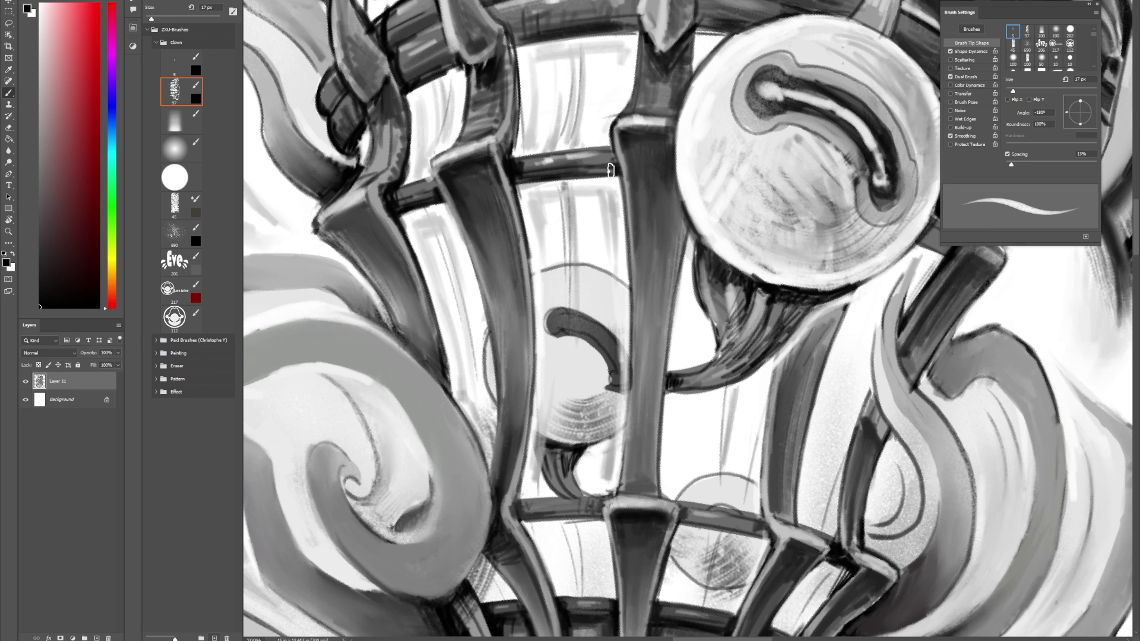
{"action": "mouse_move", "coordinate": [552, 398]}
{"action": "left_mouse_down"}
{"action": "mouse_move", "coordinate": [579, 371]}
{"action": "mouse_move", "coordinate": [578, 429]}
{"action": "mouse_move", "coordinate": [610, 404]}
{"action": "left_mouse_up"}
{"action": "left_click_drag", "start_coordinate": [621, 298], "coordinate": [626, 326]}
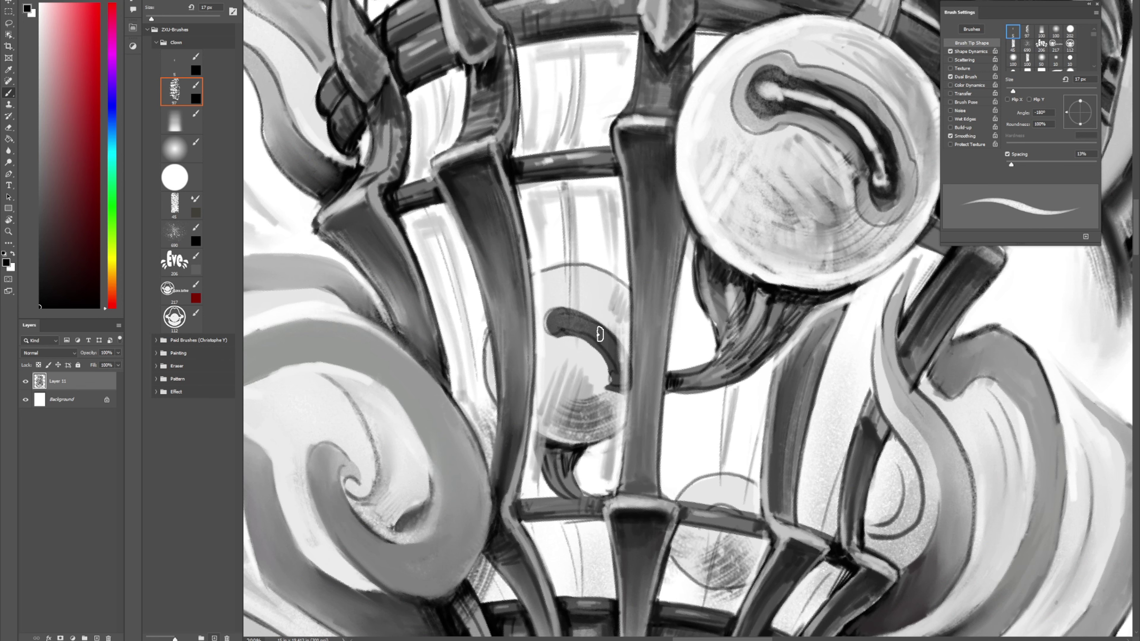
Step: Reduce the brush to 9 px and paint out the stray line at the tip of the lantern's tall curved spike with white
{"action": "left_click_drag", "start_coordinate": [542, 300], "coordinate": [587, 448]}
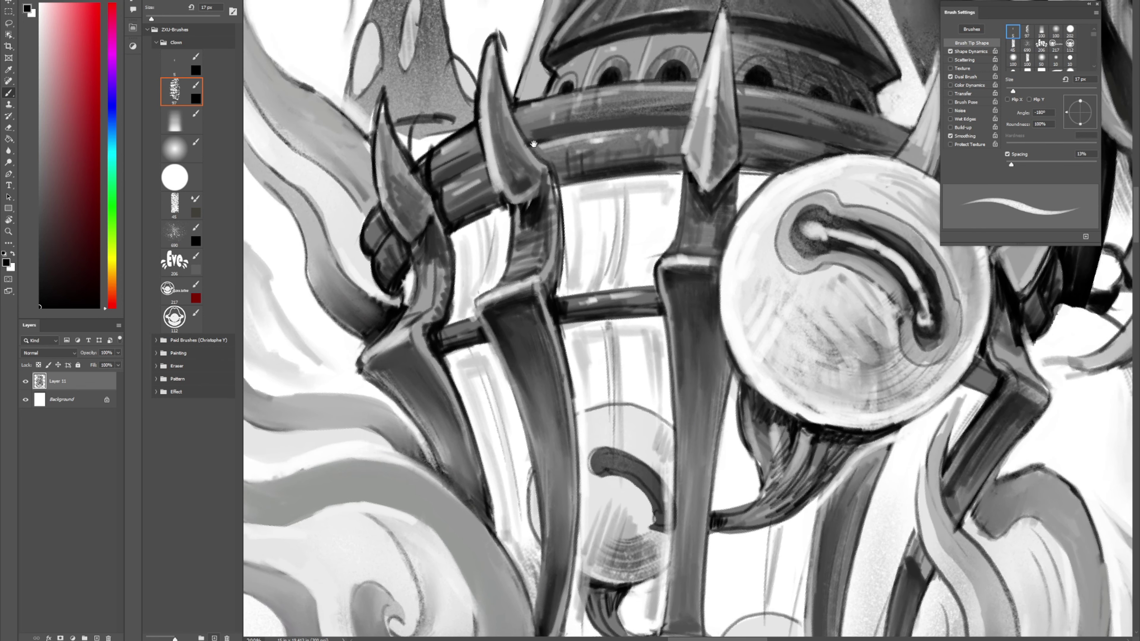
{"action": "left_click_drag", "start_coordinate": [536, 112], "coordinate": [540, 310]}
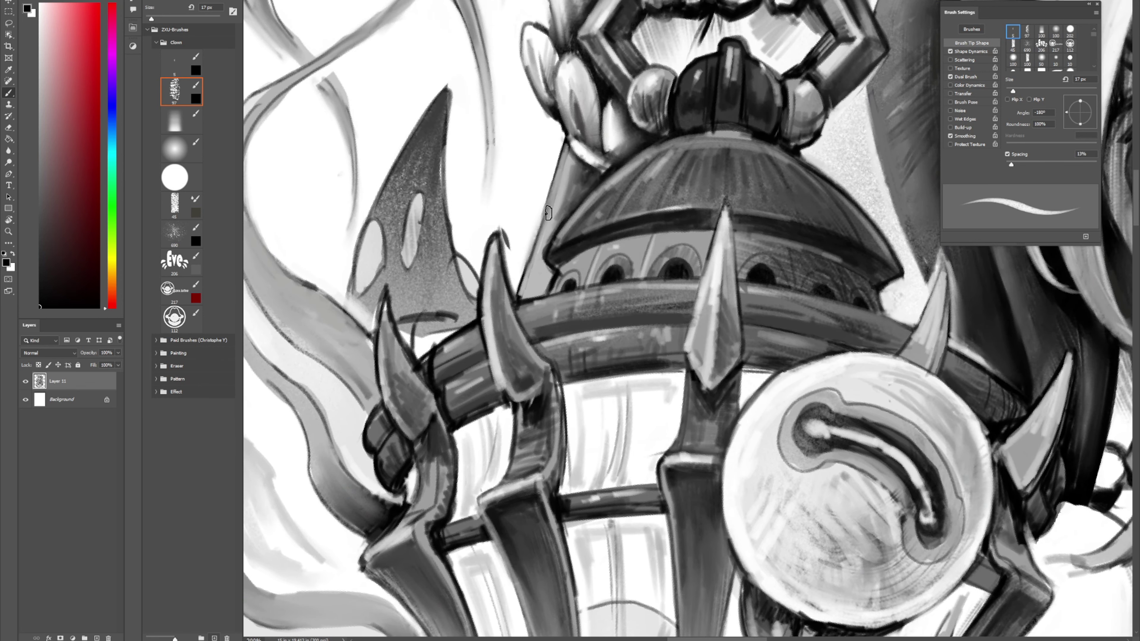
{"action": "key", "text": "["}
{"action": "key", "text": "bracketleft"}
{"action": "key", "text": "bracketleft"}
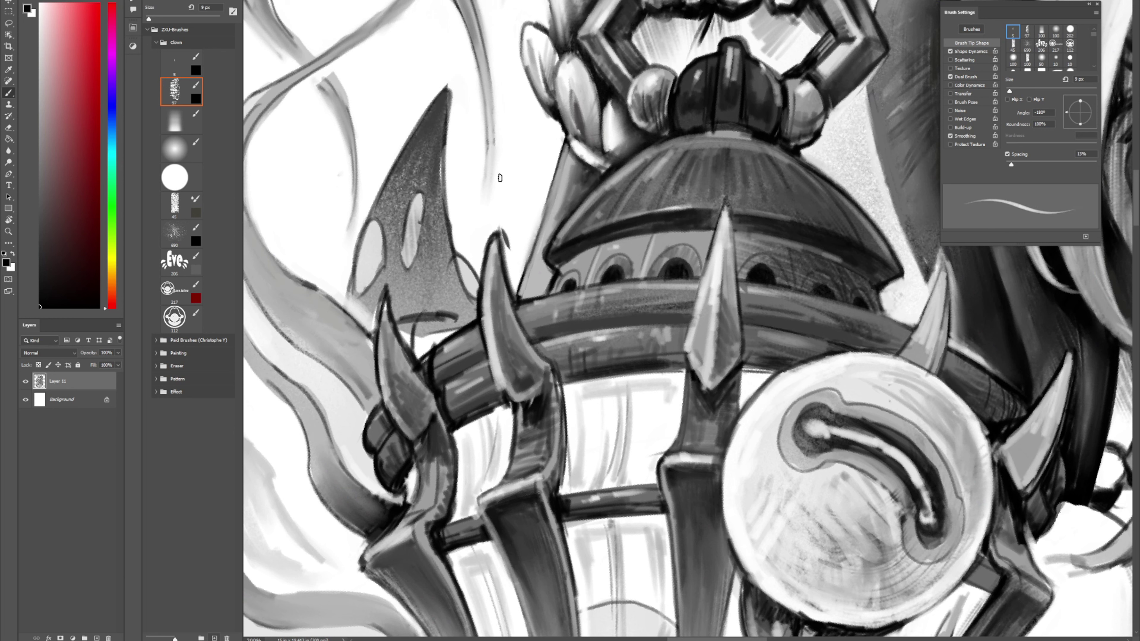
{"action": "key", "text": "x"}
{"action": "left_click_drag", "start_coordinate": [502, 229], "coordinate": [517, 288]}
Step: Refine the edges and shading of the tall curved spike from tip to base with sampled greys
{"action": "left_click", "coordinate": [496, 271], "text": "alt"}
{"action": "left_click_drag", "start_coordinate": [495, 242], "coordinate": [491, 287]}
{"action": "left_click_drag", "start_coordinate": [494, 259], "coordinate": [491, 330]}
{"action": "left_click_drag", "start_coordinate": [491, 305], "coordinate": [499, 354]}
{"action": "left_click_drag", "start_coordinate": [498, 284], "coordinate": [511, 340]}
{"action": "left_click", "coordinate": [484, 315], "text": "alt"}
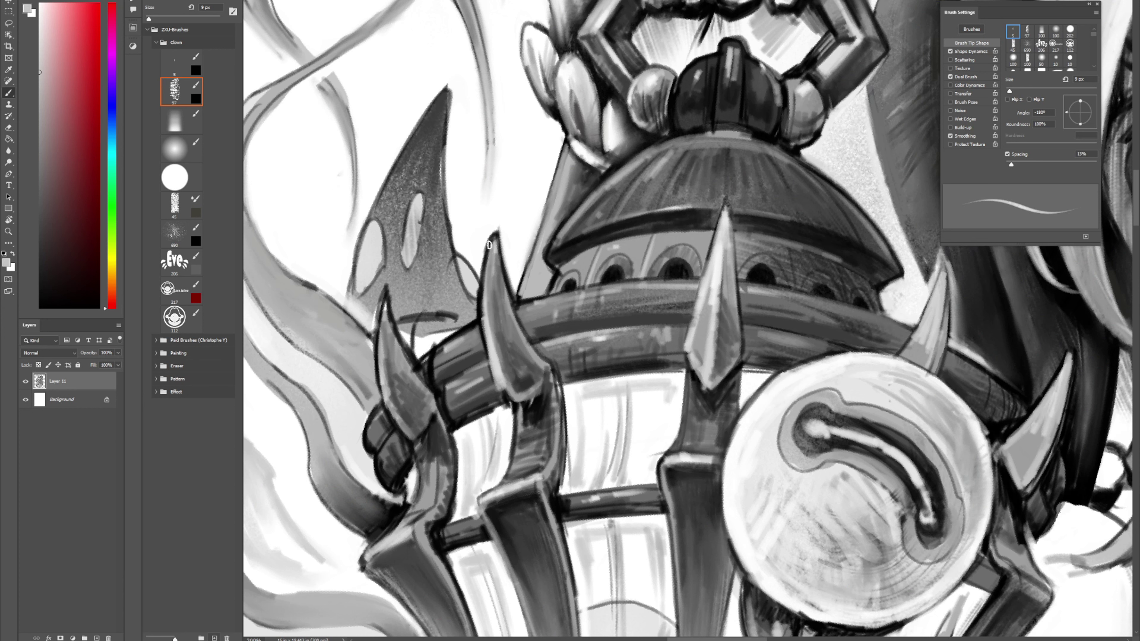
{"action": "mouse_move", "coordinate": [489, 248]}
{"action": "left_mouse_down"}
{"action": "mouse_move", "coordinate": [488, 339]}
{"action": "mouse_move", "coordinate": [484, 331]}
{"action": "mouse_move", "coordinate": [483, 314]}
{"action": "mouse_move", "coordinate": [501, 386]}
{"action": "mouse_move", "coordinate": [482, 337]}
{"action": "mouse_move", "coordinate": [506, 392]}
{"action": "left_mouse_up"}
{"action": "left_click_drag", "start_coordinate": [482, 336], "coordinate": [502, 388]}
Step: Clean up the outer edge of the small outermost spike with sampled greys at 9 px
{"action": "mouse_move", "coordinate": [379, 385]}
{"action": "left_mouse_down"}
{"action": "mouse_move", "coordinate": [409, 441]}
{"action": "mouse_move", "coordinate": [389, 326]}
{"action": "left_mouse_up"}
{"action": "left_click", "coordinate": [394, 321], "text": "alt"}
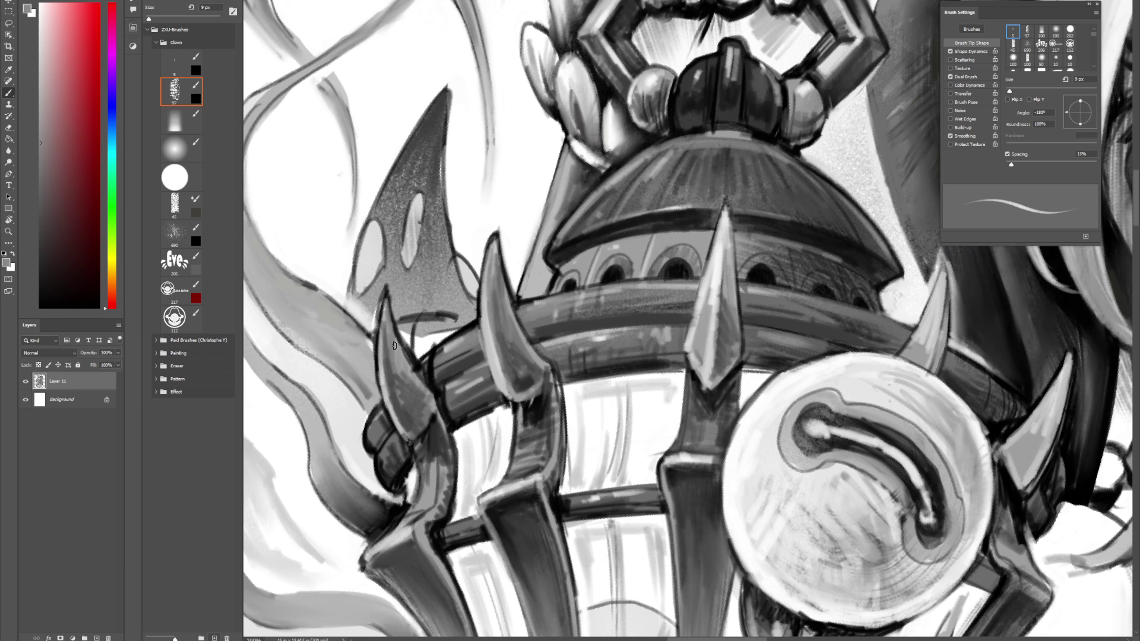
{"action": "left_click", "coordinate": [405, 424], "text": "alt"}
{"action": "mouse_move", "coordinate": [378, 424]}
{"action": "left_mouse_down"}
{"action": "mouse_move", "coordinate": [371, 436]}
{"action": "mouse_move", "coordinate": [382, 425]}
{"action": "left_mouse_up"}
Step: Darken the rim's end beside the outermost spike and touch up the rib and bolt beneath it with sampled tones
{"action": "left_click", "coordinate": [434, 366], "text": "alt"}
{"action": "mouse_move", "coordinate": [421, 377]}
{"action": "left_mouse_down"}
{"action": "mouse_move", "coordinate": [430, 355]}
{"action": "mouse_move", "coordinate": [438, 397]}
{"action": "mouse_move", "coordinate": [438, 381]}
{"action": "left_mouse_up"}
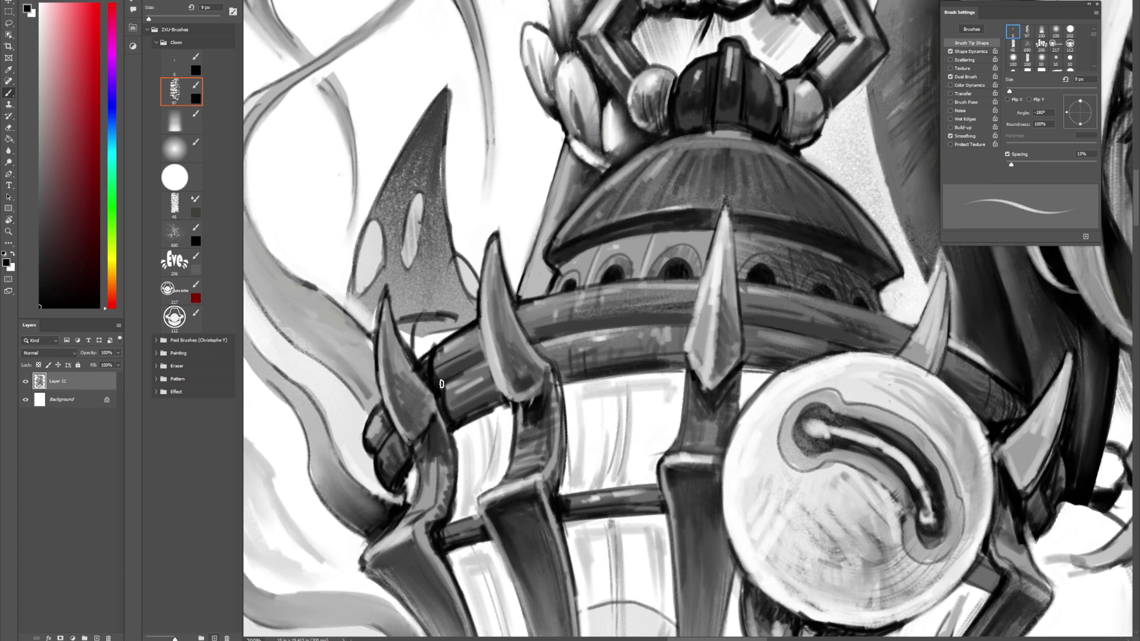
{"action": "left_click", "coordinate": [429, 399], "text": "alt"}
{"action": "mouse_move", "coordinate": [434, 405]}
{"action": "left_mouse_down"}
{"action": "mouse_move", "coordinate": [419, 457]}
{"action": "mouse_move", "coordinate": [421, 436]}
{"action": "mouse_move", "coordinate": [438, 420]}
{"action": "left_mouse_up"}
{"action": "left_click", "coordinate": [429, 431], "text": "alt"}
{"action": "mouse_move", "coordinate": [425, 482]}
{"action": "left_mouse_down"}
{"action": "mouse_move", "coordinate": [440, 450]}
{"action": "mouse_move", "coordinate": [413, 482]}
{"action": "mouse_move", "coordinate": [412, 455]}
{"action": "mouse_move", "coordinate": [416, 483]}
{"action": "mouse_move", "coordinate": [413, 447]}
{"action": "mouse_move", "coordinate": [414, 487]}
{"action": "mouse_move", "coordinate": [393, 518]}
{"action": "left_mouse_up"}
{"action": "left_click", "coordinate": [411, 478], "text": "alt"}
{"action": "left_click_drag", "start_coordinate": [498, 370], "coordinate": [684, 120]}
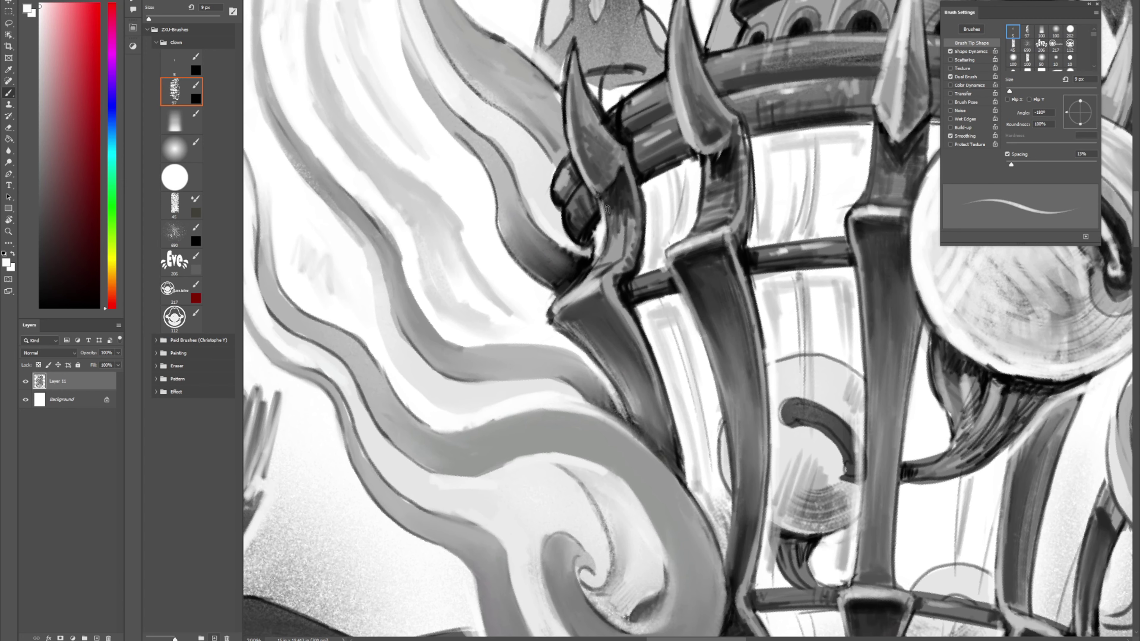
{"action": "left_click", "coordinate": [611, 232], "text": "alt"}
{"action": "left_click", "coordinate": [614, 197], "text": "alt"}
Step: Refine the outlines of the spots and the side edge of the pointed mushroom cap behind the lantern with sampled tones
{"action": "left_click_drag", "start_coordinate": [562, 225], "coordinate": [544, 325]}
{"action": "left_click", "coordinate": [587, 136], "text": "alt"}
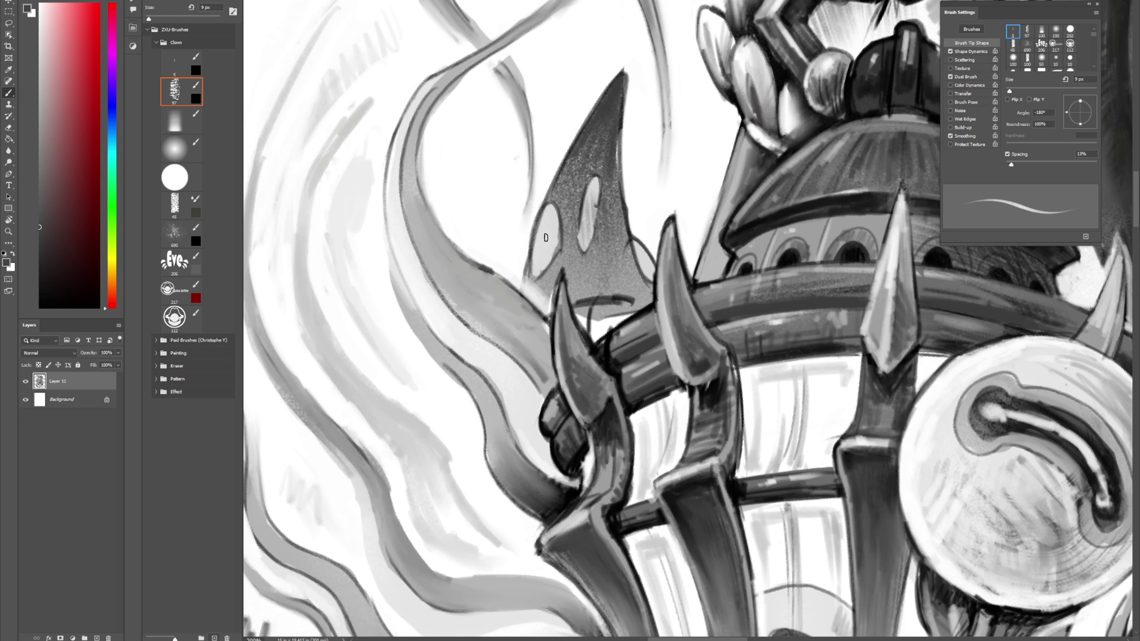
{"action": "left_click_drag", "start_coordinate": [545, 219], "coordinate": [540, 254]}
{"action": "left_click_drag", "start_coordinate": [596, 191], "coordinate": [592, 204]}
{"action": "mouse_move", "coordinate": [631, 72]}
{"action": "left_mouse_down"}
{"action": "mouse_move", "coordinate": [602, 167]}
{"action": "mouse_move", "coordinate": [603, 233]}
{"action": "left_mouse_up"}
{"action": "left_click", "coordinate": [611, 167], "text": "alt"}
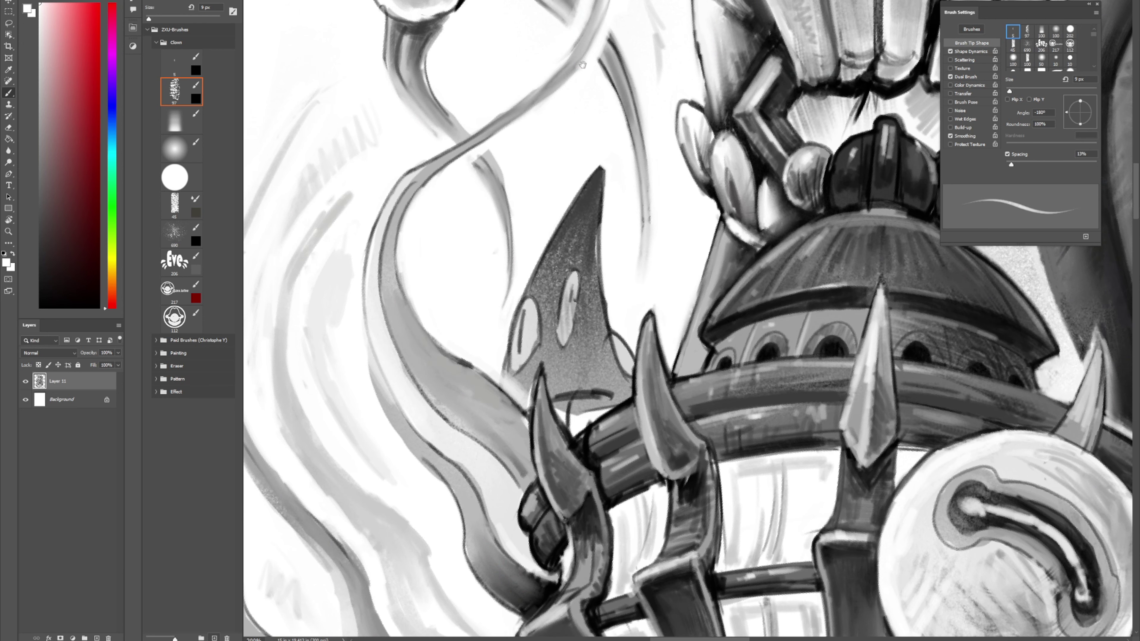
Step: Touch up the edge below the lantern's dome and shade the end of the upper rim with sampled greys
{"action": "left_click_drag", "start_coordinate": [704, 147], "coordinate": [616, 145]}
{"action": "left_click", "coordinate": [637, 264], "text": "alt"}
{"action": "mouse_move", "coordinate": [615, 352]}
{"action": "left_mouse_down"}
{"action": "mouse_move", "coordinate": [606, 364]}
{"action": "mouse_move", "coordinate": [614, 357]}
{"action": "left_mouse_up"}
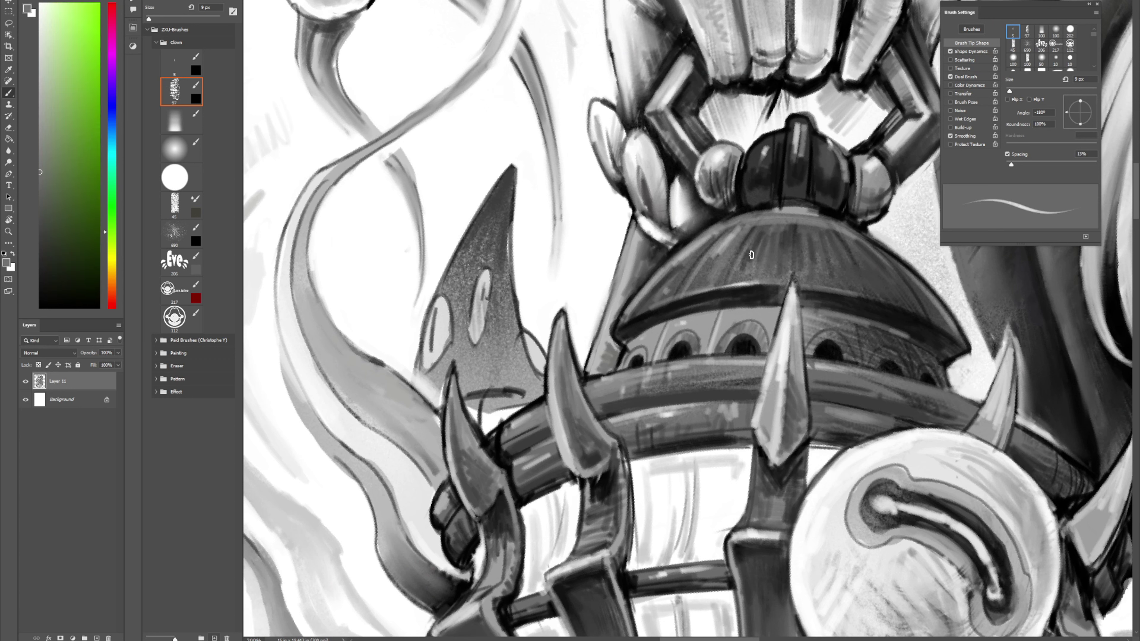
{"action": "key", "text": "r"}
{"action": "left_click_drag", "start_coordinate": [757, 281], "coordinate": [706, 279]}
{"action": "left_click", "coordinate": [662, 374], "text": "alt"}
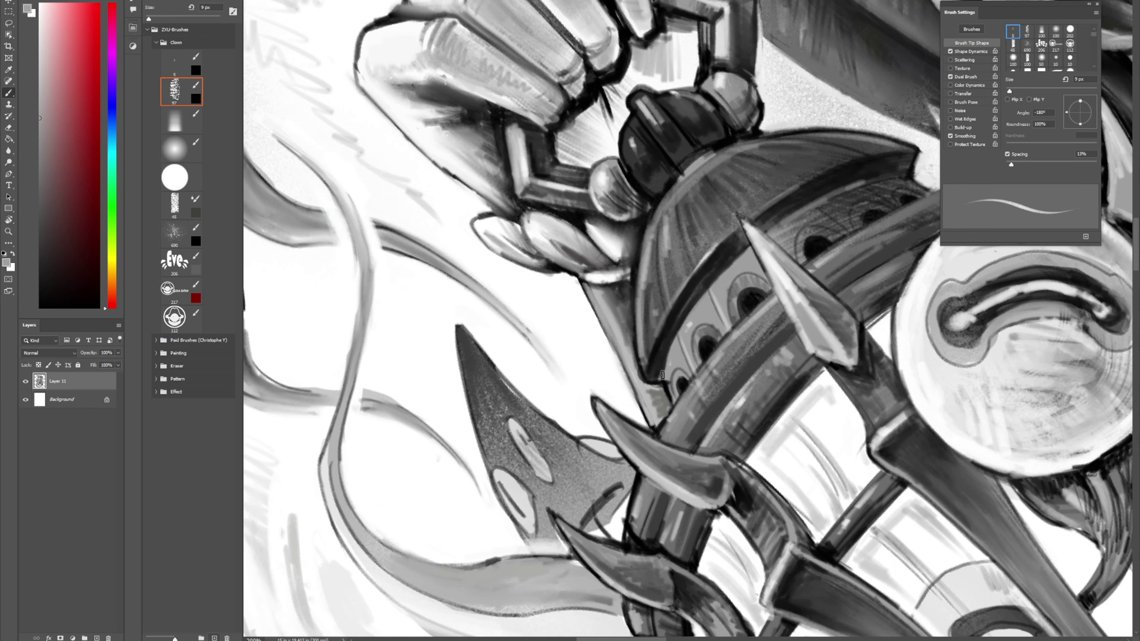
{"action": "left_click", "coordinate": [712, 364], "text": "alt"}
{"action": "left_click_drag", "start_coordinate": [668, 431], "coordinate": [716, 356]}
{"action": "mouse_move", "coordinate": [673, 430]}
{"action": "left_mouse_down"}
{"action": "mouse_move", "coordinate": [696, 390]}
{"action": "mouse_move", "coordinate": [706, 428]}
{"action": "mouse_move", "coordinate": [697, 443]}
{"action": "left_mouse_up"}
{"action": "left_click", "coordinate": [710, 347], "text": "alt"}
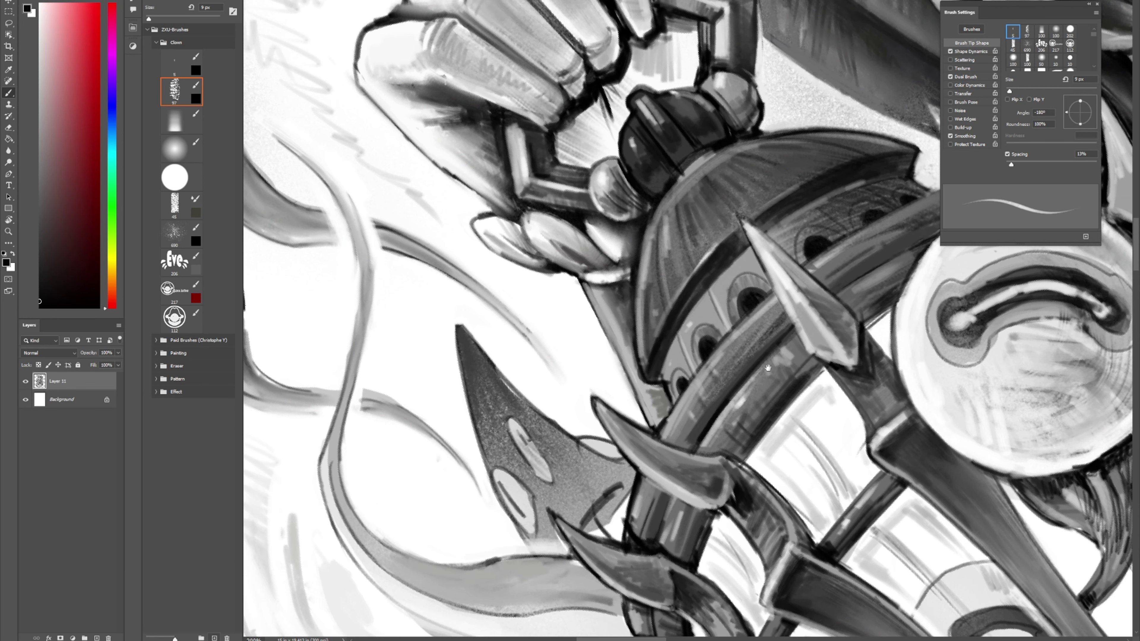
Step: Darken the edges of the lantern's lower rim between the spikes with sampled near-black
{"action": "left_click_drag", "start_coordinate": [790, 328], "coordinate": [763, 247]}
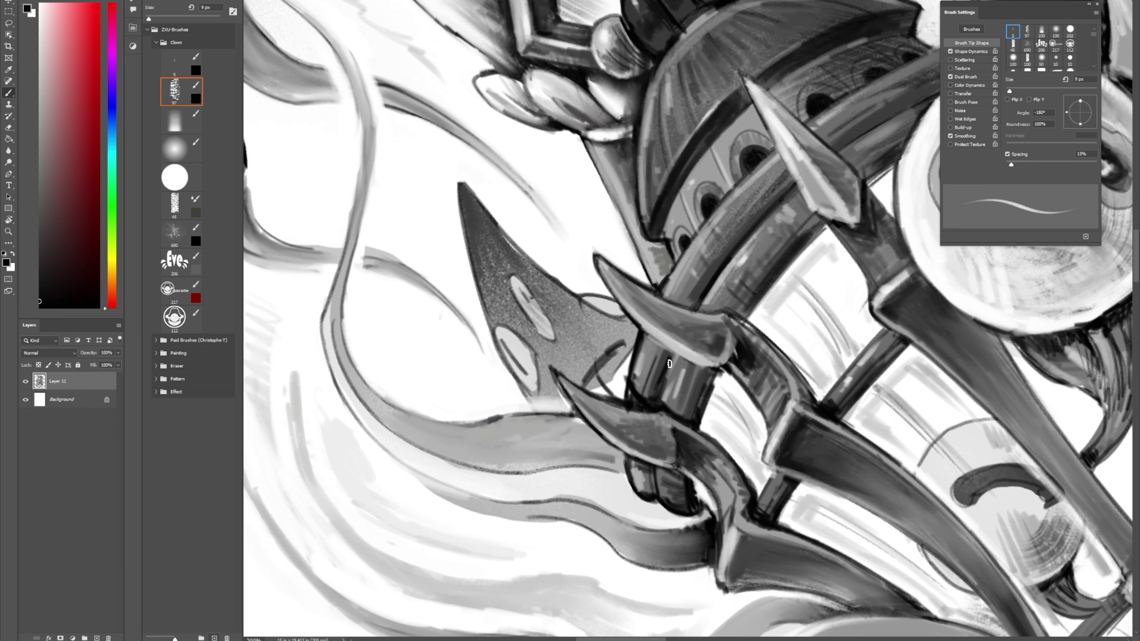
{"action": "left_click_drag", "start_coordinate": [701, 406], "coordinate": [721, 372]}
{"action": "mouse_move", "coordinate": [753, 312]}
{"action": "left_mouse_down"}
{"action": "mouse_move", "coordinate": [801, 252]}
{"action": "mouse_move", "coordinate": [749, 318]}
{"action": "mouse_move", "coordinate": [827, 224]}
{"action": "left_mouse_up"}
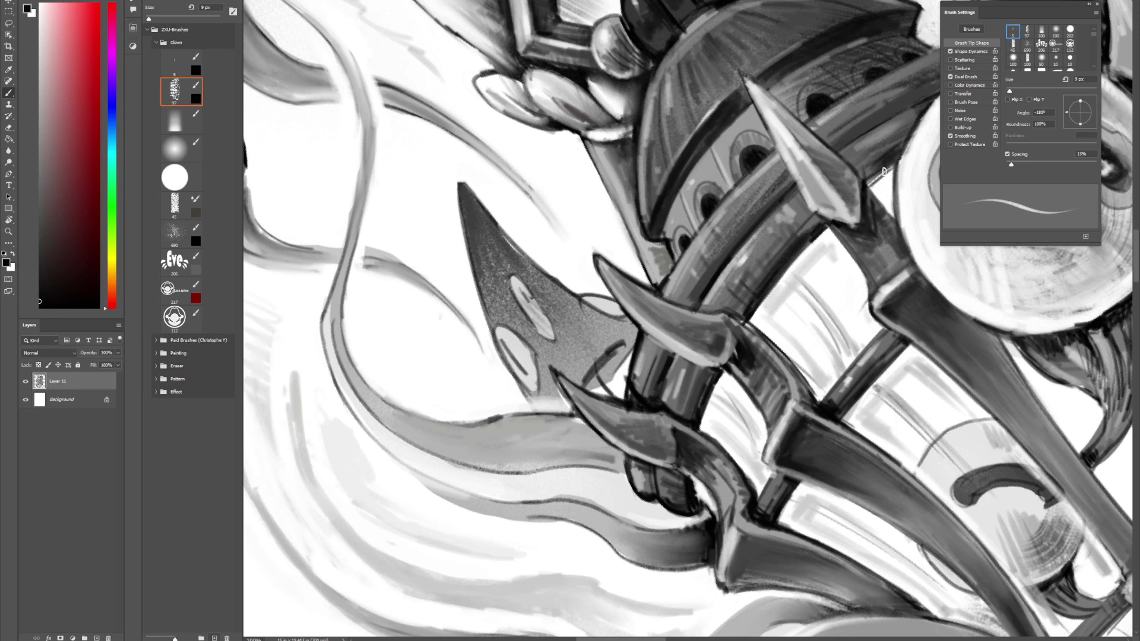
{"action": "mouse_move", "coordinate": [871, 182]}
{"action": "left_mouse_down"}
{"action": "mouse_move", "coordinate": [896, 165]}
{"action": "mouse_move", "coordinate": [749, 273]}
{"action": "left_mouse_up"}
{"action": "mouse_move", "coordinate": [761, 233]}
{"action": "left_mouse_down"}
{"action": "mouse_move", "coordinate": [736, 256]}
{"action": "mouse_move", "coordinate": [834, 196]}
{"action": "left_mouse_up"}
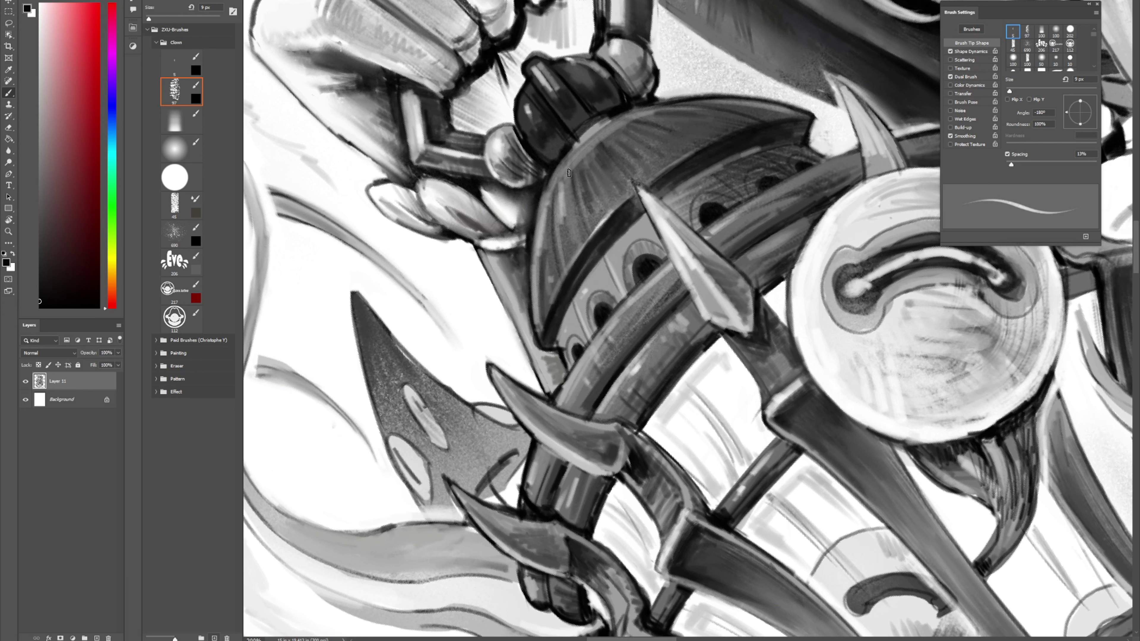
Step: Draw near-black seams down the lantern's dome and darken its outer outline at 9 px
{"action": "left_click_drag", "start_coordinate": [572, 183], "coordinate": [592, 242]}
{"action": "left_click_drag", "start_coordinate": [538, 268], "coordinate": [544, 321]}
{"action": "left_click_drag", "start_coordinate": [537, 269], "coordinate": [545, 322]}
{"action": "left_click_drag", "start_coordinate": [536, 262], "coordinate": [544, 314]}
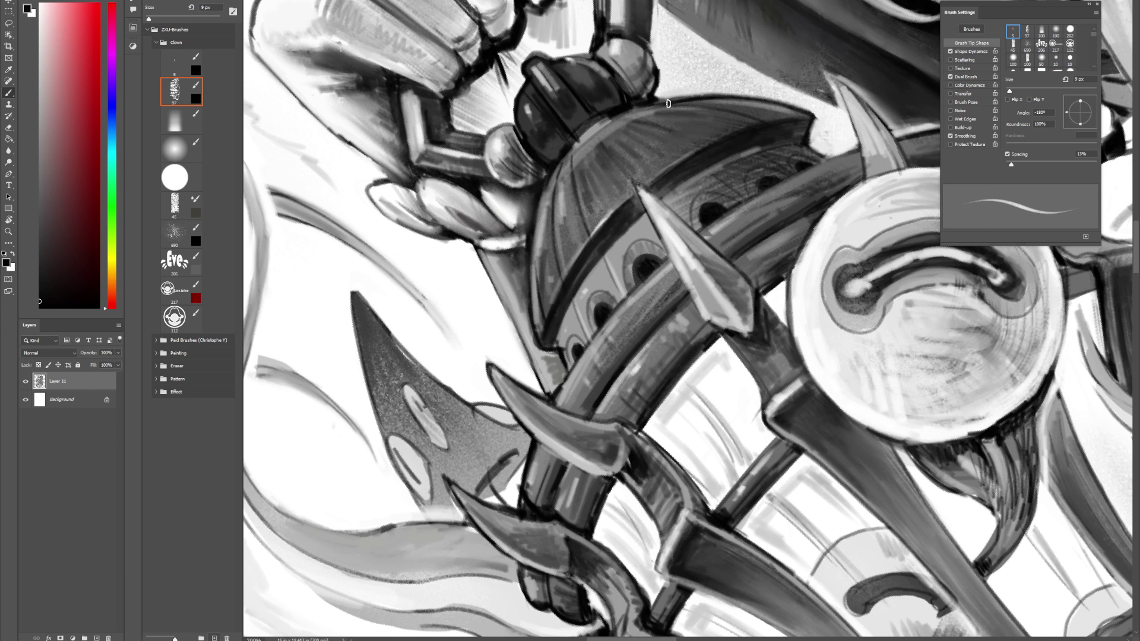
{"action": "key", "text": "r"}
{"action": "left_click_drag", "start_coordinate": [668, 103], "coordinate": [769, 142]}
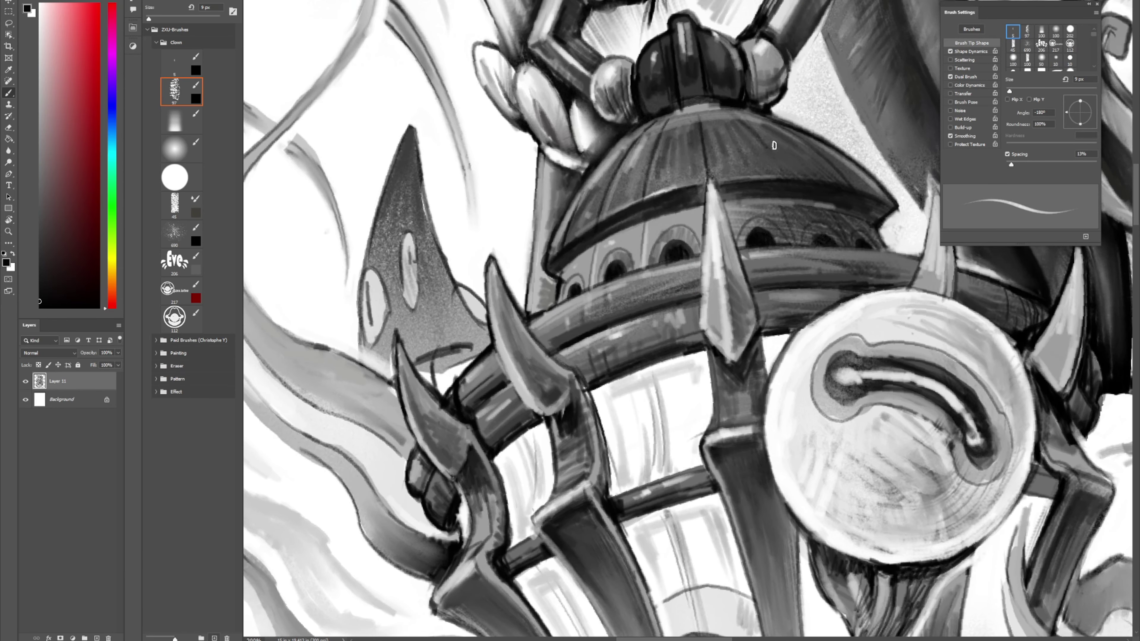
{"action": "key", "text": "r"}
{"action": "mouse_move", "coordinate": [823, 158]}
{"action": "left_mouse_down"}
{"action": "mouse_move", "coordinate": [878, 243]}
{"action": "mouse_move", "coordinate": [717, 114]}
{"action": "mouse_move", "coordinate": [689, 154]}
{"action": "mouse_move", "coordinate": [706, 167]}
{"action": "mouse_move", "coordinate": [706, 222]}
{"action": "left_mouse_up"}
{"action": "key", "text": "space"}
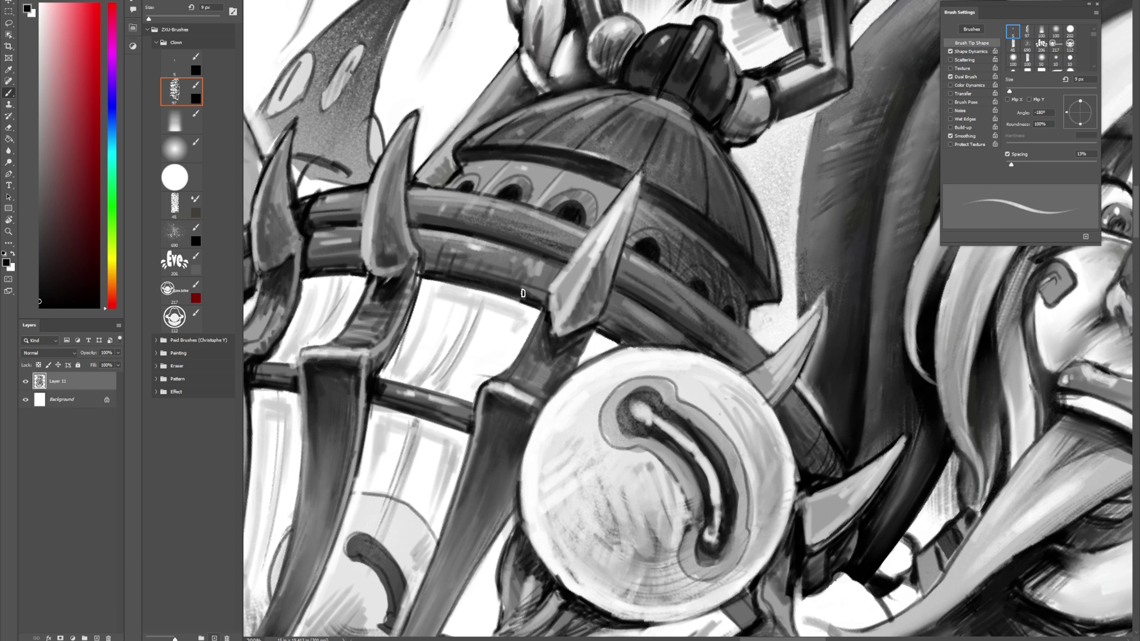
{"action": "key", "text": "shift+b"}
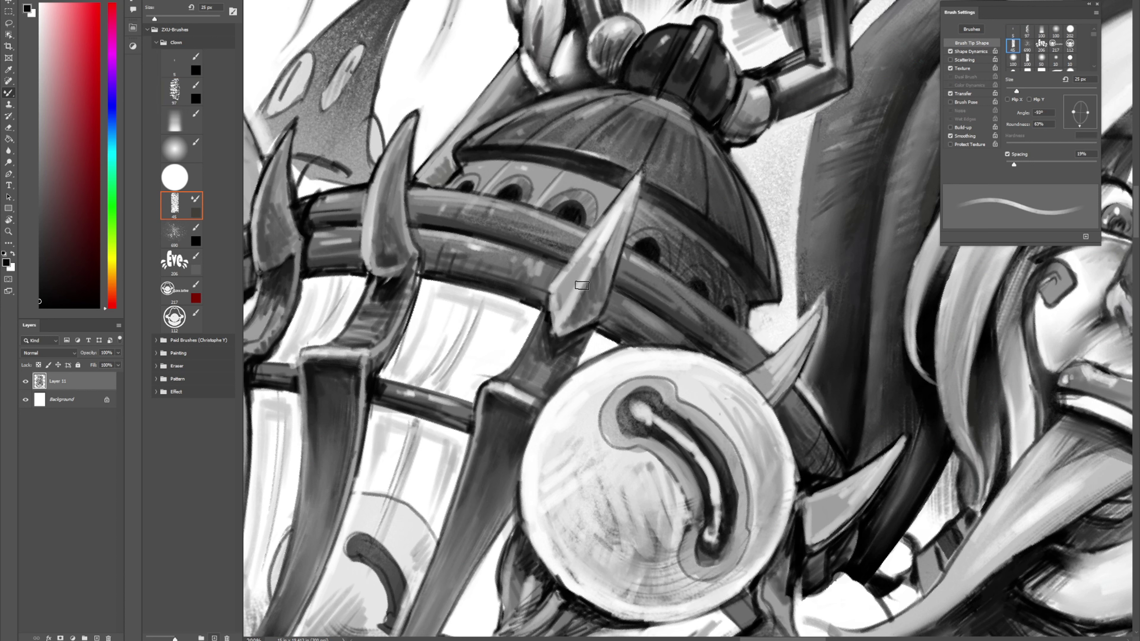
{"action": "key", "text": "comma"}
{"action": "key", "text": "comma"}
{"action": "key", "text": "comma"}
{"action": "key", "text": "comma"}
Step: Refine the outline and shade the two facets of the lantern's central spike with sampled greys
{"action": "left_click", "coordinate": [564, 308], "text": "alt"}
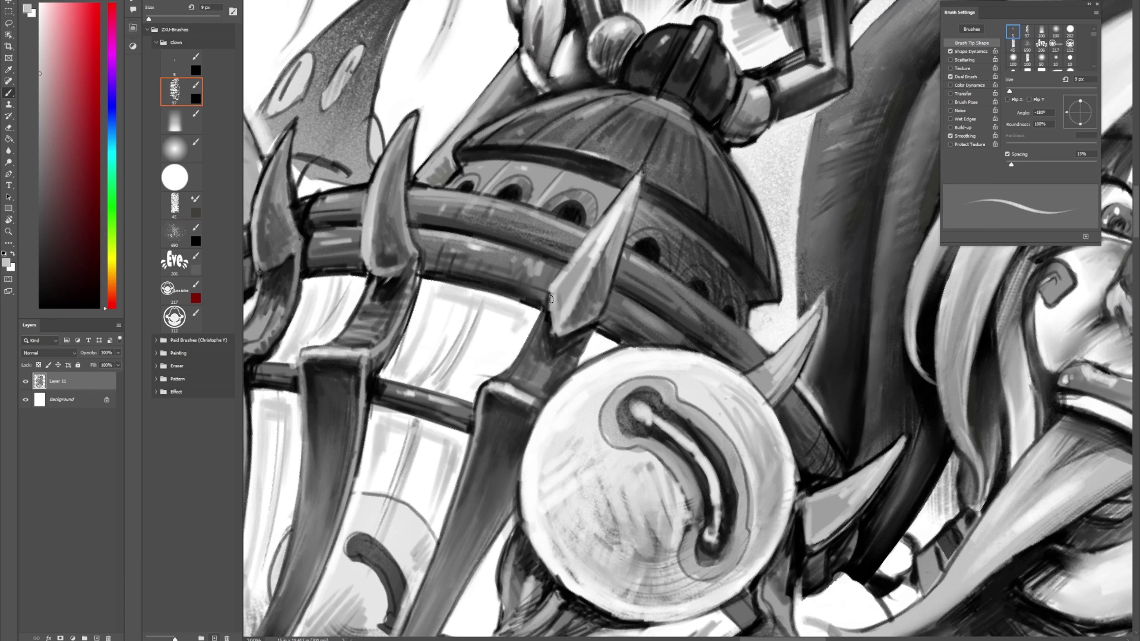
{"action": "left_click", "coordinate": [547, 329], "text": "alt"}
{"action": "left_click_drag", "start_coordinate": [549, 310], "coordinate": [555, 340]}
{"action": "left_click", "coordinate": [592, 253], "text": "alt"}
{"action": "left_click", "coordinate": [618, 279], "text": "alt"}
{"action": "left_click_drag", "start_coordinate": [565, 324], "coordinate": [590, 274]}
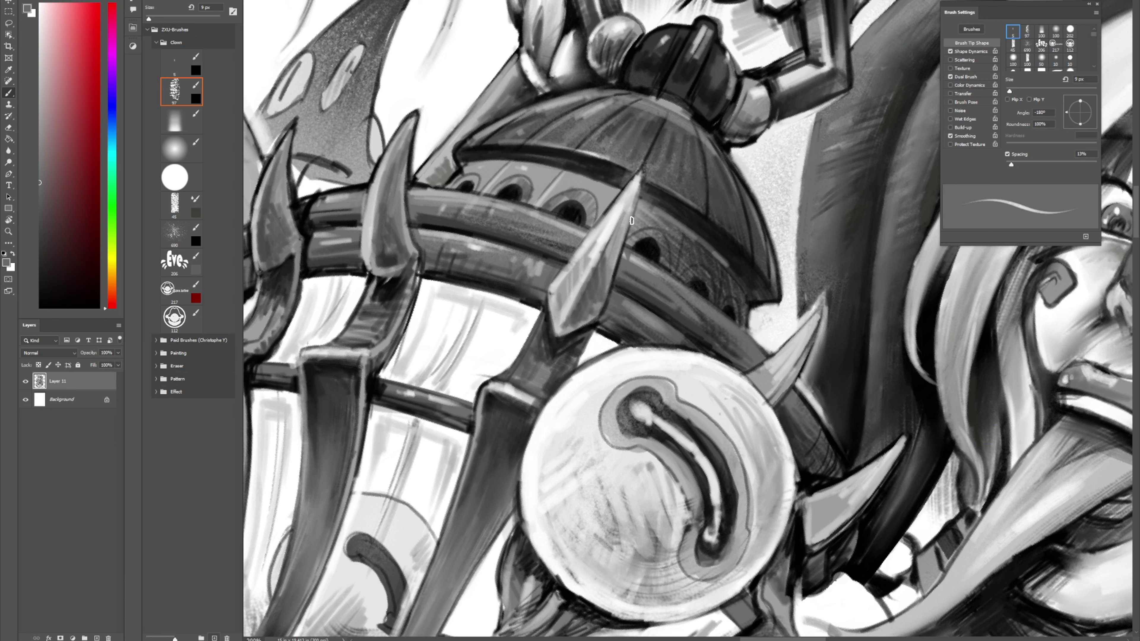
{"action": "left_click", "coordinate": [604, 259], "text": "alt"}
{"action": "mouse_move", "coordinate": [628, 202]}
{"action": "left_mouse_down"}
{"action": "mouse_move", "coordinate": [592, 280]}
{"action": "mouse_move", "coordinate": [631, 197]}
{"action": "mouse_move", "coordinate": [603, 280]}
{"action": "left_mouse_up"}
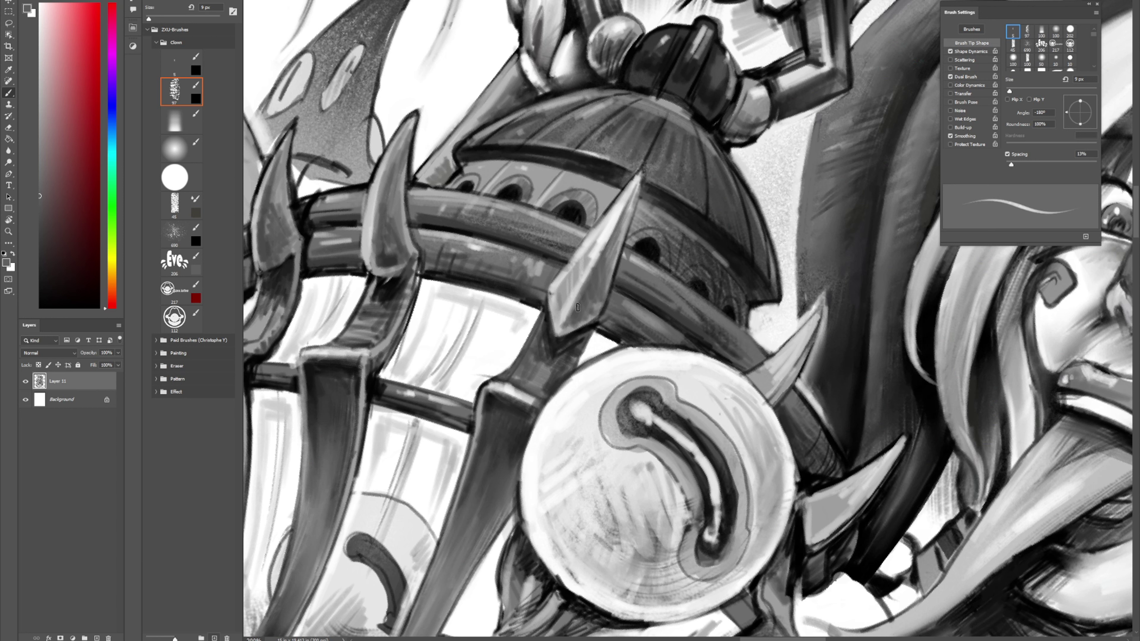
Step: Shade the faces of the central spike below the dome with brush strokes in grey tones sampled from the painting
{"action": "left_click", "coordinate": [627, 285], "text": "alt"}
{"action": "left_click_drag", "start_coordinate": [620, 223], "coordinate": [566, 321]}
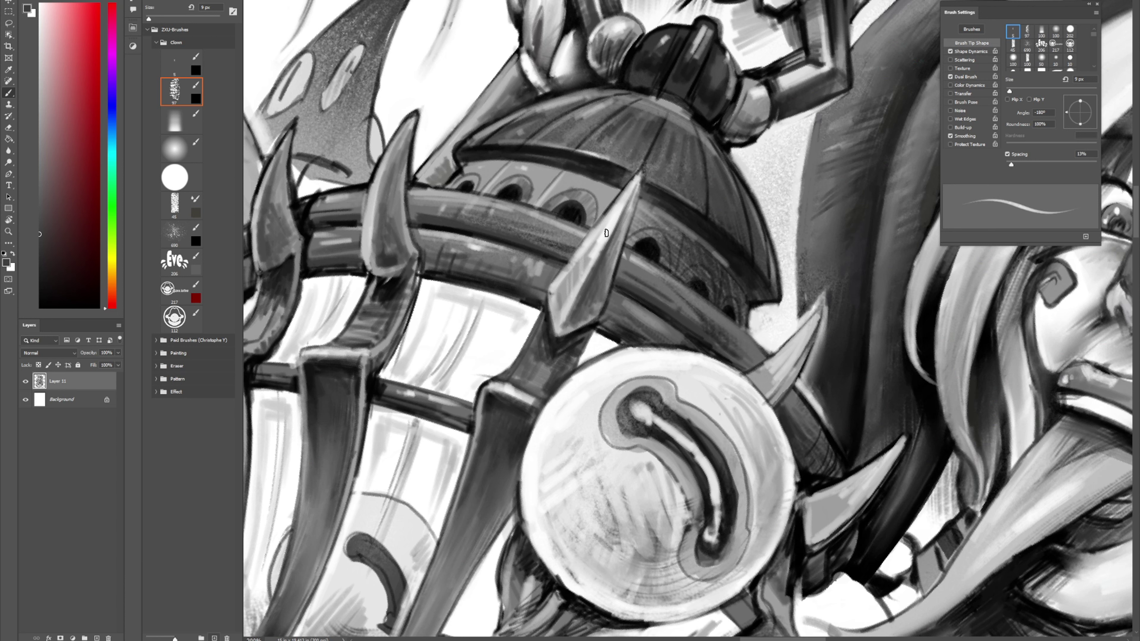
{"action": "left_click", "coordinate": [603, 259], "text": "alt"}
{"action": "mouse_move", "coordinate": [597, 238]}
{"action": "left_mouse_down"}
{"action": "mouse_move", "coordinate": [563, 293]}
{"action": "mouse_move", "coordinate": [571, 279]}
{"action": "left_mouse_up"}
{"action": "left_click_drag", "start_coordinate": [615, 214], "coordinate": [573, 291]}
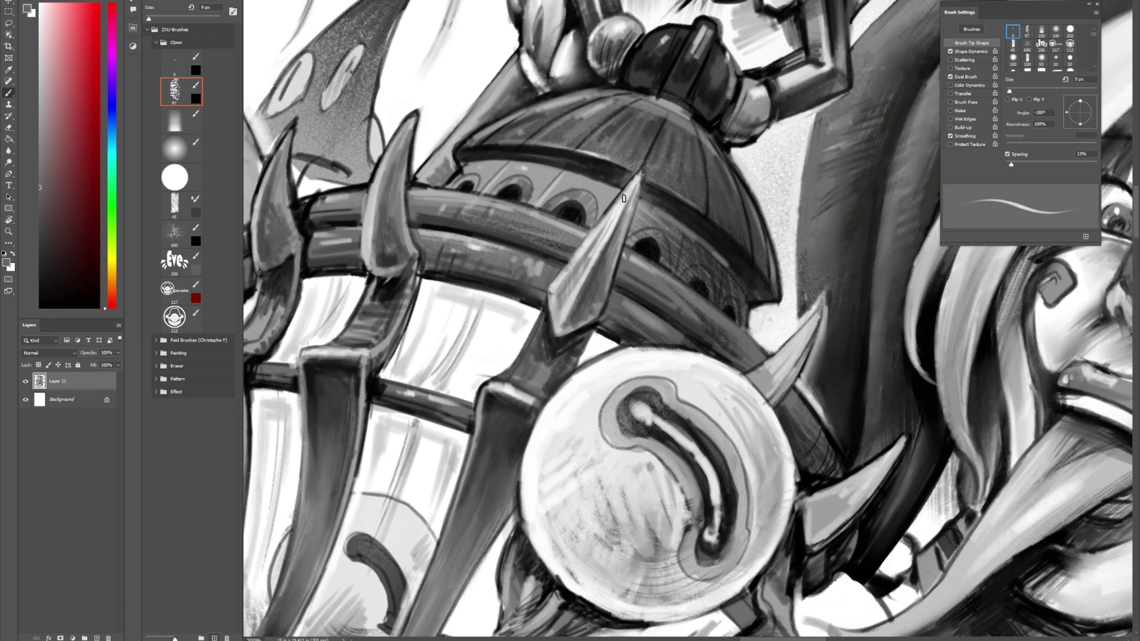
{"action": "mouse_move", "coordinate": [600, 233]}
{"action": "left_mouse_down"}
{"action": "mouse_move", "coordinate": [567, 277]}
{"action": "mouse_move", "coordinate": [602, 217]}
{"action": "left_mouse_up"}
Step: Define the edge of the central spike's tip with a dark stroke after undoing a stray stroke
{"action": "left_click", "coordinate": [608, 189], "text": "alt"}
{"action": "mouse_move", "coordinate": [575, 254]}
{"action": "left_mouse_down"}
{"action": "mouse_move", "coordinate": [643, 169]}
{"action": "mouse_move", "coordinate": [625, 244]}
{"action": "left_mouse_up"}
{"action": "key", "text": "ctrl+z"}
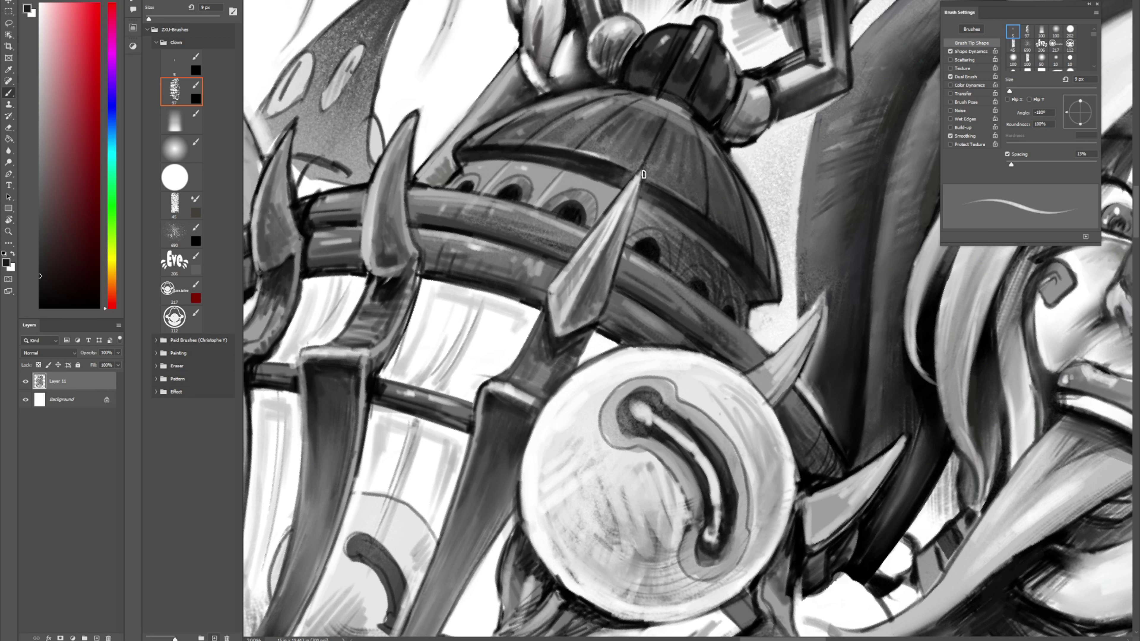
{"action": "left_click_drag", "start_coordinate": [644, 175], "coordinate": [632, 225]}
{"action": "left_click", "coordinate": [606, 167], "text": "alt"}
Step: Turn the canvas so the dome lies sideways and add a new layer named Layer 12 in Normal mode
{"action": "key", "text": "r"}
{"action": "mouse_move", "coordinate": [822, 139]}
{"action": "left_mouse_down"}
{"action": "mouse_move", "coordinate": [560, 120]}
{"action": "mouse_move", "coordinate": [519, 213]}
{"action": "left_mouse_up"}
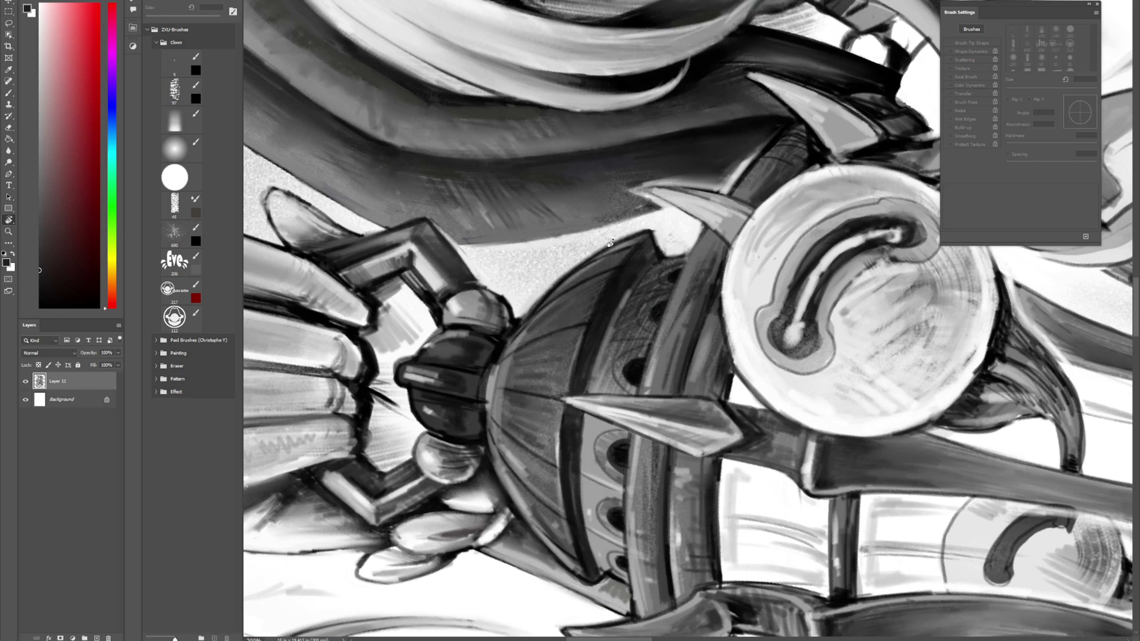
{"action": "key", "text": "ctrl+shift+n"}
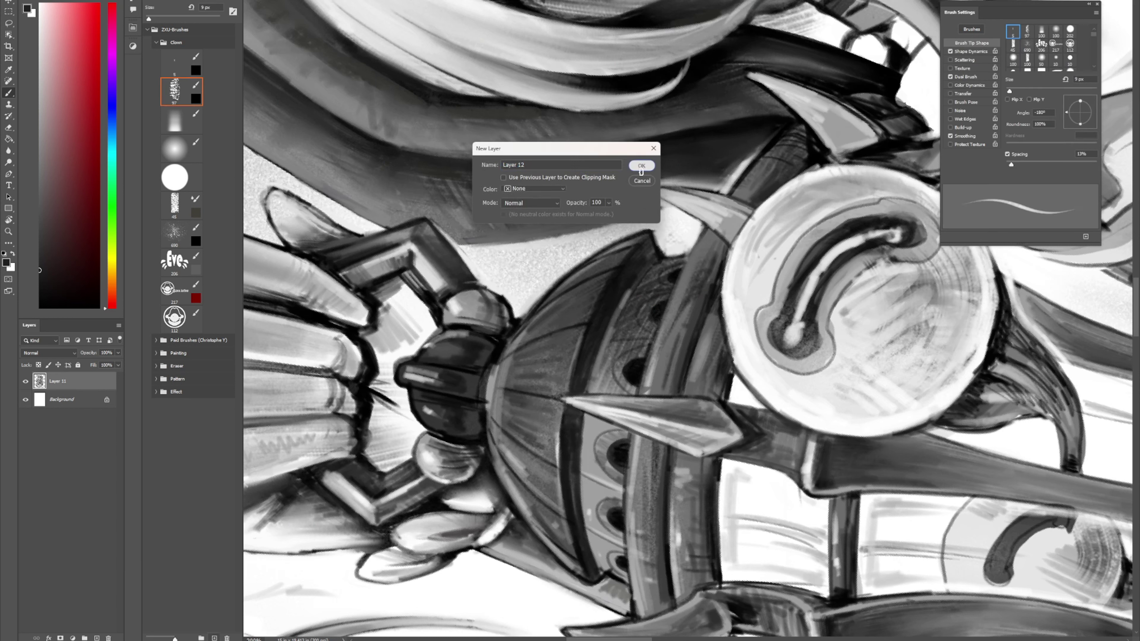
{"action": "left_click", "coordinate": [642, 168]}
Step: Darken the dome's band at the central spike's tip and clean up the overlap with a 10 px eraser
{"action": "left_click", "coordinate": [602, 310], "text": "alt"}
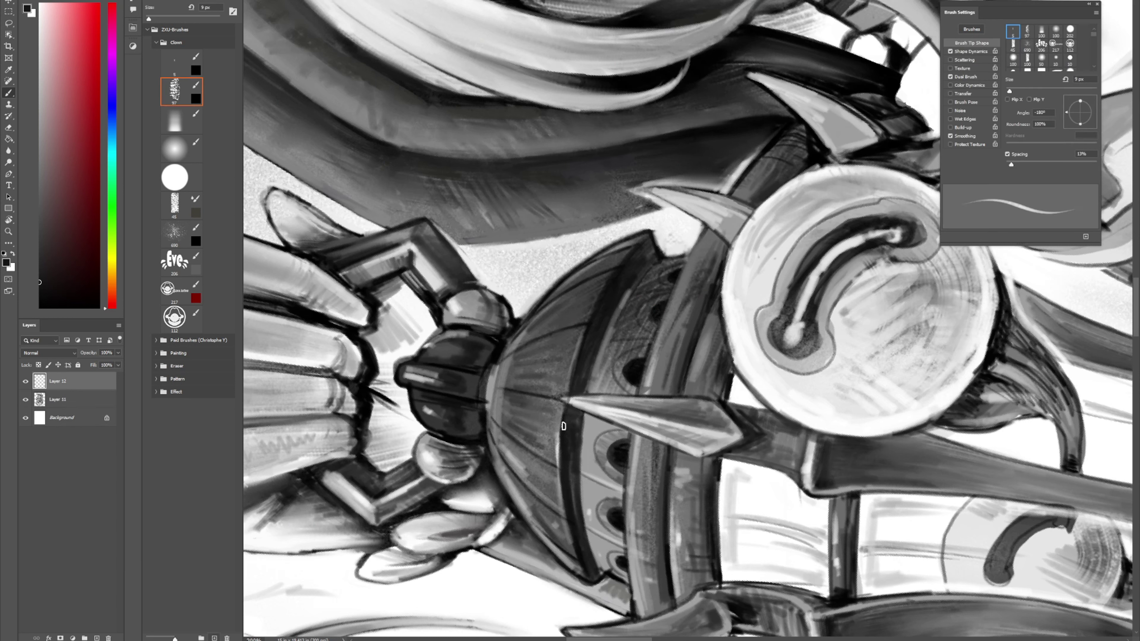
{"action": "mouse_move", "coordinate": [563, 420]}
{"action": "left_mouse_down"}
{"action": "mouse_move", "coordinate": [575, 364]}
{"action": "mouse_move", "coordinate": [572, 404]}
{"action": "left_mouse_up"}
{"action": "key", "text": "e"}
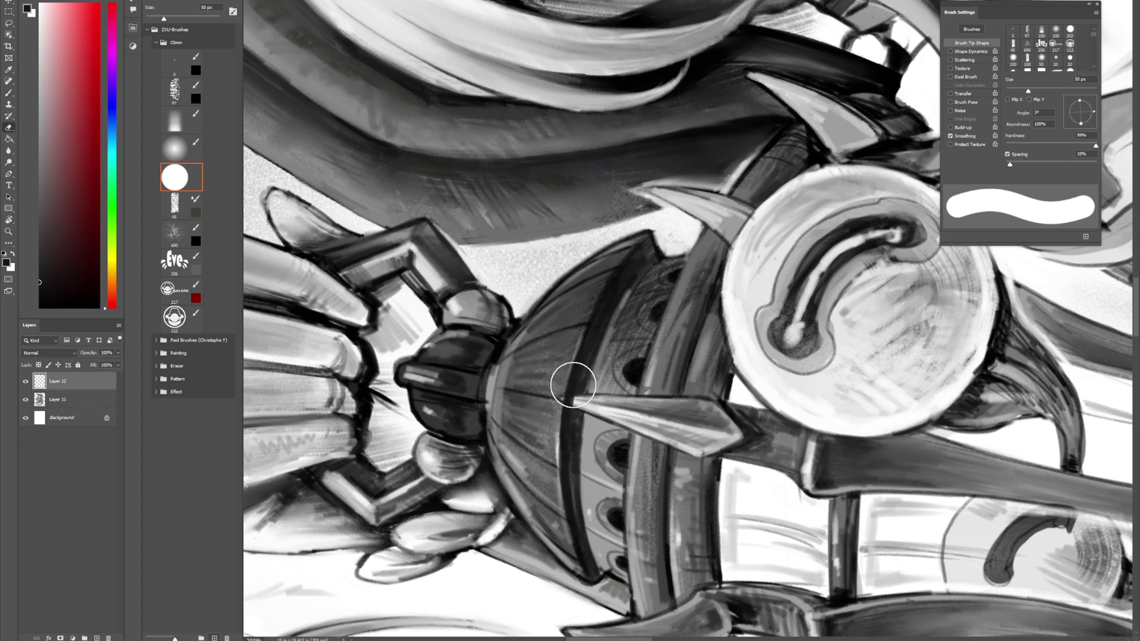
{"action": "key", "text": "bracketleft"}
{"action": "key", "text": "bracketleft"}
{"action": "key", "text": "bracketleft"}
{"action": "key", "text": "bracketleft"}
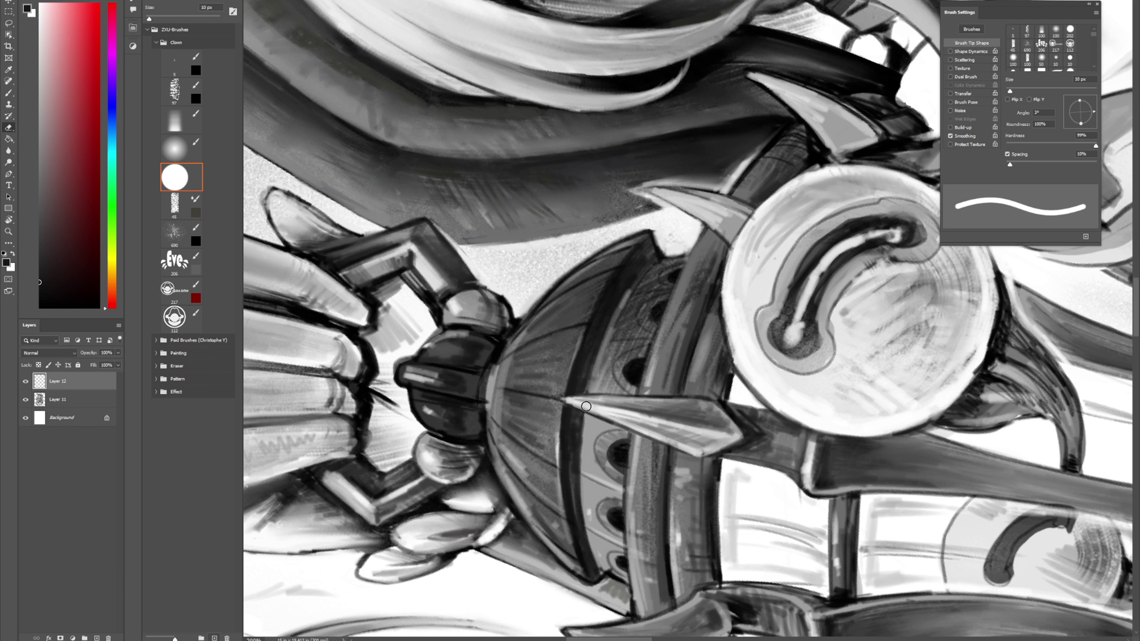
{"action": "key", "text": "b"}
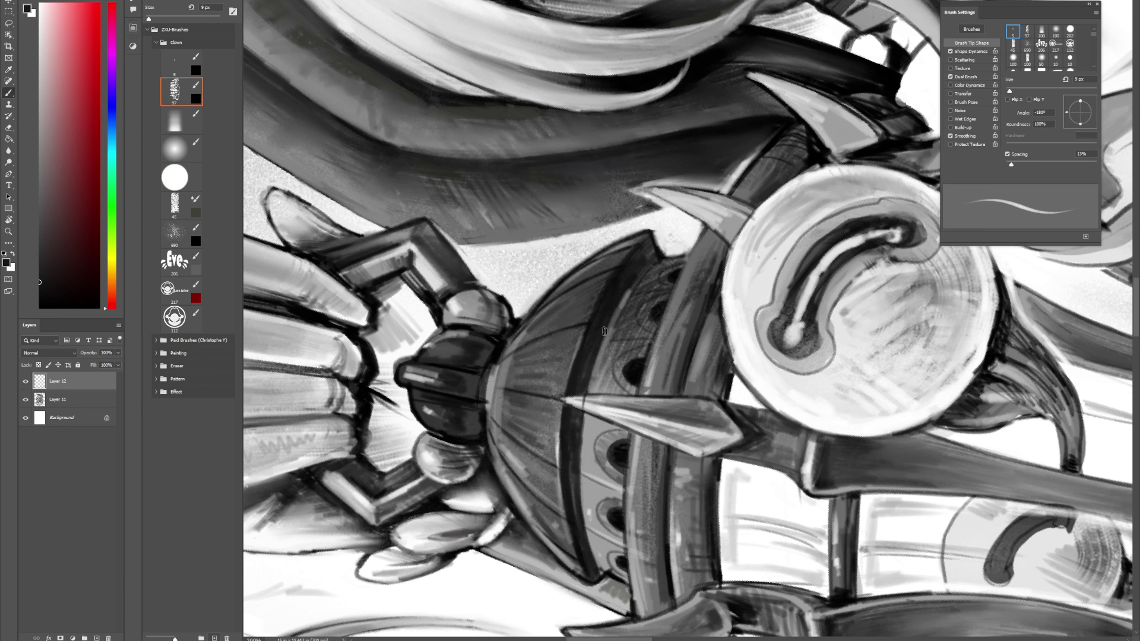
Step: Paint dark strokes along the rest of the dome's dark band and sample tones at its far end
{"action": "key", "text": "e"}
{"action": "key", "text": "b"}
{"action": "left_click_drag", "start_coordinate": [575, 479], "coordinate": [587, 548]}
{"action": "left_click_drag", "start_coordinate": [583, 501], "coordinate": [583, 577]}
{"action": "left_click_drag", "start_coordinate": [568, 528], "coordinate": [577, 567]}
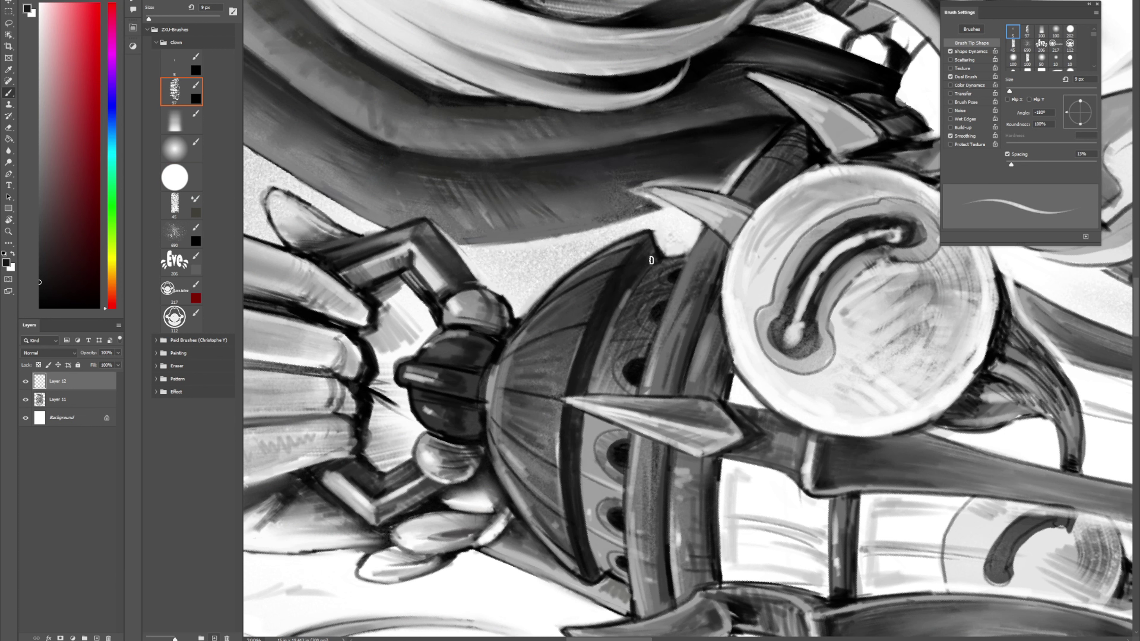
{"action": "left_click", "coordinate": [629, 243], "text": "alt"}
{"action": "left_click", "coordinate": [655, 223], "text": "alt"}
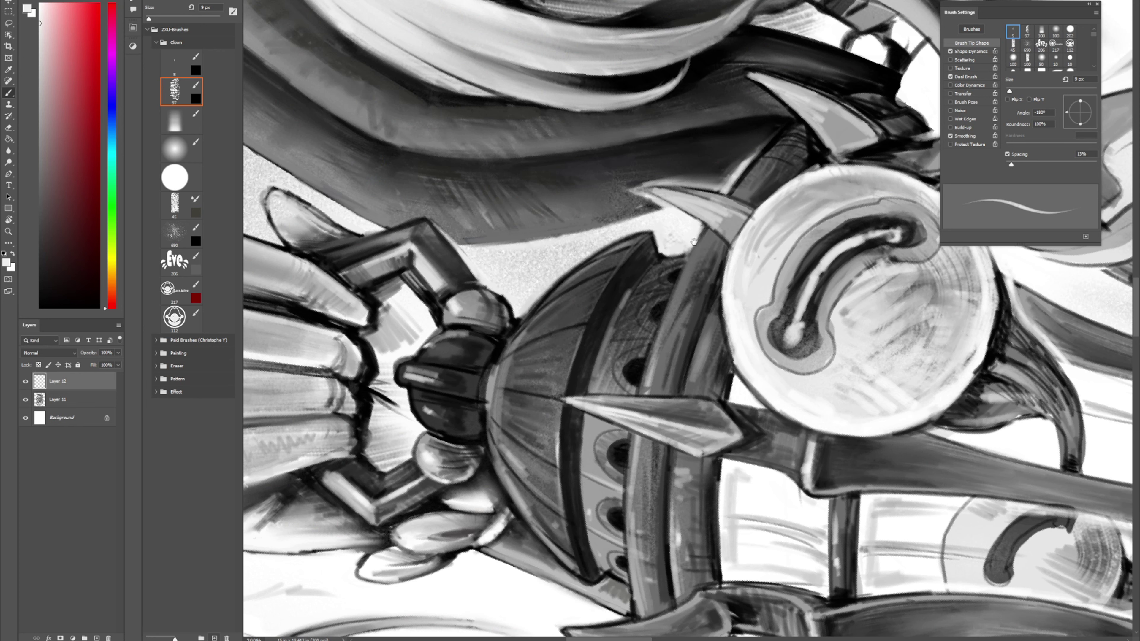
Step: Shade the rings beneath the dome with long strokes in sampled grey tones
{"action": "left_click_drag", "start_coordinate": [694, 242], "coordinate": [669, 175]}
{"action": "left_click", "coordinate": [620, 351], "text": "alt"}
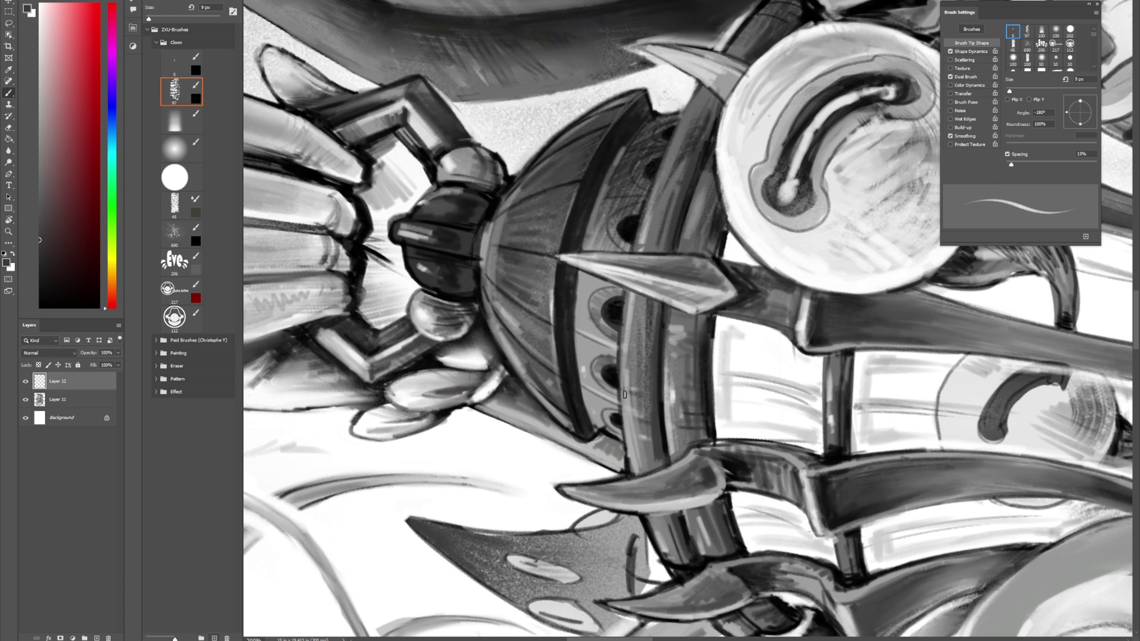
{"action": "left_click", "coordinate": [637, 409], "text": "alt"}
{"action": "left_click", "coordinate": [655, 427], "text": "alt"}
{"action": "left_click_drag", "start_coordinate": [647, 322], "coordinate": [647, 438]}
{"action": "left_click_drag", "start_coordinate": [633, 379], "coordinate": [638, 457]}
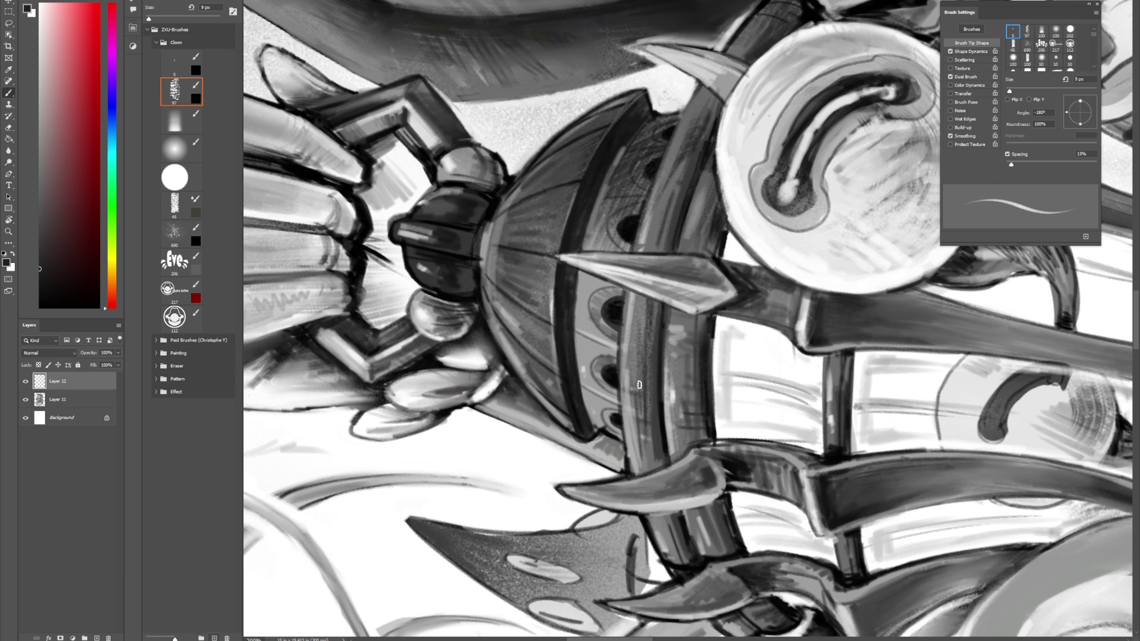
Step: Turn the canvas diagonally and darken the curved arm beneath the lowest claw using sampled dark tones
{"action": "mouse_move", "coordinate": [639, 359]}
{"action": "left_mouse_down"}
{"action": "mouse_move", "coordinate": [648, 468]}
{"action": "mouse_move", "coordinate": [621, 316]}
{"action": "left_mouse_up"}
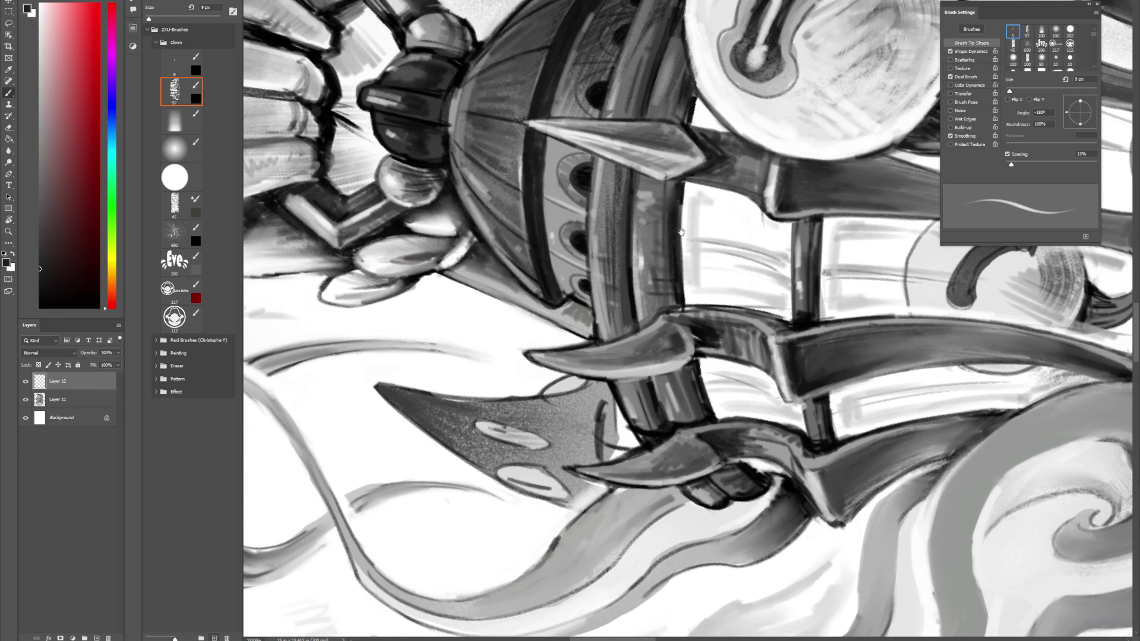
{"action": "key", "text": "r"}
{"action": "left_click_drag", "start_coordinate": [681, 232], "coordinate": [797, 101]}
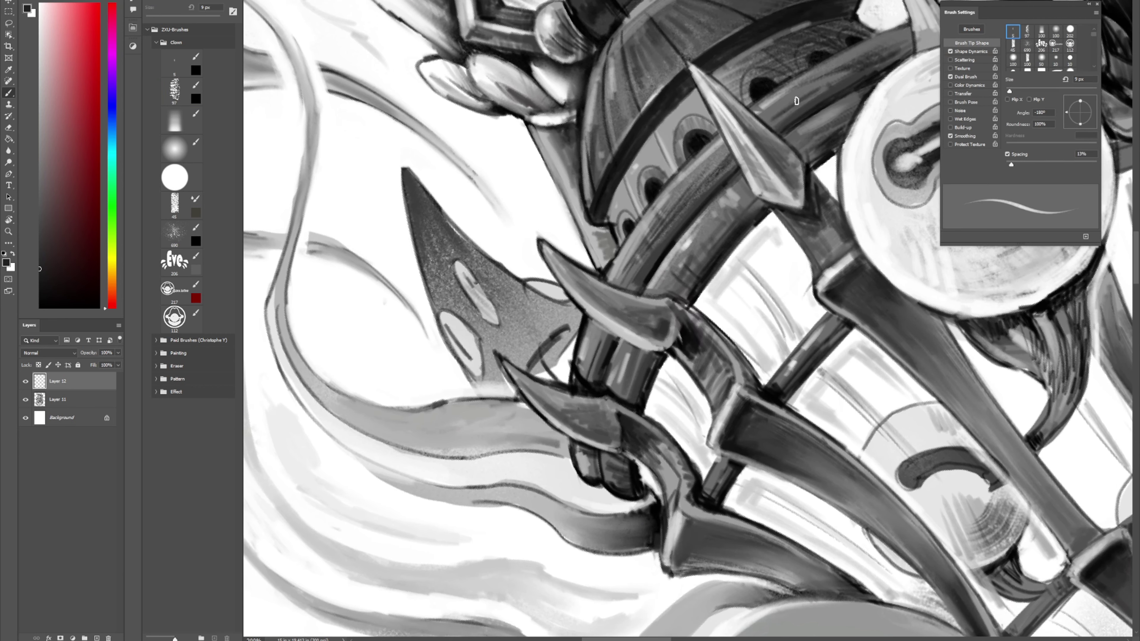
{"action": "left_click", "coordinate": [610, 358], "text": "alt"}
{"action": "mouse_move", "coordinate": [615, 406]}
{"action": "left_mouse_down"}
{"action": "mouse_move", "coordinate": [622, 448]}
{"action": "mouse_move", "coordinate": [639, 443]}
{"action": "left_mouse_up"}
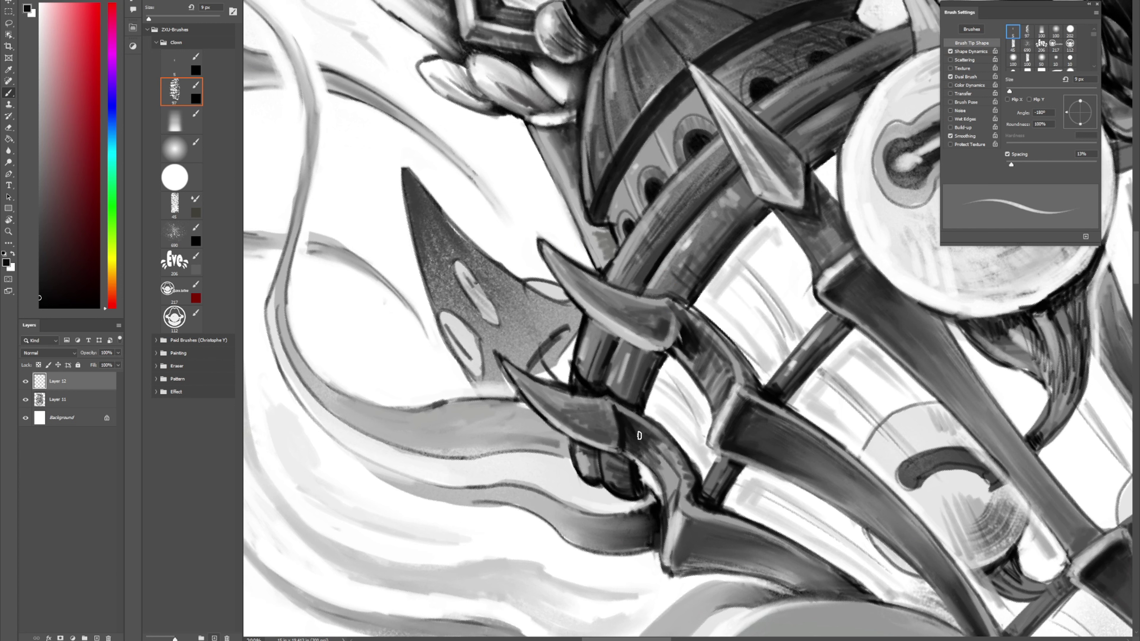
{"action": "left_click", "coordinate": [643, 476], "text": "alt"}
{"action": "left_click_drag", "start_coordinate": [637, 463], "coordinate": [658, 496]}
Step: Refine the rounded ring ends behind the lowest claw with sampled light and dark grey tones
{"action": "left_click", "coordinate": [667, 366], "text": "alt"}
{"action": "left_click", "coordinate": [622, 370], "text": "alt"}
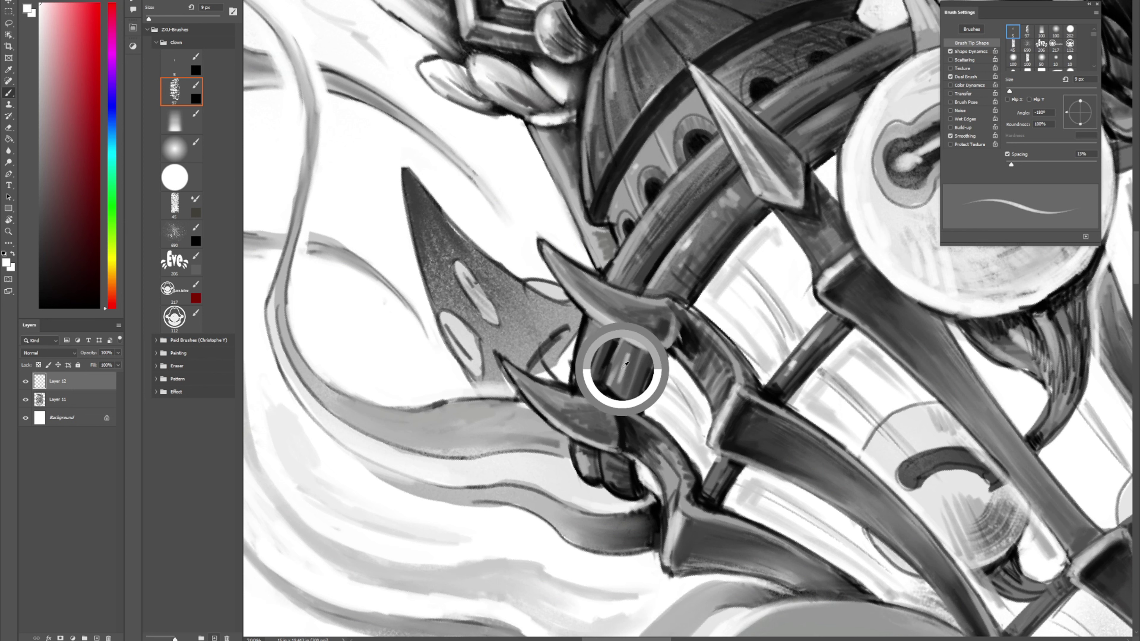
{"action": "left_click", "coordinate": [592, 454], "text": "alt"}
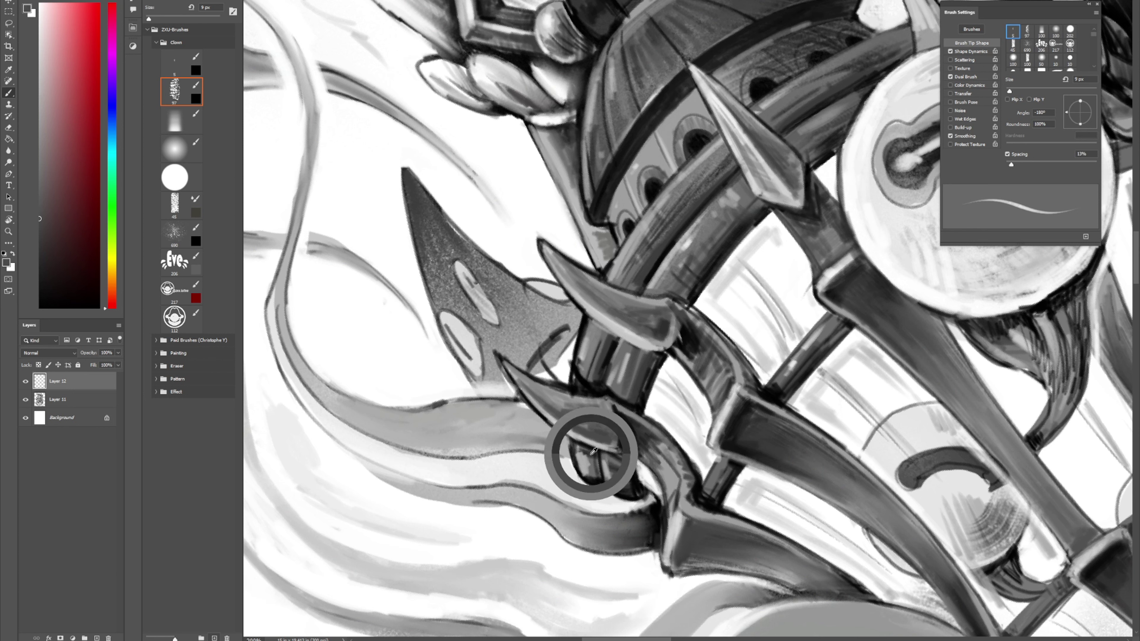
{"action": "mouse_move", "coordinate": [589, 471]}
{"action": "left_mouse_down"}
{"action": "mouse_move", "coordinate": [599, 479]}
{"action": "mouse_move", "coordinate": [602, 459]}
{"action": "left_mouse_up"}
{"action": "left_click", "coordinate": [596, 475], "text": "alt"}
{"action": "left_click", "coordinate": [583, 358], "text": "alt"}
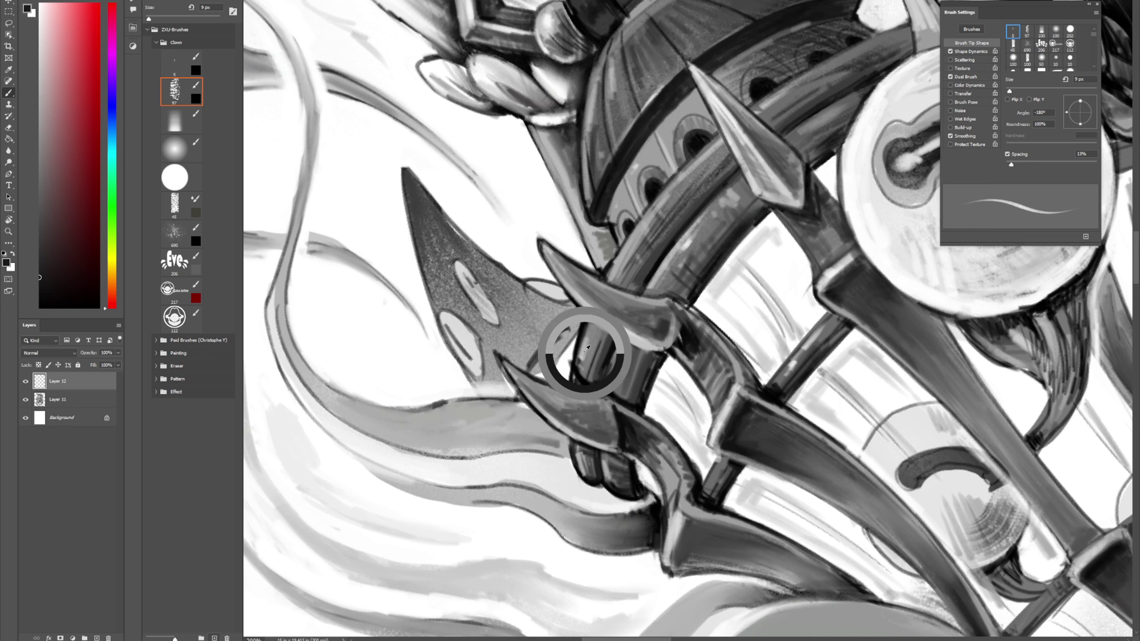
{"action": "left_click_drag", "start_coordinate": [574, 453], "coordinate": [580, 474]}
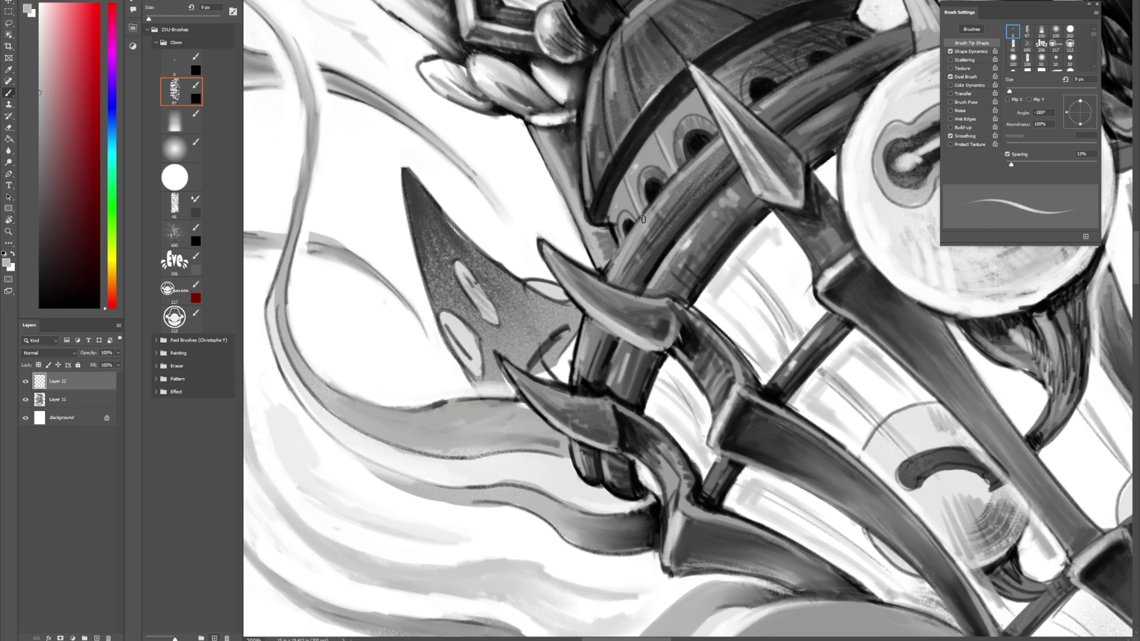
Step: Paint a long grey stroke along the edge of the upper ring just beneath the dome's round openings
{"action": "left_click", "coordinate": [627, 227], "text": "alt"}
{"action": "mouse_move", "coordinate": [603, 275]}
{"action": "left_mouse_down"}
{"action": "mouse_move", "coordinate": [648, 209]}
{"action": "mouse_move", "coordinate": [641, 228]}
{"action": "mouse_move", "coordinate": [713, 153]}
{"action": "left_mouse_up"}
{"action": "left_click", "coordinate": [638, 239], "text": "alt"}
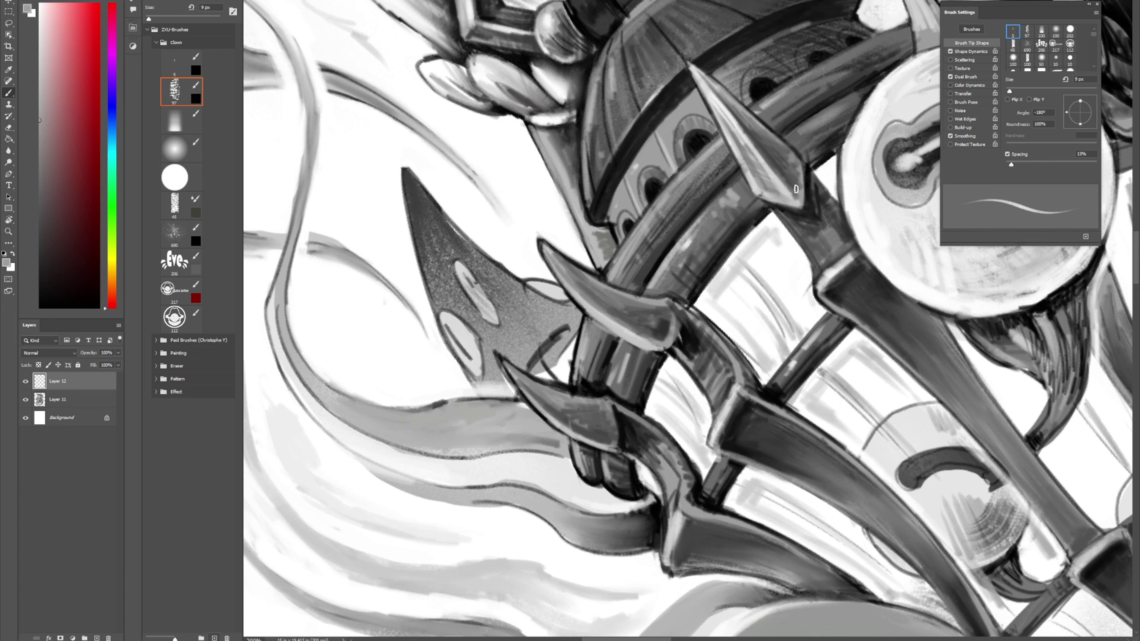
Step: Turn the canvas back upright and darken the outer edge of the cage bar below the middle claw
{"action": "key", "text": "r"}
{"action": "left_click_drag", "start_coordinate": [796, 188], "coordinate": [845, 308]}
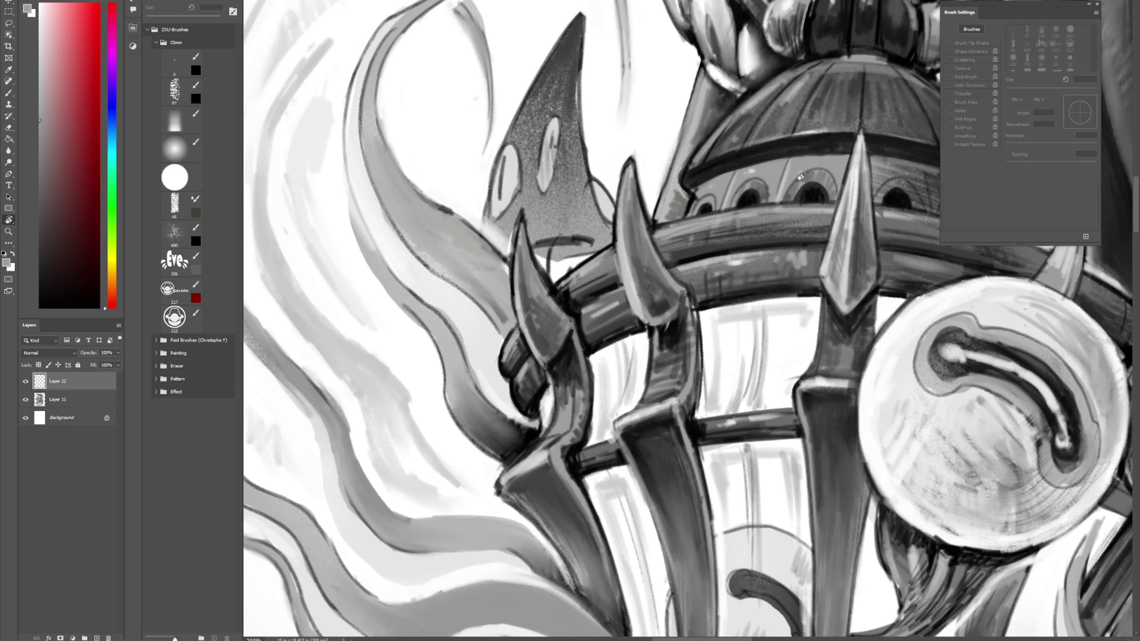
{"action": "scroll", "coordinate": [803, 152], "scroll_direction": "down", "scroll_amount": 5}
{"action": "key", "text": "b"}
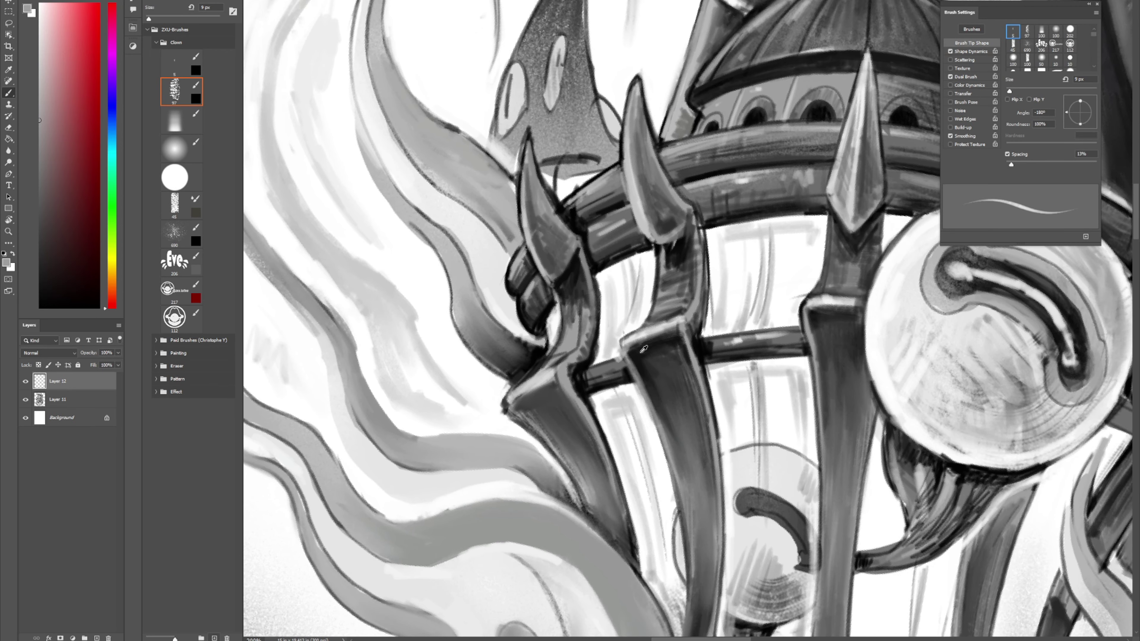
{"action": "left_click", "coordinate": [642, 352], "text": "alt"}
{"action": "left_click_drag", "start_coordinate": [621, 352], "coordinate": [661, 442]}
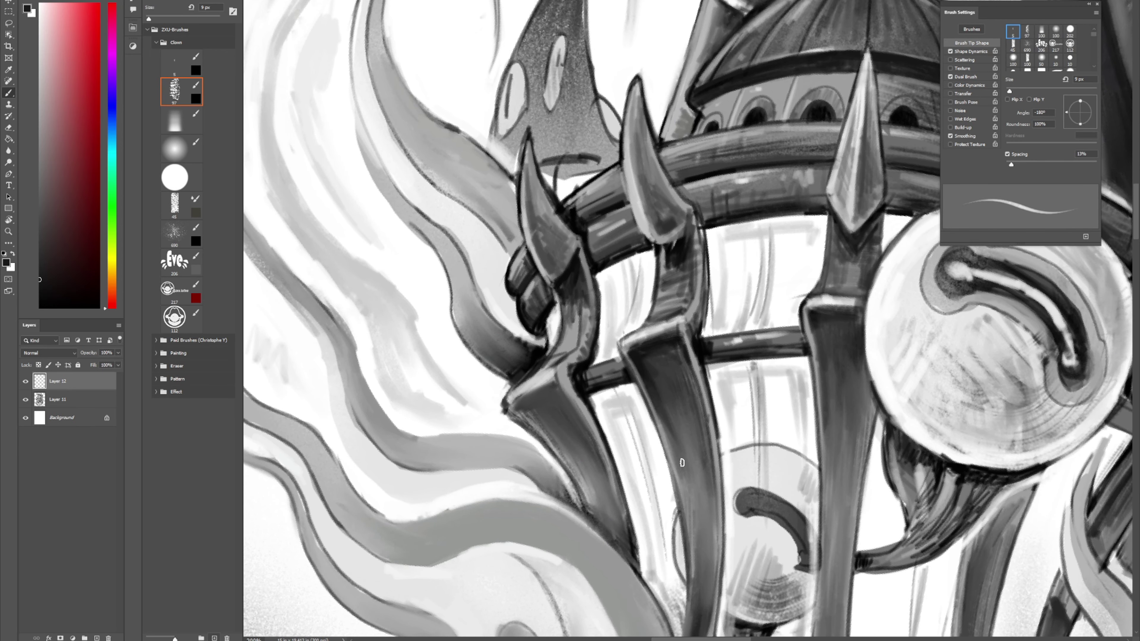
Step: Clean up the edges between the upper cage bars and the pale gaps with sampled tones
{"action": "left_click_drag", "start_coordinate": [833, 349], "coordinate": [741, 163]}
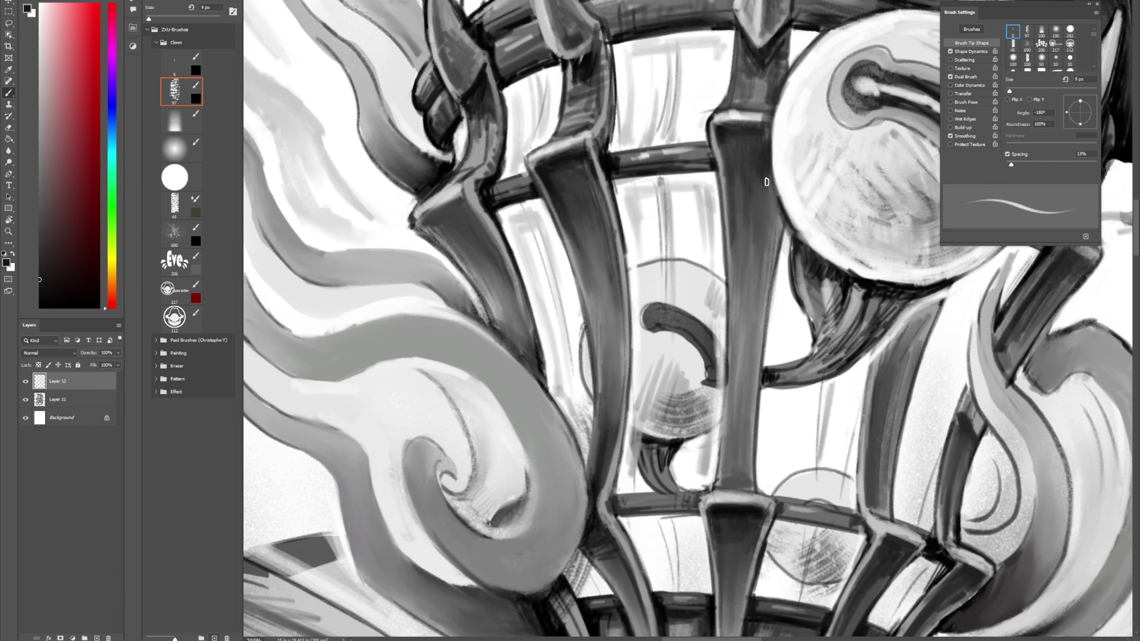
{"action": "left_click", "coordinate": [683, 233], "text": "alt"}
{"action": "mouse_move", "coordinate": [626, 202]}
{"action": "left_mouse_down"}
{"action": "mouse_move", "coordinate": [639, 276]}
{"action": "mouse_move", "coordinate": [632, 203]}
{"action": "left_mouse_up"}
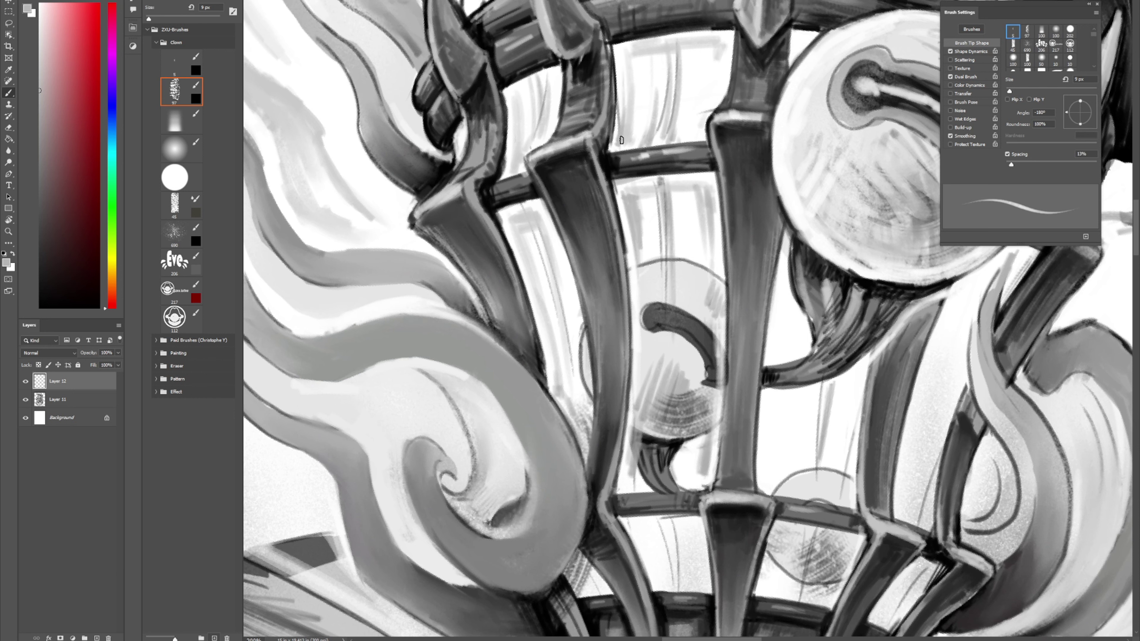
{"action": "left_click", "coordinate": [639, 103], "text": "alt"}
{"action": "left_click_drag", "start_coordinate": [619, 108], "coordinate": [609, 144]}
{"action": "left_click", "coordinate": [505, 110], "text": "alt"}
{"action": "left_click_drag", "start_coordinate": [506, 124], "coordinate": [497, 165]}
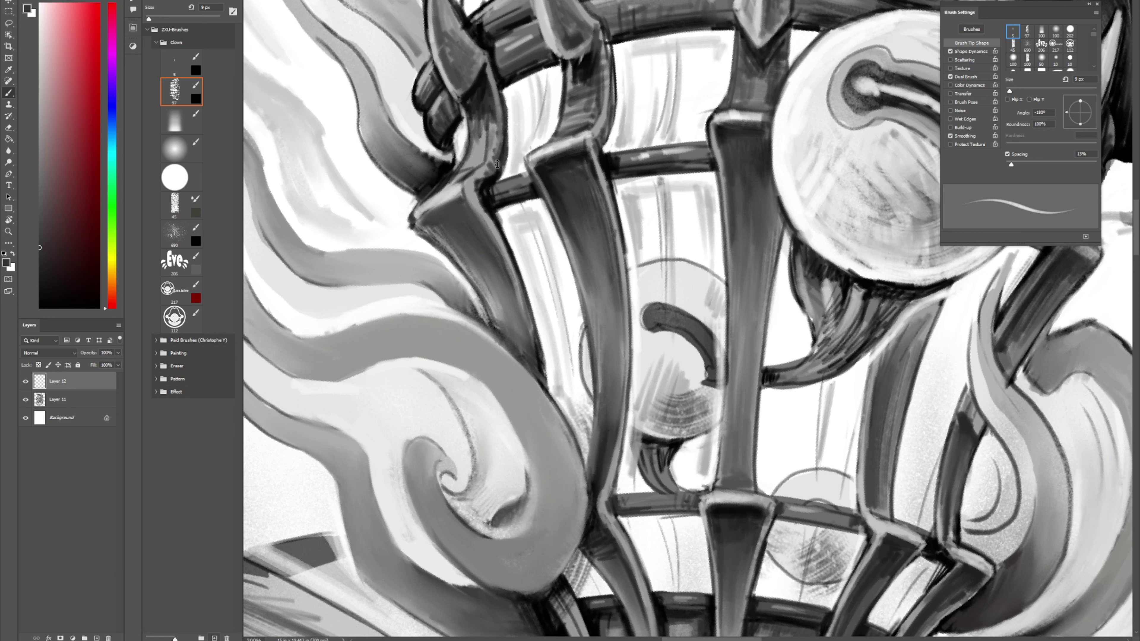
{"action": "left_click", "coordinate": [509, 101], "text": "alt"}
{"action": "left_click", "coordinate": [509, 101], "text": "alt"}
Step: Darken the edges of the short bar sections beneath the middle claw and the central spike
{"action": "left_click_drag", "start_coordinate": [747, 95], "coordinate": [691, 196]}
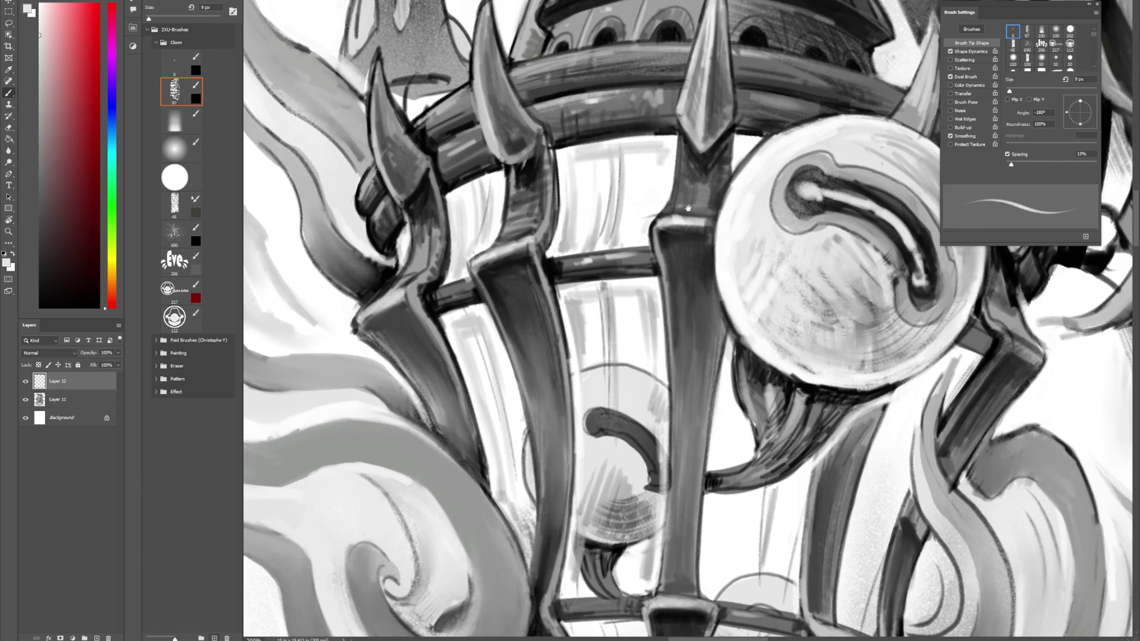
{"action": "left_click", "coordinate": [541, 155], "text": "alt"}
{"action": "left_click_drag", "start_coordinate": [542, 130], "coordinate": [559, 213]}
{"action": "left_click", "coordinate": [689, 143], "text": "alt"}
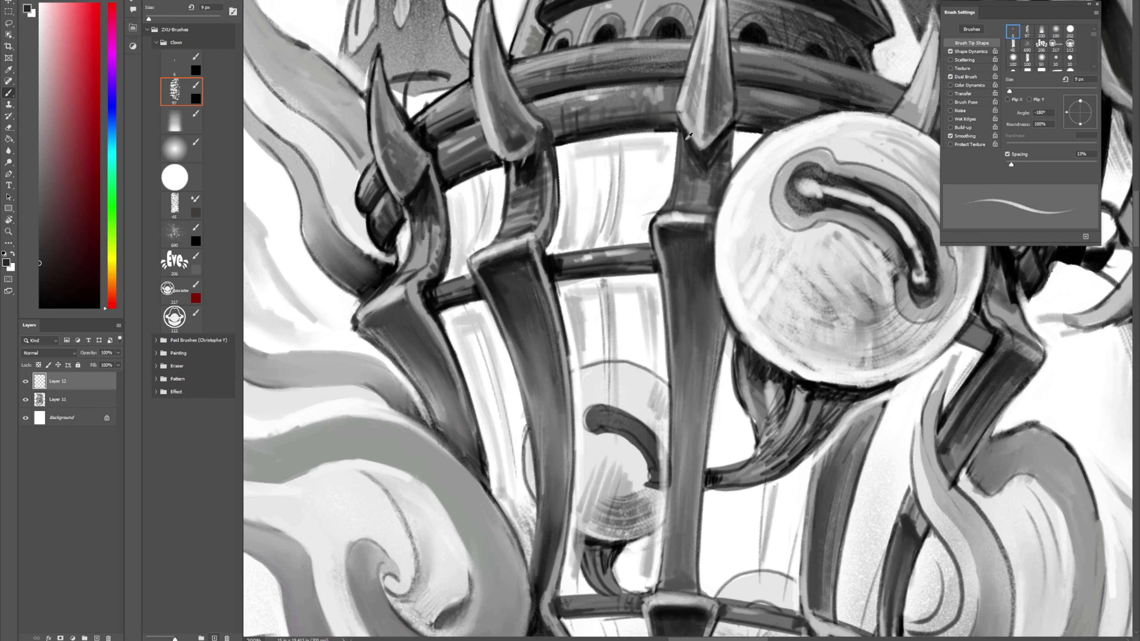
{"action": "left_click_drag", "start_coordinate": [676, 114], "coordinate": [671, 199]}
{"action": "left_click_drag", "start_coordinate": [677, 120], "coordinate": [672, 188]}
Step: Outline the top and side of the lower central bar's cap with dark strokes, redoing the first side stroke
{"action": "scroll", "coordinate": [734, 123], "scroll_direction": "down", "scroll_amount": 5}
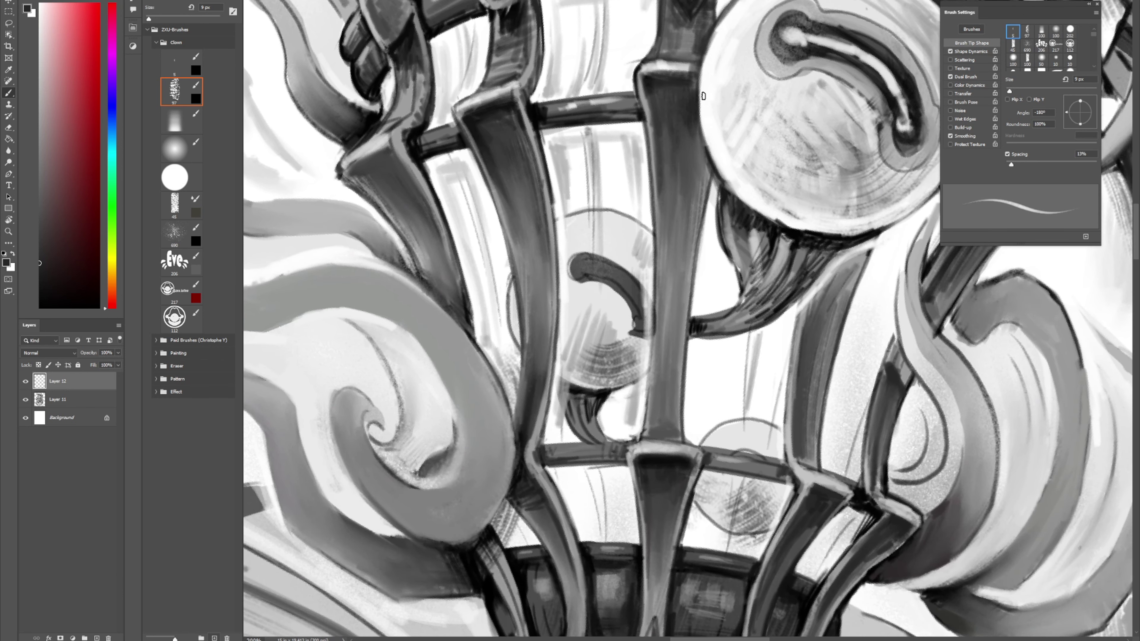
{"action": "scroll", "coordinate": [693, 104], "scroll_direction": "down", "scroll_amount": 6}
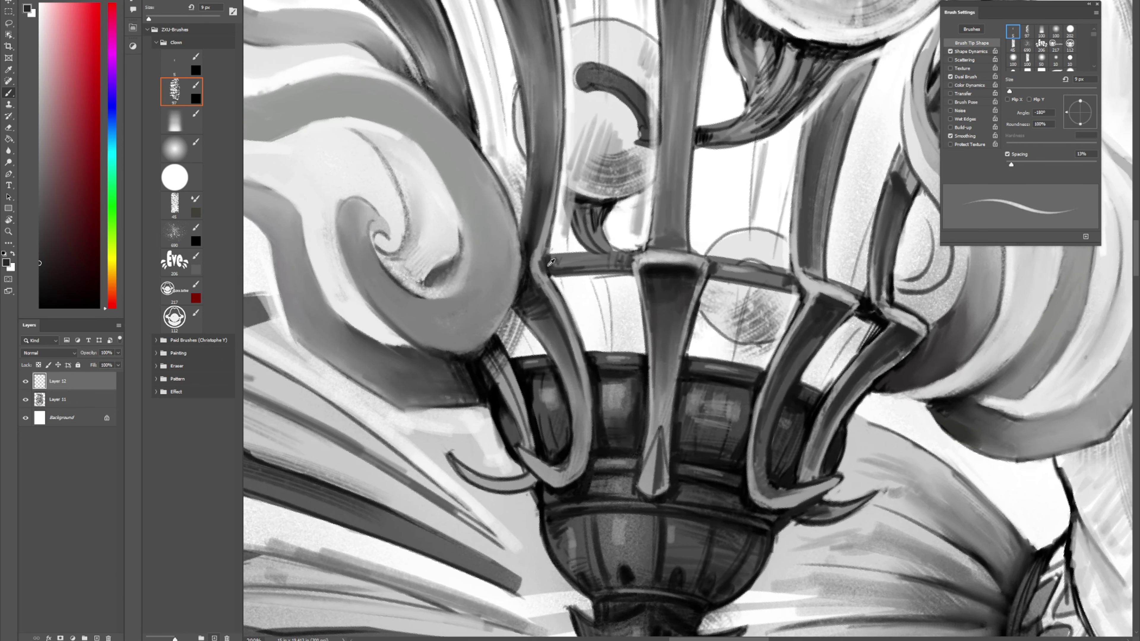
{"action": "left_click", "coordinate": [548, 266], "text": "alt"}
{"action": "left_click_drag", "start_coordinate": [634, 261], "coordinate": [642, 315]}
{"action": "key", "text": "ctrl+z"}
{"action": "left_click_drag", "start_coordinate": [631, 259], "coordinate": [640, 299]}
{"action": "left_click_drag", "start_coordinate": [639, 254], "coordinate": [691, 259]}
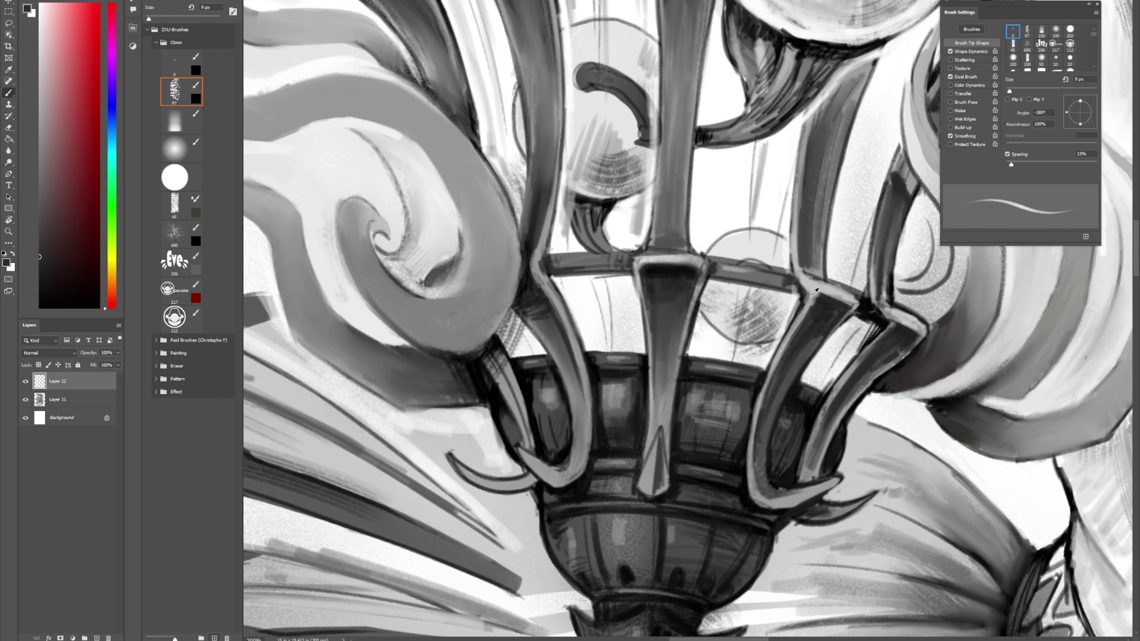
Step: Darken the lower outline of the bowl at the cage's base with a dark brush stroke
{"action": "left_click_drag", "start_coordinate": [760, 413], "coordinate": [796, 310]}
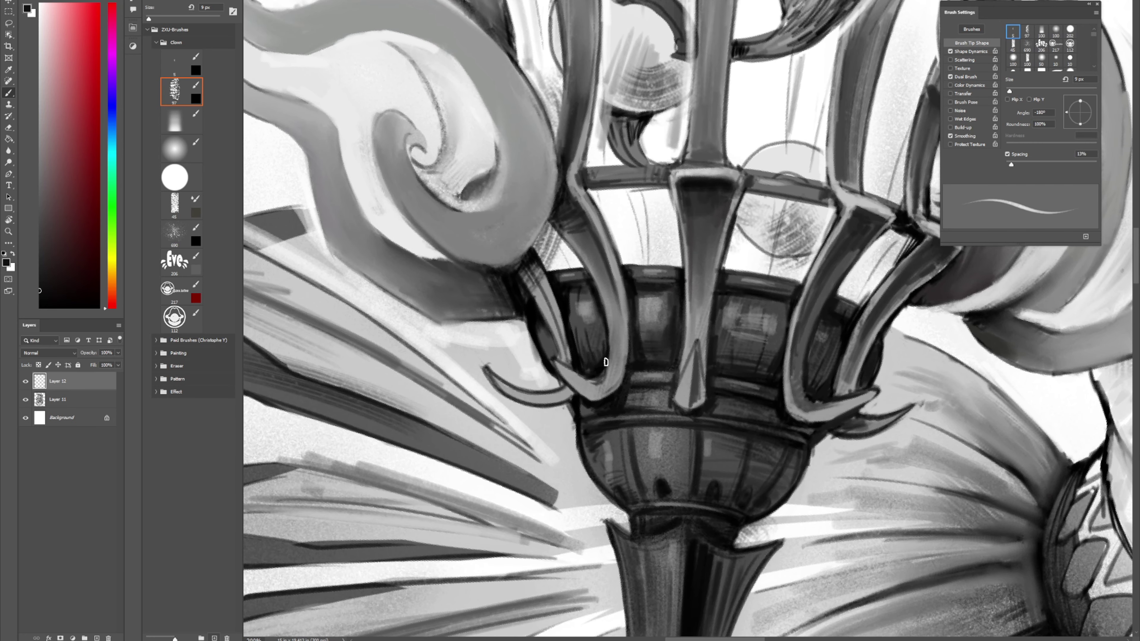
{"action": "mouse_move", "coordinate": [607, 470]}
{"action": "left_mouse_down"}
{"action": "mouse_move", "coordinate": [592, 463]}
{"action": "mouse_move", "coordinate": [634, 500]}
{"action": "left_mouse_up"}
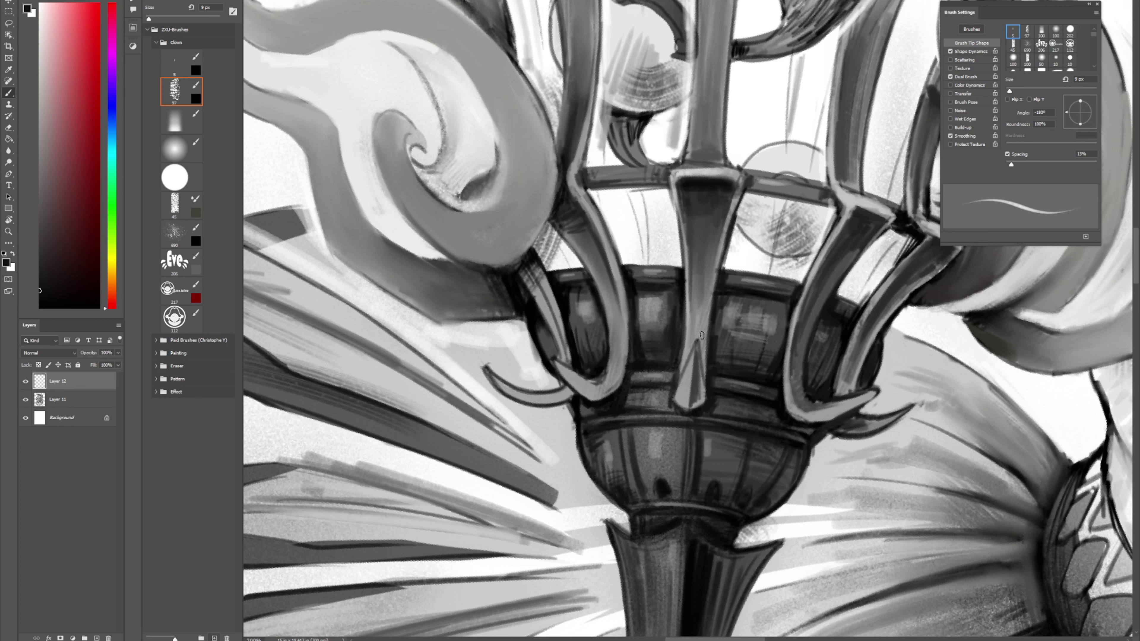
{"action": "scroll", "coordinate": [792, 362], "scroll_direction": "down", "scroll_amount": 4}
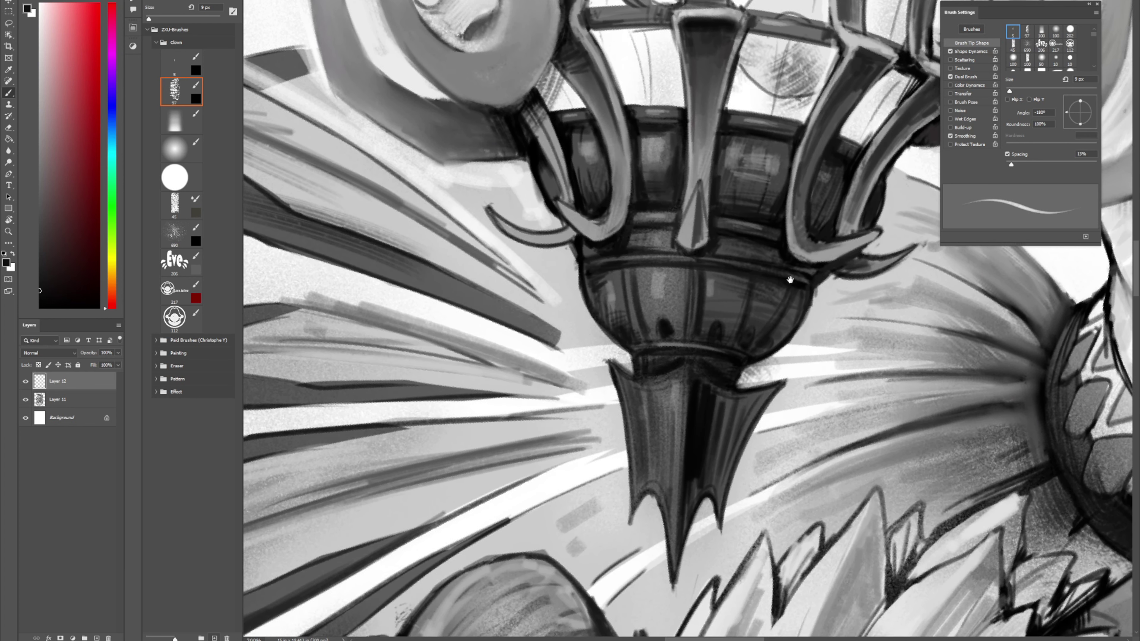
Step: Refine the side edges of the flared spike beneath the cage's bowl with sampled grey and pale strokes
{"action": "mouse_move", "coordinate": [615, 362]}
{"action": "left_mouse_down"}
{"action": "mouse_move", "coordinate": [652, 381]}
{"action": "mouse_move", "coordinate": [695, 356]}
{"action": "mouse_move", "coordinate": [681, 368]}
{"action": "mouse_move", "coordinate": [683, 422]}
{"action": "mouse_move", "coordinate": [691, 365]}
{"action": "mouse_move", "coordinate": [679, 497]}
{"action": "left_mouse_up"}
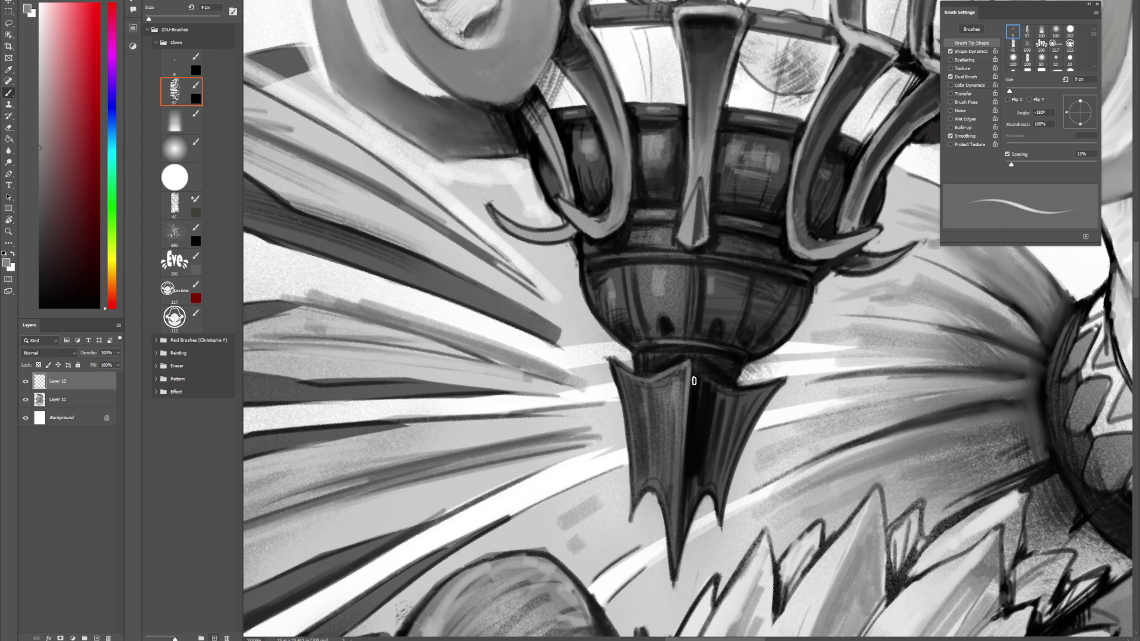
{"action": "left_click", "coordinate": [732, 306], "text": "alt"}
{"action": "left_click", "coordinate": [688, 371], "text": "alt"}
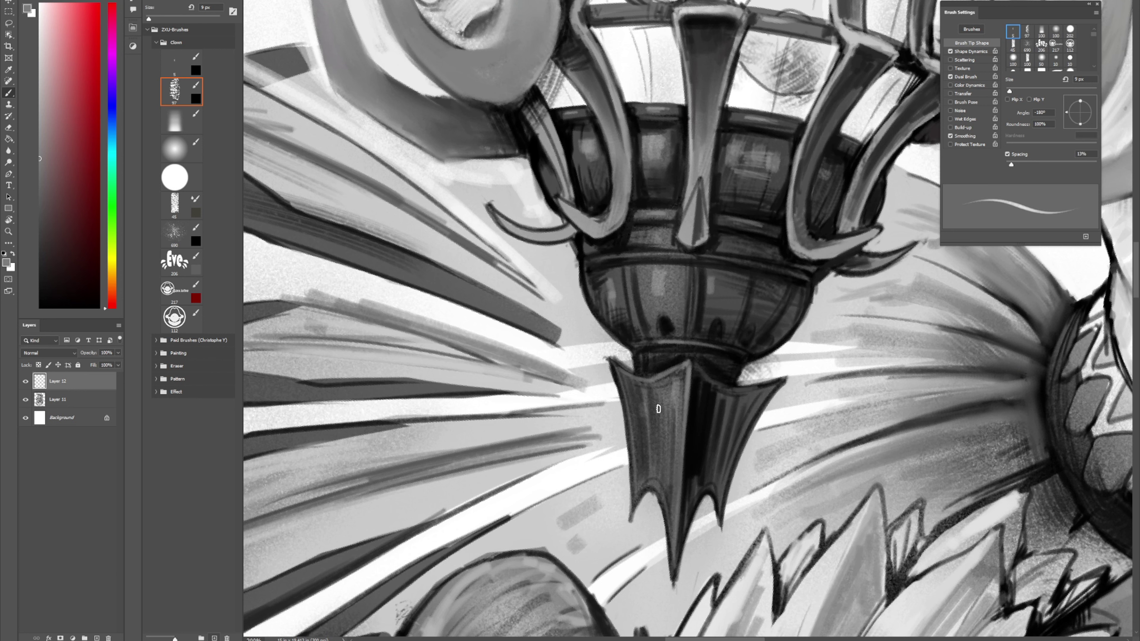
{"action": "left_click_drag", "start_coordinate": [617, 380], "coordinate": [633, 517]}
{"action": "left_click", "coordinate": [610, 390], "text": "alt"}
{"action": "left_click_drag", "start_coordinate": [608, 363], "coordinate": [622, 422]}
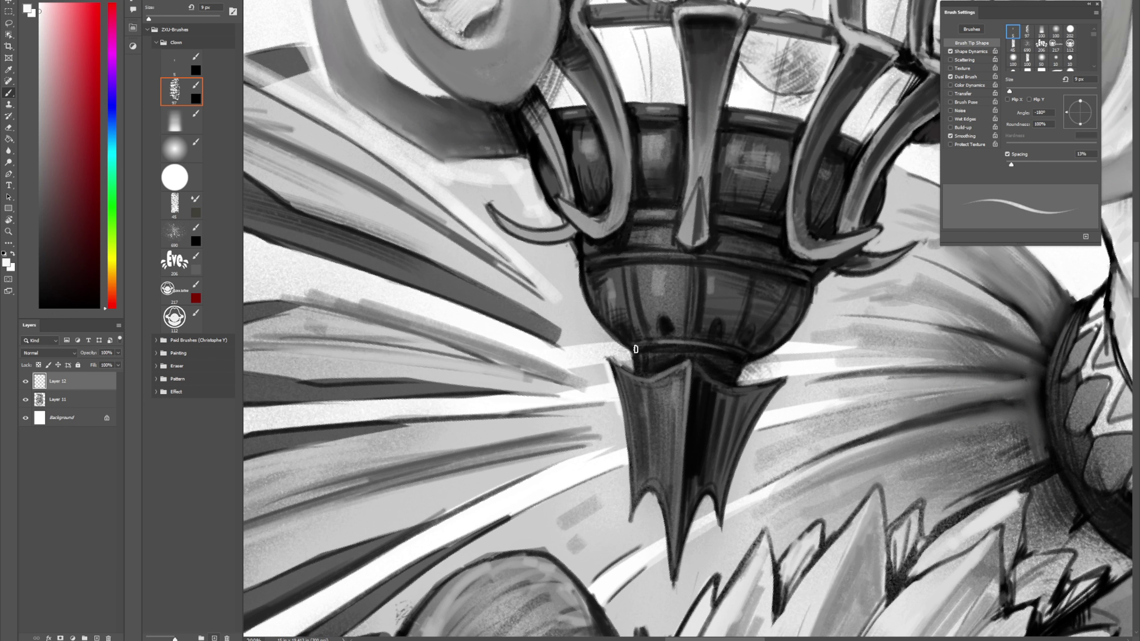
Step: Clean the bowl's outer edges and the pale notch beneath it, and shade the flared spike's centre with sampled tones
{"action": "left_click", "coordinate": [586, 263], "text": "alt"}
{"action": "left_click", "coordinate": [578, 261], "text": "alt"}
{"action": "left_click_drag", "start_coordinate": [577, 260], "coordinate": [595, 316]}
{"action": "left_click", "coordinate": [822, 288], "text": "alt"}
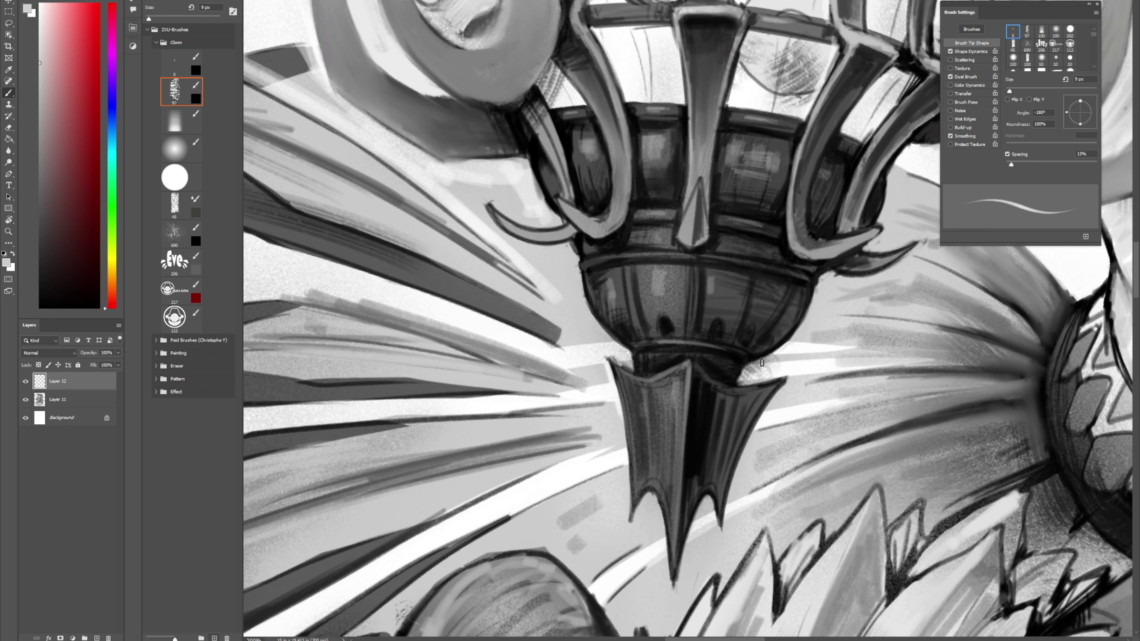
{"action": "left_click_drag", "start_coordinate": [745, 364], "coordinate": [738, 387]}
{"action": "left_click", "coordinate": [642, 405], "text": "alt"}
{"action": "left_click_drag", "start_coordinate": [677, 415], "coordinate": [675, 489]}
Step: Blend the shading along the large eyeball's lower rim and at the lower end of its curved pupil
{"action": "scroll", "coordinate": [698, 321], "scroll_direction": "up", "scroll_amount": 5}
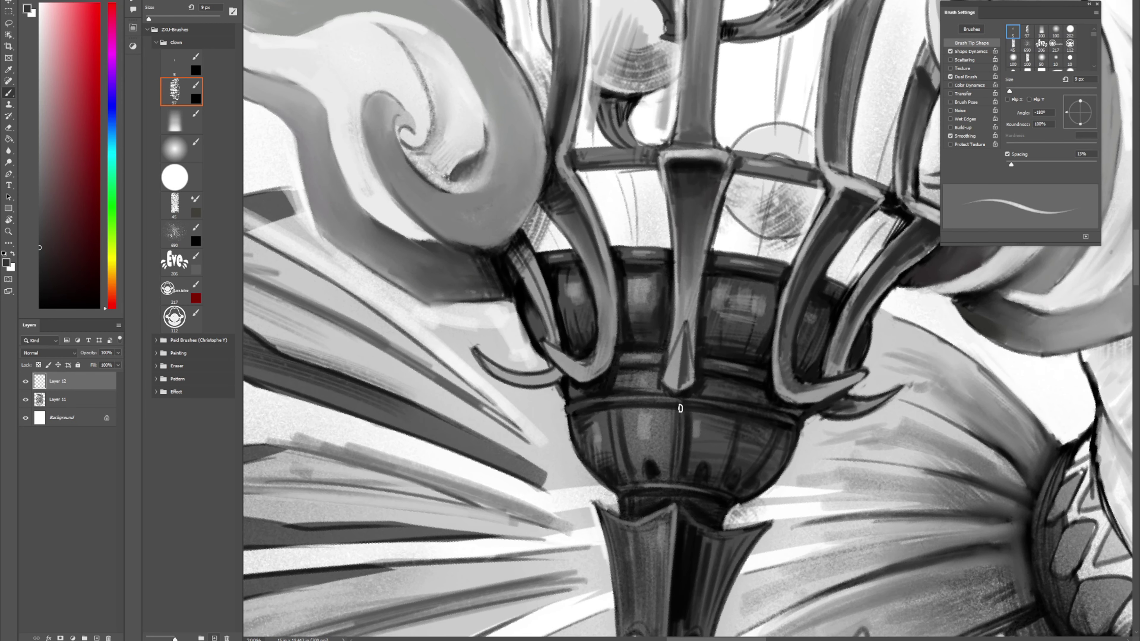
{"action": "left_click", "coordinate": [727, 224], "text": "alt"}
{"action": "left_click_drag", "start_coordinate": [711, 173], "coordinate": [687, 346]}
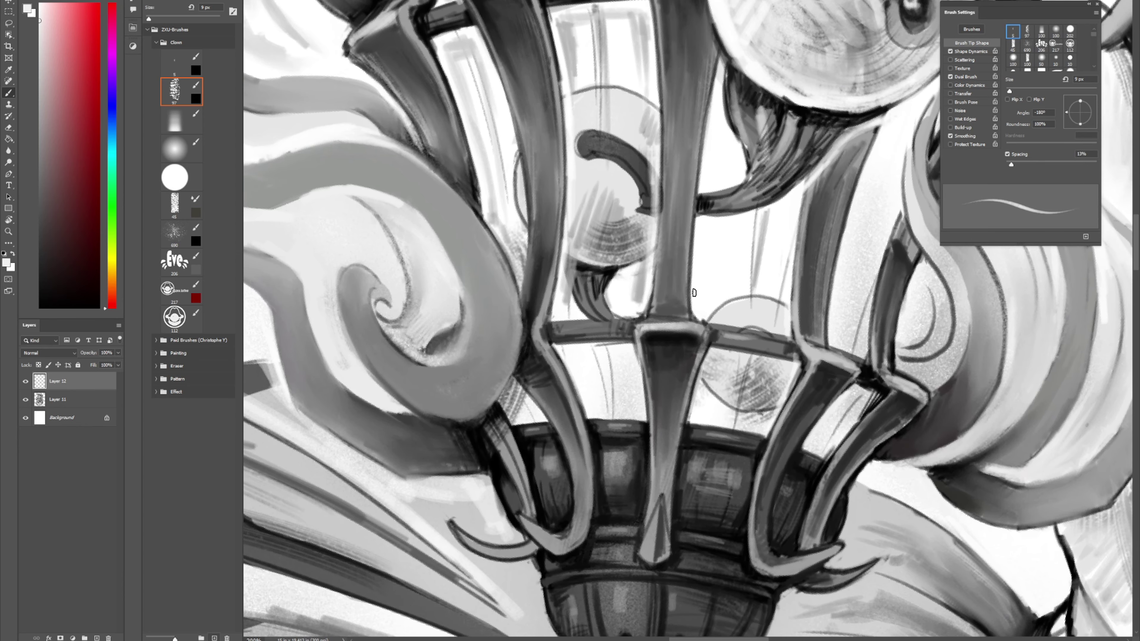
{"action": "key", "text": "shift+b"}
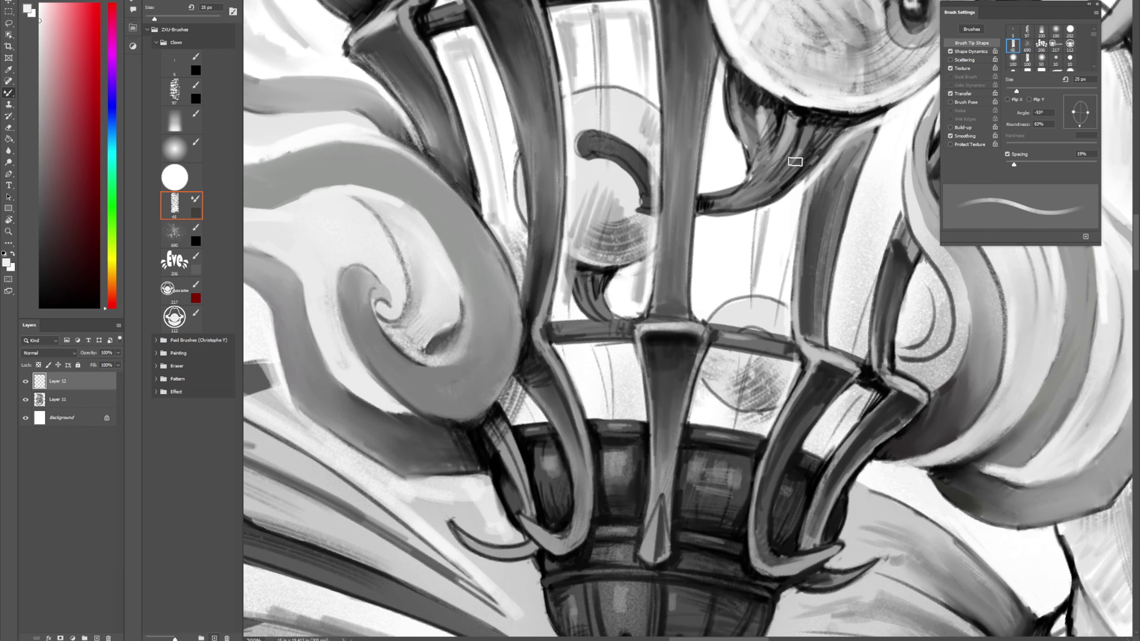
{"action": "mouse_move", "coordinate": [784, 171]}
{"action": "left_mouse_down"}
{"action": "mouse_move", "coordinate": [827, 120]}
{"action": "mouse_move", "coordinate": [795, 177]}
{"action": "mouse_move", "coordinate": [783, 115]}
{"action": "mouse_move", "coordinate": [769, 162]}
{"action": "mouse_move", "coordinate": [770, 91]}
{"action": "mouse_move", "coordinate": [793, 99]}
{"action": "mouse_move", "coordinate": [718, 243]}
{"action": "left_mouse_up"}
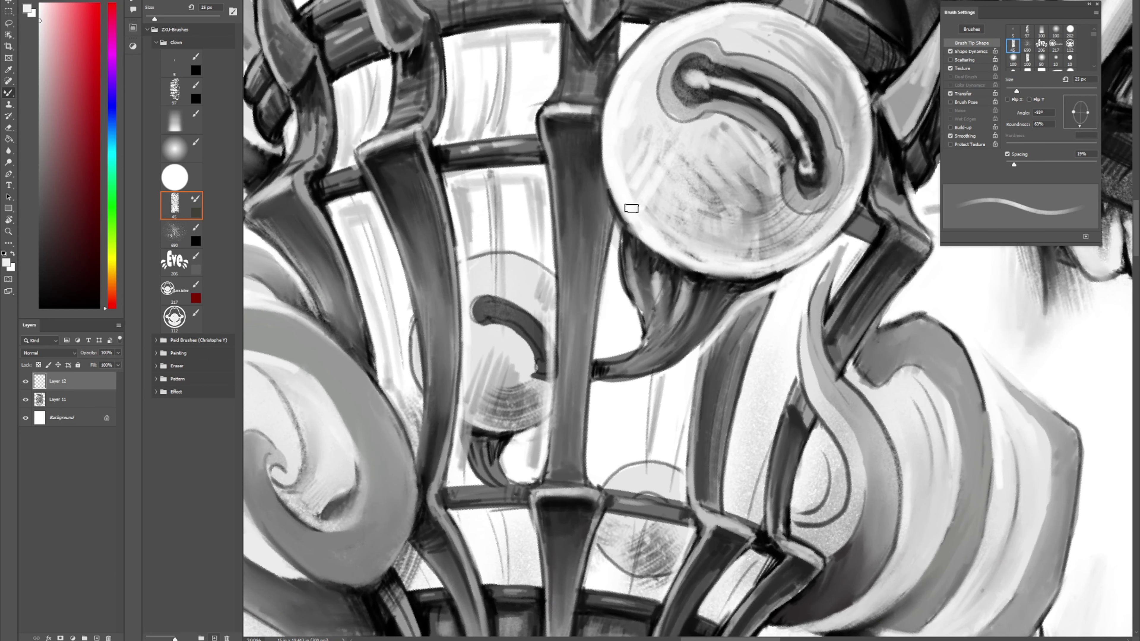
{"action": "left_click_drag", "start_coordinate": [629, 208], "coordinate": [648, 242]}
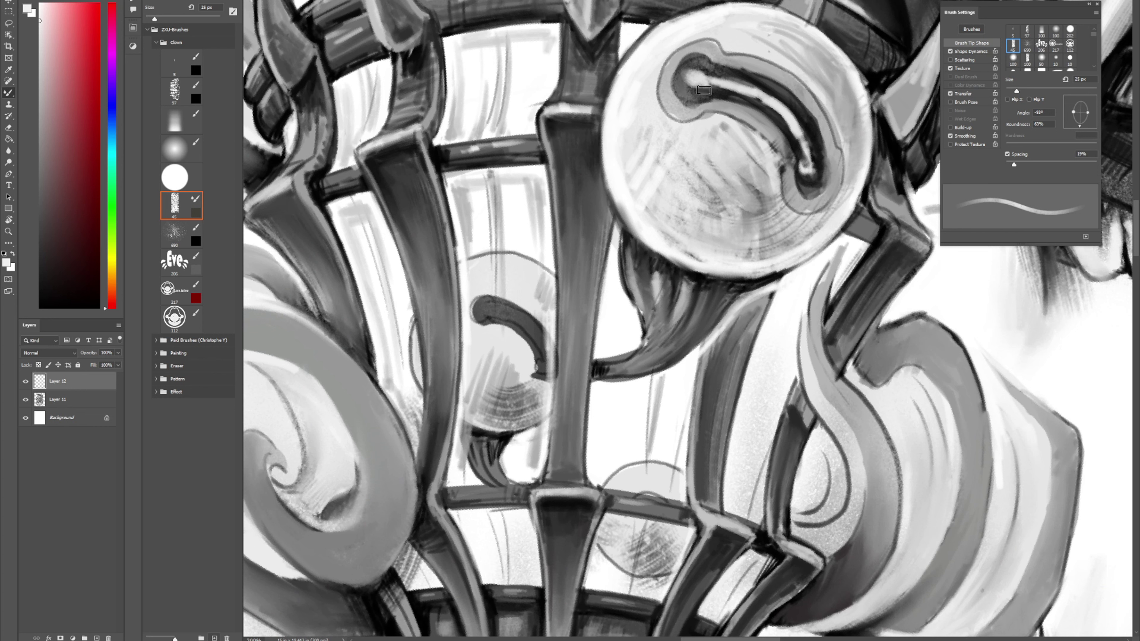
{"action": "mouse_move", "coordinate": [803, 160]}
{"action": "left_mouse_down"}
{"action": "mouse_move", "coordinate": [804, 128]}
{"action": "mouse_move", "coordinate": [811, 182]}
{"action": "mouse_move", "coordinate": [800, 134]}
{"action": "mouse_move", "coordinate": [812, 151]}
{"action": "mouse_move", "coordinate": [789, 114]}
{"action": "mouse_move", "coordinate": [814, 166]}
{"action": "mouse_move", "coordinate": [795, 166]}
{"action": "mouse_move", "coordinate": [799, 185]}
{"action": "mouse_move", "coordinate": [827, 169]}
{"action": "mouse_move", "coordinate": [824, 187]}
{"action": "mouse_move", "coordinate": [820, 144]}
{"action": "left_mouse_up"}
Step: Darken and blend the base of the curved hook where it meets the large eyeball's lower rim
{"action": "key", "text": "b"}
{"action": "key", "text": "x"}
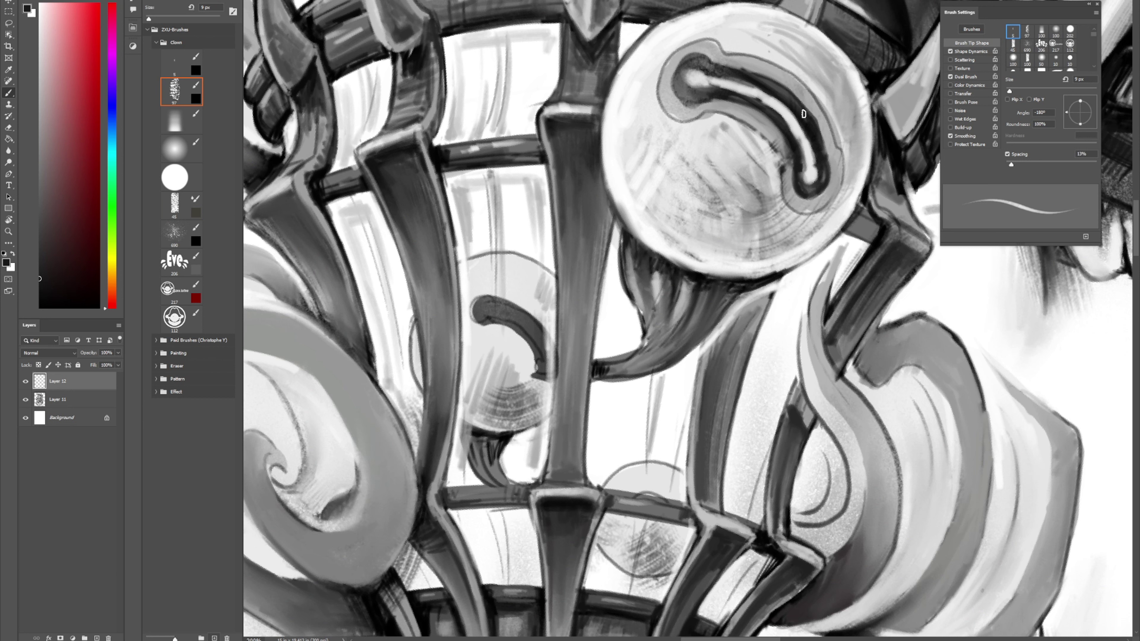
{"action": "key", "text": "shift+b"}
{"action": "mouse_move", "coordinate": [639, 273]}
{"action": "left_mouse_down"}
{"action": "mouse_move", "coordinate": [649, 334]}
{"action": "mouse_move", "coordinate": [637, 349]}
{"action": "mouse_move", "coordinate": [649, 326]}
{"action": "mouse_move", "coordinate": [651, 345]}
{"action": "mouse_move", "coordinate": [610, 368]}
{"action": "mouse_move", "coordinate": [635, 365]}
{"action": "mouse_move", "coordinate": [600, 374]}
{"action": "mouse_move", "coordinate": [627, 375]}
{"action": "mouse_move", "coordinate": [655, 354]}
{"action": "mouse_move", "coordinate": [689, 290]}
{"action": "left_mouse_up"}
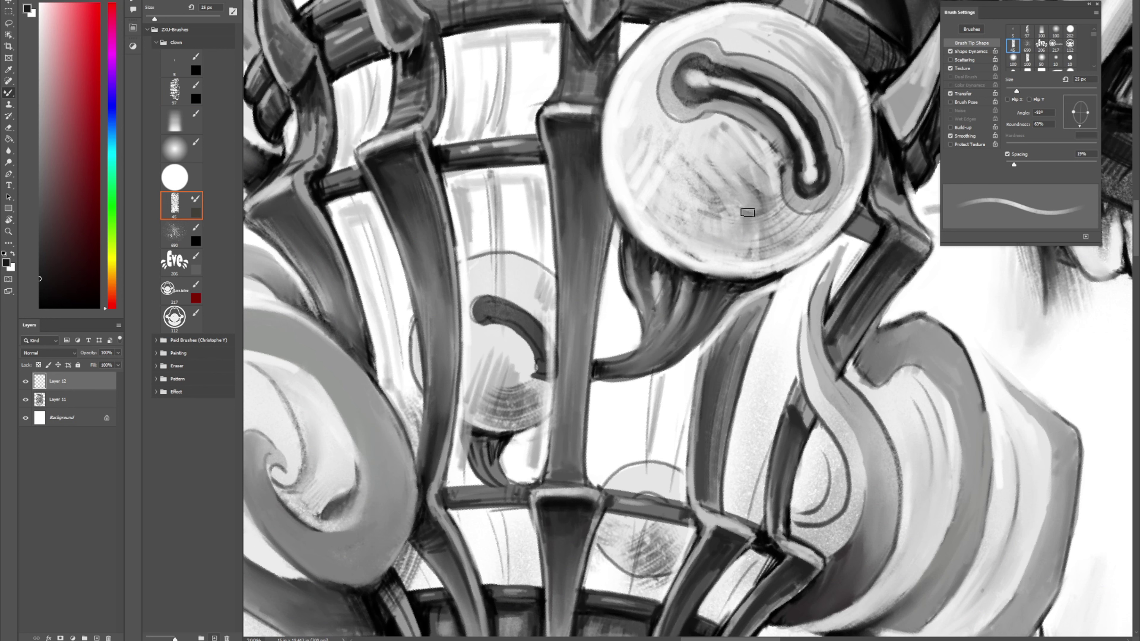
{"action": "key", "text": "comma"}
{"action": "left_click", "coordinate": [702, 280], "text": "alt"}
{"action": "mouse_move", "coordinate": [694, 283]}
{"action": "left_mouse_down"}
{"action": "mouse_move", "coordinate": [682, 320]}
{"action": "mouse_move", "coordinate": [647, 356]}
{"action": "mouse_move", "coordinate": [678, 332]}
{"action": "mouse_move", "coordinate": [662, 356]}
{"action": "mouse_move", "coordinate": [683, 342]}
{"action": "mouse_move", "coordinate": [710, 300]}
{"action": "mouse_move", "coordinate": [659, 367]}
{"action": "mouse_move", "coordinate": [722, 313]}
{"action": "left_mouse_up"}
Step: Sharpen the tip and outer curve of the hook beneath the large eyeball with sampled pale and dark strokes
{"action": "key", "text": "shift+b"}
{"action": "key", "text": "r"}
{"action": "key", "text": "shift+b"}
{"action": "mouse_move", "coordinate": [714, 368]}
{"action": "left_mouse_down"}
{"action": "mouse_move", "coordinate": [743, 311]}
{"action": "mouse_move", "coordinate": [738, 392]}
{"action": "left_mouse_up"}
{"action": "left_click", "coordinate": [746, 388], "text": "alt"}
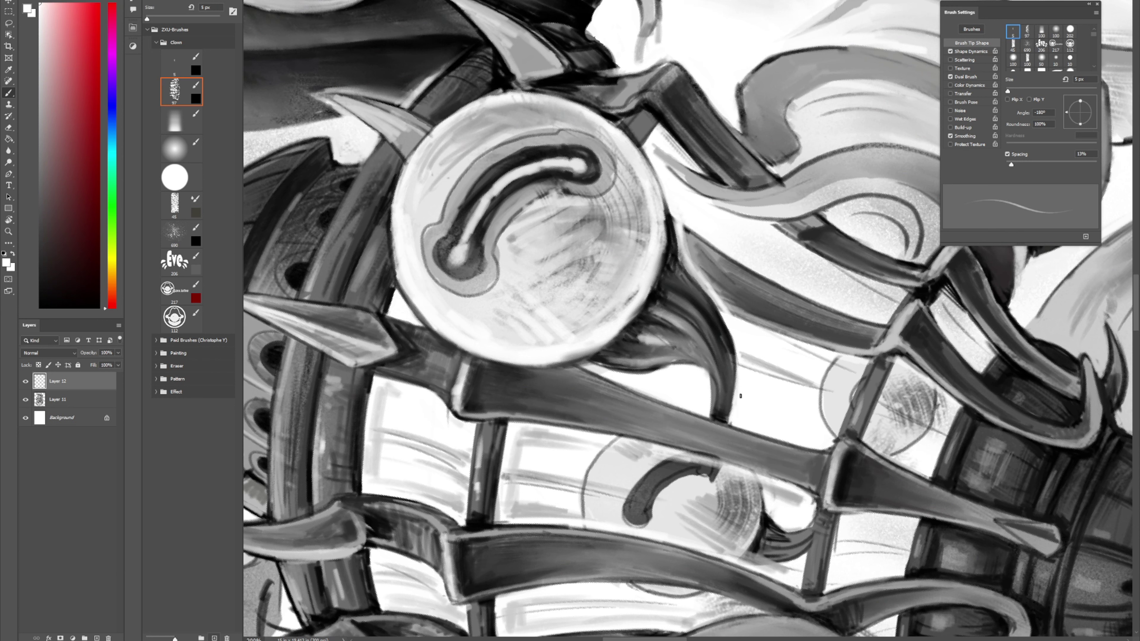
{"action": "left_click_drag", "start_coordinate": [715, 393], "coordinate": [711, 401]}
{"action": "left_click", "coordinate": [676, 345], "text": "alt"}
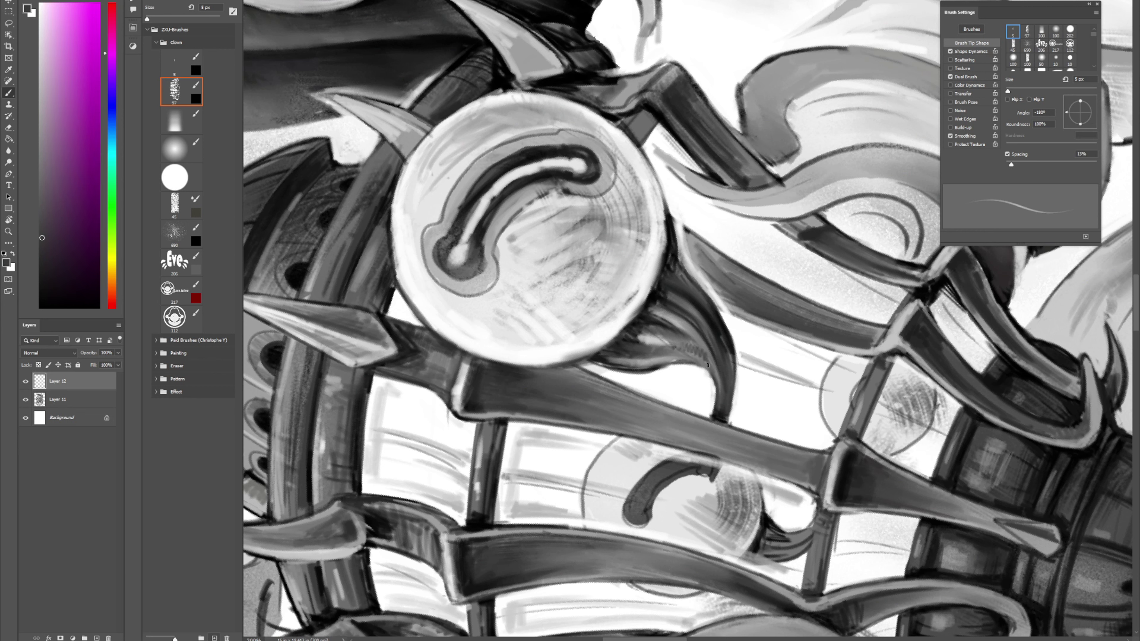
{"action": "left_click", "coordinate": [728, 340], "text": "alt"}
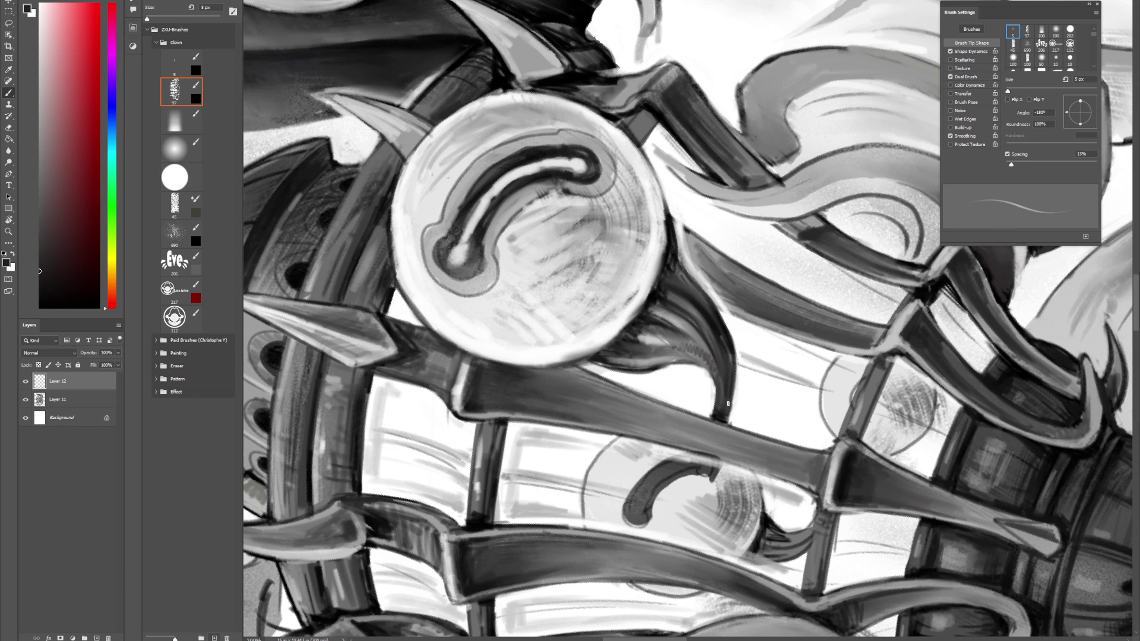
{"action": "left_click_drag", "start_coordinate": [728, 407], "coordinate": [734, 370]}
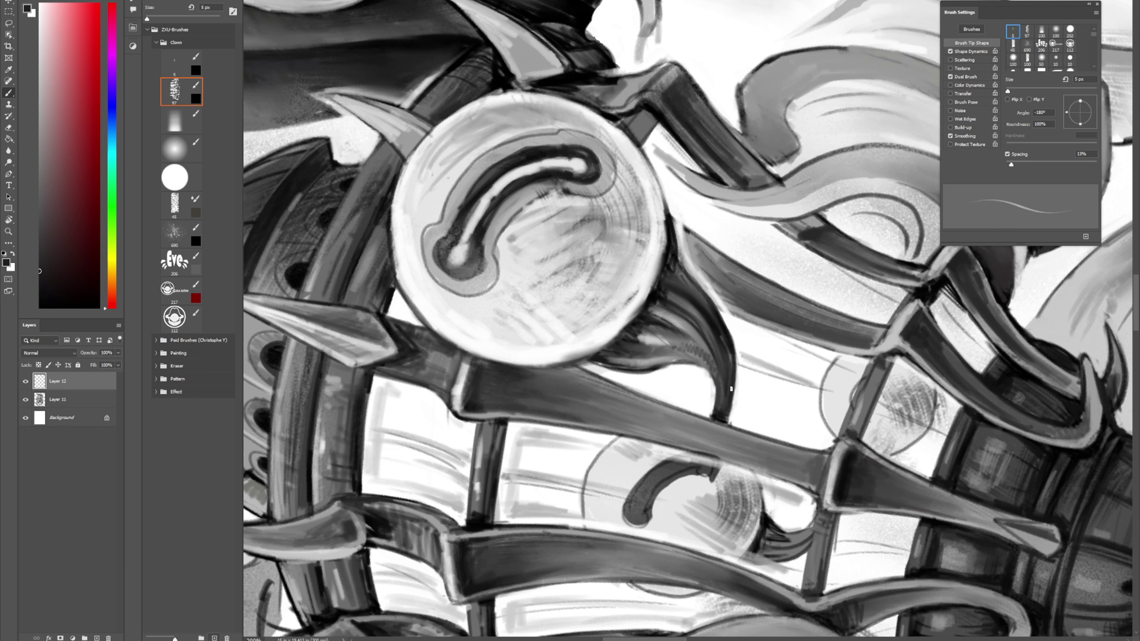
{"action": "left_click", "coordinate": [739, 406], "text": "alt"}
Step: Redefine the hook's outer edge and the top of the adjacent cage bar below the eyeball with sampled tones
{"action": "key", "text": "shift+b"}
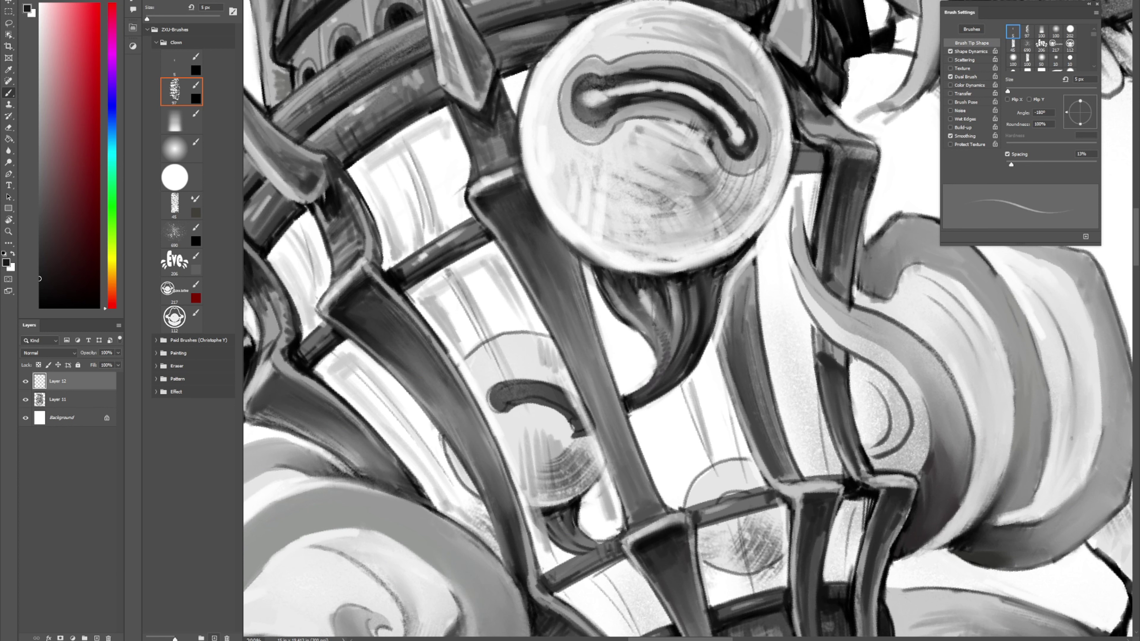
{"action": "left_click_drag", "start_coordinate": [720, 300], "coordinate": [733, 254]}
{"action": "left_click", "coordinate": [761, 241], "text": "alt"}
{"action": "left_click", "coordinate": [752, 231], "text": "alt"}
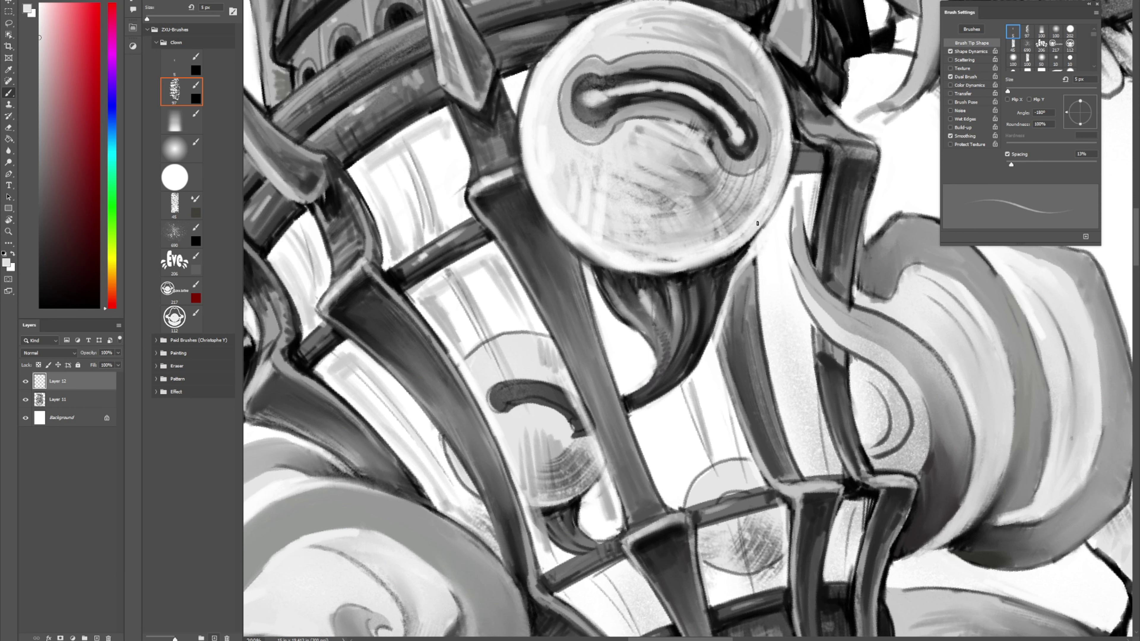
{"action": "left_click_drag", "start_coordinate": [768, 231], "coordinate": [738, 262]}
{"action": "left_click", "coordinate": [745, 287], "text": "alt"}
{"action": "left_click_drag", "start_coordinate": [740, 264], "coordinate": [754, 239]}
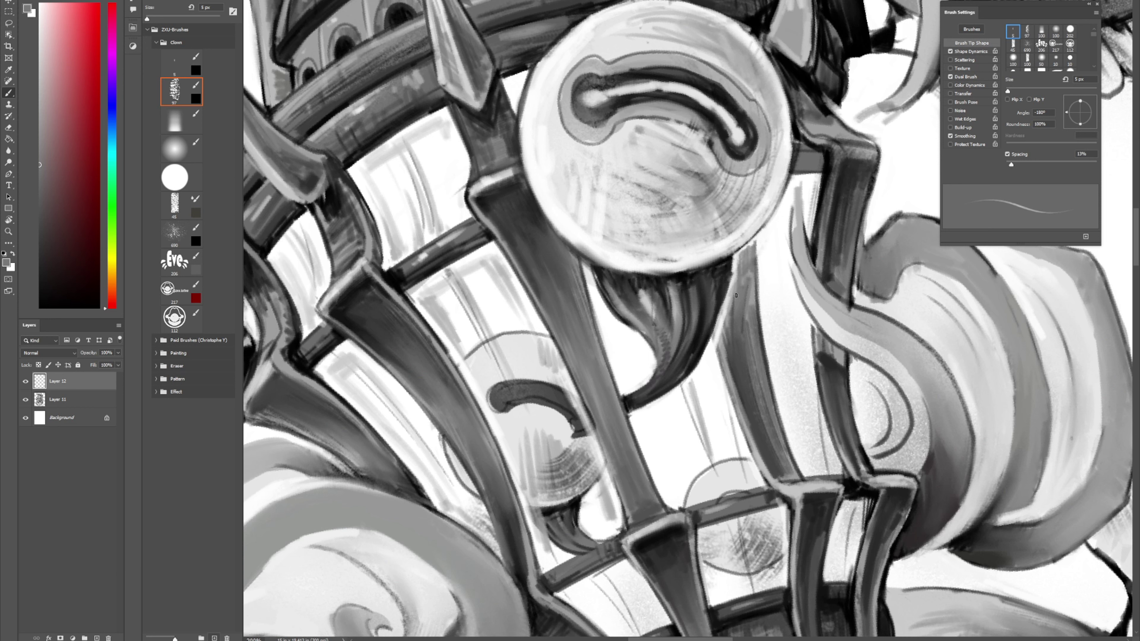
Step: Blend a sampled dark tone down the body of the hook beneath the large eyeball
{"action": "left_click", "coordinate": [776, 282], "text": "alt"}
{"action": "left_click", "coordinate": [679, 280], "text": "alt"}
{"action": "key", "text": "shift+b"}
{"action": "left_click_drag", "start_coordinate": [660, 284], "coordinate": [664, 372]}
{"action": "mouse_move", "coordinate": [634, 321]}
{"action": "left_mouse_down"}
{"action": "mouse_move", "coordinate": [664, 369]}
{"action": "mouse_move", "coordinate": [665, 334]}
{"action": "mouse_move", "coordinate": [680, 330]}
{"action": "mouse_move", "coordinate": [680, 360]}
{"action": "mouse_move", "coordinate": [666, 328]}
{"action": "mouse_move", "coordinate": [675, 327]}
{"action": "mouse_move", "coordinate": [675, 366]}
{"action": "mouse_move", "coordinate": [657, 386]}
{"action": "mouse_move", "coordinate": [683, 338]}
{"action": "left_mouse_up"}
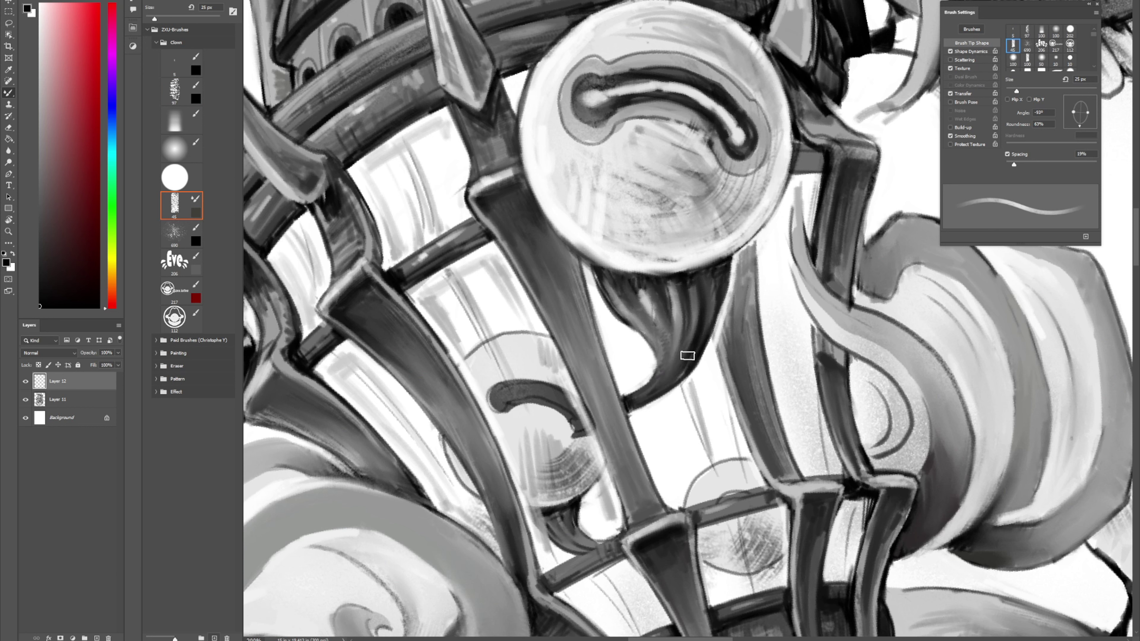
{"action": "key", "text": "shift+b"}
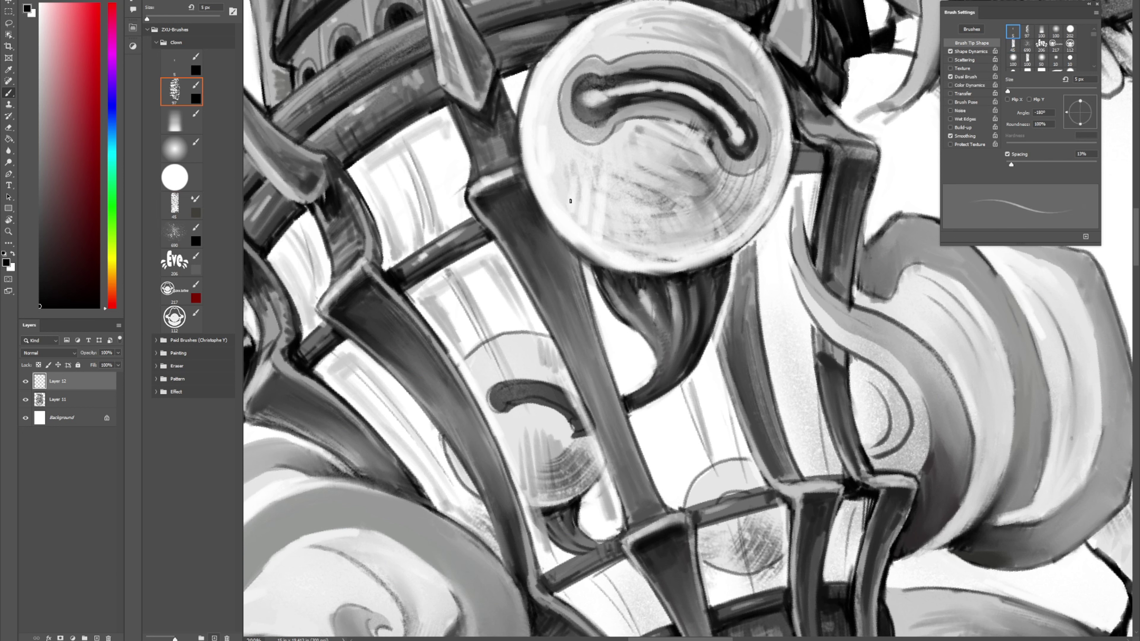
Step: Highlight the inner edge of the angled cage bar beside the large eyeball and darken its shaded side with sampled tones
{"action": "key", "text": "x"}
{"action": "key", "text": "r"}
{"action": "left_click_drag", "start_coordinate": [616, 319], "coordinate": [662, 252]}
{"action": "left_click_drag", "start_coordinate": [709, 211], "coordinate": [739, 135]}
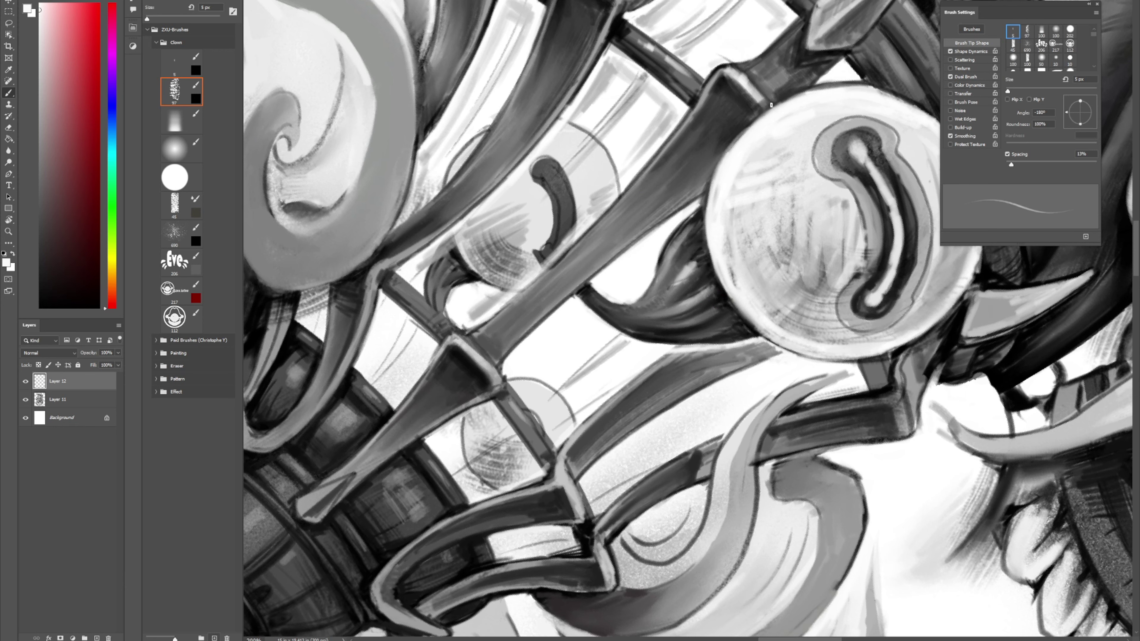
{"action": "left_click_drag", "start_coordinate": [700, 186], "coordinate": [734, 320]}
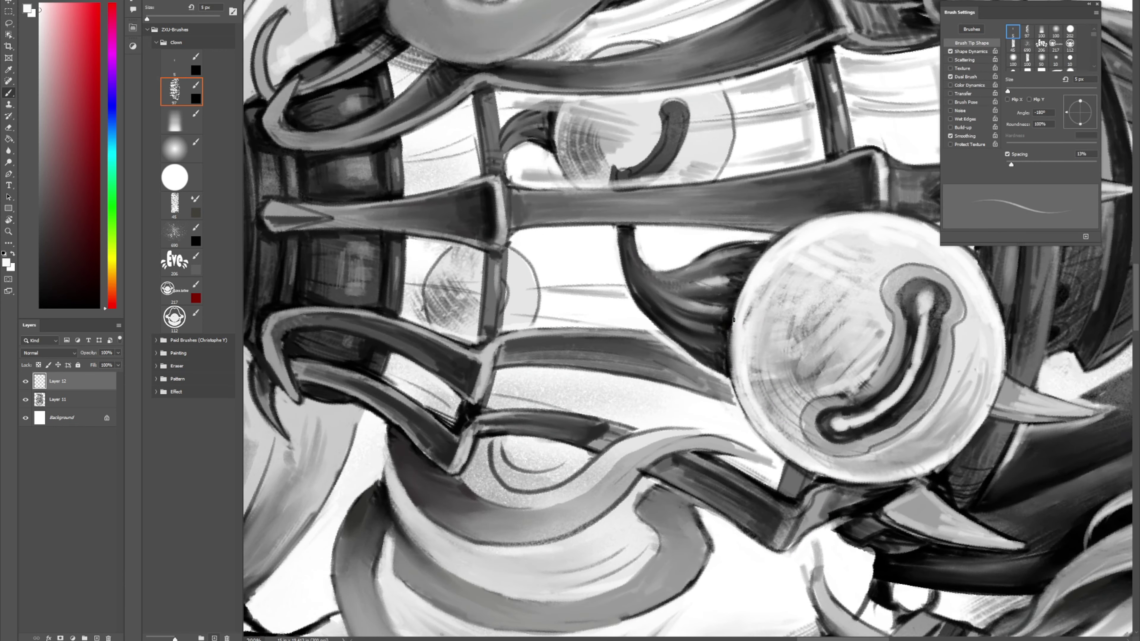
{"action": "left_click_drag", "start_coordinate": [736, 373], "coordinate": [721, 182]}
{"action": "key", "text": "x"}
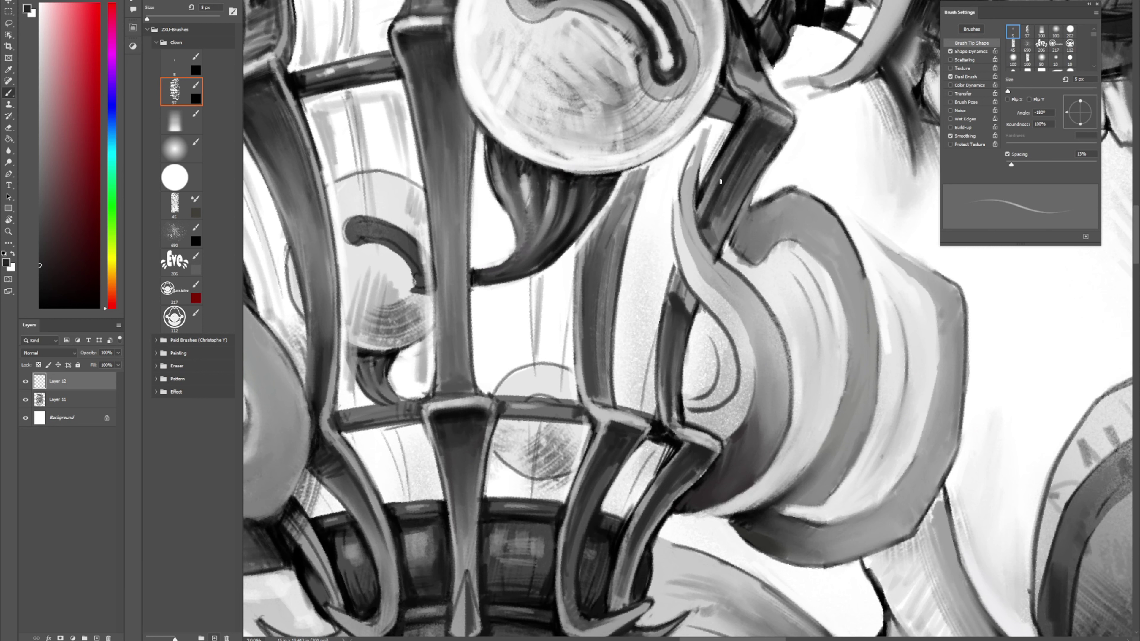
{"action": "key", "text": "x"}
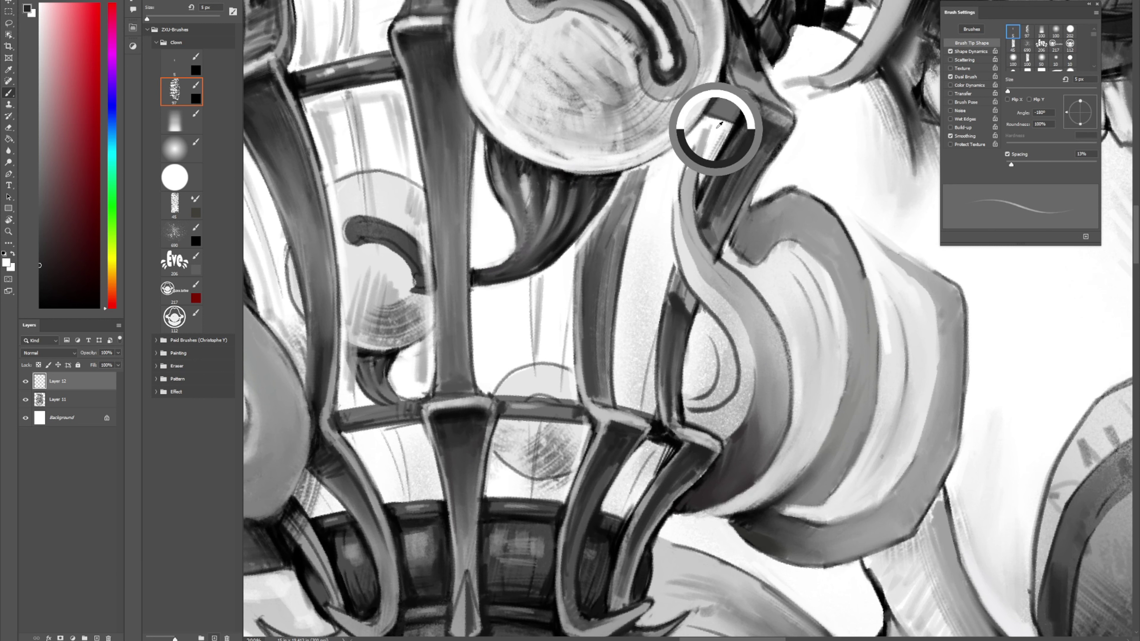
{"action": "left_click", "coordinate": [750, 91], "text": "alt"}
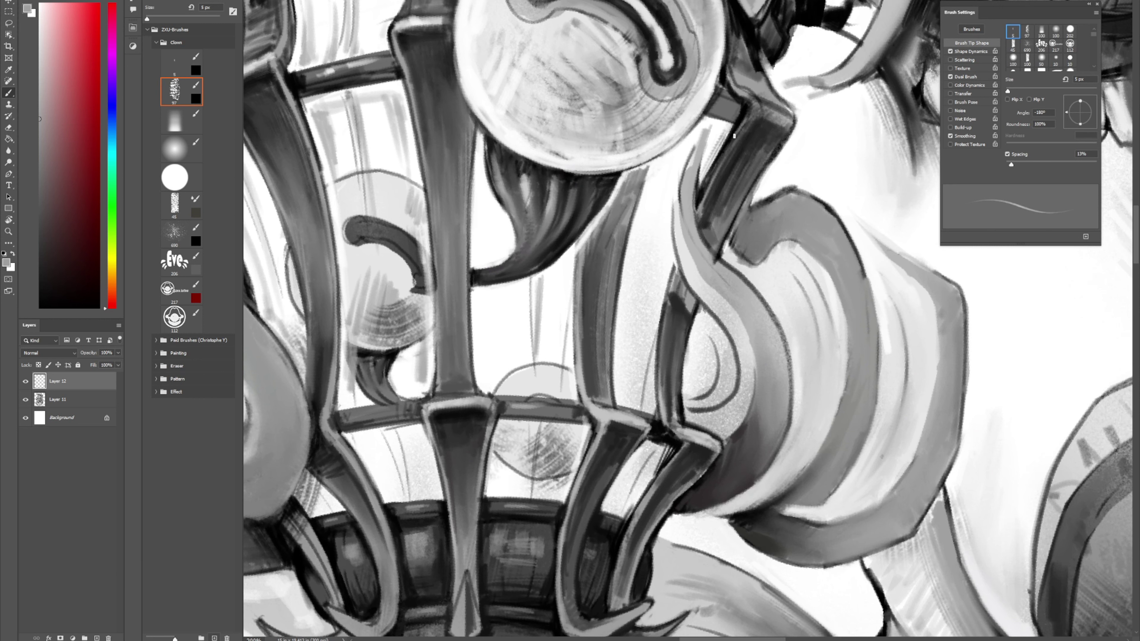
{"action": "left_click_drag", "start_coordinate": [751, 110], "coordinate": [700, 199]}
{"action": "mouse_move", "coordinate": [729, 141]}
{"action": "left_mouse_down"}
{"action": "mouse_move", "coordinate": [697, 208]}
{"action": "mouse_move", "coordinate": [707, 242]}
{"action": "left_mouse_up"}
{"action": "left_click", "coordinate": [731, 190], "text": "alt"}
{"action": "left_click_drag", "start_coordinate": [736, 192], "coordinate": [718, 245]}
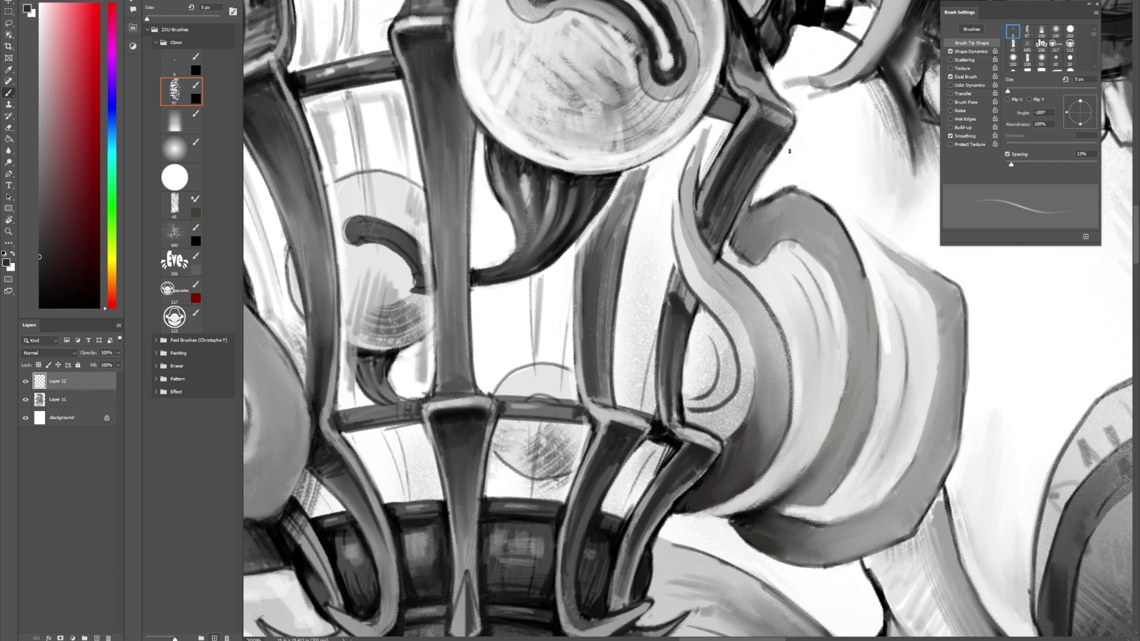
Step: Clean the outer edge of the angled cage bar with strokes of the sampled pale background tone
{"action": "left_click", "coordinate": [776, 170], "text": "alt"}
{"action": "left_click_drag", "start_coordinate": [750, 196], "coordinate": [728, 239]}
{"action": "left_click_drag", "start_coordinate": [769, 164], "coordinate": [732, 228]}
{"action": "left_click_drag", "start_coordinate": [784, 146], "coordinate": [755, 186]}
{"action": "left_click_drag", "start_coordinate": [795, 127], "coordinate": [723, 244]}
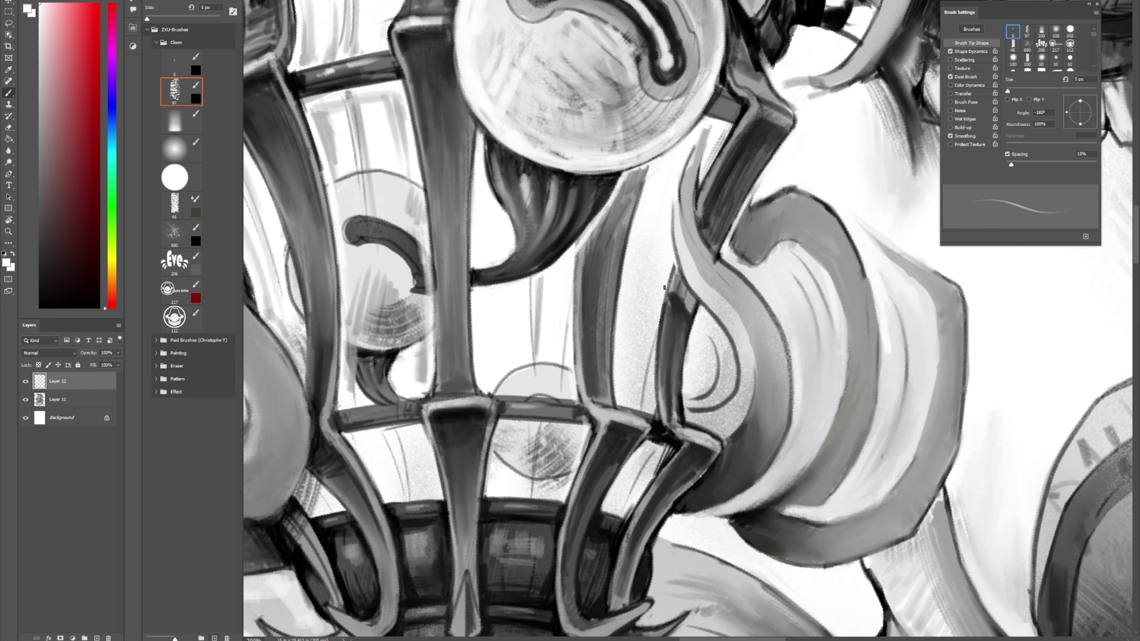
Step: Refine the narrow bar section behind the curling ribbon, blend the gap above it and darken the short crossbar beside the eyeball
{"action": "left_click", "coordinate": [676, 300], "text": "alt"}
{"action": "left_click_drag", "start_coordinate": [662, 331], "coordinate": [656, 381]}
{"action": "mouse_move", "coordinate": [670, 287]}
{"action": "left_mouse_down"}
{"action": "mouse_move", "coordinate": [658, 391]}
{"action": "mouse_move", "coordinate": [666, 337]}
{"action": "left_mouse_up"}
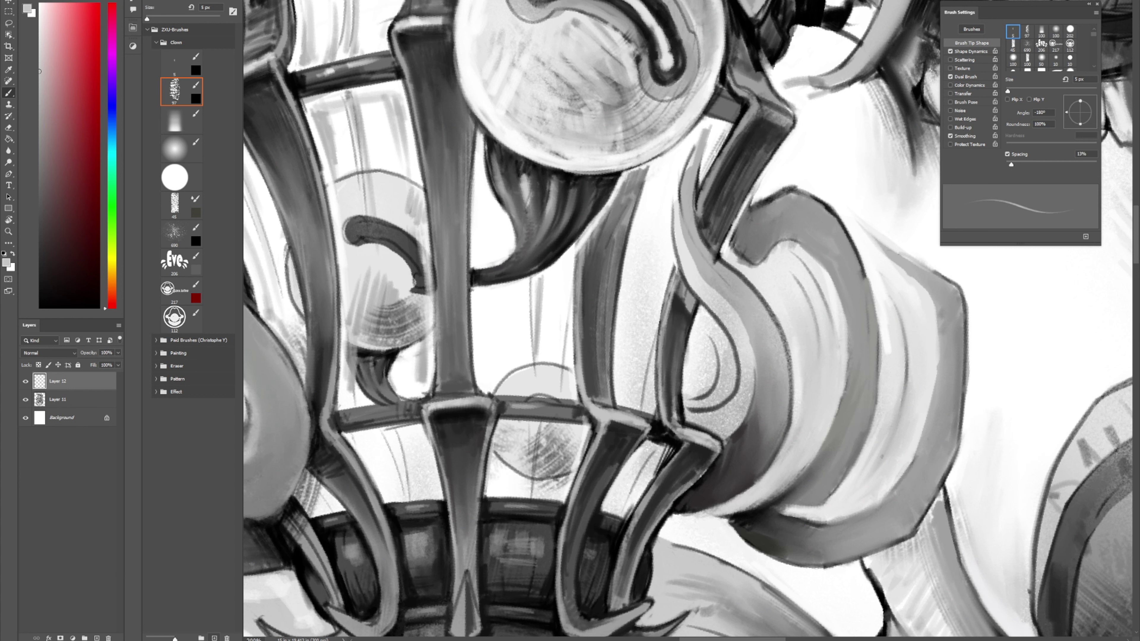
{"action": "key", "text": "shift+b"}
{"action": "mouse_move", "coordinate": [713, 123]}
{"action": "left_mouse_down"}
{"action": "mouse_move", "coordinate": [687, 208]}
{"action": "mouse_move", "coordinate": [702, 238]}
{"action": "left_mouse_up"}
{"action": "key", "text": "shift+b"}
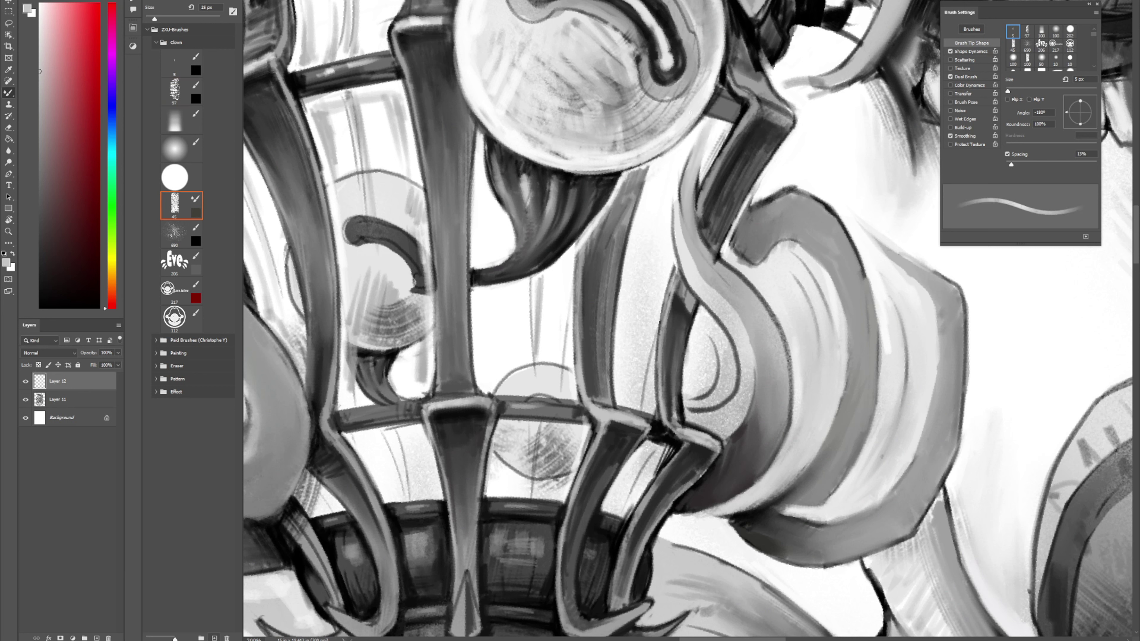
{"action": "left_click", "coordinate": [690, 142], "text": "alt"}
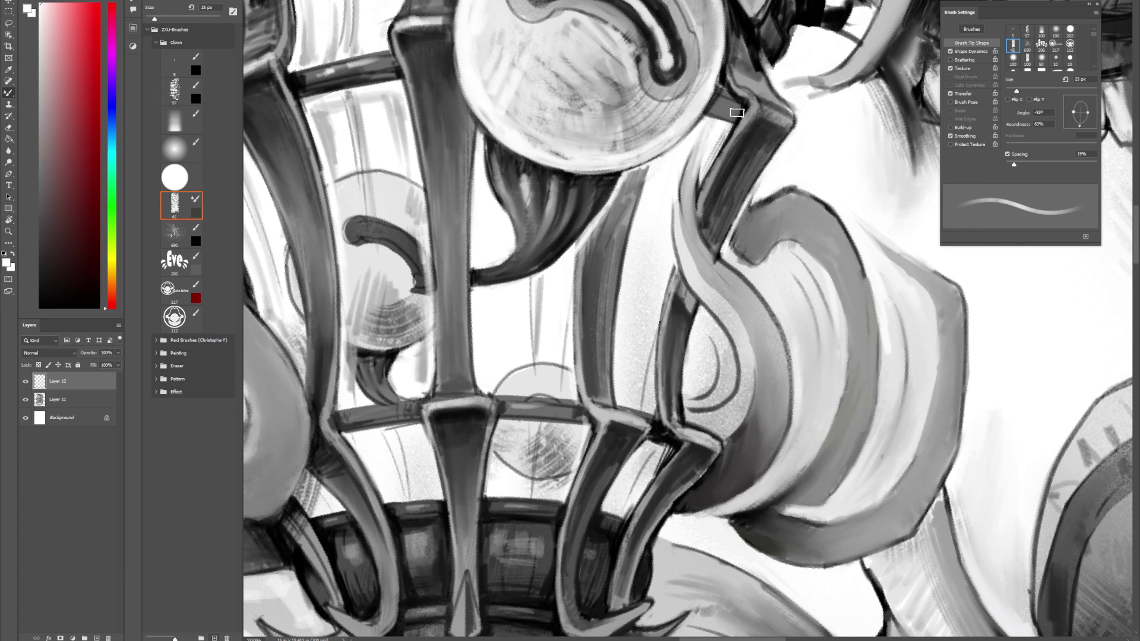
{"action": "key", "text": "d"}
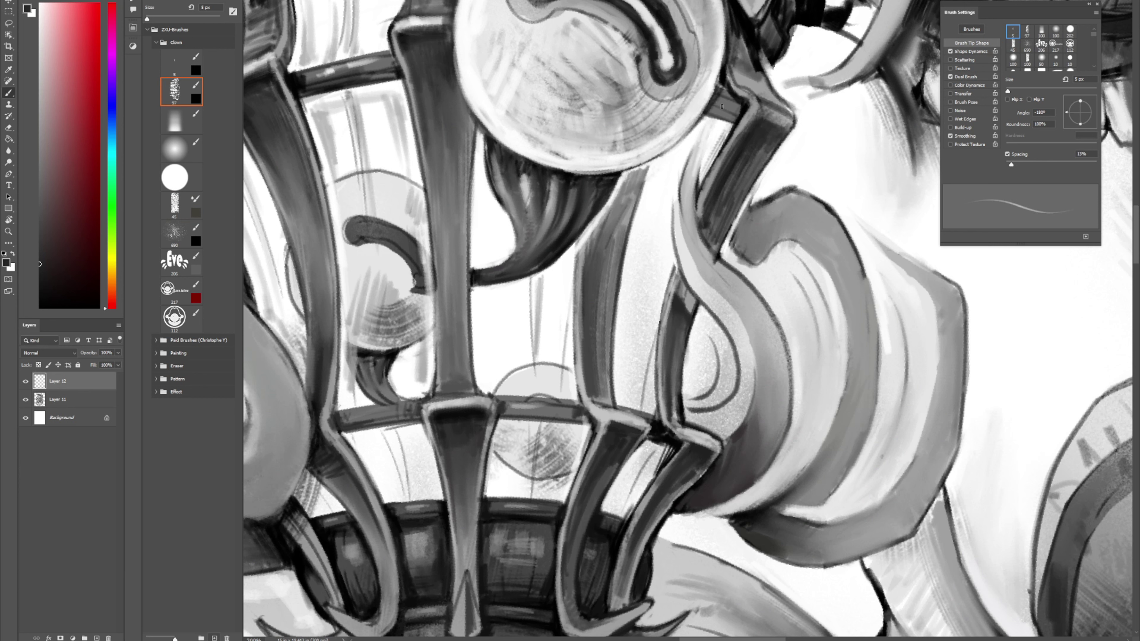
{"action": "left_click_drag", "start_coordinate": [732, 92], "coordinate": [708, 265]}
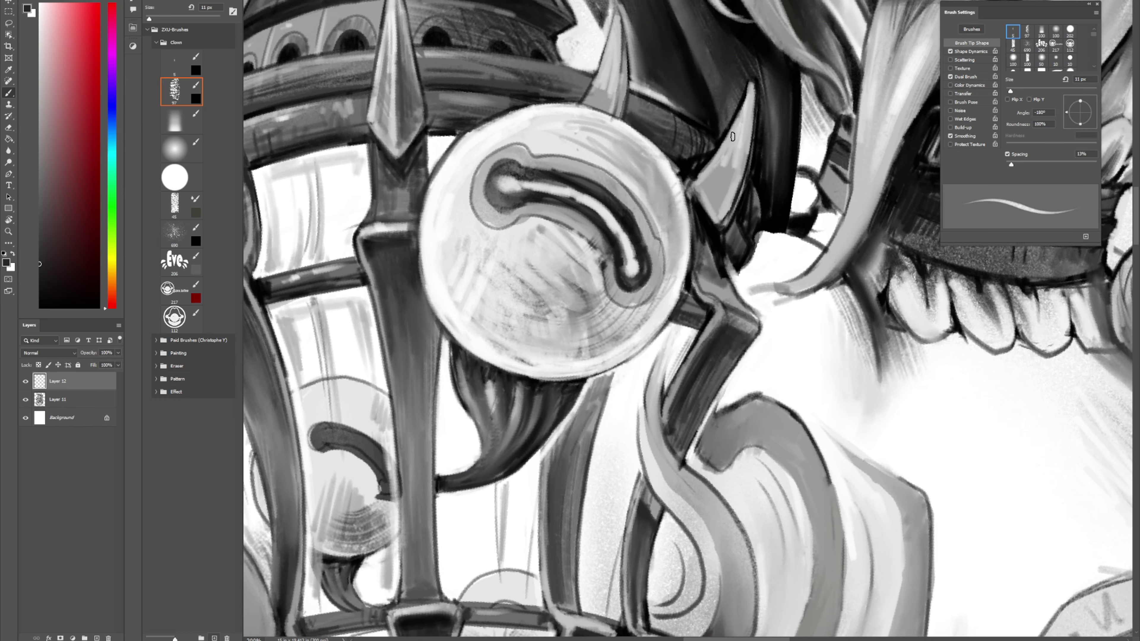
Step: Build up the tip of the curling ribbon beneath the large eyeball with sampled grey strokes
{"action": "key", "text": "r"}
{"action": "mouse_move", "coordinate": [766, 155]}
{"action": "left_mouse_down"}
{"action": "mouse_move", "coordinate": [763, 142]}
{"action": "mouse_move", "coordinate": [752, 155]}
{"action": "left_mouse_up"}
{"action": "key", "text": "b"}
{"action": "left_click", "coordinate": [586, 422], "text": "alt"}
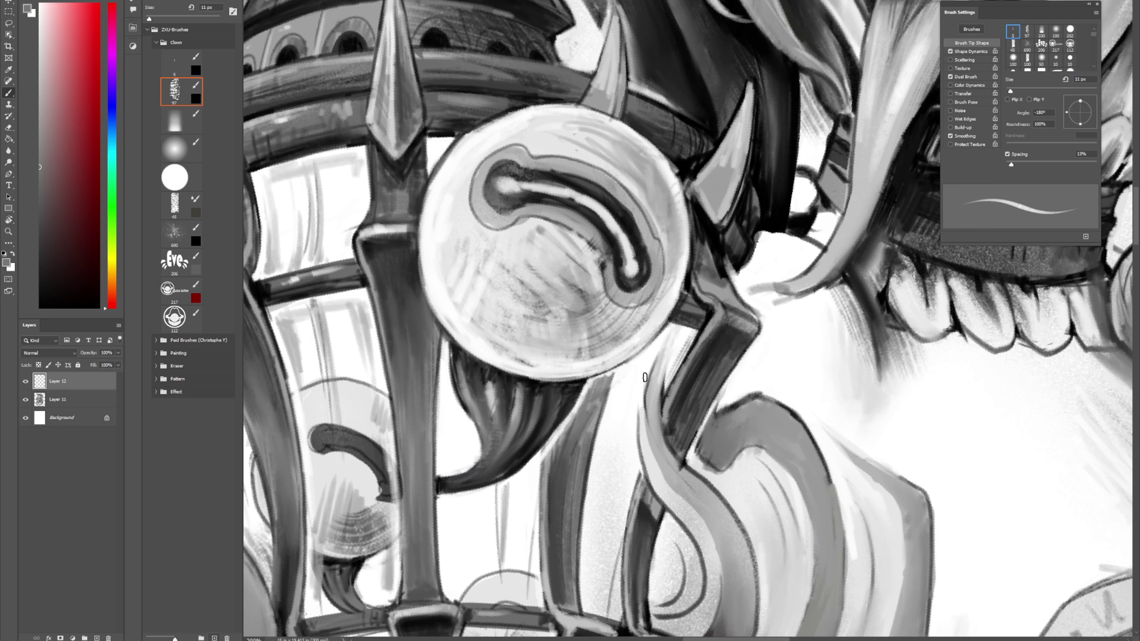
{"action": "left_click_drag", "start_coordinate": [652, 362], "coordinate": [648, 422]}
{"action": "left_click_drag", "start_coordinate": [651, 382], "coordinate": [653, 429]}
{"action": "left_click_drag", "start_coordinate": [656, 382], "coordinate": [668, 450]}
{"action": "key", "text": "shift+b"}
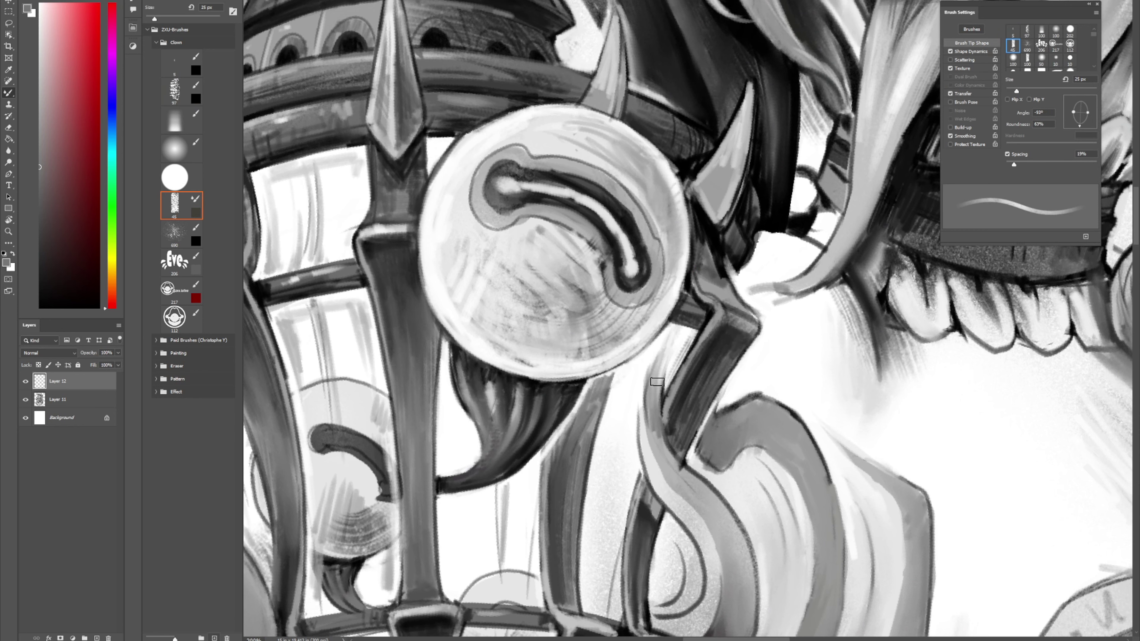
{"action": "key", "text": "comma"}
{"action": "key", "text": "comma"}
{"action": "key", "text": "comma"}
{"action": "key", "text": "comma"}
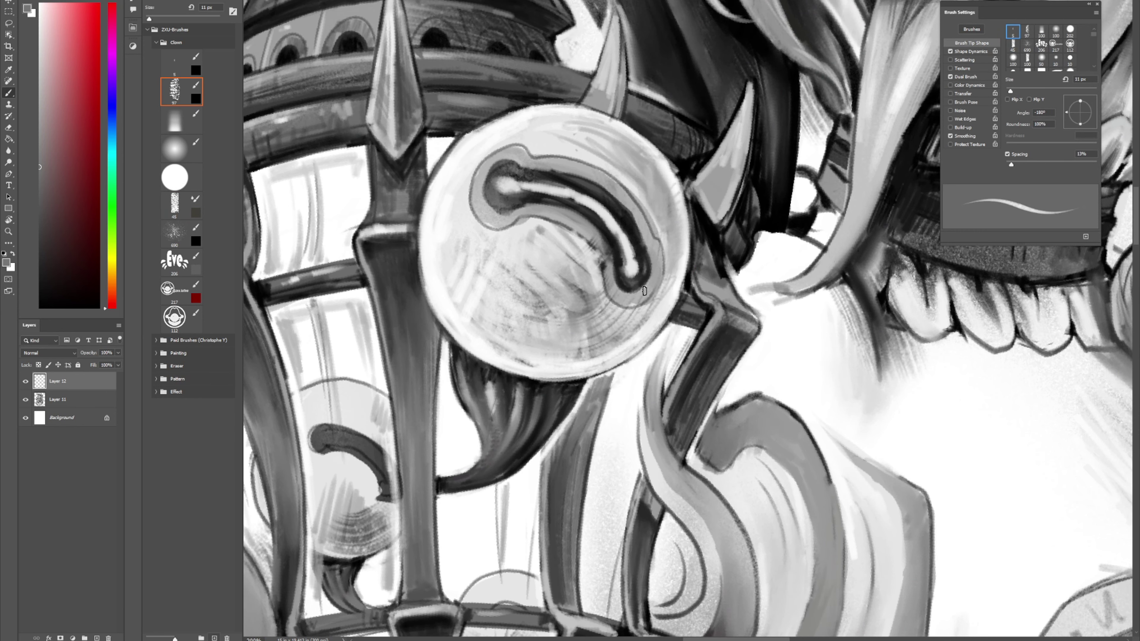
Step: Refine the ribbon's edge beside the angled cage bar using a 10 px brush with sampled tones, and blend the neighbouring curled band's tip
{"action": "key", "text": "r"}
{"action": "left_click_drag", "start_coordinate": [662, 254], "coordinate": [711, 224]}
{"action": "right_click", "coordinate": [605, 337], "text": "alt"}
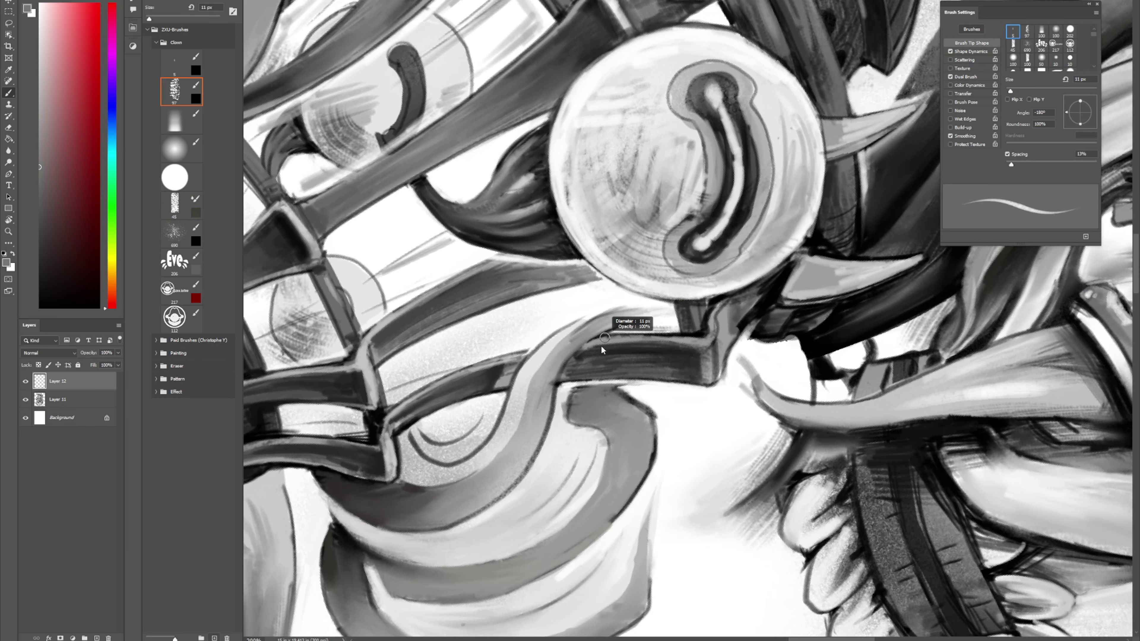
{"action": "left_click", "coordinate": [551, 381], "text": "alt"}
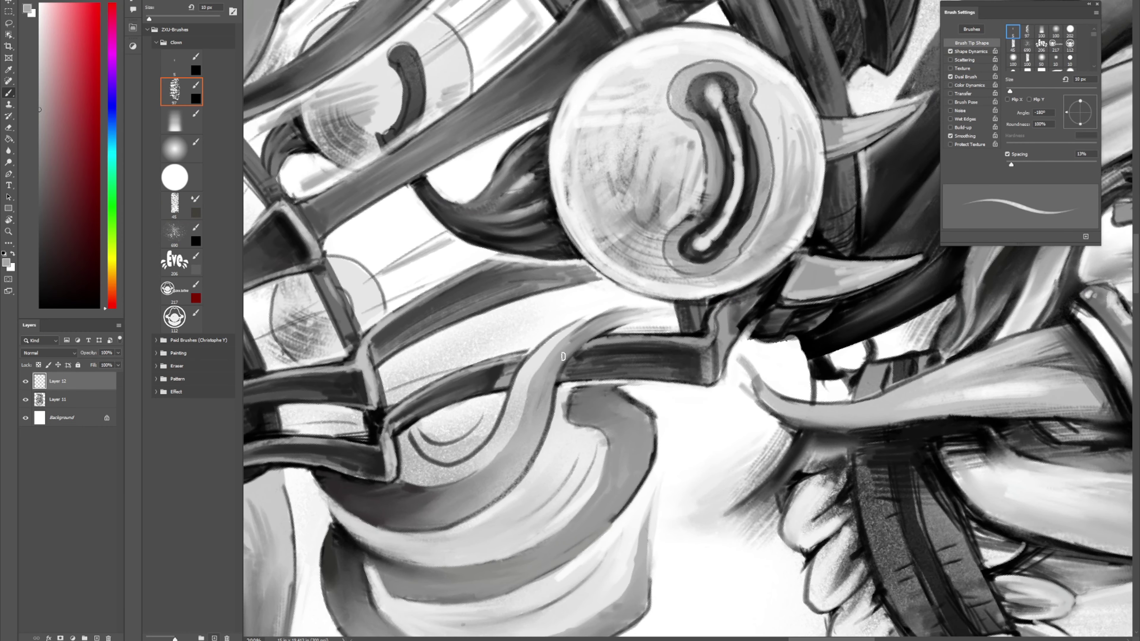
{"action": "left_click", "coordinate": [562, 384], "text": "alt"}
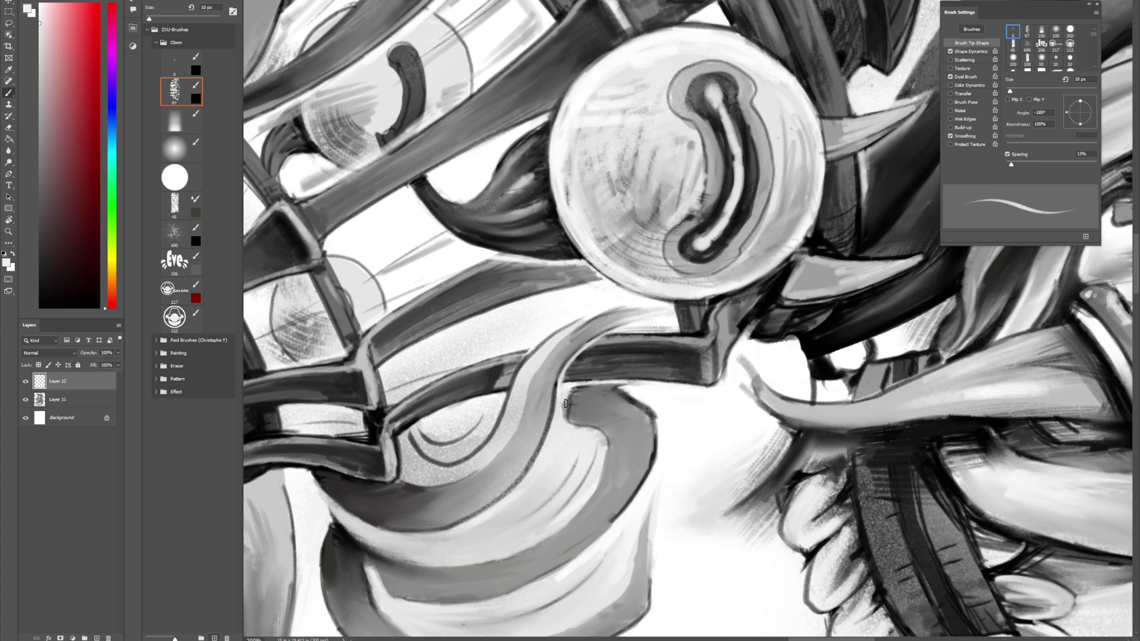
{"action": "key", "text": "shift+b"}
{"action": "left_click_drag", "start_coordinate": [571, 403], "coordinate": [570, 421]}
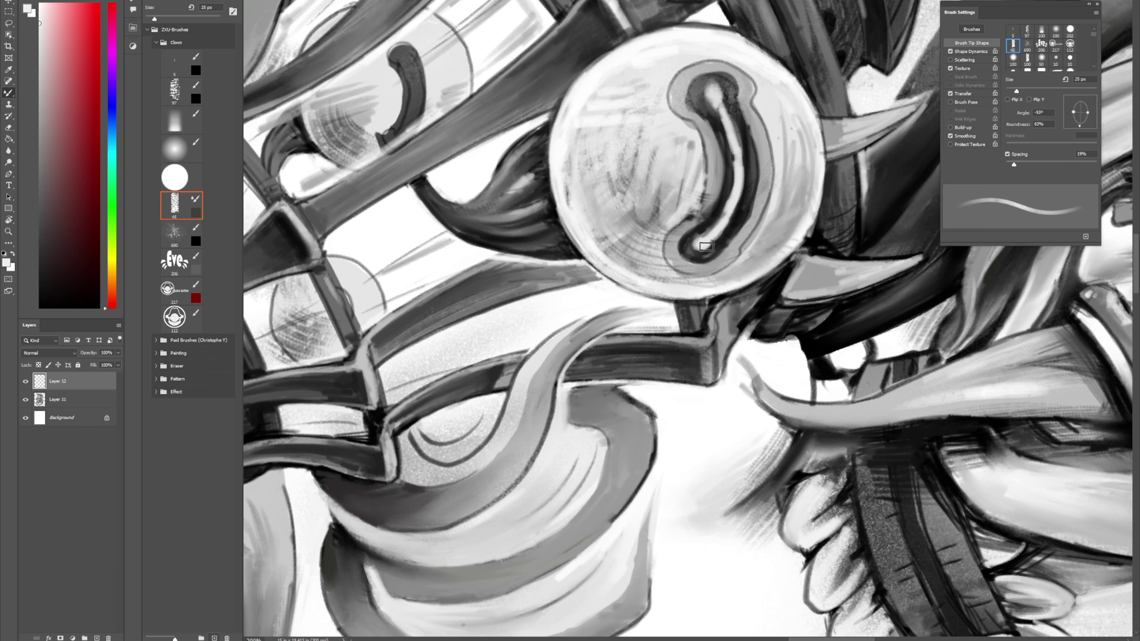
Step: Paint the small curl enclosed by the ribbon with a sampled grey and blend its inner edge
{"action": "key", "text": "r"}
{"action": "left_click_drag", "start_coordinate": [693, 242], "coordinate": [613, 336]}
{"action": "mouse_move", "coordinate": [895, 508]}
{"action": "left_mouse_down"}
{"action": "mouse_move", "coordinate": [781, 306]}
{"action": "mouse_move", "coordinate": [730, 248]}
{"action": "mouse_move", "coordinate": [705, 242]}
{"action": "mouse_move", "coordinate": [715, 262]}
{"action": "left_mouse_up"}
{"action": "key", "text": "shift+b"}
{"action": "left_click", "coordinate": [760, 265], "text": "alt"}
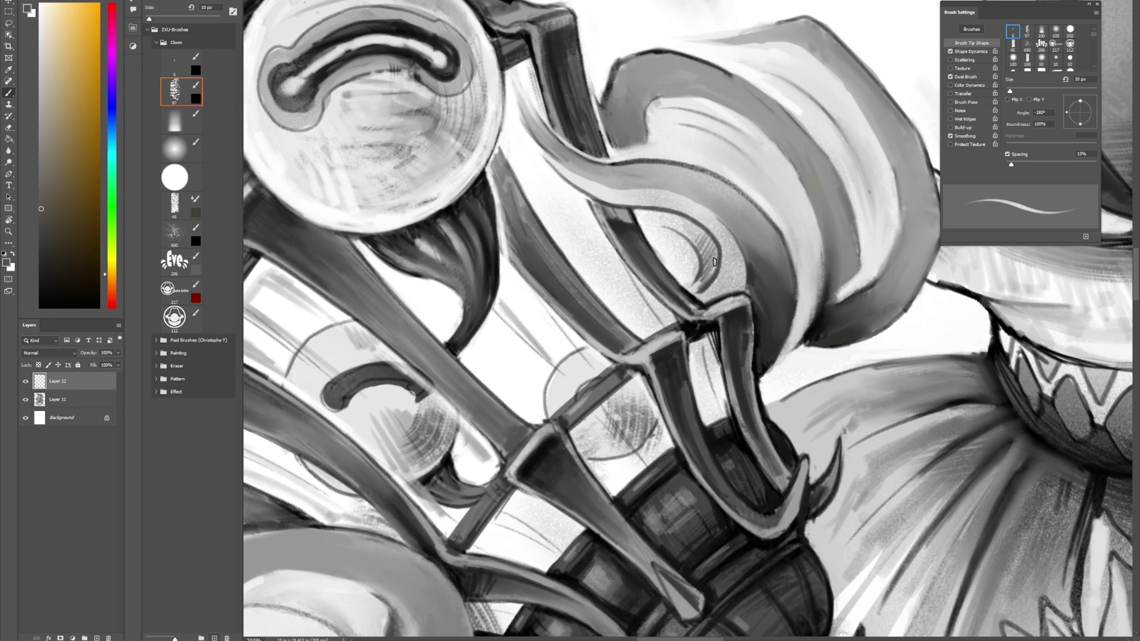
{"action": "key", "text": "period"}
{"action": "key", "text": "period"}
{"action": "key", "text": "period"}
{"action": "key", "text": "period"}
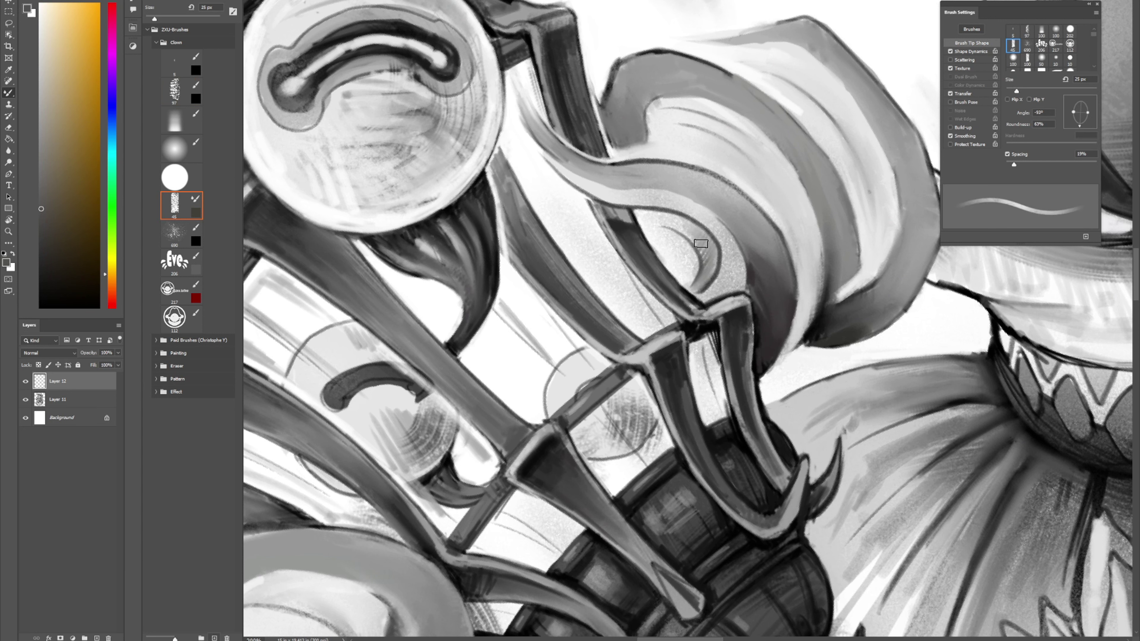
{"action": "mouse_move", "coordinate": [683, 225]}
{"action": "left_mouse_down"}
{"action": "mouse_move", "coordinate": [709, 266]}
{"action": "mouse_move", "coordinate": [714, 251]}
{"action": "mouse_move", "coordinate": [703, 283]}
{"action": "left_mouse_up"}
Step: Strengthen the lower end of the small curl with another sampled grey and blend it upward along the curve
{"action": "key", "text": "comma"}
{"action": "key", "text": "comma"}
{"action": "key", "text": "comma"}
{"action": "key", "text": "comma"}
{"action": "left_click", "coordinate": [758, 262], "text": "alt"}
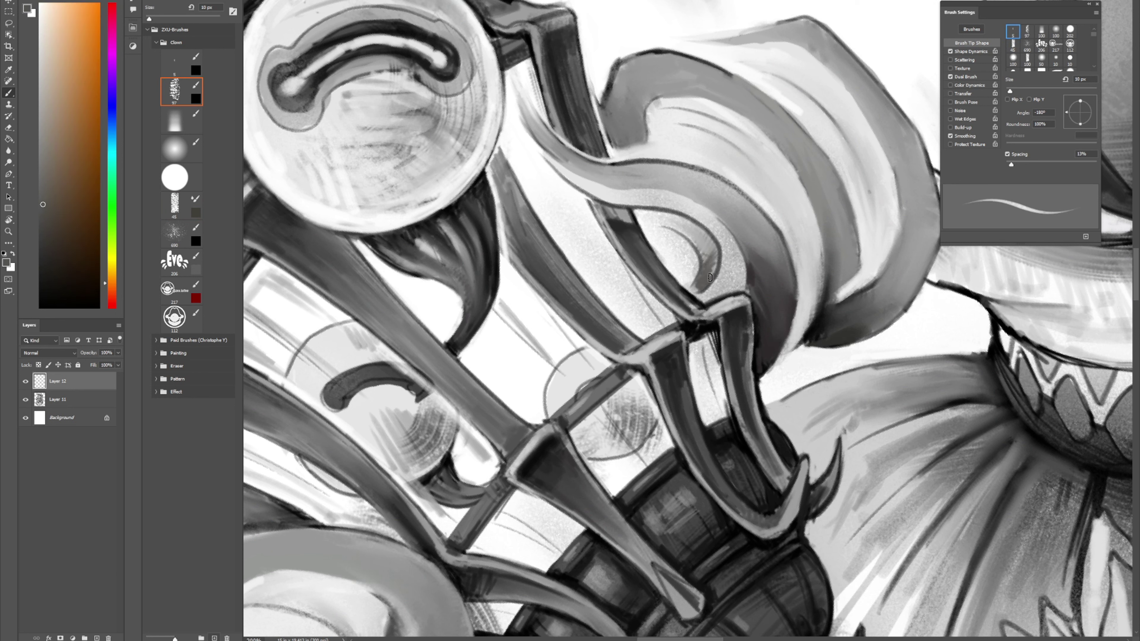
{"action": "key", "text": "period"}
{"action": "key", "text": "period"}
{"action": "key", "text": "period"}
{"action": "key", "text": "period"}
{"action": "mouse_move", "coordinate": [717, 262]}
{"action": "left_mouse_down"}
{"action": "mouse_move", "coordinate": [699, 254]}
{"action": "mouse_move", "coordinate": [697, 229]}
{"action": "left_mouse_up"}
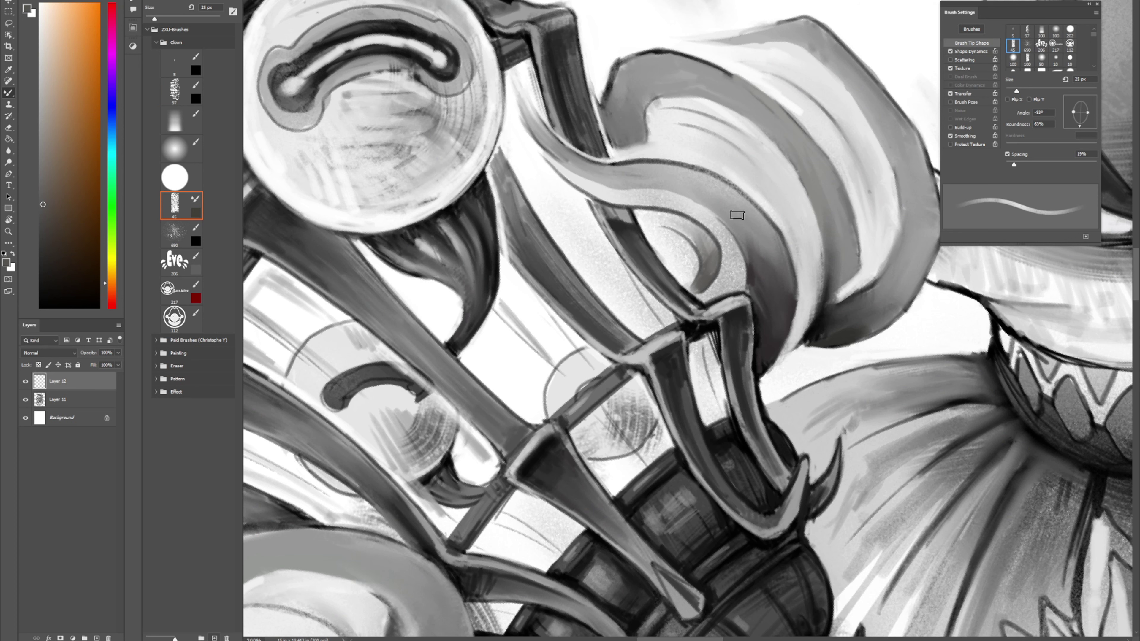
Step: Clean the lower, tapering end of the pale fold between the grey ribbon bands with sampled light tones
{"action": "scroll", "coordinate": [763, 211], "scroll_direction": "right", "scroll_amount": 2}
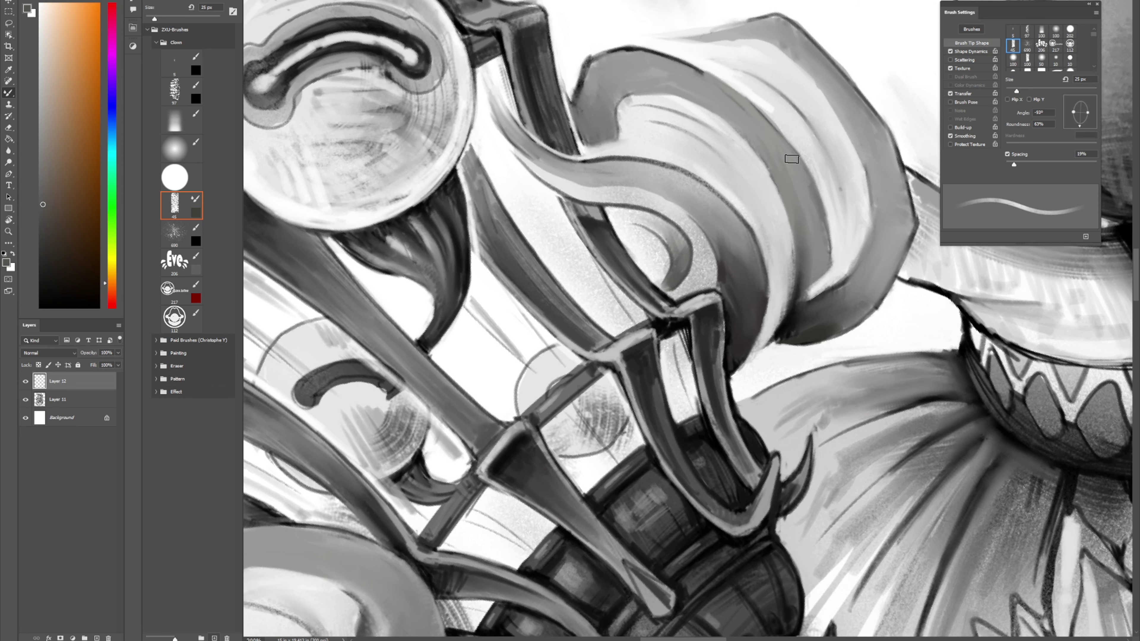
{"action": "key", "text": "comma"}
{"action": "key", "text": "comma"}
{"action": "key", "text": "comma"}
{"action": "key", "text": "comma"}
{"action": "left_click", "coordinate": [750, 218], "text": "alt"}
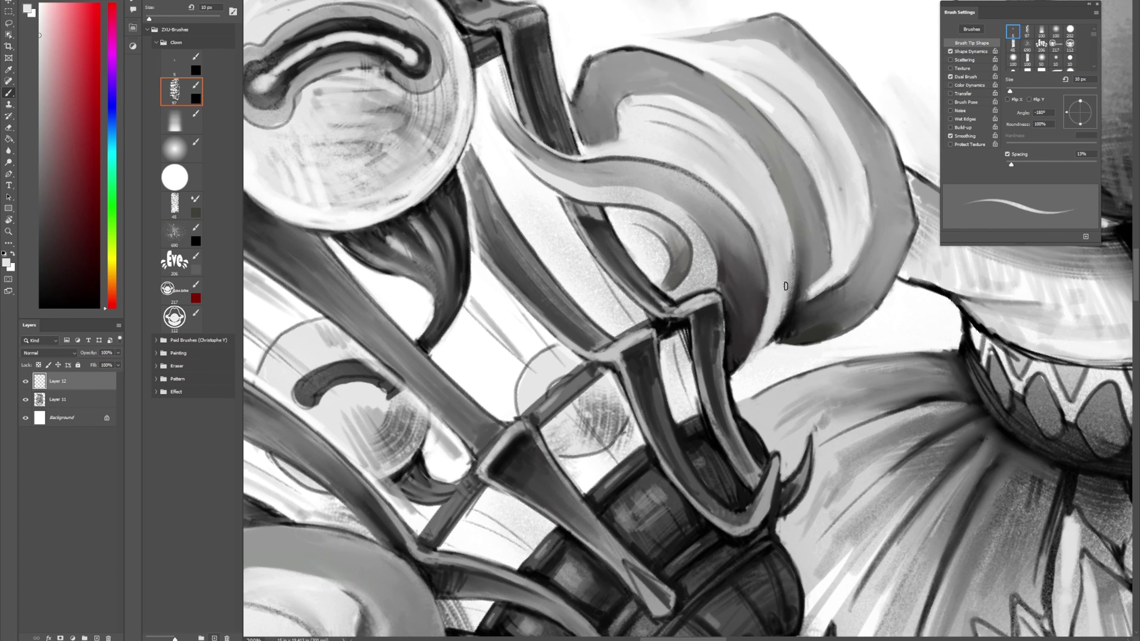
{"action": "mouse_move", "coordinate": [786, 286]}
{"action": "left_mouse_down"}
{"action": "mouse_move", "coordinate": [790, 256]}
{"action": "mouse_move", "coordinate": [775, 332]}
{"action": "mouse_move", "coordinate": [782, 274]}
{"action": "mouse_move", "coordinate": [767, 331]}
{"action": "mouse_move", "coordinate": [772, 284]}
{"action": "left_mouse_up"}
{"action": "left_click_drag", "start_coordinate": [766, 326], "coordinate": [750, 368]}
{"action": "left_click", "coordinate": [763, 349], "text": "alt"}
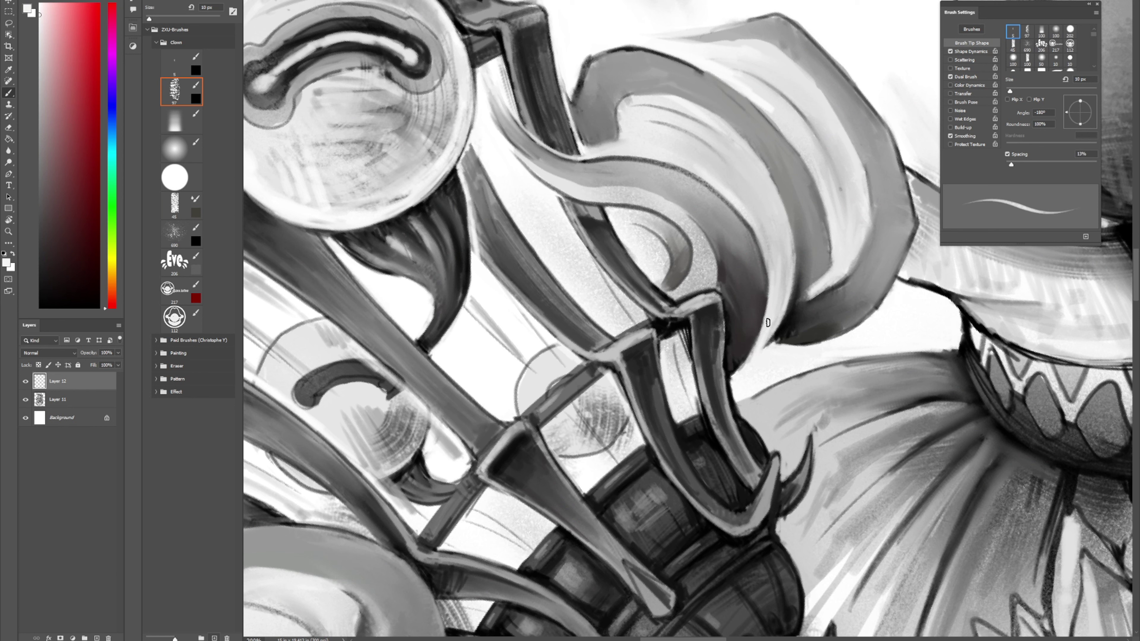
Step: Darken the edges of the narrow gap between the two cage bars below their joint with sampled tones
{"action": "left_click", "coordinate": [706, 353], "text": "alt"}
{"action": "left_click_drag", "start_coordinate": [705, 358], "coordinate": [718, 424]}
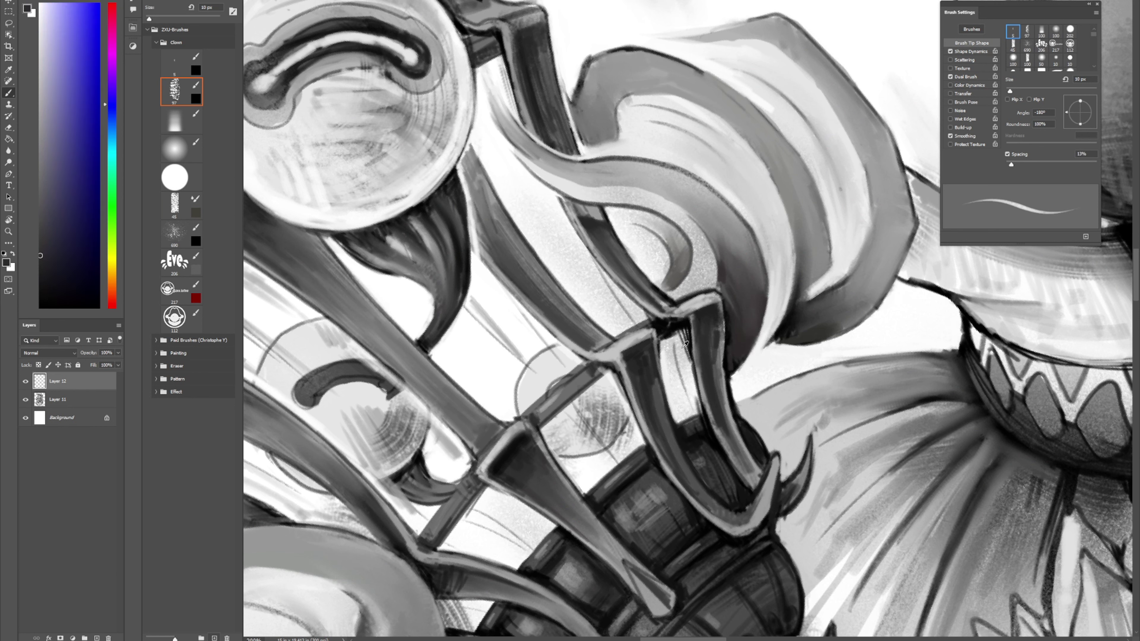
{"action": "left_click", "coordinate": [669, 307], "text": "alt"}
{"action": "mouse_move", "coordinate": [674, 330]}
{"action": "left_mouse_down"}
{"action": "mouse_move", "coordinate": [689, 402]}
{"action": "mouse_move", "coordinate": [678, 363]}
{"action": "left_mouse_up"}
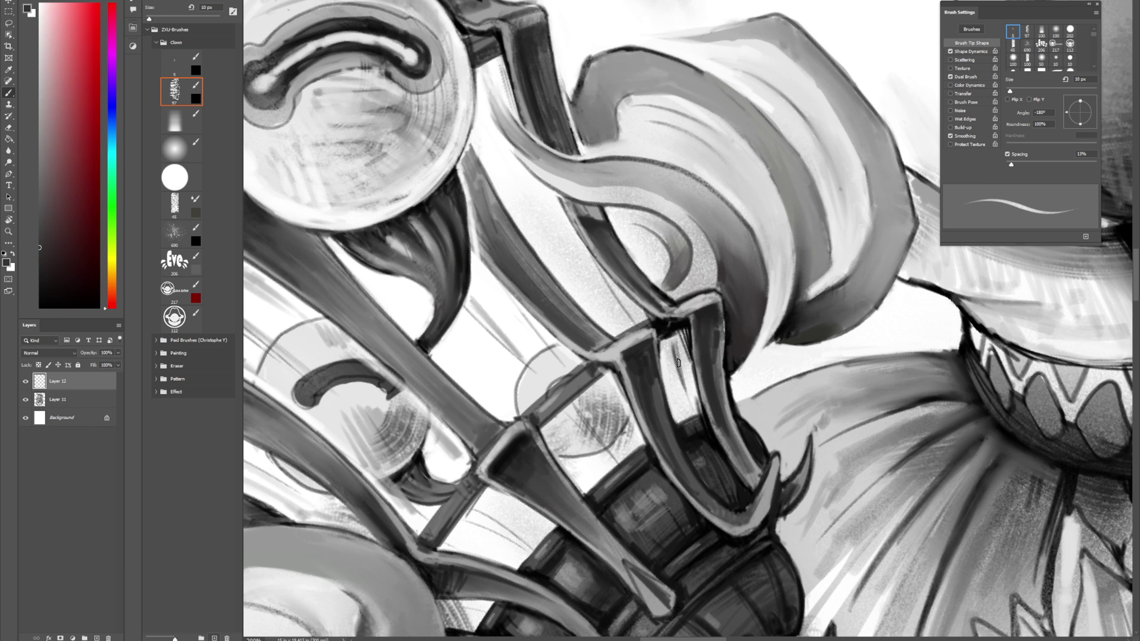
Step: Deepen the shadow at the ribbon's lower end beside the cage bar with a sampled dark tone and blend it
{"action": "left_click", "coordinate": [797, 315], "text": "alt"}
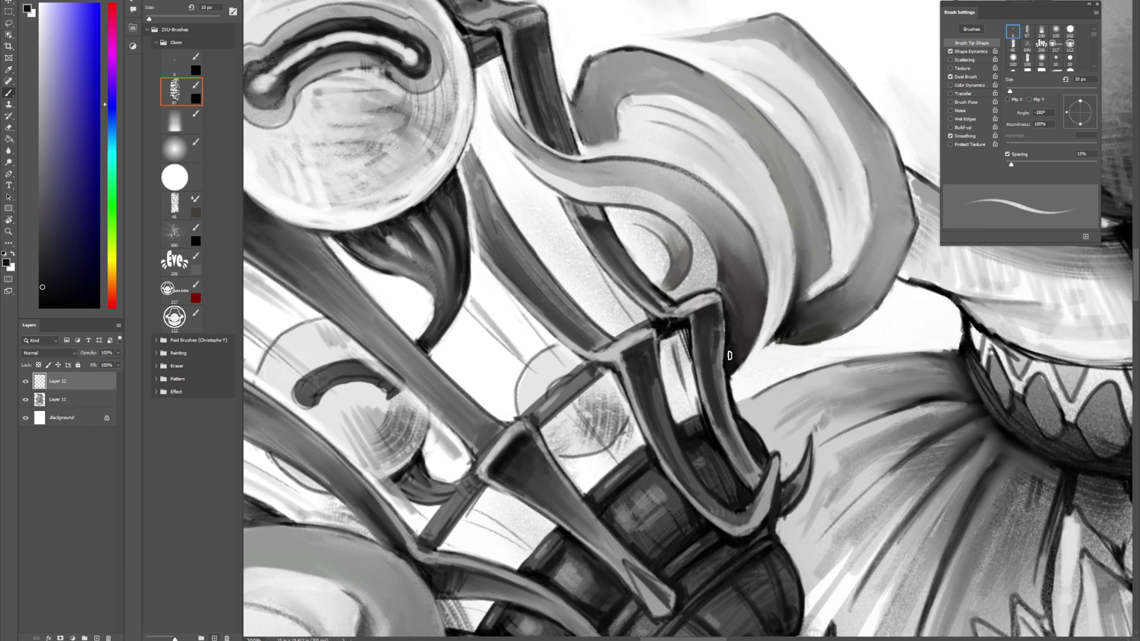
{"action": "mouse_move", "coordinate": [730, 356]}
{"action": "left_mouse_down"}
{"action": "mouse_move", "coordinate": [741, 323]}
{"action": "mouse_move", "coordinate": [745, 351]}
{"action": "left_mouse_up"}
{"action": "key", "text": "shift+b"}
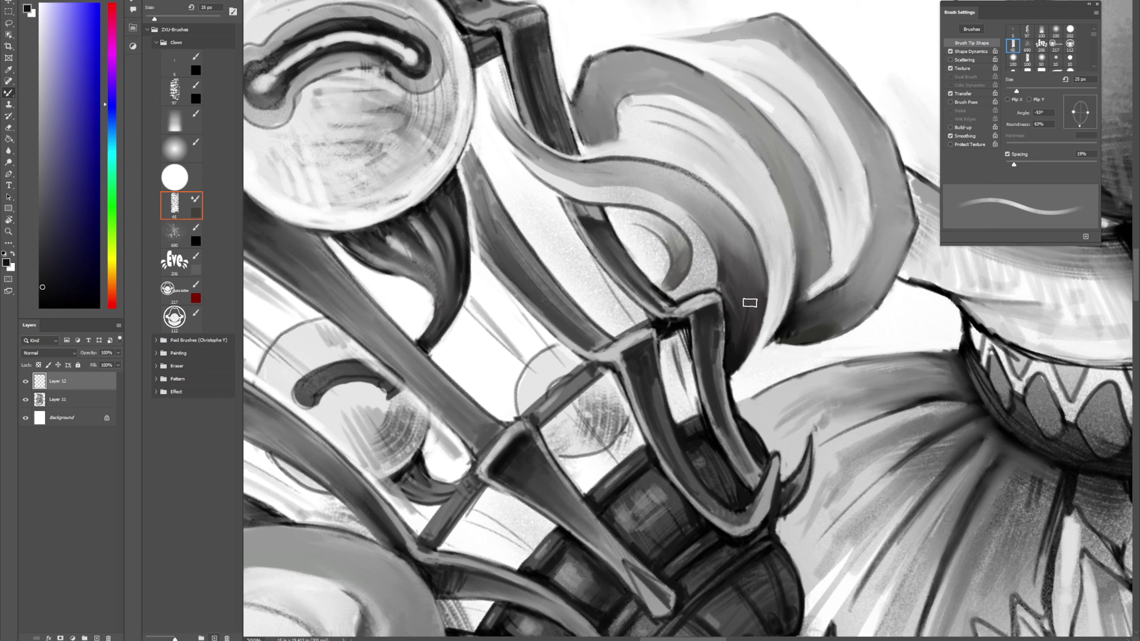
{"action": "key", "text": "shift+b"}
{"action": "key", "text": "comma"}
{"action": "key", "text": "comma"}
{"action": "key", "text": "comma"}
{"action": "key", "text": "comma"}
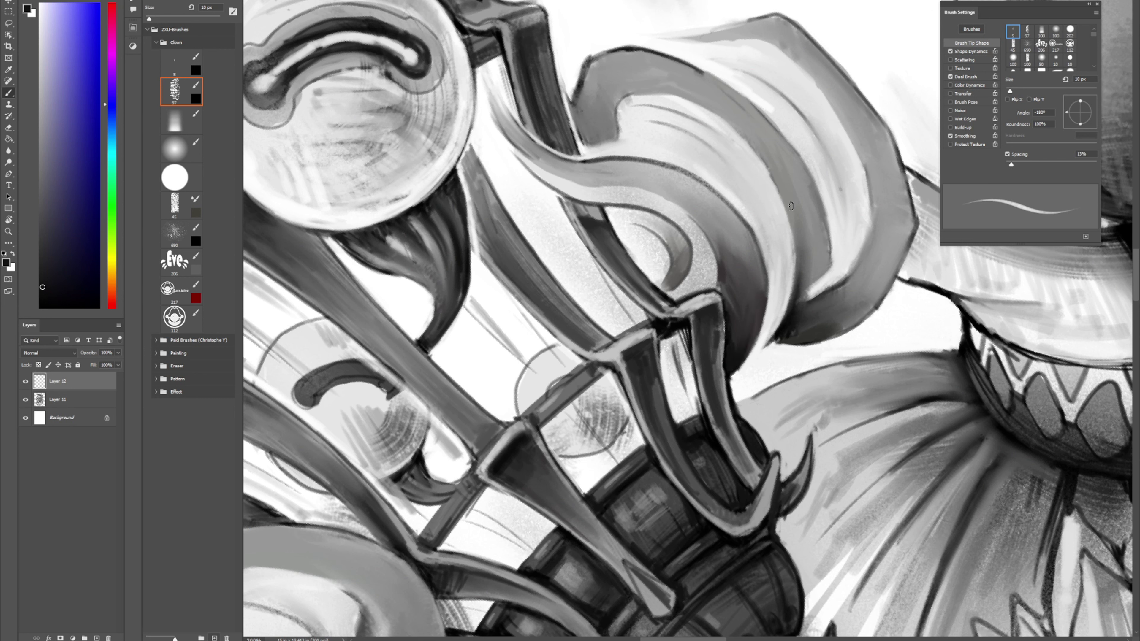
Step: Soften the outline along the top of the curled grey band with sampled grey and pick up its light inner tone
{"action": "left_click", "coordinate": [599, 67], "text": "alt"}
{"action": "mouse_move", "coordinate": [588, 65]}
{"action": "left_mouse_down"}
{"action": "mouse_move", "coordinate": [580, 82]}
{"action": "mouse_move", "coordinate": [631, 49]}
{"action": "left_mouse_up"}
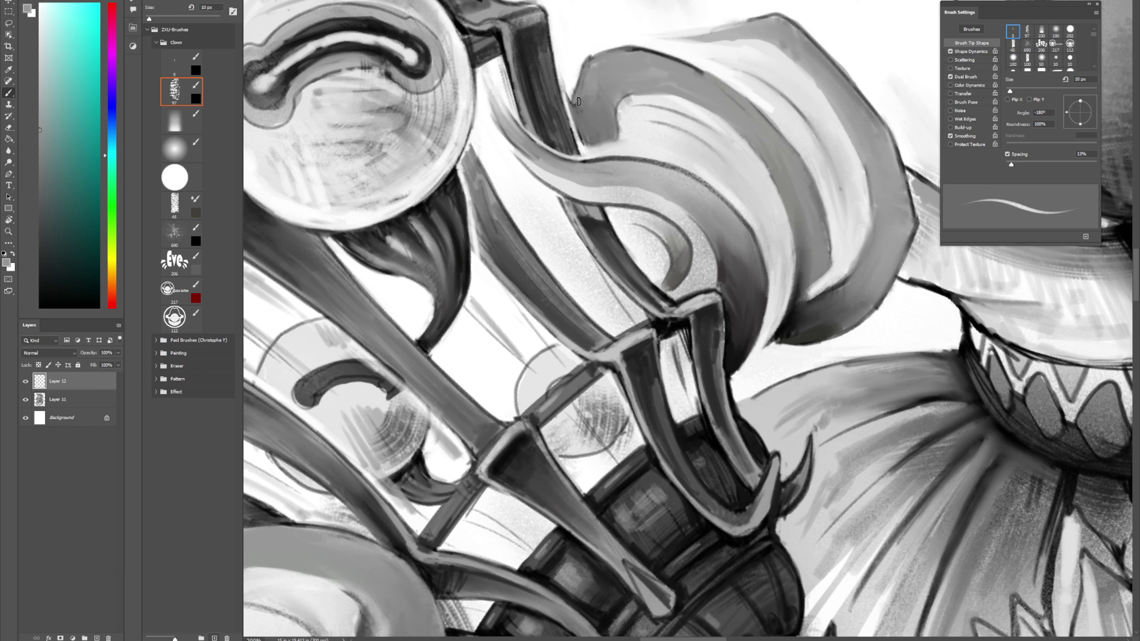
{"action": "key", "text": "shift+b"}
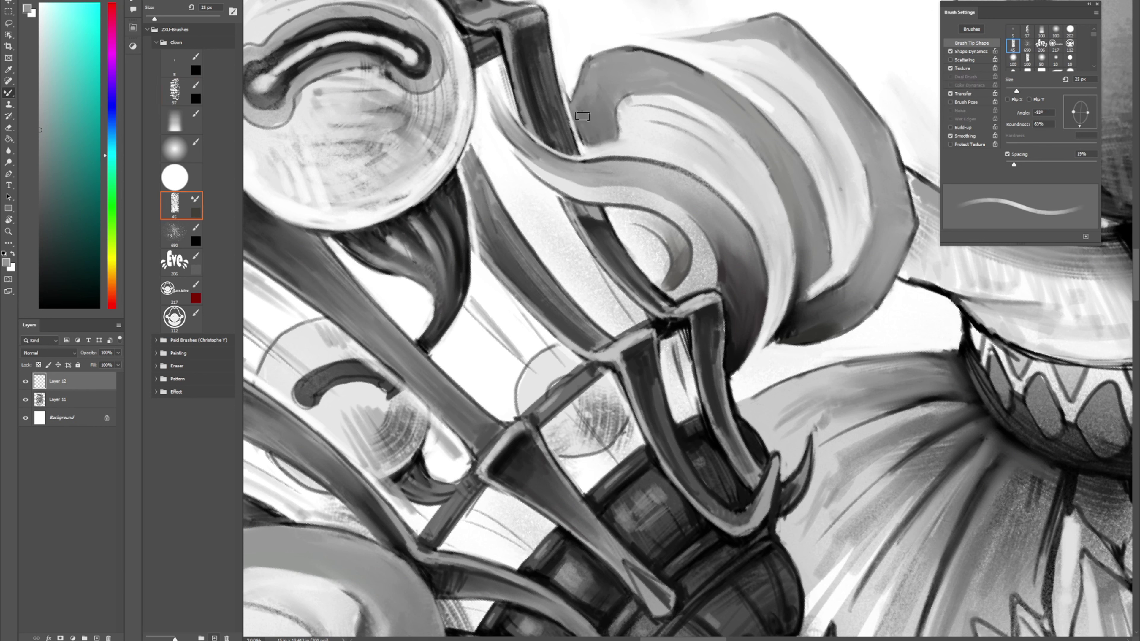
{"action": "key", "text": "shift+b"}
{"action": "left_click", "coordinate": [633, 106], "text": "alt"}
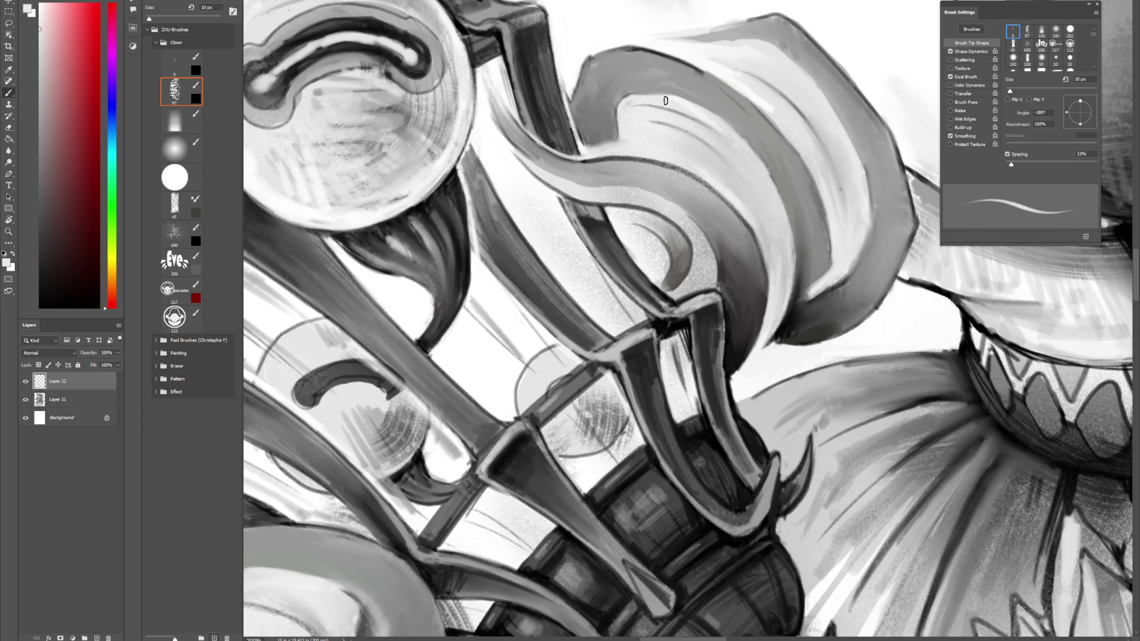
Step: Cover the dark outline along the middle grey band's outer edge with sampled grey and blend the pale folds beside it
{"action": "key", "text": "r"}
{"action": "left_click_drag", "start_coordinate": [730, 70], "coordinate": [933, 255]}
{"action": "key", "text": "space"}
{"action": "left_click_drag", "start_coordinate": [966, 114], "coordinate": [659, 114]}
{"action": "left_click", "coordinate": [579, 135], "text": "alt"}
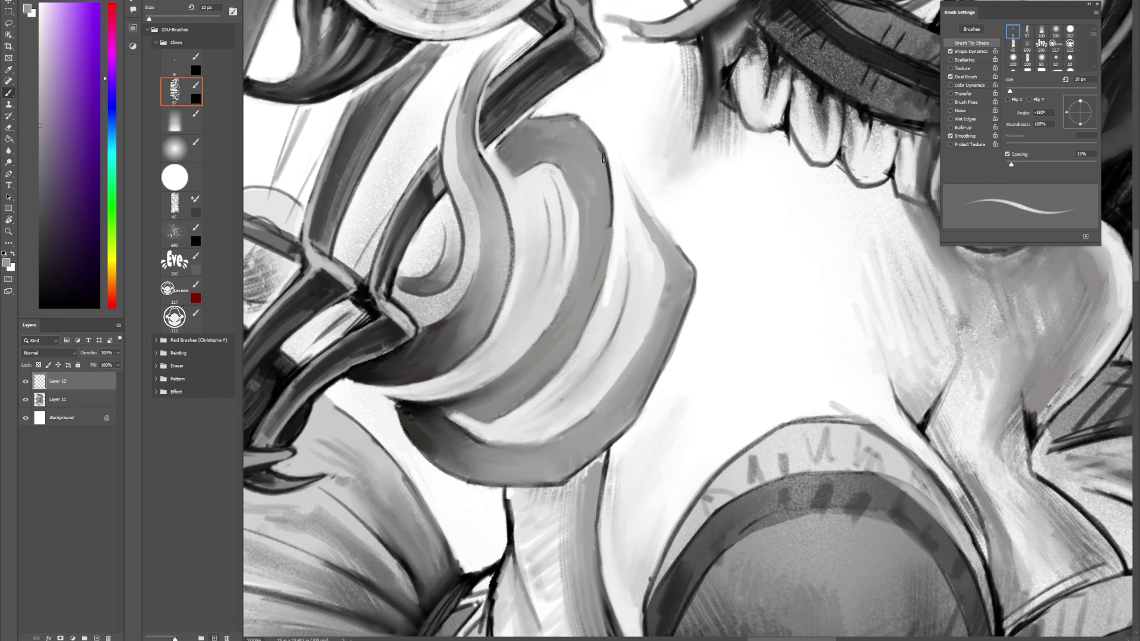
{"action": "left_click_drag", "start_coordinate": [600, 144], "coordinate": [603, 162]}
{"action": "left_click_drag", "start_coordinate": [599, 277], "coordinate": [580, 332]}
{"action": "key", "text": "shift+b"}
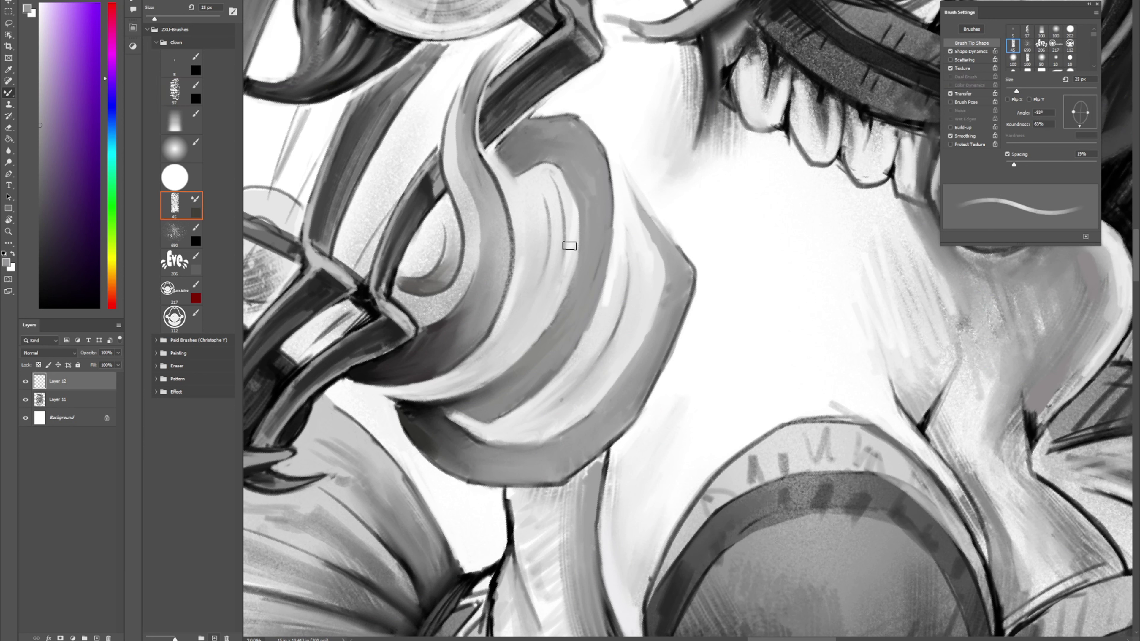
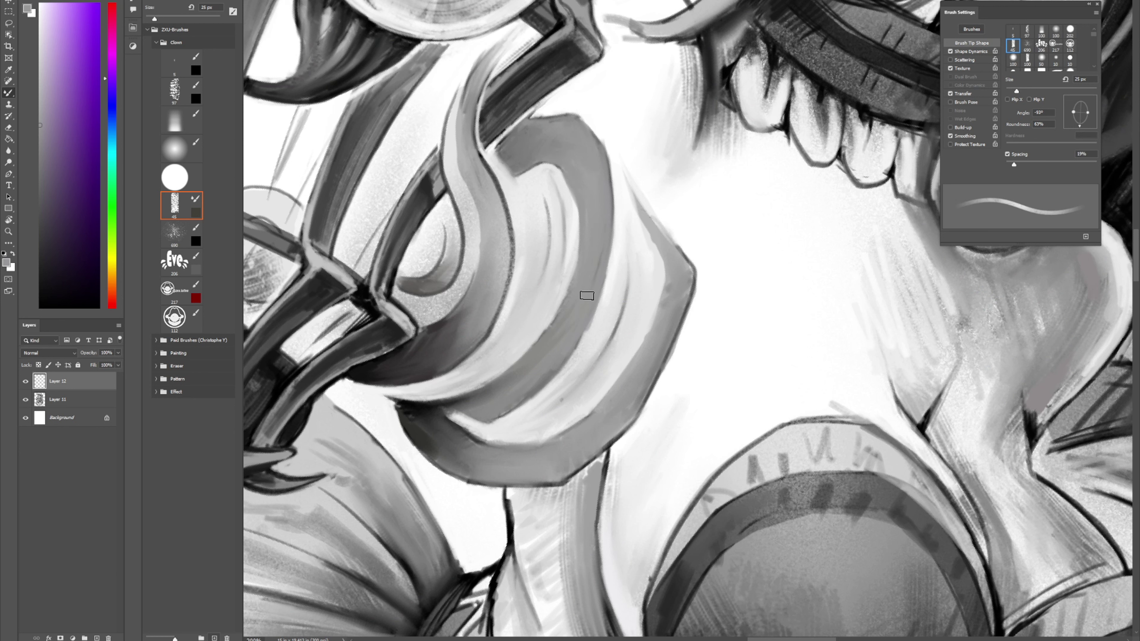
{"action": "key", "text": "shift+b"}
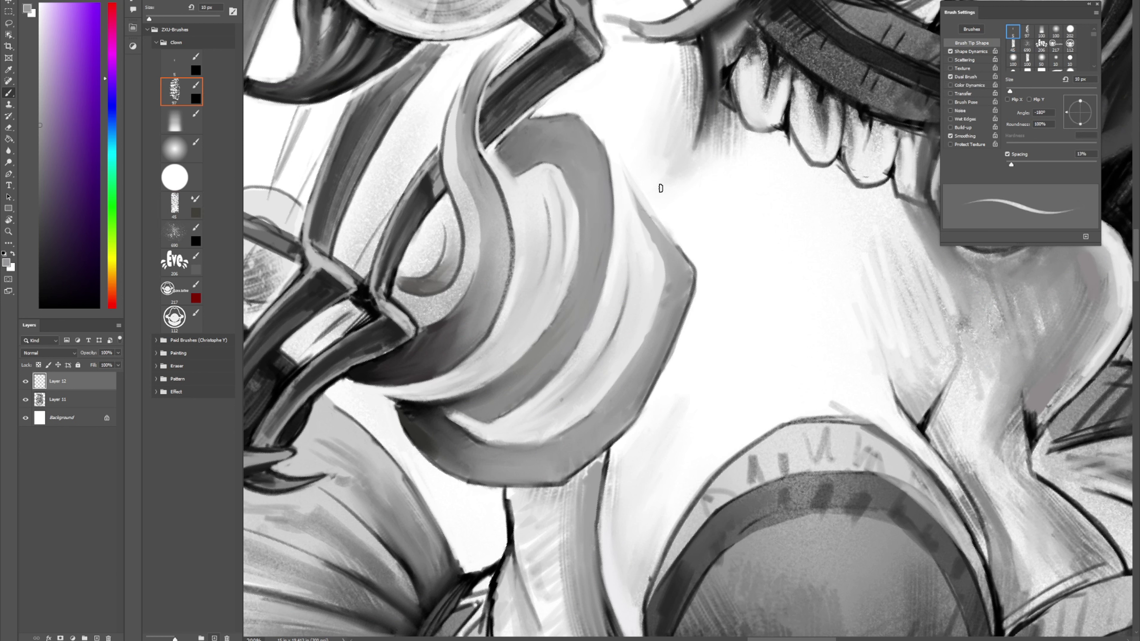
Step: Clean the upper outer edge of the outermost fold with the sampled pale background tone and blend its corner
{"action": "left_click", "coordinate": [639, 179], "text": "alt"}
{"action": "left_click_drag", "start_coordinate": [630, 174], "coordinate": [677, 236]}
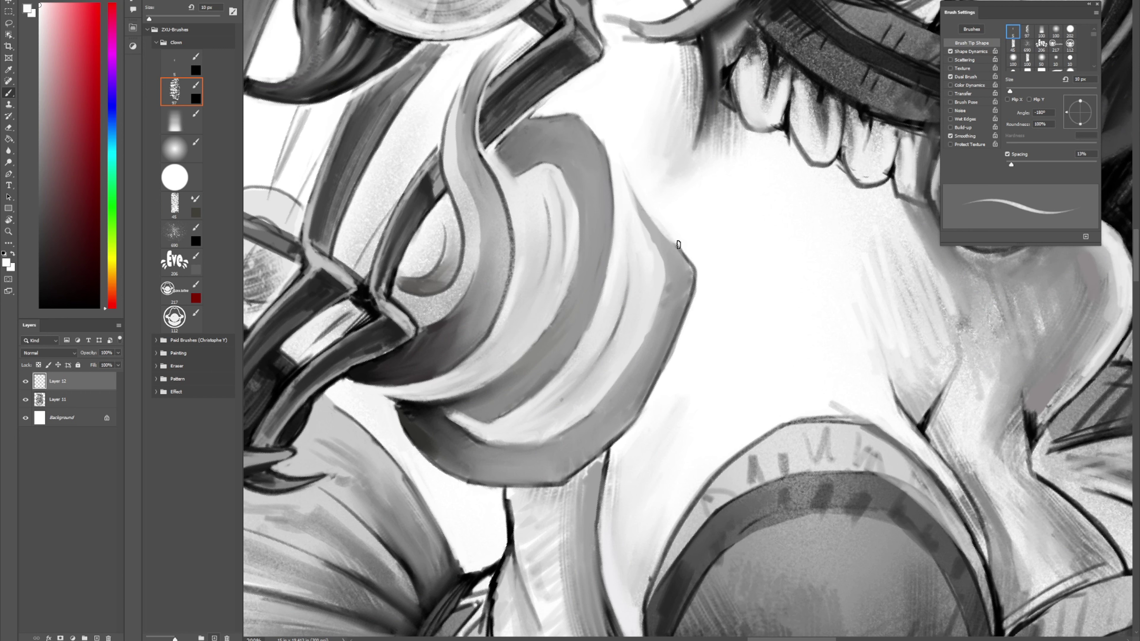
{"action": "key", "text": "period"}
{"action": "key", "text": "period"}
{"action": "key", "text": "period"}
{"action": "key", "text": "period"}
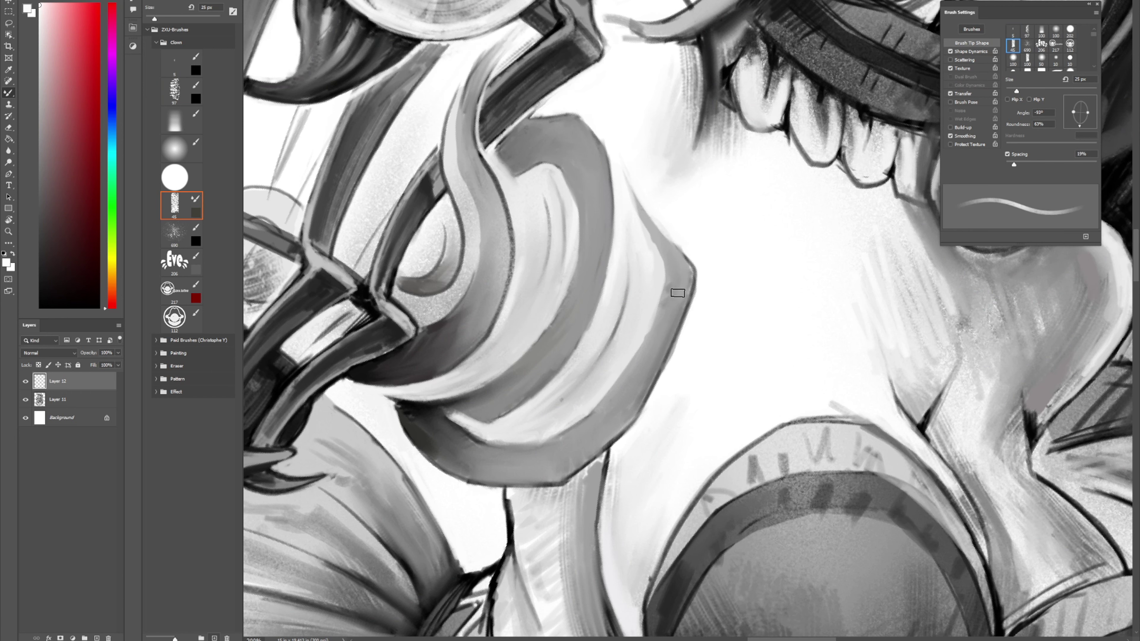
Step: Paint sampled grey over the outline on the S-shaped ribbon's outer side and blend it into the surrounding folds
{"action": "scroll", "coordinate": [678, 293], "scroll_direction": "down", "scroll_amount": 4}
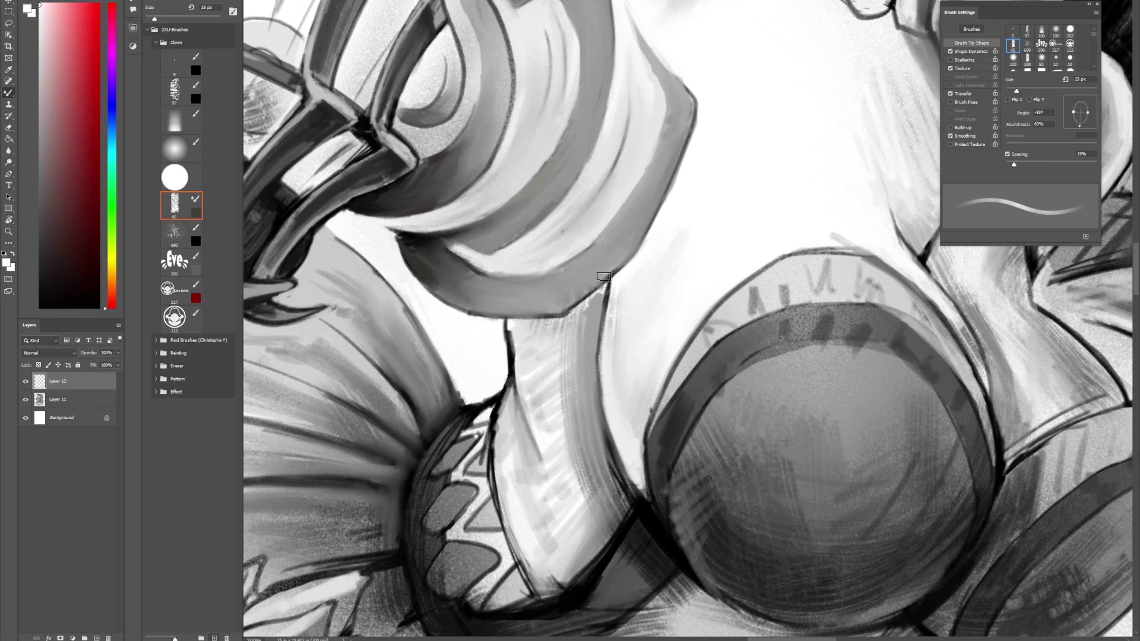
{"action": "scroll", "coordinate": [557, 443], "scroll_direction": "up", "scroll_amount": 5}
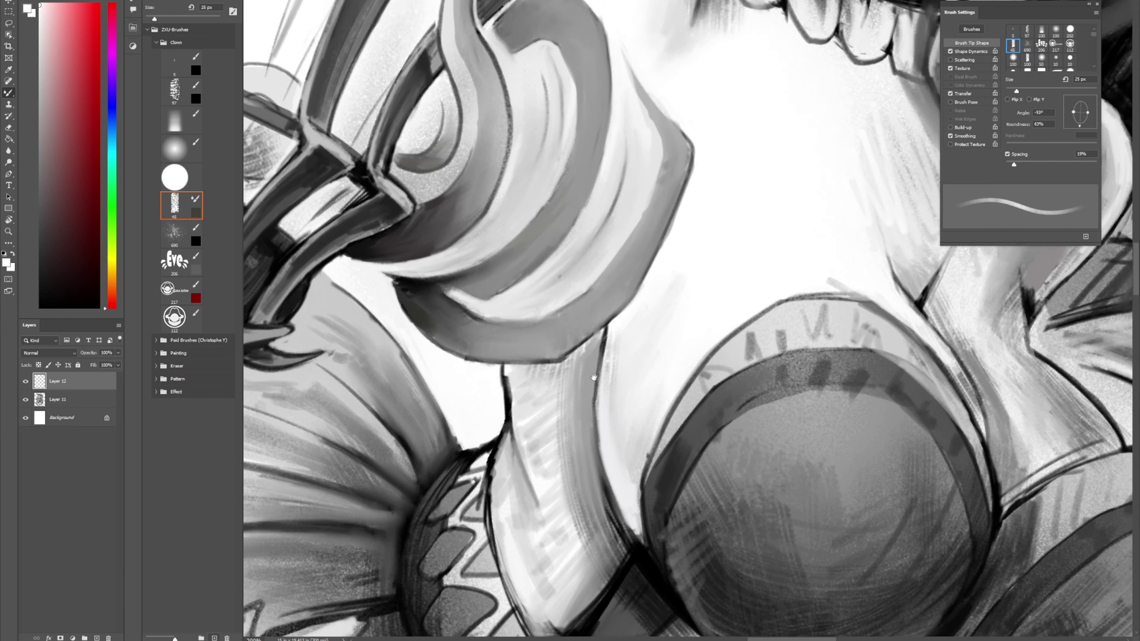
{"action": "key", "text": "shift+b"}
{"action": "left_click", "coordinate": [491, 216], "text": "alt"}
{"action": "mouse_move", "coordinate": [483, 193]}
{"action": "left_mouse_down"}
{"action": "mouse_move", "coordinate": [511, 269]}
{"action": "mouse_move", "coordinate": [509, 323]}
{"action": "mouse_move", "coordinate": [485, 384]}
{"action": "left_mouse_up"}
{"action": "key", "text": "period"}
{"action": "key", "text": "period"}
{"action": "key", "text": "period"}
{"action": "key", "text": "period"}
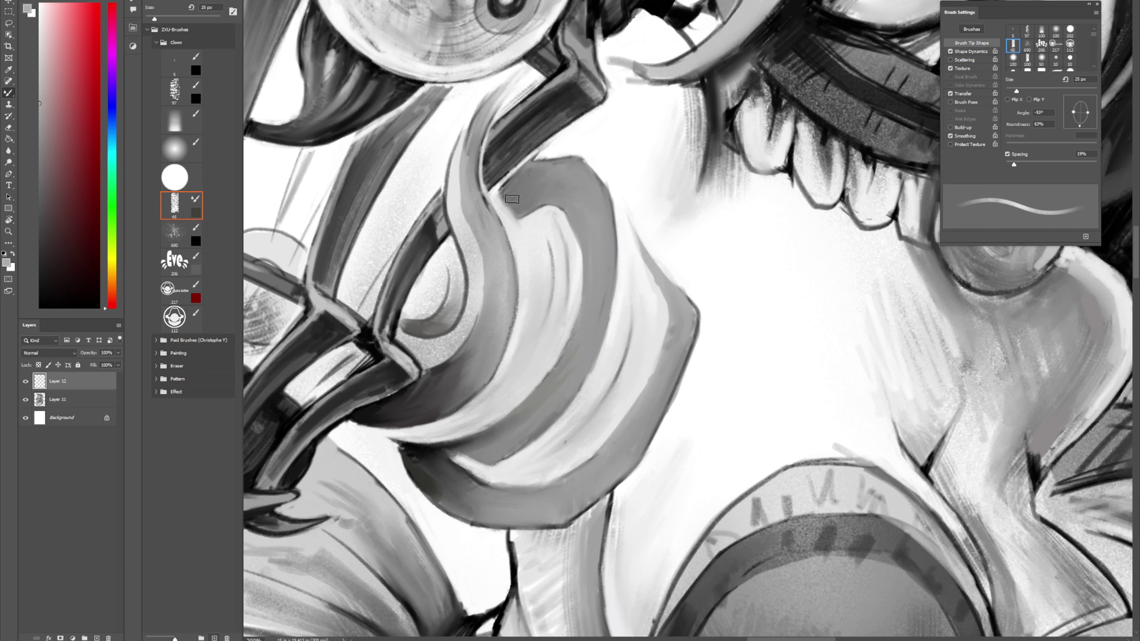
Step: Lighten the inner edge of the S-shaped ribbon with a sampled light grey and blend the stroke
{"action": "key", "text": "comma"}
{"action": "key", "text": "comma"}
{"action": "key", "text": "comma"}
{"action": "key", "text": "comma"}
{"action": "left_click", "coordinate": [458, 178], "text": "alt"}
{"action": "mouse_move", "coordinate": [457, 143]}
{"action": "left_mouse_down"}
{"action": "mouse_move", "coordinate": [452, 224]}
{"action": "mouse_move", "coordinate": [449, 211]}
{"action": "mouse_move", "coordinate": [455, 147]}
{"action": "mouse_move", "coordinate": [450, 219]}
{"action": "mouse_move", "coordinate": [465, 321]}
{"action": "left_mouse_up"}
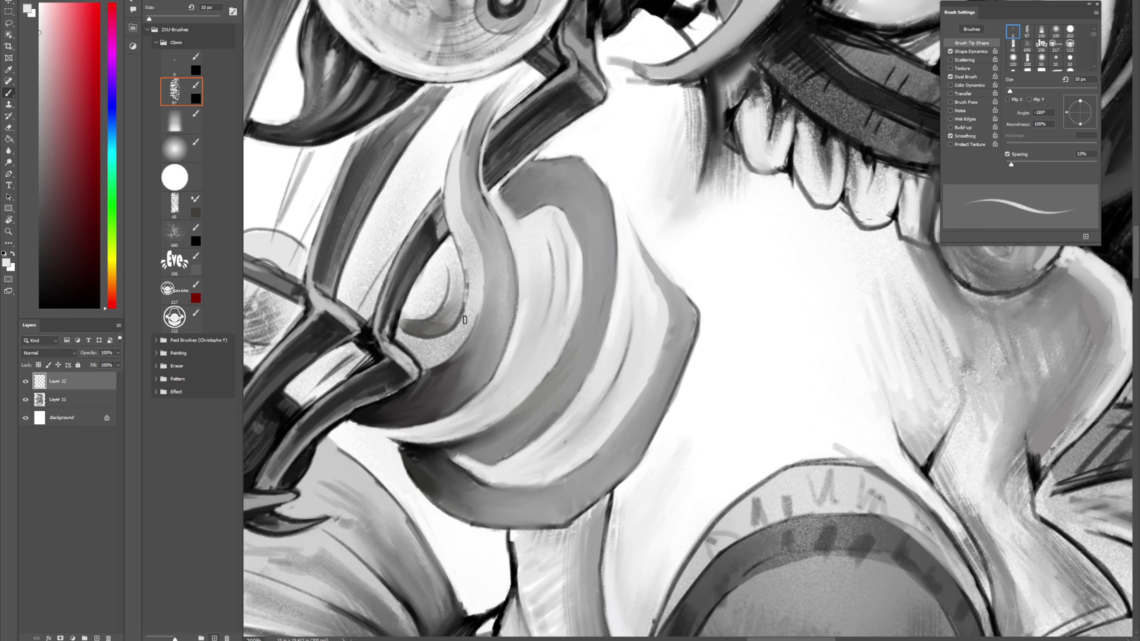
{"action": "key", "text": "shift+b"}
{"action": "left_click_drag", "start_coordinate": [463, 248], "coordinate": [469, 289]}
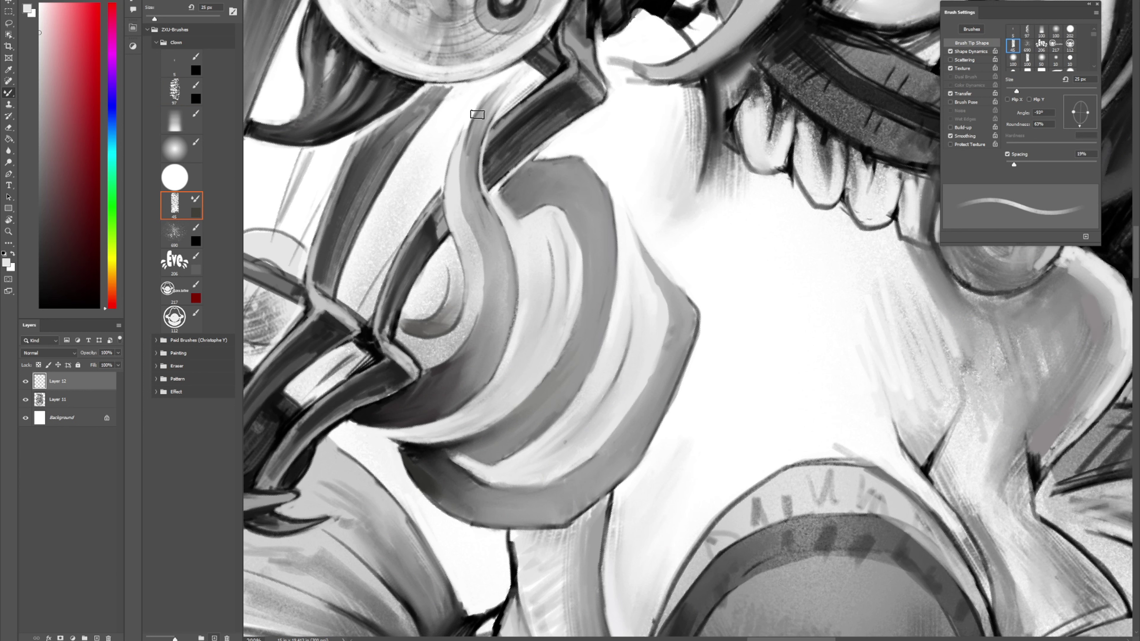
Step: Reinforce the edge of the cage bar behind the large eyeball's hook with a sampled dark tone
{"action": "key", "text": "comma"}
{"action": "key", "text": "comma"}
{"action": "key", "text": "comma"}
{"action": "key", "text": "comma"}
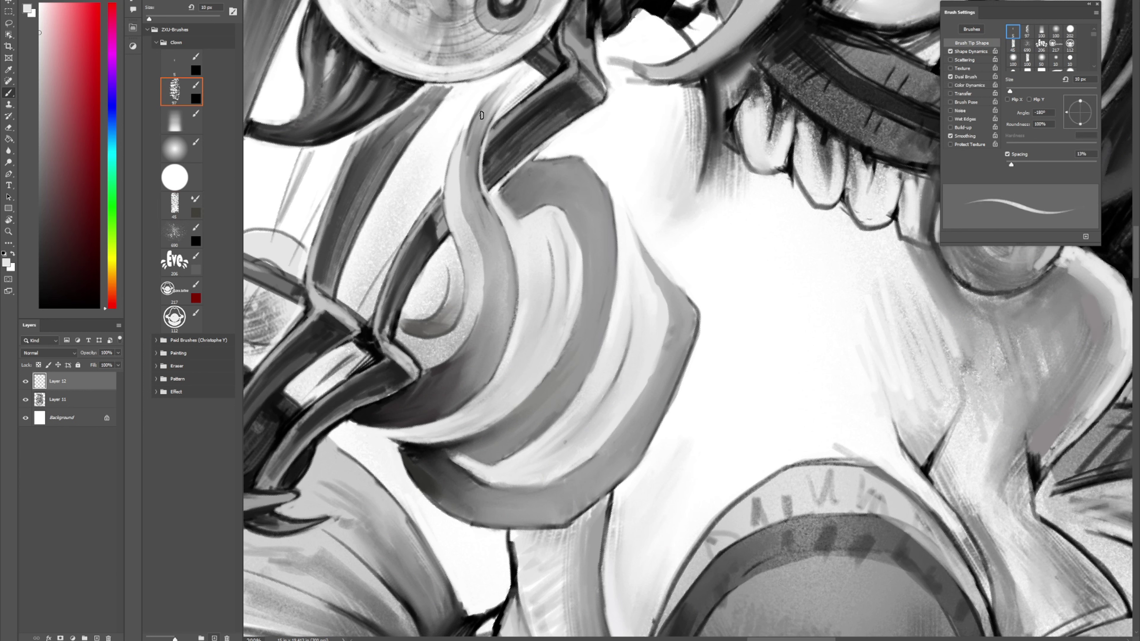
{"action": "left_click", "coordinate": [388, 304], "text": "alt"}
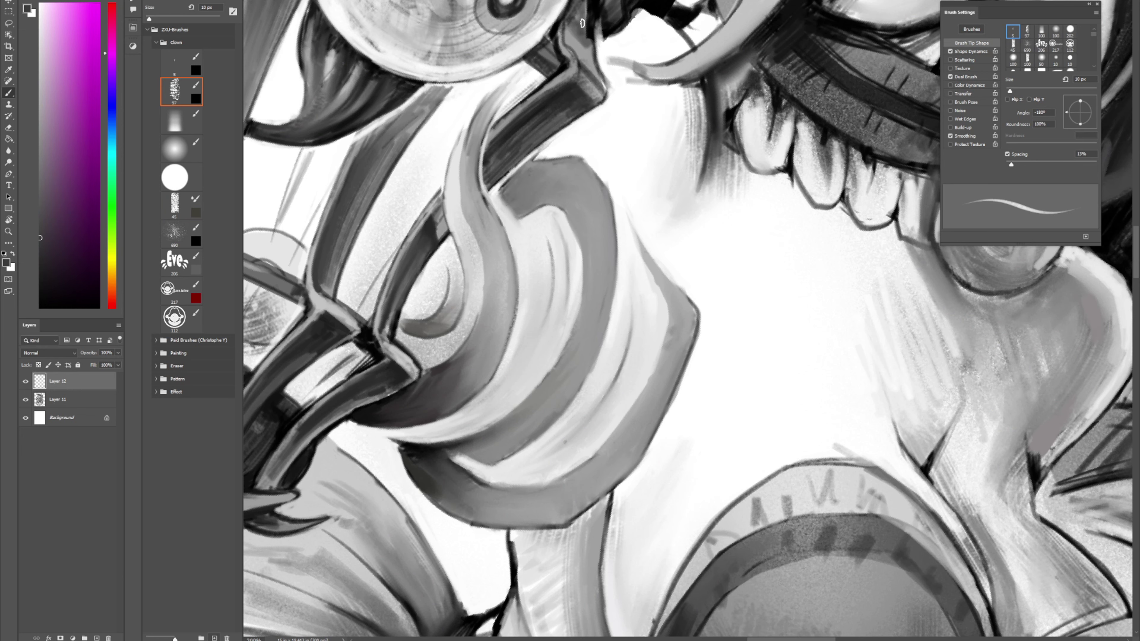
{"action": "key", "text": "r"}
{"action": "left_click_drag", "start_coordinate": [629, 54], "coordinate": [521, 203]}
{"action": "key", "text": "space"}
{"action": "mouse_move", "coordinate": [521, 203]}
{"action": "left_mouse_down"}
{"action": "mouse_move", "coordinate": [608, 164]}
{"action": "mouse_move", "coordinate": [671, 98]}
{"action": "left_mouse_up"}
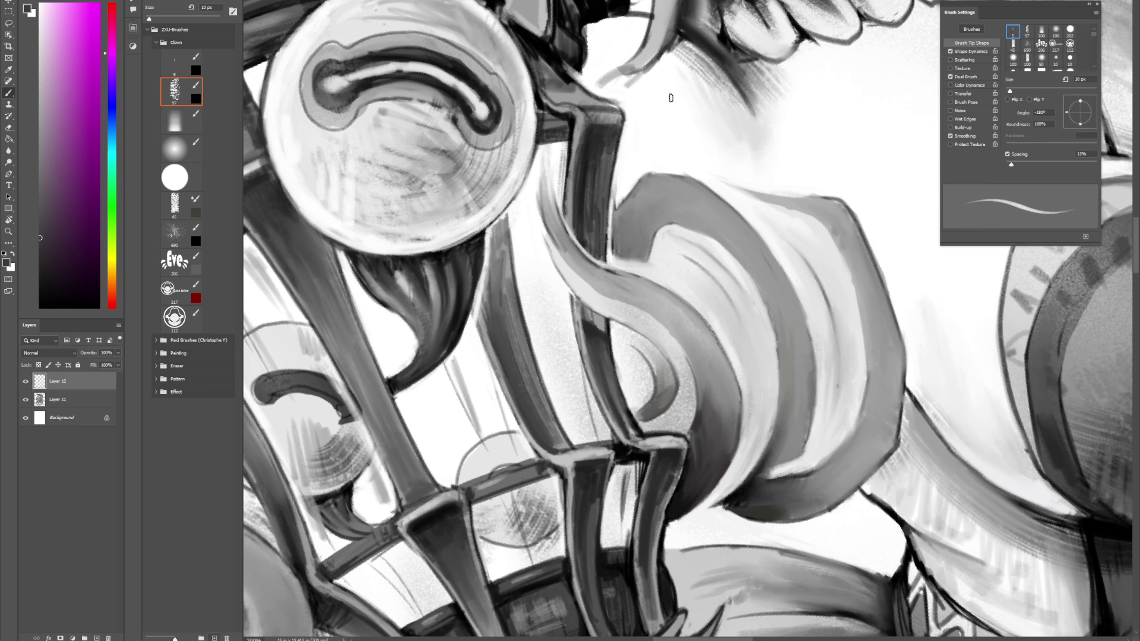
{"action": "left_click_drag", "start_coordinate": [496, 192], "coordinate": [472, 310]}
Step: Clean the gap between the large eyeball's hook and the adjacent cage bar with sampled white and touch up the bar's edge
{"action": "left_click", "coordinate": [480, 253], "text": "alt"}
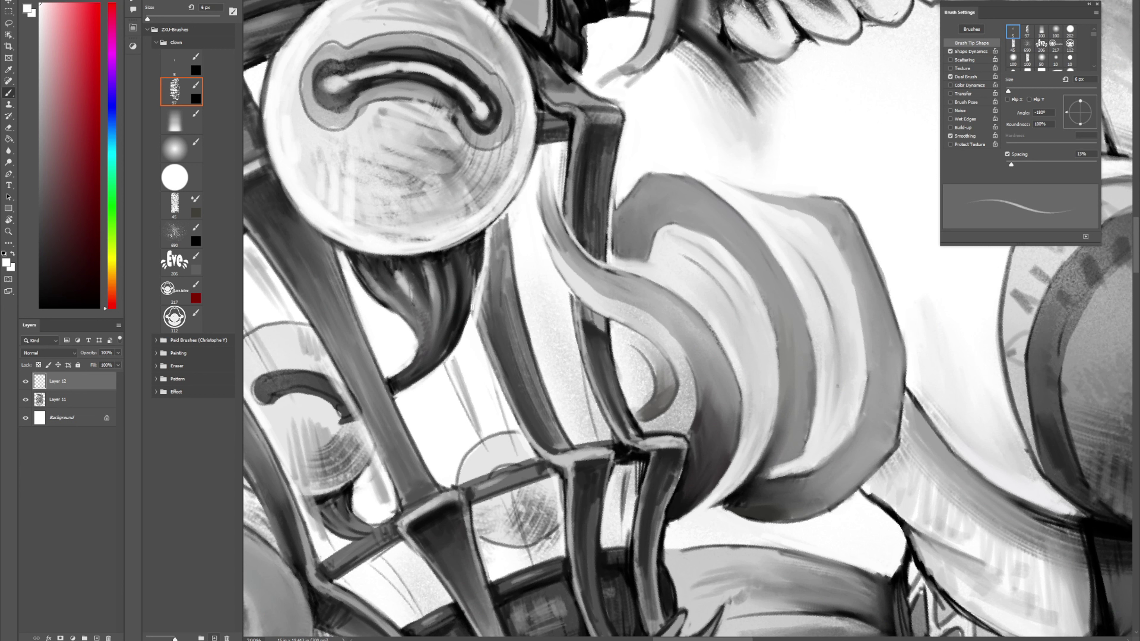
{"action": "left_click_drag", "start_coordinate": [468, 256], "coordinate": [465, 328]}
{"action": "left_click", "coordinate": [479, 265], "text": "alt"}
{"action": "mouse_move", "coordinate": [478, 275]}
{"action": "left_mouse_down"}
{"action": "mouse_move", "coordinate": [474, 301]}
{"action": "mouse_move", "coordinate": [476, 237]}
{"action": "mouse_move", "coordinate": [474, 283]}
{"action": "left_mouse_up"}
{"action": "left_click", "coordinate": [472, 302], "text": "alt"}
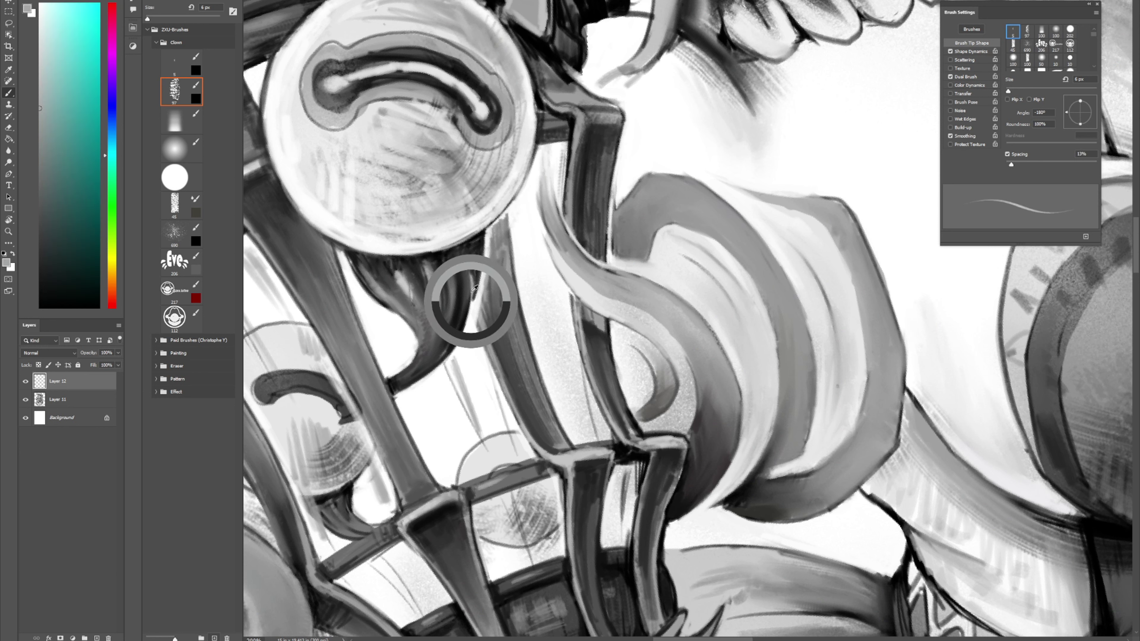
{"action": "key", "text": "period"}
{"action": "key", "text": "period"}
{"action": "key", "text": "period"}
{"action": "key", "text": "period"}
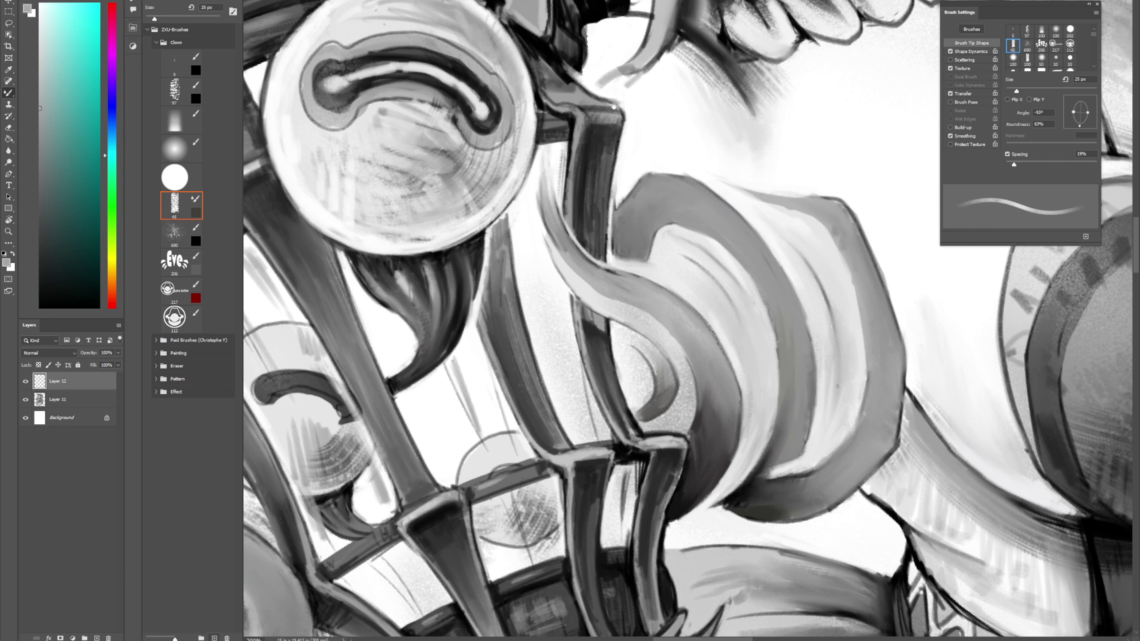
Step: Review the illustration from the cage and clown's face out to the overall composition
{"action": "scroll", "coordinate": [639, 132], "scroll_direction": "up", "scroll_amount": 5}
{"action": "key", "text": "comma"}
{"action": "key", "text": "comma"}
{"action": "key", "text": "comma"}
{"action": "key", "text": "comma"}
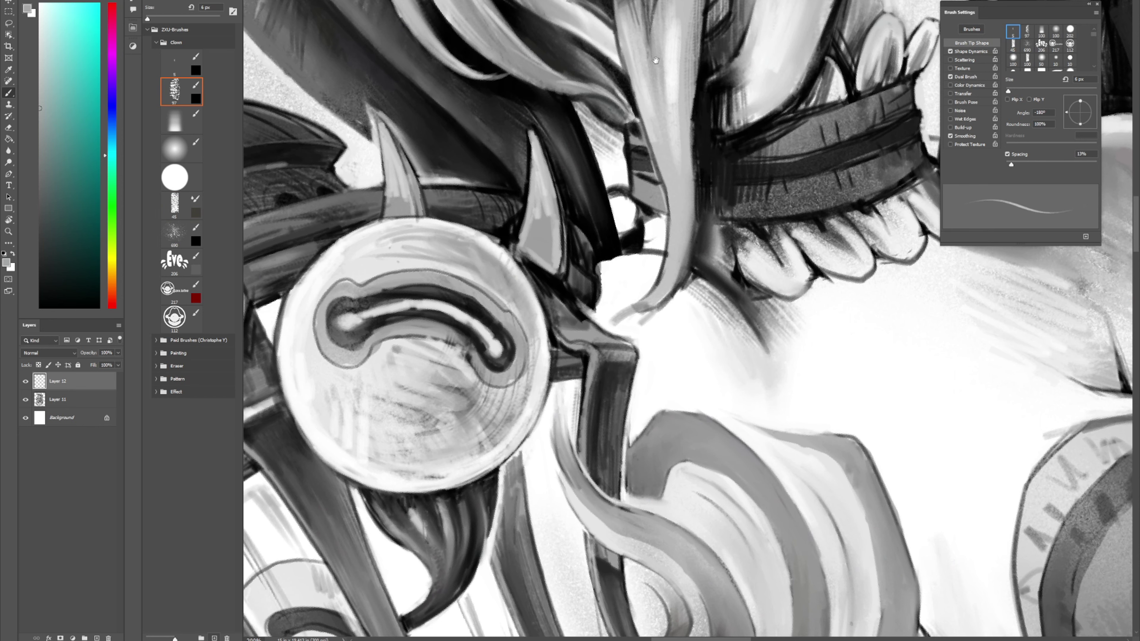
{"action": "left_click_drag", "start_coordinate": [656, 60], "coordinate": [665, 212]}
{"action": "key", "text": "r"}
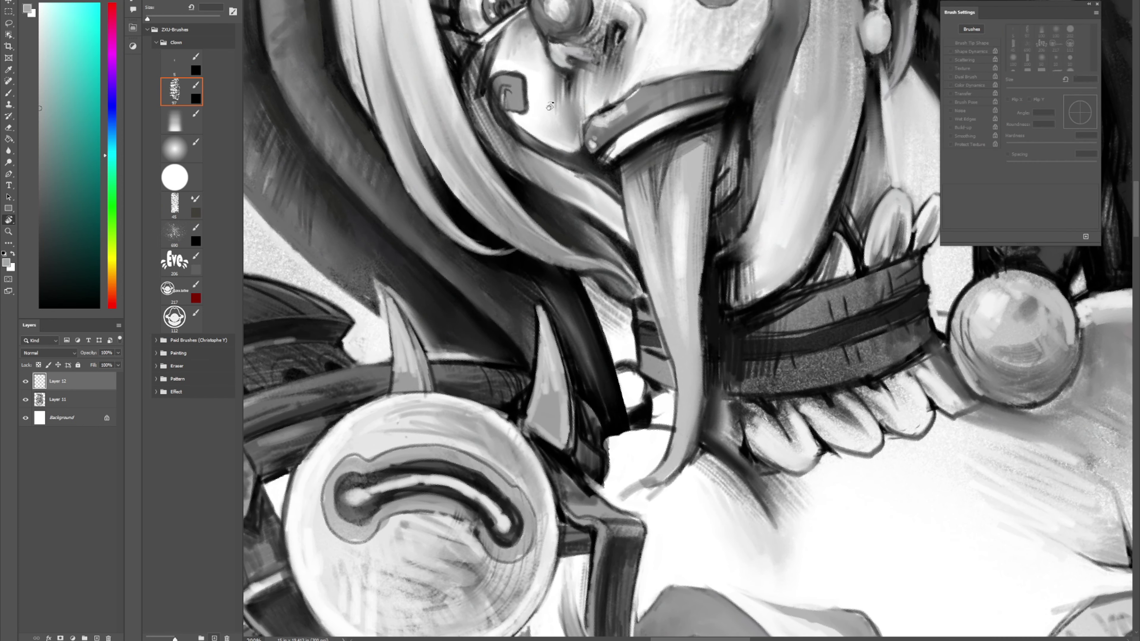
{"action": "left_click_drag", "start_coordinate": [553, 122], "coordinate": [603, 209]}
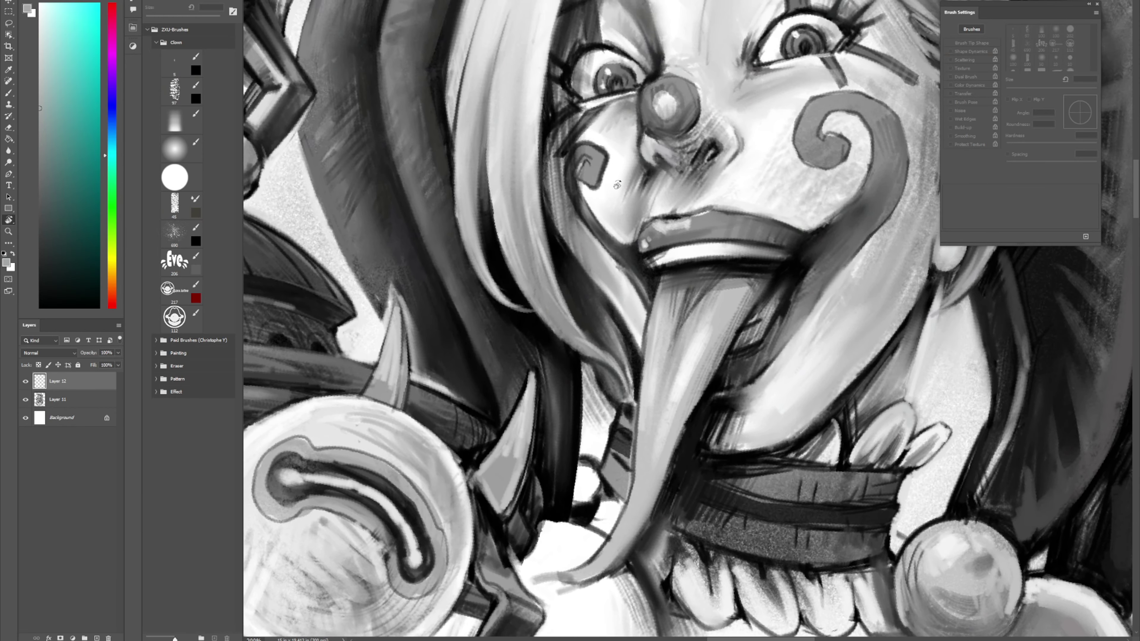
{"action": "key", "text": "z"}
{"action": "left_click", "coordinate": [628, 163], "text": "alt"}
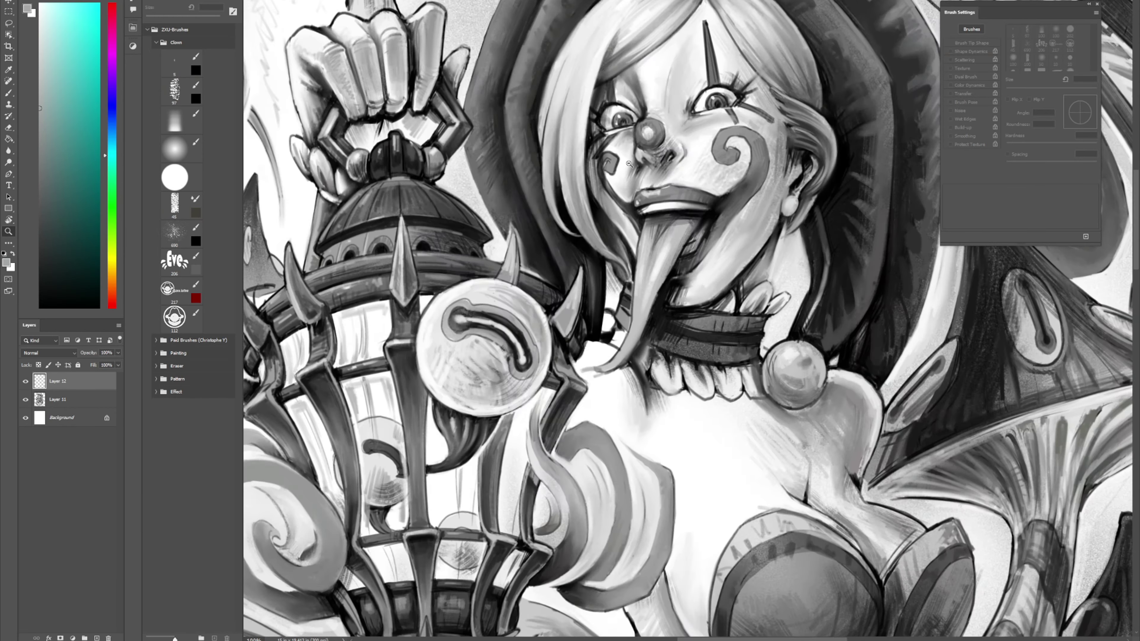
{"action": "left_click", "coordinate": [638, 153], "text": "alt"}
{"action": "left_click", "coordinate": [640, 157], "text": "alt"}
{"action": "mouse_move", "coordinate": [655, 211]}
{"action": "left_mouse_down"}
{"action": "mouse_move", "coordinate": [646, 152]}
{"action": "mouse_move", "coordinate": [644, 220]}
{"action": "left_mouse_up"}
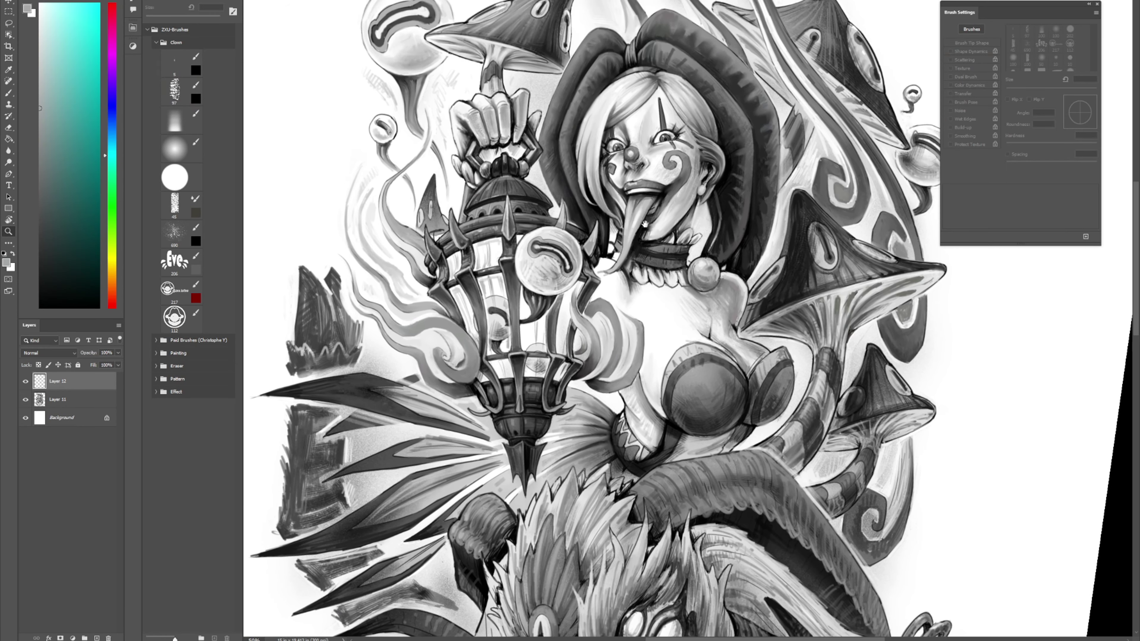
Step: Compare the artwork with and without the retouching layer, and merge that layer into the artwork layer below
{"action": "left_click", "coordinate": [26, 381]}
{"action": "left_click", "coordinate": [25, 382]}
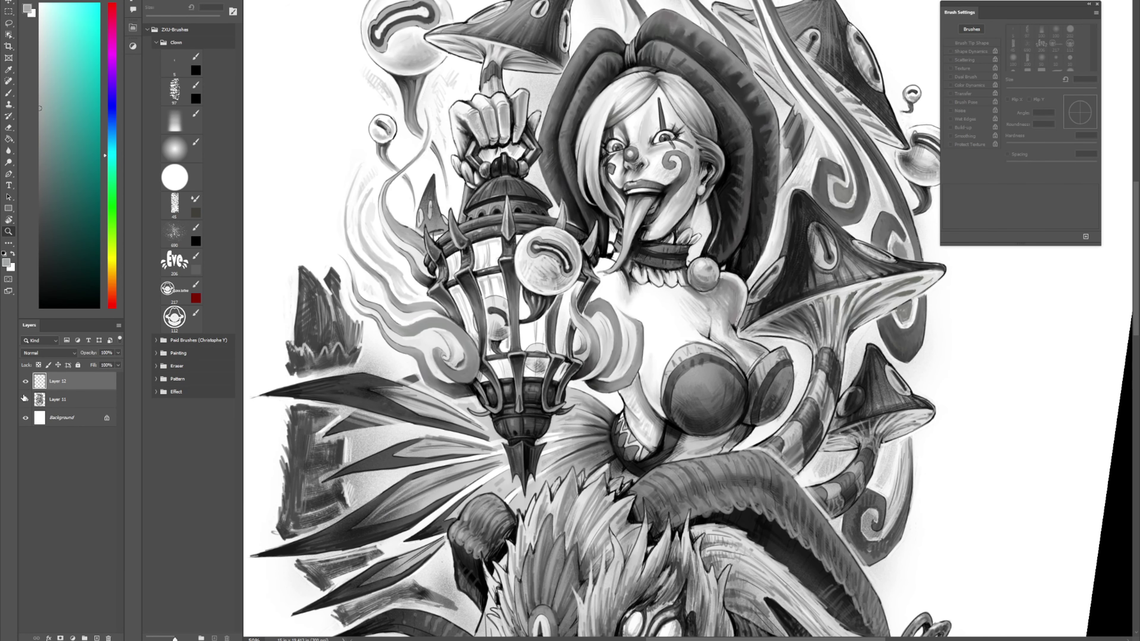
{"action": "key", "text": "Delete"}
{"action": "left_click", "coordinate": [26, 382]}
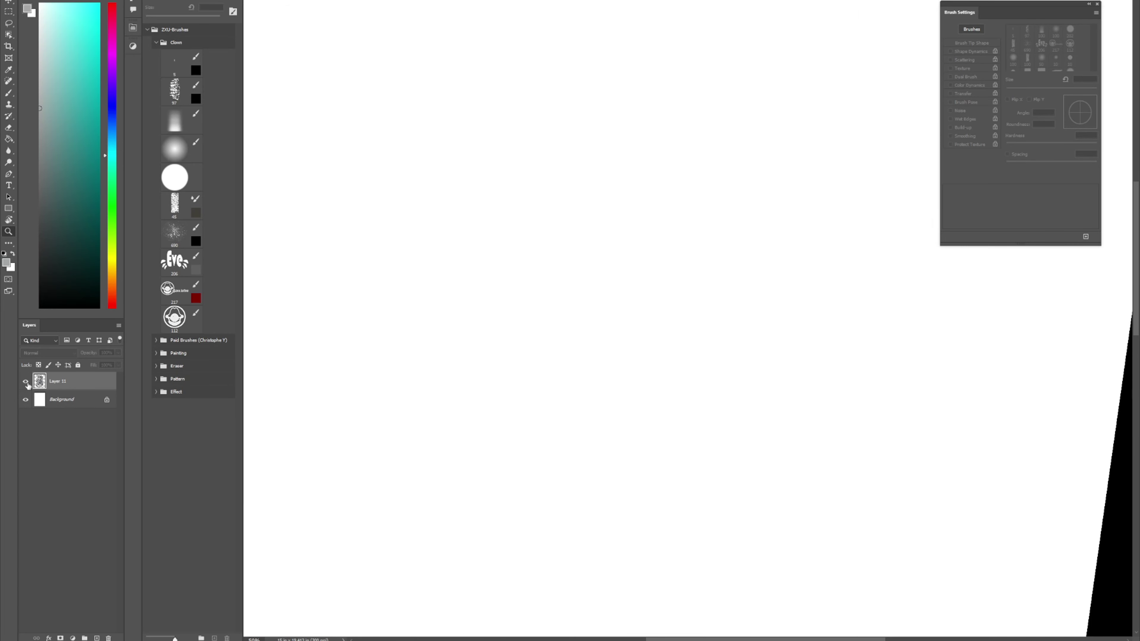
{"action": "left_click", "coordinate": [26, 382]}
Step: Clean the tip of the long dark feather beneath the lantern with sampled white
{"action": "left_click_drag", "start_coordinate": [662, 168], "coordinate": [680, 247]}
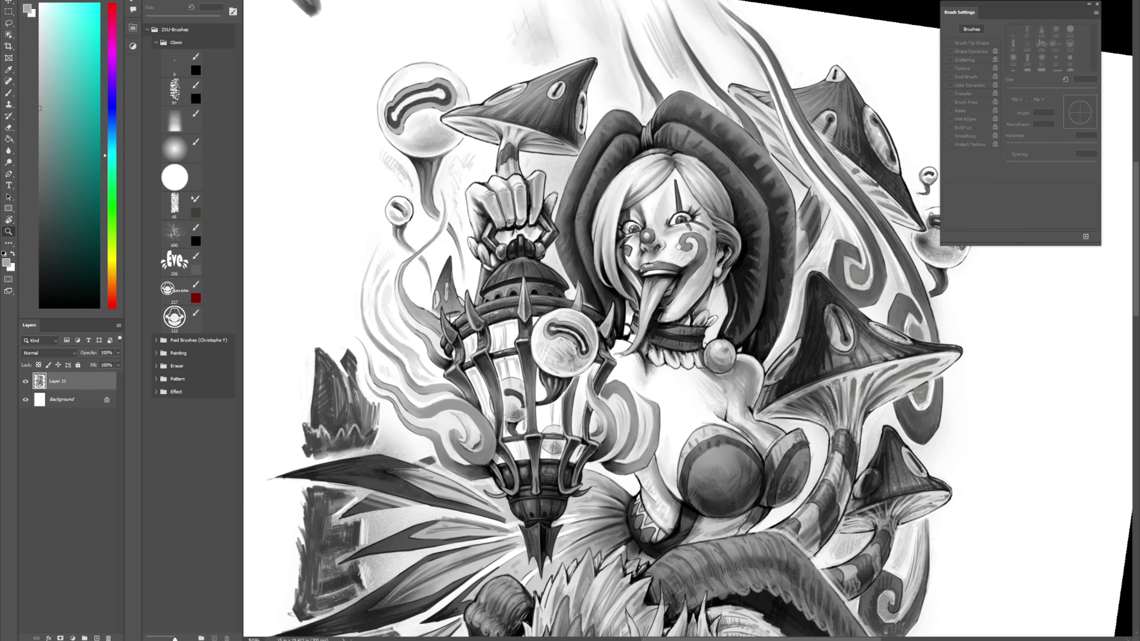
{"action": "scroll", "coordinate": [695, 232], "scroll_direction": "down", "scroll_amount": 6}
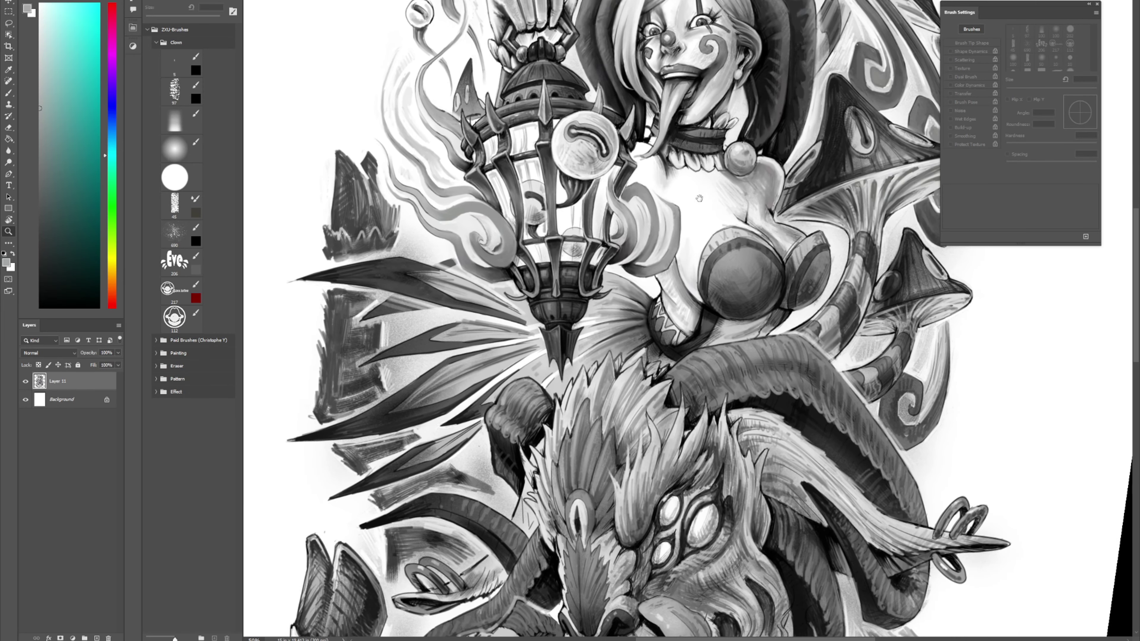
{"action": "scroll", "coordinate": [709, 223], "scroll_direction": "down", "scroll_amount": 3}
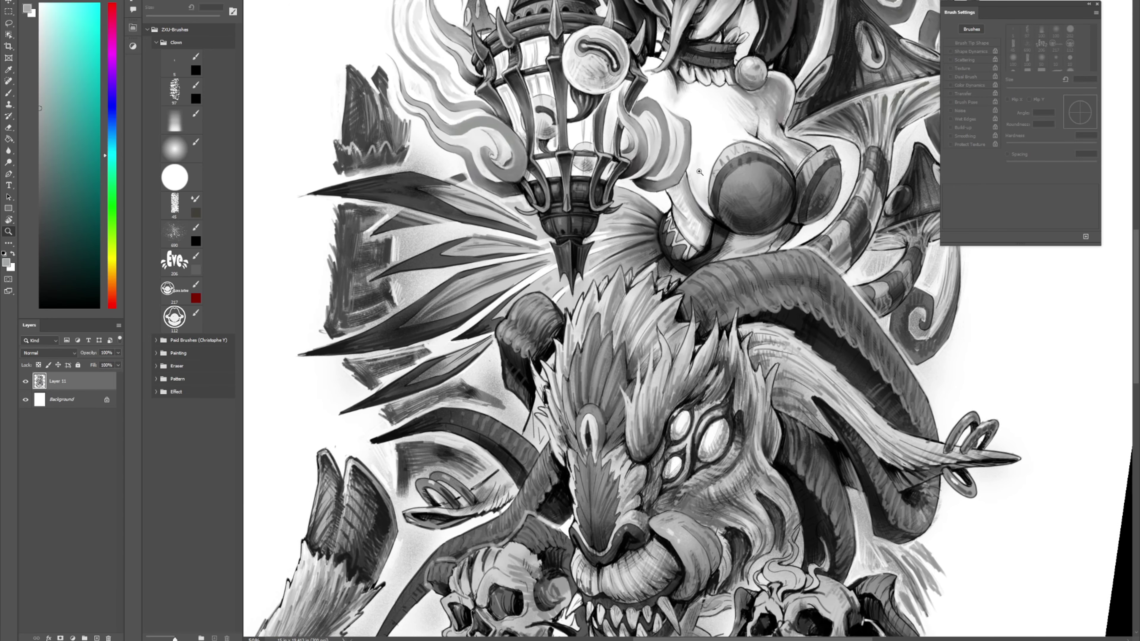
{"action": "key", "text": "r"}
{"action": "left_click_drag", "start_coordinate": [618, 240], "coordinate": [588, 285]}
{"action": "key", "text": "space"}
{"action": "mouse_move", "coordinate": [501, 447]}
{"action": "left_mouse_down"}
{"action": "mouse_move", "coordinate": [577, 251]}
{"action": "mouse_move", "coordinate": [627, 251]}
{"action": "mouse_move", "coordinate": [629, 193]}
{"action": "left_mouse_up"}
{"action": "key", "text": "z"}
{"action": "key", "text": "space"}
{"action": "key", "text": "b"}
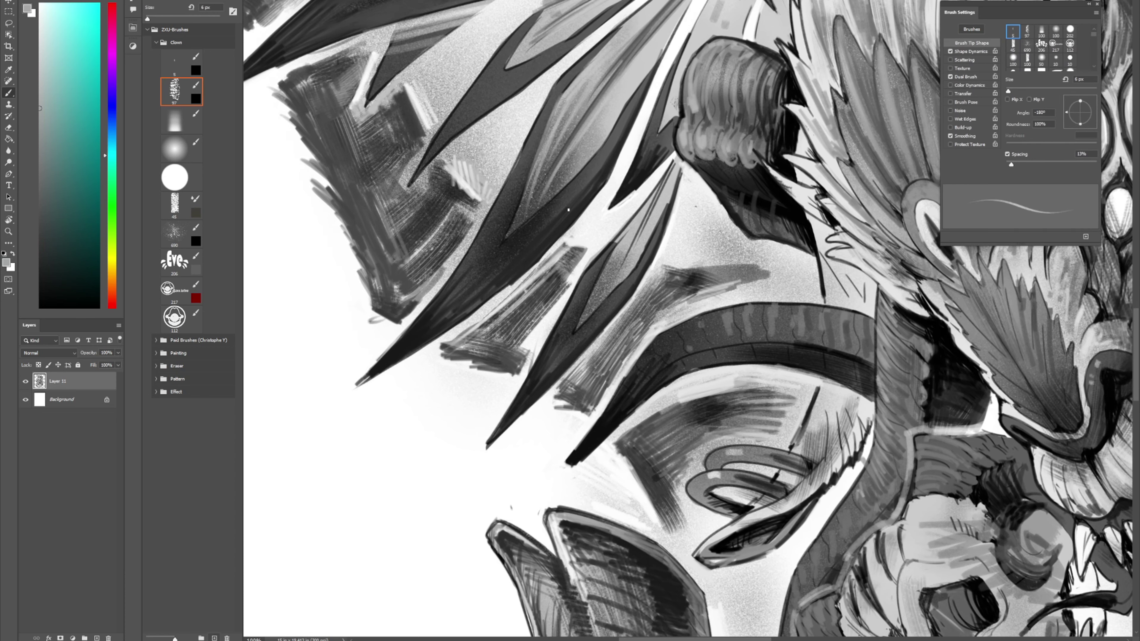
{"action": "left_click", "coordinate": [550, 246], "text": "alt"}
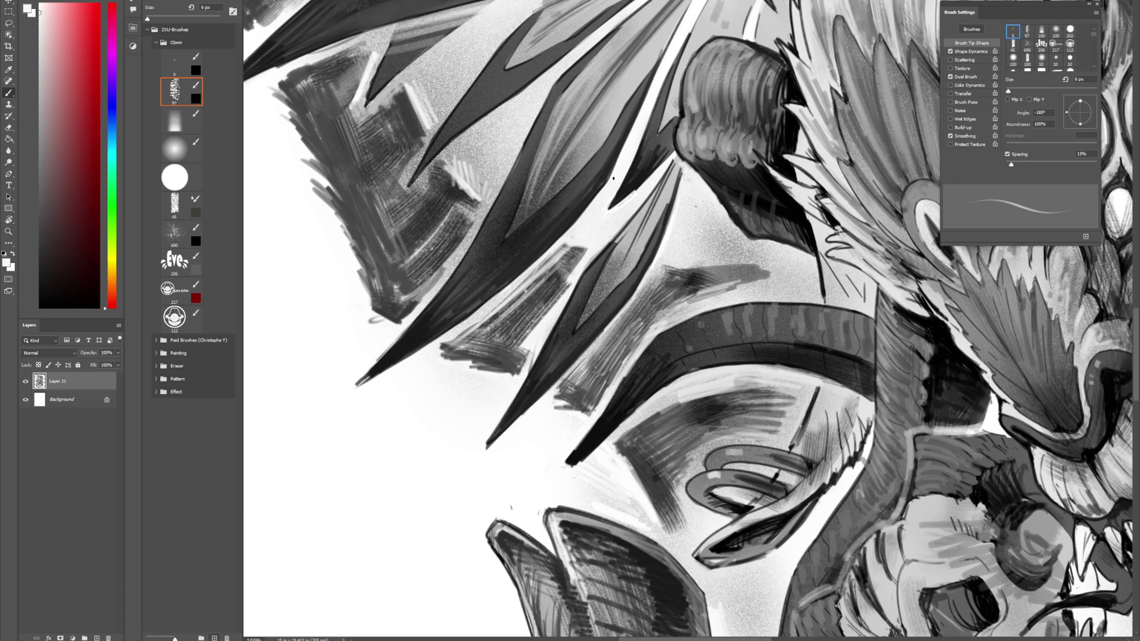
{"action": "mouse_move", "coordinate": [357, 386]}
{"action": "left_mouse_down"}
{"action": "mouse_move", "coordinate": [390, 354]}
{"action": "mouse_move", "coordinate": [377, 373]}
{"action": "mouse_move", "coordinate": [437, 335]}
{"action": "mouse_move", "coordinate": [367, 375]}
{"action": "mouse_move", "coordinate": [386, 346]}
{"action": "mouse_move", "coordinate": [357, 383]}
{"action": "mouse_move", "coordinate": [395, 337]}
{"action": "mouse_move", "coordinate": [368, 378]}
{"action": "left_mouse_up"}
{"action": "key", "text": "r"}
{"action": "left_click_drag", "start_coordinate": [464, 295], "coordinate": [508, 340]}
{"action": "key", "text": "space"}
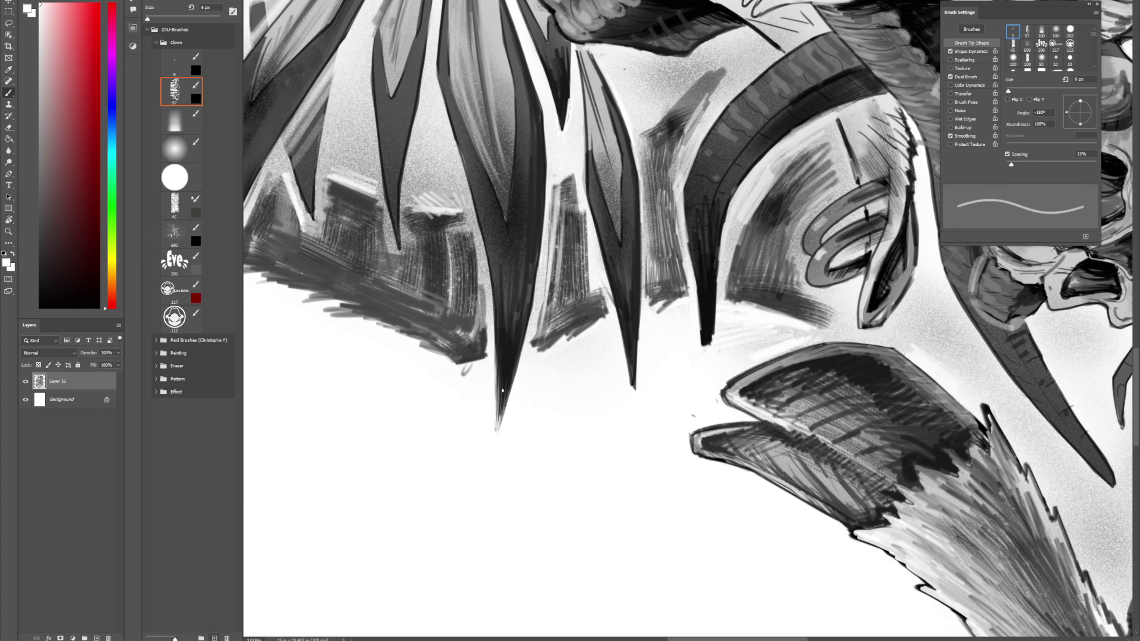
{"action": "mouse_move", "coordinate": [502, 390]}
{"action": "left_mouse_down"}
{"action": "mouse_move", "coordinate": [497, 416]}
{"action": "mouse_move", "coordinate": [505, 382]}
{"action": "left_mouse_up"}
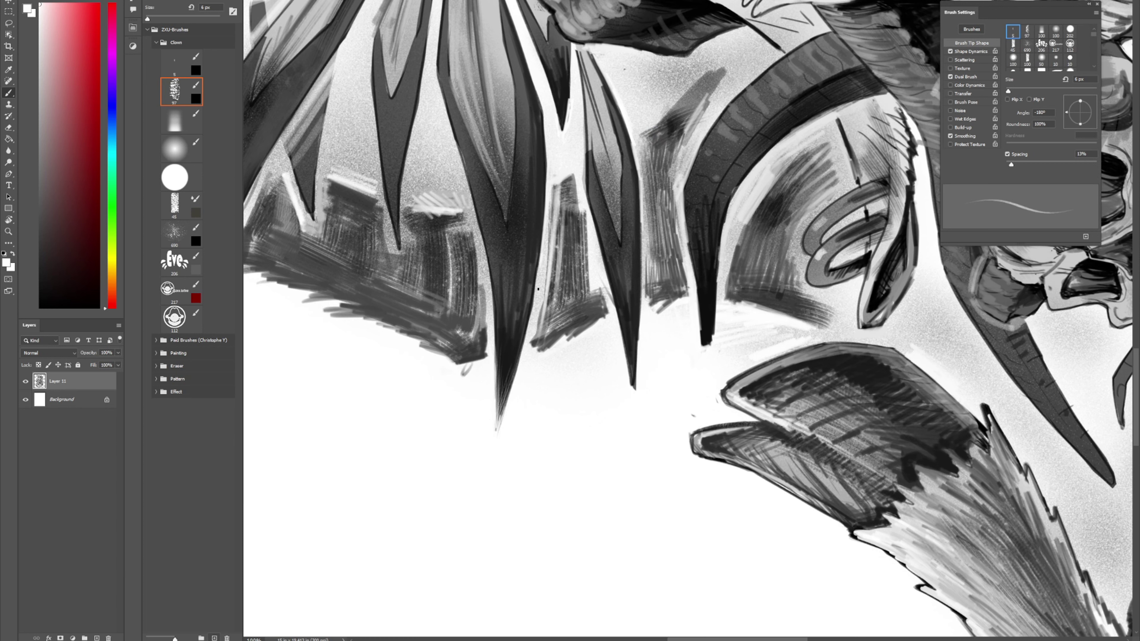
Step: Clean the outer edge of the neighbouring narrow feather's tip with white using a slightly larger brush
{"action": "key", "text": "bracketright"}
{"action": "key", "text": "bracketright"}
{"action": "key", "text": "bracketright"}
{"action": "left_click_drag", "start_coordinate": [642, 320], "coordinate": [633, 391]}
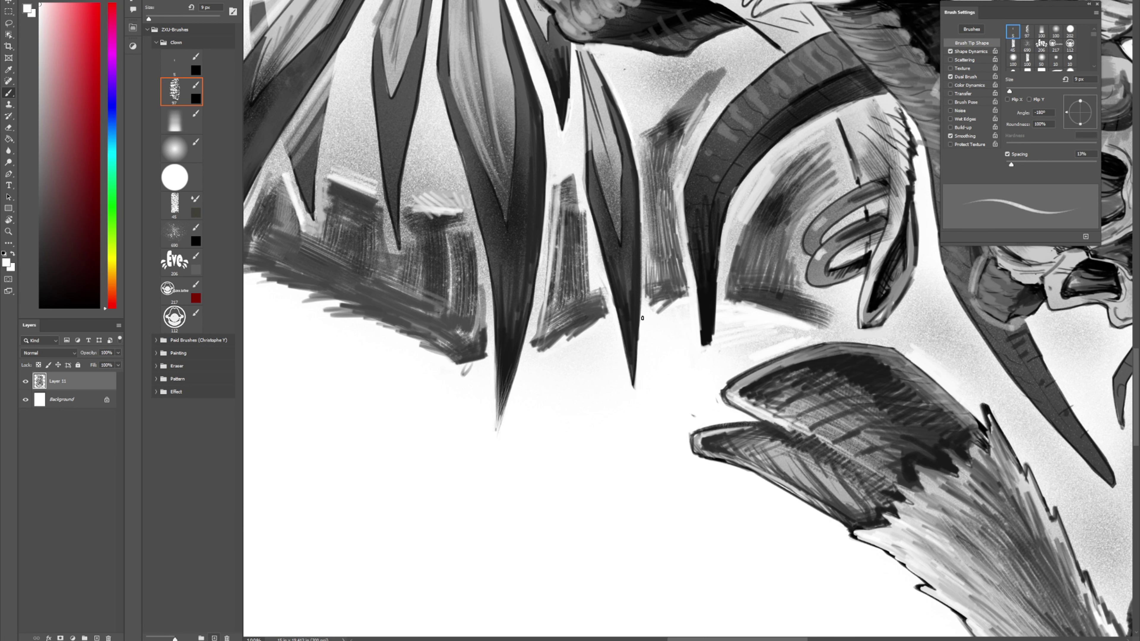
Step: Reinforce the curved horn's dark tip with a sampled tone and clean its inner edge with the sampled pale background
{"action": "left_click", "coordinate": [705, 312], "text": "alt"}
{"action": "left_click_drag", "start_coordinate": [695, 278], "coordinate": [701, 340]}
{"action": "left_click_drag", "start_coordinate": [698, 300], "coordinate": [706, 354]}
{"action": "left_click", "coordinate": [716, 358], "text": "alt"}
{"action": "left_click", "coordinate": [682, 216], "text": "alt"}
{"action": "left_click_drag", "start_coordinate": [725, 216], "coordinate": [717, 273]}
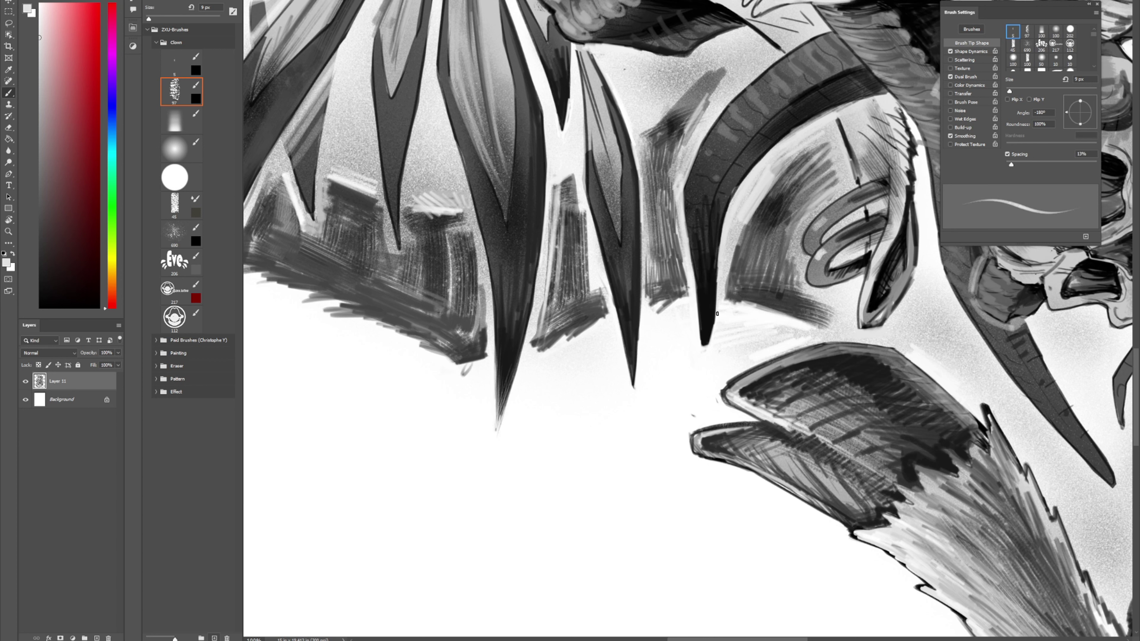
Step: Touch up the large central feather's side and clean the short dark feather's edge with a sampled pale tone
{"action": "left_click_drag", "start_coordinate": [575, 177], "coordinate": [599, 322]}
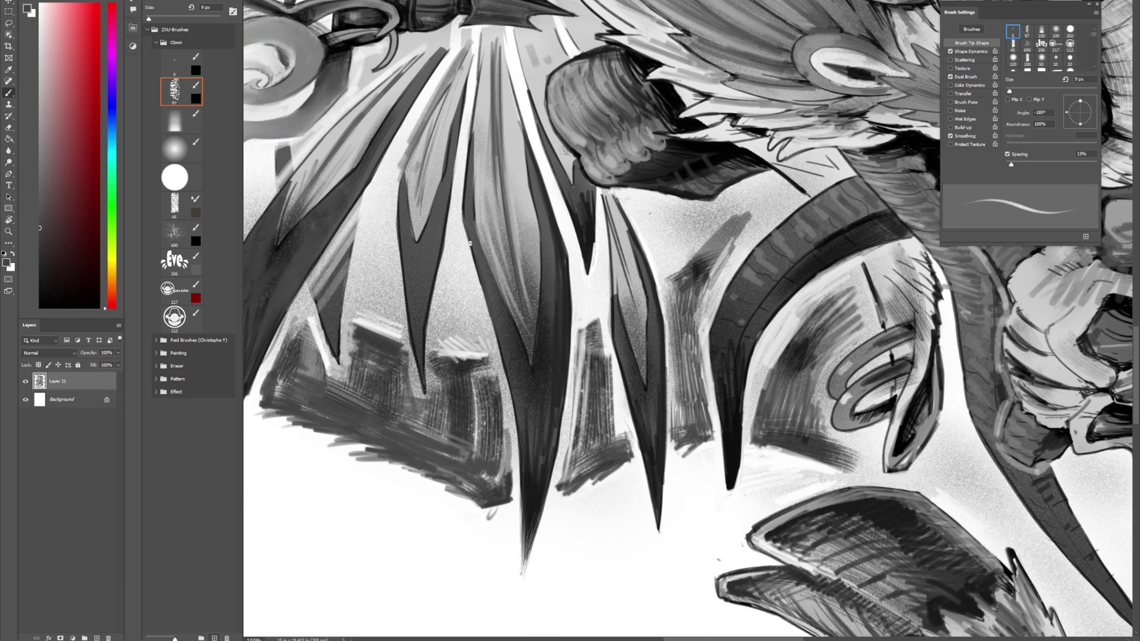
{"action": "left_click", "coordinate": [561, 255], "text": "alt"}
{"action": "left_click_drag", "start_coordinate": [548, 234], "coordinate": [549, 317]}
{"action": "left_click", "coordinate": [589, 261], "text": "alt"}
{"action": "left_click", "coordinate": [597, 238], "text": "alt"}
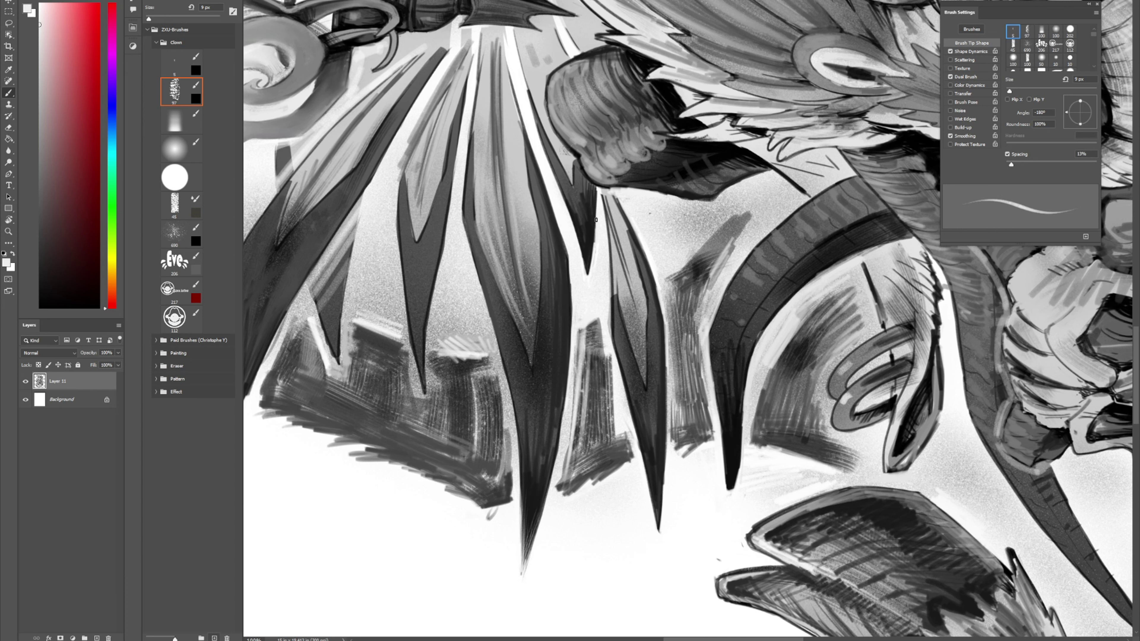
{"action": "left_click_drag", "start_coordinate": [596, 220], "coordinate": [596, 239]}
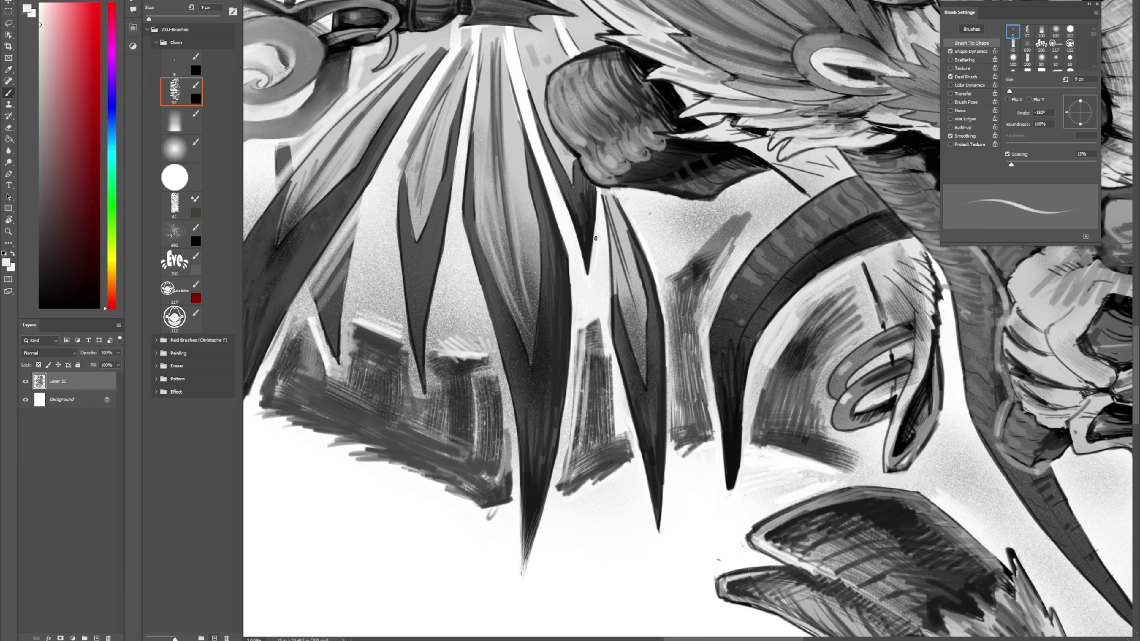
Step: Refine the upper outline and inner face of the narrow feather beside the short dark one with sampled tones
{"action": "left_click", "coordinate": [639, 234], "text": "alt"}
{"action": "left_click_drag", "start_coordinate": [617, 200], "coordinate": [642, 247]}
{"action": "left_click_drag", "start_coordinate": [622, 205], "coordinate": [655, 300]}
{"action": "left_click", "coordinate": [640, 259], "text": "alt"}
{"action": "left_click", "coordinate": [637, 315], "text": "alt"}
{"action": "left_click_drag", "start_coordinate": [609, 214], "coordinate": [625, 257]}
{"action": "left_click_drag", "start_coordinate": [613, 203], "coordinate": [638, 318]}
{"action": "left_click", "coordinate": [643, 242], "text": "alt"}
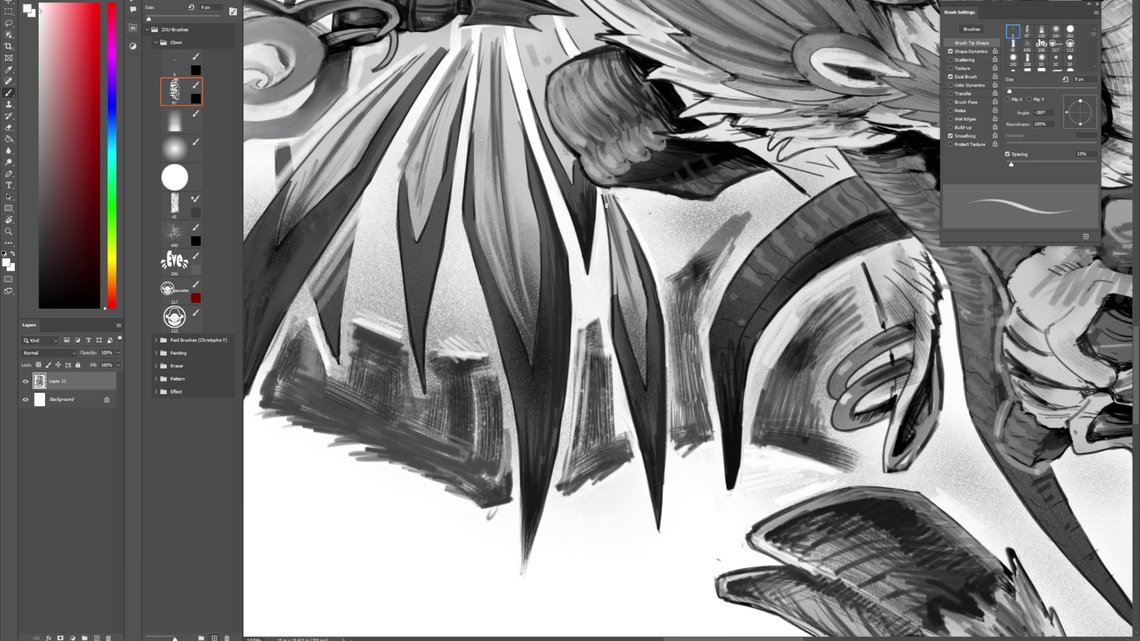
Step: Clean both sides of the narrow feather and paint a pale border along its outer edge with sampled background tones
{"action": "left_click", "coordinate": [623, 249], "text": "alt"}
{"action": "left_click_drag", "start_coordinate": [620, 268], "coordinate": [605, 209]}
{"action": "left_click", "coordinate": [618, 316], "text": "alt"}
{"action": "mouse_move", "coordinate": [618, 321]}
{"action": "left_mouse_down"}
{"action": "mouse_move", "coordinate": [612, 260]}
{"action": "mouse_move", "coordinate": [656, 289]}
{"action": "left_mouse_up"}
{"action": "left_click", "coordinate": [635, 232], "text": "alt"}
{"action": "left_click_drag", "start_coordinate": [638, 239], "coordinate": [665, 335]}
{"action": "mouse_move", "coordinate": [656, 285]}
{"action": "left_mouse_down"}
{"action": "mouse_move", "coordinate": [674, 444]}
{"action": "mouse_move", "coordinate": [691, 473]}
{"action": "left_mouse_up"}
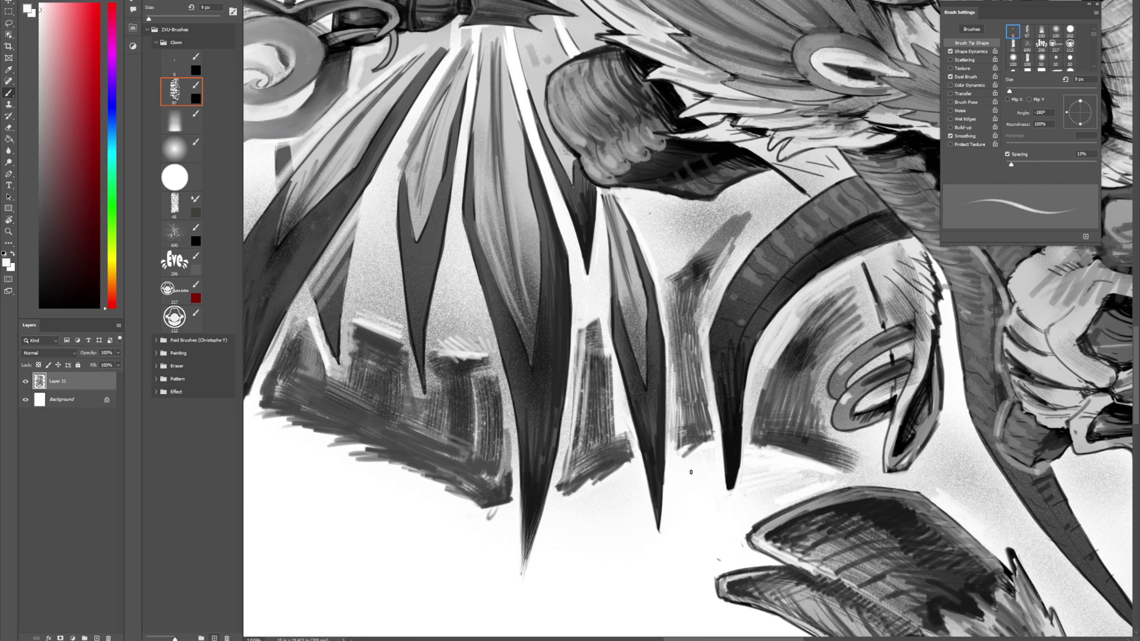
{"action": "left_click", "coordinate": [658, 299], "text": "alt"}
{"action": "left_click", "coordinate": [632, 275], "text": "alt"}
{"action": "left_click", "coordinate": [613, 200], "text": "alt"}
{"action": "left_click", "coordinate": [600, 192], "text": "alt"}
Step: Repaint the light inner face and upper edges of the smaller feather beneath the lantern's spike with sampled greys
{"action": "scroll", "coordinate": [605, 156], "scroll_direction": "up", "scroll_amount": 3}
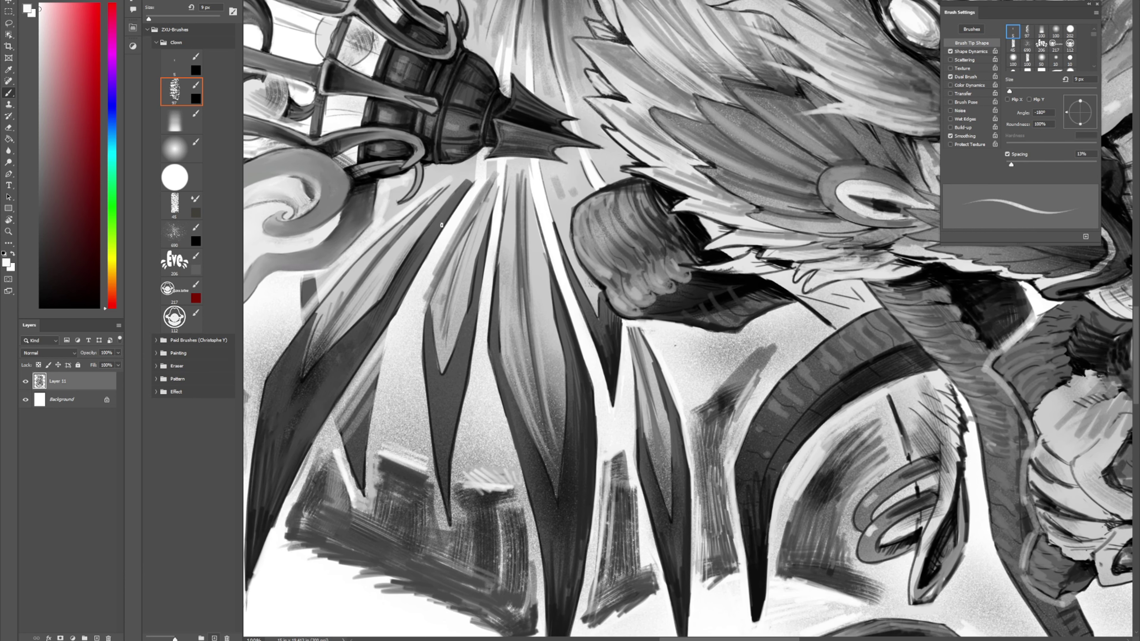
{"action": "left_click", "coordinate": [485, 185], "text": "alt"}
{"action": "left_click", "coordinate": [484, 202], "text": "alt"}
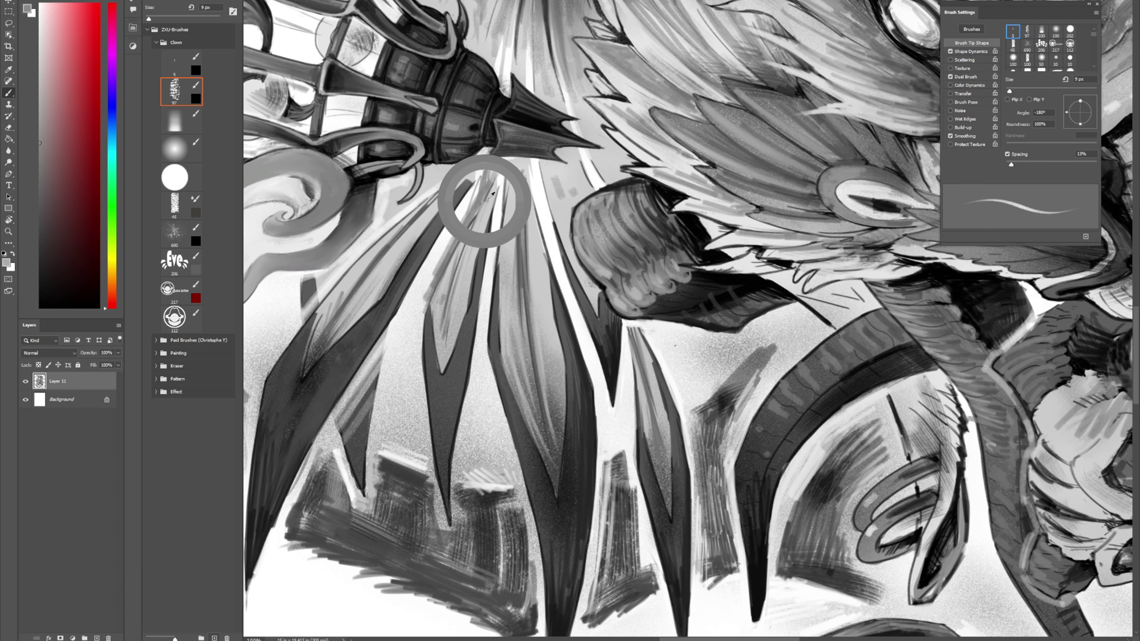
{"action": "left_click", "coordinate": [489, 170], "text": "alt"}
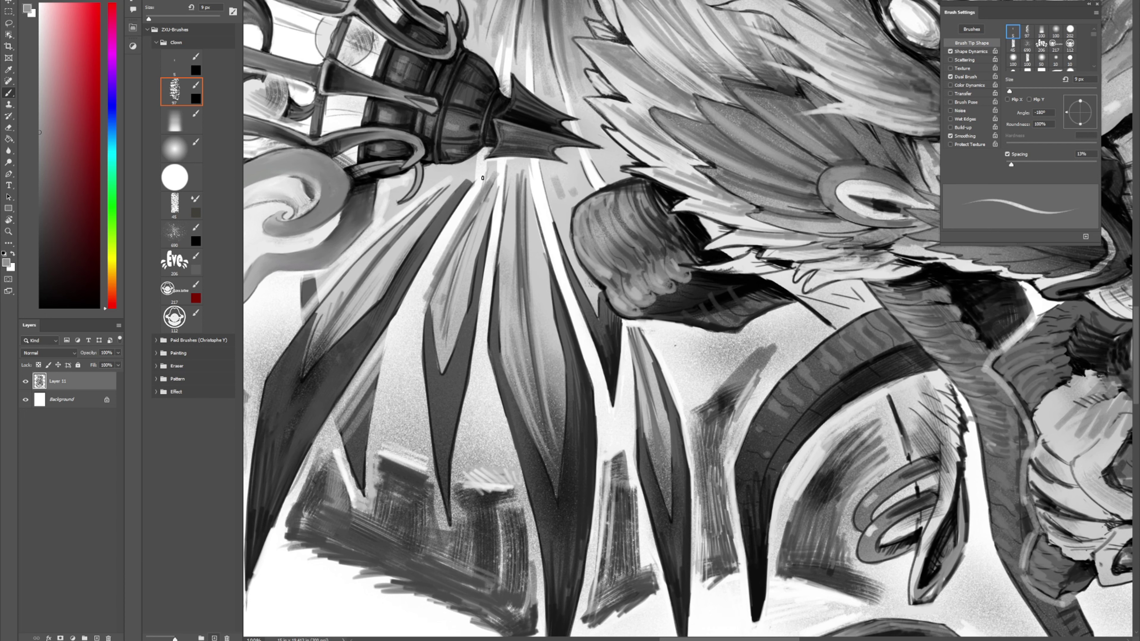
{"action": "left_click", "coordinate": [489, 193], "text": "alt"}
{"action": "left_click", "coordinate": [500, 174], "text": "alt"}
{"action": "left_click", "coordinate": [461, 253], "text": "alt"}
{"action": "left_click_drag", "start_coordinate": [482, 206], "coordinate": [481, 197]}
{"action": "left_click", "coordinate": [430, 279], "text": "alt"}
{"action": "left_click_drag", "start_coordinate": [437, 263], "coordinate": [424, 311]}
{"action": "mouse_move", "coordinate": [453, 239]}
{"action": "left_mouse_down"}
{"action": "mouse_move", "coordinate": [431, 293]}
{"action": "mouse_move", "coordinate": [482, 184]}
{"action": "left_mouse_up"}
{"action": "mouse_move", "coordinate": [457, 239]}
{"action": "left_mouse_down"}
{"action": "mouse_move", "coordinate": [475, 209]}
{"action": "mouse_move", "coordinate": [442, 254]}
{"action": "left_mouse_up"}
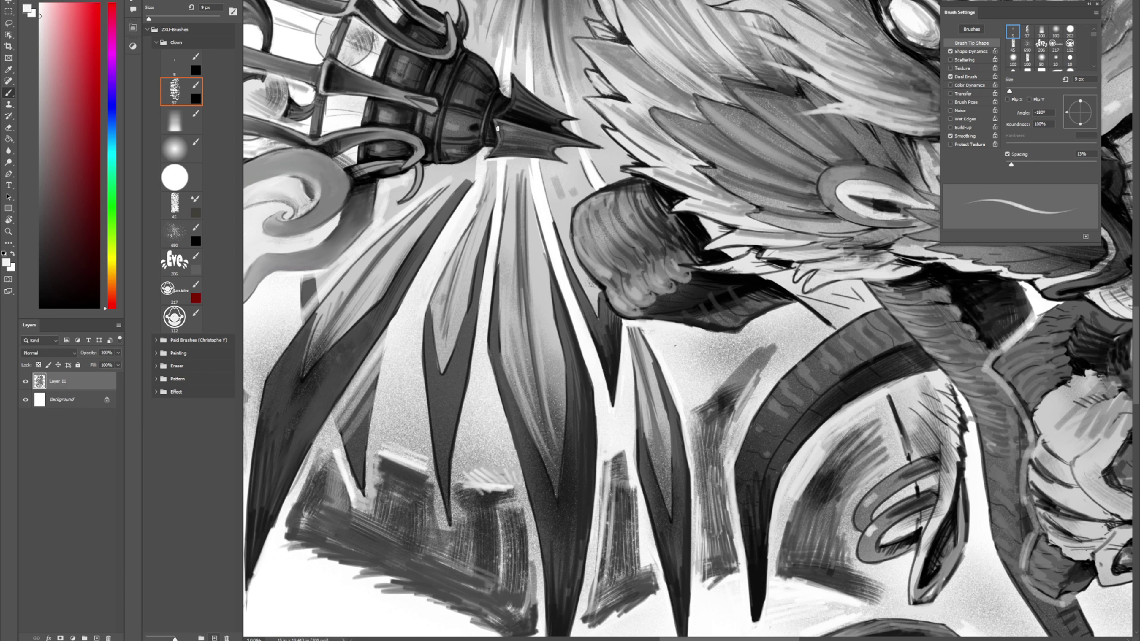
Step: Clean the feather bases near the lantern's spike with sampled tones and blend the smaller feather's inner point
{"action": "left_click", "coordinate": [467, 183], "text": "alt"}
{"action": "mouse_move", "coordinate": [466, 184]}
{"action": "left_mouse_down"}
{"action": "mouse_move", "coordinate": [475, 159]}
{"action": "mouse_move", "coordinate": [476, 169]}
{"action": "left_mouse_up"}
{"action": "left_click", "coordinate": [480, 174], "text": "alt"}
{"action": "left_click", "coordinate": [483, 215], "text": "alt"}
{"action": "key", "text": "shift+b"}
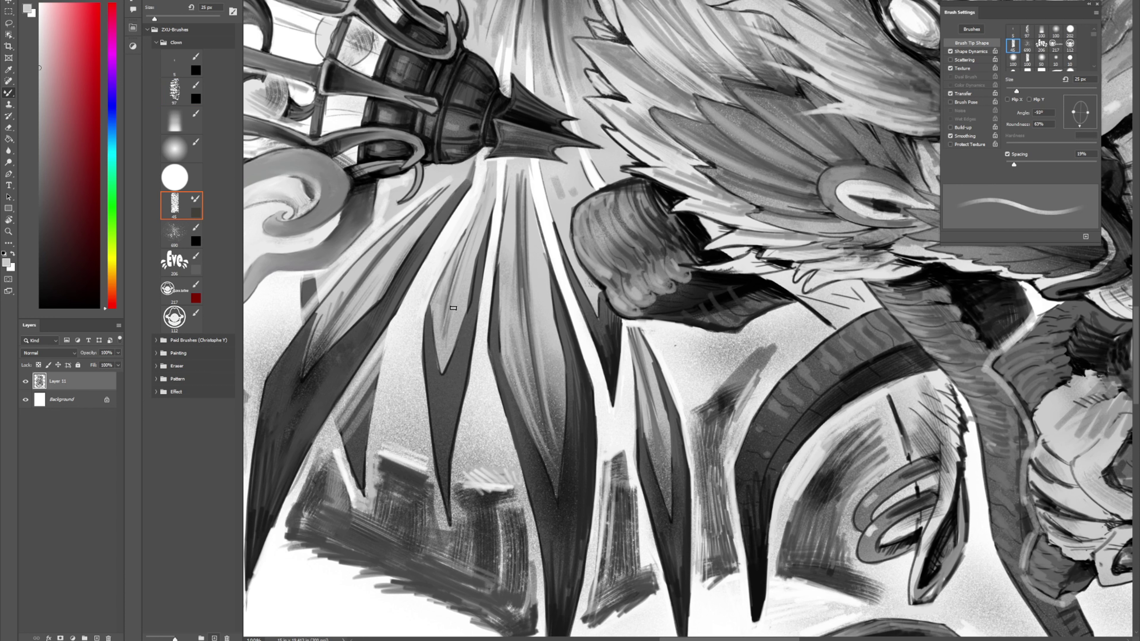
{"action": "left_click_drag", "start_coordinate": [443, 360], "coordinate": [442, 382]}
{"action": "key", "text": "comma"}
{"action": "key", "text": "comma"}
{"action": "key", "text": "comma"}
{"action": "key", "text": "comma"}
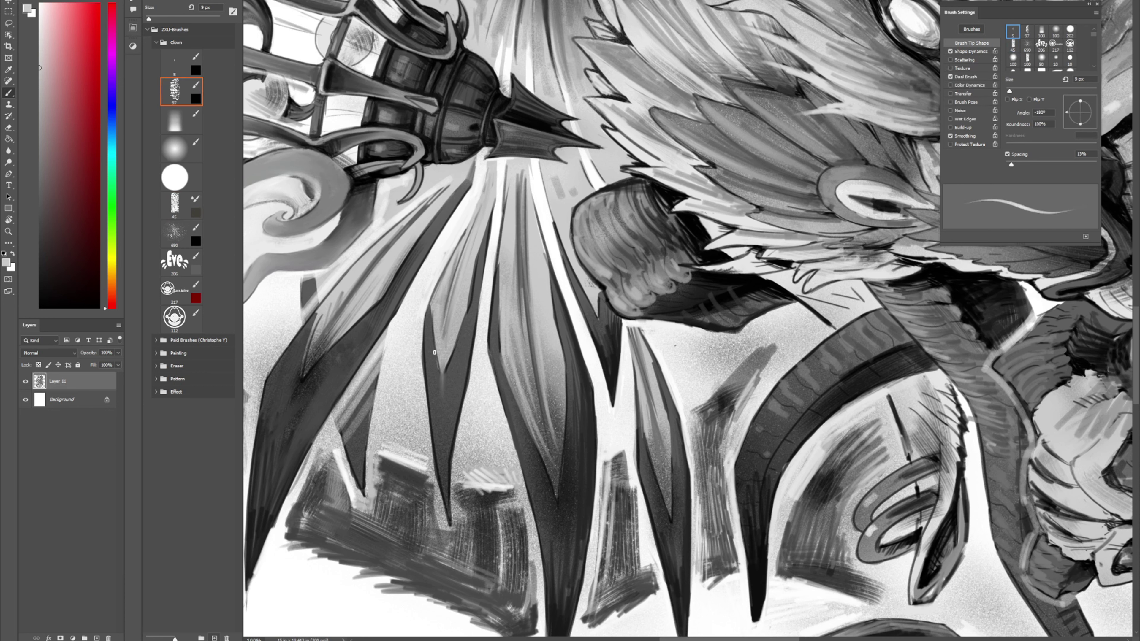
{"action": "left_click", "coordinate": [304, 378], "text": "alt"}
{"action": "left_click_drag", "start_coordinate": [433, 428], "coordinate": [443, 490]}
{"action": "key", "text": "ctrl+z"}
Step: Darken the smaller feather's tip with sampled near-black strokes running up both sides of its V-shaped edge
{"action": "left_click", "coordinate": [450, 461], "text": "alt"}
{"action": "mouse_move", "coordinate": [435, 426]}
{"action": "left_mouse_down"}
{"action": "mouse_move", "coordinate": [444, 489]}
{"action": "mouse_move", "coordinate": [444, 479]}
{"action": "left_mouse_up"}
{"action": "left_click_drag", "start_coordinate": [445, 434], "coordinate": [447, 520]}
{"action": "left_click_drag", "start_coordinate": [438, 442], "coordinate": [434, 403]}
{"action": "left_click_drag", "start_coordinate": [437, 459], "coordinate": [432, 381]}
{"action": "left_click_drag", "start_coordinate": [445, 448], "coordinate": [456, 385]}
{"action": "left_click_drag", "start_coordinate": [451, 442], "coordinate": [460, 393]}
Step: Blend the dark strokes around the smaller feather's V-shaped edge with an enlarged mixer brush
{"action": "key", "text": "shift+b"}
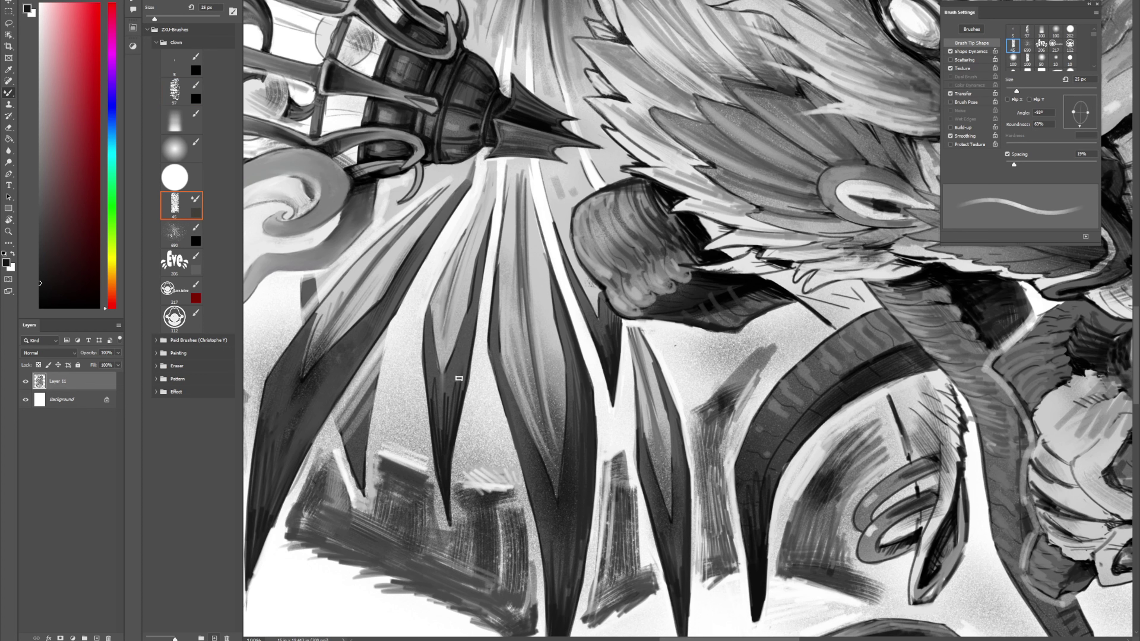
{"action": "left_click_drag", "start_coordinate": [451, 318], "coordinate": [467, 318], "text": "alt"}
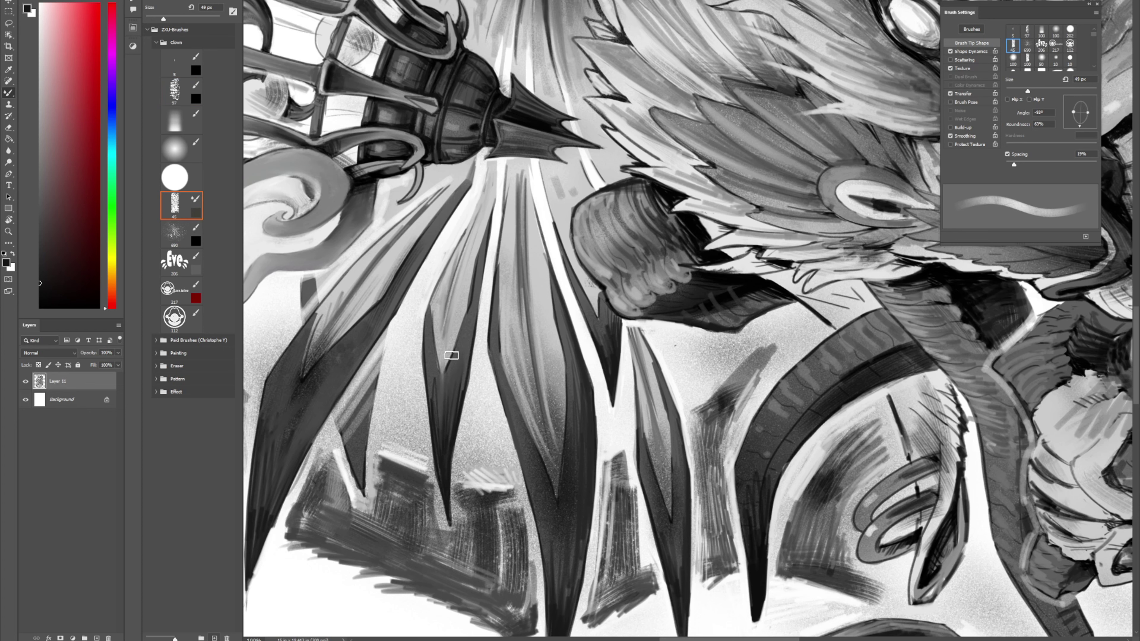
{"action": "left_click_drag", "start_coordinate": [416, 360], "coordinate": [505, 393]}
{"action": "mouse_move", "coordinate": [425, 367]}
{"action": "left_mouse_down"}
{"action": "mouse_move", "coordinate": [438, 371]}
{"action": "mouse_move", "coordinate": [503, 337]}
{"action": "left_mouse_up"}
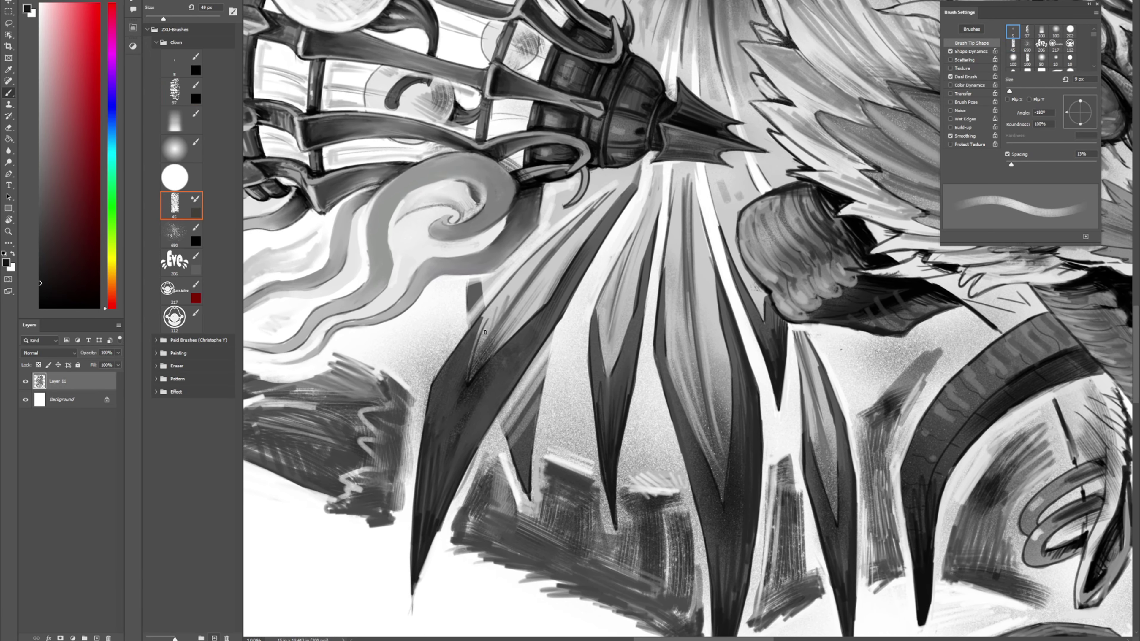
{"action": "key", "text": "shift+b"}
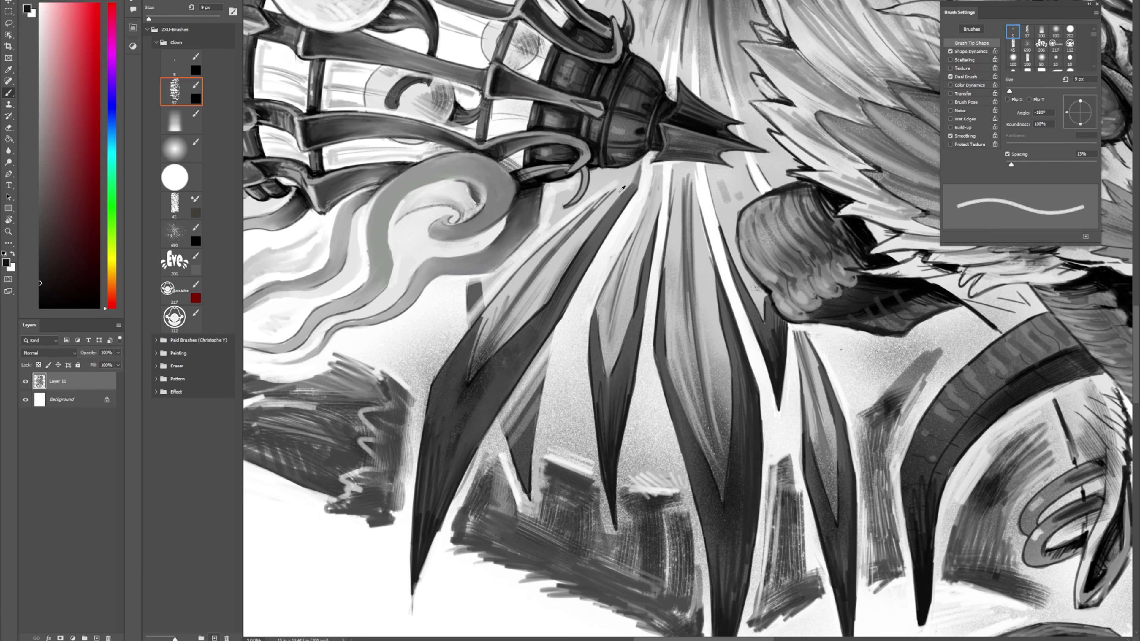
Step: Blend the lower inner face of the large outermost feather, then clean its outer edge with sampled tones
{"action": "key", "text": "period"}
{"action": "key", "text": "period"}
{"action": "key", "text": "period"}
{"action": "key", "text": "period"}
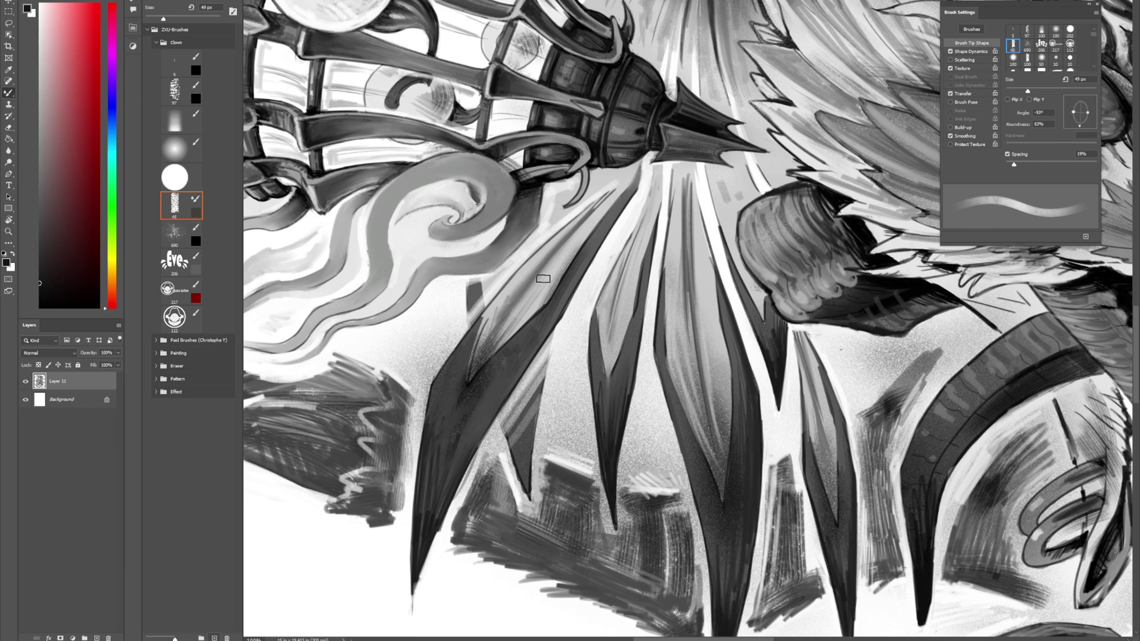
{"action": "mouse_move", "coordinate": [484, 358]}
{"action": "left_mouse_down"}
{"action": "mouse_move", "coordinate": [521, 310]}
{"action": "mouse_move", "coordinate": [522, 321]}
{"action": "mouse_move", "coordinate": [488, 329]}
{"action": "mouse_move", "coordinate": [496, 310]}
{"action": "left_mouse_up"}
{"action": "left_click", "coordinate": [466, 343], "text": "alt"}
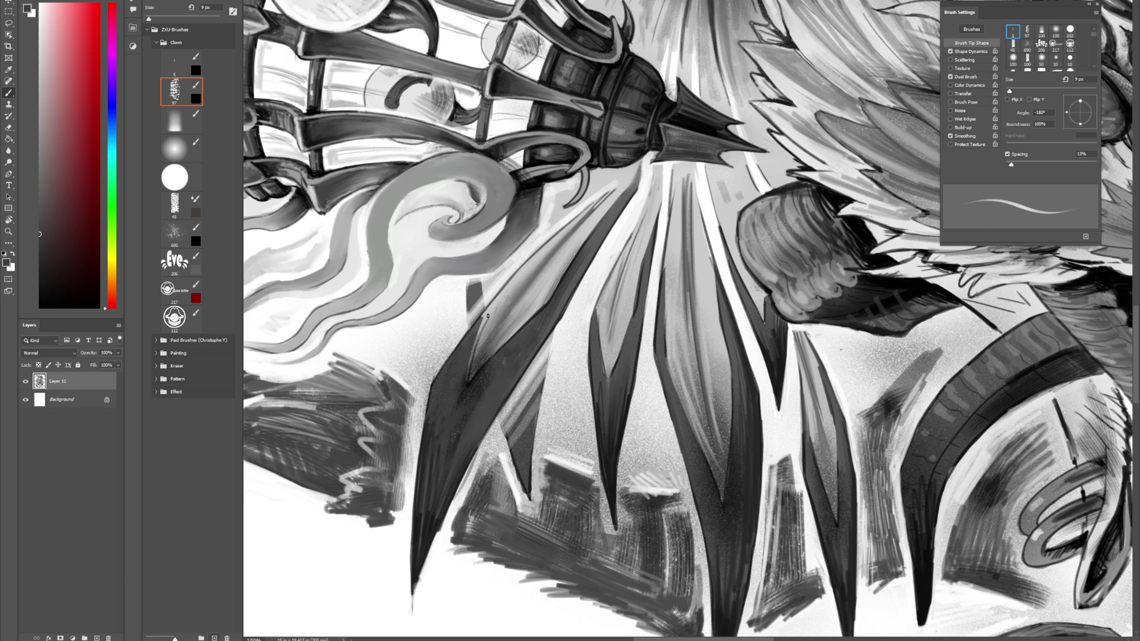
{"action": "mouse_move", "coordinate": [478, 337]}
{"action": "left_mouse_down"}
{"action": "mouse_move", "coordinate": [494, 301]}
{"action": "mouse_move", "coordinate": [476, 332]}
{"action": "left_mouse_up"}
{"action": "mouse_move", "coordinate": [497, 295]}
{"action": "left_mouse_down"}
{"action": "mouse_move", "coordinate": [482, 330]}
{"action": "mouse_move", "coordinate": [505, 284]}
{"action": "left_mouse_up"}
{"action": "left_click", "coordinate": [450, 322], "text": "alt"}
{"action": "key", "text": "ctrl+z"}
{"action": "mouse_move", "coordinate": [468, 325]}
{"action": "left_mouse_down"}
{"action": "mouse_move", "coordinate": [497, 292]}
{"action": "mouse_move", "coordinate": [486, 307]}
{"action": "left_mouse_up"}
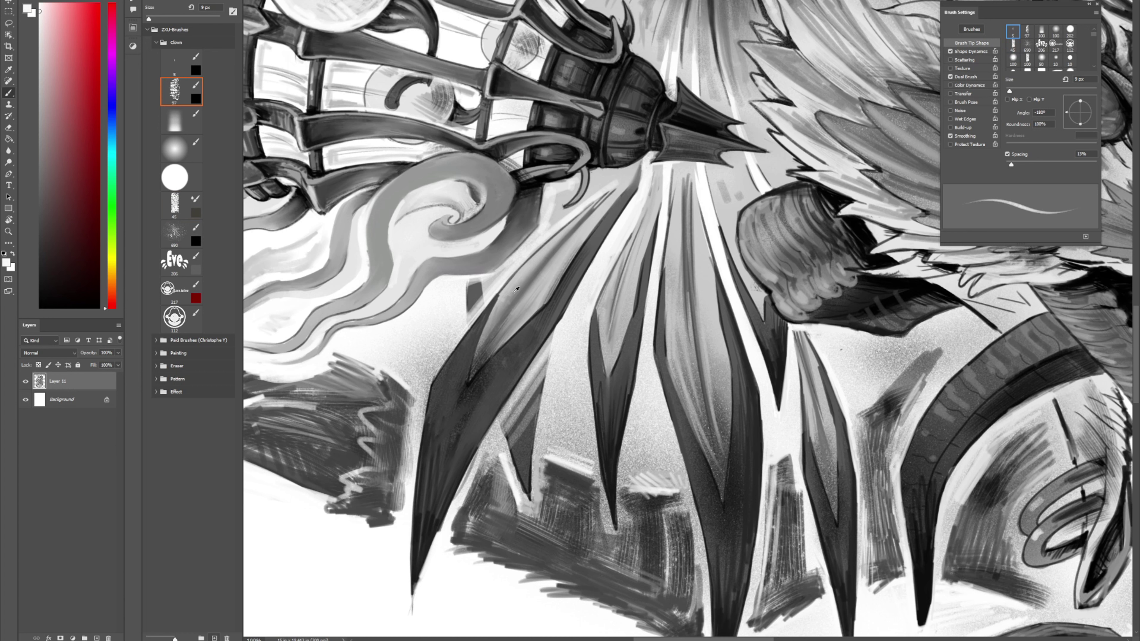
Step: Paint sampled grey streaks along the large outermost feather's inner face, from its V-shaped notch up to its narrow base
{"action": "left_click", "coordinate": [516, 289], "text": "alt"}
{"action": "mouse_move", "coordinate": [475, 369]}
{"action": "left_mouse_down"}
{"action": "mouse_move", "coordinate": [489, 325]}
{"action": "mouse_move", "coordinate": [502, 306]}
{"action": "mouse_move", "coordinate": [504, 332]}
{"action": "mouse_move", "coordinate": [543, 268]}
{"action": "left_mouse_up"}
{"action": "left_click", "coordinate": [567, 247], "text": "alt"}
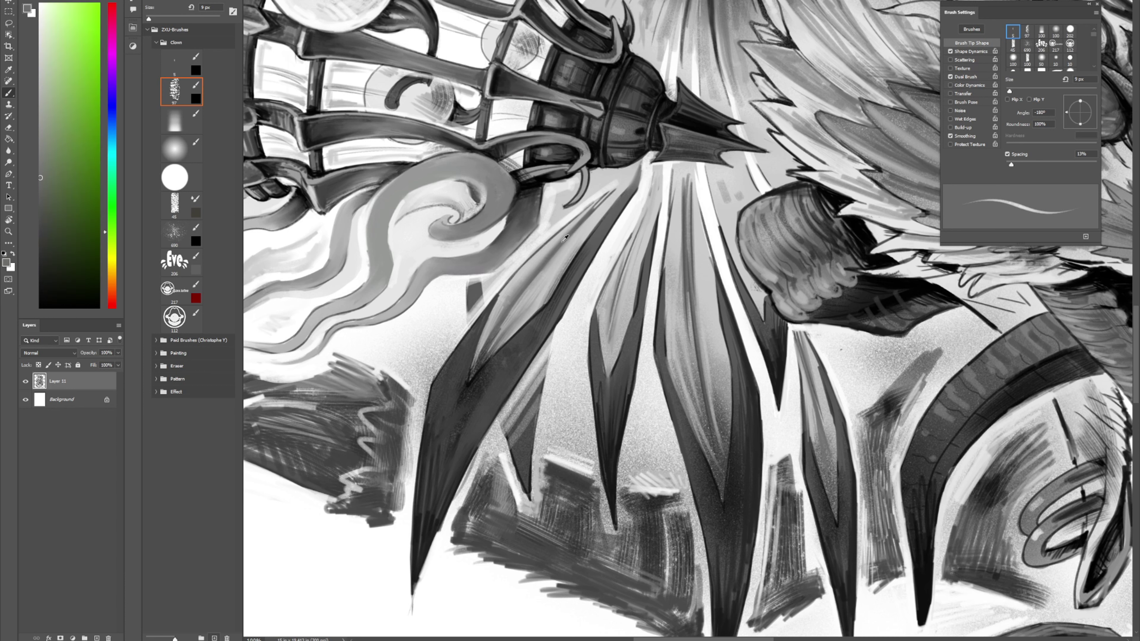
{"action": "mouse_move", "coordinate": [485, 348]}
{"action": "left_mouse_down"}
{"action": "mouse_move", "coordinate": [506, 300]}
{"action": "mouse_move", "coordinate": [565, 244]}
{"action": "left_mouse_up"}
{"action": "left_click_drag", "start_coordinate": [510, 321], "coordinate": [563, 247]}
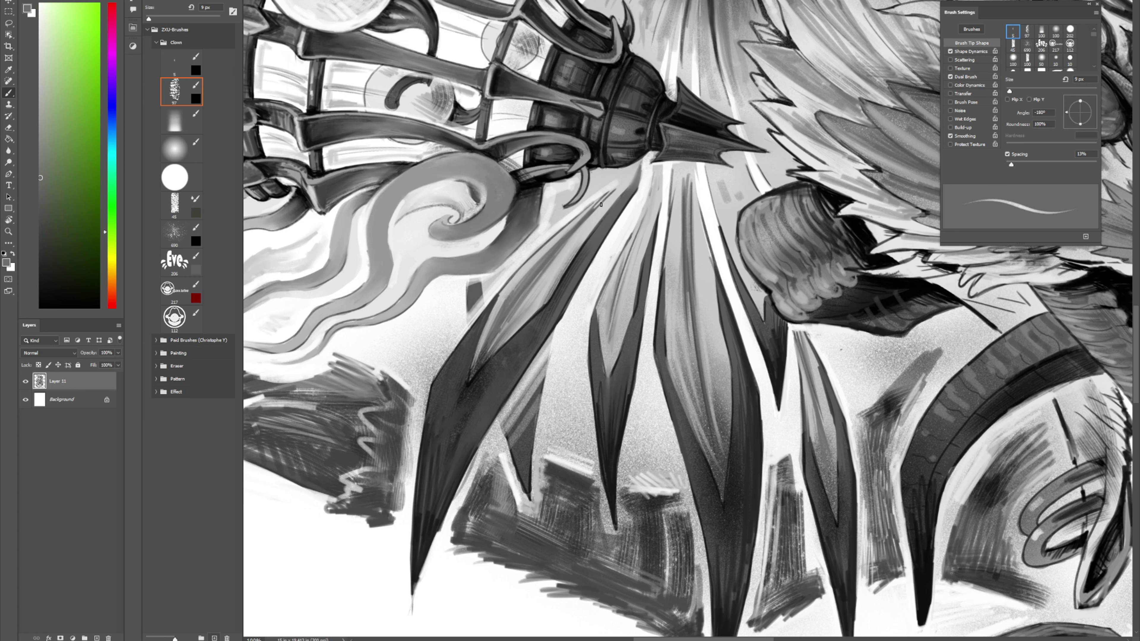
{"action": "left_click_drag", "start_coordinate": [614, 193], "coordinate": [622, 176]}
{"action": "left_click_drag", "start_coordinate": [614, 193], "coordinate": [619, 181]}
{"action": "left_click", "coordinate": [621, 185], "text": "alt"}
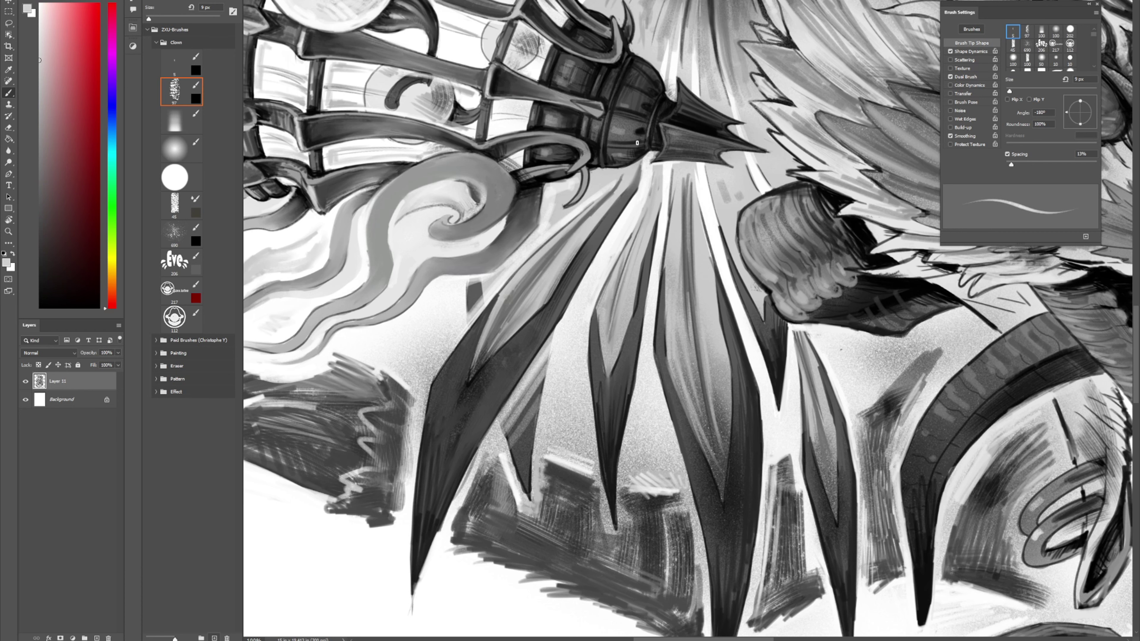
Step: Darken the outer edge of the long central feather with sampled near-black strokes
{"action": "scroll", "coordinate": [637, 143], "scroll_direction": "down", "scroll_amount": 5}
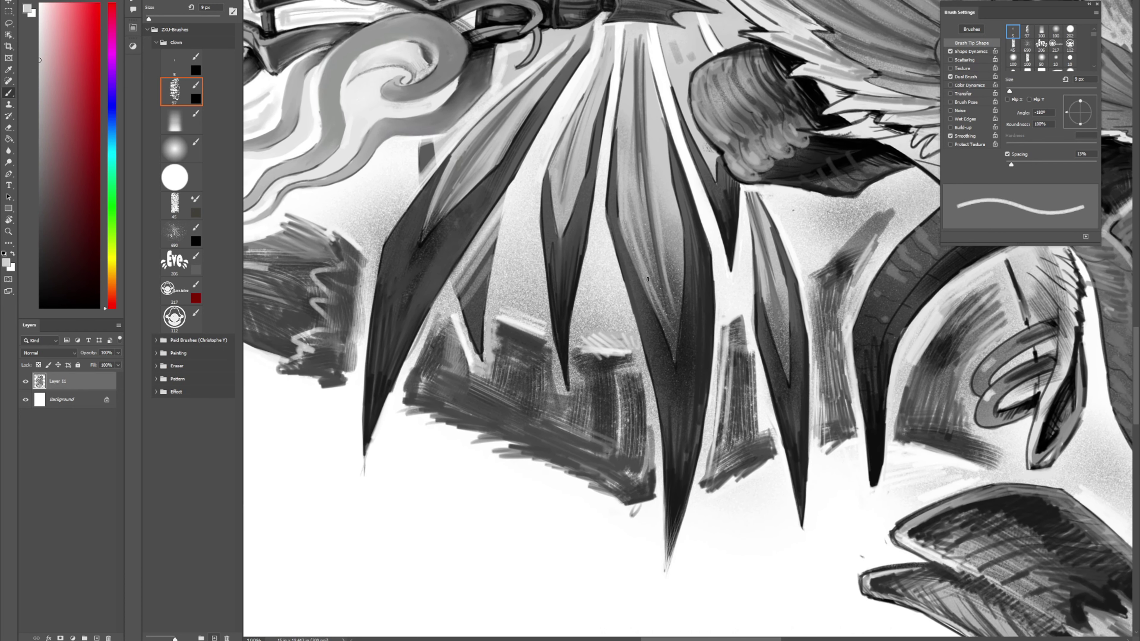
{"action": "left_click", "coordinate": [661, 328], "text": "alt"}
{"action": "left_click_drag", "start_coordinate": [610, 215], "coordinate": [631, 271]}
{"action": "left_click_drag", "start_coordinate": [617, 215], "coordinate": [641, 284]}
{"action": "left_click_drag", "start_coordinate": [605, 217], "coordinate": [628, 293]}
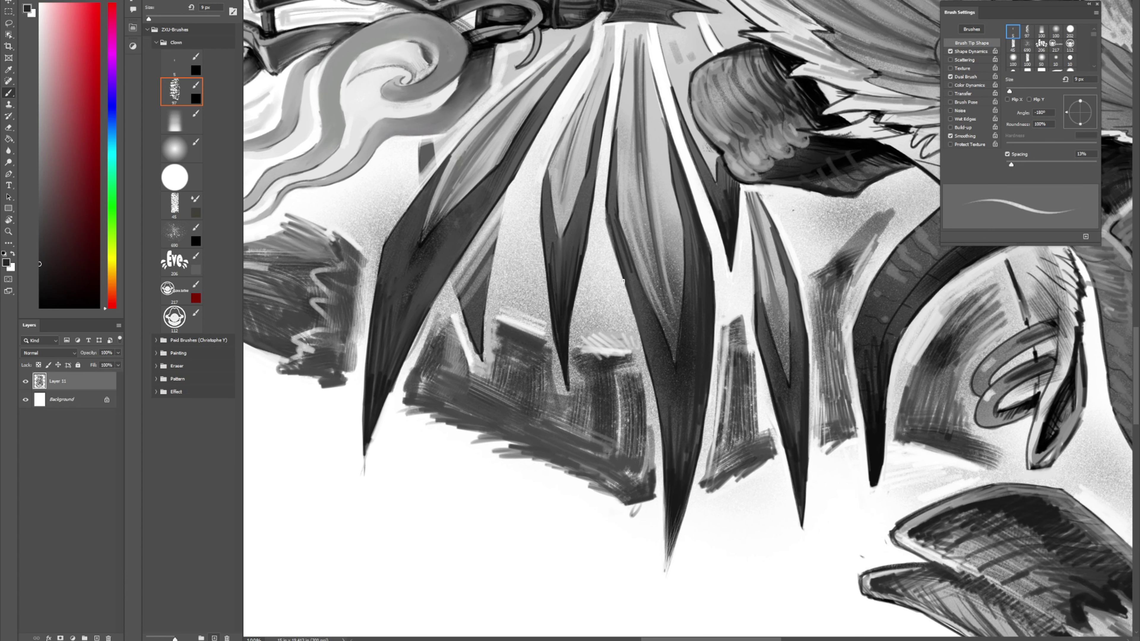
Step: Repaint the long central feather's light inner face with sampled grey streaks running down from its base
{"action": "scroll", "coordinate": [632, 218], "scroll_direction": "up", "scroll_amount": 3}
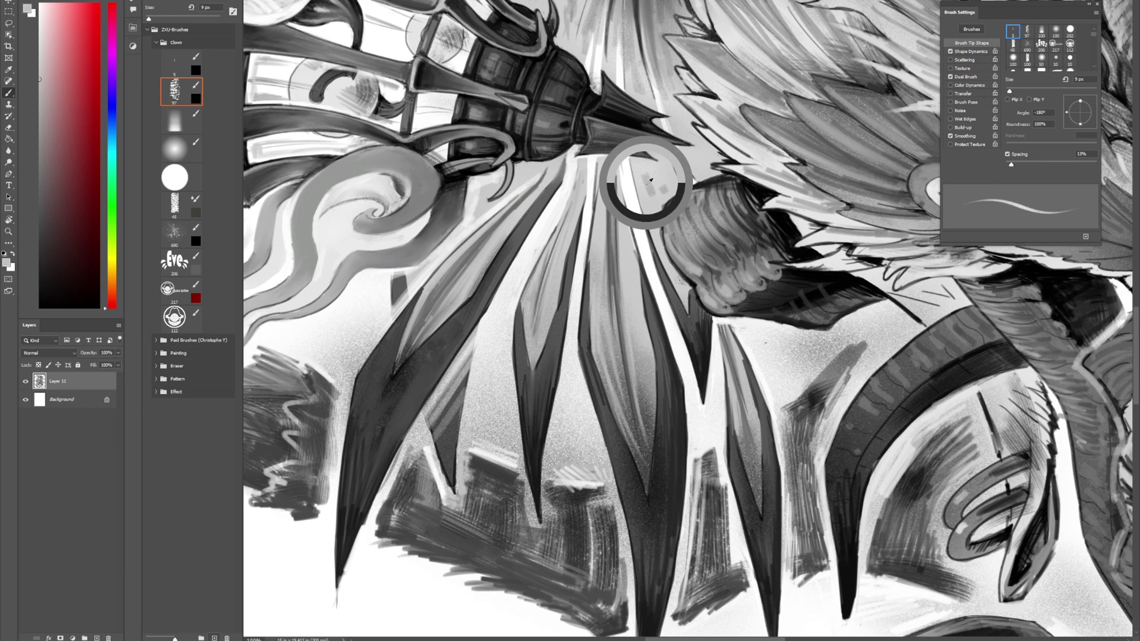
{"action": "left_click", "coordinate": [620, 209], "text": "alt"}
{"action": "left_click_drag", "start_coordinate": [611, 175], "coordinate": [617, 233]}
{"action": "left_click_drag", "start_coordinate": [612, 168], "coordinate": [642, 296]}
{"action": "left_click", "coordinate": [645, 288], "text": "alt"}
{"action": "left_click_drag", "start_coordinate": [622, 202], "coordinate": [642, 288]}
{"action": "key", "text": "ctrl+z"}
{"action": "key", "text": "ctrl+z"}
{"action": "left_click", "coordinate": [629, 232], "text": "alt"}
{"action": "mouse_move", "coordinate": [620, 189]}
{"action": "left_mouse_down"}
{"action": "mouse_move", "coordinate": [640, 289]}
{"action": "mouse_move", "coordinate": [640, 275]}
{"action": "left_mouse_up"}
{"action": "left_click_drag", "start_coordinate": [628, 219], "coordinate": [647, 289]}
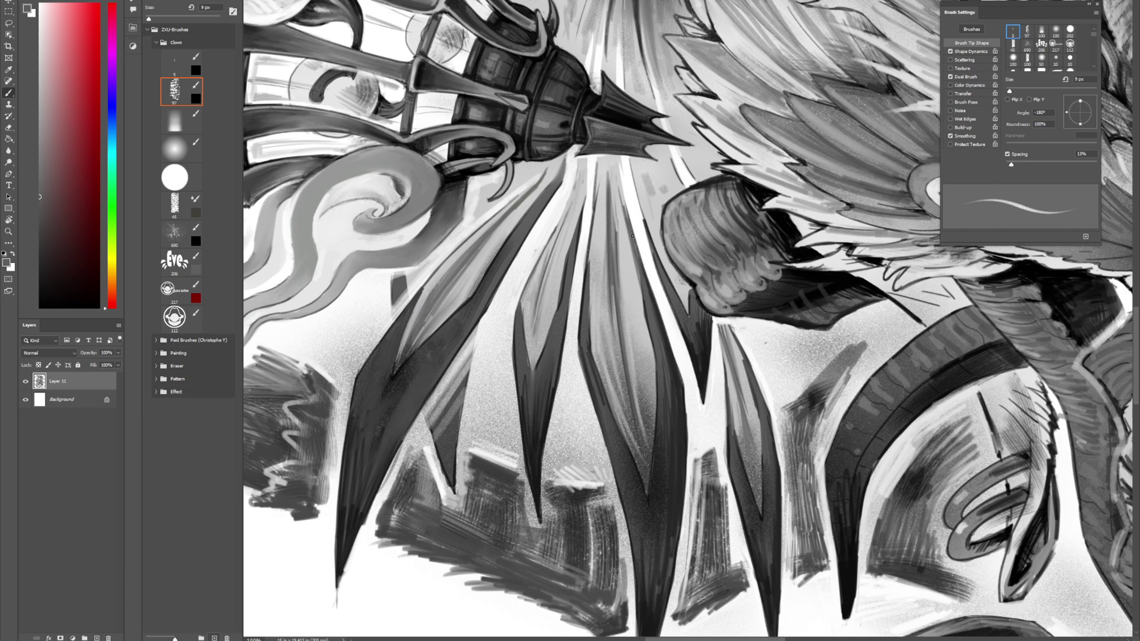
{"action": "mouse_move", "coordinate": [618, 170]}
{"action": "left_mouse_down"}
{"action": "mouse_move", "coordinate": [628, 220]}
{"action": "mouse_move", "coordinate": [626, 207]}
{"action": "mouse_move", "coordinate": [614, 278]}
{"action": "left_mouse_up"}
{"action": "left_click", "coordinate": [616, 203], "text": "alt"}
Step: Blend the narrow feather beside the central one with the mixer brush, softening its light face into the dark V-shaped tip
{"action": "key", "text": "shift+b"}
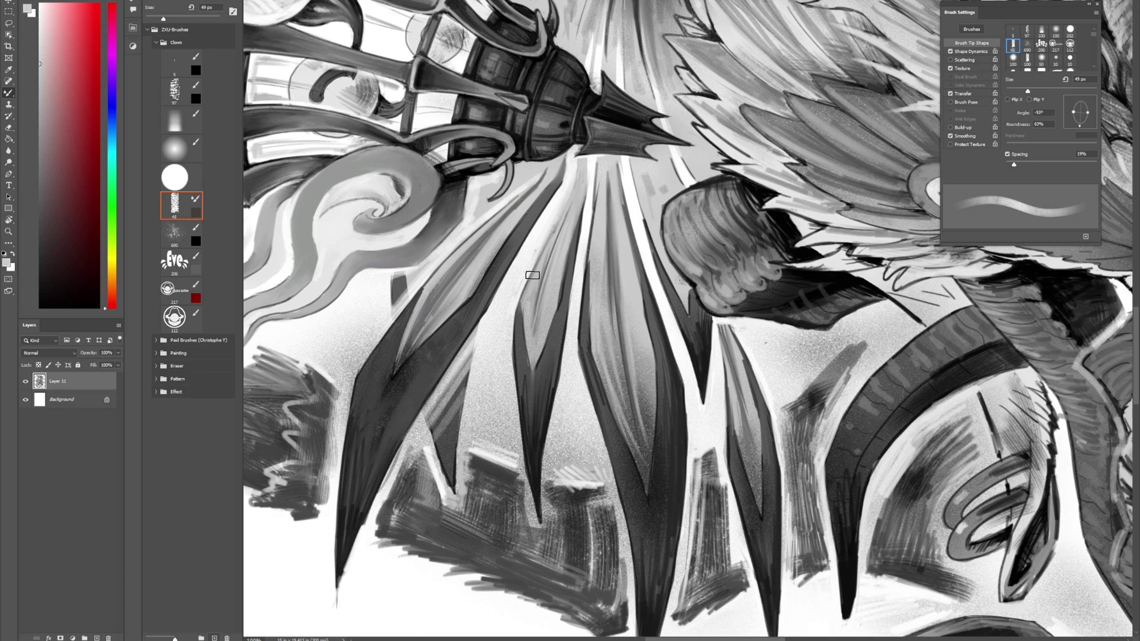
{"action": "left_click_drag", "start_coordinate": [545, 236], "coordinate": [528, 288]}
{"action": "left_click_drag", "start_coordinate": [558, 205], "coordinate": [542, 241]}
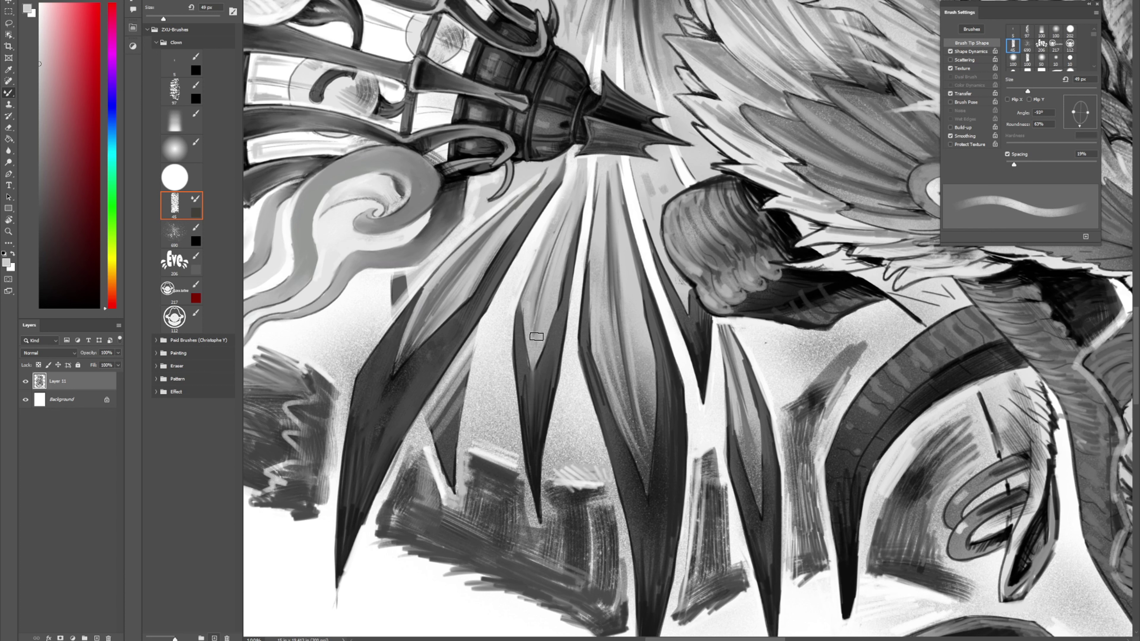
{"action": "left_click_drag", "start_coordinate": [537, 337], "coordinate": [531, 396]}
{"action": "left_click_drag", "start_coordinate": [543, 297], "coordinate": [534, 370]}
{"action": "left_click_drag", "start_coordinate": [542, 320], "coordinate": [543, 353]}
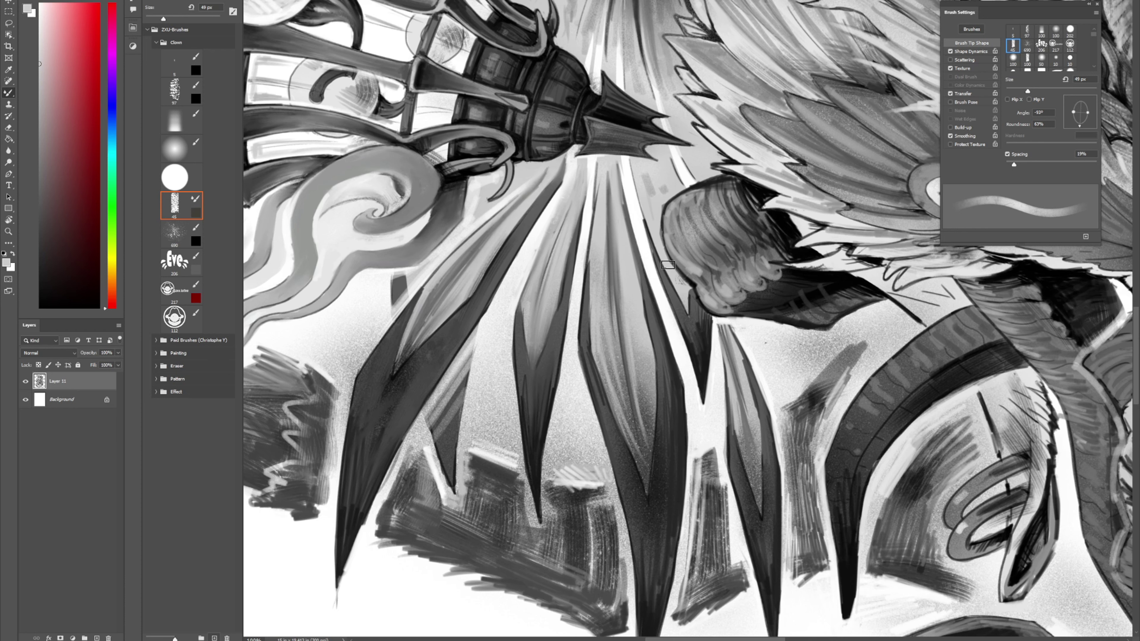
Step: Smooth the rough strokes on the rounded cuff beside the feathers with the mixer brush
{"action": "left_click_drag", "start_coordinate": [721, 303], "coordinate": [667, 224]}
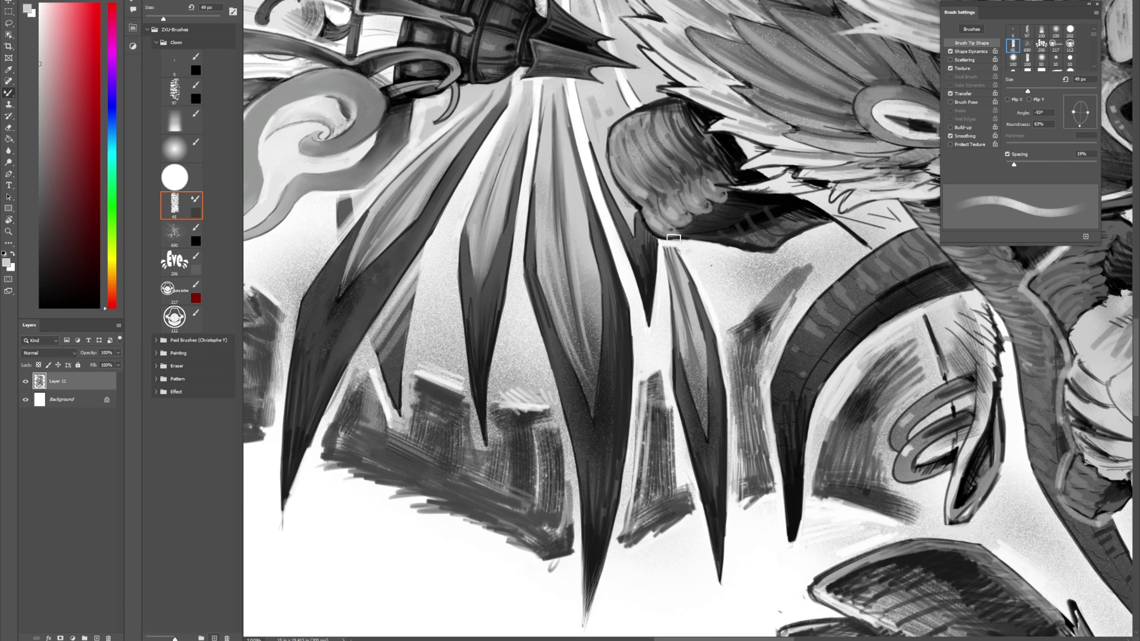
{"action": "key", "text": "space"}
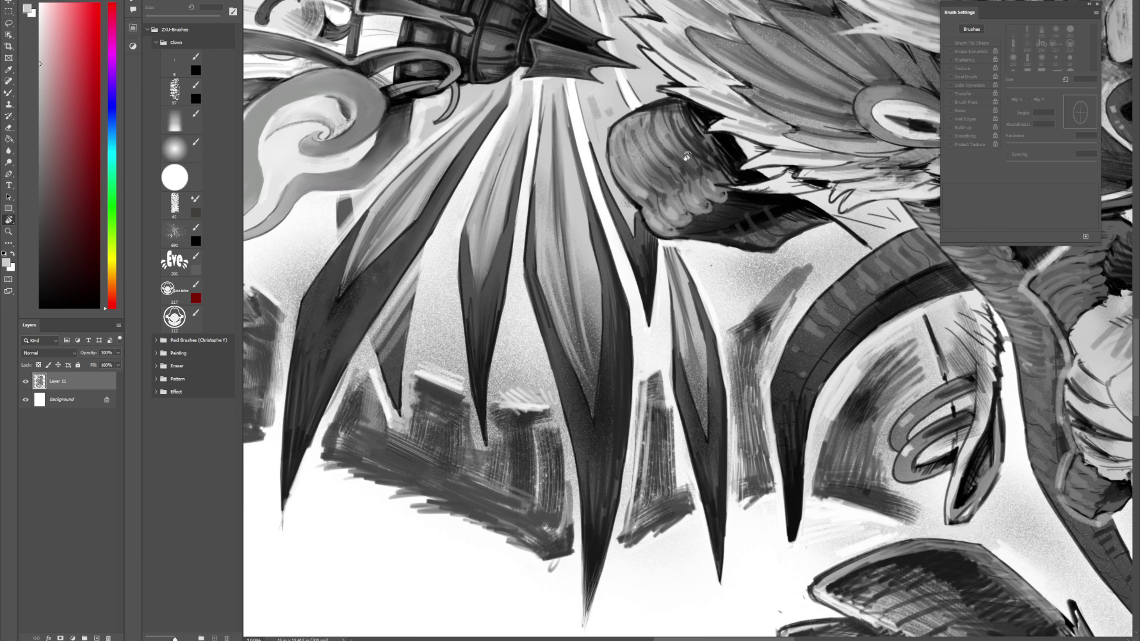
{"action": "left_click_drag", "start_coordinate": [668, 161], "coordinate": [803, 124]}
{"action": "key", "text": "b"}
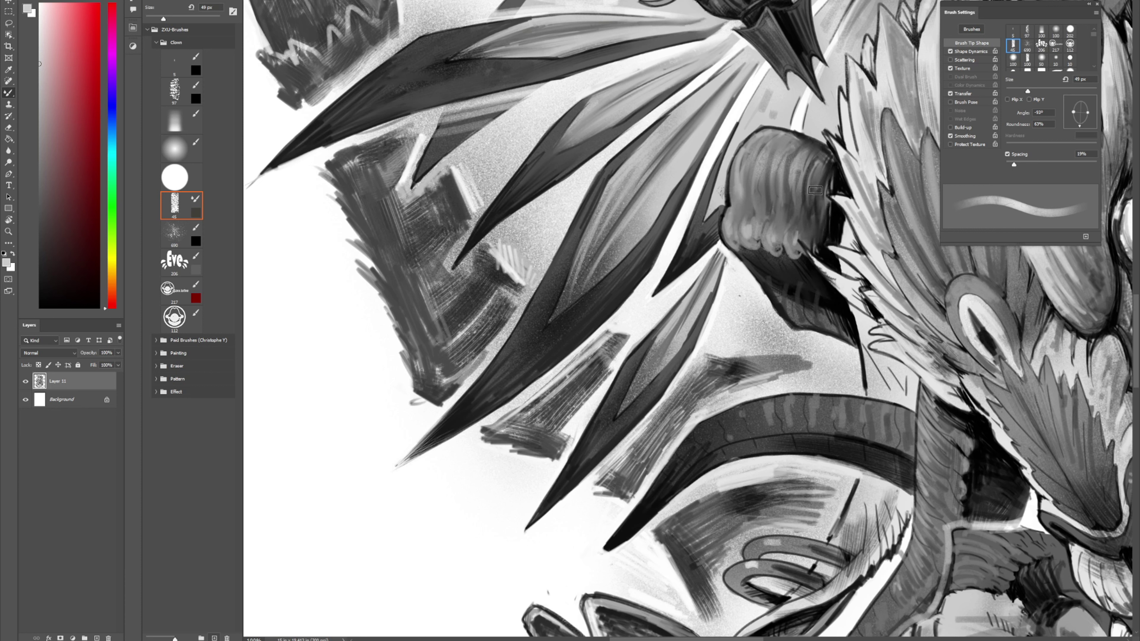
Step: Clean the outer edge of the small feather below the cuff with a sampled light tone
{"action": "key", "text": "shift+b"}
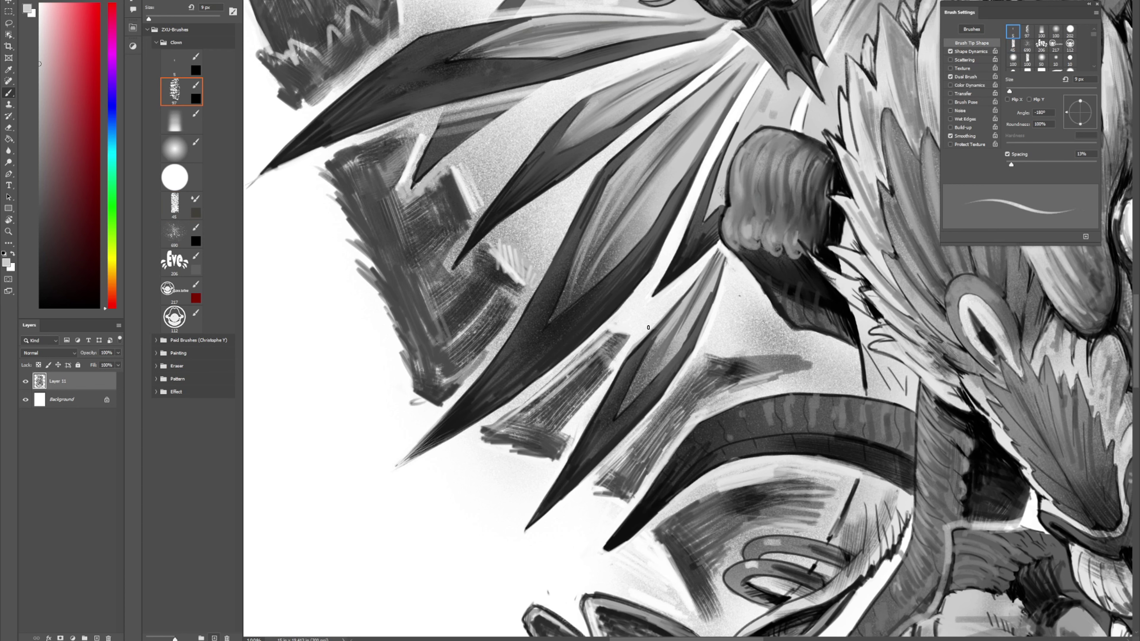
{"action": "left_click", "coordinate": [641, 332], "text": "alt"}
{"action": "left_click_drag", "start_coordinate": [626, 357], "coordinate": [653, 327]}
Step: Break up the dark line along the pointed ear shape beside the curled loops with strokes of sampled greys
{"action": "left_click_drag", "start_coordinate": [783, 218], "coordinate": [663, 149]}
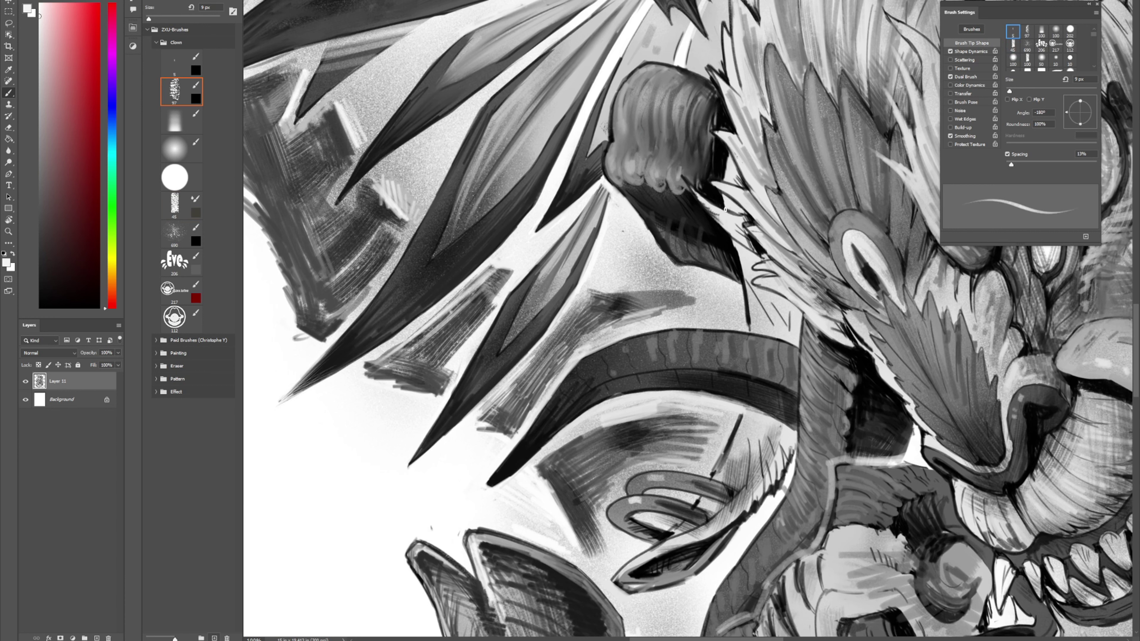
{"action": "left_click", "coordinate": [751, 444], "text": "alt"}
{"action": "mouse_move", "coordinate": [735, 435]}
{"action": "left_mouse_down"}
{"action": "mouse_move", "coordinate": [734, 466]}
{"action": "mouse_move", "coordinate": [750, 433]}
{"action": "mouse_move", "coordinate": [760, 459]}
{"action": "mouse_move", "coordinate": [737, 452]}
{"action": "mouse_move", "coordinate": [720, 476]}
{"action": "mouse_move", "coordinate": [739, 430]}
{"action": "mouse_move", "coordinate": [722, 467]}
{"action": "left_mouse_up"}
{"action": "left_click", "coordinate": [721, 471], "text": "alt"}
{"action": "left_click_drag", "start_coordinate": [733, 439], "coordinate": [715, 479]}
{"action": "left_click_drag", "start_coordinate": [733, 437], "coordinate": [720, 464]}
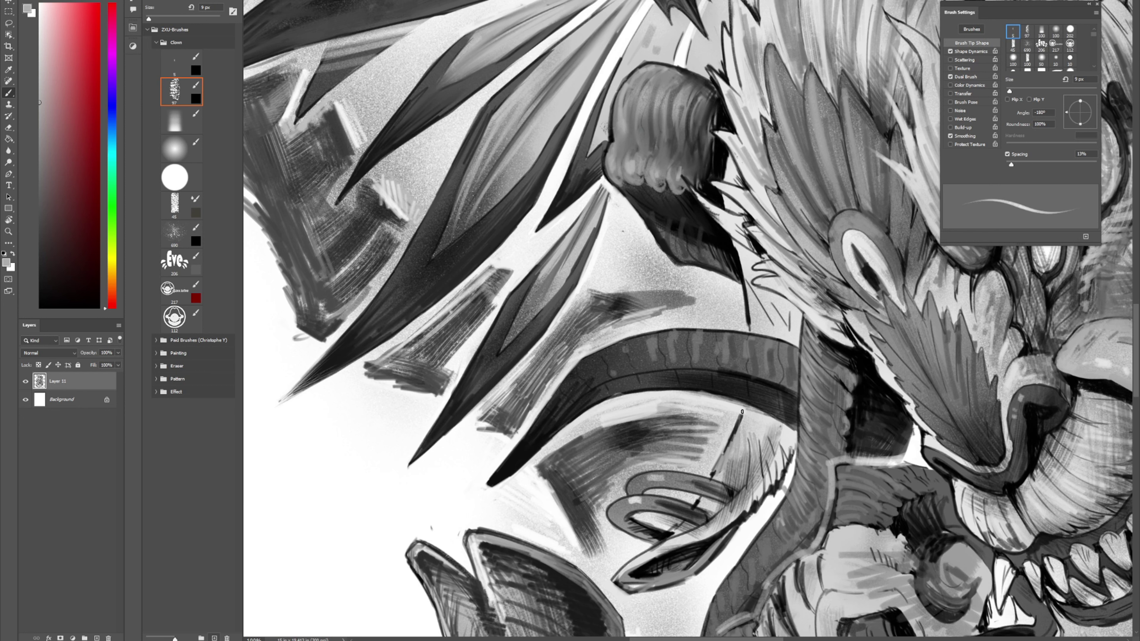
{"action": "left_click", "coordinate": [731, 488], "text": "alt"}
{"action": "left_click_drag", "start_coordinate": [715, 499], "coordinate": [726, 491]}
{"action": "left_click", "coordinate": [741, 452], "text": "alt"}
{"action": "left_click", "coordinate": [733, 476], "text": "alt"}
Step: Add fine grey hair strokes inside the pointed ear shape and at the feather tips above the curved horn
{"action": "left_click_drag", "start_coordinate": [753, 480], "coordinate": [749, 496]}
{"action": "left_click_drag", "start_coordinate": [758, 438], "coordinate": [761, 488]}
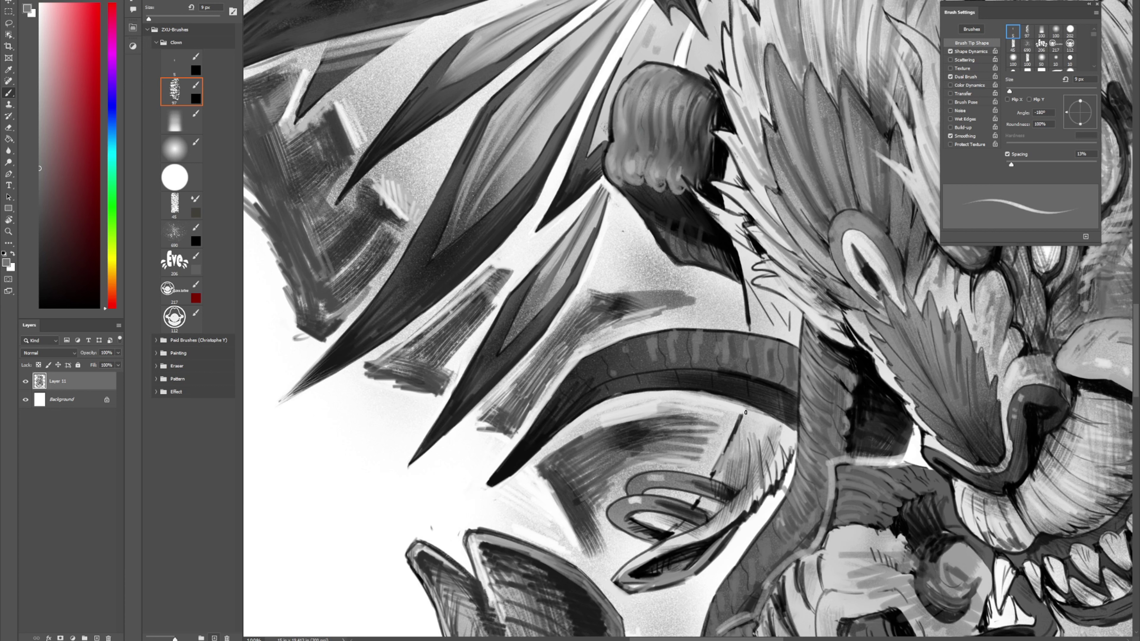
{"action": "mouse_move", "coordinate": [746, 414]}
{"action": "left_mouse_down"}
{"action": "mouse_move", "coordinate": [765, 458]}
{"action": "mouse_move", "coordinate": [771, 446]}
{"action": "mouse_move", "coordinate": [779, 467]}
{"action": "mouse_move", "coordinate": [777, 447]}
{"action": "mouse_move", "coordinate": [786, 453]}
{"action": "left_mouse_up"}
{"action": "left_click_drag", "start_coordinate": [780, 429], "coordinate": [788, 451]}
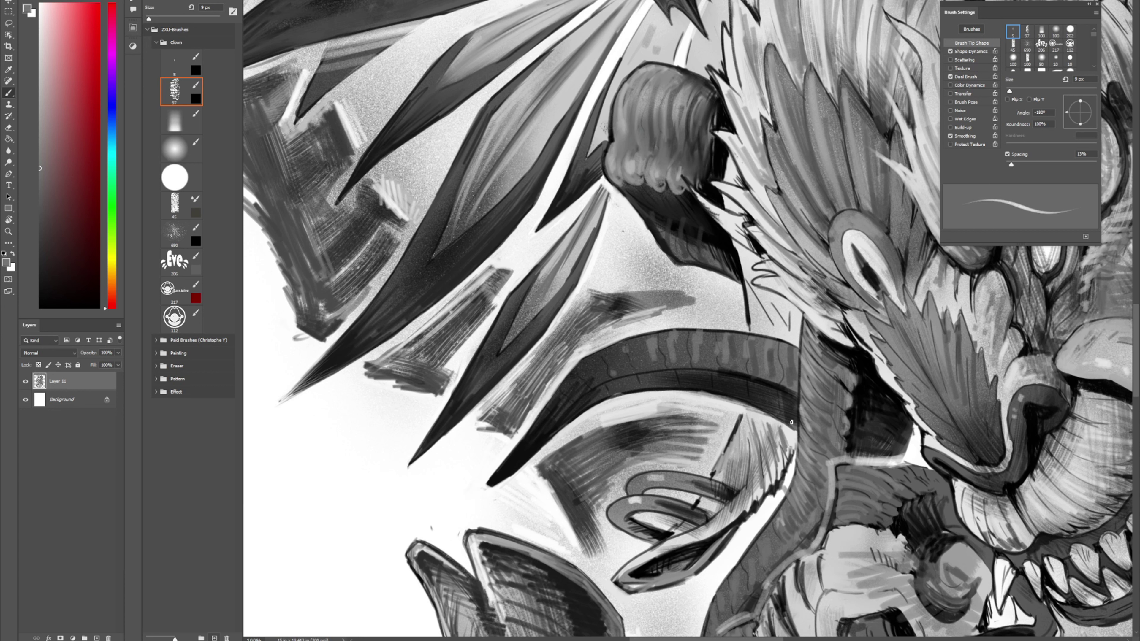
{"action": "mouse_move", "coordinate": [754, 303]}
{"action": "left_mouse_down"}
{"action": "mouse_move", "coordinate": [791, 323]}
{"action": "mouse_move", "coordinate": [746, 264]}
{"action": "mouse_move", "coordinate": [754, 278]}
{"action": "mouse_move", "coordinate": [771, 275]}
{"action": "mouse_move", "coordinate": [755, 255]}
{"action": "left_mouse_up"}
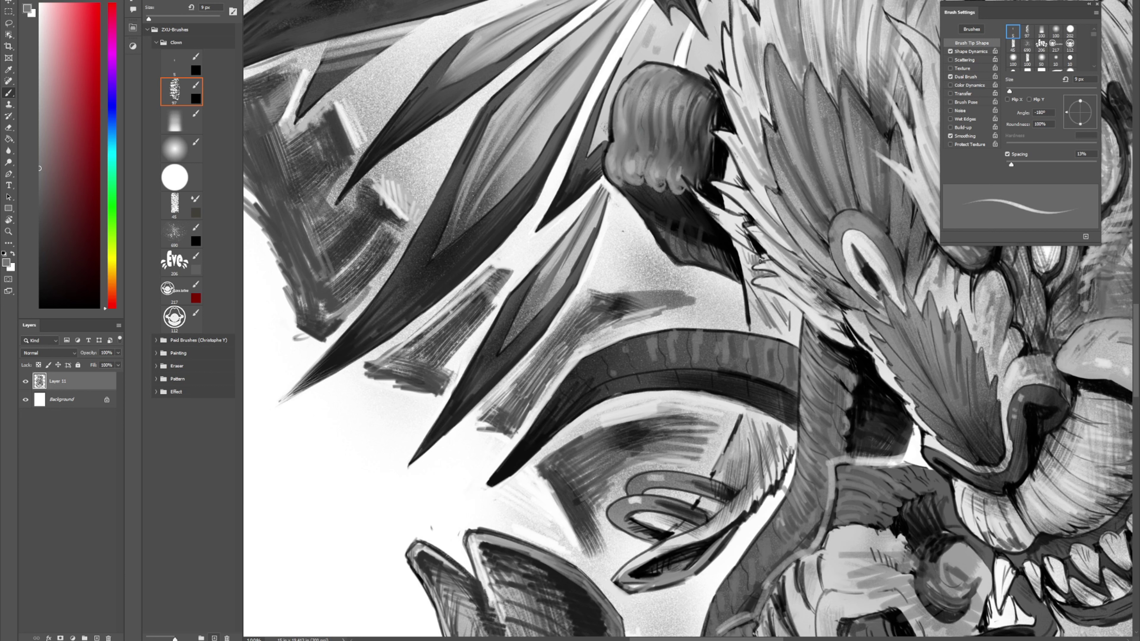
{"action": "left_click_drag", "start_coordinate": [770, 328], "coordinate": [757, 322]}
Step: Paint sampled light strokes beside the ear shape's dark line and along its lower tip
{"action": "left_click", "coordinate": [757, 496], "text": "alt"}
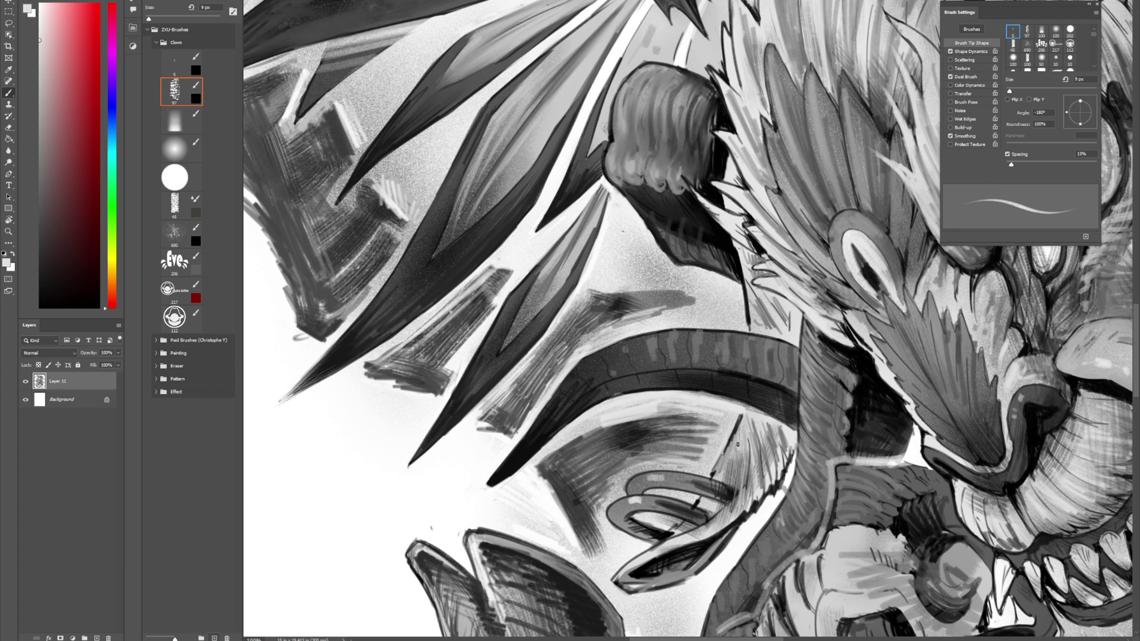
{"action": "left_click_drag", "start_coordinate": [726, 457], "coordinate": [724, 474]}
{"action": "left_click", "coordinate": [737, 483], "text": "alt"}
{"action": "left_click_drag", "start_coordinate": [685, 542], "coordinate": [641, 562]}
Step: Blend the dark underside of the ear shape's lower tip with the mixer brush
{"action": "left_click_drag", "start_coordinate": [717, 479], "coordinate": [737, 357]}
{"action": "left_click", "coordinate": [693, 439], "text": "alt"}
{"action": "key", "text": "shift+b"}
{"action": "mouse_move", "coordinate": [671, 450]}
{"action": "left_mouse_down"}
{"action": "mouse_move", "coordinate": [694, 435]}
{"action": "mouse_move", "coordinate": [695, 454]}
{"action": "mouse_move", "coordinate": [741, 410]}
{"action": "mouse_move", "coordinate": [715, 435]}
{"action": "mouse_move", "coordinate": [703, 430]}
{"action": "mouse_move", "coordinate": [761, 400]}
{"action": "mouse_move", "coordinate": [721, 433]}
{"action": "mouse_move", "coordinate": [773, 398]}
{"action": "left_mouse_up"}
{"action": "mouse_move", "coordinate": [675, 451]}
{"action": "left_mouse_down"}
{"action": "mouse_move", "coordinate": [652, 462]}
{"action": "mouse_move", "coordinate": [683, 441]}
{"action": "mouse_move", "coordinate": [650, 458]}
{"action": "mouse_move", "coordinate": [734, 407]}
{"action": "left_mouse_up"}
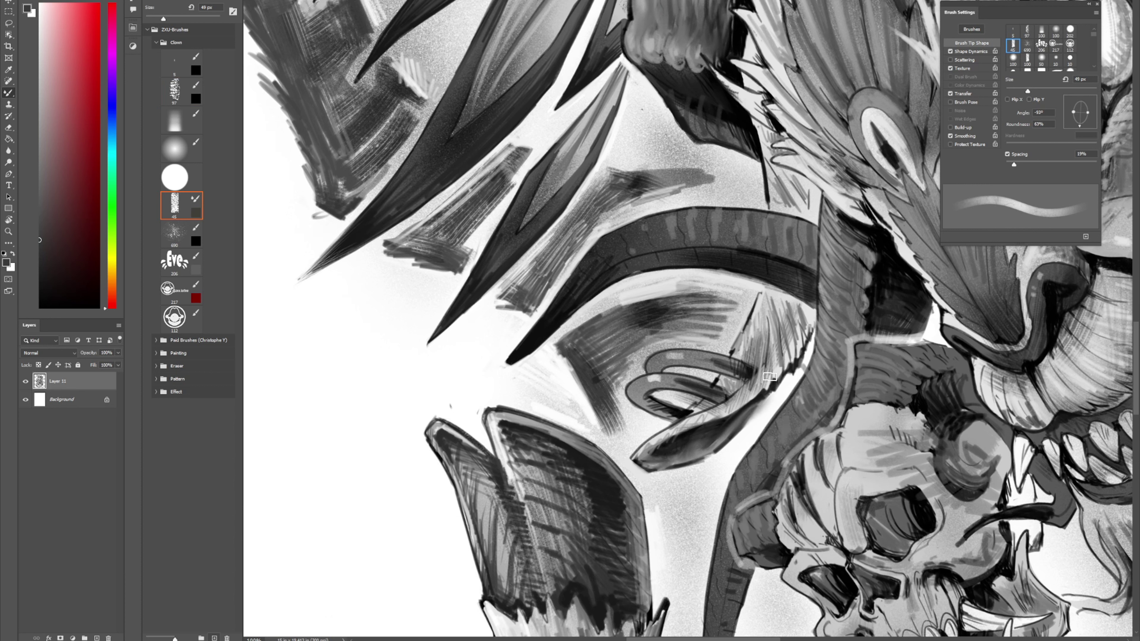
Step: Paint near-white hair strokes across the ear shape's inner area beside the curled loops
{"action": "key", "text": "b"}
{"action": "key", "text": "x"}
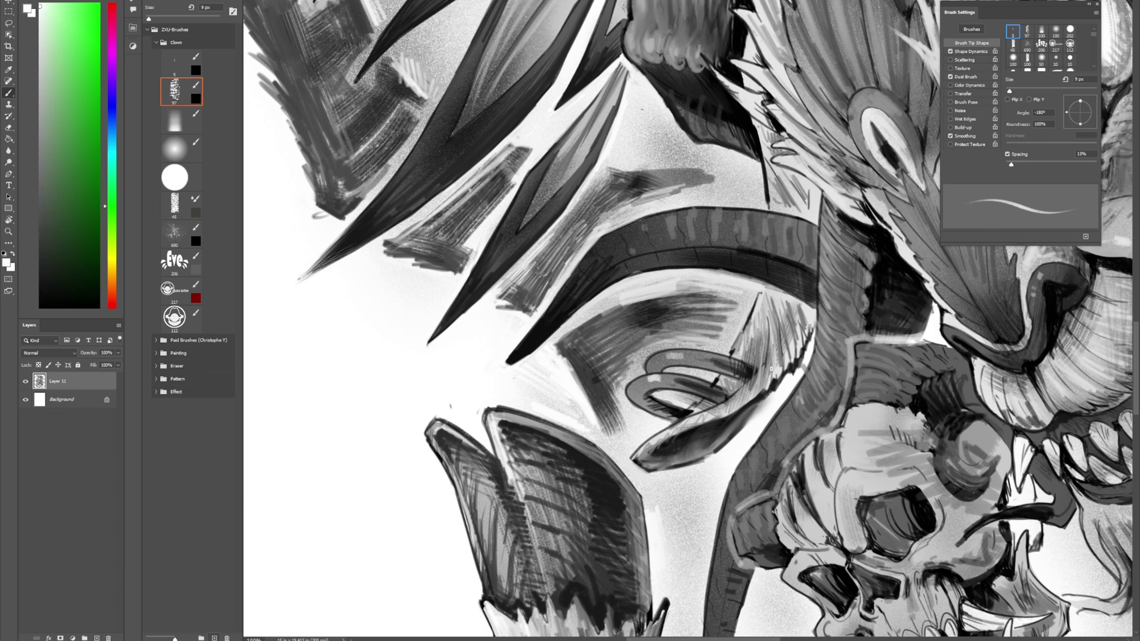
{"action": "mouse_move", "coordinate": [768, 372]}
{"action": "left_mouse_down"}
{"action": "mouse_move", "coordinate": [774, 329]}
{"action": "mouse_move", "coordinate": [759, 358]}
{"action": "left_mouse_up"}
{"action": "left_click_drag", "start_coordinate": [754, 400], "coordinate": [759, 358]}
{"action": "key", "text": "shift+b"}
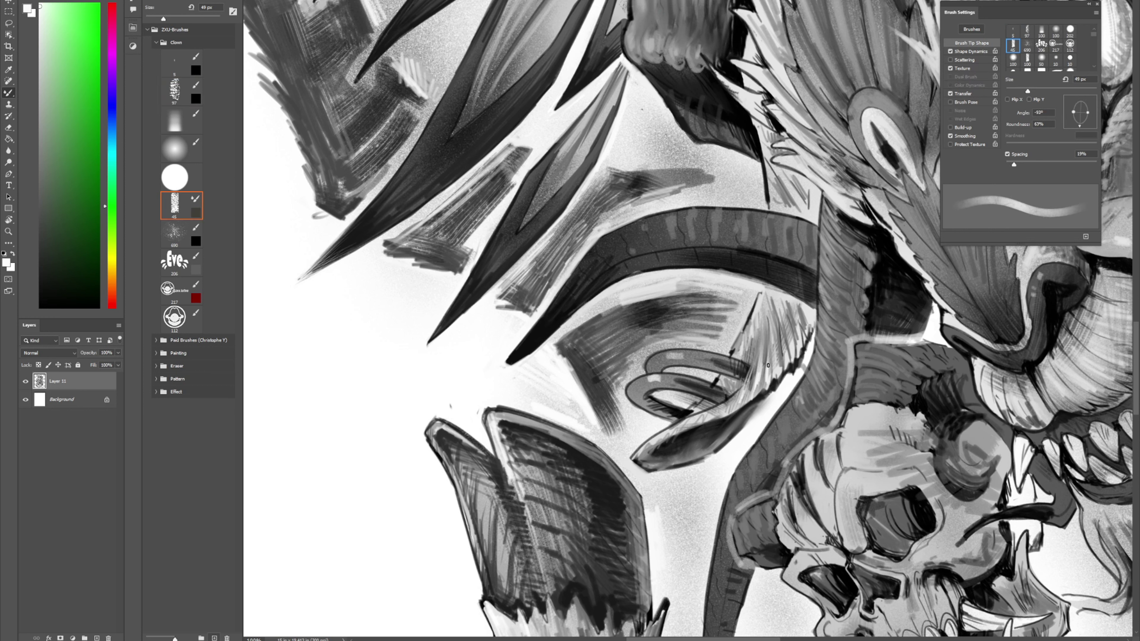
{"action": "key", "text": "comma"}
{"action": "key", "text": "comma"}
{"action": "key", "text": "comma"}
{"action": "key", "text": "comma"}
{"action": "left_click_drag", "start_coordinate": [740, 397], "coordinate": [756, 363]}
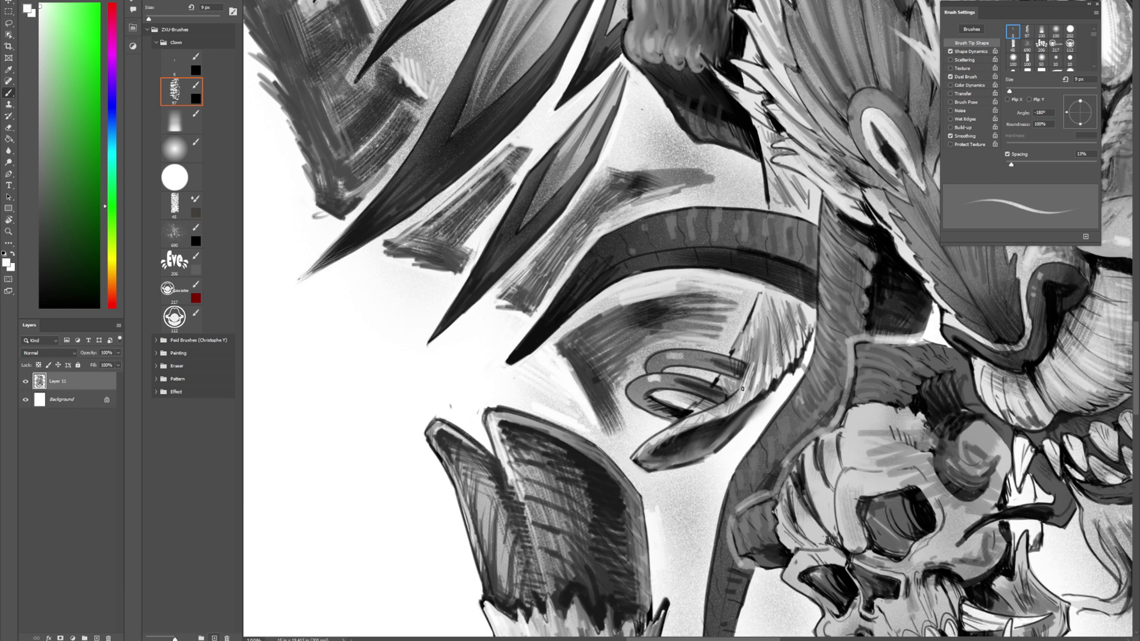
Step: Add a thin near-white stroke beside the ear shape's dark line just above the curled loops
{"action": "key", "text": "period"}
{"action": "key", "text": "period"}
{"action": "key", "text": "period"}
{"action": "key", "text": "period"}
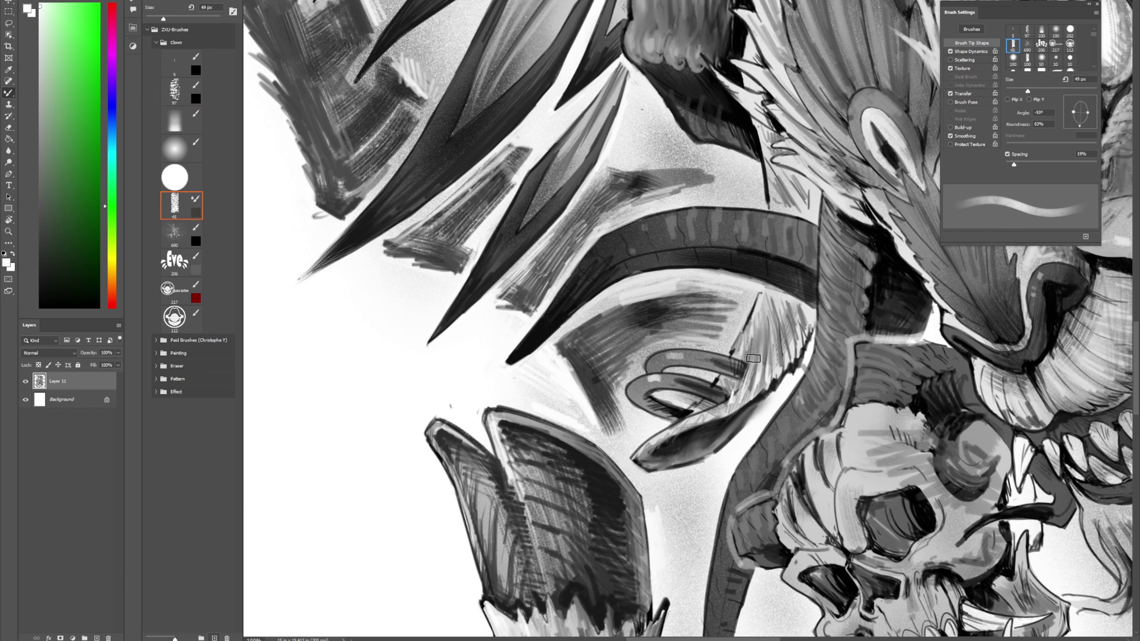
{"action": "key", "text": "comma"}
{"action": "key", "text": "comma"}
{"action": "key", "text": "comma"}
{"action": "key", "text": "comma"}
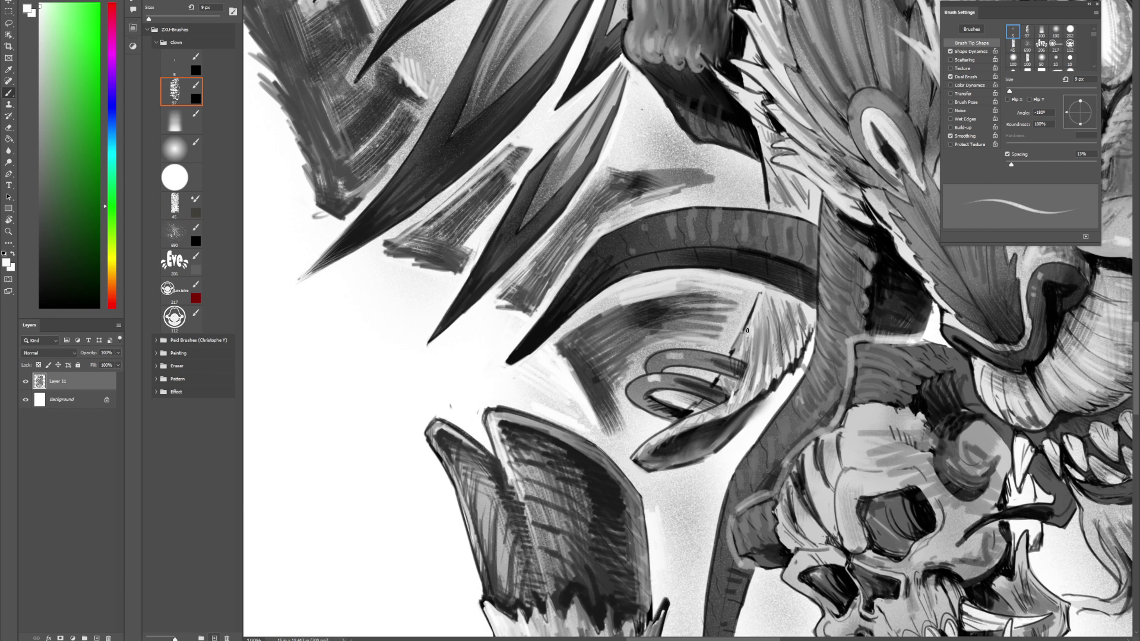
{"action": "mouse_move", "coordinate": [740, 345]}
{"action": "left_mouse_down"}
{"action": "mouse_move", "coordinate": [753, 311]}
{"action": "mouse_move", "coordinate": [743, 330]}
{"action": "left_mouse_up"}
Step: Repaint the hairs at the ear shape's upper point and outer edge with sampled tones
{"action": "left_click", "coordinate": [653, 421], "text": "alt"}
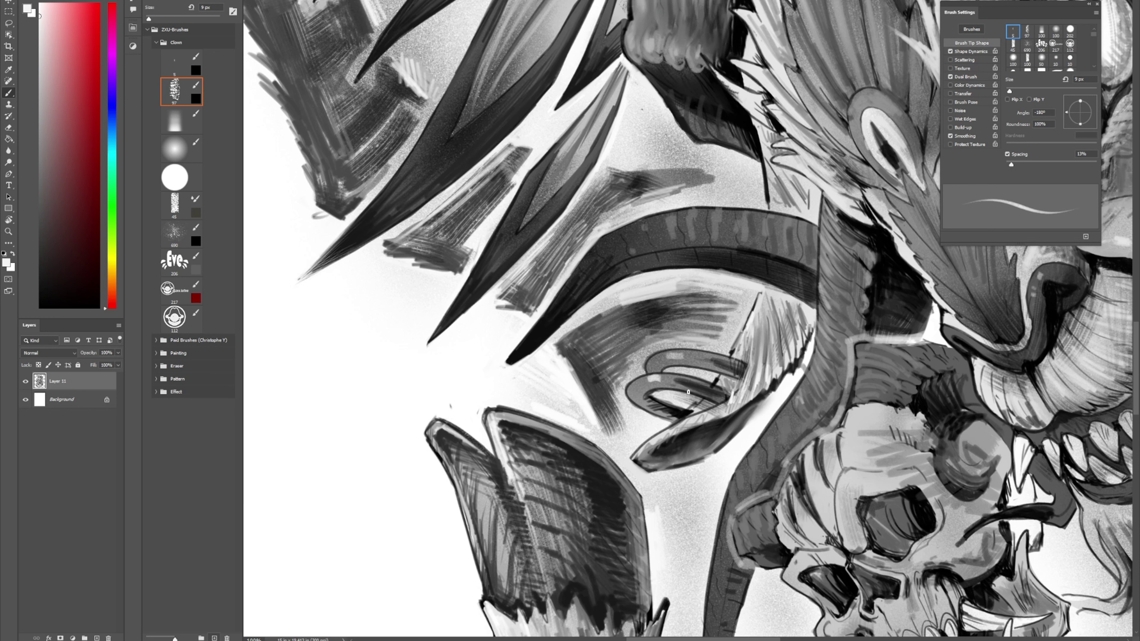
{"action": "left_click", "coordinate": [722, 362], "text": "alt"}
{"action": "left_click", "coordinate": [789, 382], "text": "alt"}
{"action": "left_click", "coordinate": [801, 314], "text": "alt"}
{"action": "left_click", "coordinate": [812, 346], "text": "alt"}
{"action": "left_click_drag", "start_coordinate": [813, 314], "coordinate": [815, 346]}
{"action": "left_click_drag", "start_coordinate": [762, 329], "coordinate": [764, 301]}
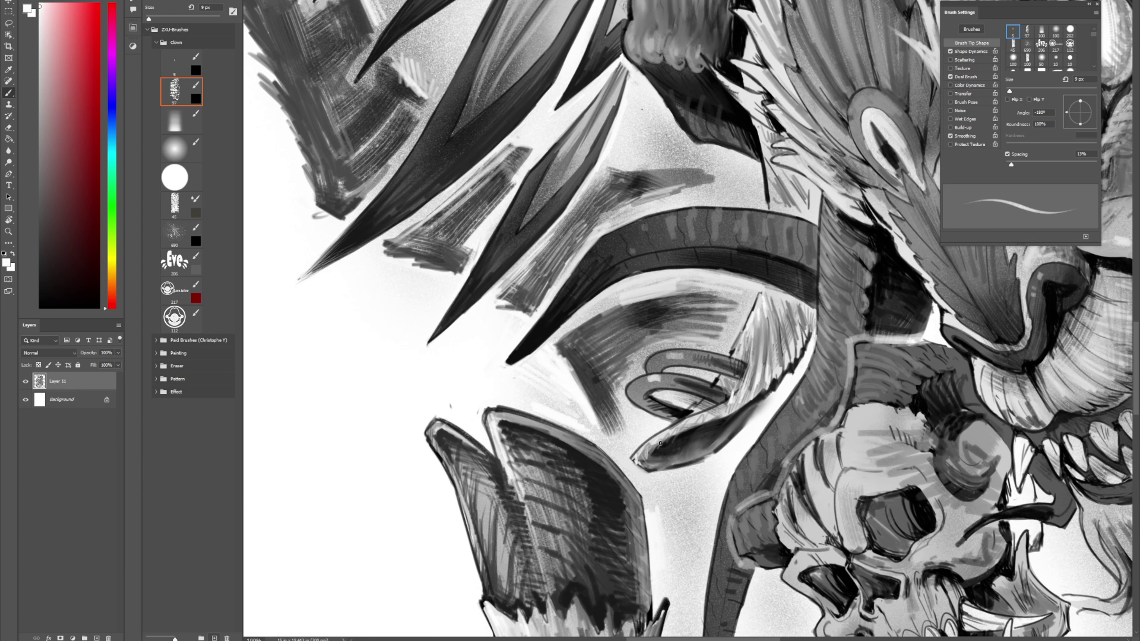
Step: Clean the outer lower edge of the ear shape's dark tip with sampled greys
{"action": "key", "text": "shift+b"}
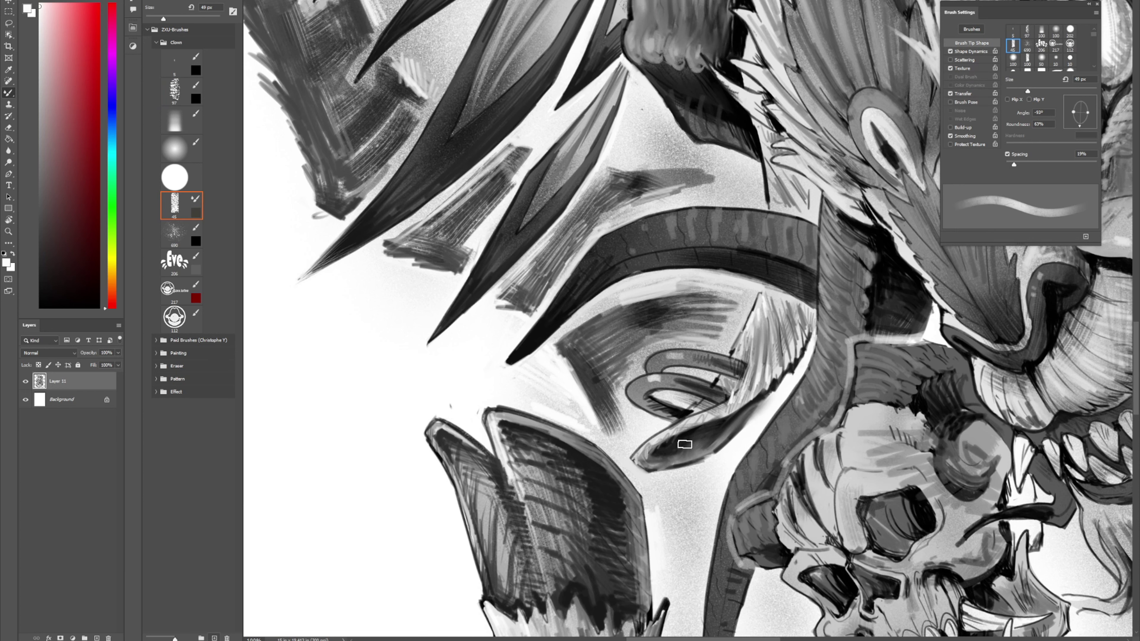
{"action": "key", "text": "r"}
{"action": "left_click_drag", "start_coordinate": [791, 332], "coordinate": [787, 290]}
{"action": "left_click_drag", "start_coordinate": [783, 405], "coordinate": [767, 297]}
{"action": "key", "text": "b"}
{"action": "left_click", "coordinate": [753, 316], "text": "alt"}
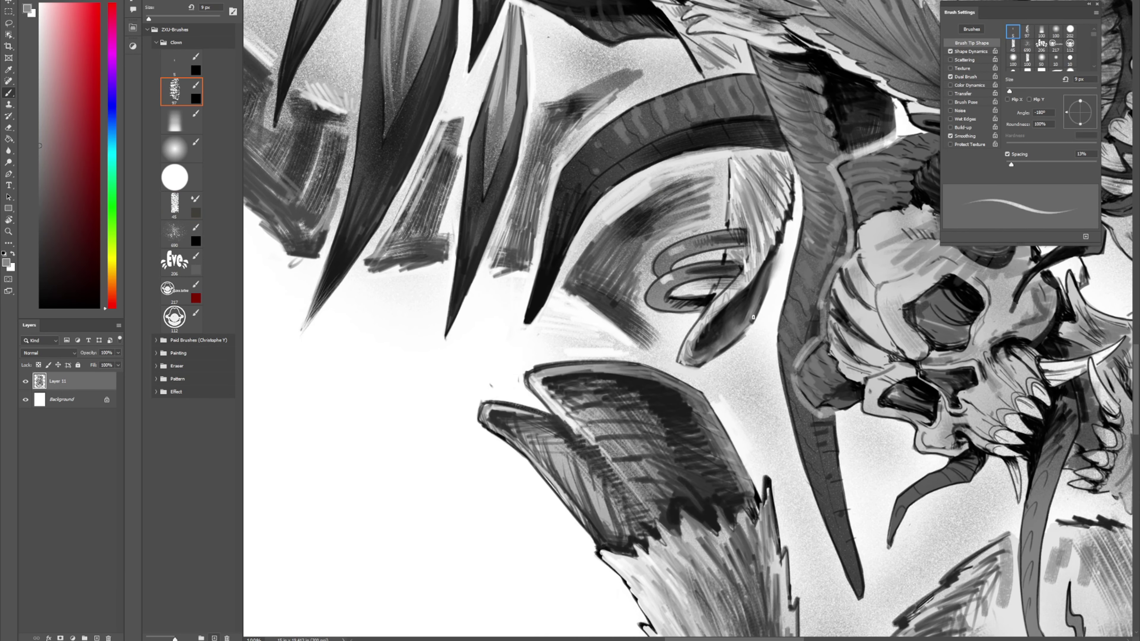
{"action": "left_click", "coordinate": [774, 288], "text": "alt"}
{"action": "left_click_drag", "start_coordinate": [722, 361], "coordinate": [740, 342]}
Step: Paint a thin light stroke along the inner edge of the ear shape's dark lower tip
{"action": "key", "text": "shift+b"}
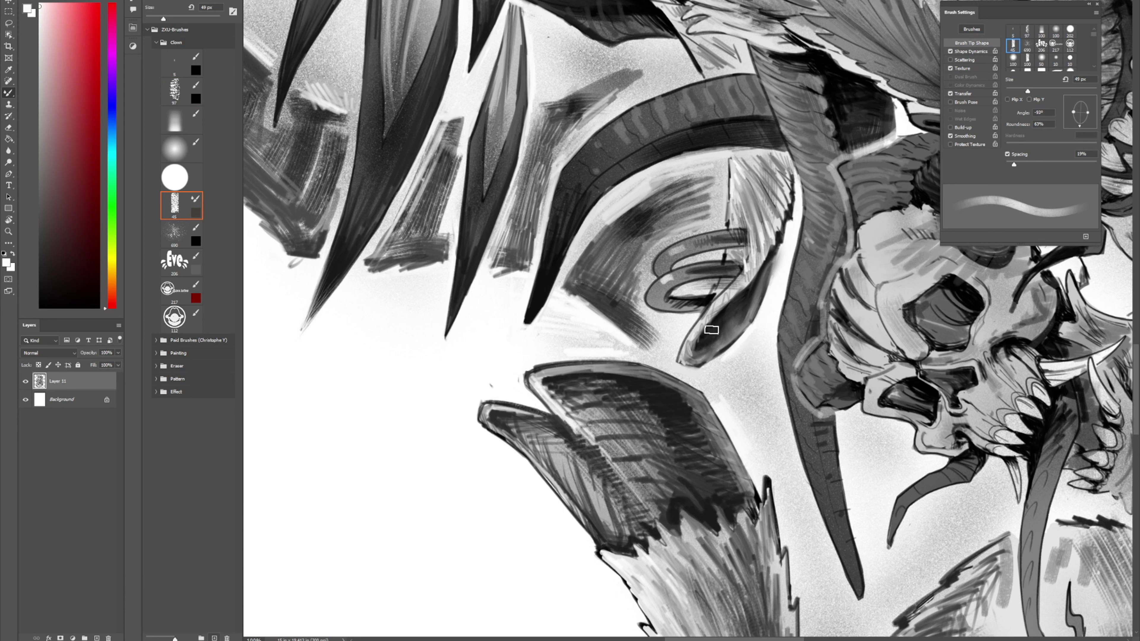
{"action": "key", "text": "comma"}
{"action": "key", "text": "comma"}
{"action": "key", "text": "comma"}
{"action": "key", "text": "comma"}
{"action": "left_click_drag", "start_coordinate": [707, 331], "coordinate": [726, 296]}
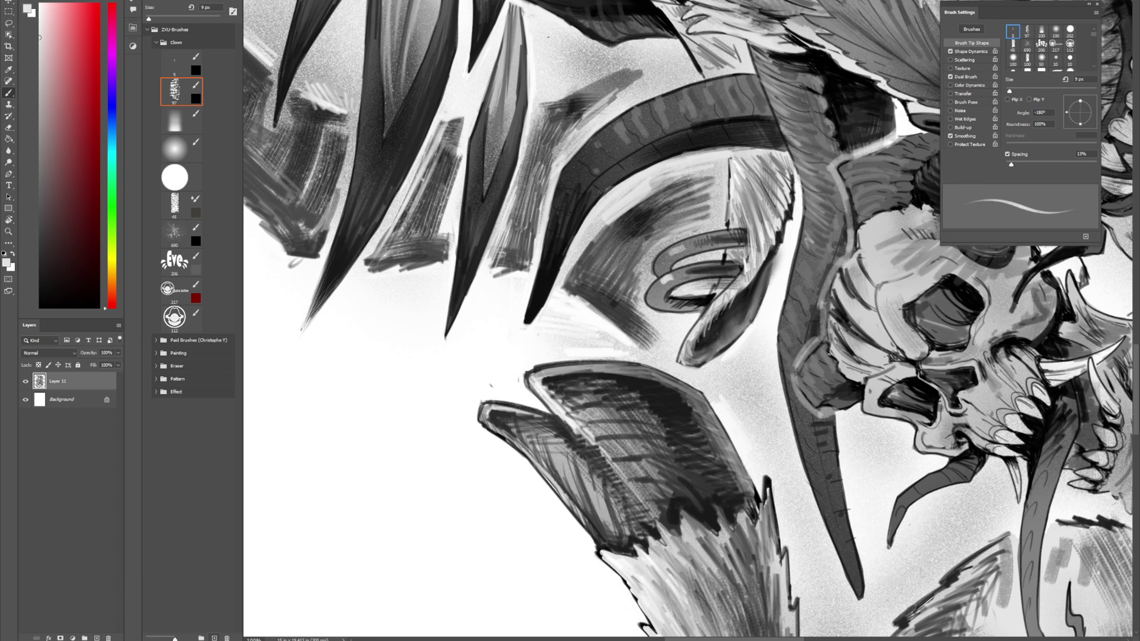
Step: Paint light hairs on the ear shape beside the curled loops and darken the gaps inside the loops with a sampled dark tone
{"action": "left_click_drag", "start_coordinate": [751, 292], "coordinate": [760, 273]}
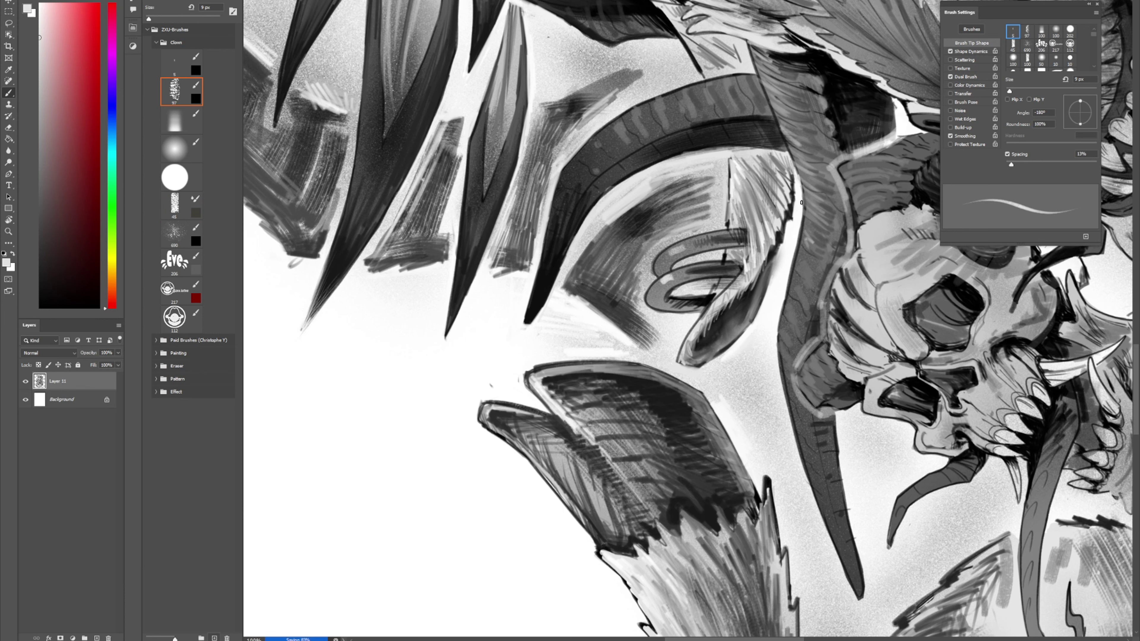
{"action": "key", "text": "r"}
{"action": "mouse_move", "coordinate": [793, 176]}
{"action": "left_mouse_down"}
{"action": "mouse_move", "coordinate": [844, 248]}
{"action": "mouse_move", "coordinate": [826, 268]}
{"action": "left_mouse_up"}
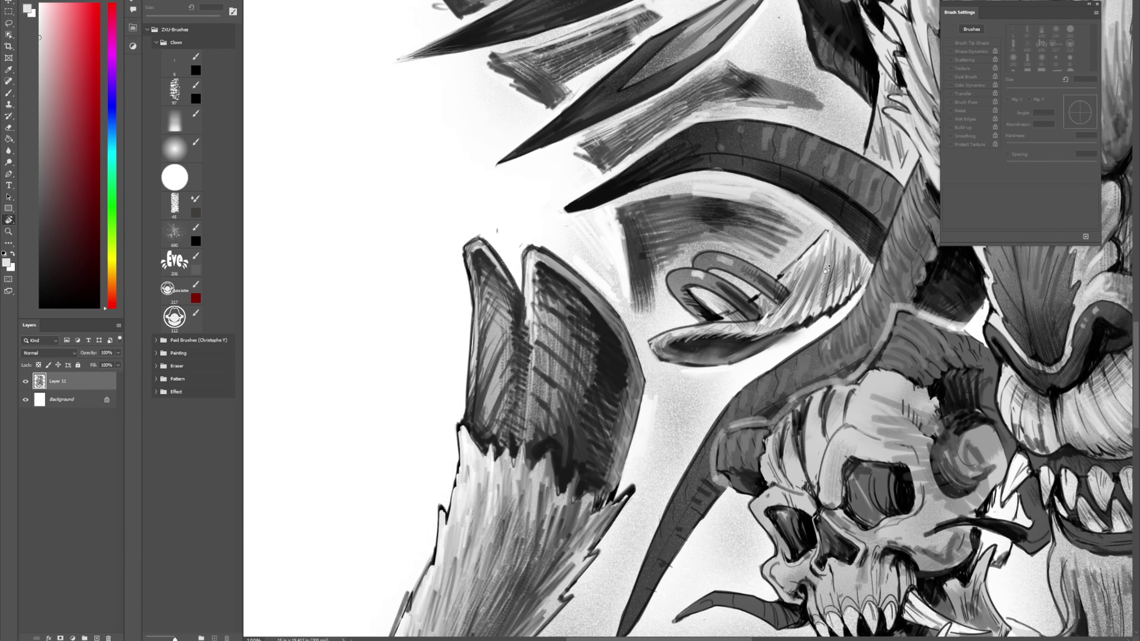
{"action": "key", "text": "b"}
{"action": "left_click", "coordinate": [732, 292], "text": "alt"}
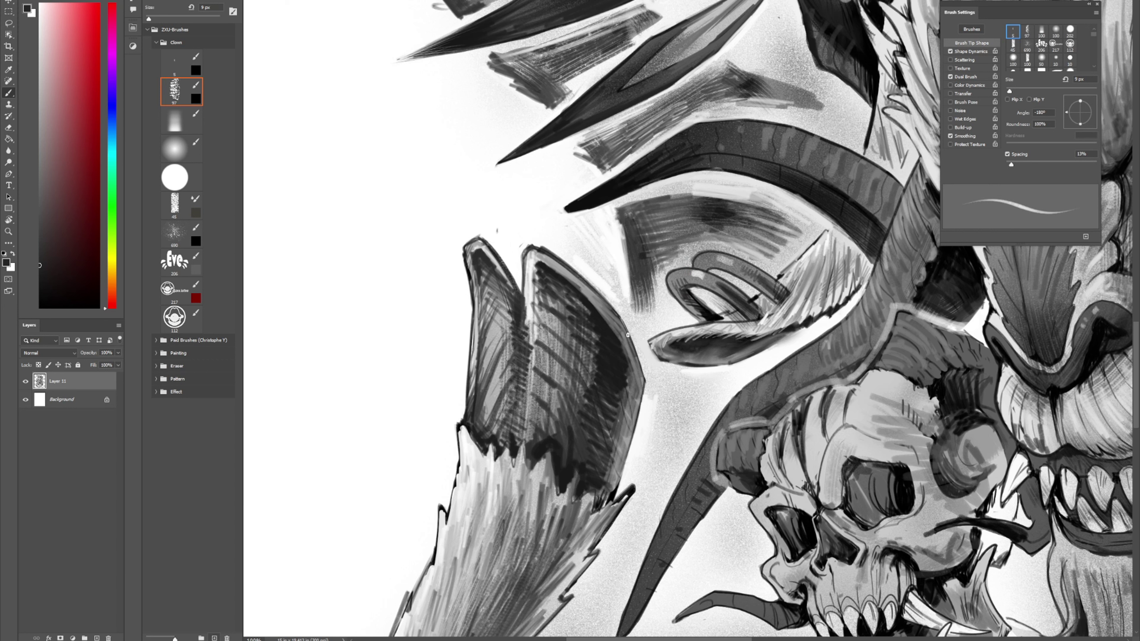
Step: Blend the hatched shading on both halves of the dark hoof with the Mixer Brush at 49 px and 123 px
{"action": "key", "text": "shift+b"}
{"action": "left_click_drag", "start_coordinate": [619, 337], "coordinate": [619, 425]}
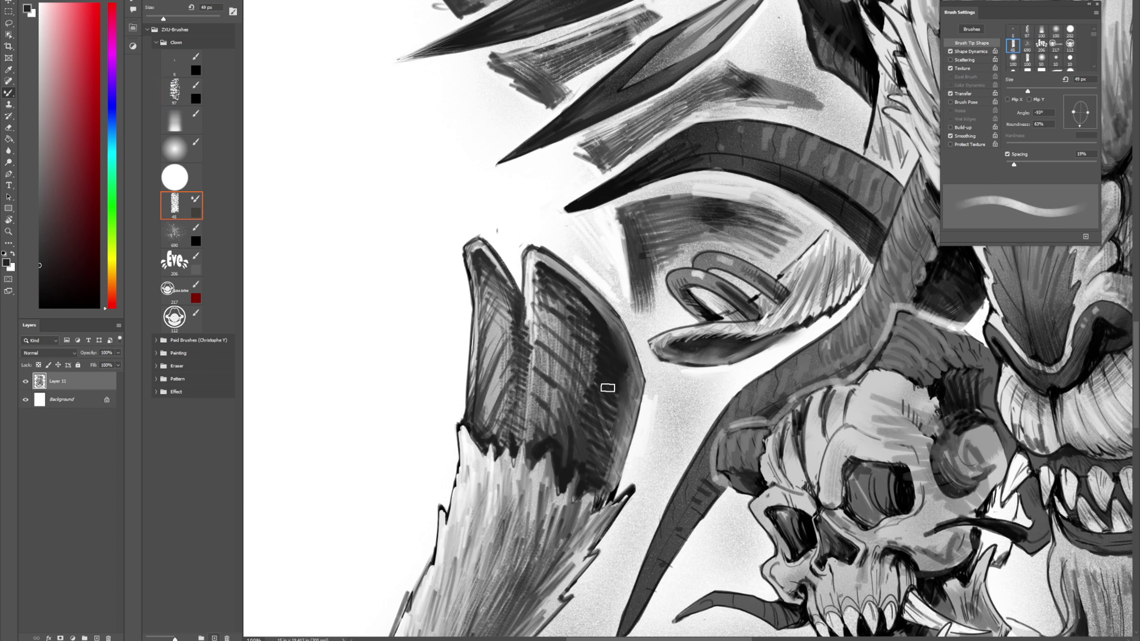
{"action": "left_click_drag", "start_coordinate": [608, 387], "coordinate": [603, 455]}
{"action": "left_click_drag", "start_coordinate": [601, 346], "coordinate": [589, 392]}
{"action": "left_click_drag", "start_coordinate": [612, 289], "coordinate": [636, 298]}
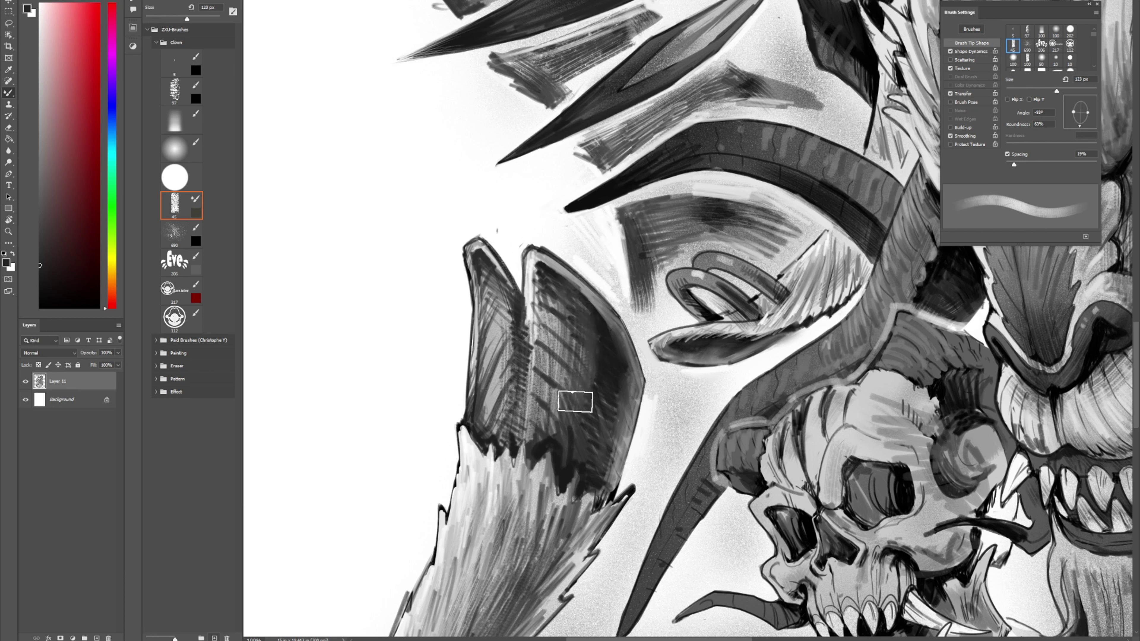
{"action": "mouse_move", "coordinate": [575, 402]}
{"action": "left_mouse_down"}
{"action": "mouse_move", "coordinate": [580, 455]}
{"action": "mouse_move", "coordinate": [593, 442]}
{"action": "mouse_move", "coordinate": [597, 465]}
{"action": "mouse_move", "coordinate": [548, 402]}
{"action": "mouse_move", "coordinate": [543, 422]}
{"action": "mouse_move", "coordinate": [571, 295]}
{"action": "left_mouse_up"}
{"action": "mouse_move", "coordinate": [505, 360]}
{"action": "left_mouse_down"}
{"action": "mouse_move", "coordinate": [493, 429]}
{"action": "mouse_move", "coordinate": [511, 344]}
{"action": "mouse_move", "coordinate": [485, 270]}
{"action": "left_mouse_up"}
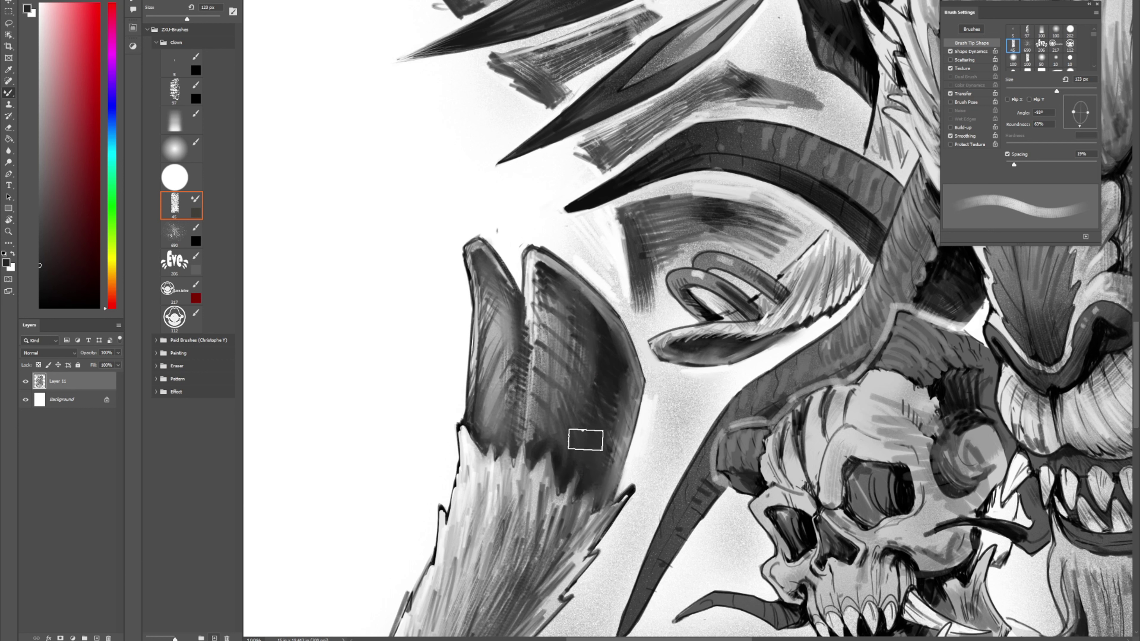
Step: Save the illustration and bring the whole design into view with the back reference over it
{"action": "key", "text": "r"}
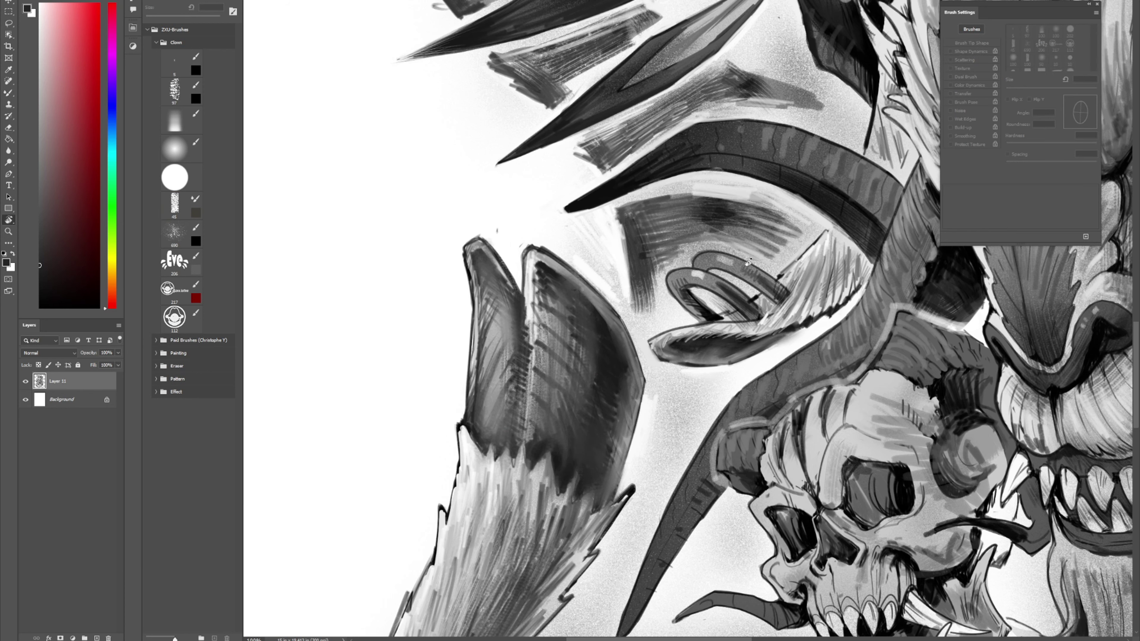
{"action": "left_click_drag", "start_coordinate": [748, 263], "coordinate": [712, 231]}
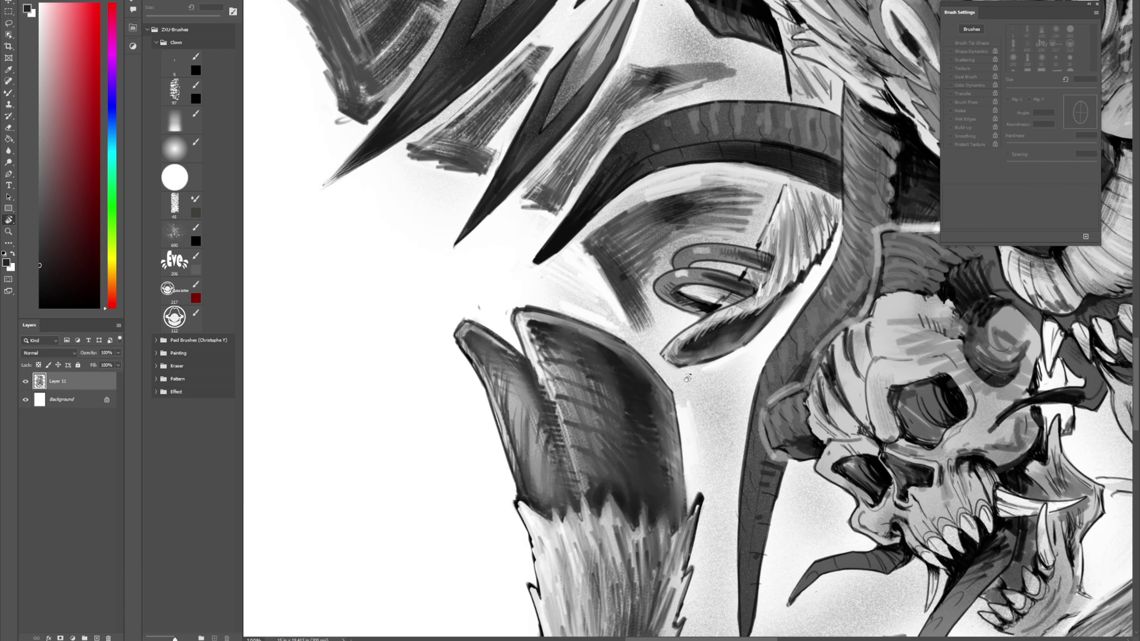
{"action": "key", "text": "z"}
{"action": "left_click_drag", "start_coordinate": [778, 296], "coordinate": [718, 295]}
{"action": "left_click_drag", "start_coordinate": [840, 275], "coordinate": [740, 279]}
{"action": "key", "text": "b"}
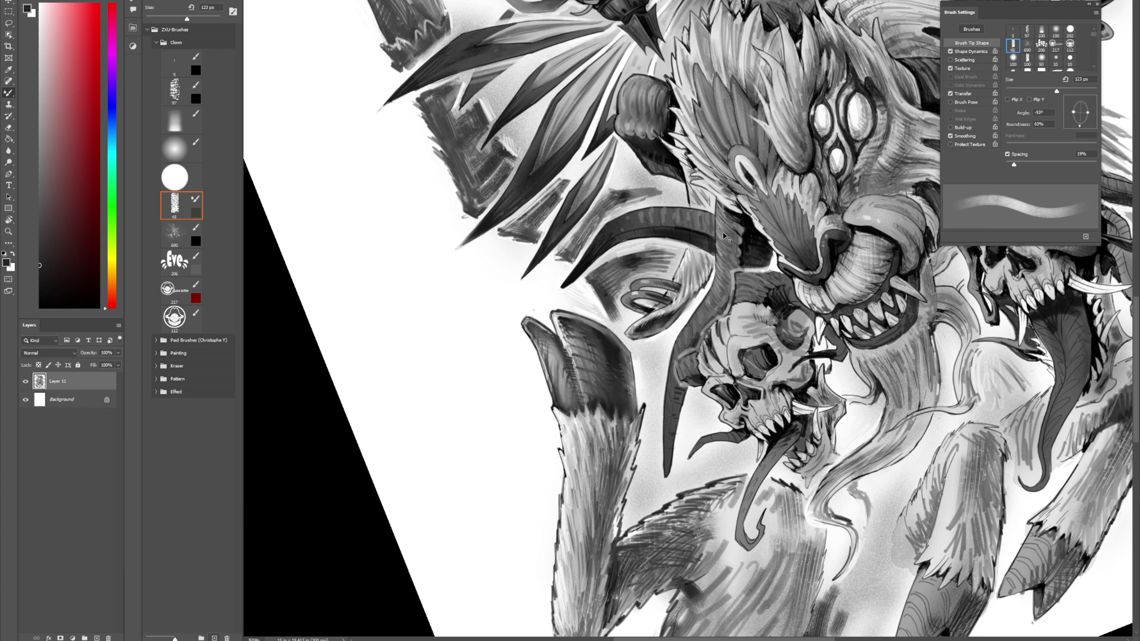
{"action": "key", "text": "ctrl+s"}
{"action": "key", "text": "r"}
{"action": "left_click_drag", "start_coordinate": [752, 262], "coordinate": [710, 300]}
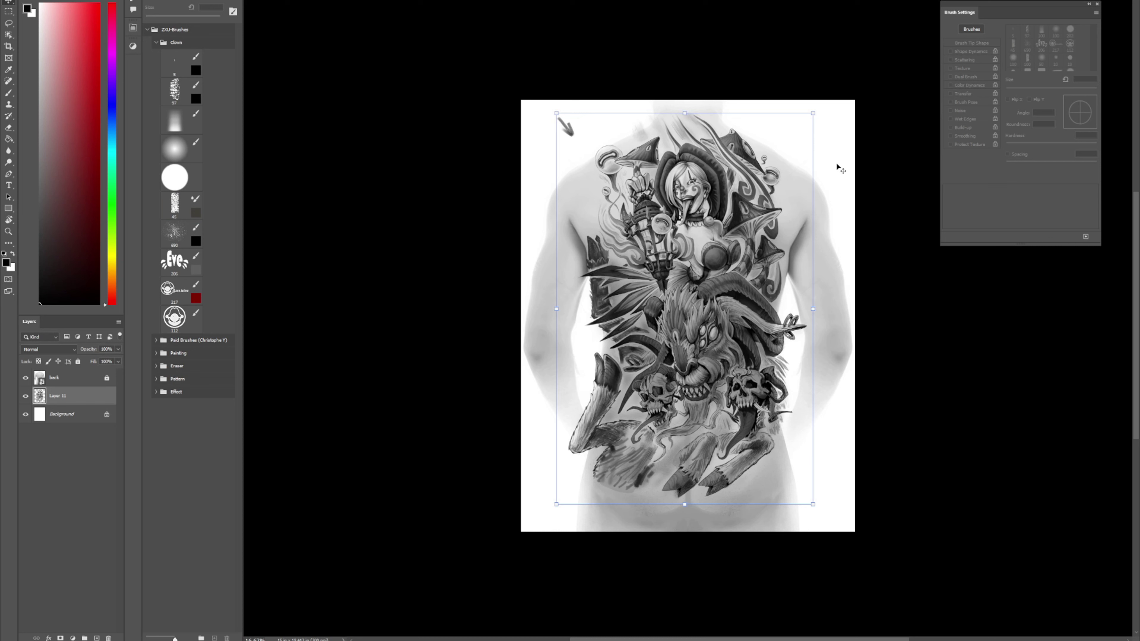
Step: Sketch a small bubble with drips on the shoulder beside the raised lantern hand, using sampled white and grey tones
{"action": "key", "text": "b"}
{"action": "left_click", "coordinate": [176, 92]}
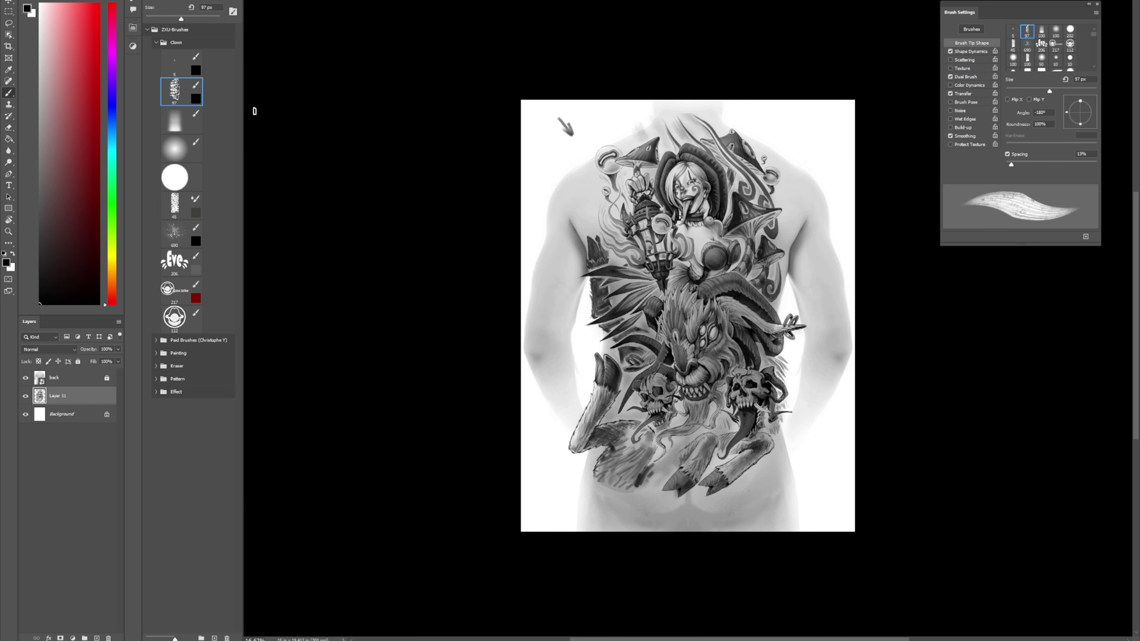
{"action": "scroll", "coordinate": [658, 188], "scroll_direction": "up", "scroll_amount": 1}
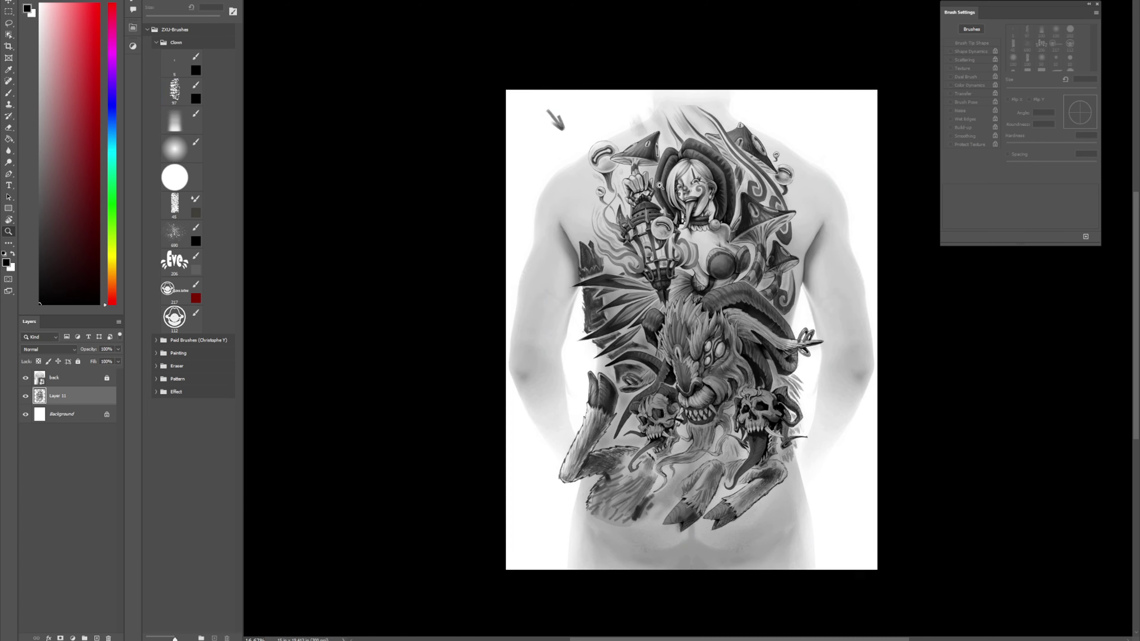
{"action": "left_click_drag", "start_coordinate": [560, 209], "coordinate": [548, 226]}
{"action": "left_click", "coordinate": [559, 214], "text": "alt"}
{"action": "left_click", "coordinate": [562, 216], "text": "alt"}
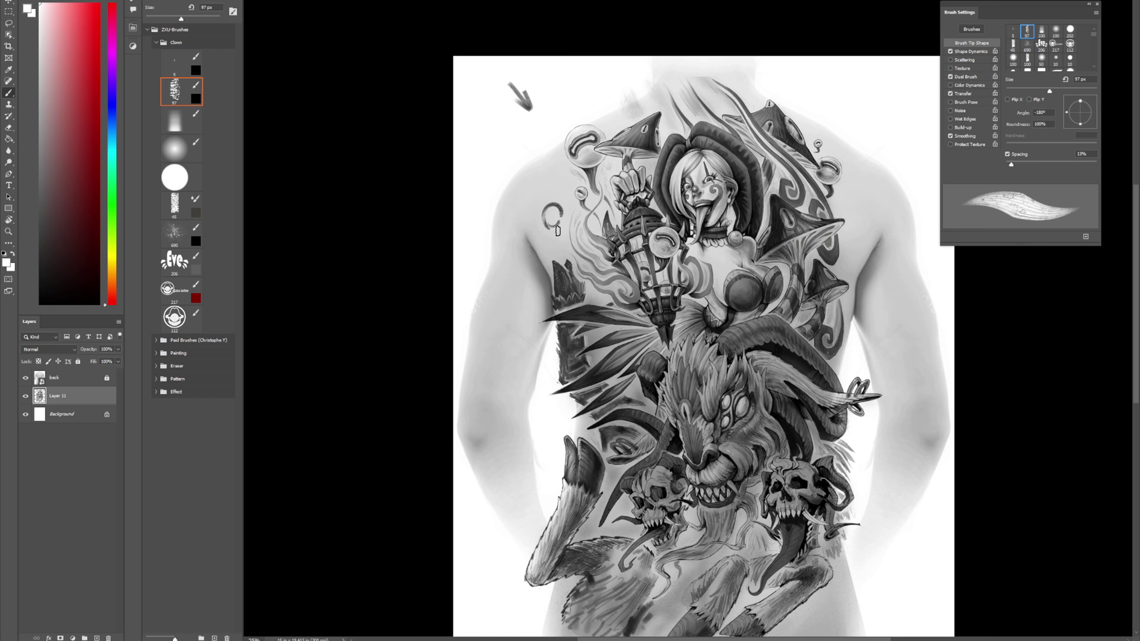
{"action": "left_click", "coordinate": [558, 209], "text": "alt"}
{"action": "left_click_drag", "start_coordinate": [565, 156], "coordinate": [558, 156], "text": "alt"}
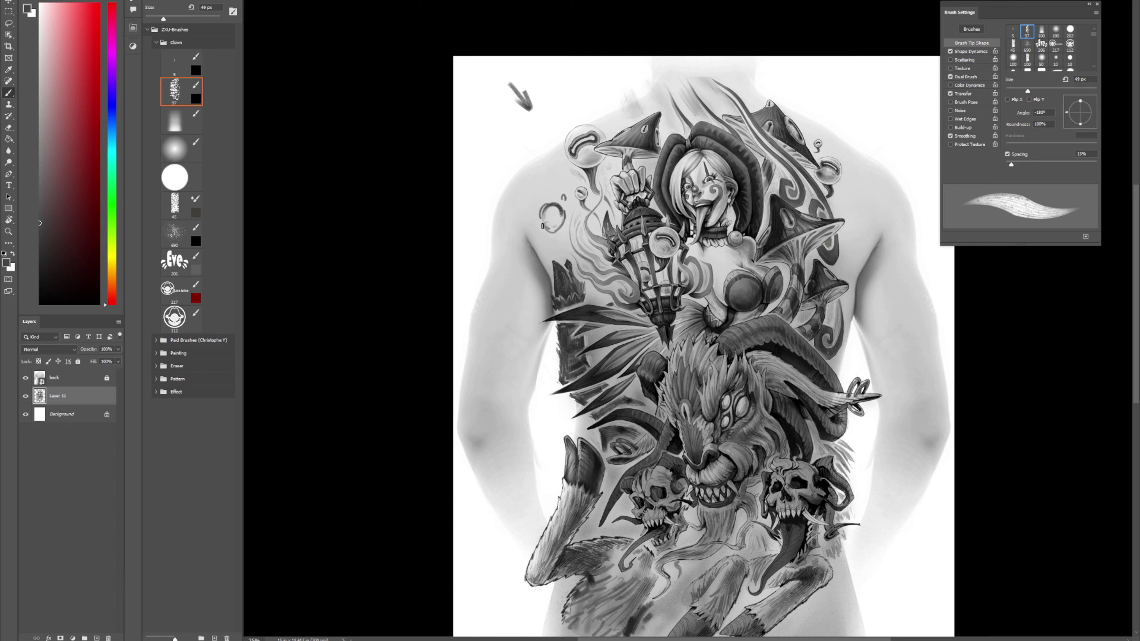
{"action": "left_click_drag", "start_coordinate": [553, 237], "coordinate": [568, 252]}
{"action": "key", "text": "e"}
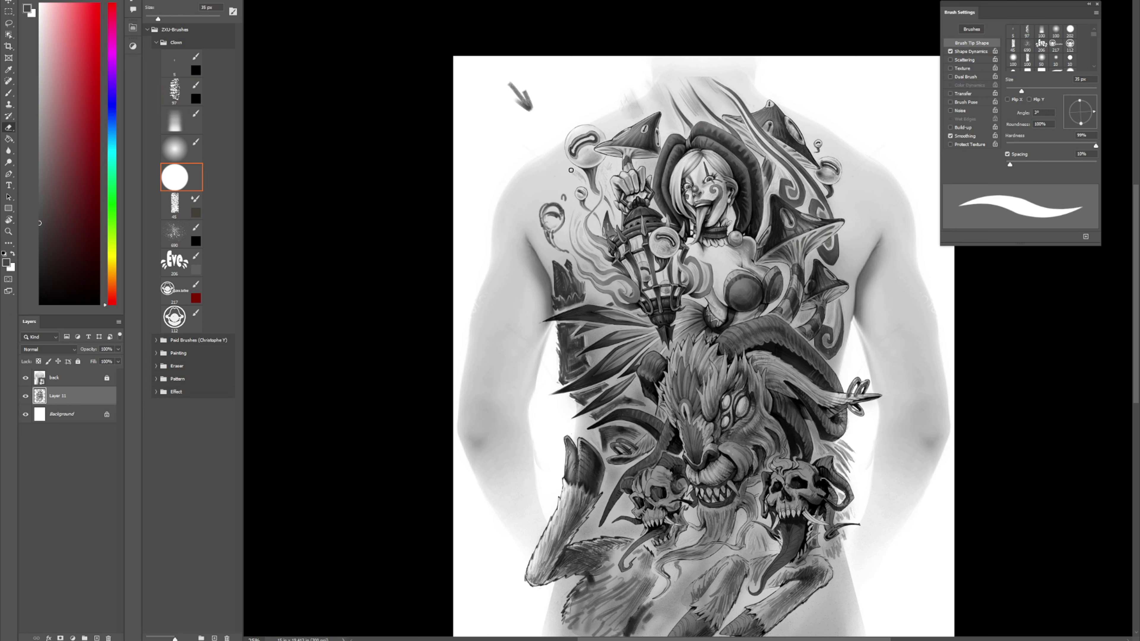
{"action": "key", "text": "b"}
{"action": "left_click_drag", "start_coordinate": [556, 172], "coordinate": [561, 179]}
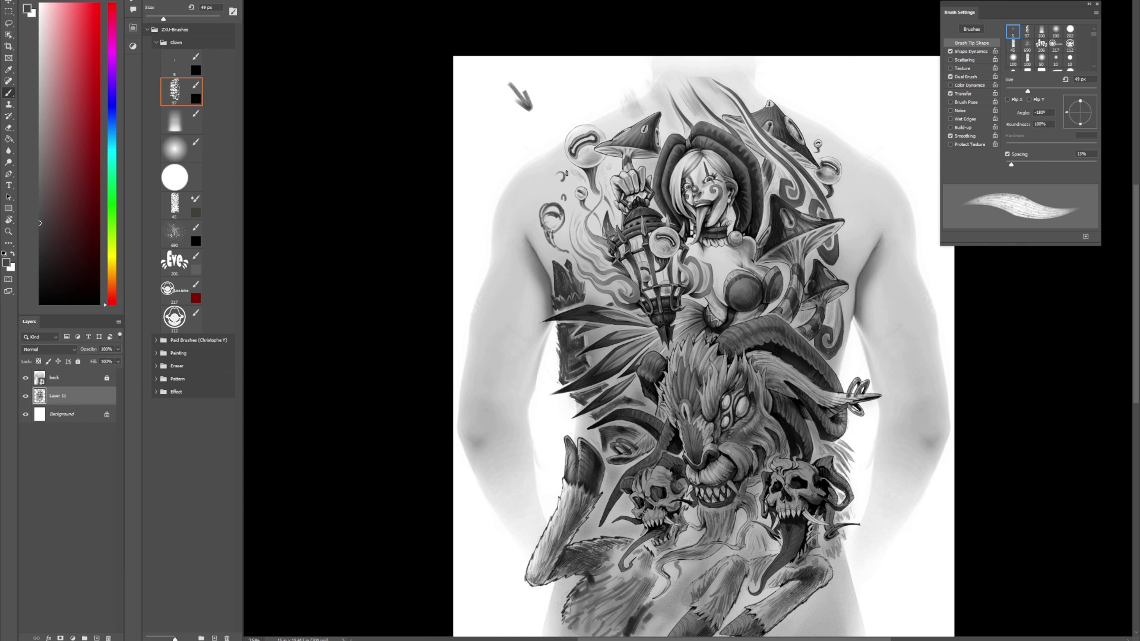
{"action": "key", "text": "ctrl+z"}
{"action": "mouse_move", "coordinate": [563, 164]}
{"action": "left_mouse_down"}
{"action": "mouse_move", "coordinate": [557, 182]}
{"action": "mouse_move", "coordinate": [565, 167]}
{"action": "left_mouse_up"}
{"action": "left_click_drag", "start_coordinate": [565, 177], "coordinate": [564, 173]}
{"action": "key", "text": "ctrl+z"}
{"action": "key", "text": "ctrl+z"}
{"action": "mouse_move", "coordinate": [532, 191]}
{"action": "left_mouse_down"}
{"action": "mouse_move", "coordinate": [560, 158]}
{"action": "mouse_move", "coordinate": [570, 186]}
{"action": "mouse_move", "coordinate": [560, 155]}
{"action": "mouse_move", "coordinate": [569, 186]}
{"action": "mouse_move", "coordinate": [555, 195]}
{"action": "left_mouse_up"}
{"action": "key", "text": "ctrl+z"}
{"action": "key", "text": "ctrl+z"}
{"action": "key", "text": "ctrl+z"}
{"action": "key", "text": "ctrl+z"}
{"action": "key", "text": "ctrl+z"}
{"action": "key", "text": "ctrl+z"}
{"action": "key", "text": "ctrl+z"}
Step: Sketch a dark mushroom cap above the new shoulder bubble with the 49 px textured brush
{"action": "mouse_move", "coordinate": [531, 196]}
{"action": "left_mouse_down"}
{"action": "mouse_move", "coordinate": [559, 157]}
{"action": "mouse_move", "coordinate": [566, 180]}
{"action": "left_mouse_up"}
{"action": "left_click_drag", "start_coordinate": [532, 214], "coordinate": [564, 186]}
{"action": "mouse_move", "coordinate": [565, 155]}
{"action": "left_mouse_down"}
{"action": "mouse_move", "coordinate": [538, 194]}
{"action": "mouse_move", "coordinate": [553, 163]}
{"action": "mouse_move", "coordinate": [549, 187]}
{"action": "mouse_move", "coordinate": [565, 183]}
{"action": "mouse_move", "coordinate": [559, 161]}
{"action": "mouse_move", "coordinate": [568, 182]}
{"action": "mouse_move", "coordinate": [541, 183]}
{"action": "mouse_move", "coordinate": [533, 216]}
{"action": "left_mouse_up"}
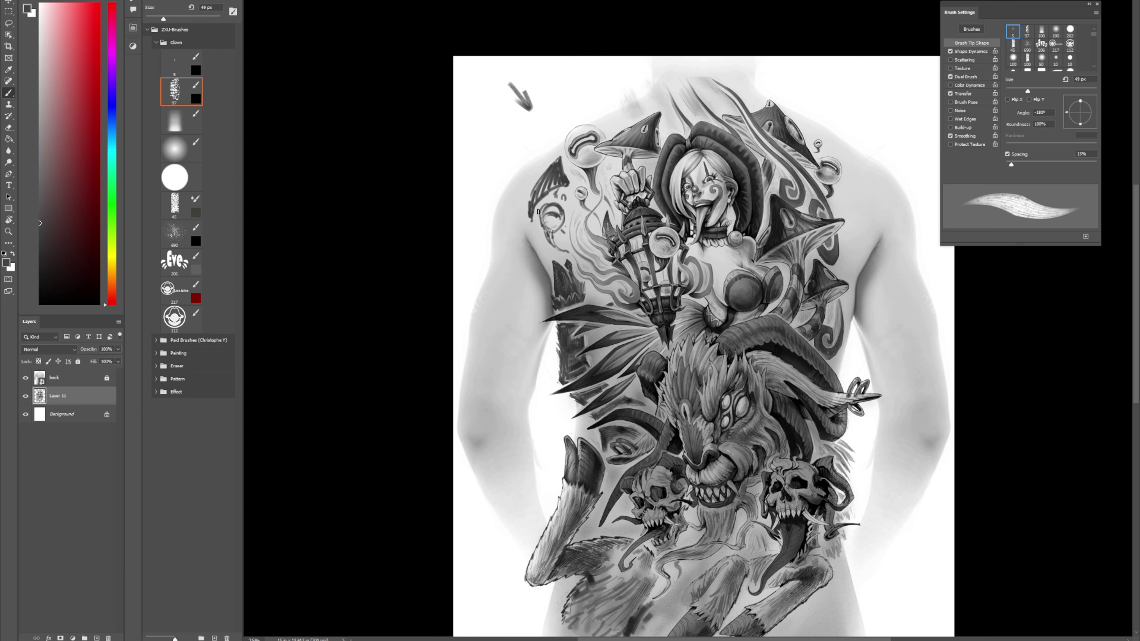
{"action": "key", "text": "e"}
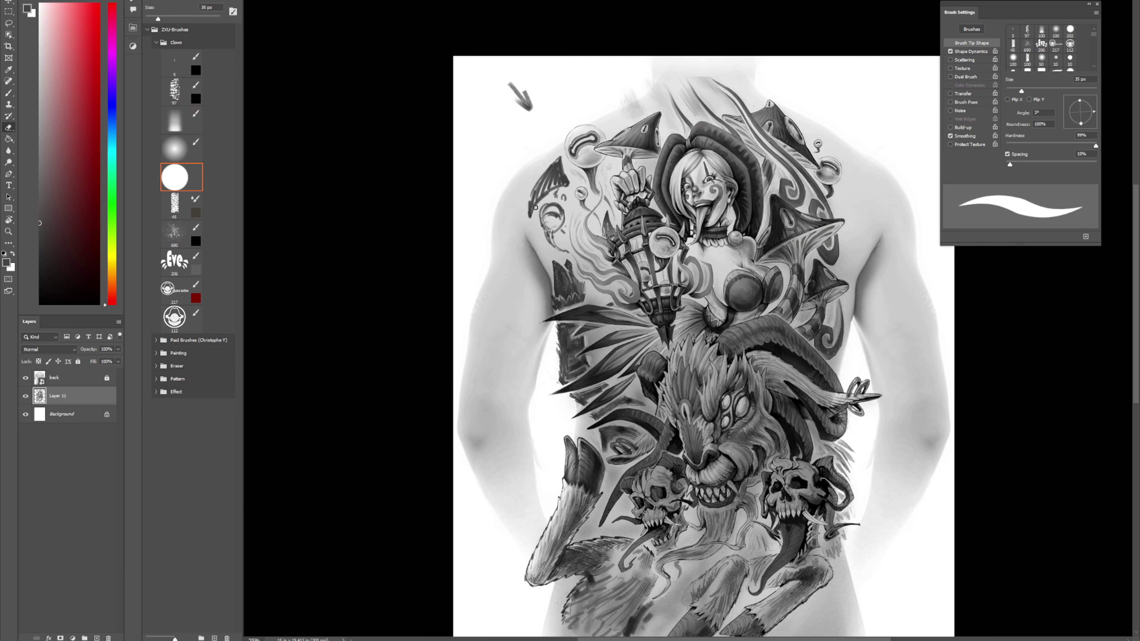
{"action": "key", "text": "b"}
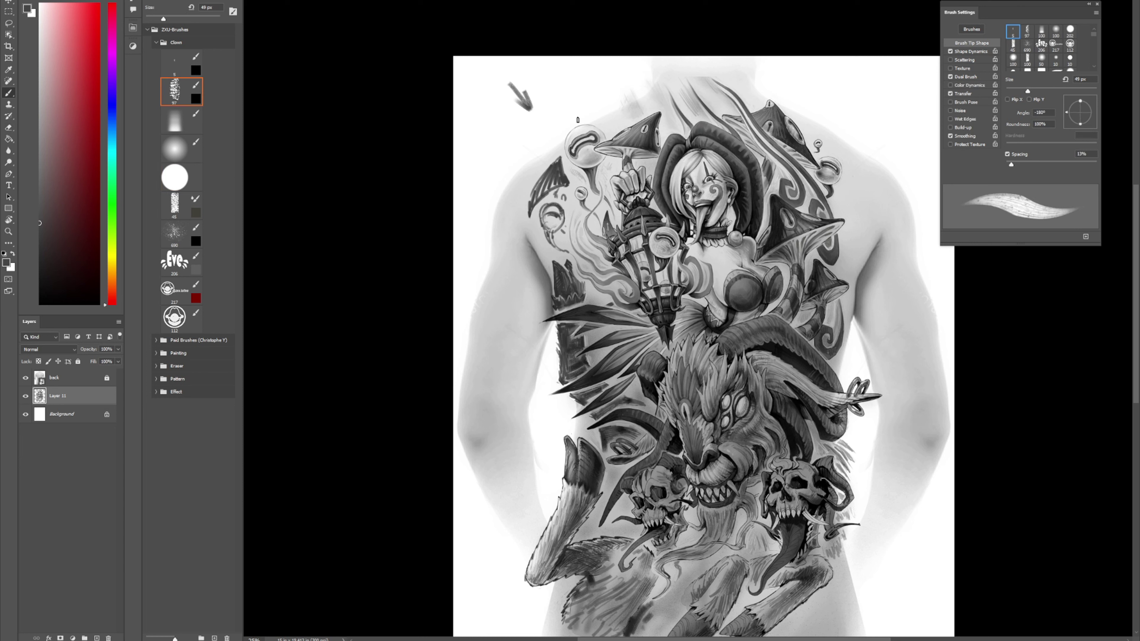
Step: Dab white spots onto the new mushroom cap on the shoulder
{"action": "left_click", "coordinate": [645, 127], "text": "alt"}
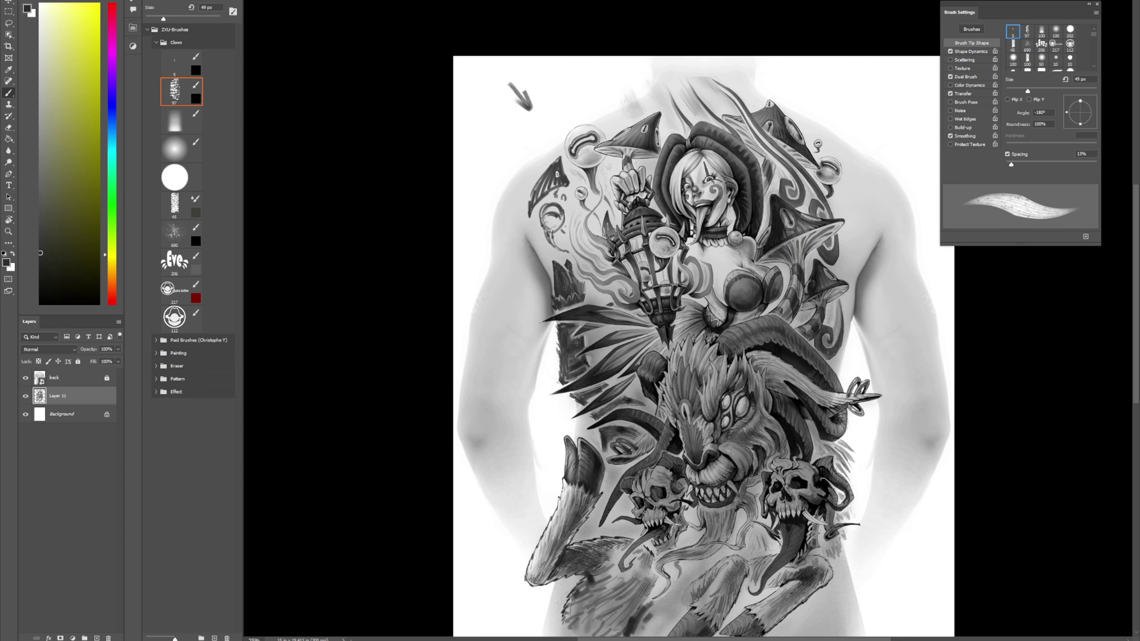
{"action": "key", "text": "x"}
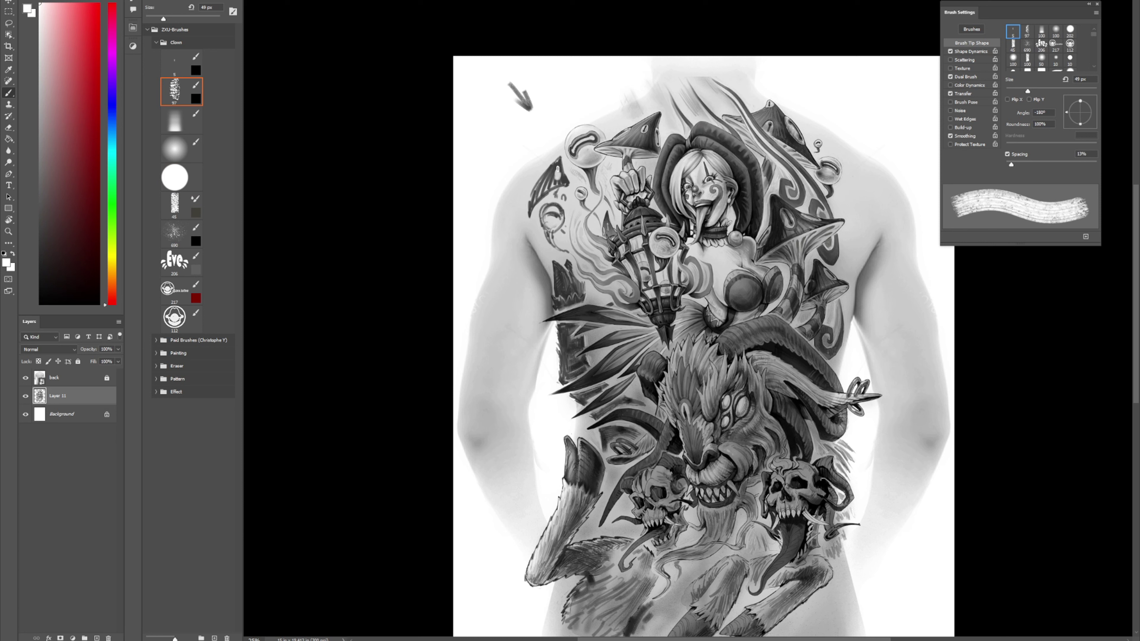
{"action": "mouse_move", "coordinate": [544, 180]}
{"action": "left_mouse_down"}
{"action": "mouse_move", "coordinate": [539, 190]}
{"action": "mouse_move", "coordinate": [541, 179]}
{"action": "left_mouse_up"}
{"action": "key", "text": "ctrl+z"}
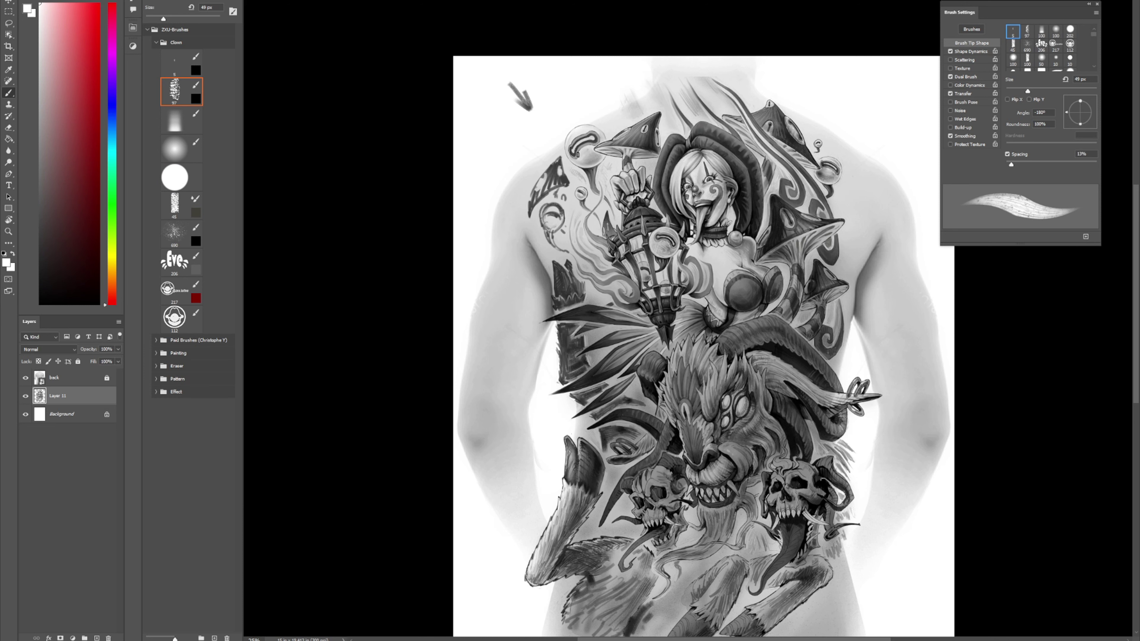
Step: Sketch dark curved marks on the opposite shoulder, outside the swirls and bubble, with a sampled dark grey
{"action": "left_click_drag", "start_coordinate": [865, 247], "coordinate": [834, 213]}
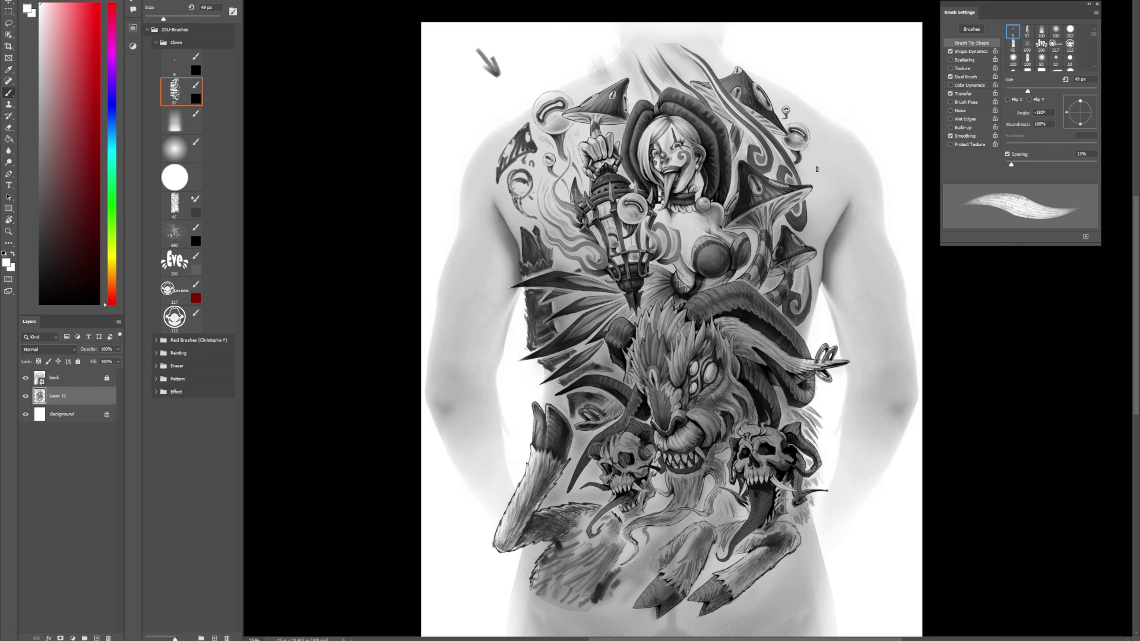
{"action": "left_click", "coordinate": [774, 113], "text": "alt"}
{"action": "mouse_move", "coordinate": [810, 169]}
{"action": "left_mouse_down"}
{"action": "mouse_move", "coordinate": [820, 169]}
{"action": "mouse_move", "coordinate": [814, 153]}
{"action": "mouse_move", "coordinate": [815, 208]}
{"action": "mouse_move", "coordinate": [830, 163]}
{"action": "mouse_move", "coordinate": [817, 222]}
{"action": "mouse_move", "coordinate": [830, 191]}
{"action": "mouse_move", "coordinate": [813, 128]}
{"action": "left_mouse_up"}
{"action": "key", "text": "ctrl+z"}
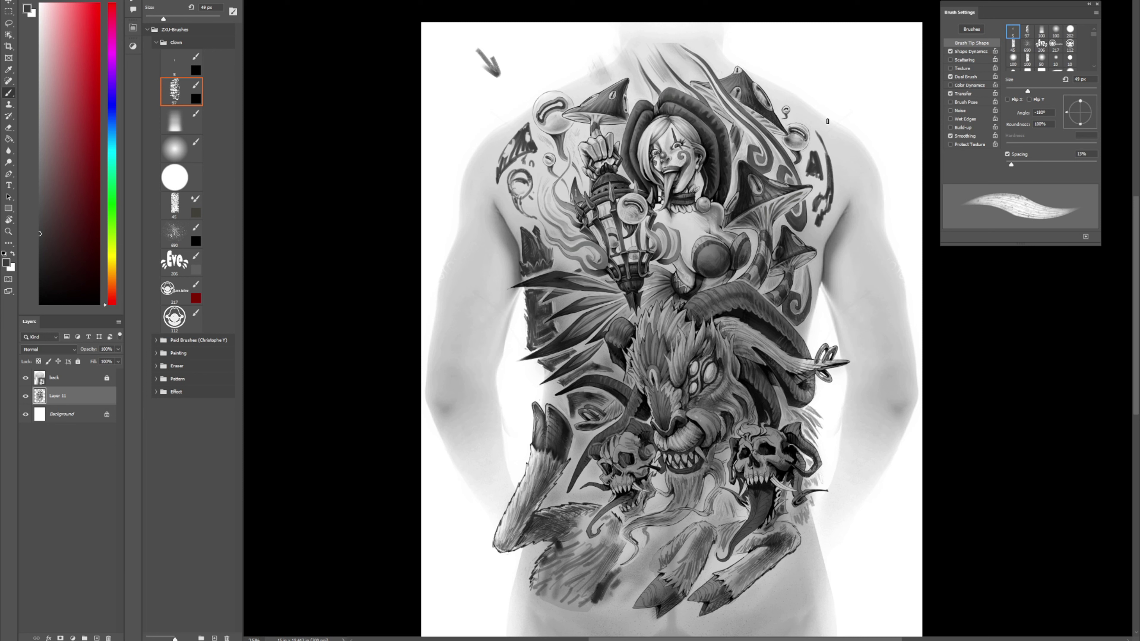
Step: Thicken and smudge the new dark marks along that shoulder's outer edge with the Mixer Brush at 96 px
{"action": "key", "text": "shift+b"}
{"action": "left_click_drag", "start_coordinate": [832, 162], "coordinate": [813, 126]}
{"action": "key", "text": "ctrl+z"}
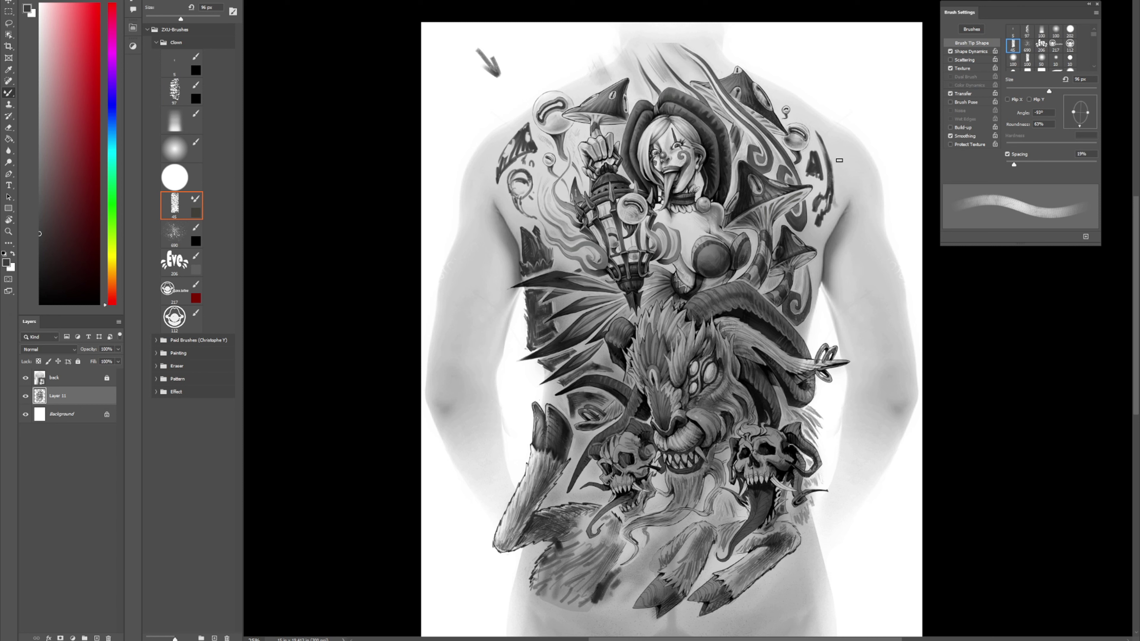
{"action": "key", "text": "b"}
{"action": "key", "text": "period"}
{"action": "key", "text": "period"}
{"action": "key", "text": "period"}
{"action": "key", "text": "period"}
{"action": "mouse_move", "coordinate": [834, 197]}
{"action": "left_mouse_down"}
{"action": "mouse_move", "coordinate": [821, 226]}
{"action": "mouse_move", "coordinate": [835, 180]}
{"action": "mouse_move", "coordinate": [828, 139]}
{"action": "mouse_move", "coordinate": [835, 183]}
{"action": "left_mouse_up"}
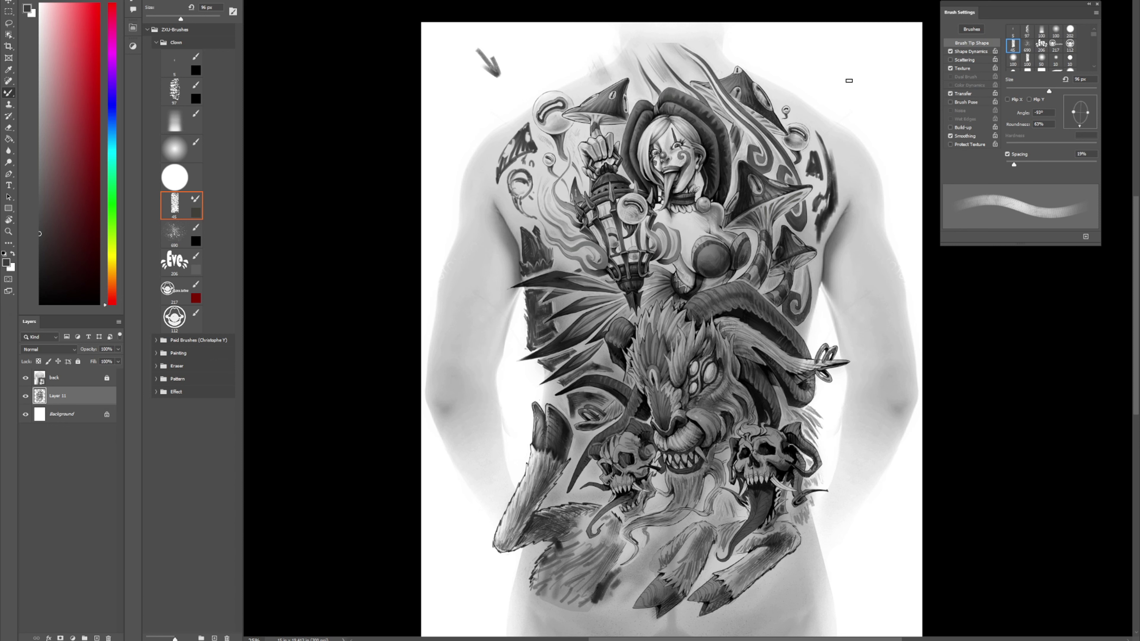
Step: Sketch dark diagonal strokes on the hip beside the folded hoofed leg, using a sampled dark tone at 89 px
{"action": "left_click_drag", "start_coordinate": [819, 503], "coordinate": [812, 435]}
{"action": "key", "text": "shift+b"}
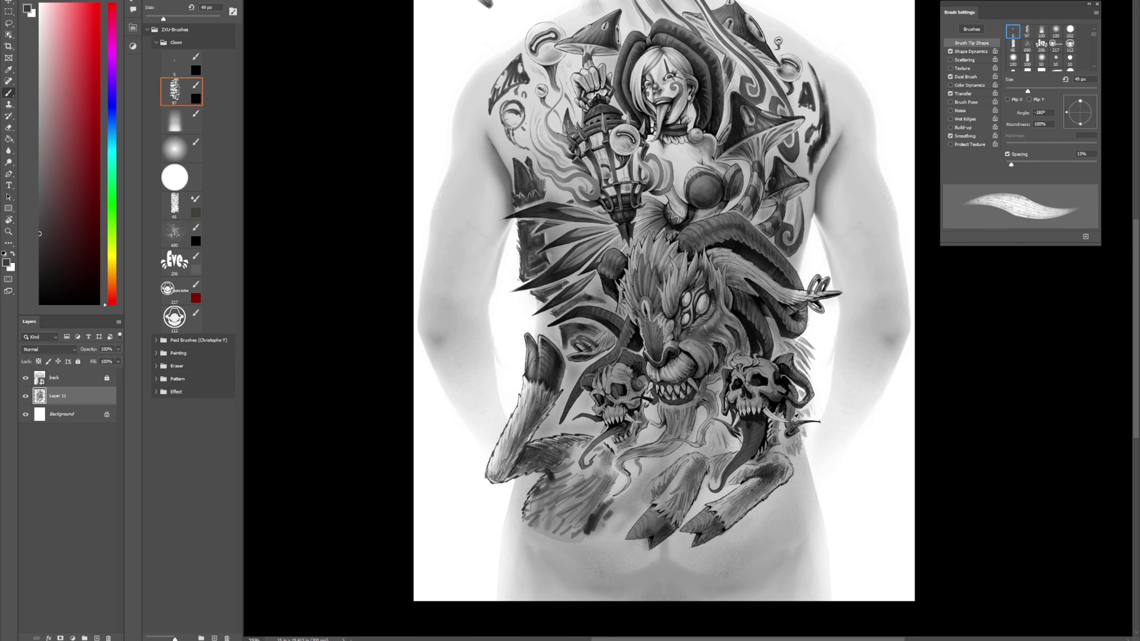
{"action": "right_click", "coordinate": [809, 176], "text": "alt"}
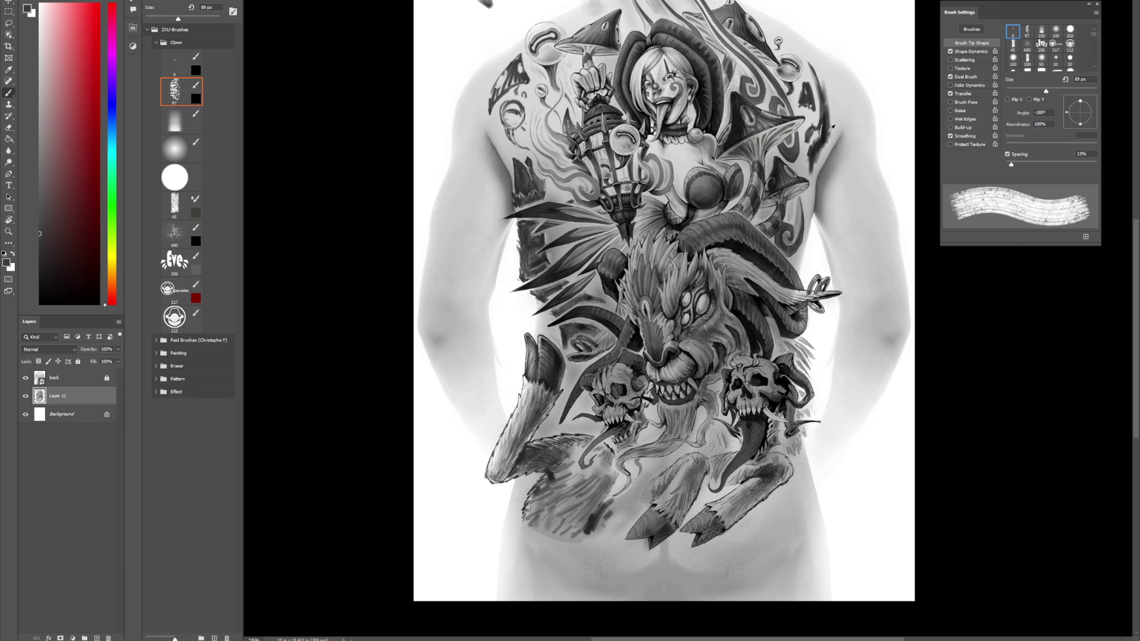
{"action": "left_click", "coordinate": [825, 136], "text": "alt"}
{"action": "mouse_move", "coordinate": [752, 532]}
{"action": "left_mouse_down"}
{"action": "mouse_move", "coordinate": [799, 504]}
{"action": "mouse_move", "coordinate": [787, 514]}
{"action": "mouse_move", "coordinate": [785, 497]}
{"action": "mouse_move", "coordinate": [808, 455]}
{"action": "mouse_move", "coordinate": [776, 503]}
{"action": "left_mouse_up"}
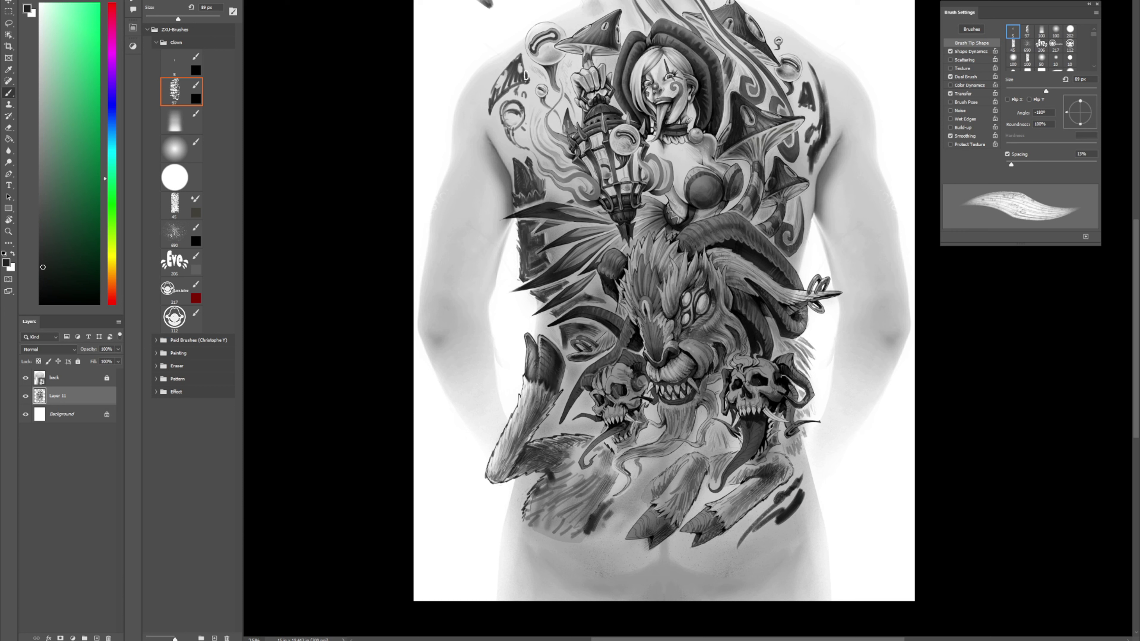
Step: Sketch two short dark strokes above the mushroom by the lantern hand at 65 px, and sample a grey from the swirls near the neck
{"action": "left_click_drag", "start_coordinate": [535, 116], "coordinate": [511, 152], "text": "alt"}
{"action": "left_click_drag", "start_coordinate": [606, 67], "coordinate": [596, 133]}
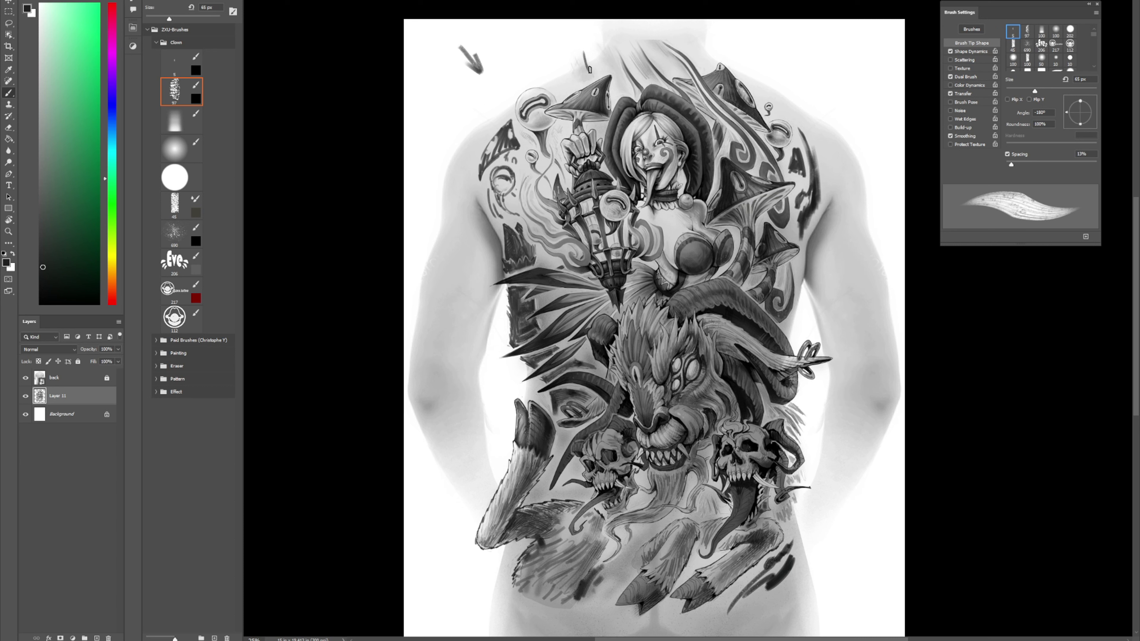
{"action": "mouse_move", "coordinate": [583, 53]}
{"action": "left_mouse_down"}
{"action": "mouse_move", "coordinate": [591, 75]}
{"action": "mouse_move", "coordinate": [574, 87]}
{"action": "left_mouse_up"}
{"action": "key", "text": "e"}
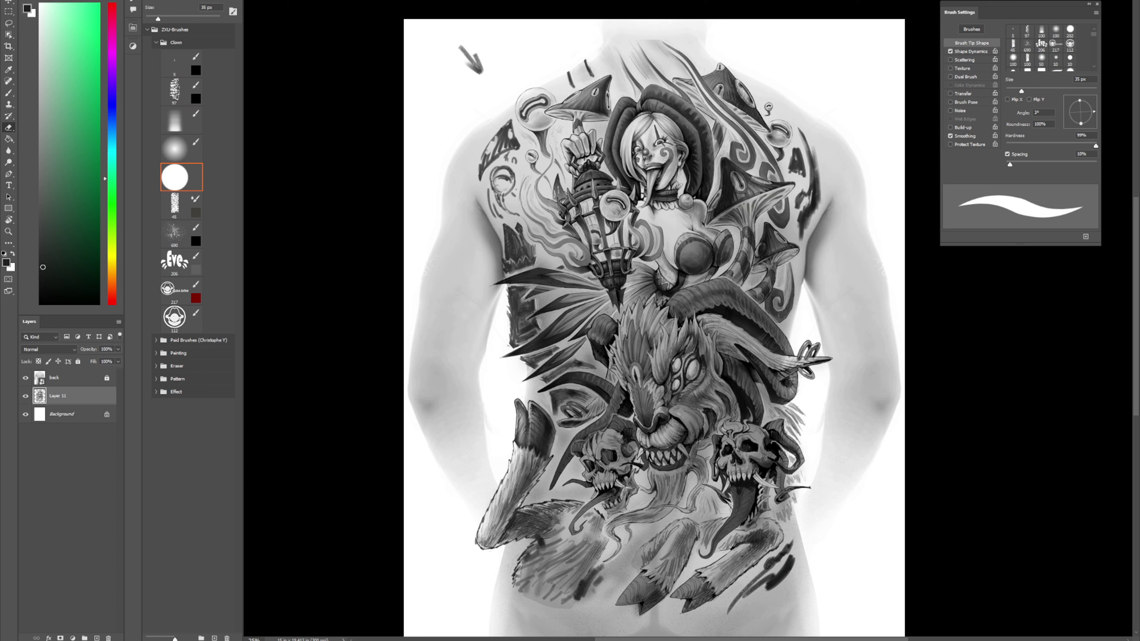
{"action": "key", "text": "b"}
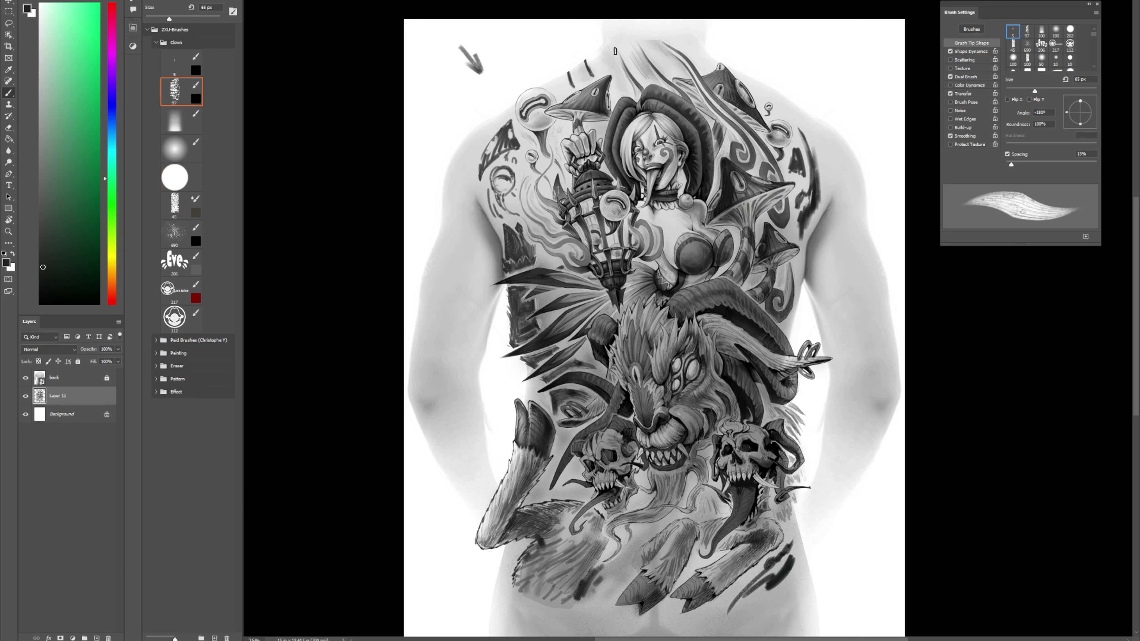
{"action": "left_click", "coordinate": [692, 56], "text": "alt"}
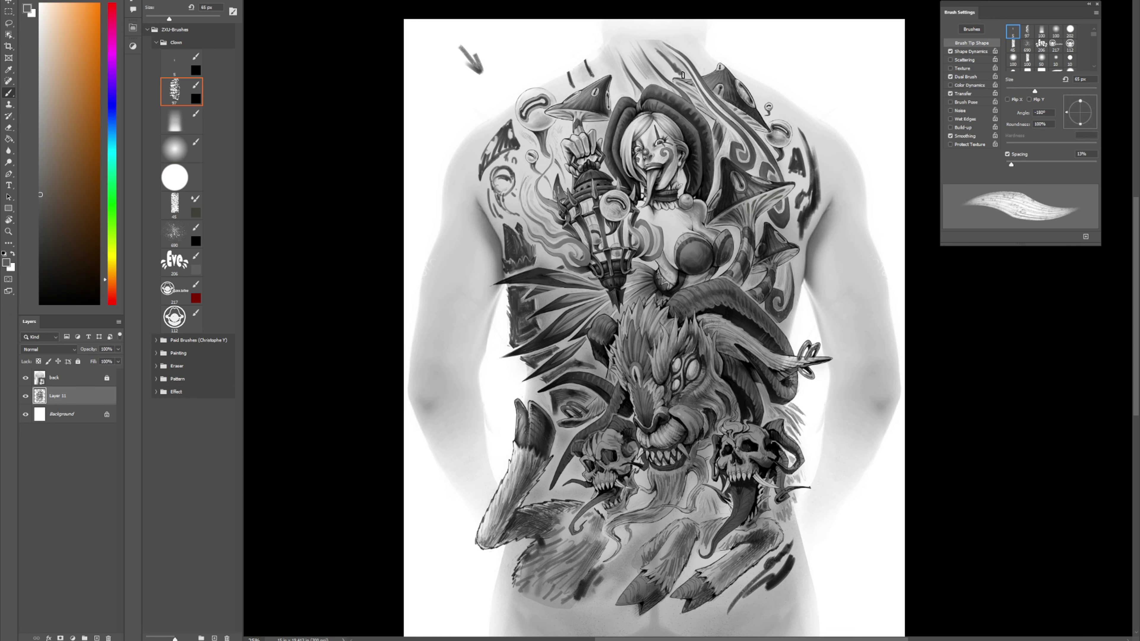
{"action": "mouse_move", "coordinate": [682, 72]}
{"action": "left_mouse_down"}
{"action": "mouse_move", "coordinate": [659, 52]}
{"action": "mouse_move", "coordinate": [673, 73]}
{"action": "mouse_move", "coordinate": [703, 65]}
{"action": "left_mouse_up"}
{"action": "key", "text": "ctrl+z"}
{"action": "key", "text": "ctrl+z"}
{"action": "key", "text": "ctrl+z"}
Step: Add short grey accent strokes around the neck swirls and the two upper mushrooms
{"action": "left_click_drag", "start_coordinate": [691, 42], "coordinate": [710, 66]}
{"action": "left_click", "coordinate": [754, 89]}
{"action": "left_click", "coordinate": [756, 88]}
{"action": "left_click_drag", "start_coordinate": [586, 54], "coordinate": [616, 96]}
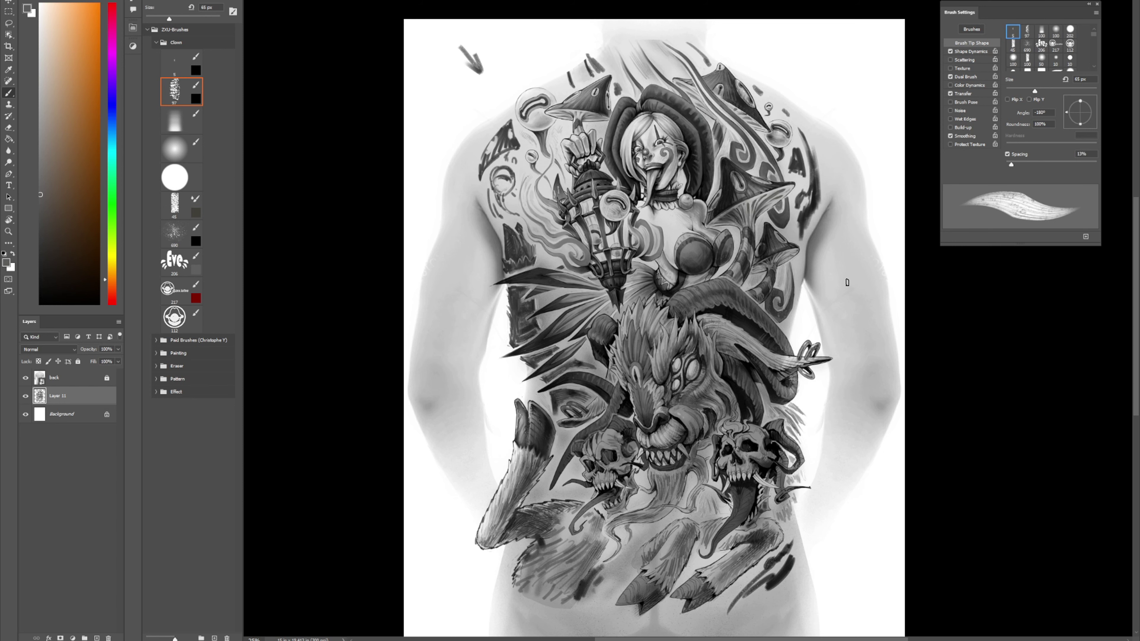
{"action": "left_click_drag", "start_coordinate": [845, 283], "coordinate": [841, 201]}
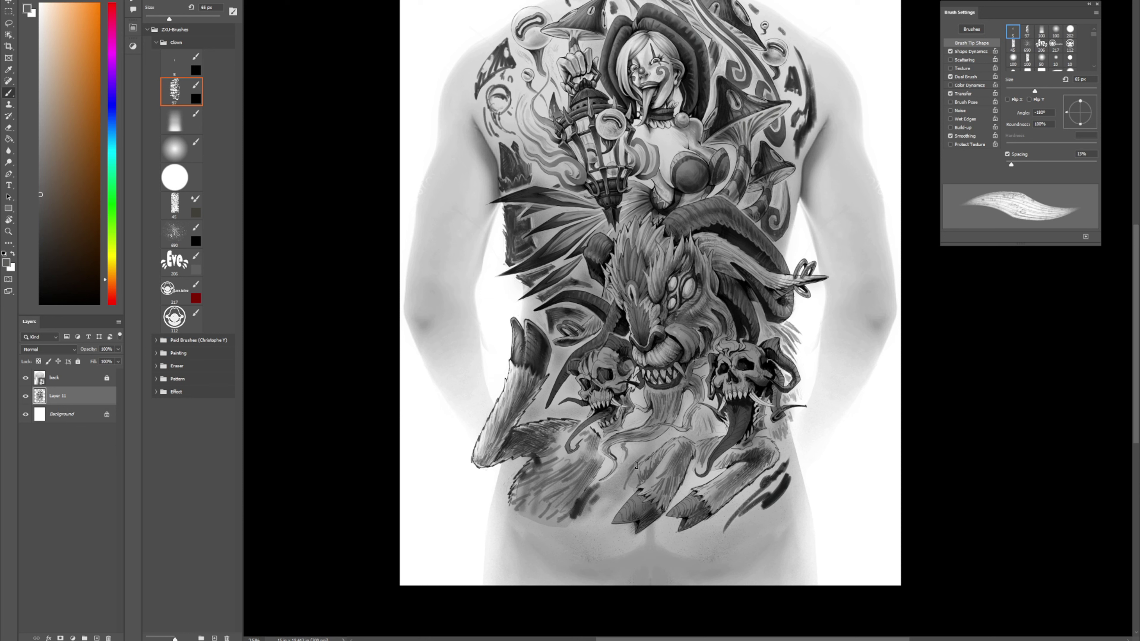
Step: Pick a lighter grey and add short accent strokes beside the folded hoofed legs at 65 px
{"action": "left_click_drag", "start_coordinate": [636, 466], "coordinate": [618, 485]}
{"action": "left_click", "coordinate": [796, 412], "text": "alt"}
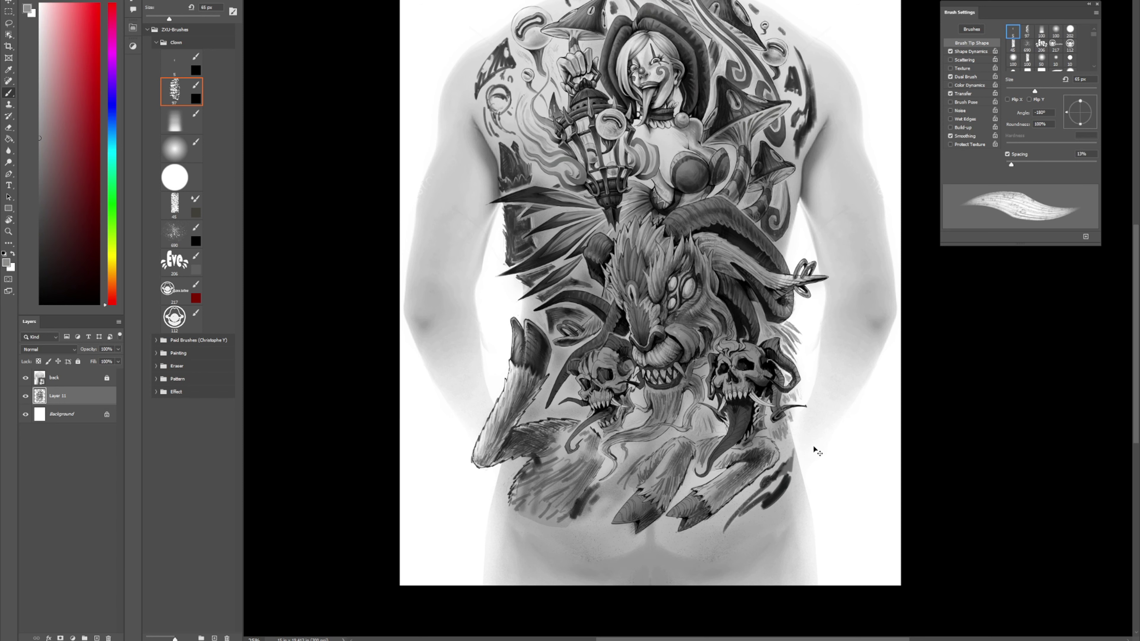
{"action": "key", "text": "ctrl+z"}
{"action": "left_click", "coordinate": [40, 81]}
{"action": "mouse_move", "coordinate": [791, 469]}
{"action": "left_mouse_down"}
{"action": "mouse_move", "coordinate": [792, 455]}
{"action": "mouse_move", "coordinate": [775, 481]}
{"action": "mouse_move", "coordinate": [794, 463]}
{"action": "left_mouse_up"}
{"action": "mouse_move", "coordinate": [687, 489]}
{"action": "left_mouse_down"}
{"action": "mouse_move", "coordinate": [669, 520]}
{"action": "mouse_move", "coordinate": [685, 491]}
{"action": "left_mouse_up"}
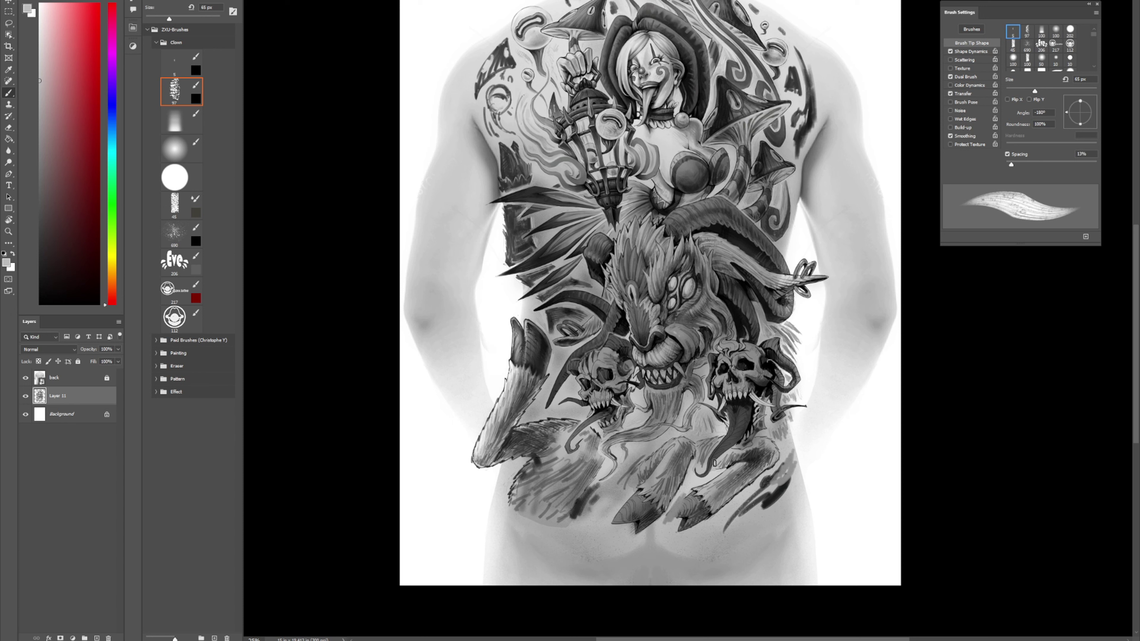
Step: Smudge the gap between the two hooves with the Mixer Brush at 96 px, using a sampled near-white tone
{"action": "left_click", "coordinate": [820, 421], "text": "alt"}
{"action": "key", "text": "shift+b"}
{"action": "mouse_move", "coordinate": [684, 499]}
{"action": "left_mouse_down"}
{"action": "mouse_move", "coordinate": [690, 485]}
{"action": "mouse_move", "coordinate": [666, 524]}
{"action": "left_mouse_up"}
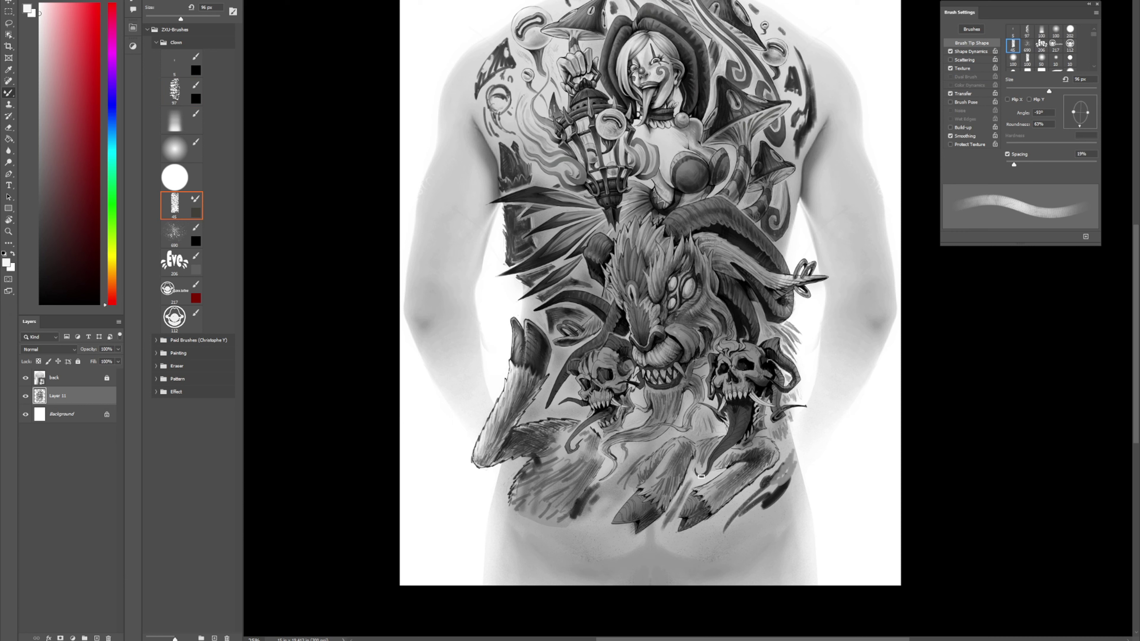
{"action": "left_click_drag", "start_coordinate": [769, 352], "coordinate": [769, 408]}
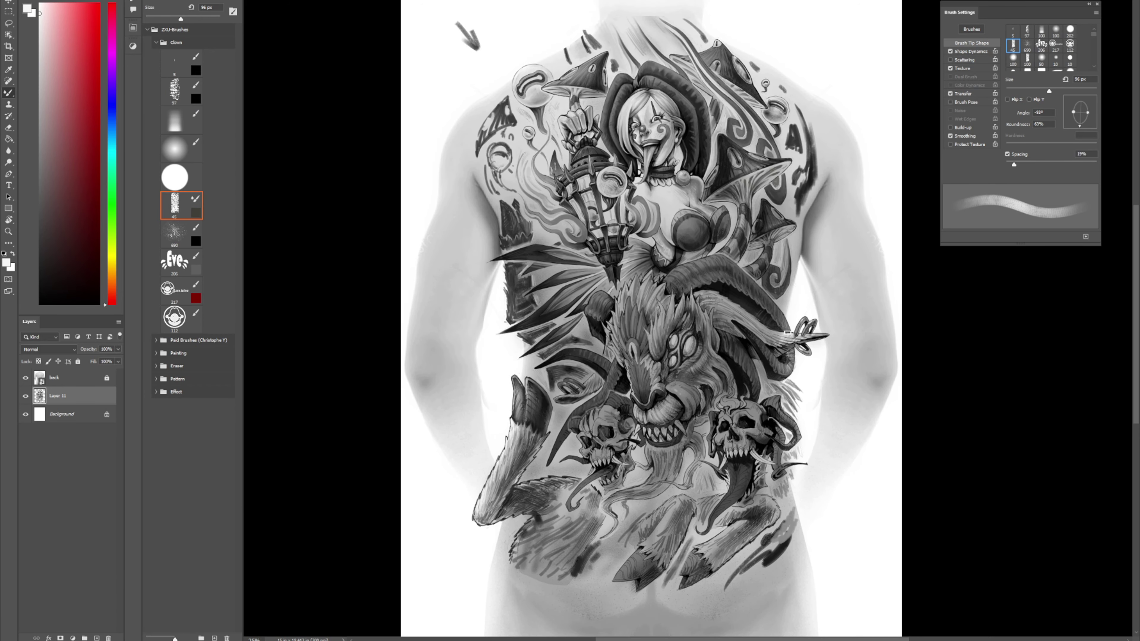
Step: Hide the back layer and soften the filler strokes along the neck, outer shoulder and hip with the Mixer Brush at 96 px
{"action": "left_click", "coordinate": [26, 379]}
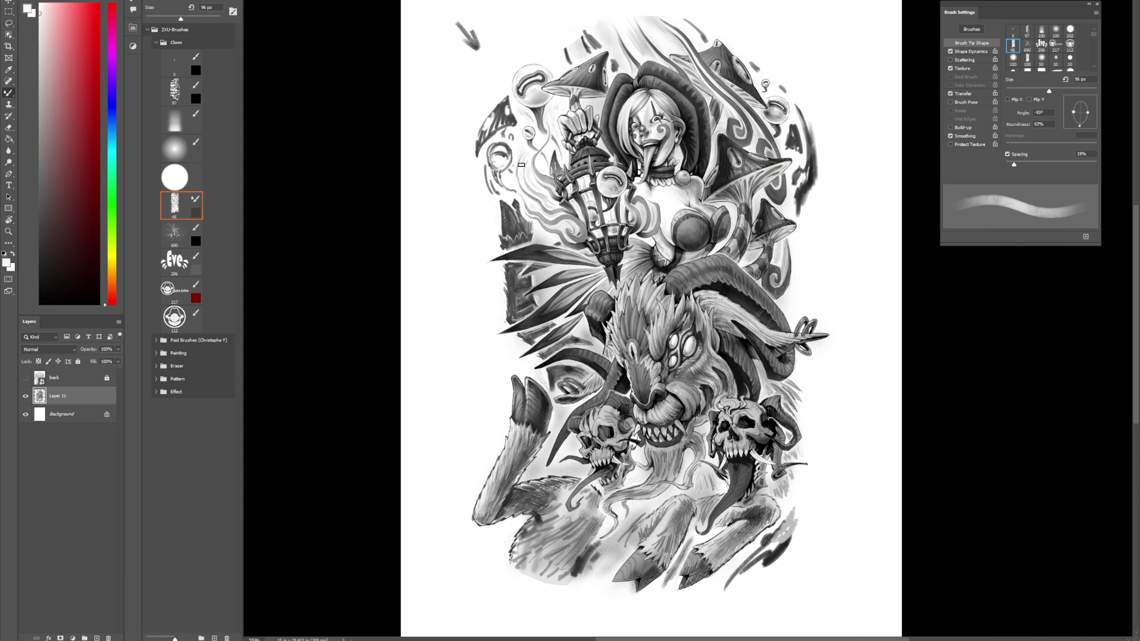
{"action": "mouse_move", "coordinate": [589, 34]}
{"action": "left_mouse_down"}
{"action": "mouse_move", "coordinate": [584, 25]}
{"action": "mouse_move", "coordinate": [591, 38]}
{"action": "left_mouse_up"}
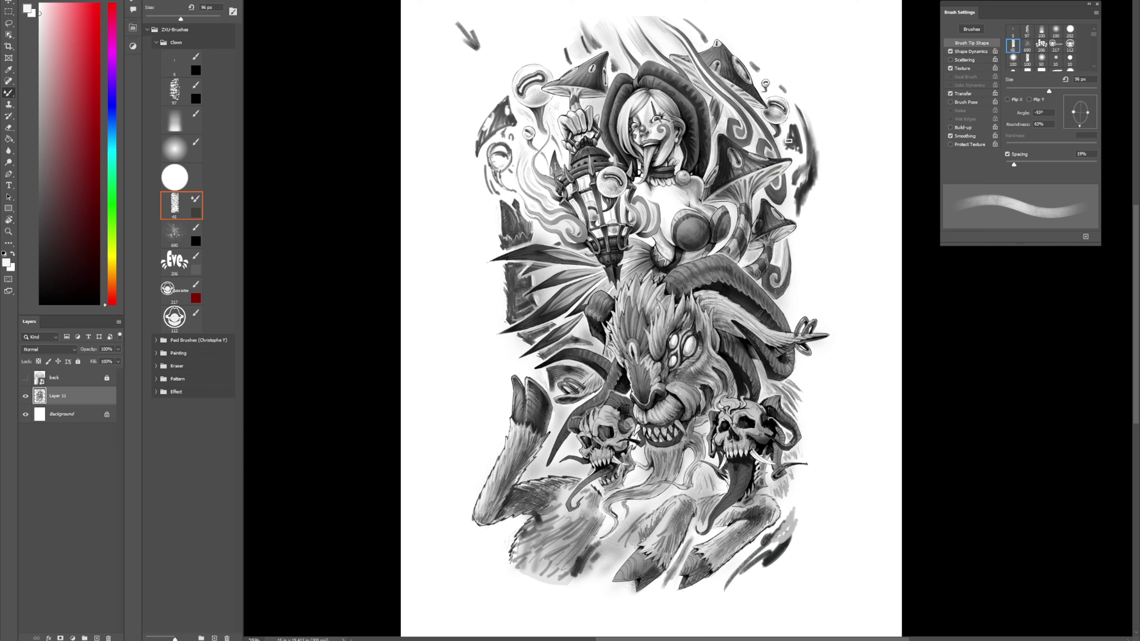
{"action": "mouse_move", "coordinate": [808, 170]}
{"action": "left_mouse_down"}
{"action": "mouse_move", "coordinate": [800, 191]}
{"action": "mouse_move", "coordinate": [810, 192]}
{"action": "mouse_move", "coordinate": [794, 198]}
{"action": "mouse_move", "coordinate": [805, 181]}
{"action": "left_mouse_up"}
{"action": "left_click_drag", "start_coordinate": [798, 511], "coordinate": [795, 482]}
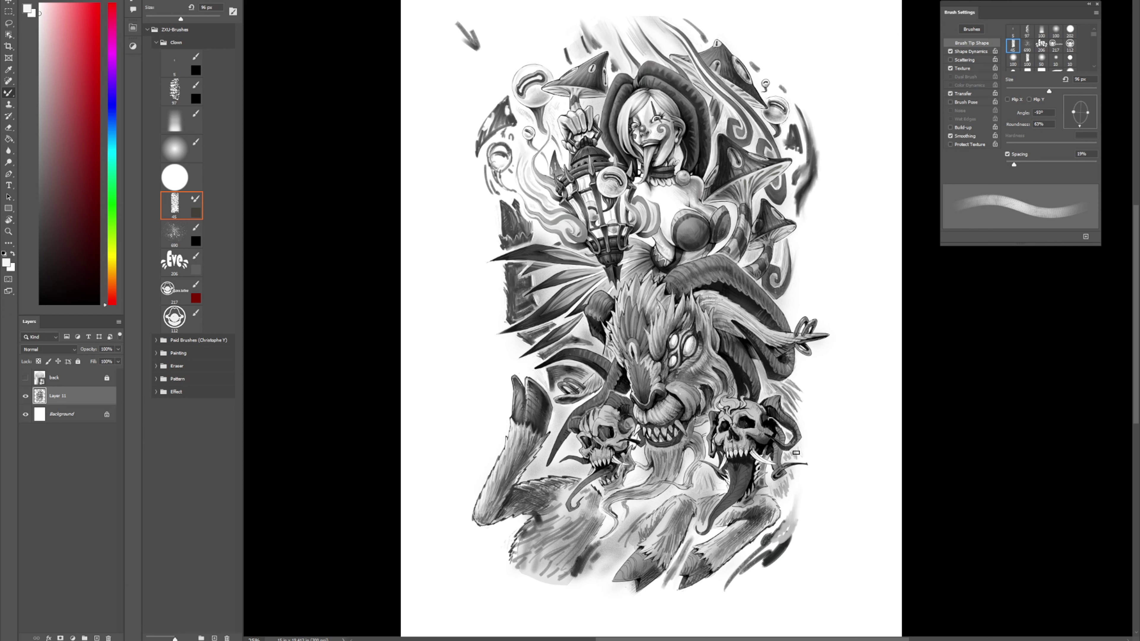
Step: Enlarge the Mixer Brush and blend the dark hip strokes, the upper mushroom and the area around the shoulder bubble
{"action": "mouse_move", "coordinate": [799, 415]}
{"action": "left_mouse_down", "text": "alt"}
{"action": "mouse_move", "coordinate": [802, 430]}
{"action": "mouse_move", "coordinate": [816, 427]}
{"action": "left_mouse_up", "text": "alt"}
{"action": "mouse_move", "coordinate": [794, 506]}
{"action": "left_mouse_down"}
{"action": "mouse_move", "coordinate": [787, 544]}
{"action": "mouse_move", "coordinate": [783, 530]}
{"action": "mouse_move", "coordinate": [759, 544]}
{"action": "left_mouse_up"}
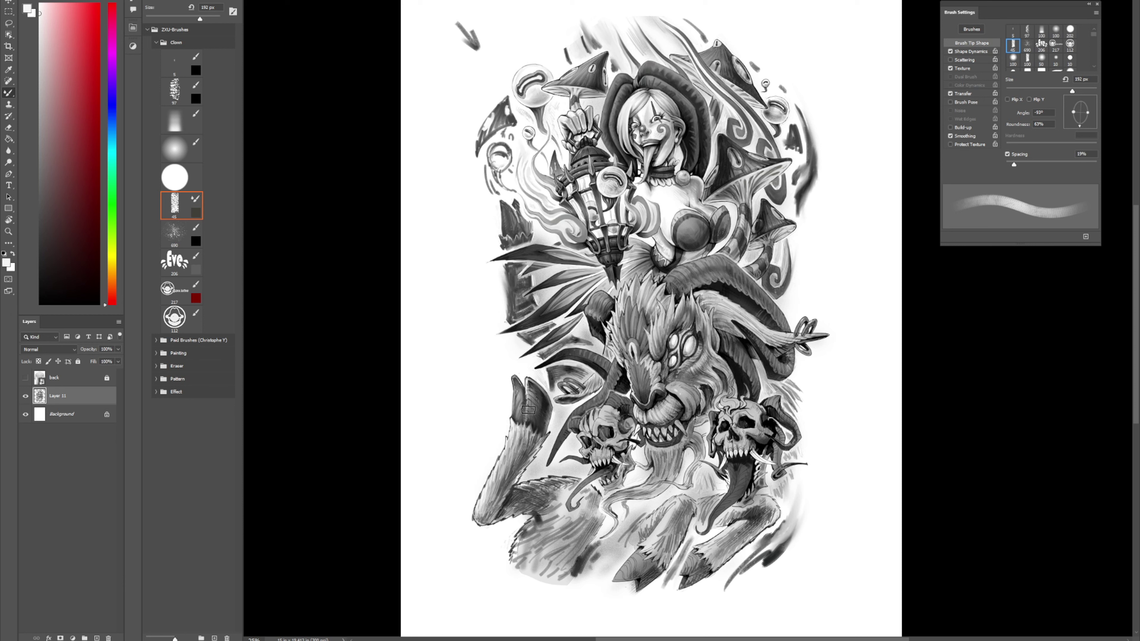
{"action": "left_click", "coordinate": [711, 123]}
{"action": "left_click_drag", "start_coordinate": [497, 161], "coordinate": [493, 165]}
Step: Try two dark grey strokes above the clown's hat at 97 px, using a tone sampled from the neck swirls with the canvas rotated
{"action": "key", "text": "shift+b"}
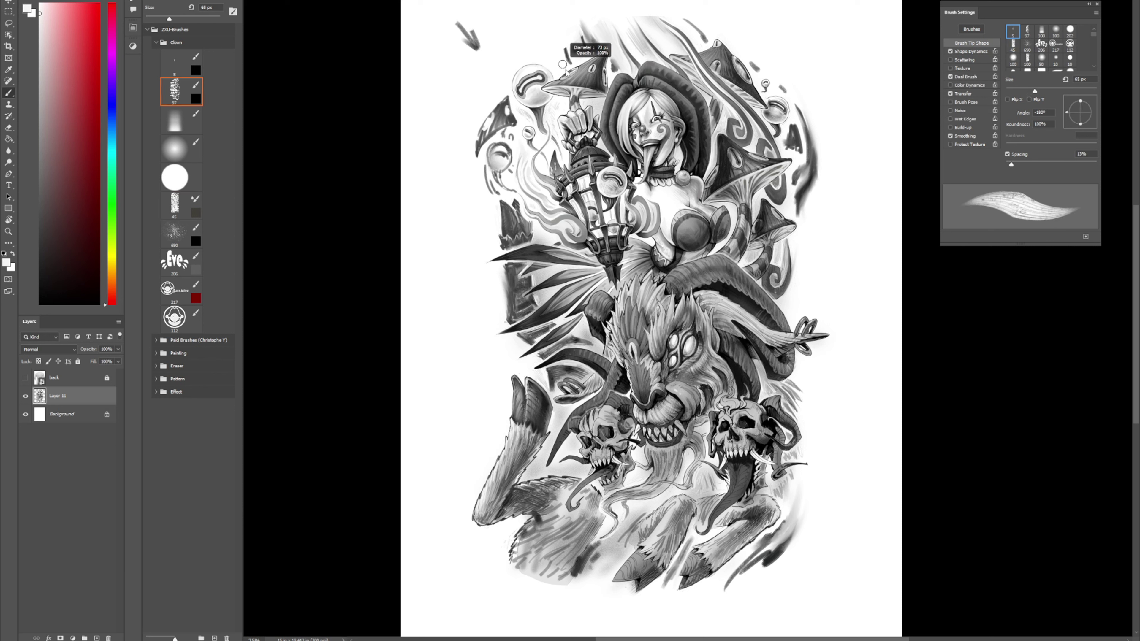
{"action": "key", "text": "period"}
{"action": "key", "text": "period"}
{"action": "key", "text": "period"}
{"action": "key", "text": "period"}
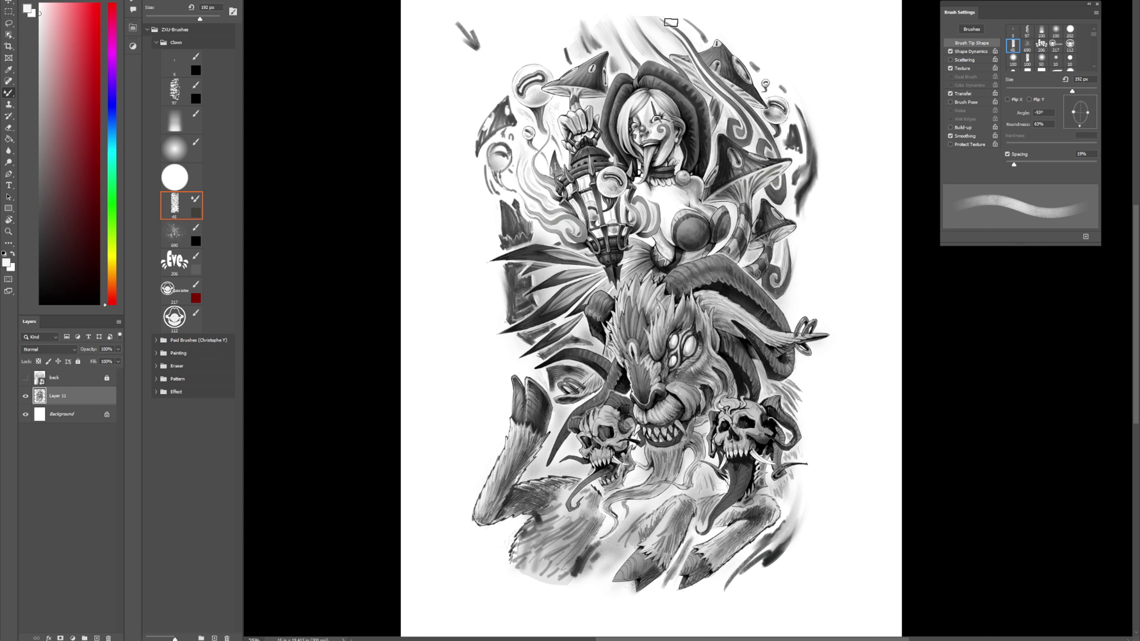
{"action": "key", "text": "r"}
{"action": "mouse_move", "coordinate": [721, 50]}
{"action": "left_mouse_down"}
{"action": "mouse_move", "coordinate": [826, 85]}
{"action": "mouse_move", "coordinate": [686, 207]}
{"action": "left_mouse_up"}
{"action": "key", "text": "b"}
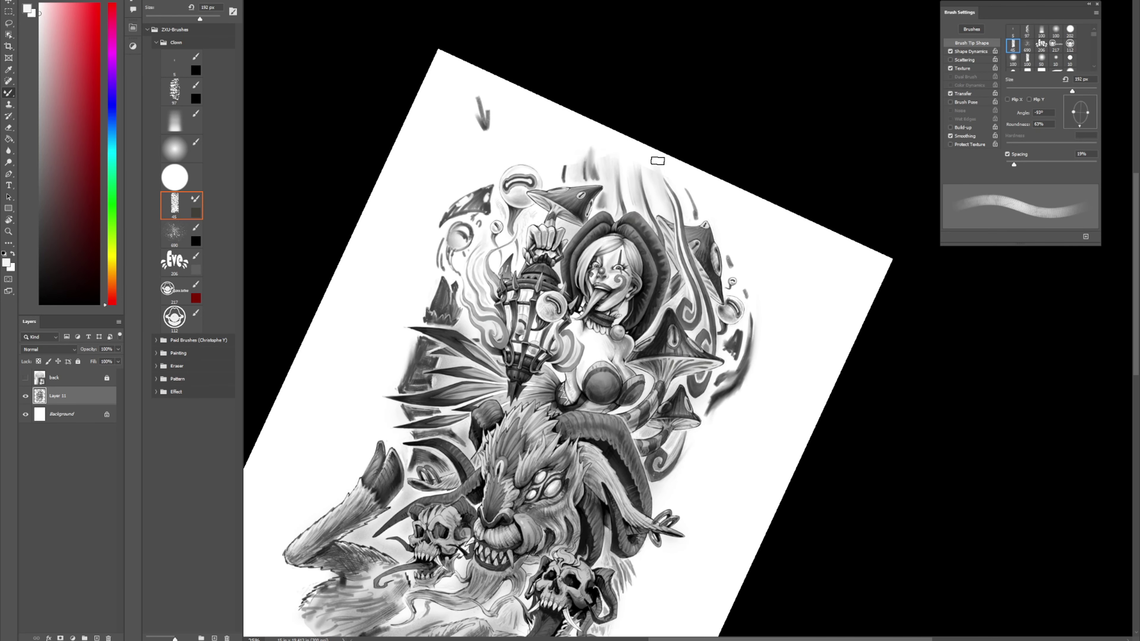
{"action": "key", "text": "shift+b"}
{"action": "left_click", "coordinate": [673, 191], "text": "alt"}
{"action": "left_click", "coordinate": [674, 196], "text": "alt"}
{"action": "left_click_drag", "start_coordinate": [647, 169], "coordinate": [657, 198]}
{"action": "left_click_drag", "start_coordinate": [655, 171], "coordinate": [664, 203]}
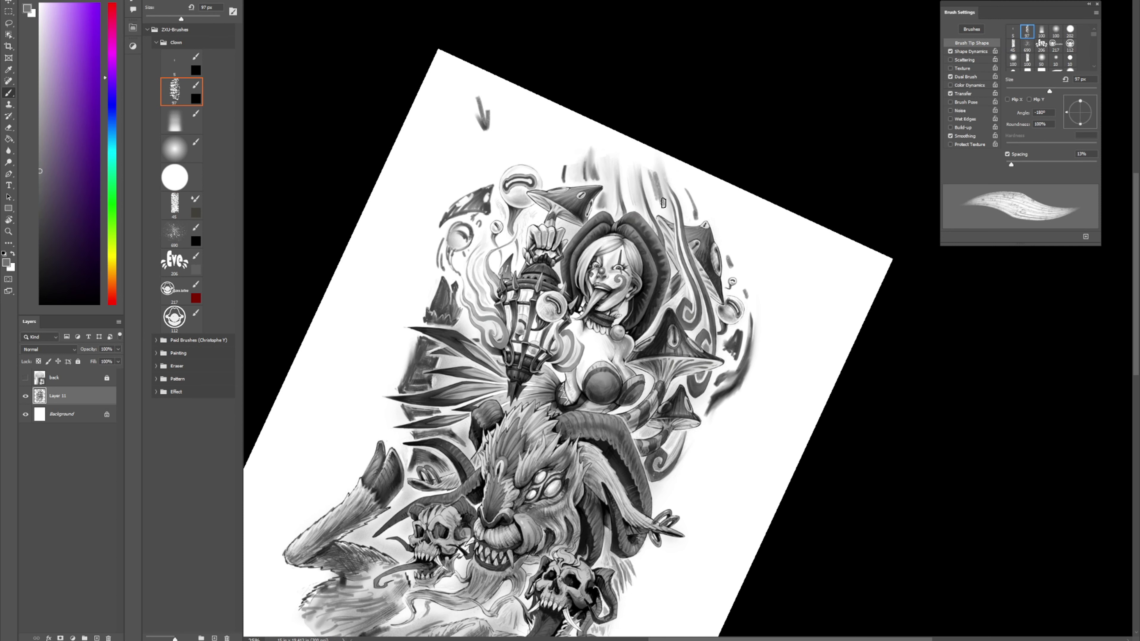
{"action": "key", "text": "ctrl+z"}
{"action": "key", "text": "ctrl+z"}
Step: Smudge the neck strokes above the clown's hat with the Mixer Brush and trim their edges with the Eraser at 35 px
{"action": "key", "text": "period"}
{"action": "key", "text": "period"}
{"action": "key", "text": "period"}
{"action": "key", "text": "period"}
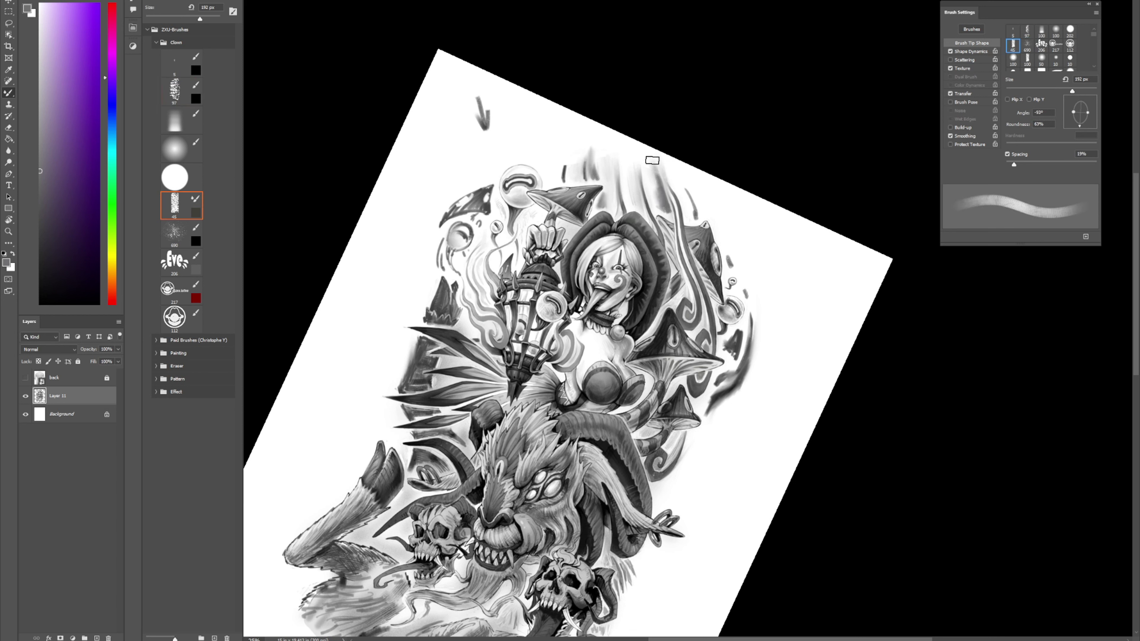
{"action": "left_click_drag", "start_coordinate": [653, 161], "coordinate": [658, 182]}
{"action": "key", "text": "e"}
{"action": "left_click_drag", "start_coordinate": [656, 152], "coordinate": [666, 185]}
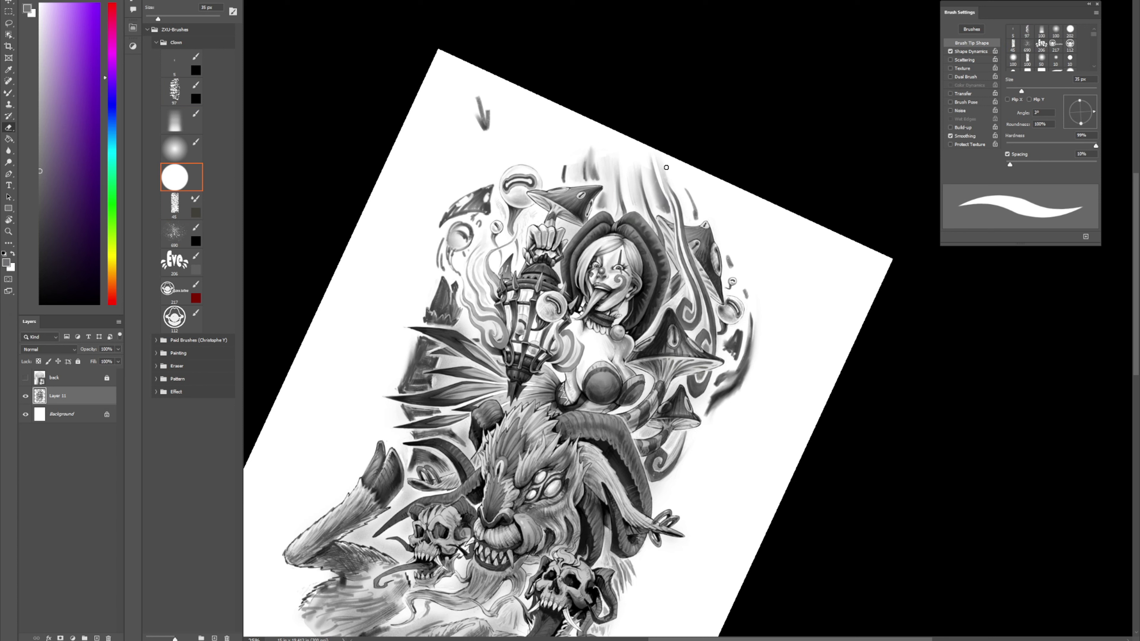
{"action": "key", "text": "b"}
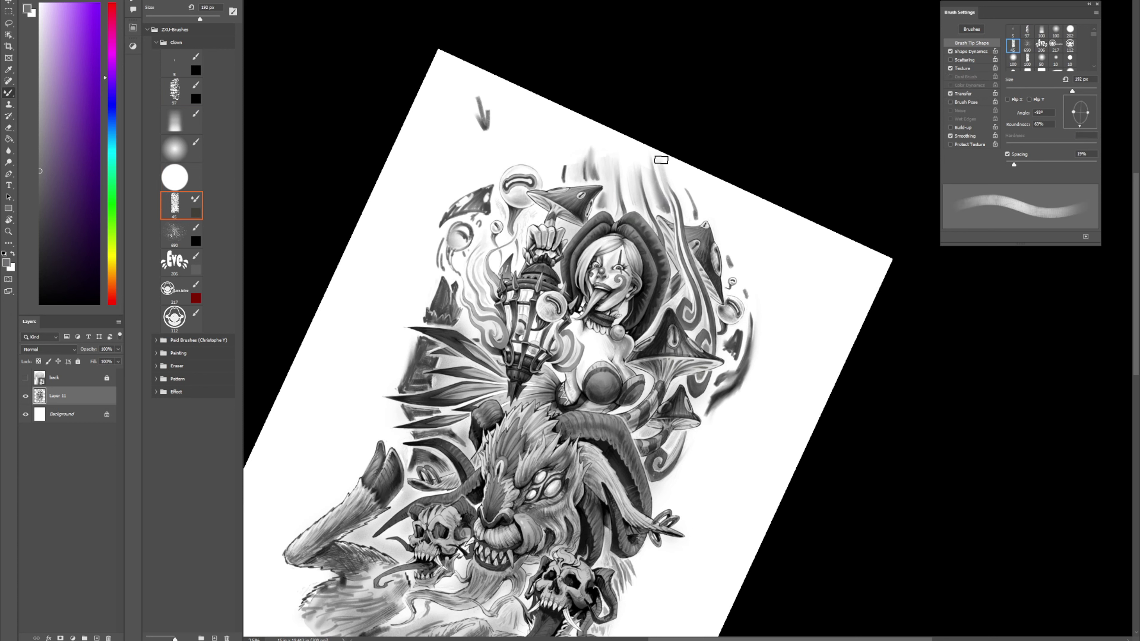
{"action": "key", "text": "e"}
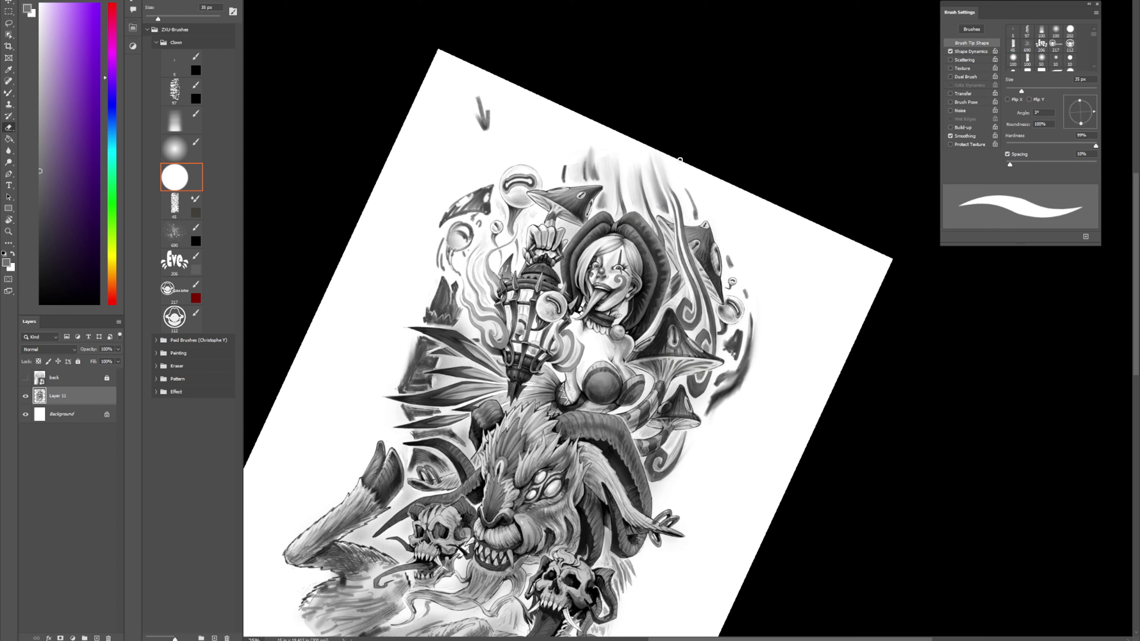
{"action": "key", "text": "b"}
{"action": "key", "text": "shift+b"}
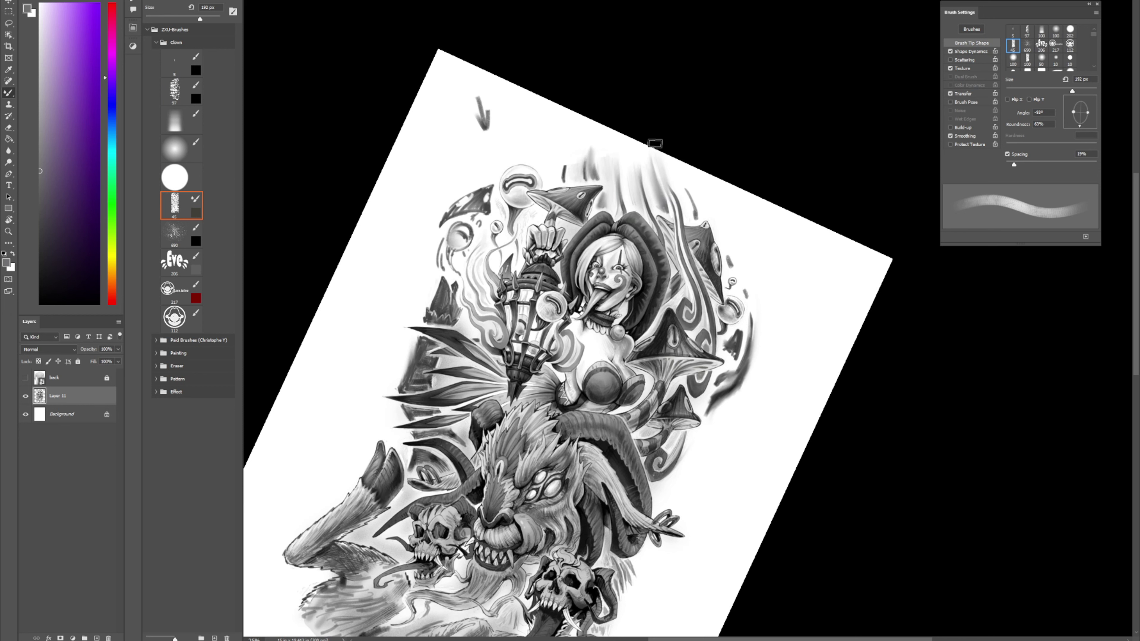
{"action": "key", "text": "e"}
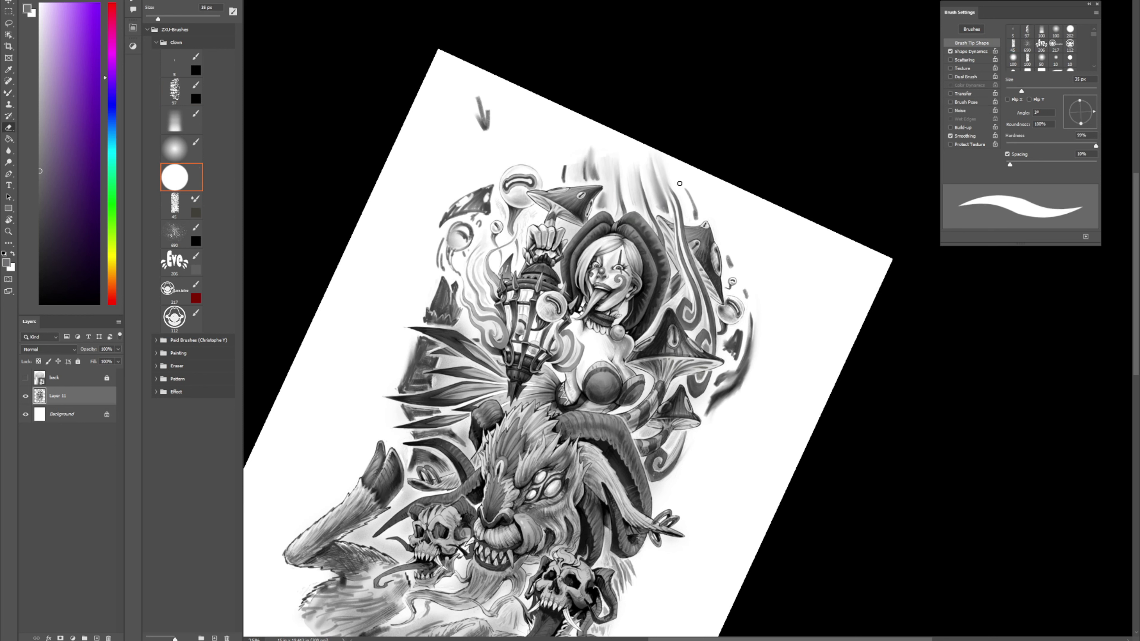
Step: Try two lighter grey strokes beside the neck swirls at 97 px, using a sampled tone
{"action": "key", "text": "b"}
{"action": "left_click", "coordinate": [670, 192], "text": "alt"}
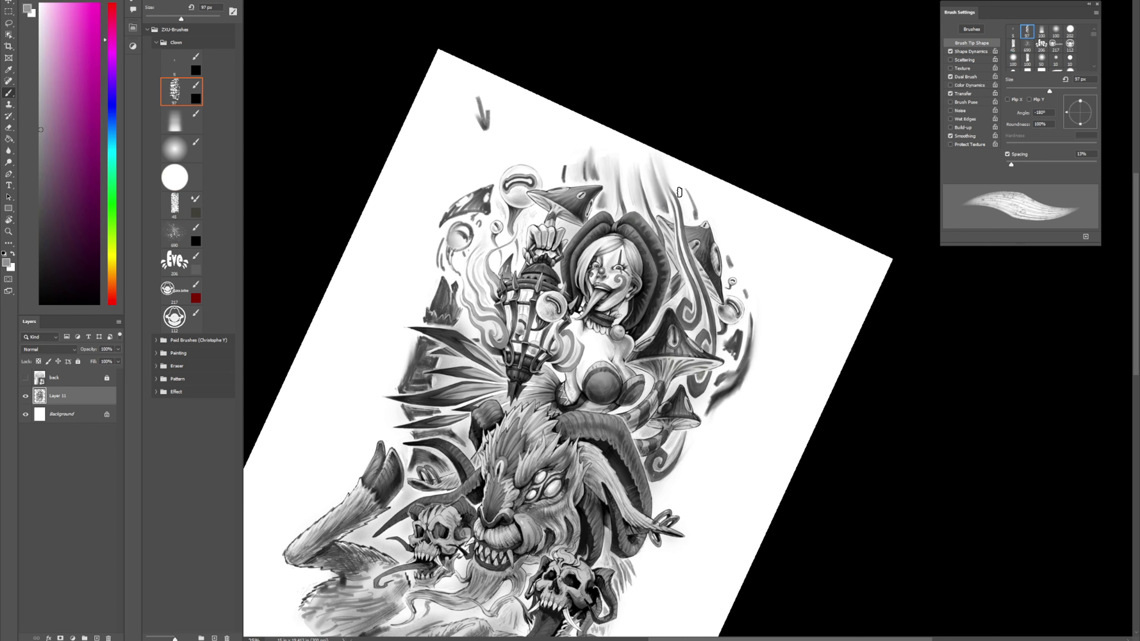
{"action": "left_click_drag", "start_coordinate": [680, 192], "coordinate": [688, 215]}
{"action": "left_click_drag", "start_coordinate": [686, 198], "coordinate": [691, 218]}
{"action": "key", "text": "ctrl+z"}
{"action": "key", "text": "ctrl+z"}
Step: Blend the neck strokes outward with the Mixer Brush, and trim them and the dark shoulder mark with the Eraser at 35 px
{"action": "key", "text": "shift+b"}
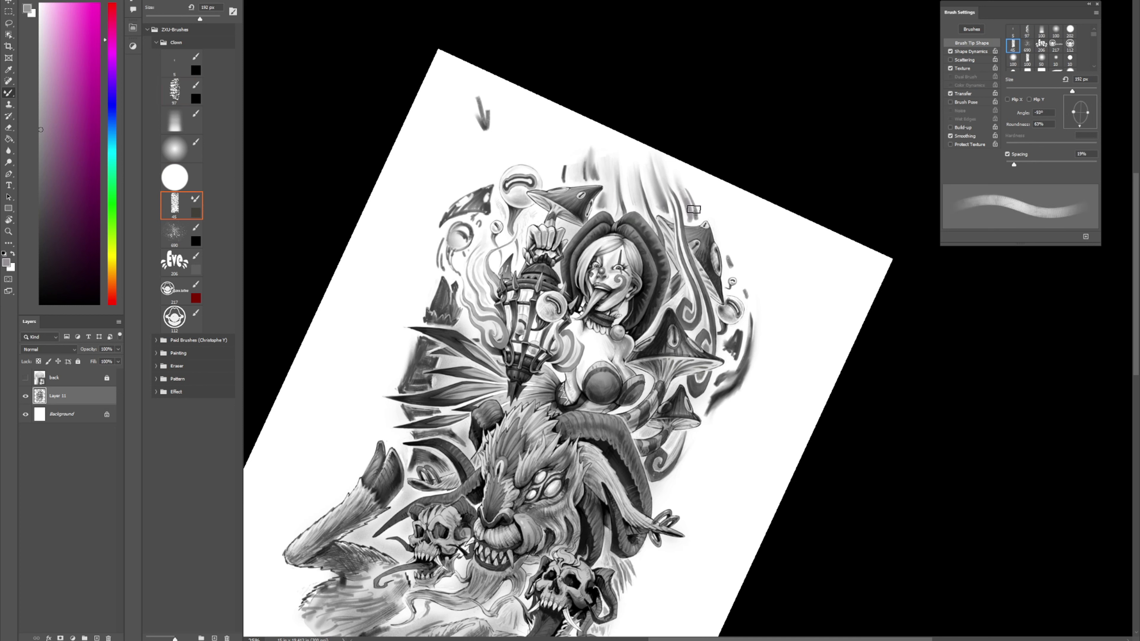
{"action": "key", "text": "e"}
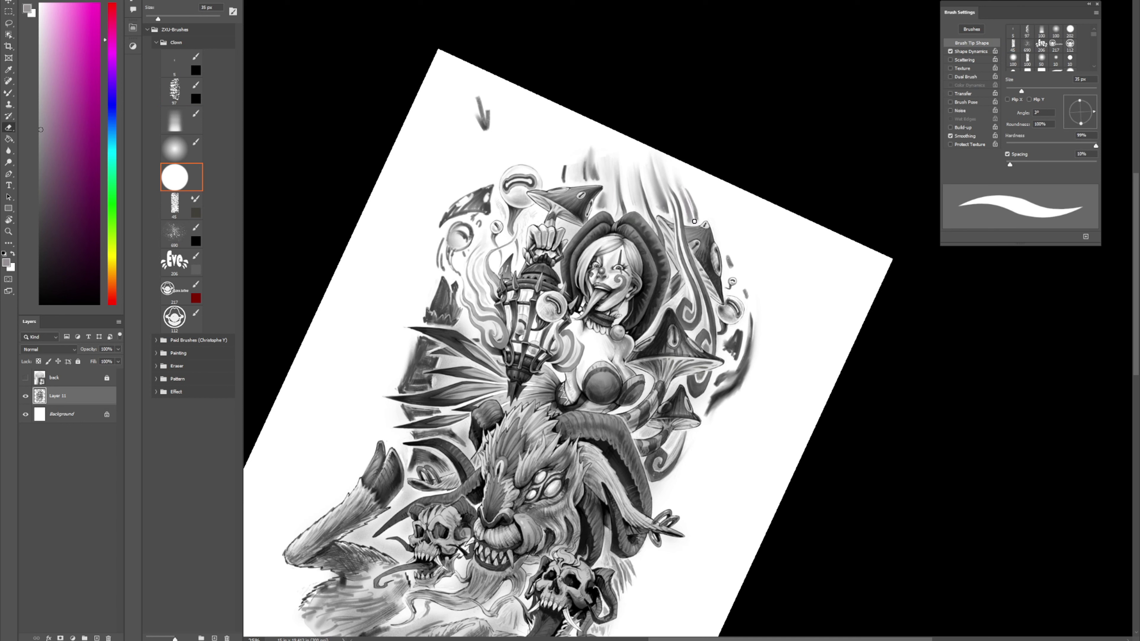
{"action": "left_click_drag", "start_coordinate": [680, 185], "coordinate": [694, 216]}
{"action": "key", "text": "b"}
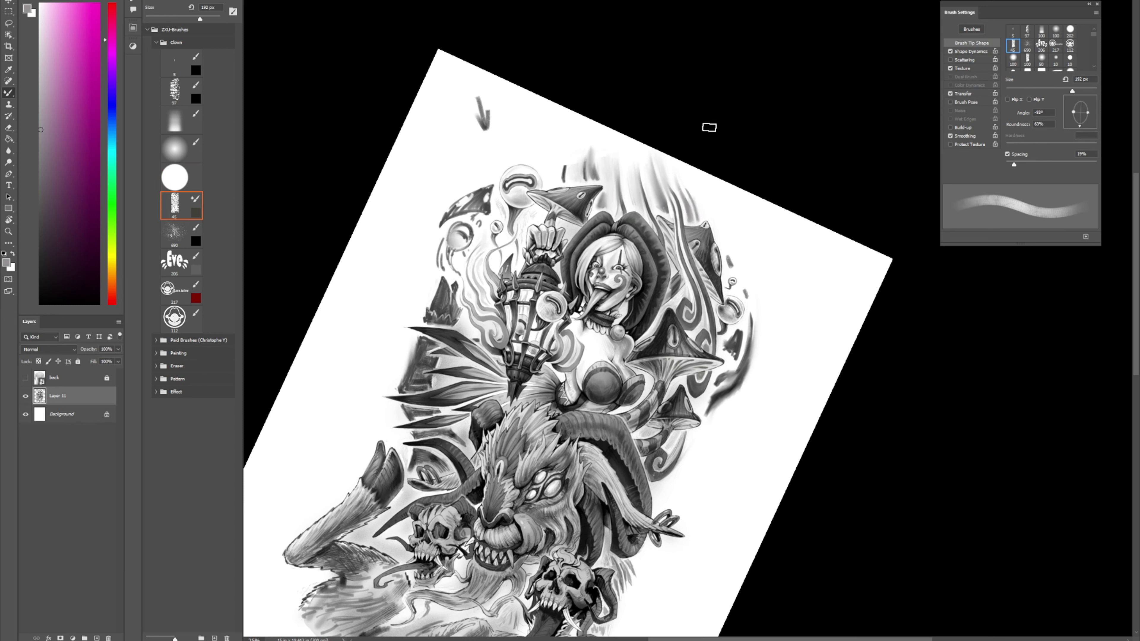
{"action": "mouse_move", "coordinate": [590, 163]}
{"action": "left_mouse_down"}
{"action": "mouse_move", "coordinate": [594, 172]}
{"action": "mouse_move", "coordinate": [584, 131]}
{"action": "left_mouse_up"}
{"action": "key", "text": "e"}
{"action": "mouse_move", "coordinate": [757, 339]}
{"action": "left_mouse_down"}
{"action": "mouse_move", "coordinate": [752, 373]}
{"action": "mouse_move", "coordinate": [751, 315]}
{"action": "left_mouse_up"}
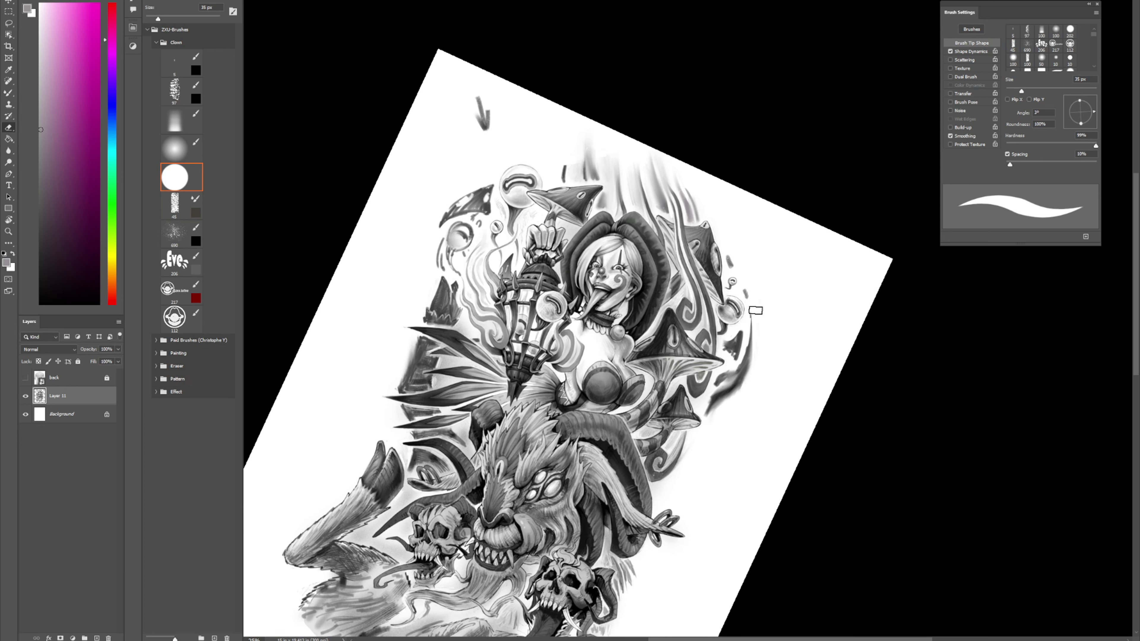
Step: Soften the outer shoulder mark and smooth the rough fur strokes on the hip with the large Mixer Brush
{"action": "key", "text": "b"}
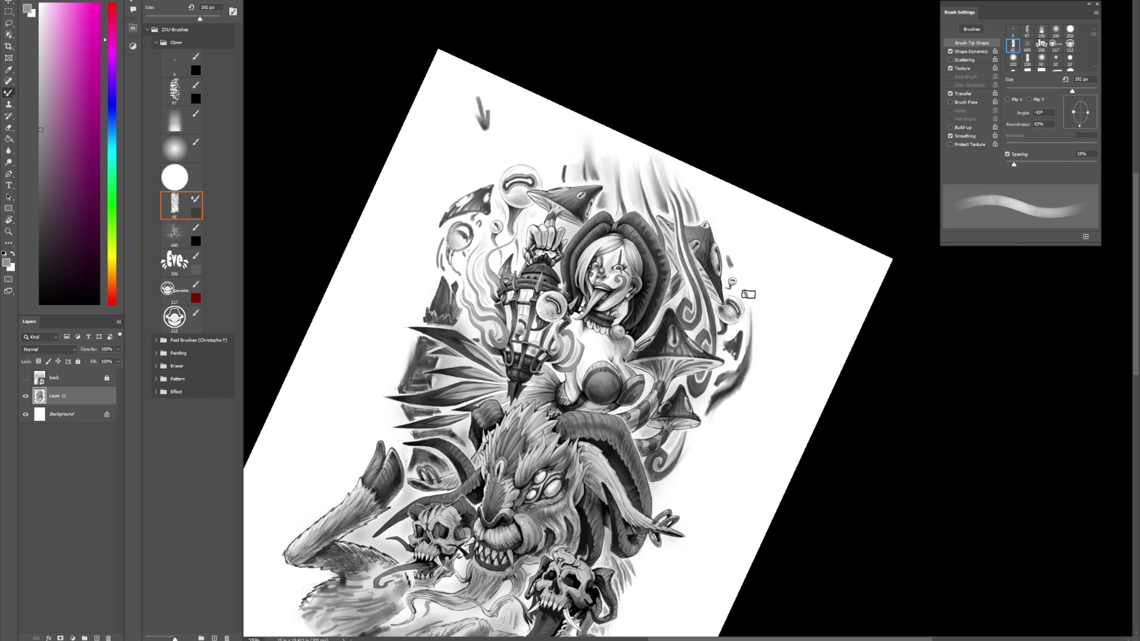
{"action": "left_click_drag", "start_coordinate": [762, 311], "coordinate": [809, 123]}
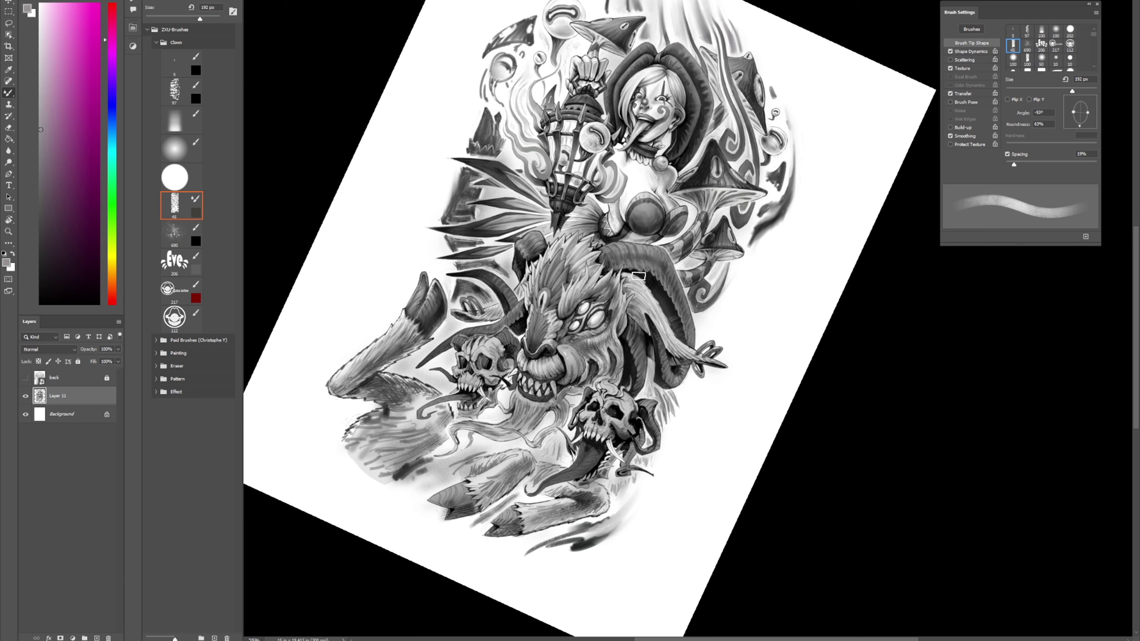
{"action": "left_click_drag", "start_coordinate": [638, 273], "coordinate": [639, 267]}
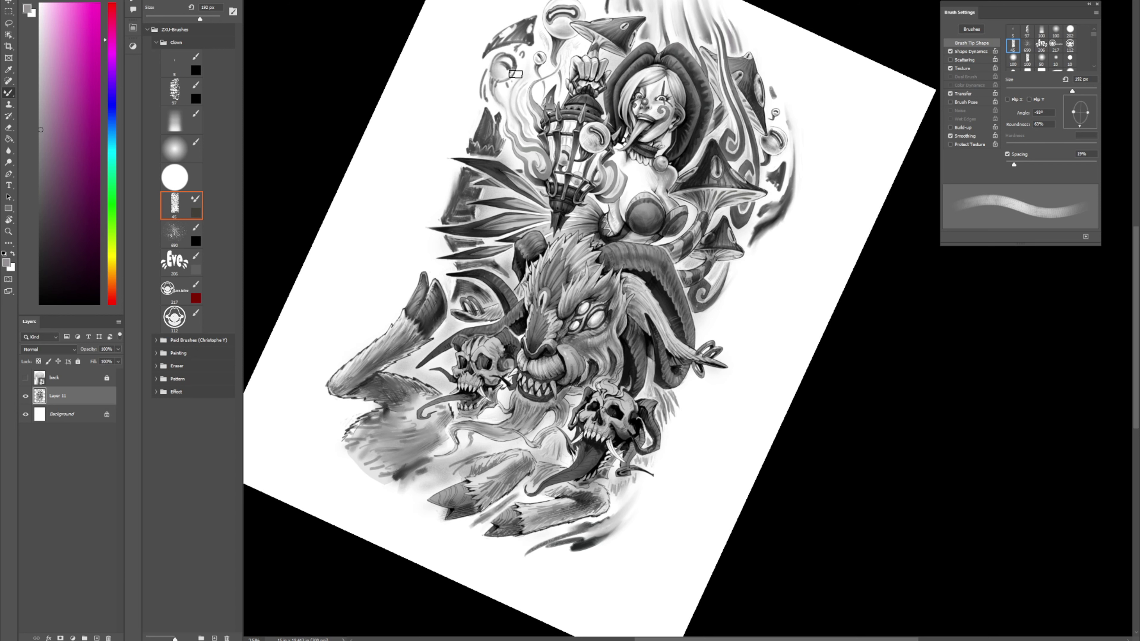
Step: Touch up the goat-demon's cheek fur with a sampled grey at 48 px and blend it with the Mixer Brush
{"action": "key", "text": "r"}
{"action": "mouse_move", "coordinate": [727, 114]}
{"action": "left_mouse_down"}
{"action": "mouse_move", "coordinate": [691, 111]}
{"action": "mouse_move", "coordinate": [688, 67]}
{"action": "left_mouse_up"}
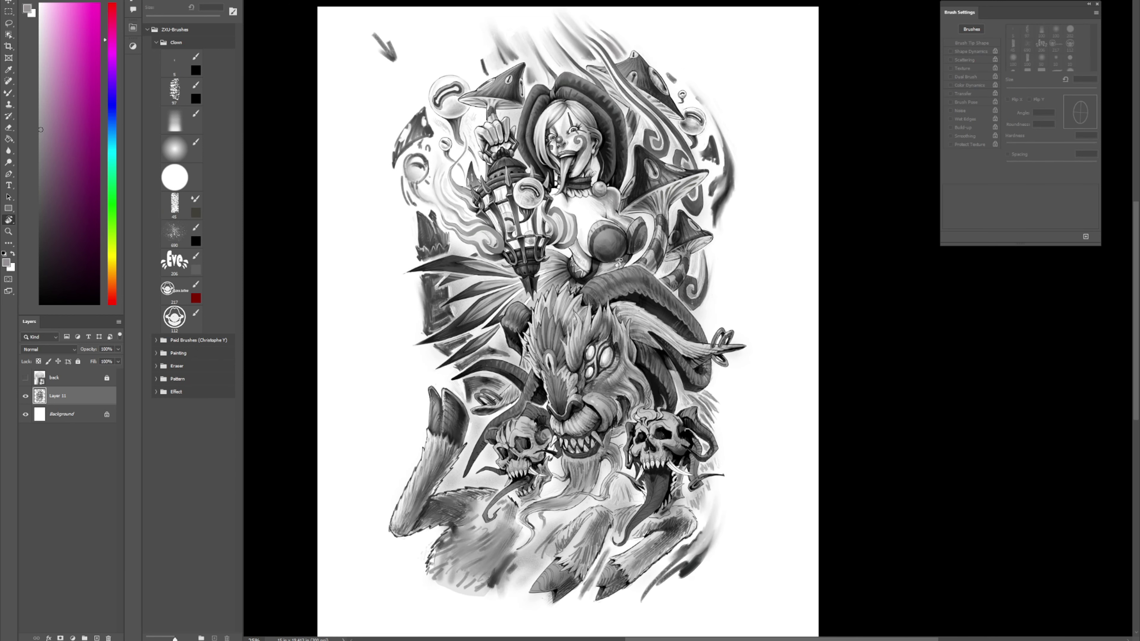
{"action": "key", "text": "b"}
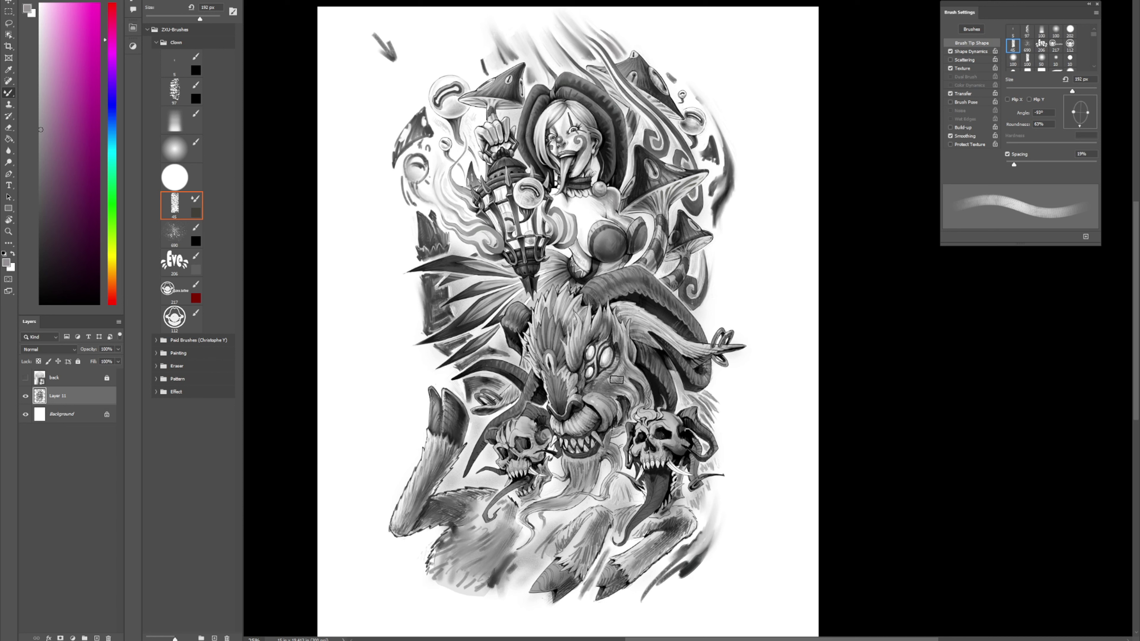
{"action": "key", "text": "shift+b"}
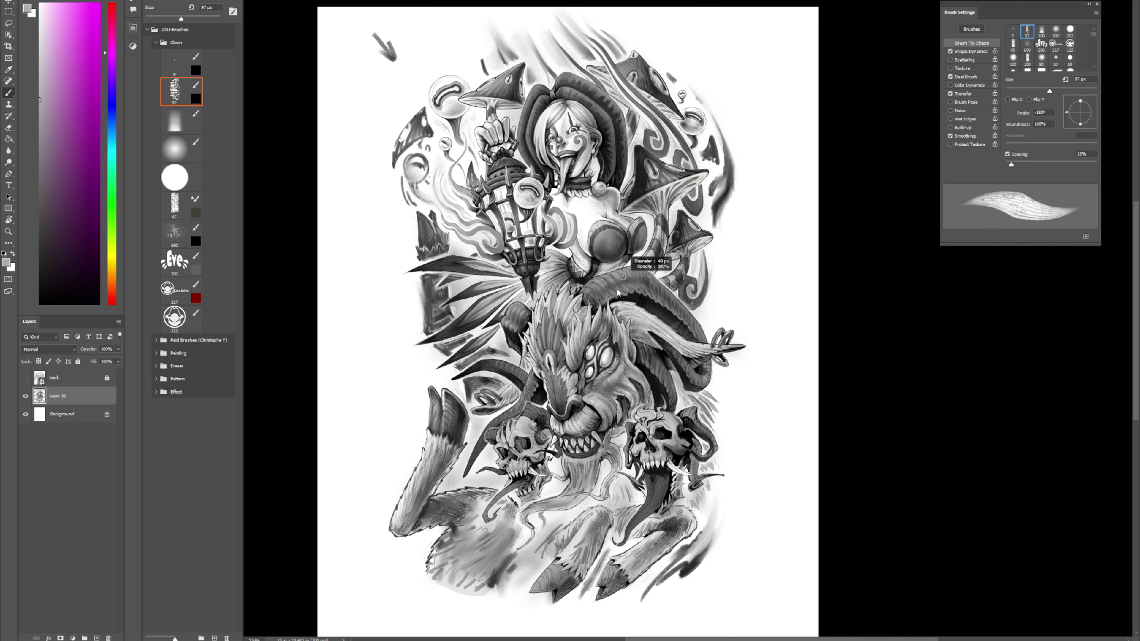
{"action": "key", "text": "comma"}
{"action": "left_click", "coordinate": [611, 378], "text": "alt"}
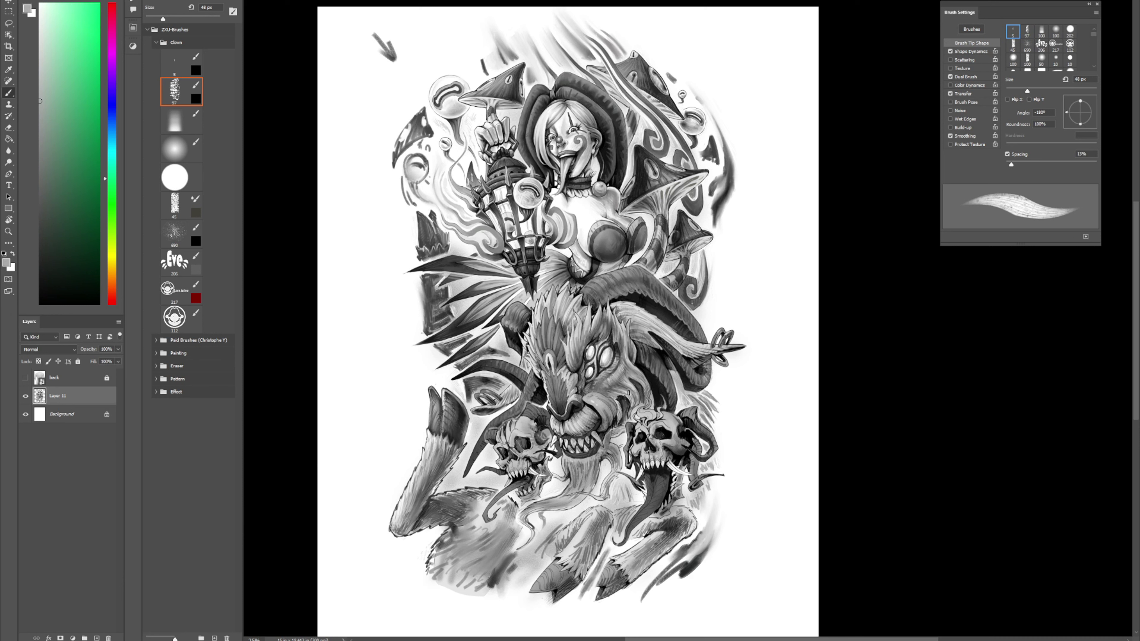
{"action": "key", "text": "shift+b"}
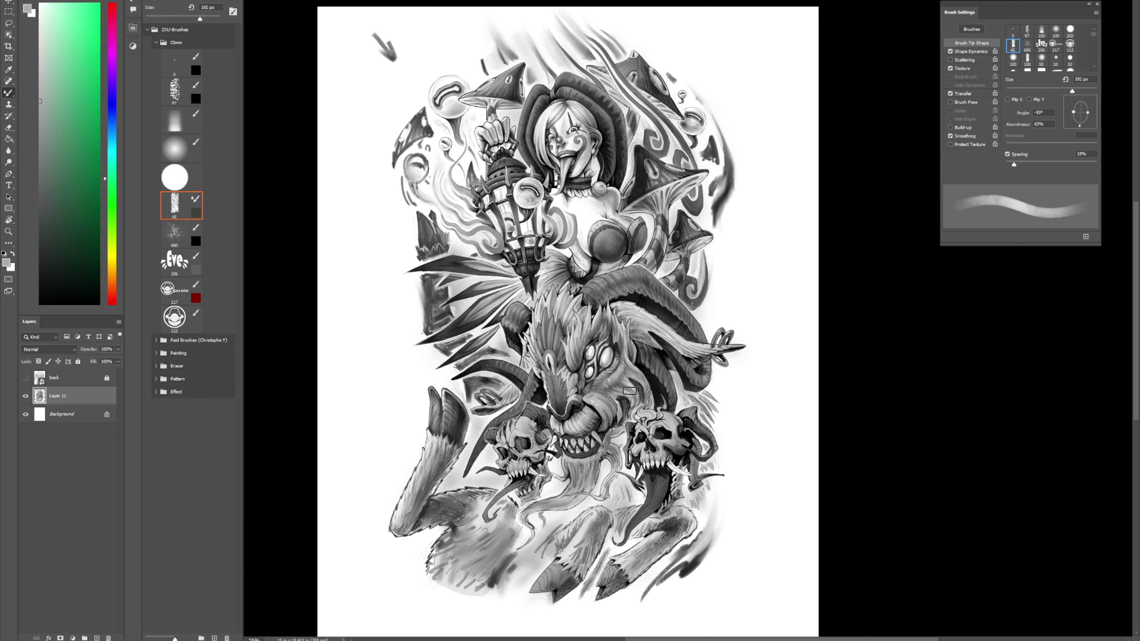
{"action": "key", "text": "shift+b"}
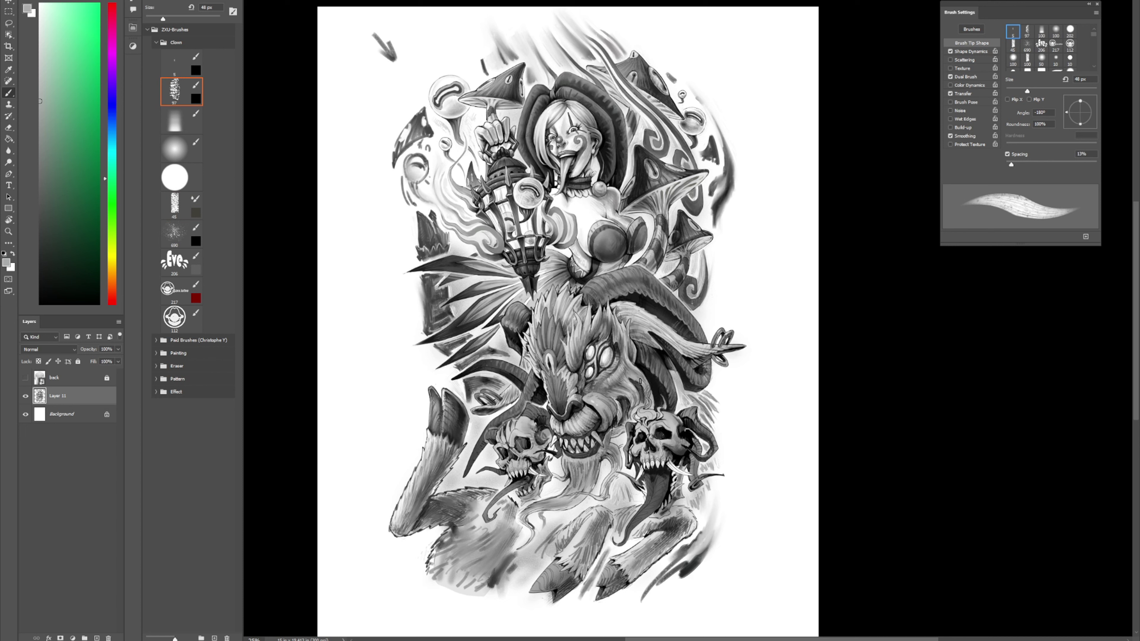
Step: Blend the fur above the goat-demon's eyes with the Mixer Brush at 50 px
{"action": "right_click", "coordinate": [604, 315], "text": "alt+shift"}
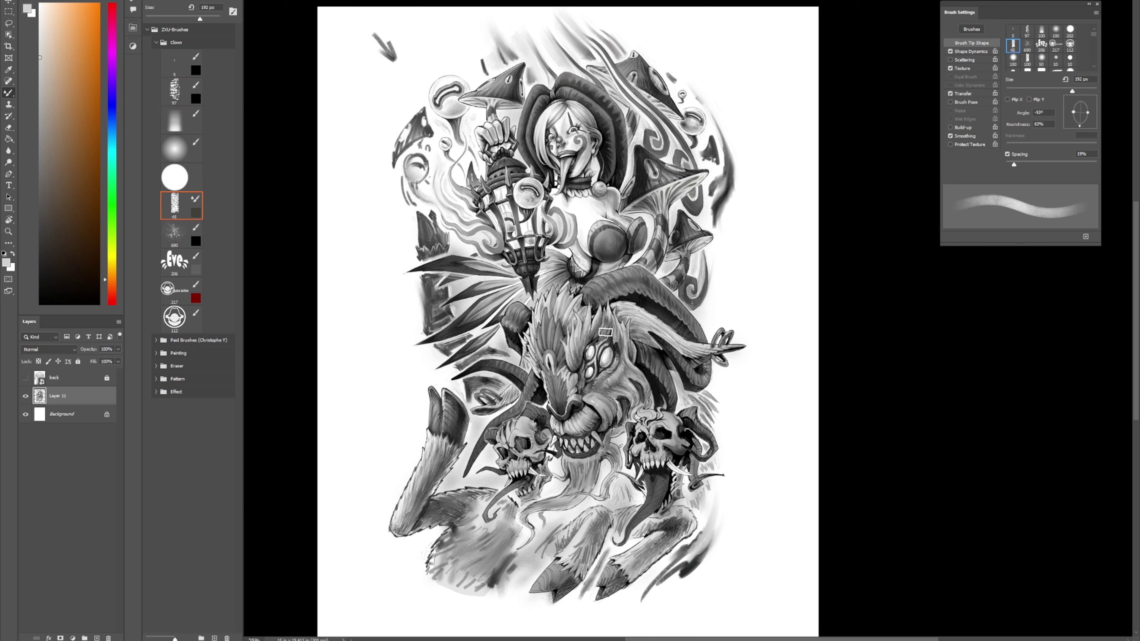
{"action": "key", "text": "shift+b"}
{"action": "key", "text": "z"}
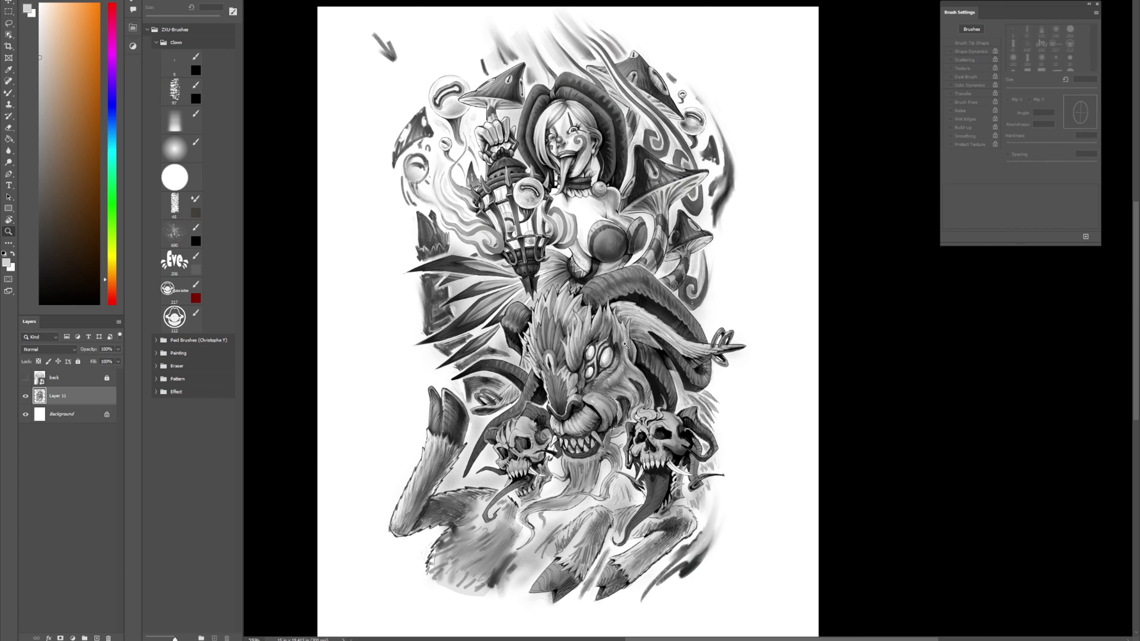
{"action": "left_click", "coordinate": [624, 346]}
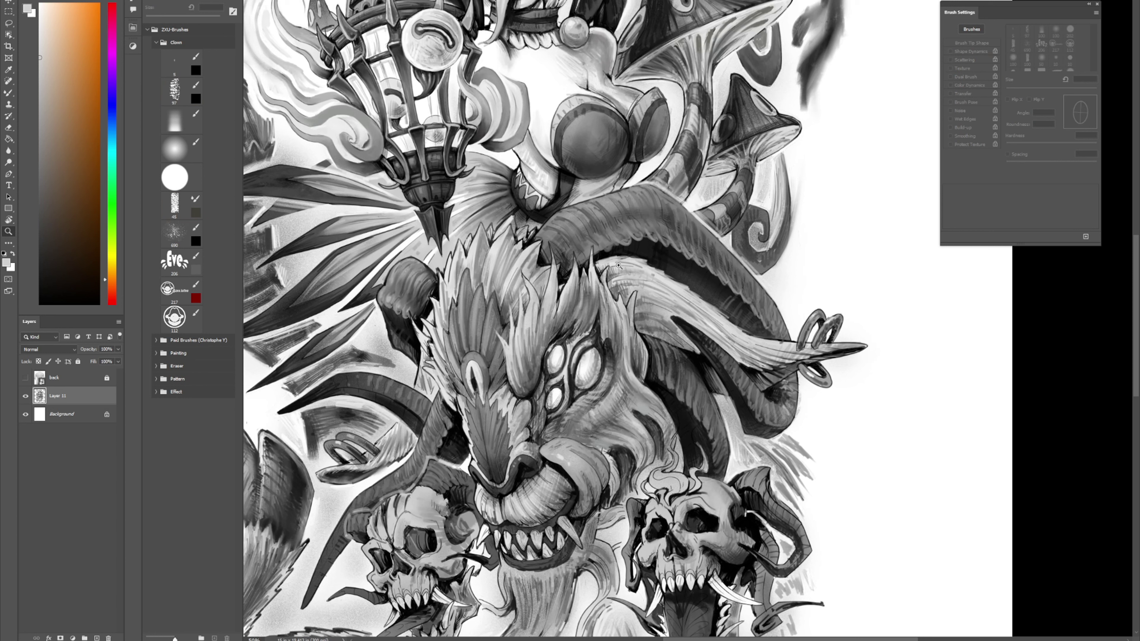
{"action": "key", "text": "b"}
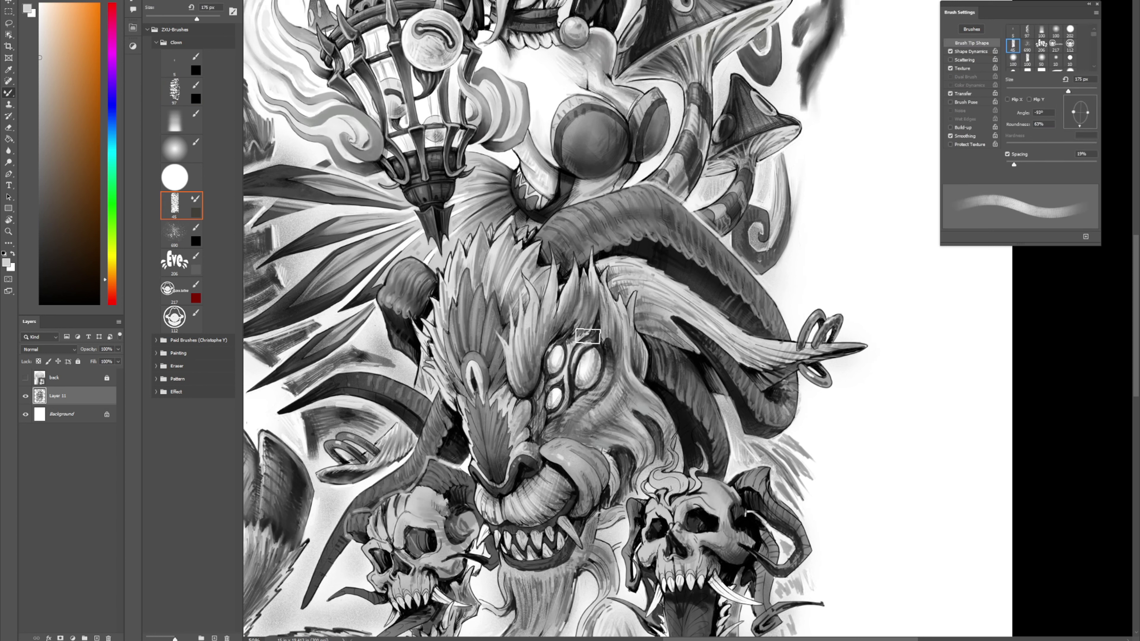
{"action": "key", "text": "bracketleft"}
{"action": "key", "text": "bracketleft"}
{"action": "key", "text": "bracketleft"}
{"action": "key", "text": "bracketleft"}
{"action": "key", "text": "bracketleft"}
{"action": "key", "text": "bracketleft"}
{"action": "key", "text": "bracketleft"}
{"action": "key", "text": "bracketleft"}
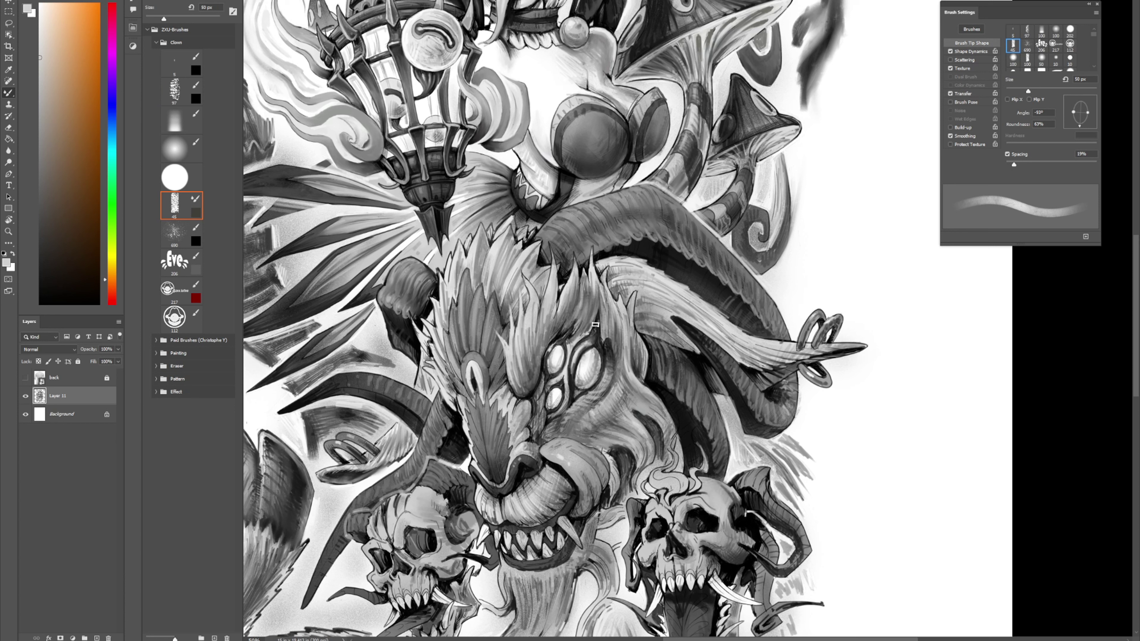
{"action": "left_click_drag", "start_coordinate": [597, 327], "coordinate": [592, 282]}
Step: Paint finer fur strokes beside the goat-demon's upper eye at 30 px, using tones sampled from the surrounding fur
{"action": "key", "text": "shift+b"}
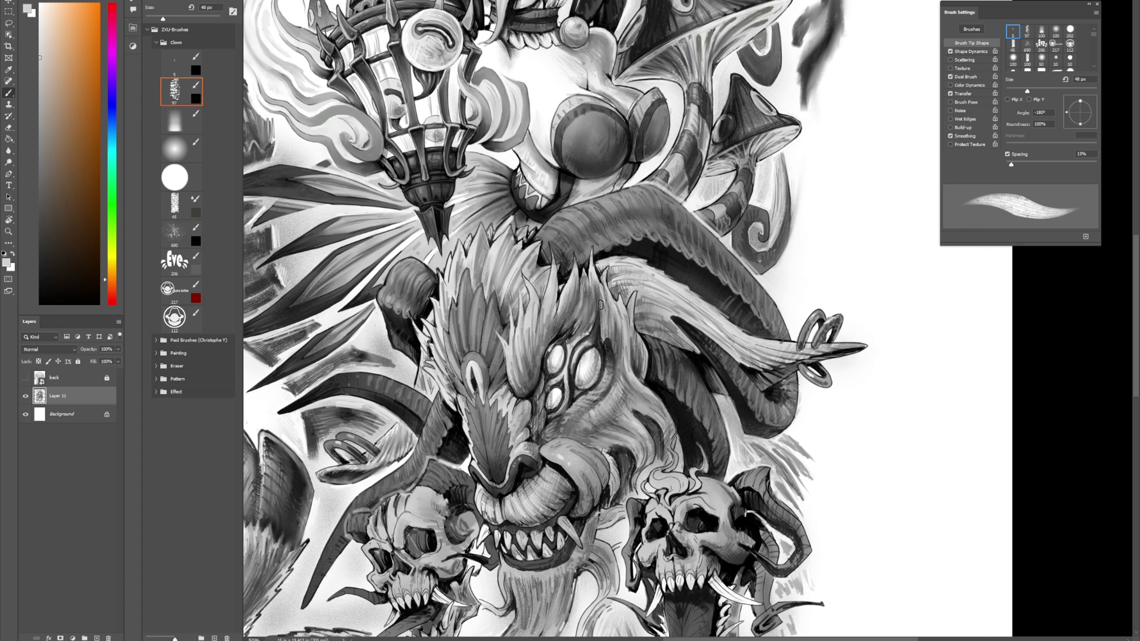
{"action": "left_click", "coordinate": [597, 335], "text": "alt"}
{"action": "key", "text": "bracketleft"}
{"action": "key", "text": "bracketleft"}
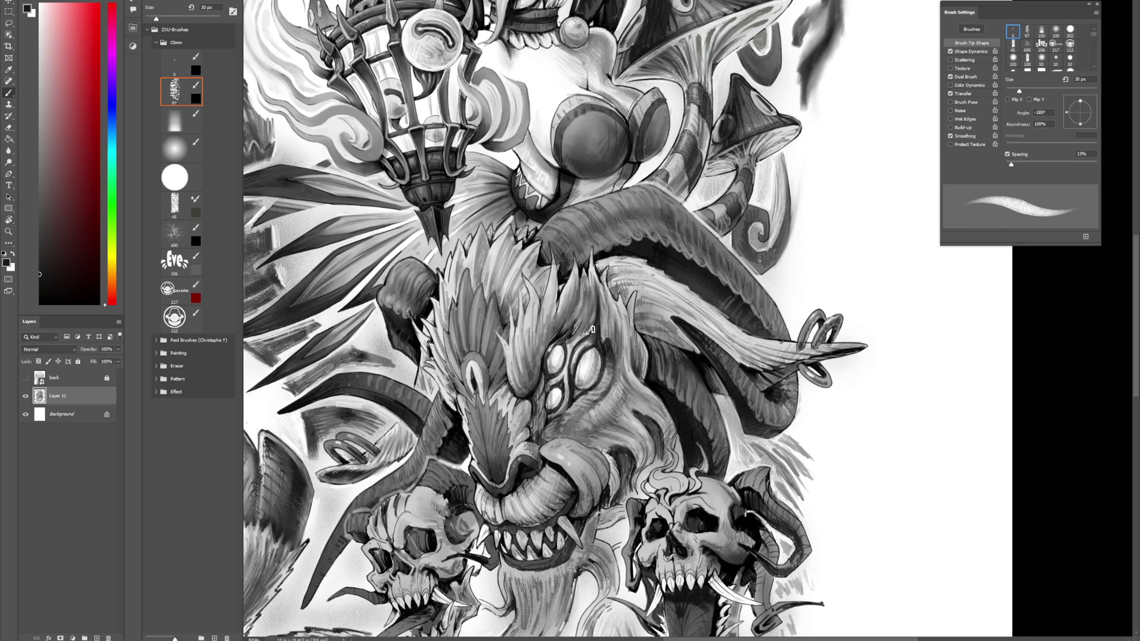
{"action": "left_click", "coordinate": [600, 318], "text": "alt"}
{"action": "left_click", "coordinate": [594, 320], "text": "alt"}
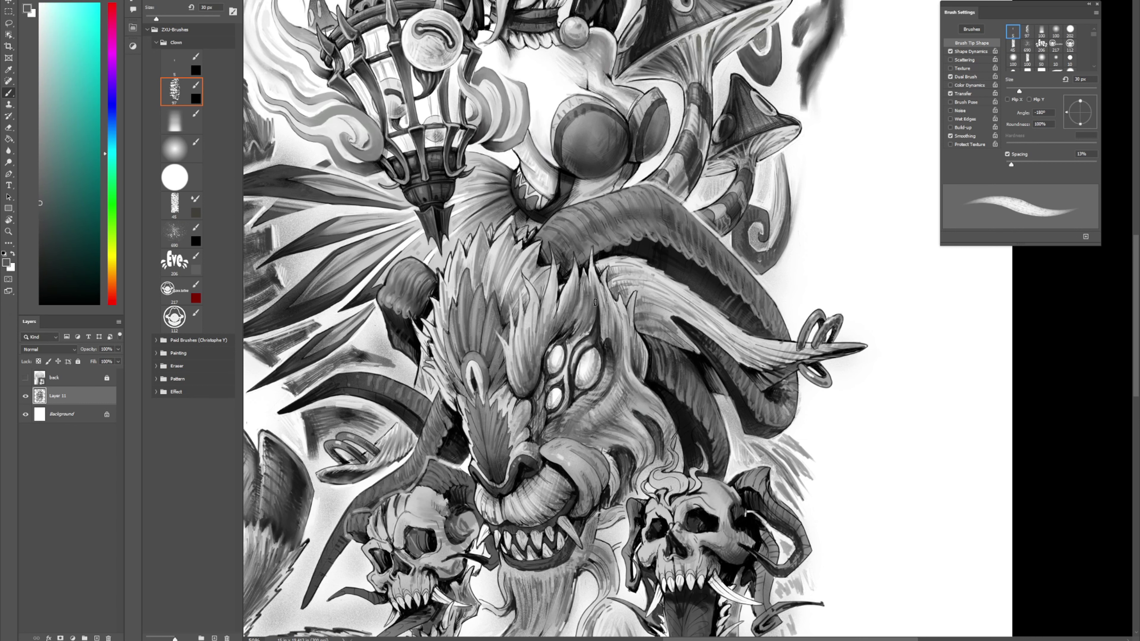
{"action": "left_click_drag", "start_coordinate": [603, 310], "coordinate": [603, 333]}
{"action": "left_click", "coordinate": [657, 380], "text": "alt"}
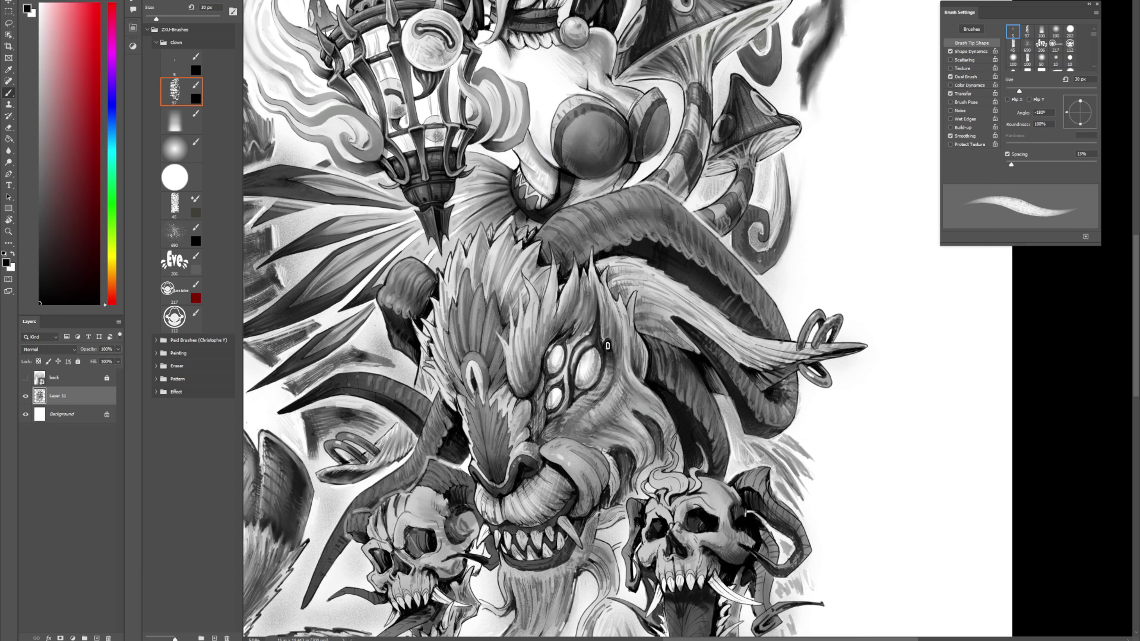
Step: Smooth the brow fur and the base of the large curved horn with the Mixer Brush at 50 px
{"action": "key", "text": "shift+b"}
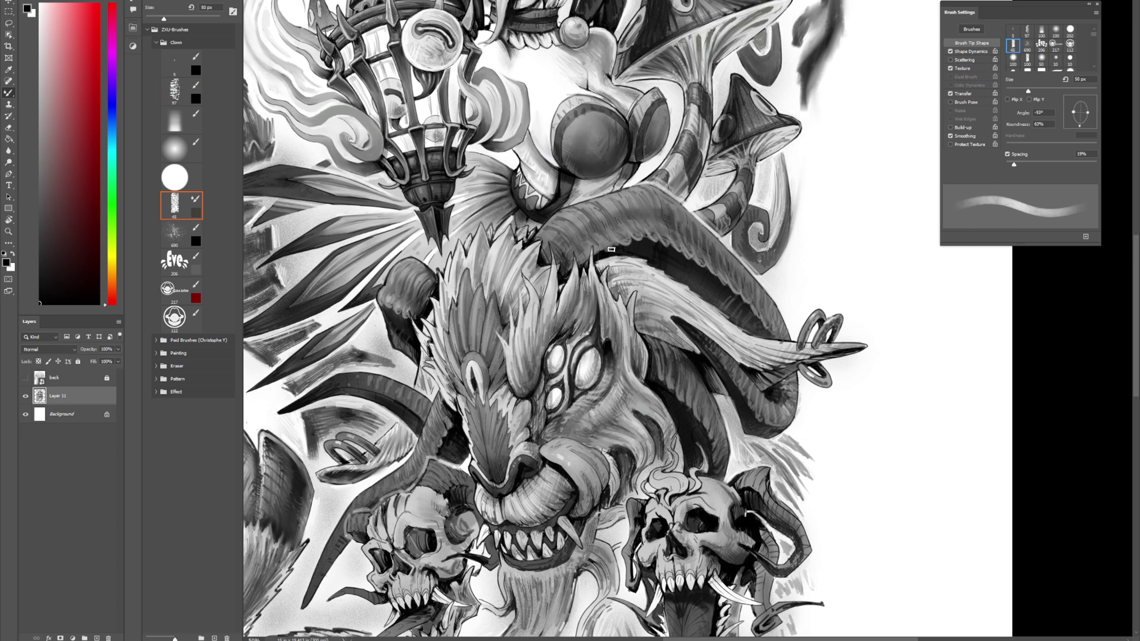
{"action": "key", "text": "comma"}
{"action": "key", "text": "comma"}
{"action": "key", "text": "comma"}
{"action": "key", "text": "comma"}
{"action": "key", "text": "comma"}
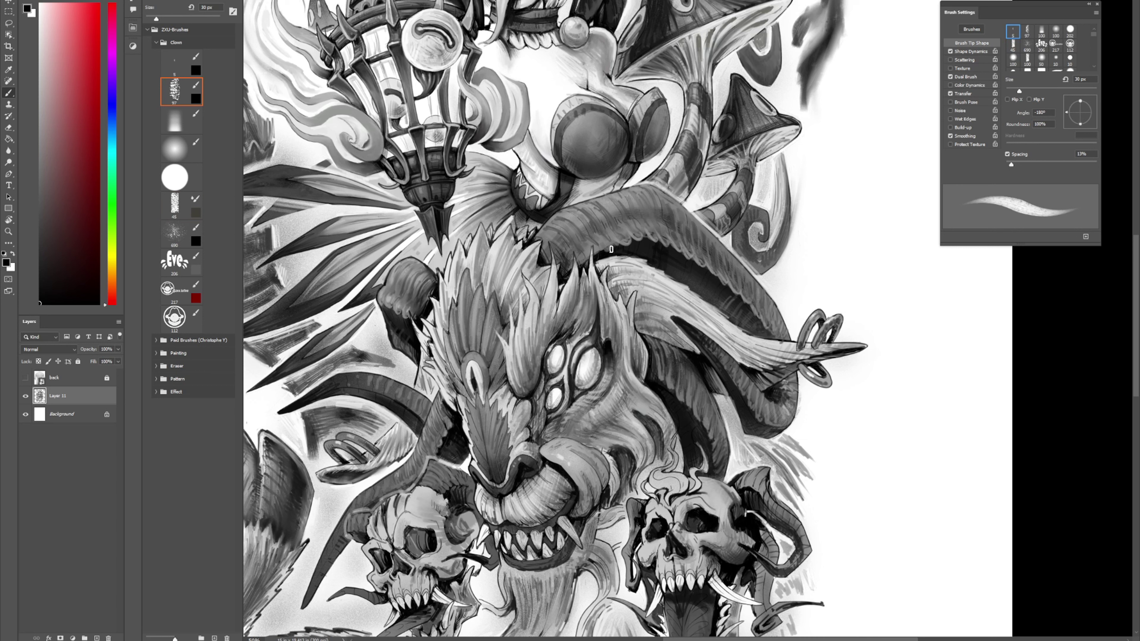
{"action": "key", "text": "shift+b"}
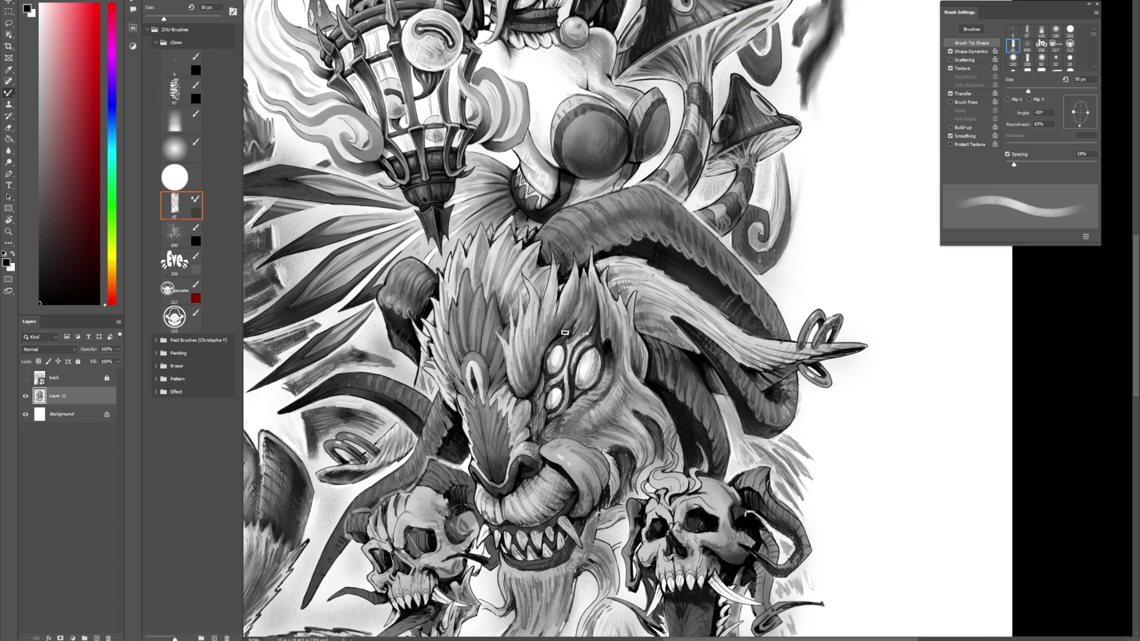
{"action": "key", "text": "comma"}
{"action": "key", "text": "comma"}
{"action": "key", "text": "comma"}
{"action": "key", "text": "comma"}
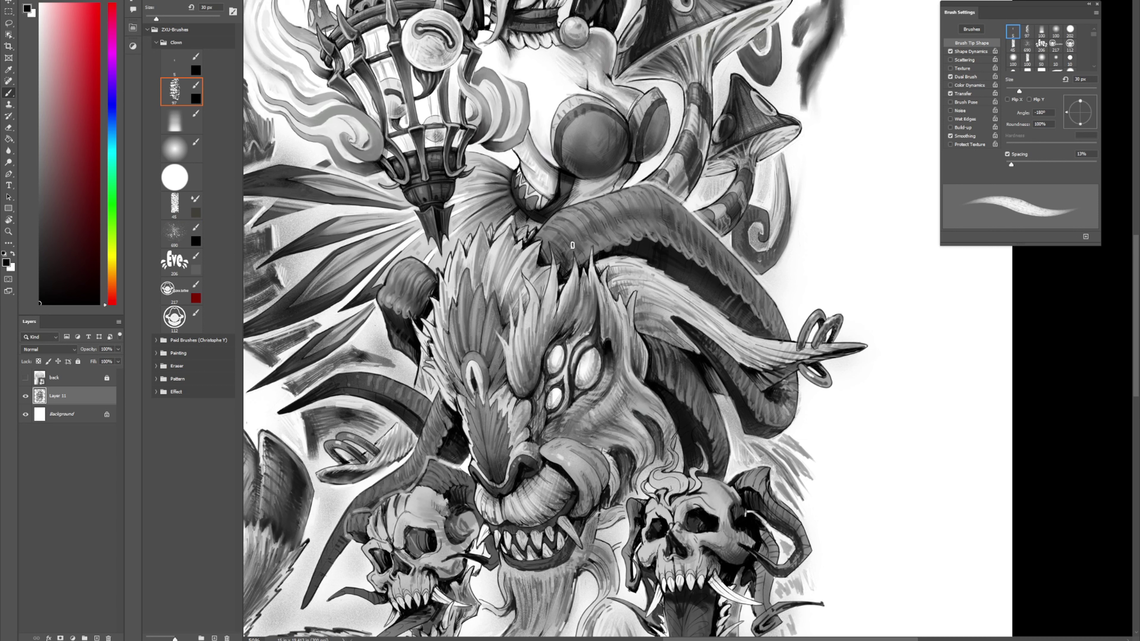
Step: Deepen the shading around the goat-demon's eyes with a sampled dark tone and blend it with the Mixer Brush
{"action": "left_click", "coordinate": [531, 397], "text": "alt"}
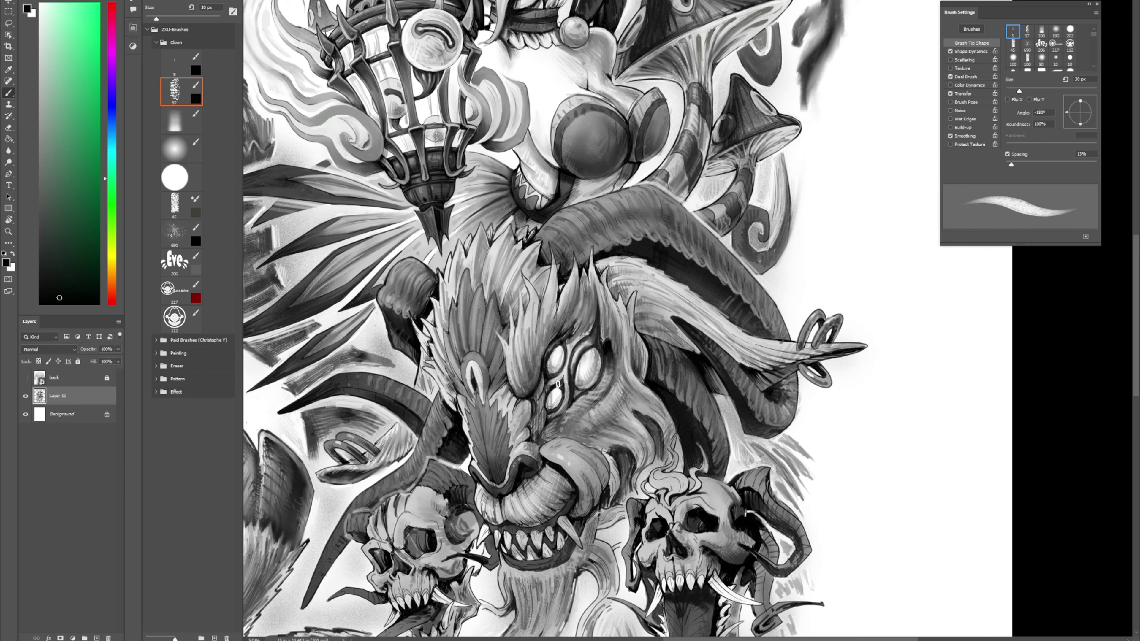
{"action": "key", "text": "shift+b"}
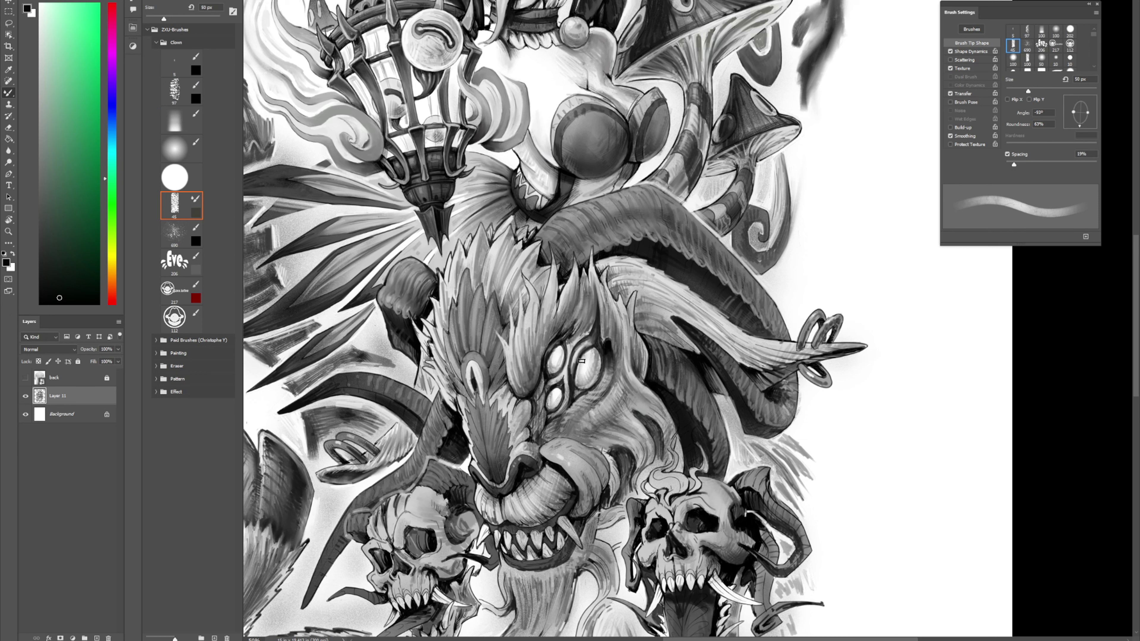
{"action": "key", "text": "comma"}
{"action": "key", "text": "comma"}
{"action": "key", "text": "comma"}
{"action": "key", "text": "comma"}
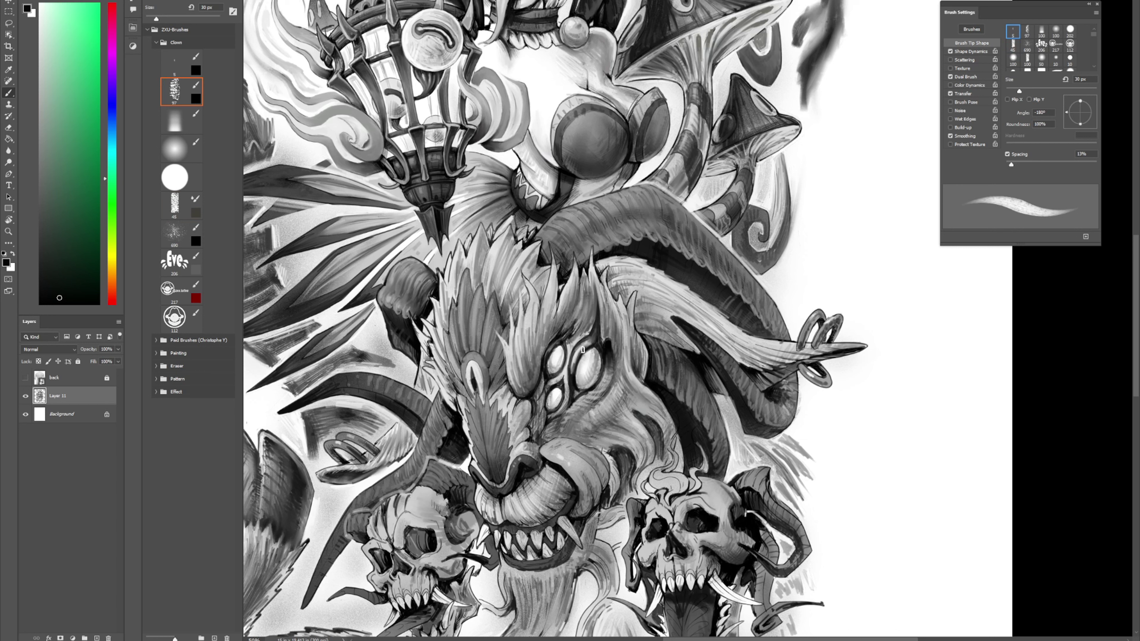
Step: Touch up the brow fur tufts with sampled dark tones at 30 px and soften them with the Mixer Brush
{"action": "left_click", "coordinate": [599, 306], "text": "alt"}
{"action": "left_click", "coordinate": [601, 310], "text": "alt"}
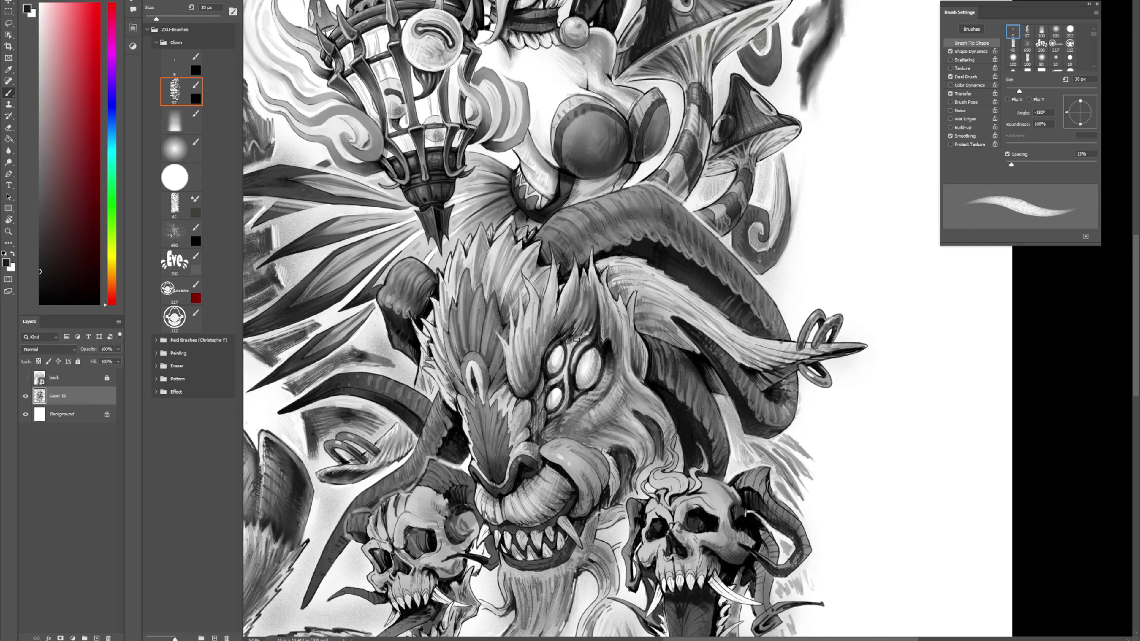
{"action": "key", "text": "shift+b"}
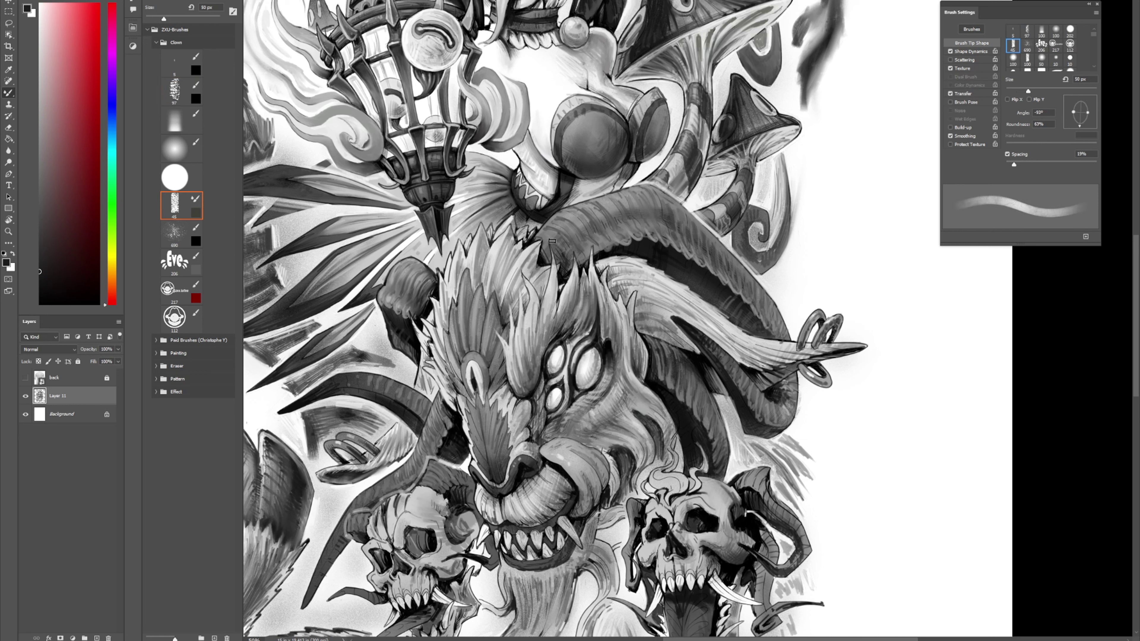
{"action": "key", "text": "comma"}
{"action": "key", "text": "comma"}
{"action": "key", "text": "comma"}
{"action": "key", "text": "comma"}
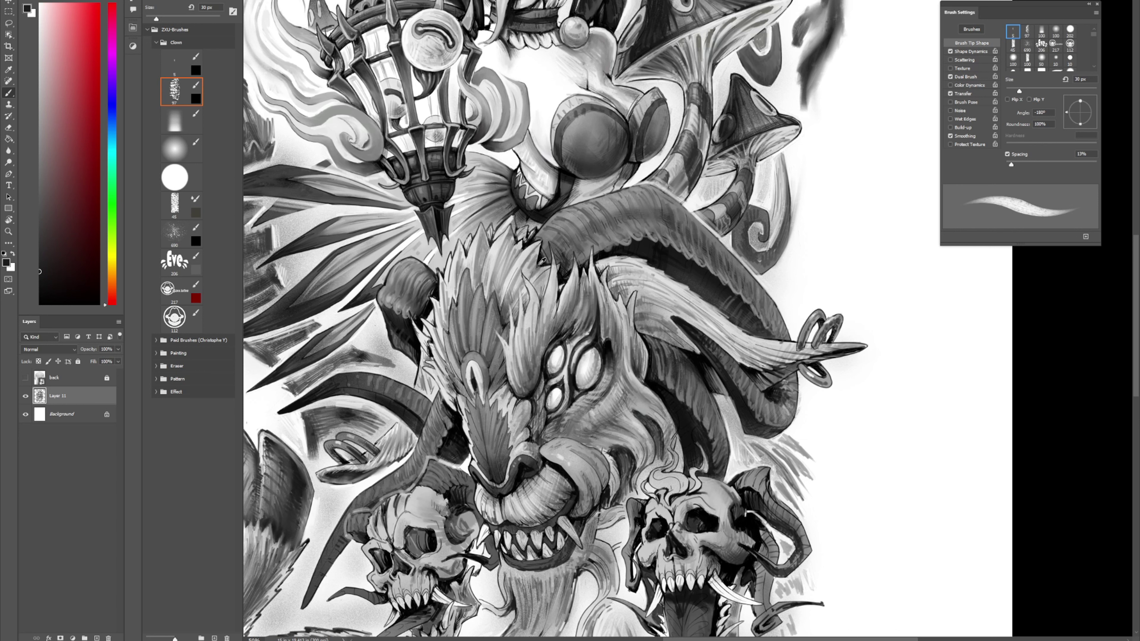
Step: Touch up the base of the large curved horn with a sampled tone and blend it using the Mixer Brush
{"action": "left_click", "coordinate": [537, 244], "text": "alt"}
{"action": "key", "text": "period"}
{"action": "key", "text": "period"}
{"action": "key", "text": "period"}
{"action": "key", "text": "period"}
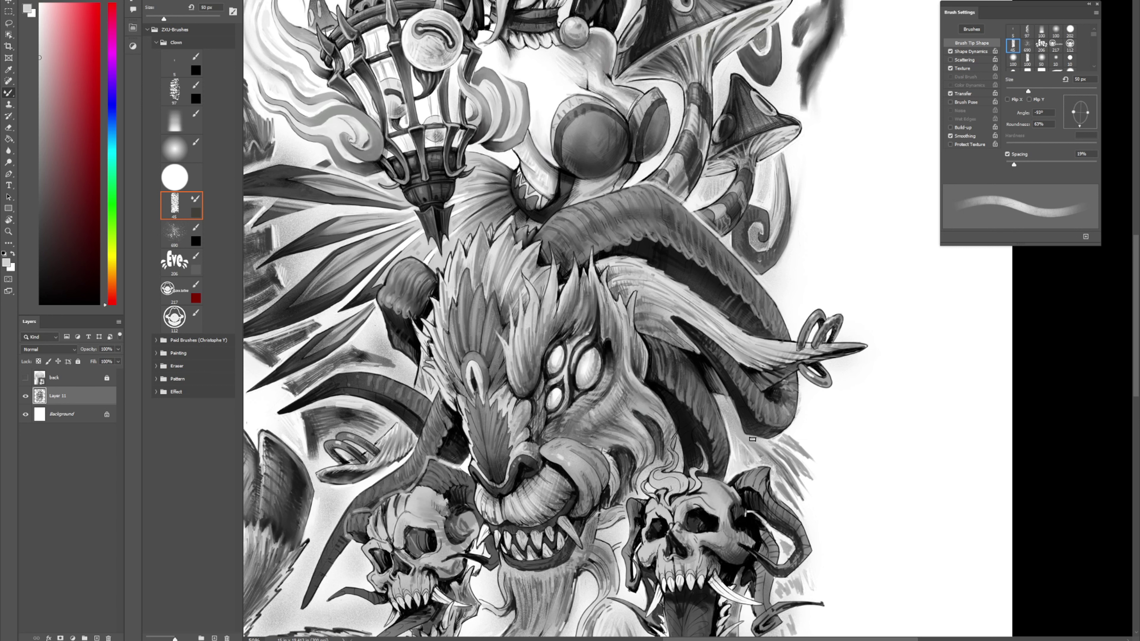
Step: Rework the loose filler strokes between the large horn and the skull at 30 px, using sampled greys on a rotated canvas
{"action": "key", "text": "shift+b"}
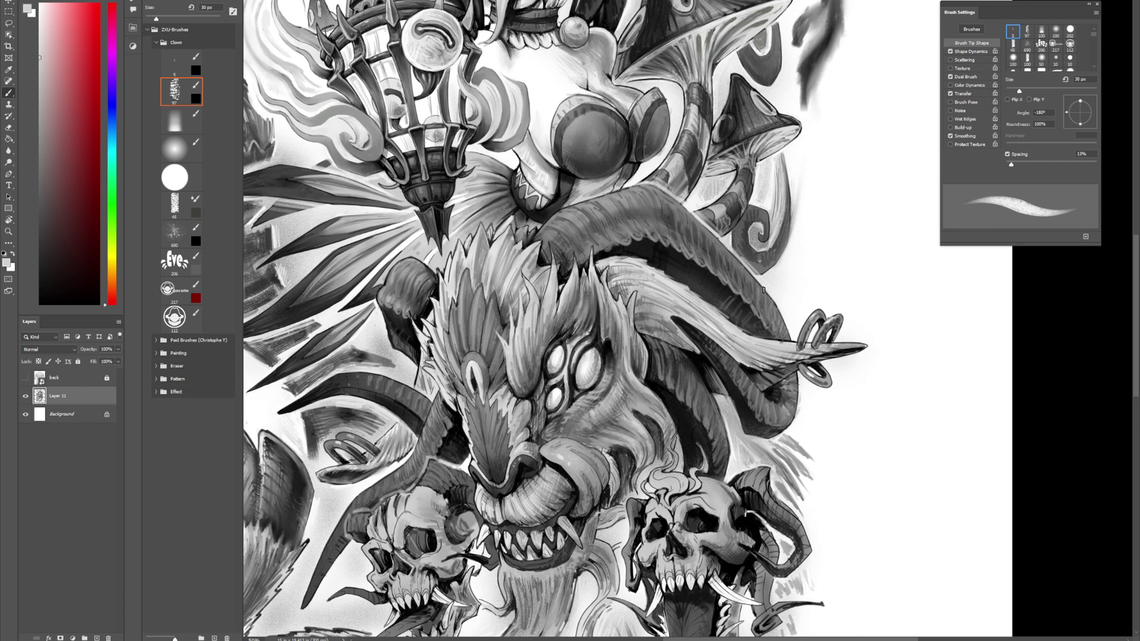
{"action": "key", "text": "r"}
{"action": "left_click_drag", "start_coordinate": [762, 277], "coordinate": [764, 339]}
{"action": "key", "text": "space"}
{"action": "left_click_drag", "start_coordinate": [762, 429], "coordinate": [729, 314]}
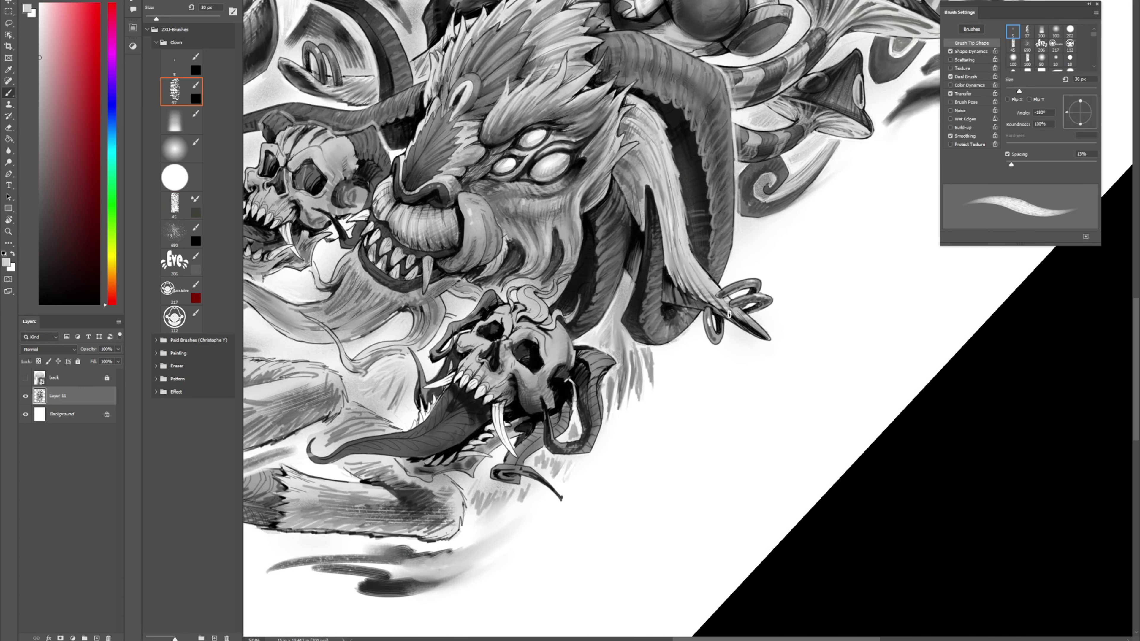
{"action": "left_click", "coordinate": [611, 318], "text": "alt"}
{"action": "left_click_drag", "start_coordinate": [608, 333], "coordinate": [615, 417]}
{"action": "left_click", "coordinate": [623, 405], "text": "alt"}
{"action": "mouse_move", "coordinate": [613, 349]}
{"action": "left_mouse_down"}
{"action": "mouse_move", "coordinate": [612, 331]}
{"action": "mouse_move", "coordinate": [619, 384]}
{"action": "mouse_move", "coordinate": [620, 327]}
{"action": "mouse_move", "coordinate": [624, 360]}
{"action": "mouse_move", "coordinate": [596, 342]}
{"action": "mouse_move", "coordinate": [633, 339]}
{"action": "mouse_move", "coordinate": [637, 359]}
{"action": "left_mouse_up"}
{"action": "left_click", "coordinate": [623, 363], "text": "alt"}
{"action": "left_click", "coordinate": [621, 386], "text": "alt"}
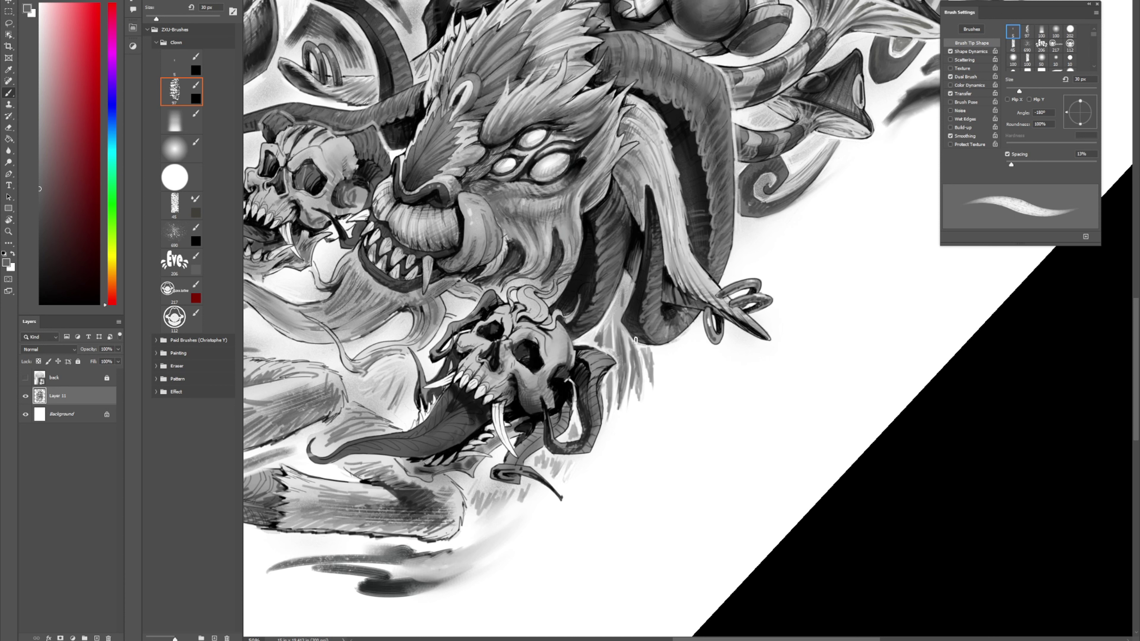
{"action": "left_click", "coordinate": [653, 386], "text": "alt"}
Step: Blend the tips of the filler strokes beneath the horn into the white background with the Mixer Brush at 50 px
{"action": "key", "text": "shift+b"}
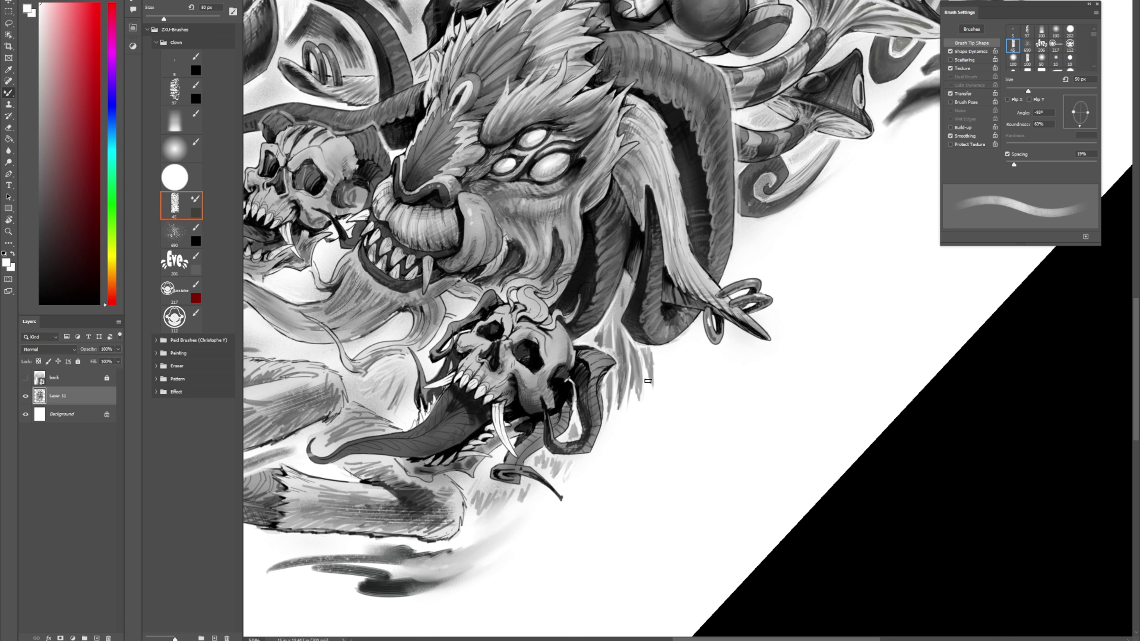
{"action": "left_click_drag", "start_coordinate": [651, 402], "coordinate": [649, 359]}
{"action": "key", "text": "shift+b"}
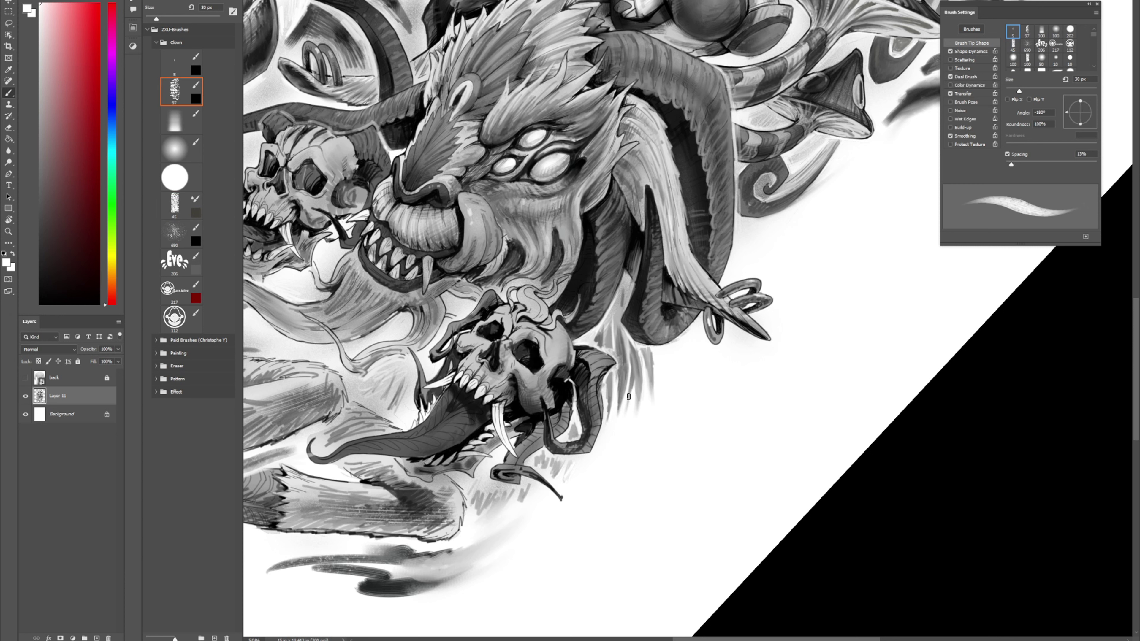
Step: Clean up the edges and inner gap of the skull's curled horn with near-white paint and smooth them using the Mixer Brush
{"action": "key", "text": "period"}
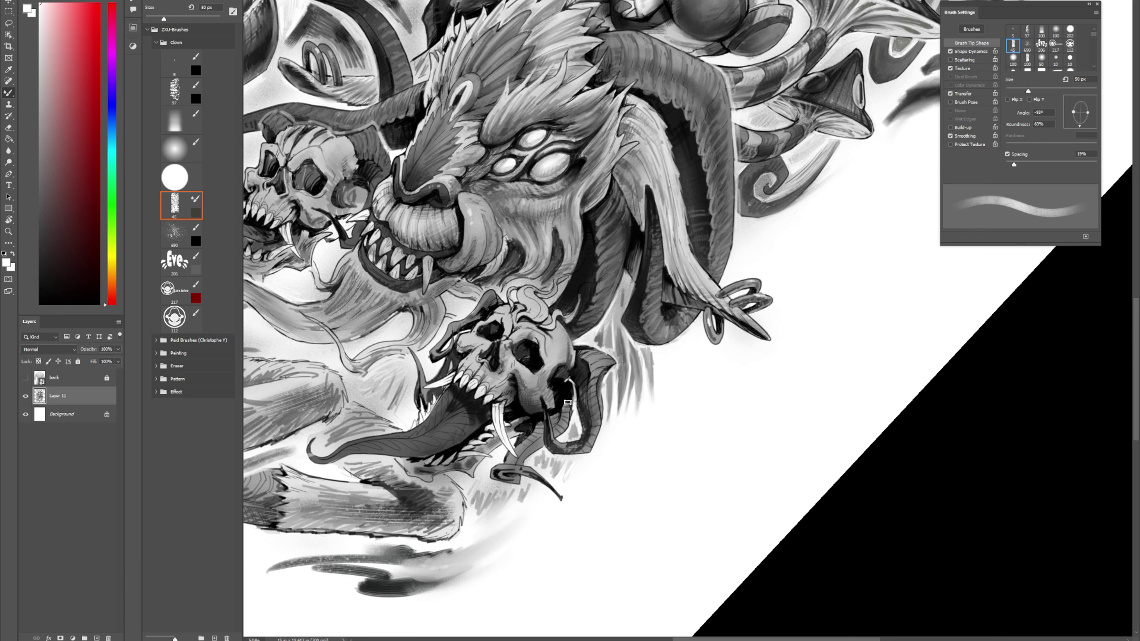
{"action": "key", "text": "shift+b"}
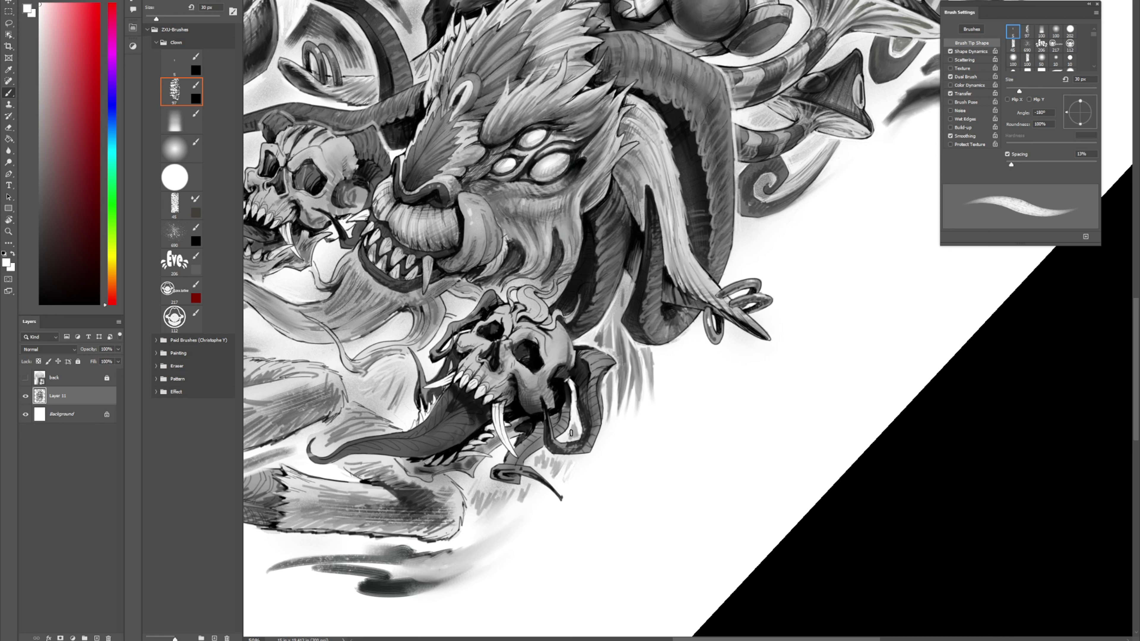
{"action": "key", "text": "period"}
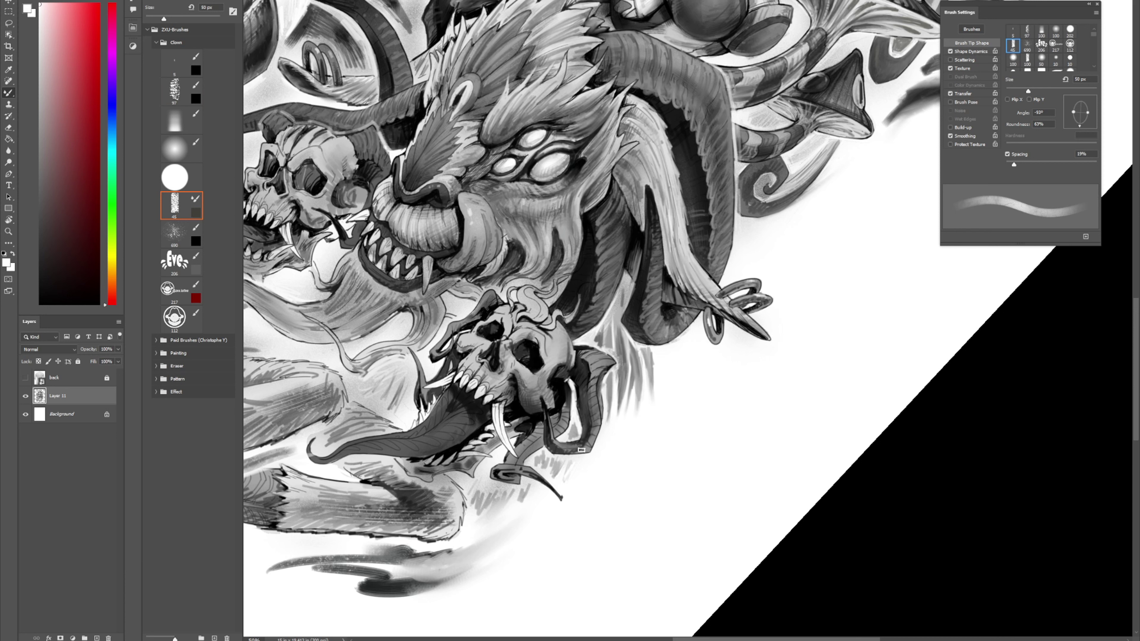
{"action": "key", "text": "b"}
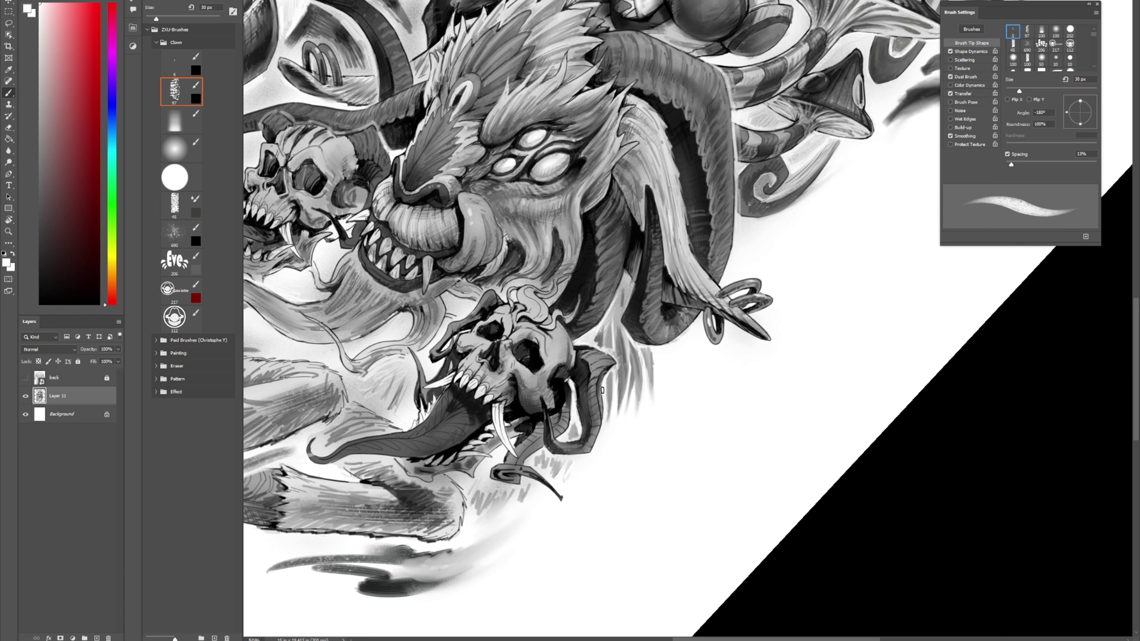
{"action": "key", "text": "period"}
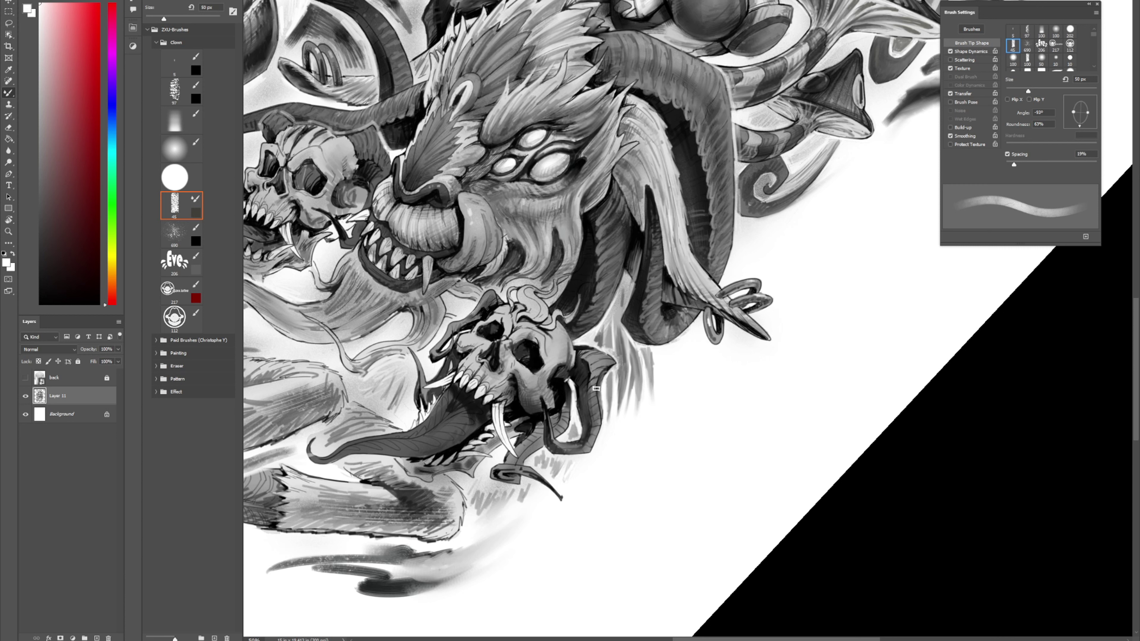
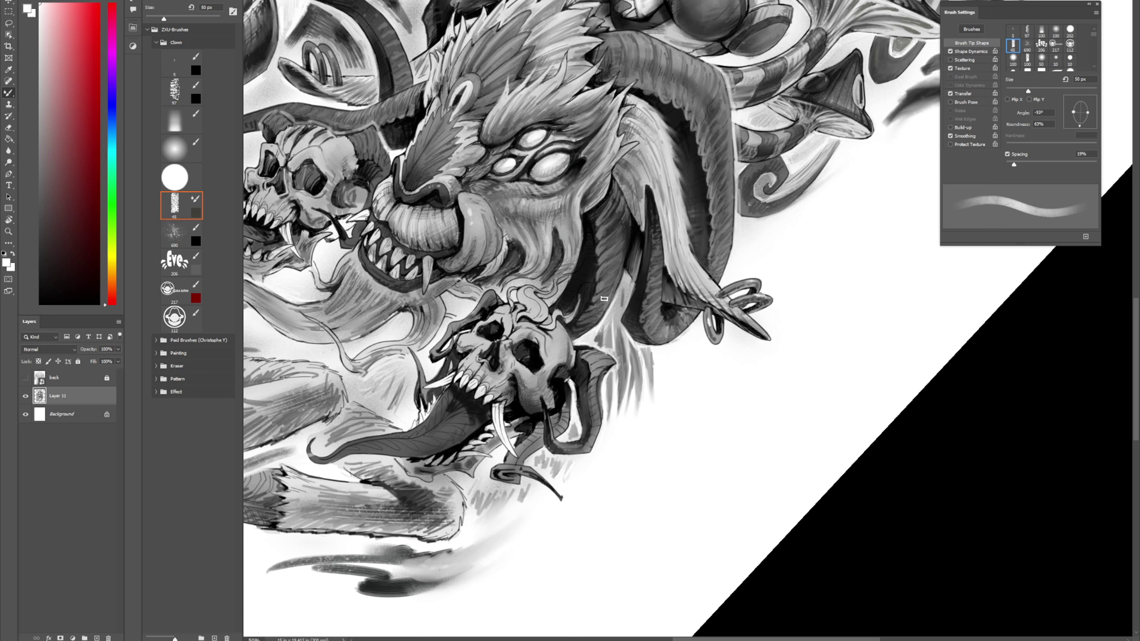
Step: Shade the goat-demon's far horn with a sampled dark grey at 30 px and blend it with the Mixer Brush
{"action": "scroll", "coordinate": [623, 206], "scroll_direction": "up", "scroll_amount": 2}
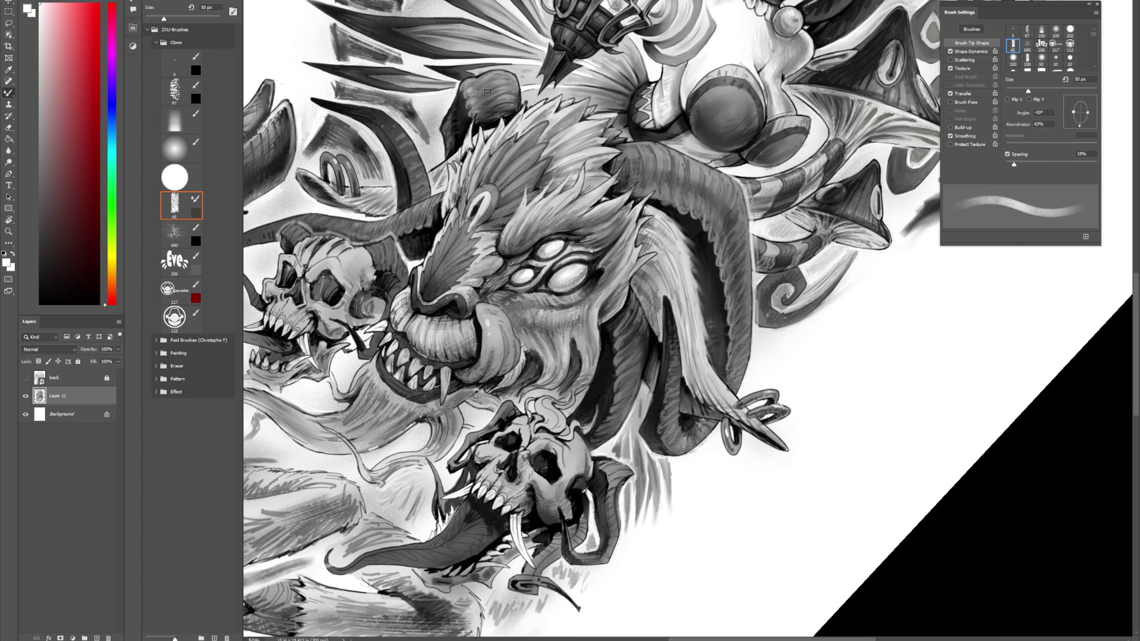
{"action": "key", "text": "b"}
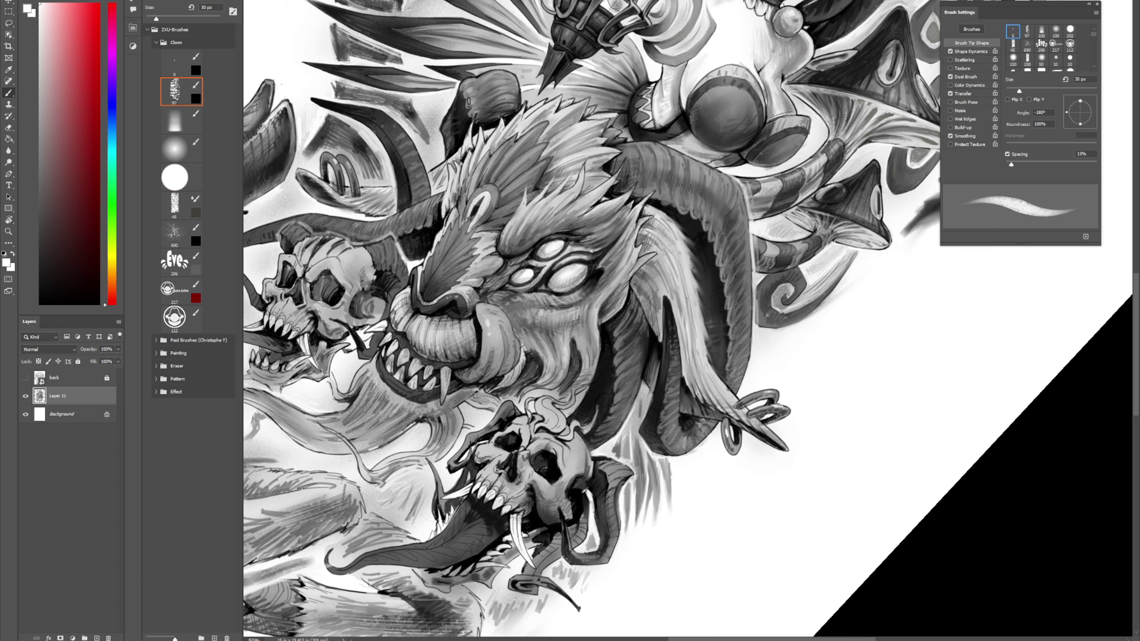
{"action": "left_click", "coordinate": [464, 101], "text": "alt"}
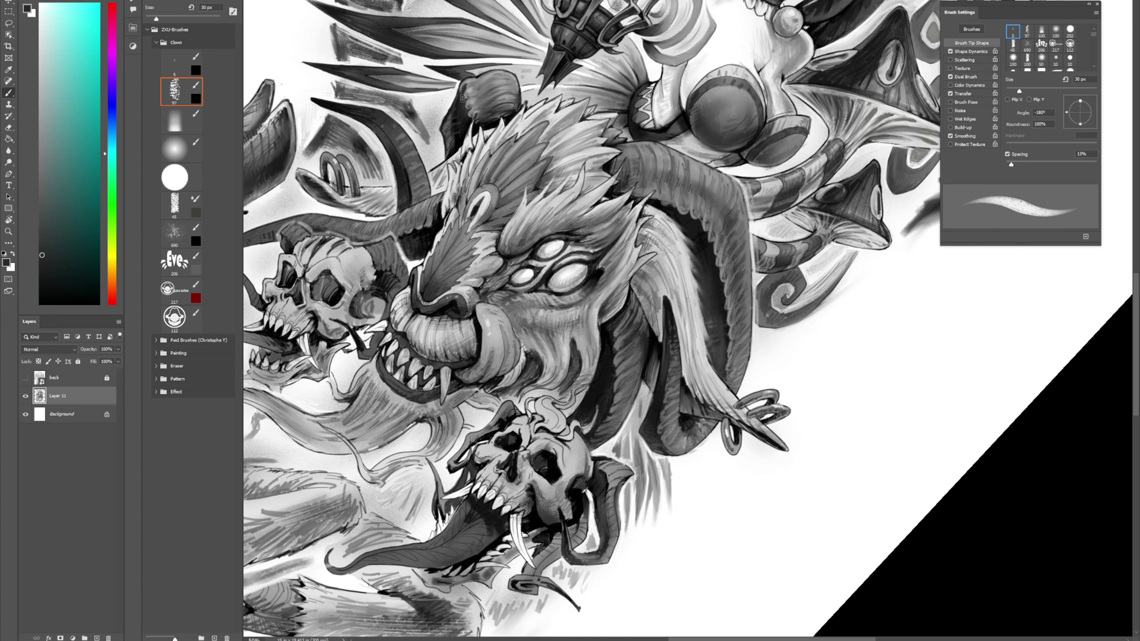
{"action": "key", "text": "shift+b"}
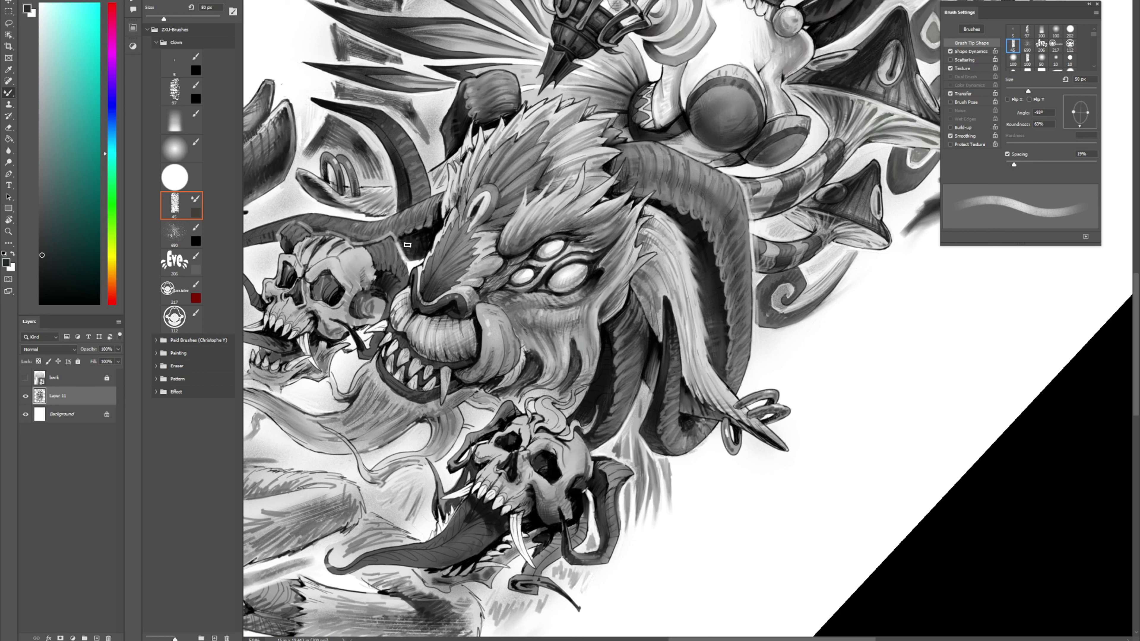
Step: Paint a white edge between the goat-demon's snout and far horn at 30 px and blend it with the Mixer Brush
{"action": "key", "text": "shift+b"}
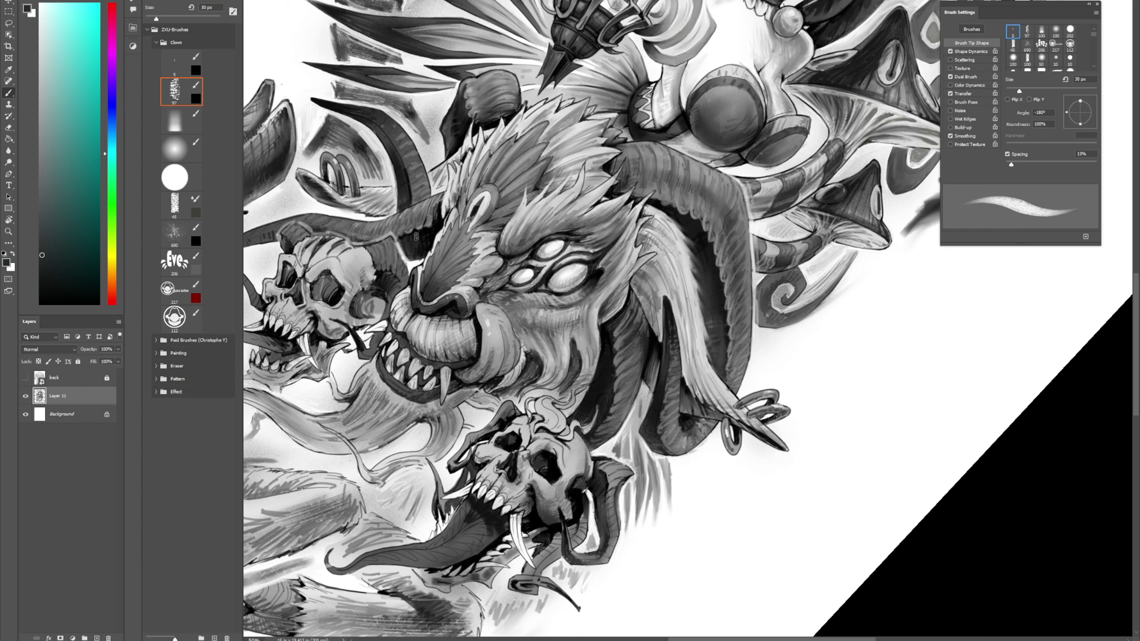
{"action": "key", "text": "x"}
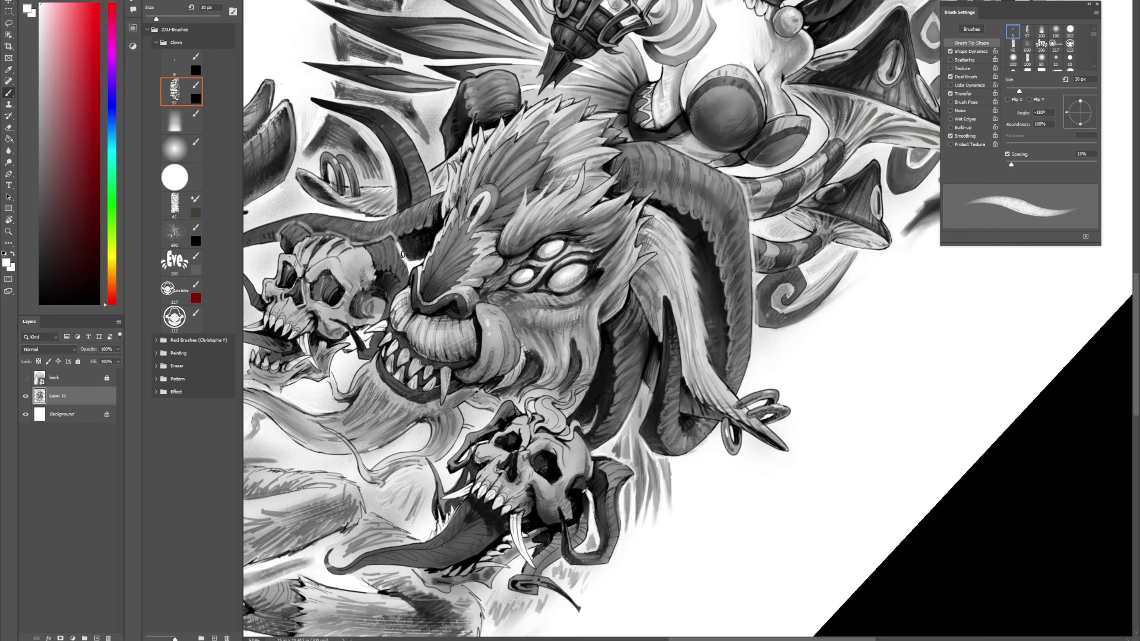
{"action": "key", "text": "period"}
{"action": "key", "text": "period"}
{"action": "key", "text": "period"}
{"action": "key", "text": "period"}
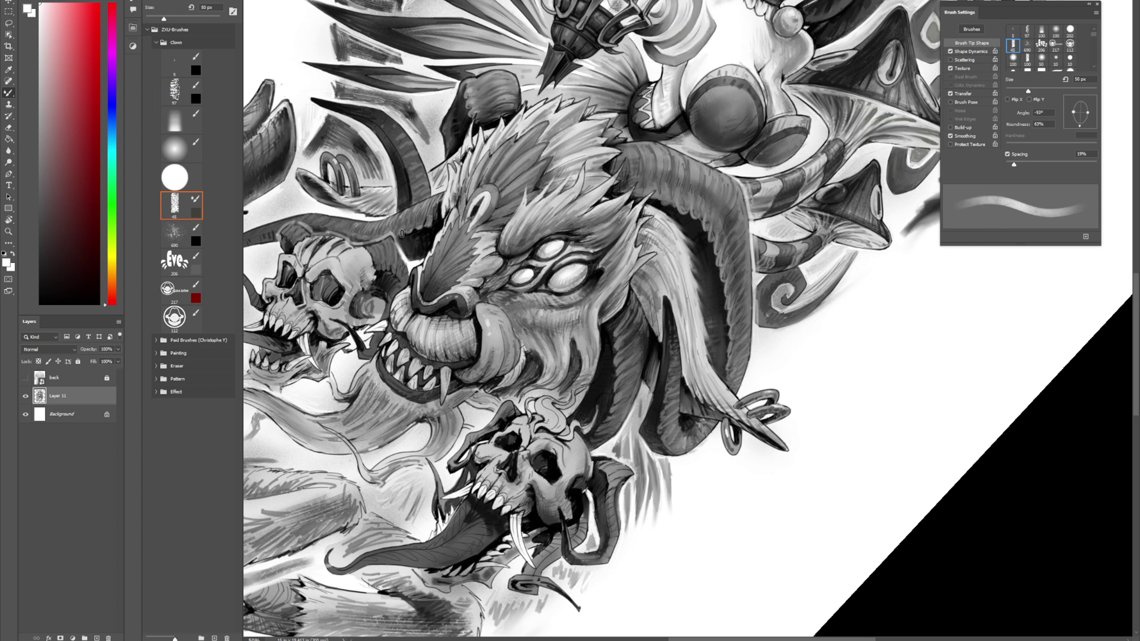
Step: Deepen the darks around the far skull with near-black paint at 30 px and soften them using the Mixer Brush
{"action": "key", "text": "comma"}
{"action": "key", "text": "comma"}
{"action": "key", "text": "comma"}
{"action": "key", "text": "comma"}
{"action": "key", "text": "x"}
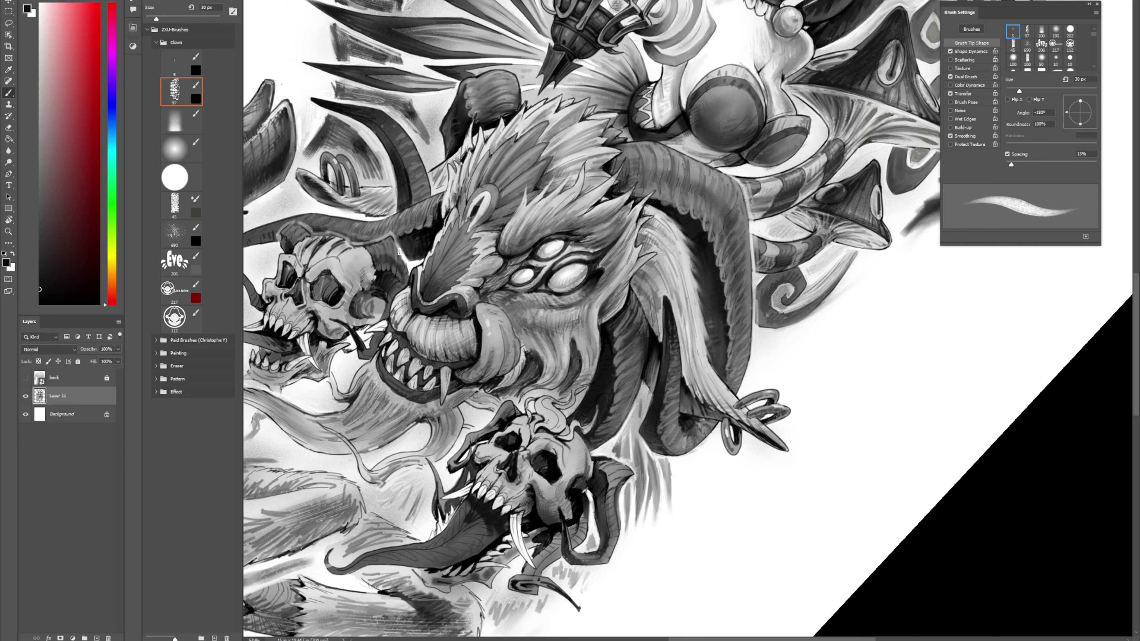
{"action": "left_click_drag", "start_coordinate": [363, 259], "coordinate": [456, 222]}
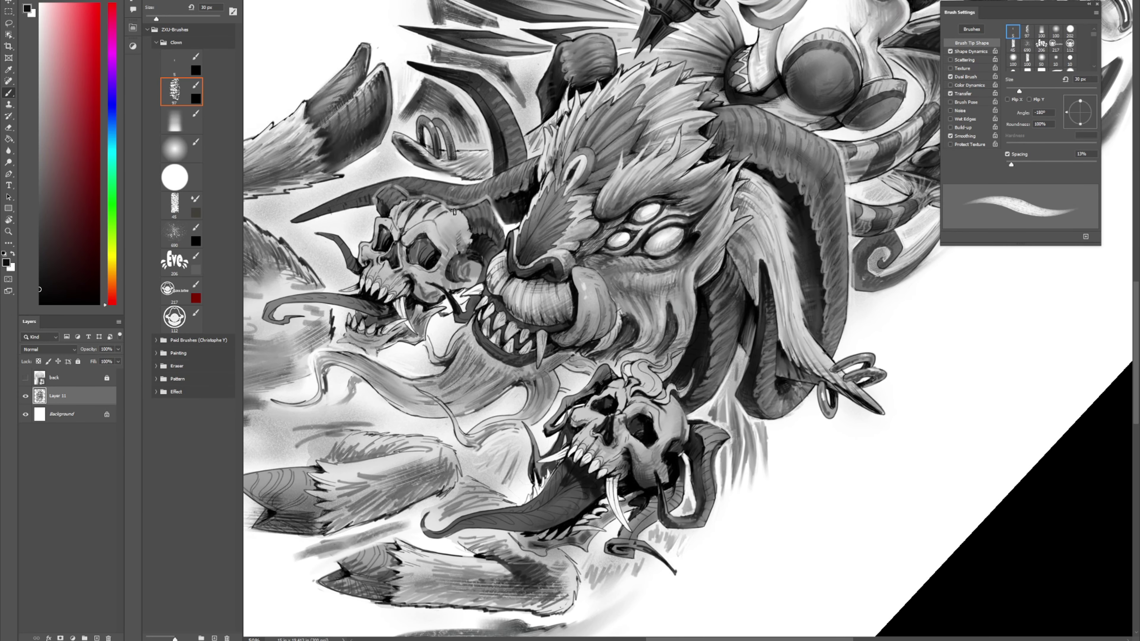
{"action": "left_click_drag", "start_coordinate": [426, 258], "coordinate": [477, 228]}
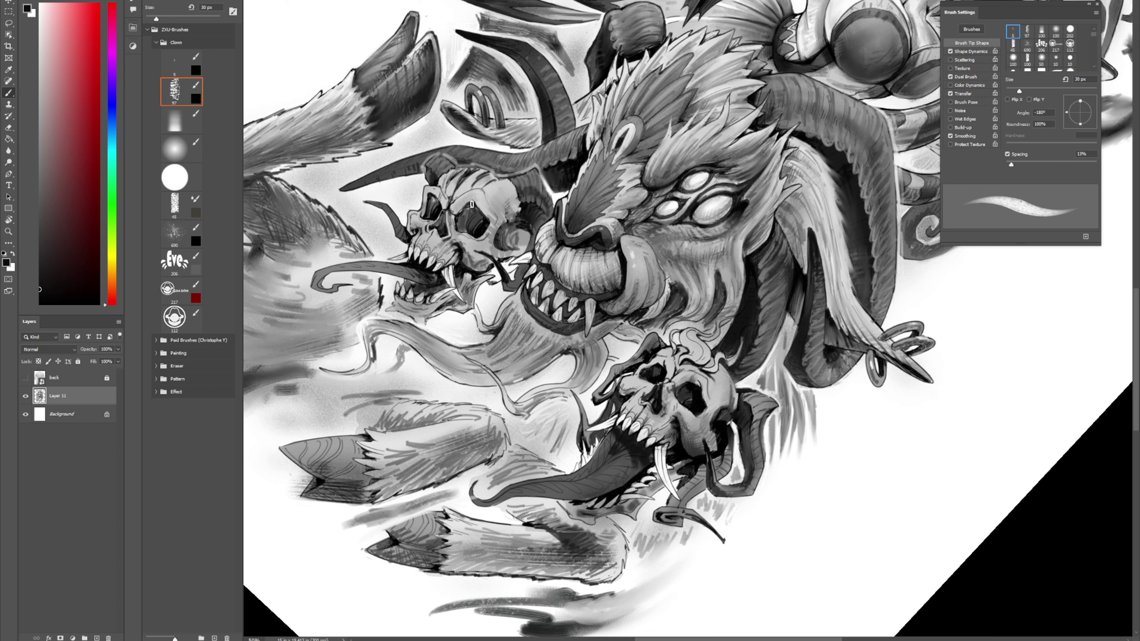
{"action": "key", "text": "shift+b"}
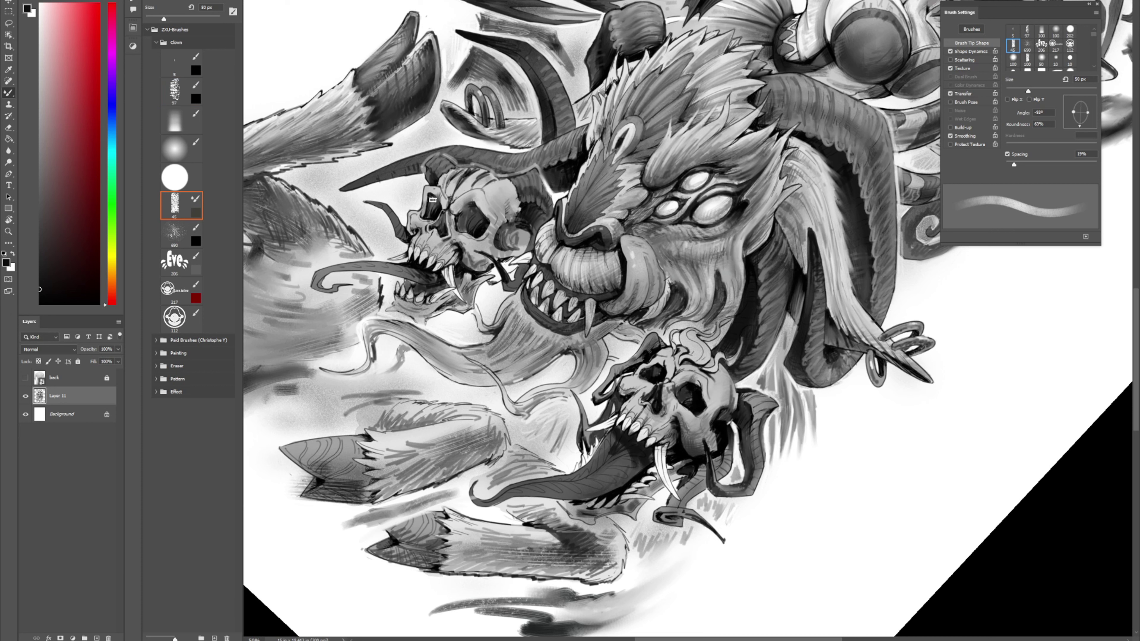
Step: Touch up the far skull's eye socket and brow in near-black and smooth the strokes with the 50 px Mixer Brush
{"action": "key", "text": "comma"}
{"action": "key", "text": "comma"}
{"action": "key", "text": "comma"}
{"action": "key", "text": "comma"}
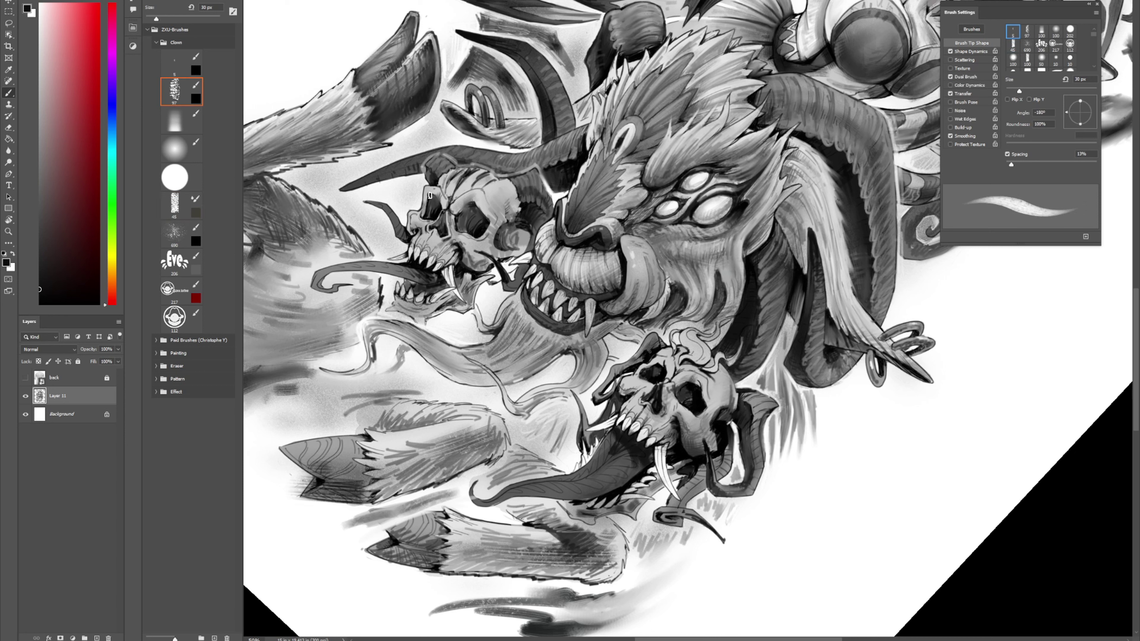
{"action": "key", "text": "period"}
{"action": "key", "text": "period"}
{"action": "key", "text": "period"}
{"action": "key", "text": "period"}
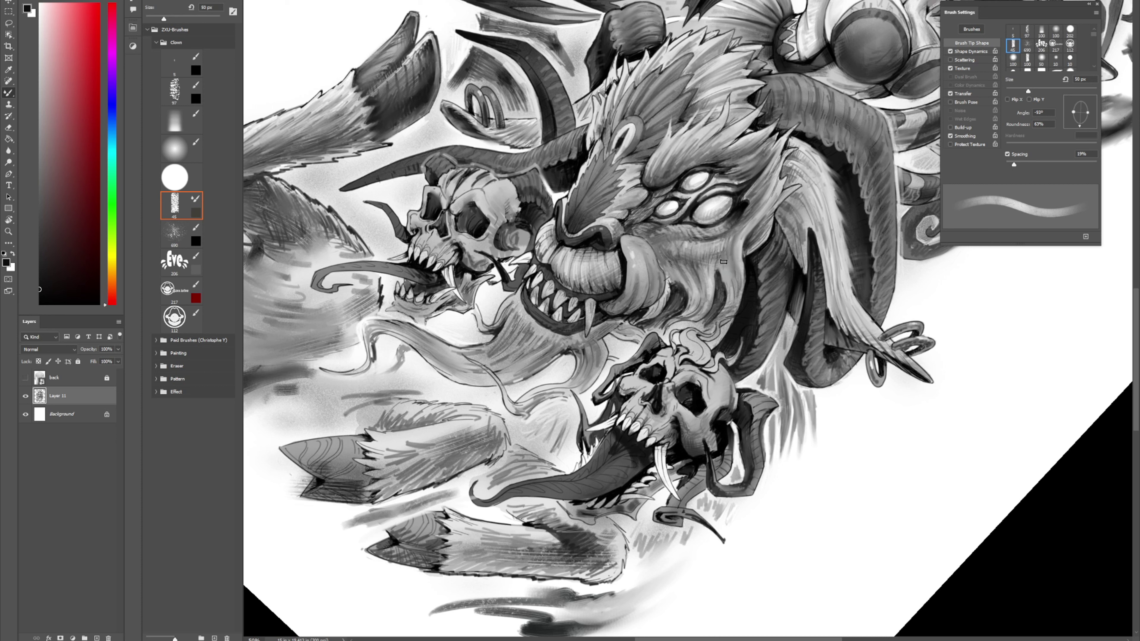
Step: Rework the goat-demon's cheek fur below the eyes with sampled greys and a near-black at 30 px, blending with the Mixer Brush
{"action": "key", "text": "shift+b"}
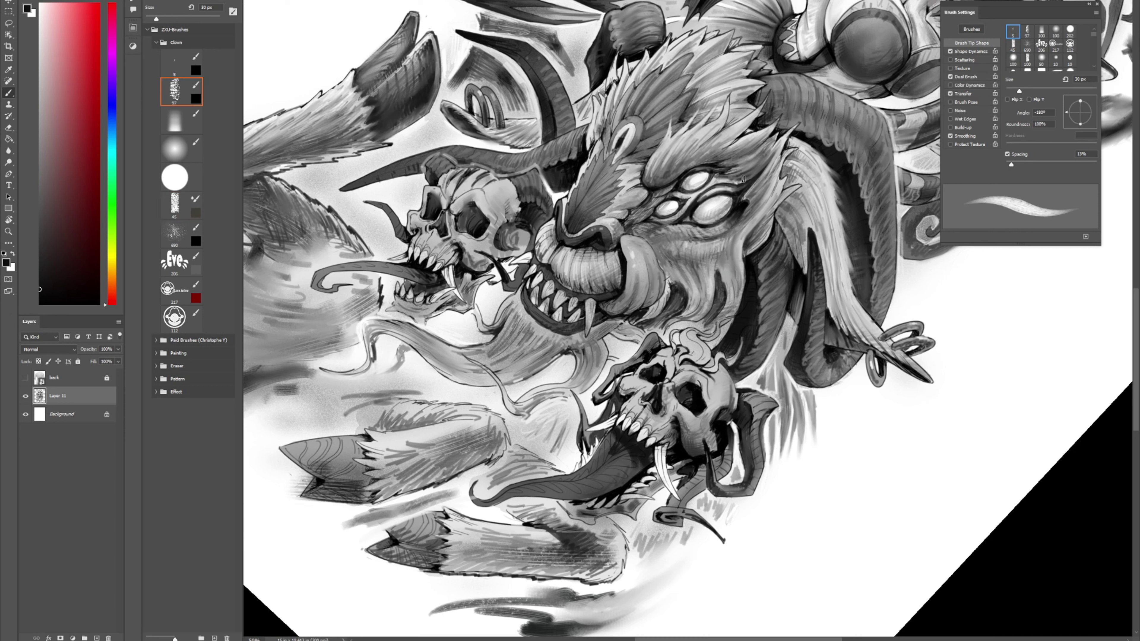
{"action": "left_click", "coordinate": [747, 212], "text": "alt"}
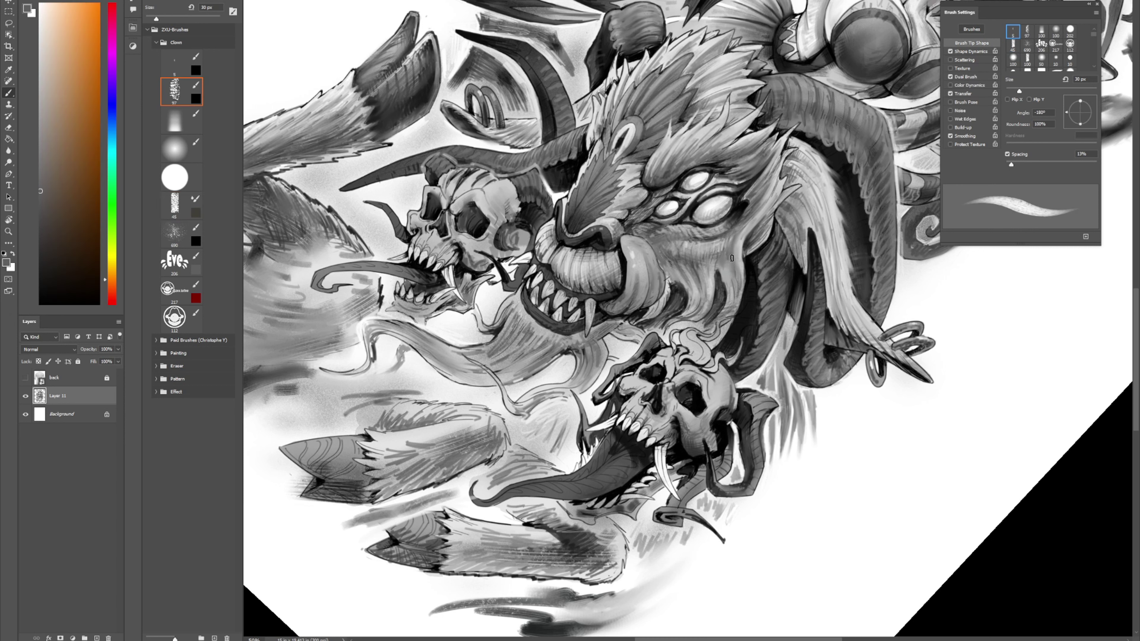
{"action": "left_click", "coordinate": [674, 257], "text": "alt"}
{"action": "left_click", "coordinate": [658, 230], "text": "alt"}
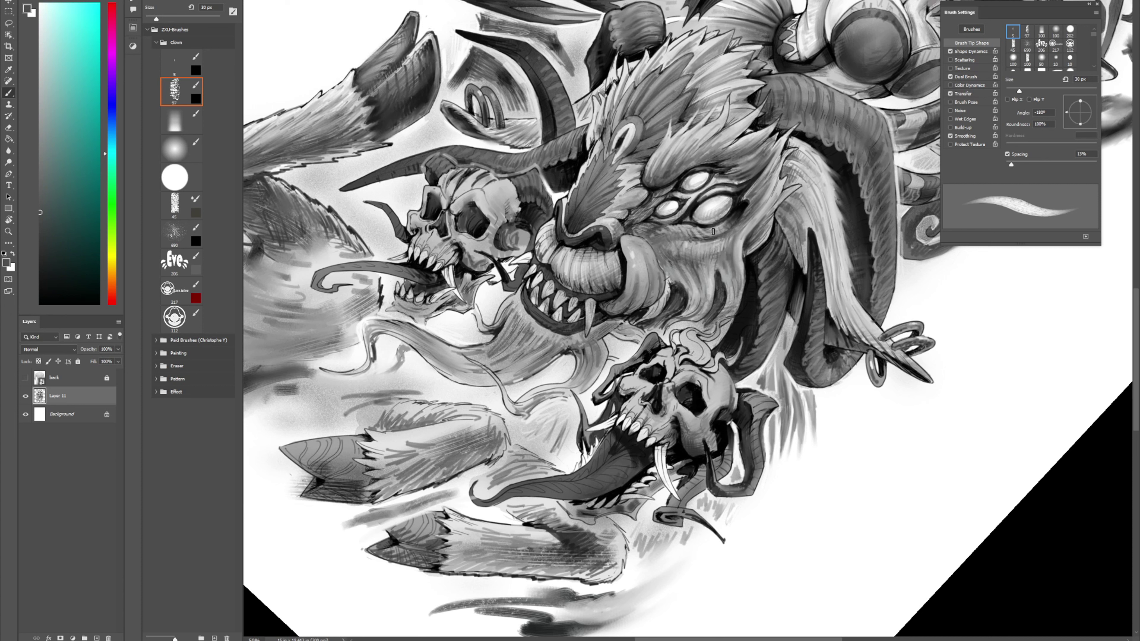
{"action": "left_click", "coordinate": [704, 261], "text": "alt"}
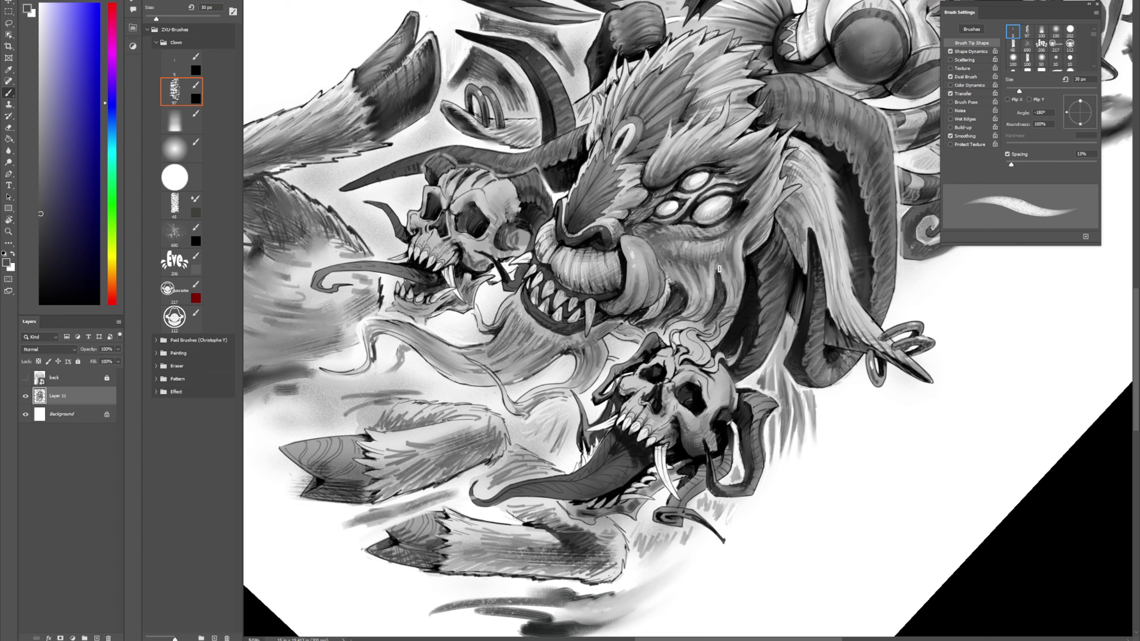
{"action": "left_click", "coordinate": [747, 276], "text": "alt"}
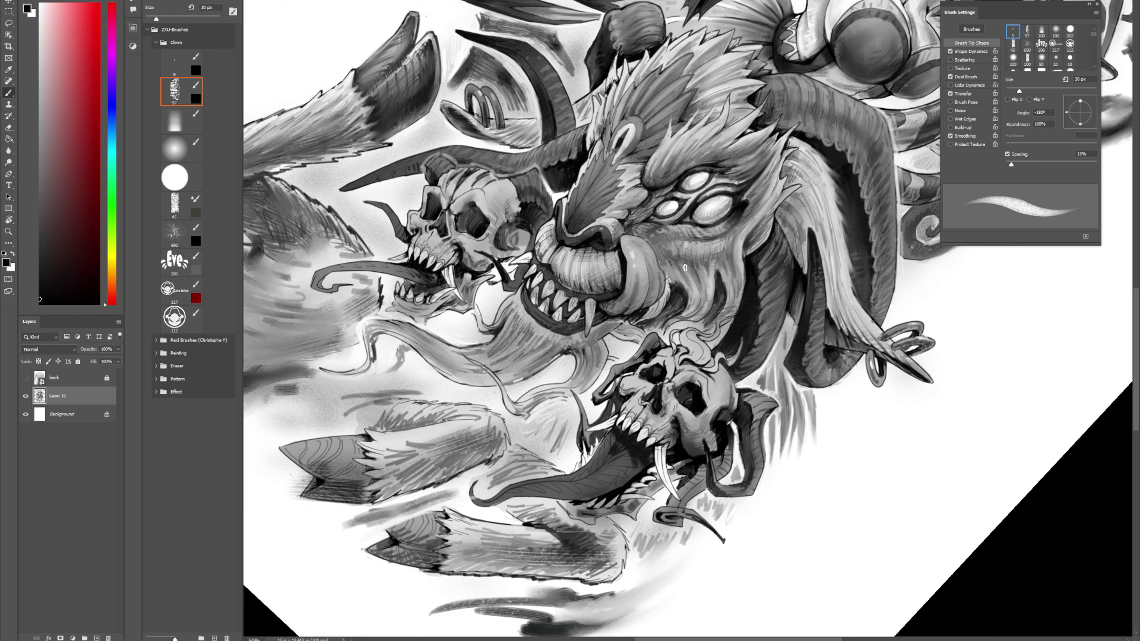
{"action": "key", "text": "shift+b"}
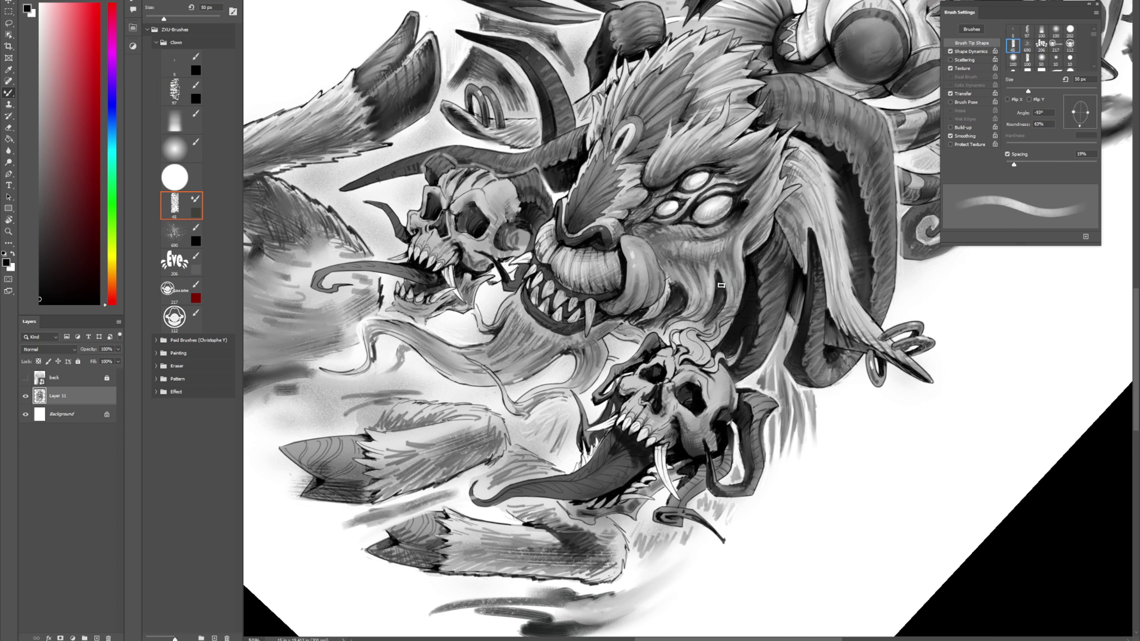
Step: Darken the shadow between the goat-demon's cheek and its large curled horn, and blend it with the 50 px Mixer Brush
{"action": "key", "text": "comma"}
{"action": "key", "text": "comma"}
{"action": "key", "text": "comma"}
{"action": "key", "text": "comma"}
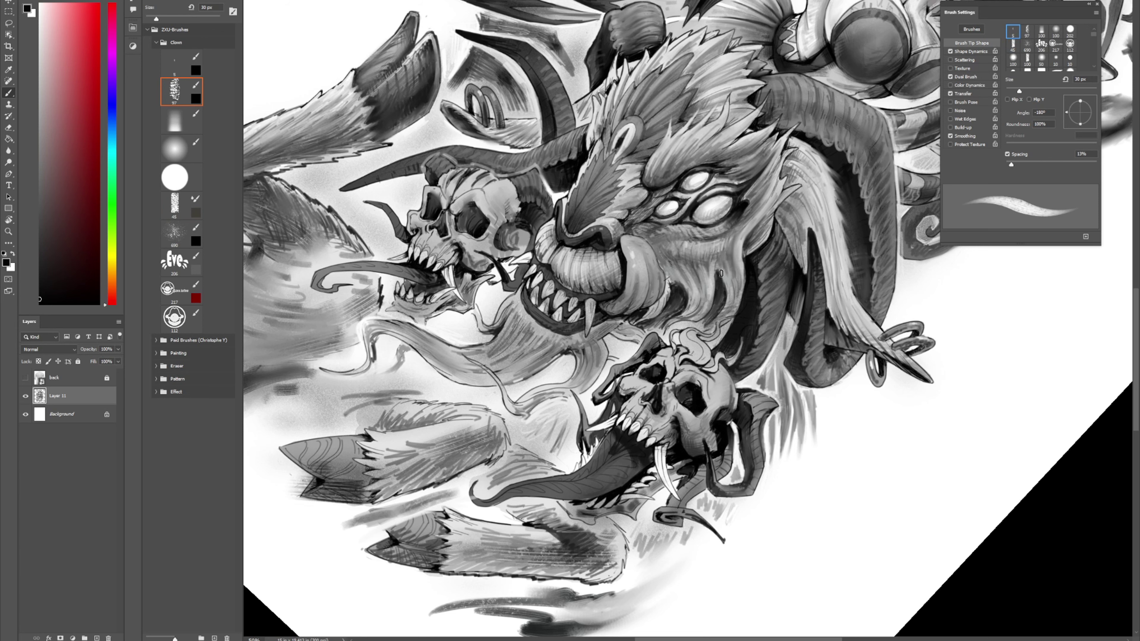
{"action": "key", "text": "r"}
{"action": "left_click_drag", "start_coordinate": [808, 184], "coordinate": [789, 106]}
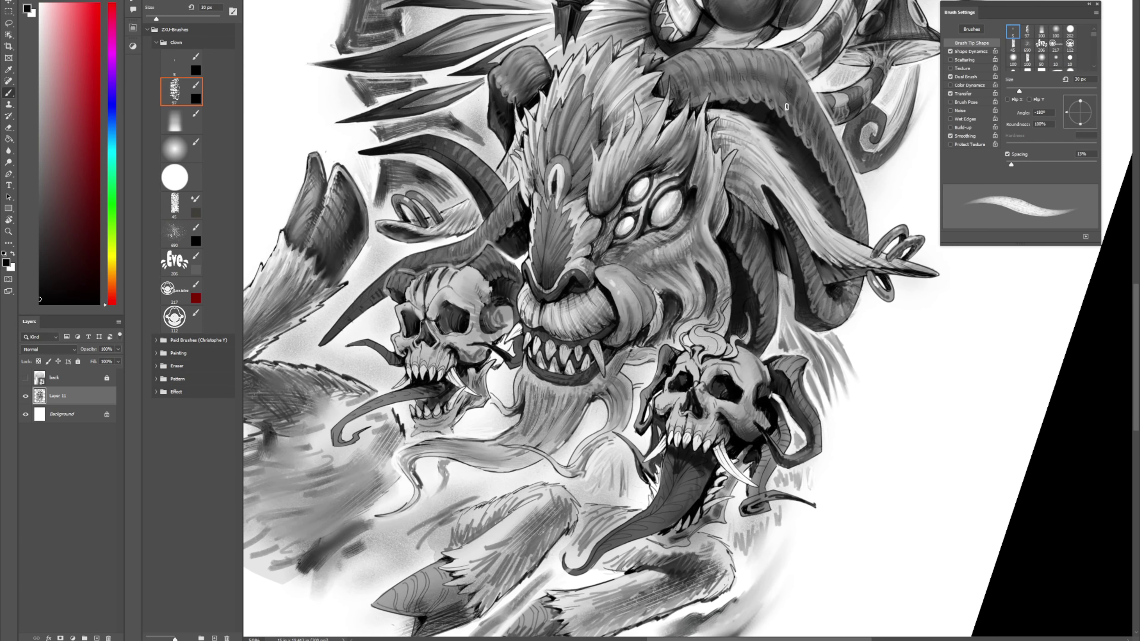
{"action": "key", "text": "period"}
{"action": "key", "text": "period"}
{"action": "key", "text": "period"}
{"action": "key", "text": "period"}
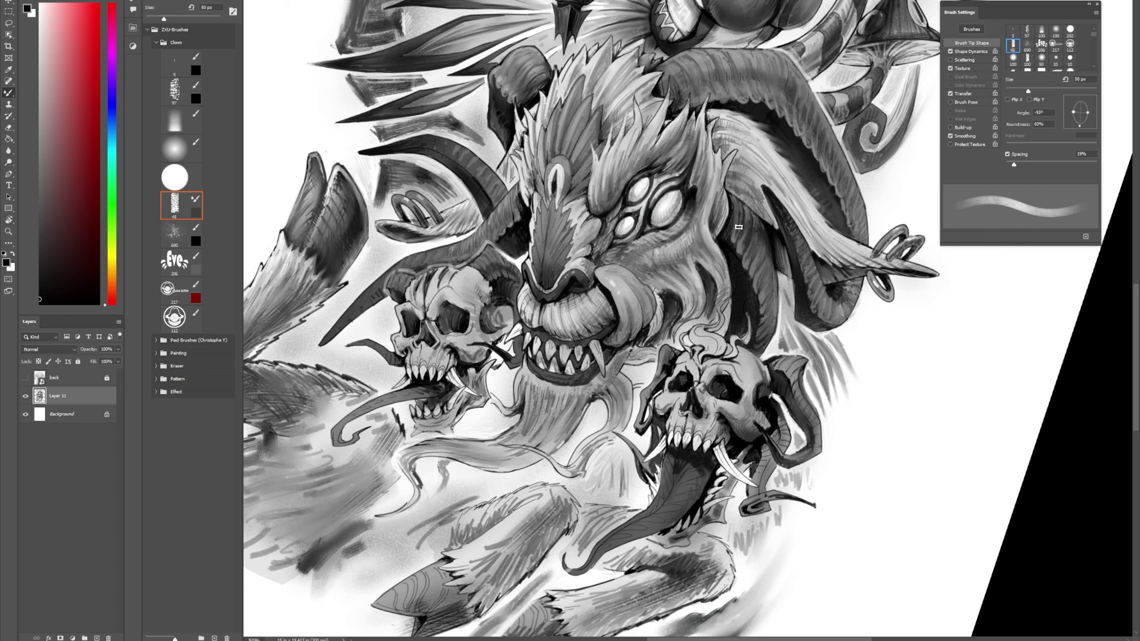
Step: Shade the base and fur of the goat-demon's near ear in dark grey at 30 px and smooth it with the Mixer Brush
{"action": "key", "text": "comma"}
{"action": "key", "text": "comma"}
{"action": "key", "text": "comma"}
{"action": "key", "text": "comma"}
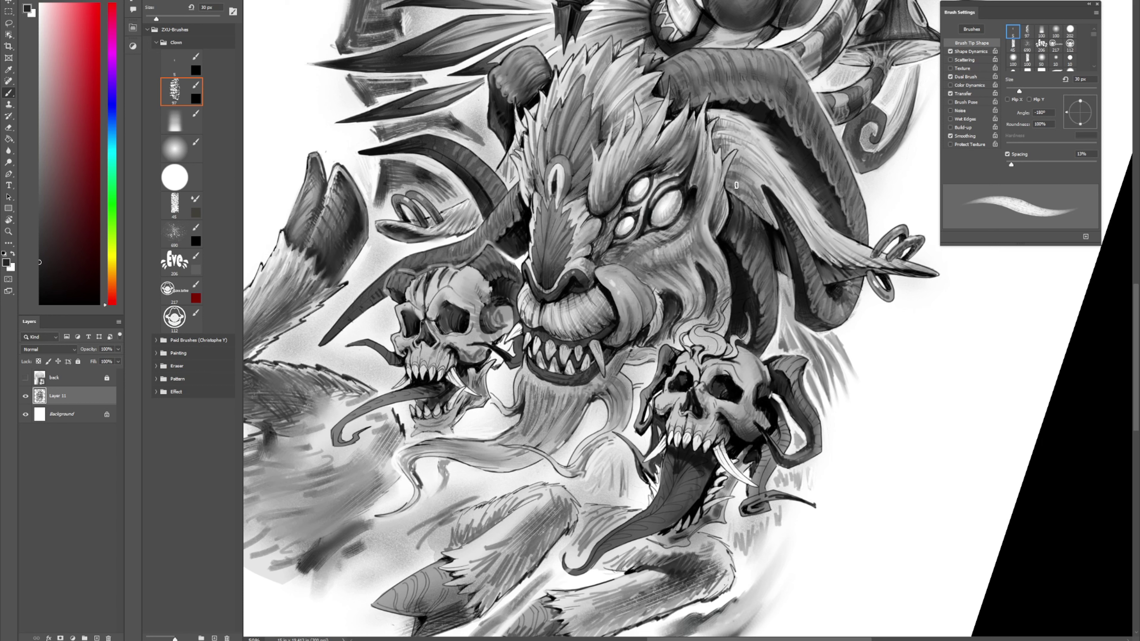
{"action": "key", "text": "period"}
{"action": "key", "text": "period"}
{"action": "key", "text": "period"}
{"action": "key", "text": "period"}
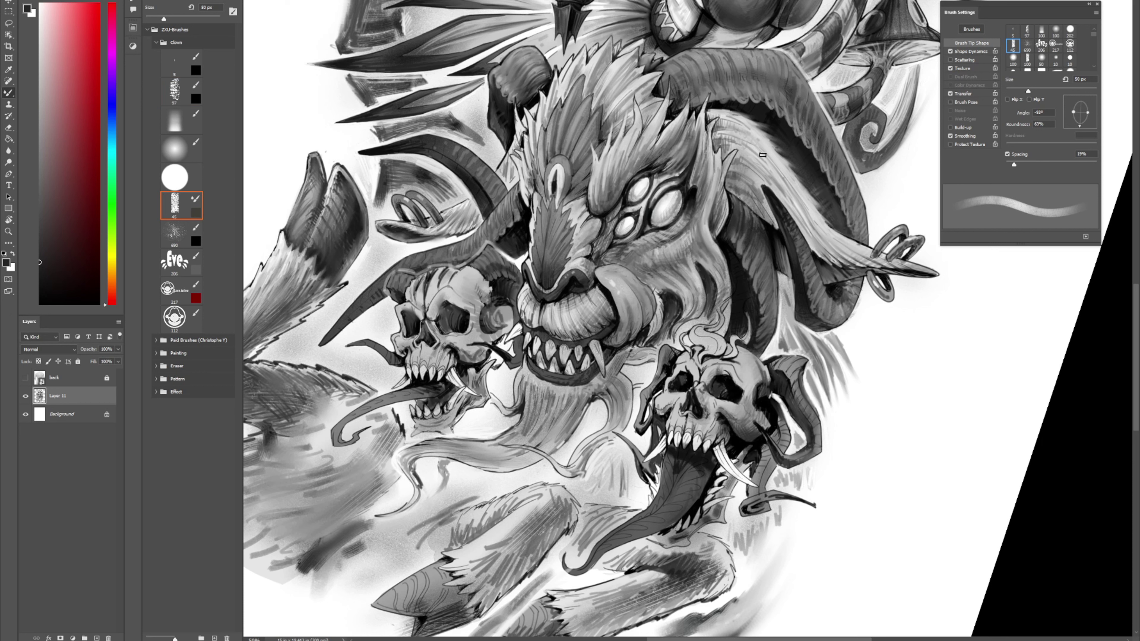
{"action": "key", "text": "comma"}
{"action": "key", "text": "comma"}
{"action": "key", "text": "comma"}
{"action": "key", "text": "comma"}
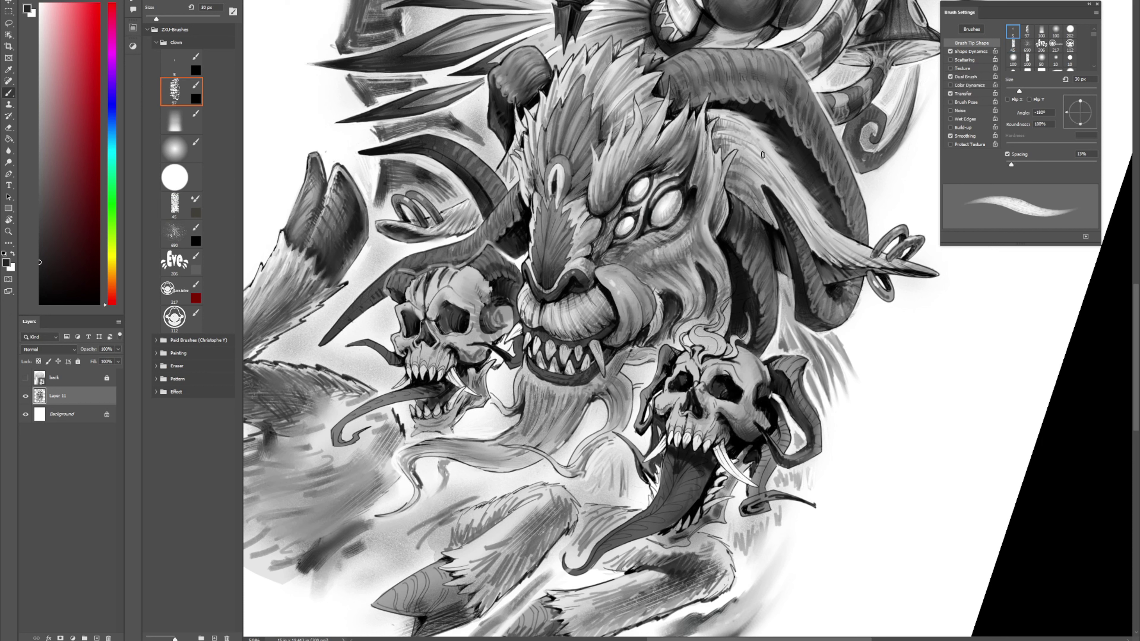
Step: Refine the base of the far horn beside the goat-demon's face, alternating dark grey paint at 30 px with the 50 px Mixer Brush
{"action": "key", "text": "period"}
{"action": "key", "text": "period"}
{"action": "key", "text": "period"}
{"action": "key", "text": "period"}
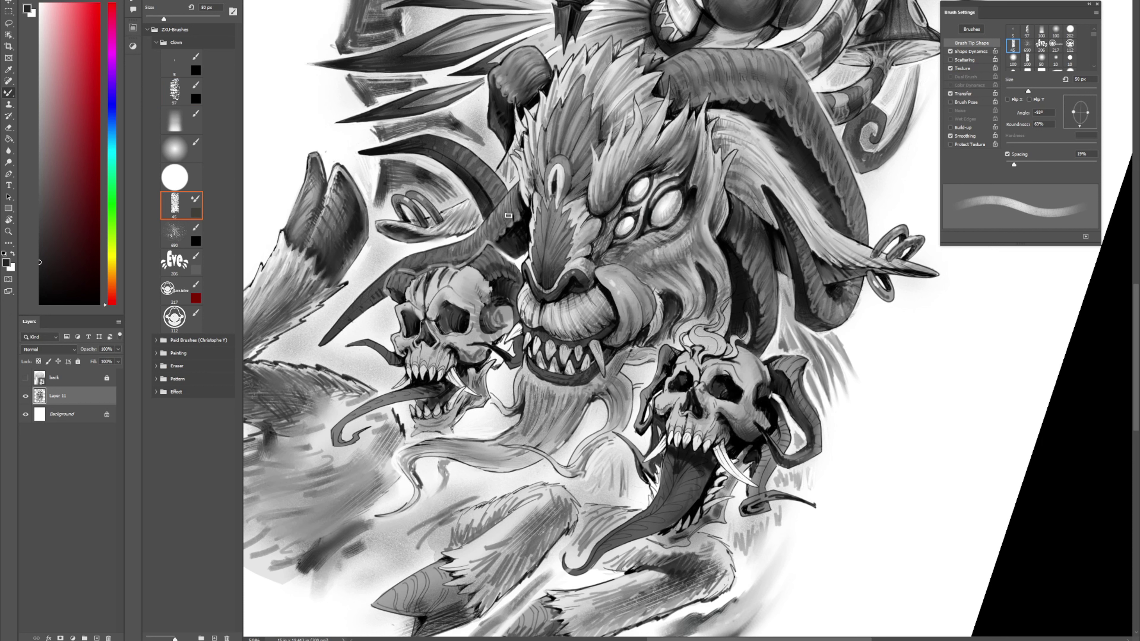
{"action": "key", "text": "comma"}
{"action": "key", "text": "comma"}
{"action": "key", "text": "comma"}
{"action": "key", "text": "comma"}
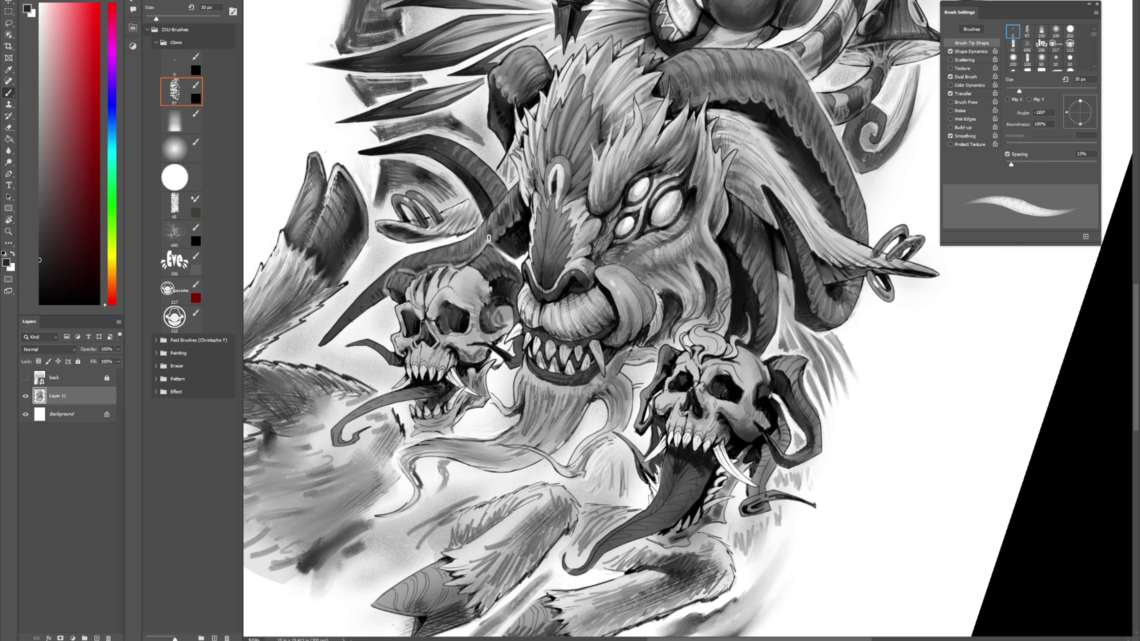
{"action": "key", "text": "period"}
{"action": "key", "text": "period"}
{"action": "key", "text": "period"}
{"action": "key", "text": "period"}
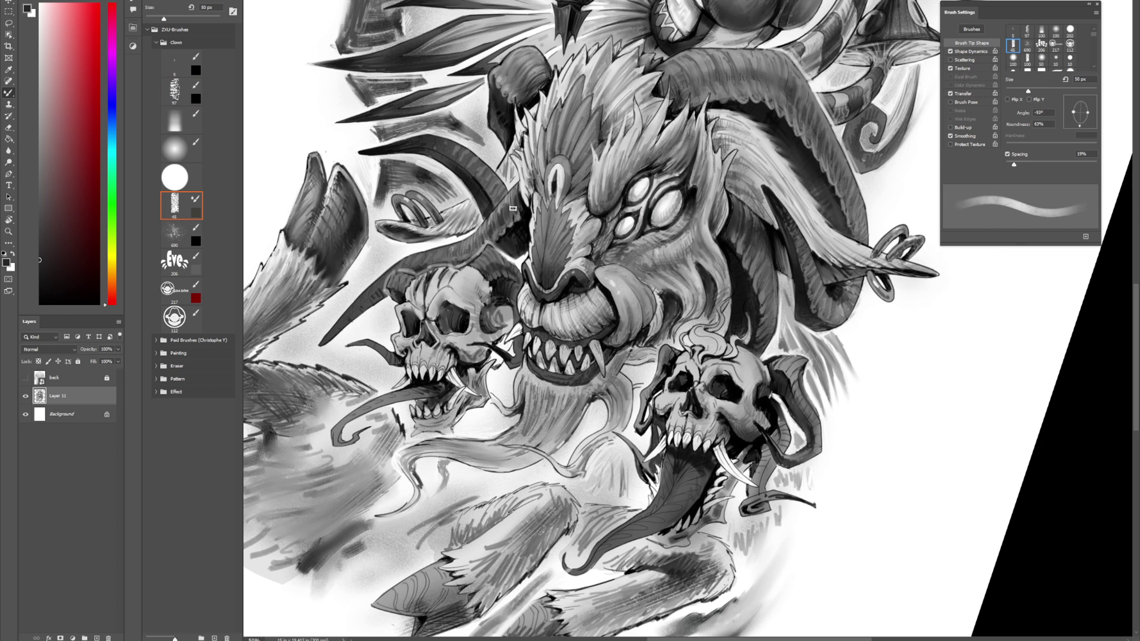
Step: Touch up the fur edges on the goat-demon's forehead and crown in dark grey and blend them with the Mixer Brush
{"action": "key", "text": "comma"}
{"action": "key", "text": "comma"}
{"action": "key", "text": "comma"}
{"action": "key", "text": "comma"}
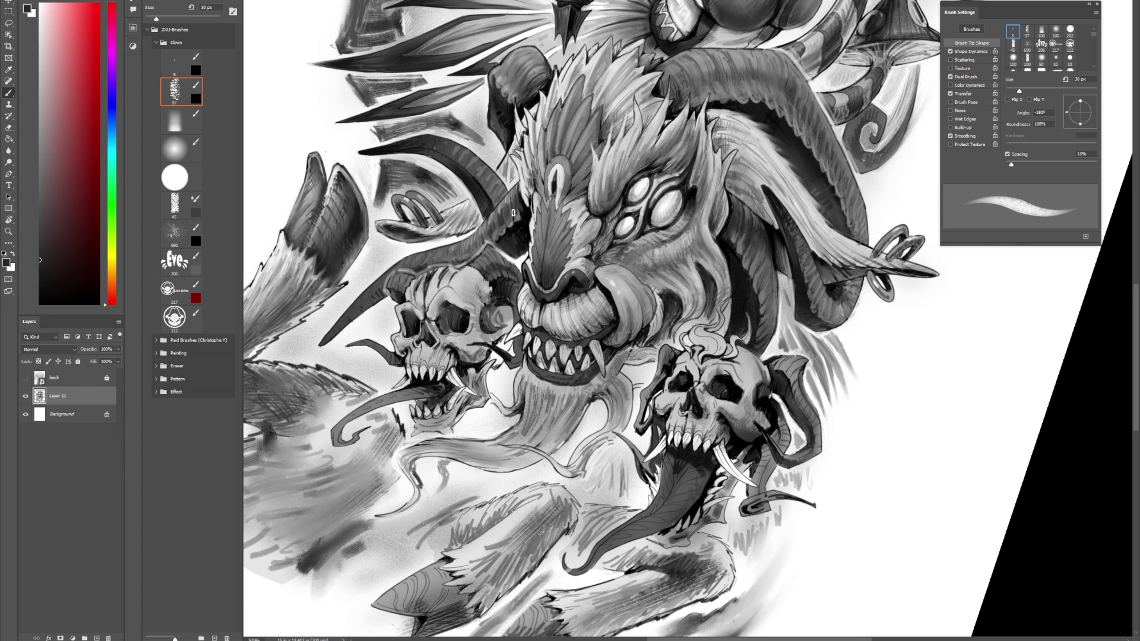
{"action": "left_click_drag", "start_coordinate": [441, 255], "coordinate": [508, 208]}
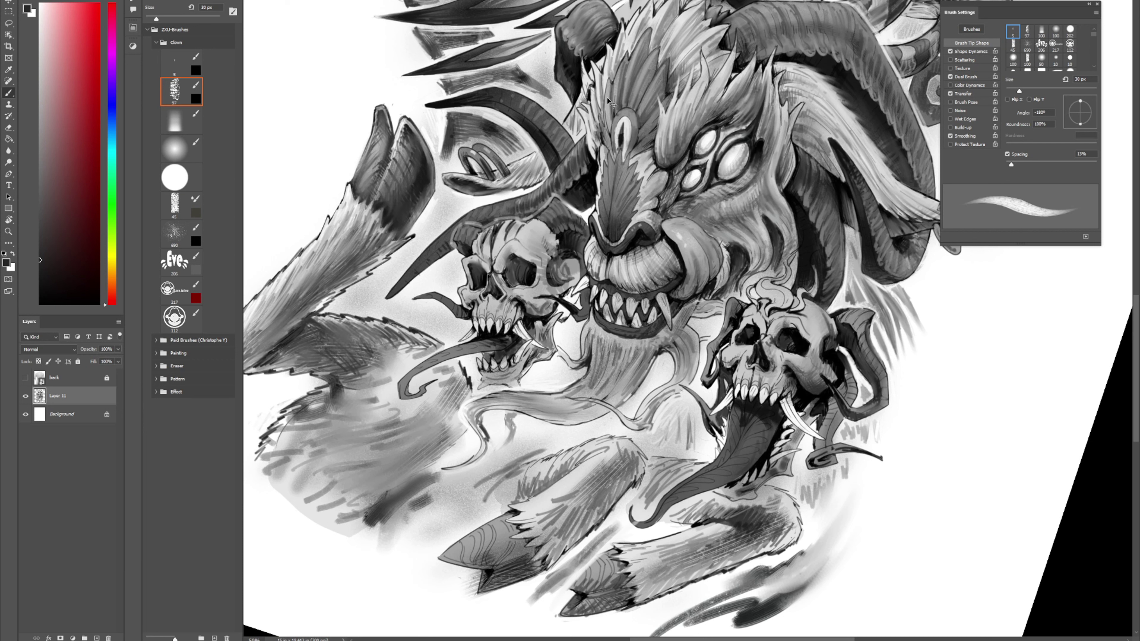
{"action": "key", "text": "shift+b"}
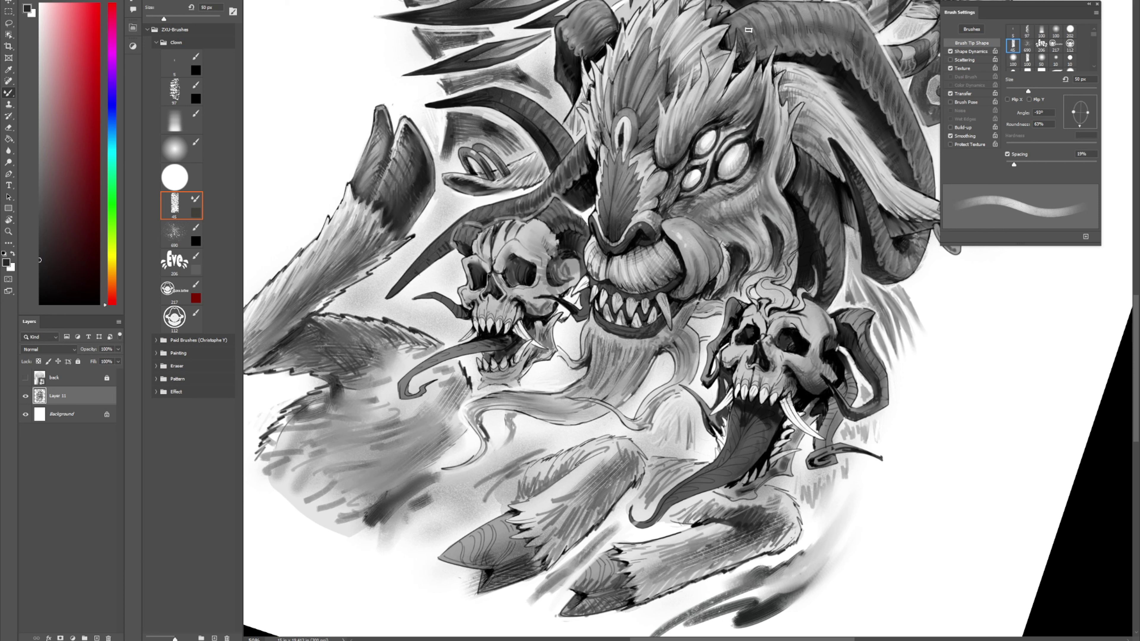
Step: Repaint the fur tufts above the goat-demon's eyes with sampled light, mid and dark greys at 30 px, then blend with the Mixer Brush
{"action": "key", "text": "comma"}
{"action": "key", "text": "comma"}
{"action": "key", "text": "comma"}
{"action": "key", "text": "comma"}
{"action": "left_click", "coordinate": [751, 92], "text": "alt"}
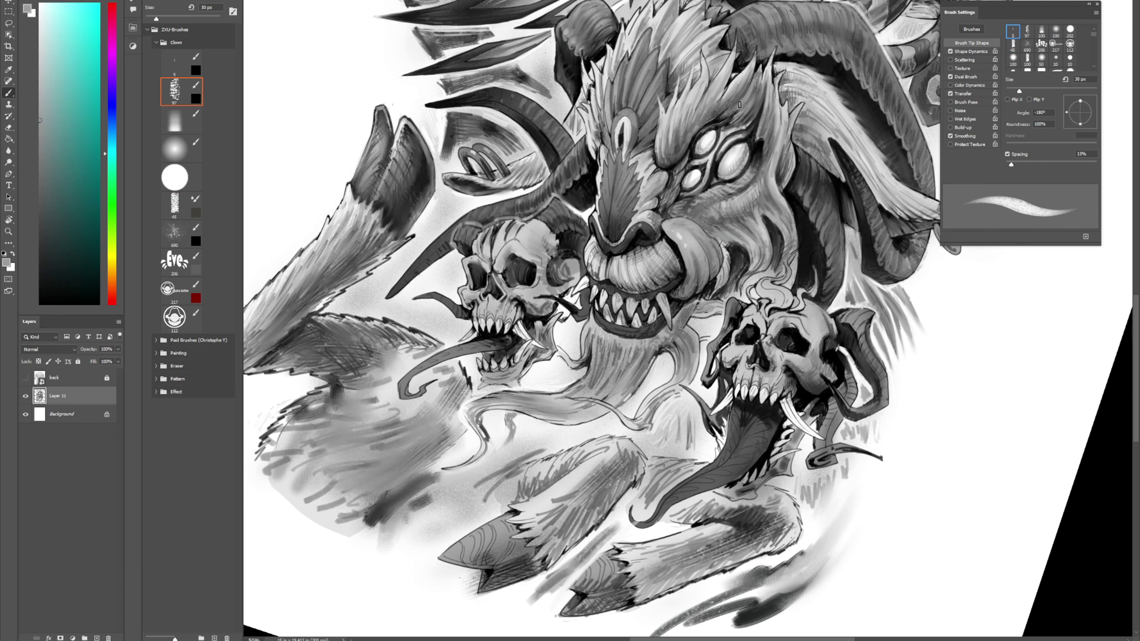
{"action": "left_click", "coordinate": [748, 105], "text": "alt"}
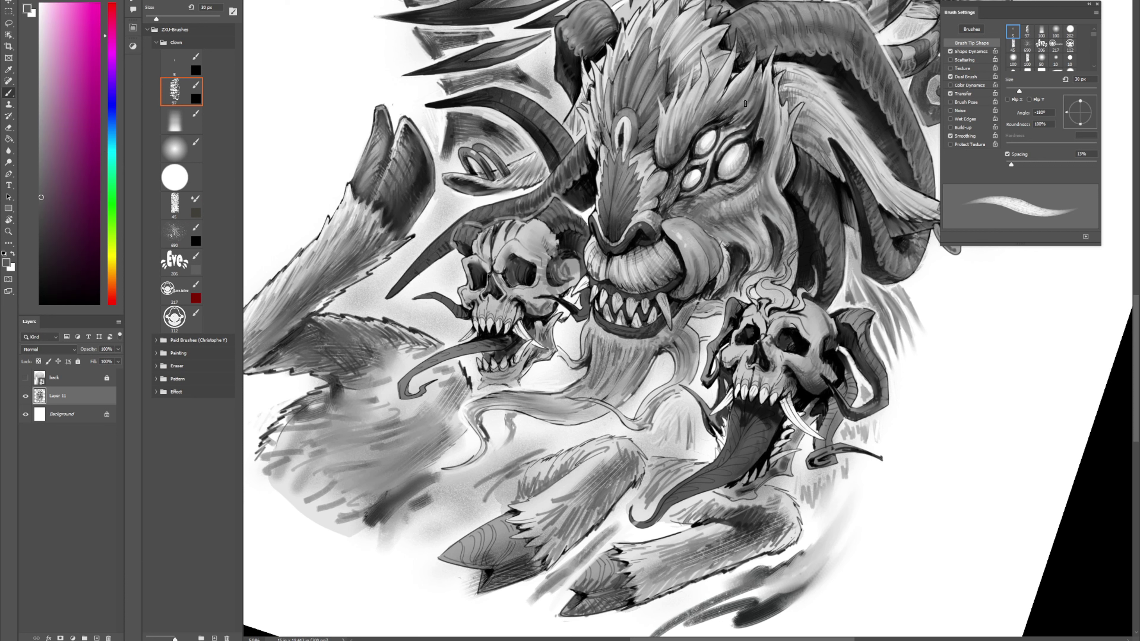
{"action": "left_click", "coordinate": [748, 115], "text": "alt"}
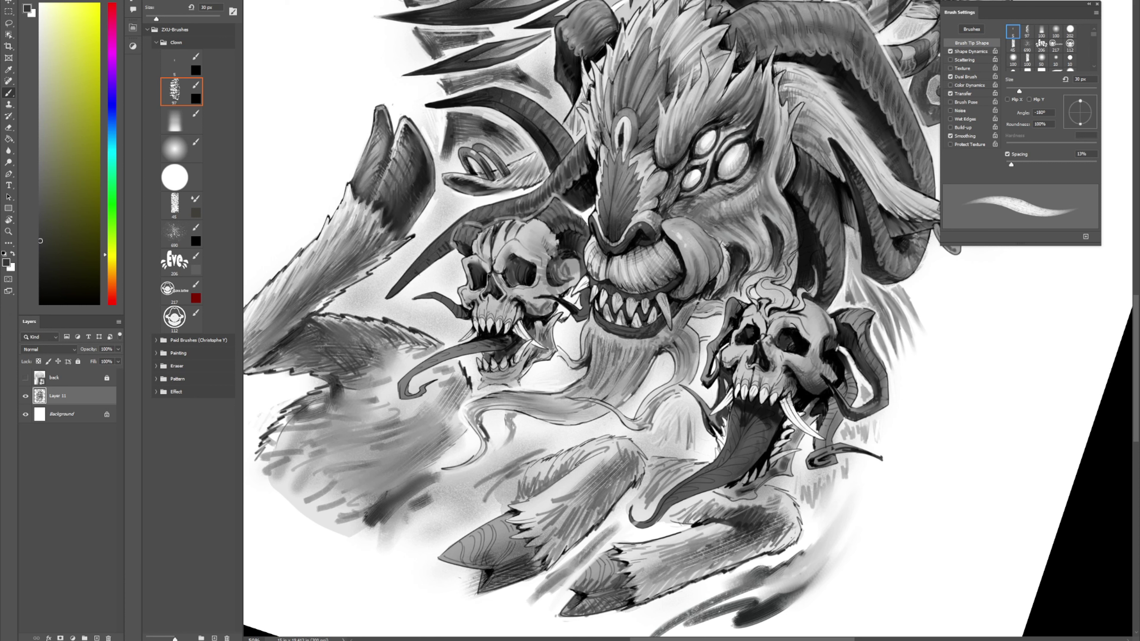
{"action": "key", "text": "shift+b"}
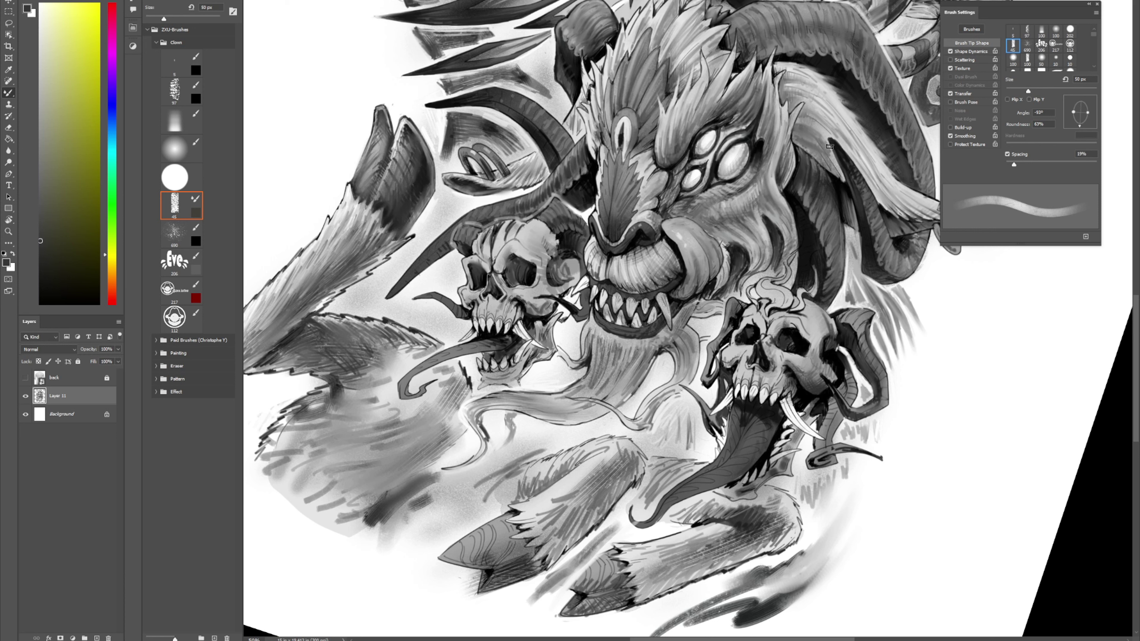
Step: Paint the cheek between the snout and lower eyes with a sampled mid grey at 30 px and blend it with the Mixer Brush
{"action": "key", "text": "shift+b"}
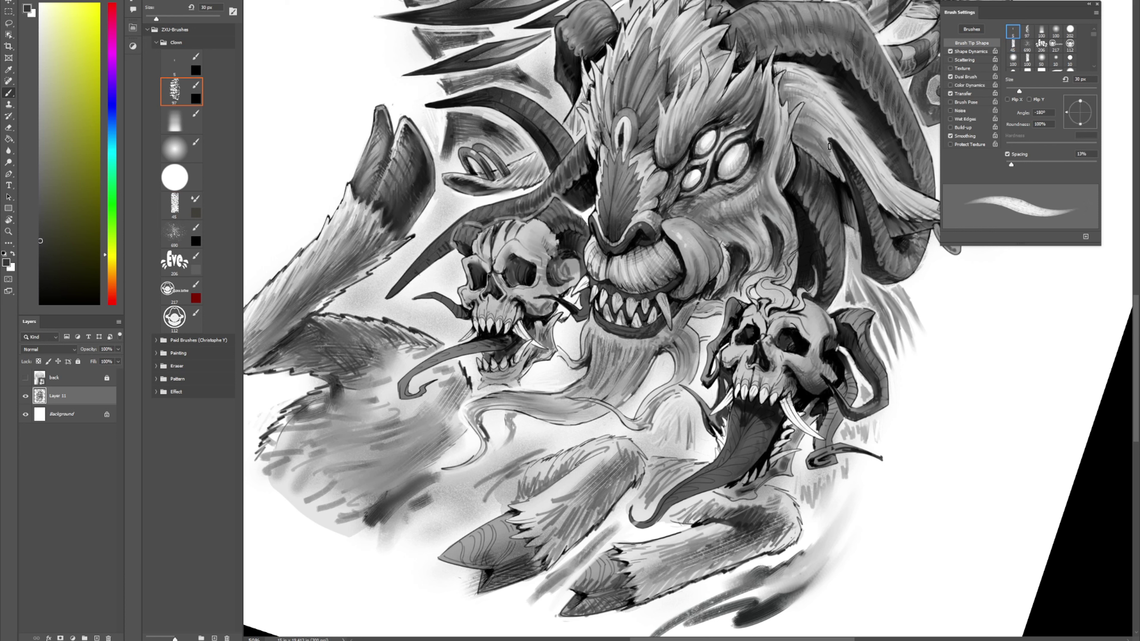
{"action": "left_click", "coordinate": [669, 211], "text": "alt"}
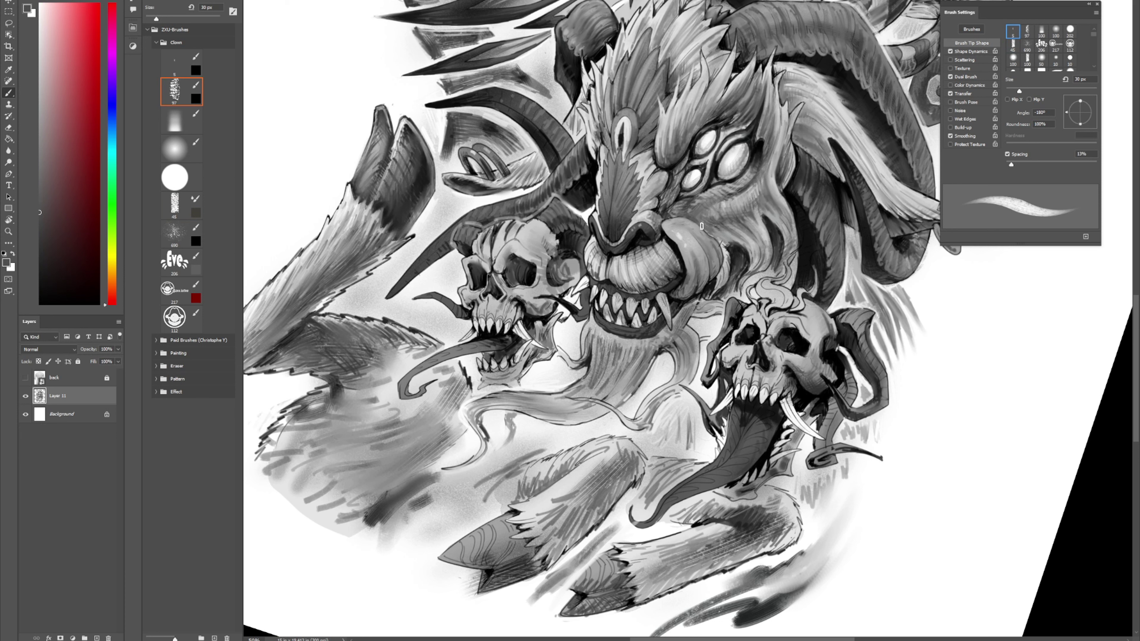
{"action": "key", "text": "shift+b"}
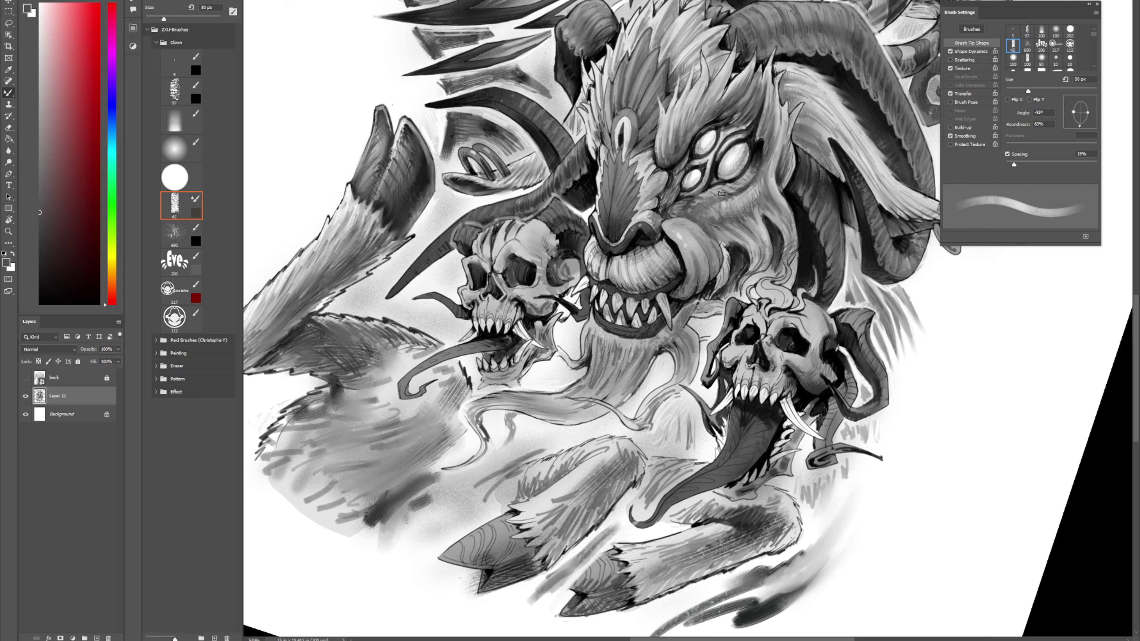
{"action": "key", "text": "comma"}
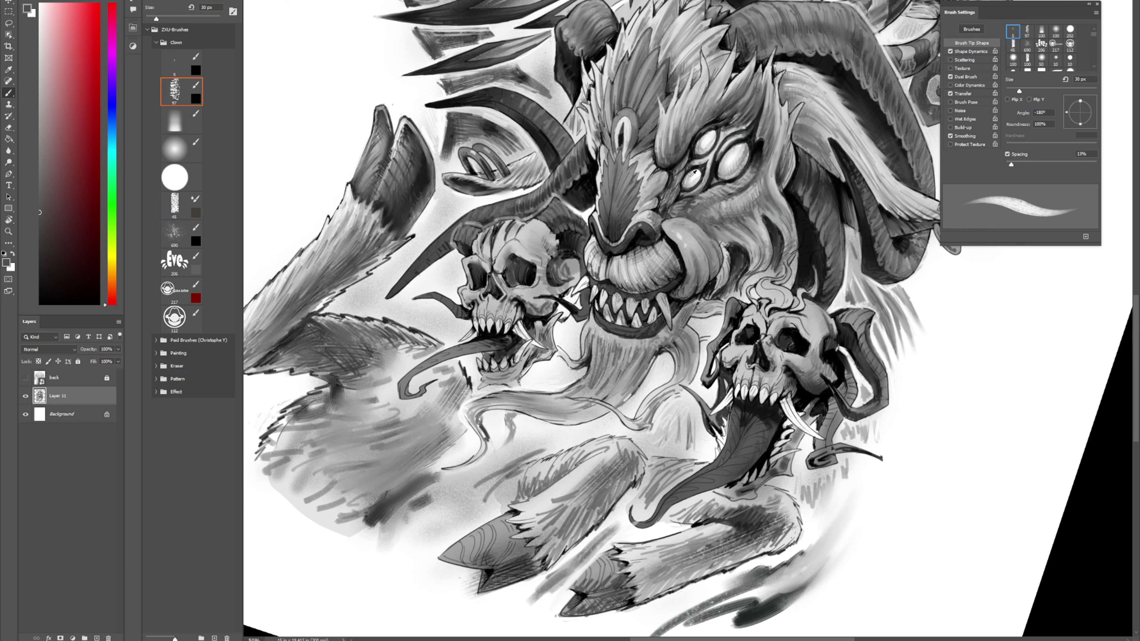
Step: Paint the creases around the goat-demon's lower eyes with a sampled dark grey at 30 px and blend the cheek with the 50 px Mixer Brush
{"action": "left_click", "coordinate": [694, 198], "text": "alt"}
{"action": "key", "text": "shift+b"}
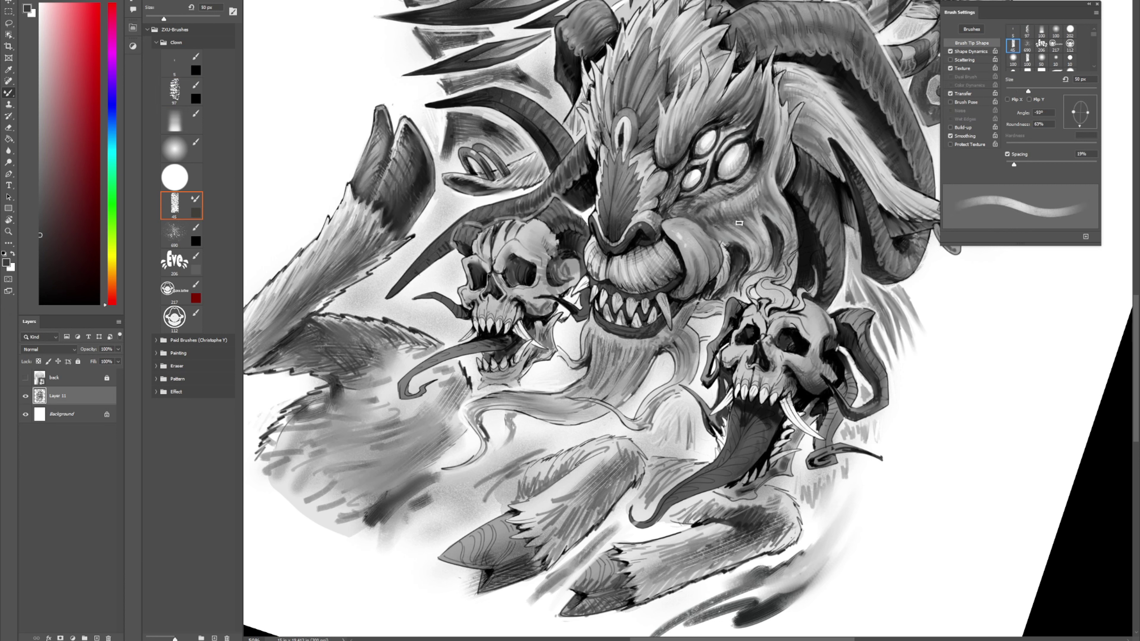
{"action": "key", "text": "comma"}
{"action": "key", "text": "comma"}
{"action": "key", "text": "comma"}
{"action": "key", "text": "comma"}
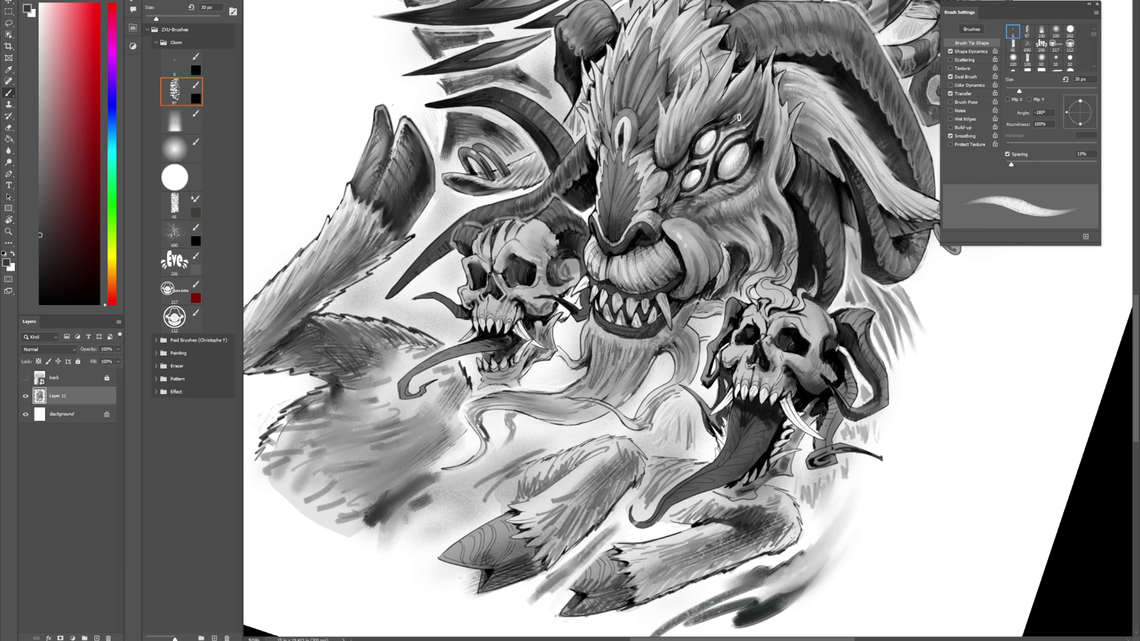
Step: Shade the goat-demon's largest eye with sampled mid greys at 30 px and smooth it with the Mixer Brush
{"action": "left_click", "coordinate": [750, 146], "text": "alt"}
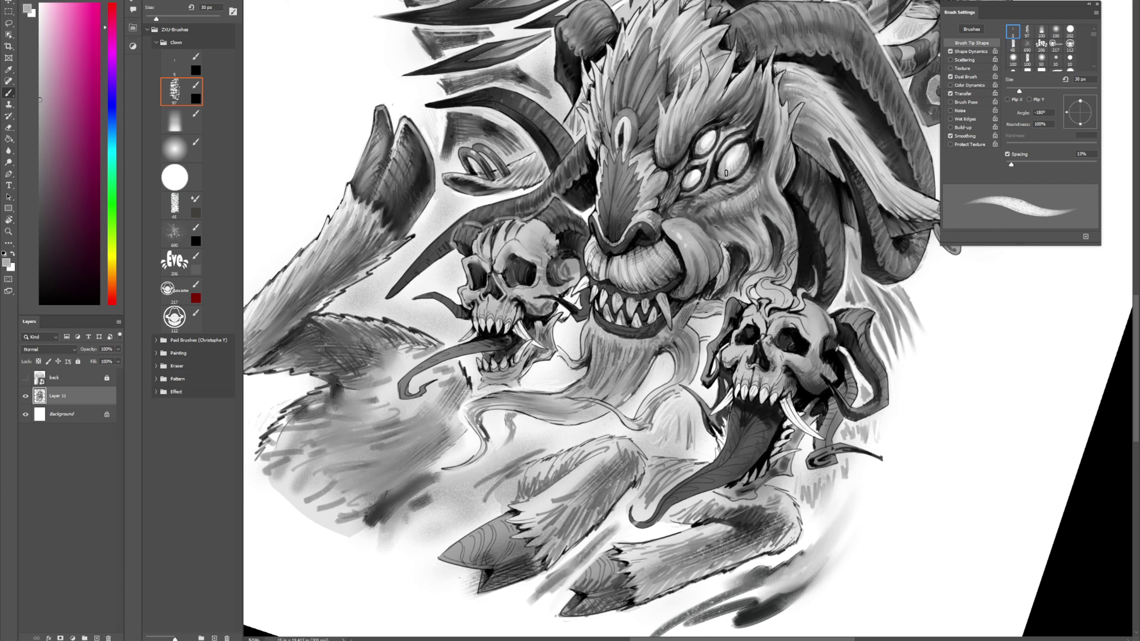
{"action": "left_click", "coordinate": [733, 166], "text": "alt"}
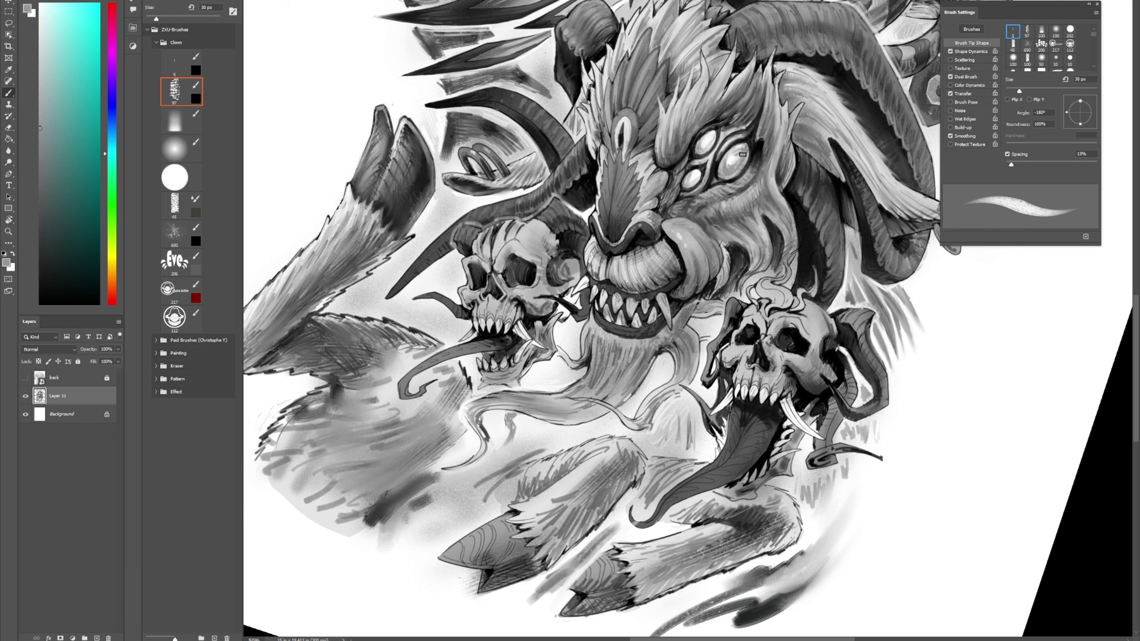
{"action": "key", "text": "shift+b"}
{"action": "left_click_drag", "start_coordinate": [743, 154], "coordinate": [730, 169]}
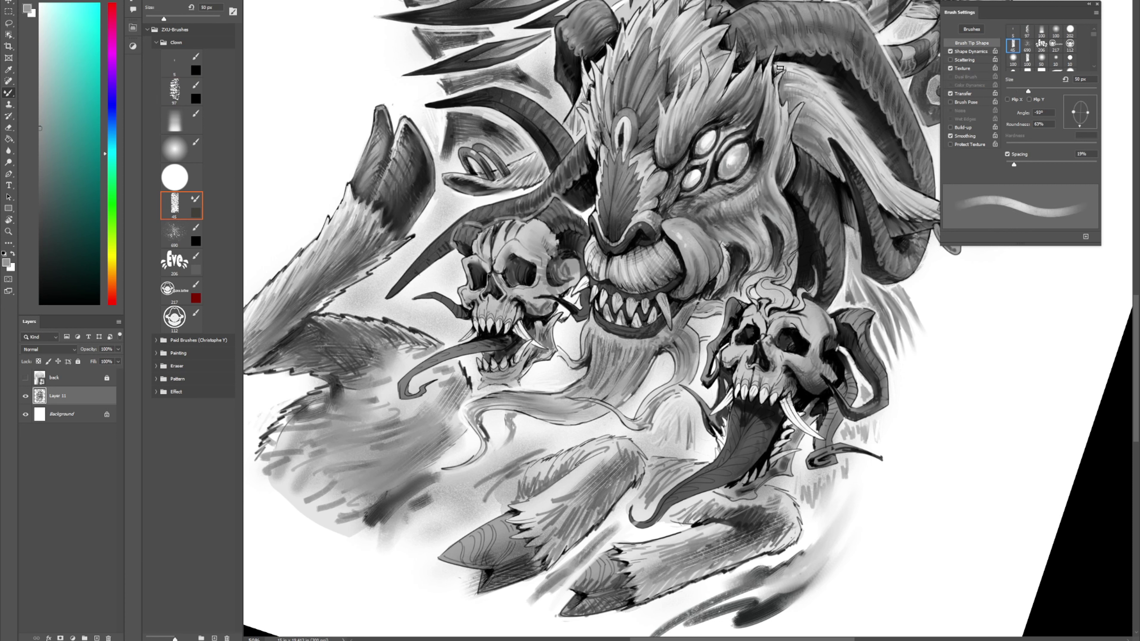
Step: Deepen the shadow under the goat-demon's ear with a sampled near-black at 30 px, then soften it with the 50 px Mixer Brush
{"action": "key", "text": "comma"}
{"action": "key", "text": "comma"}
{"action": "key", "text": "comma"}
{"action": "key", "text": "comma"}
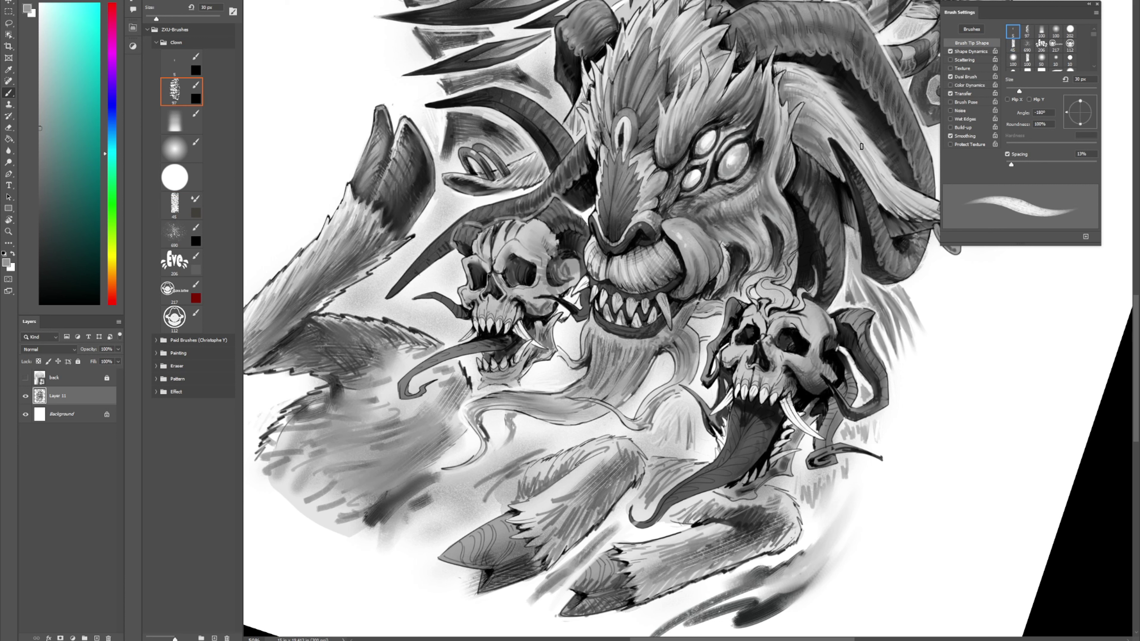
{"action": "left_click", "coordinate": [845, 183], "text": "alt"}
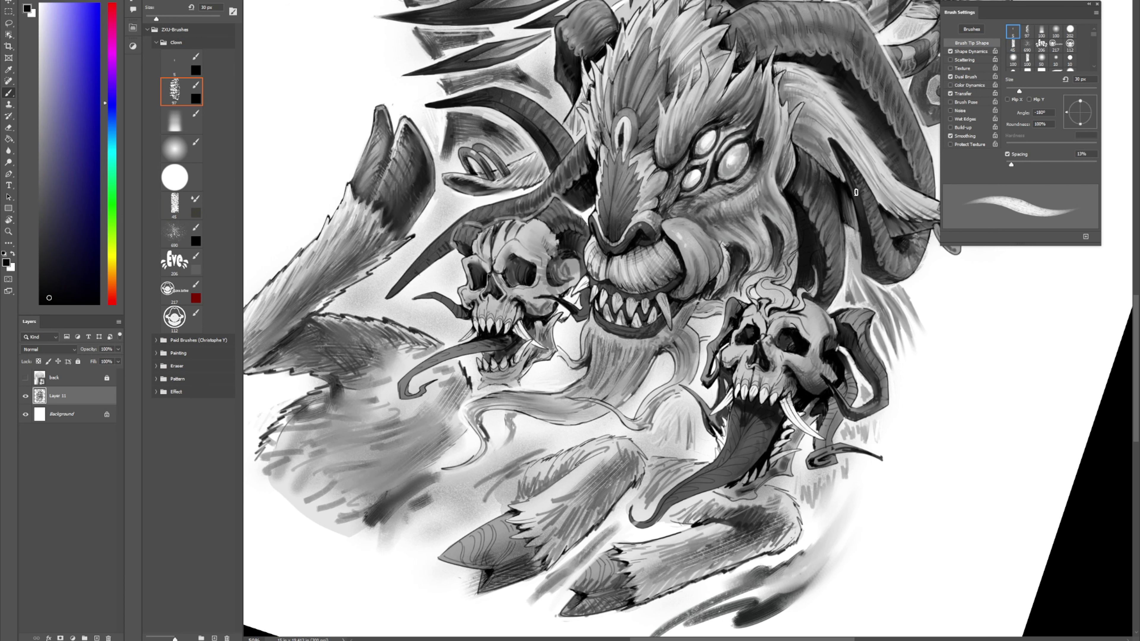
{"action": "key", "text": "period"}
{"action": "key", "text": "period"}
{"action": "key", "text": "period"}
{"action": "key", "text": "period"}
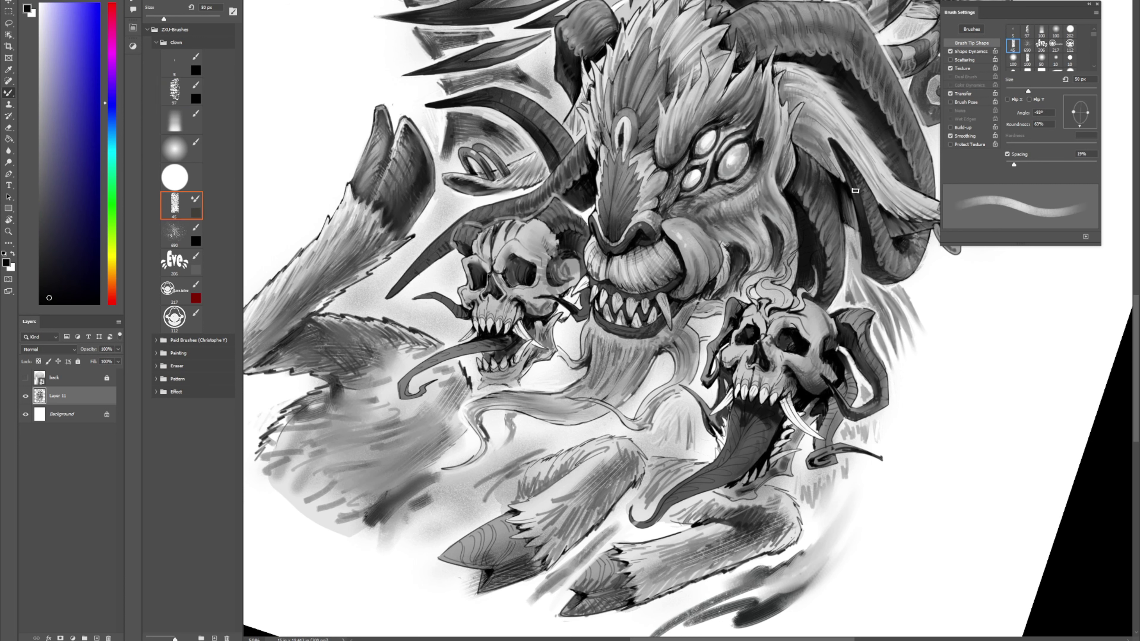
Step: Touch up the fur between the goat-demon's near horn and ear with a sampled mid grey at 30 px
{"action": "scroll", "coordinate": [853, 180], "scroll_direction": "up", "scroll_amount": 4}
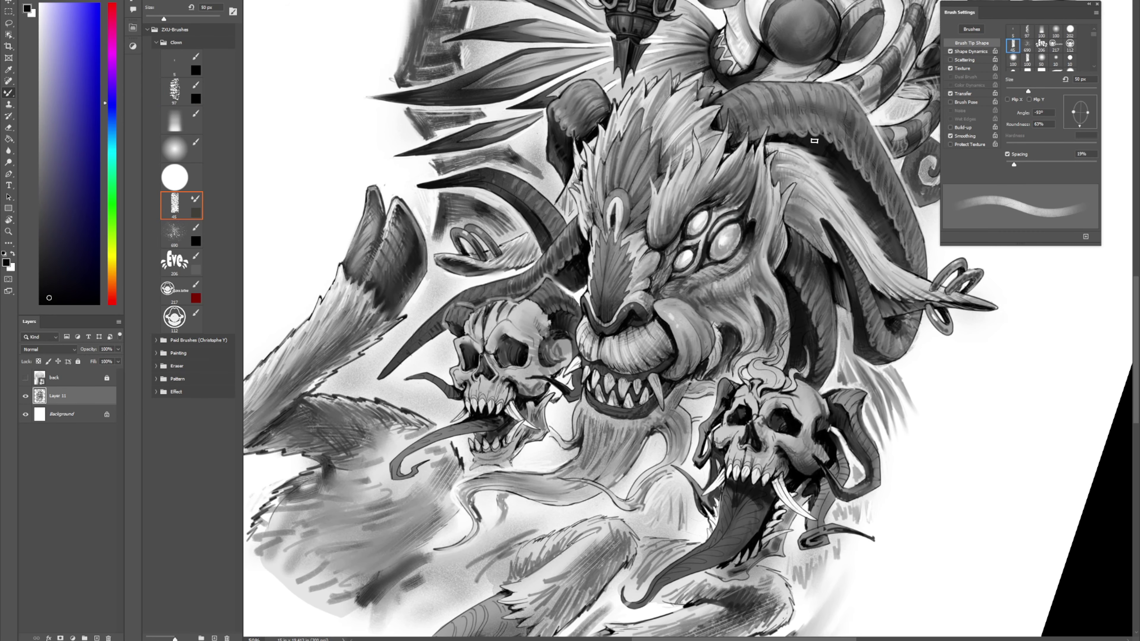
{"action": "key", "text": "comma"}
{"action": "key", "text": "comma"}
{"action": "key", "text": "comma"}
{"action": "key", "text": "comma"}
{"action": "left_click", "coordinate": [787, 130], "text": "alt"}
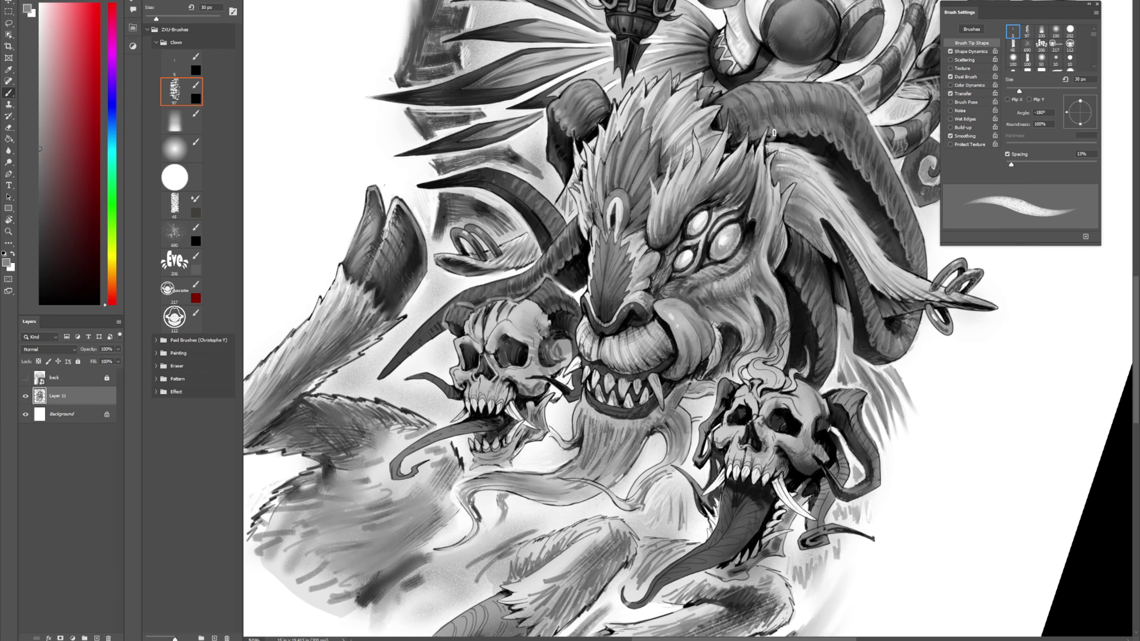
Step: Shade the lower part of the lantern's glass in mid grey and blend it with the 50 px Mixer Brush
{"action": "scroll", "coordinate": [767, 139], "scroll_direction": "up", "scroll_amount": 7}
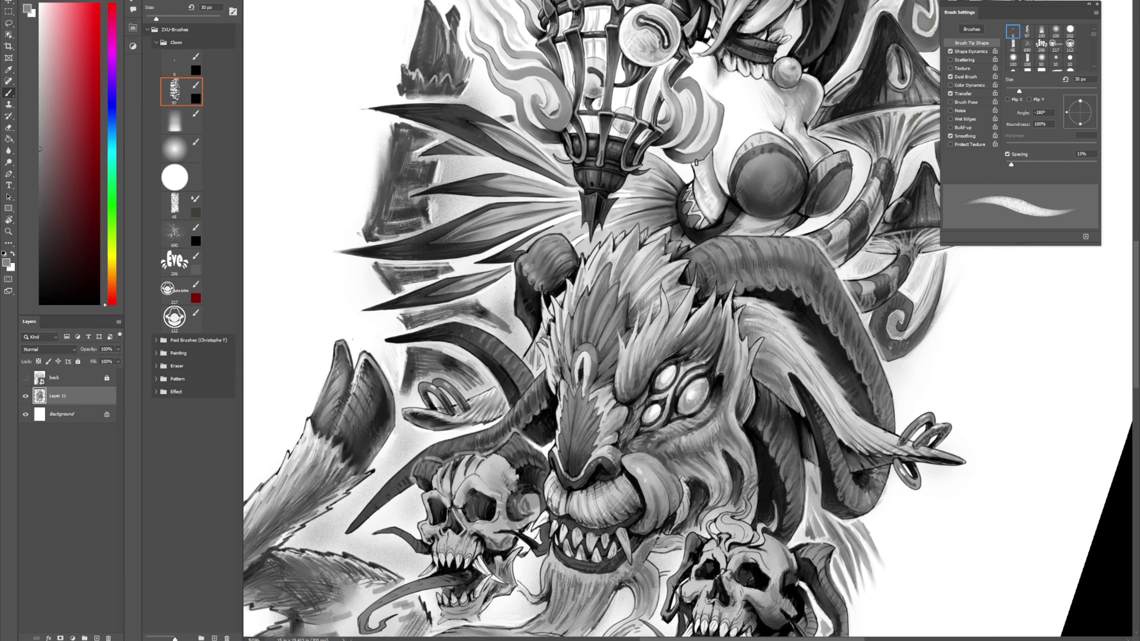
{"action": "scroll", "coordinate": [697, 162], "scroll_direction": "up", "scroll_amount": 7}
{"action": "key", "text": "period"}
{"action": "key", "text": "period"}
{"action": "key", "text": "period"}
{"action": "key", "text": "period"}
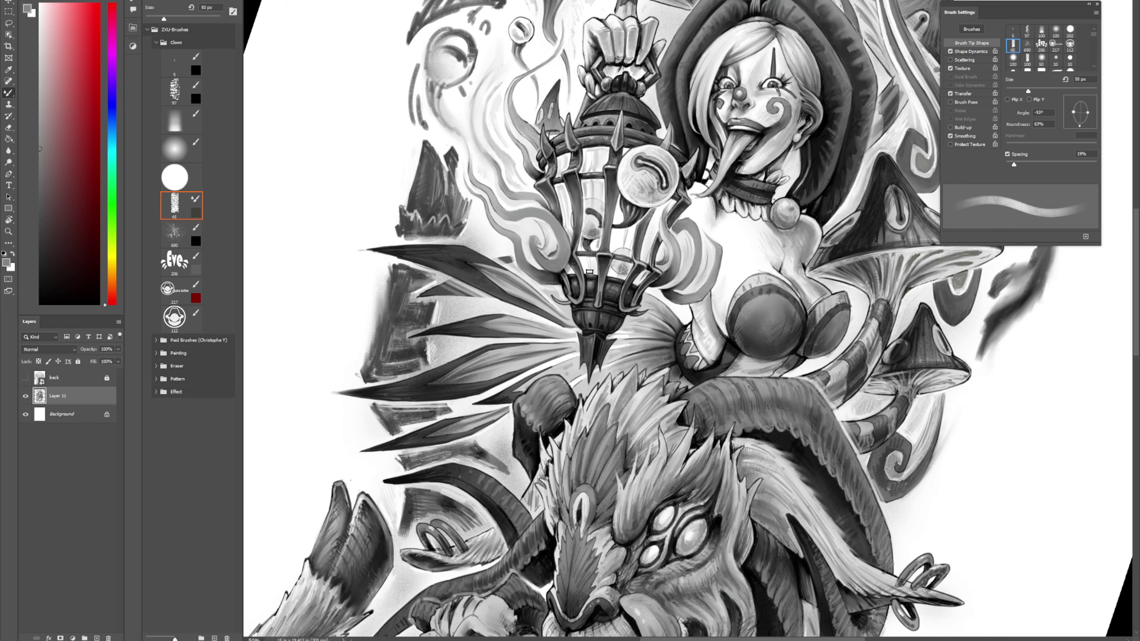
Step: Paint light grey sampled from the lantern's upper glass between its bars at 30 px and blend it with the Mixer Brush
{"action": "key", "text": "shift+b"}
{"action": "left_click", "coordinate": [586, 186], "text": "alt"}
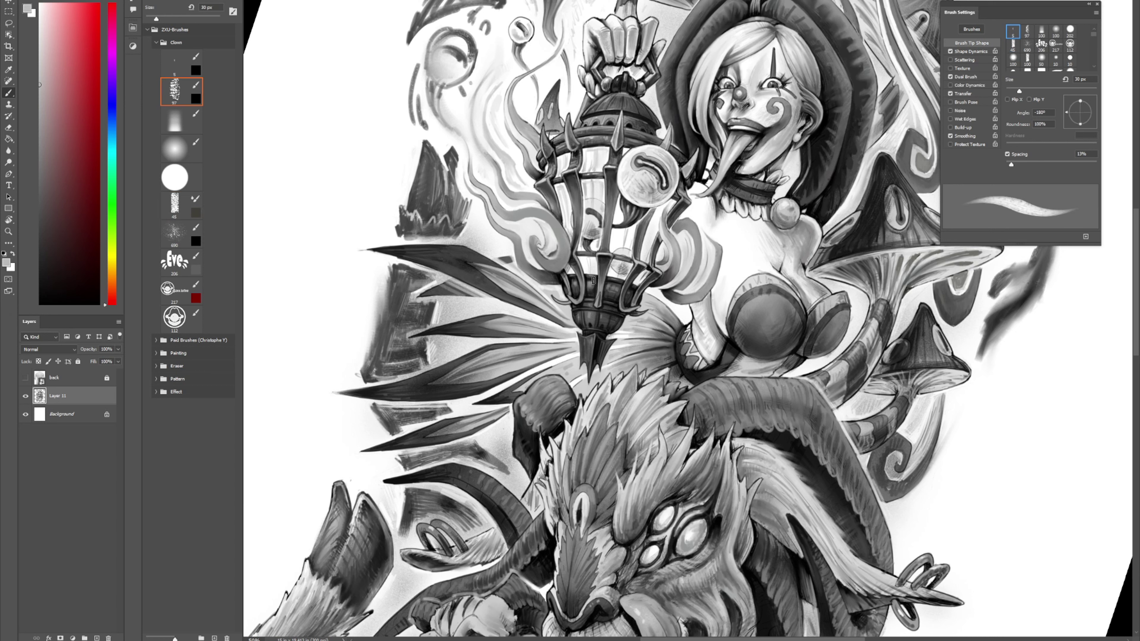
{"action": "left_click_drag", "start_coordinate": [623, 232], "coordinate": [622, 245]}
{"action": "key", "text": "period"}
{"action": "key", "text": "period"}
{"action": "key", "text": "period"}
{"action": "key", "text": "period"}
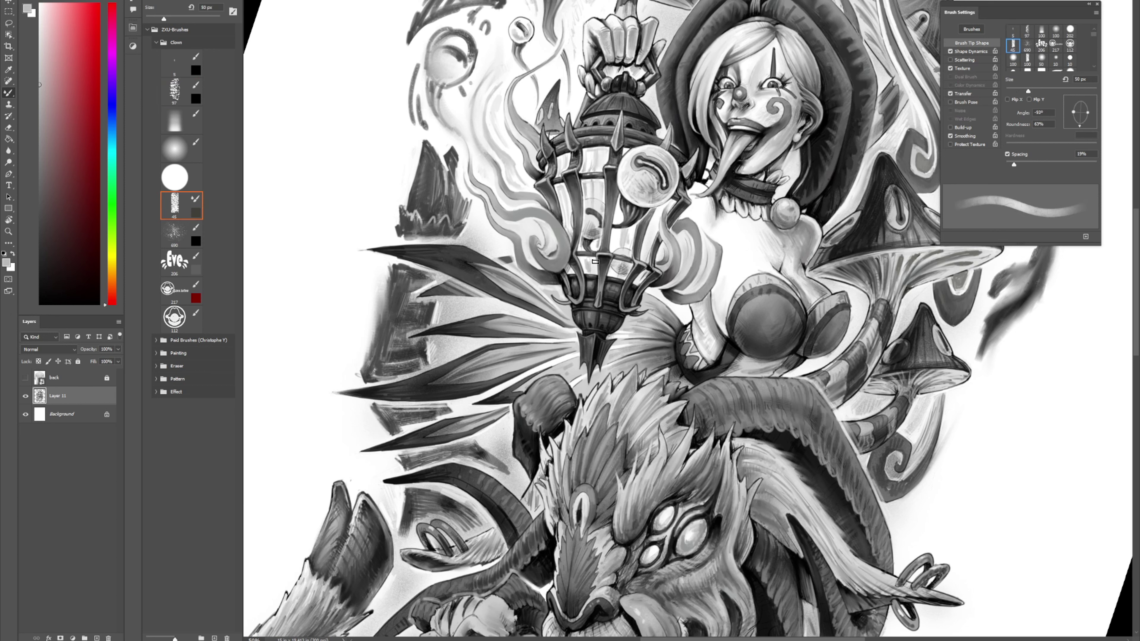
{"action": "key", "text": "comma"}
{"action": "key", "text": "comma"}
{"action": "key", "text": "comma"}
{"action": "key", "text": "comma"}
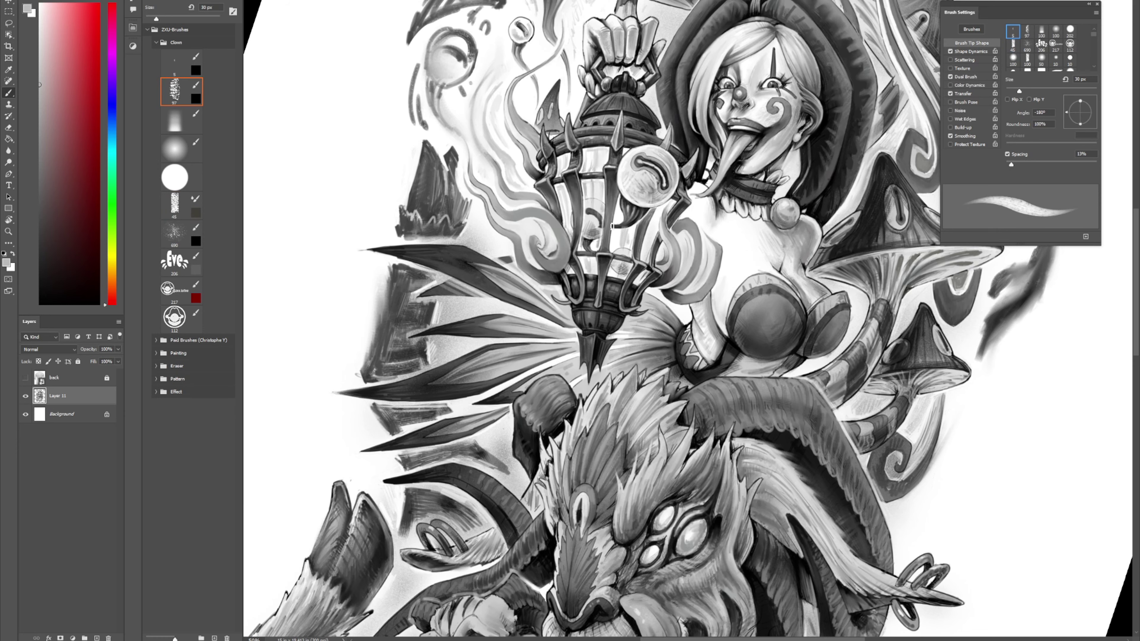
Step: Rotate the canvas to lay the lantern sideways and blend its glass shading with the 50 px Mixer Brush
{"action": "key", "text": "r"}
{"action": "mouse_move", "coordinate": [612, 226]}
{"action": "left_mouse_down"}
{"action": "mouse_move", "coordinate": [702, 92]}
{"action": "mouse_move", "coordinate": [748, 107]}
{"action": "left_mouse_up"}
{"action": "key", "text": "b"}
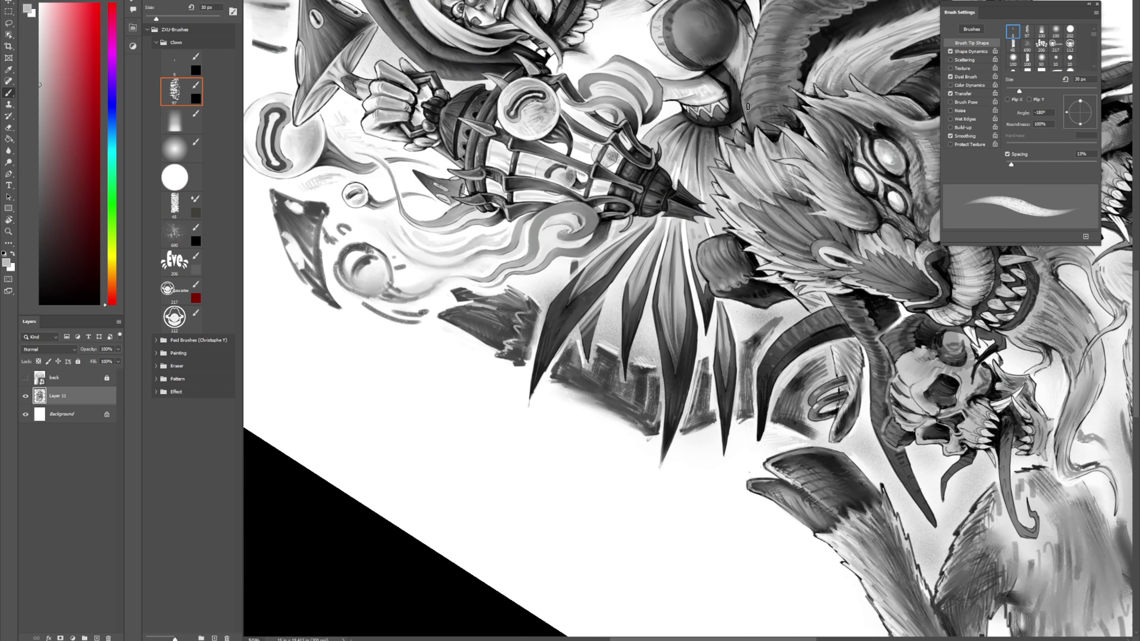
{"action": "key", "text": "period"}
{"action": "key", "text": "period"}
{"action": "key", "text": "period"}
{"action": "key", "text": "period"}
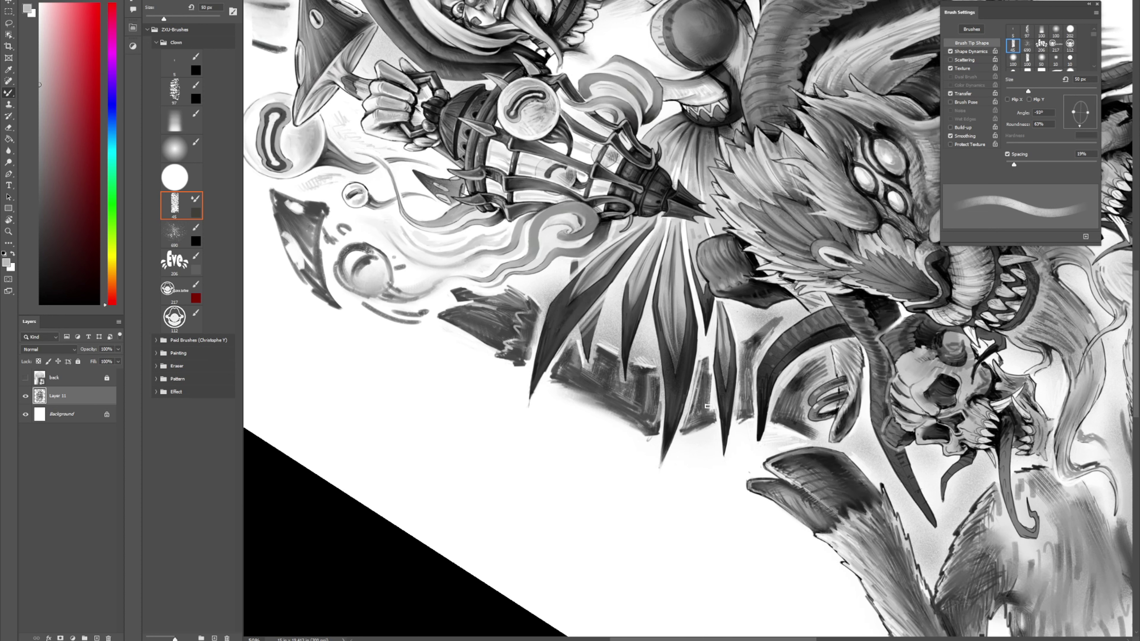
{"action": "scroll", "coordinate": [701, 259], "scroll_direction": "up", "scroll_amount": 6}
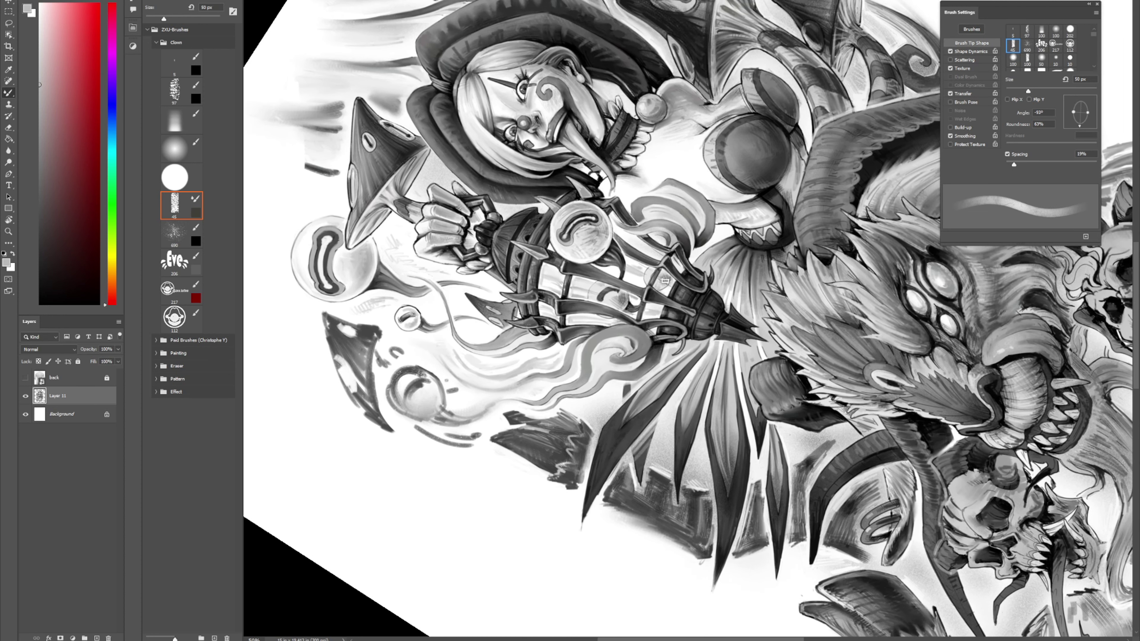